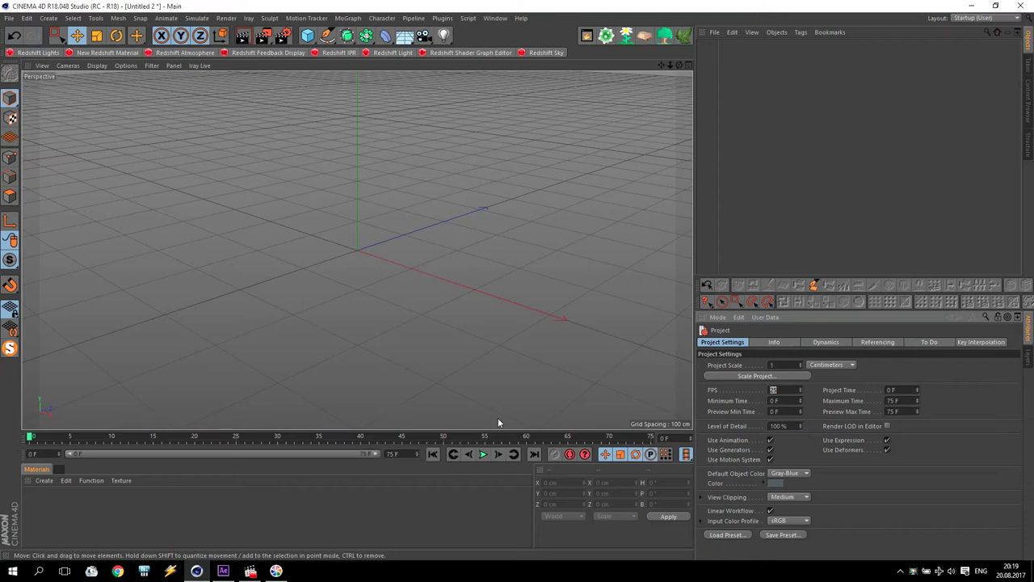
Play the Joker's Bomb.mp4 reference video to review the finished scene, and return to the empty Cinema 4D project.
left_click(251, 570)
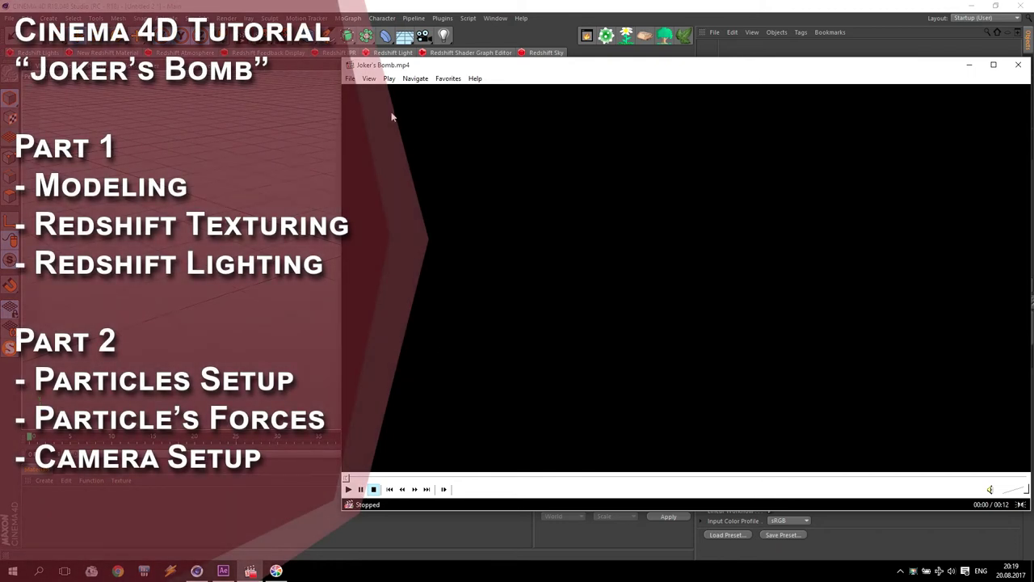
left_click(761, 278)
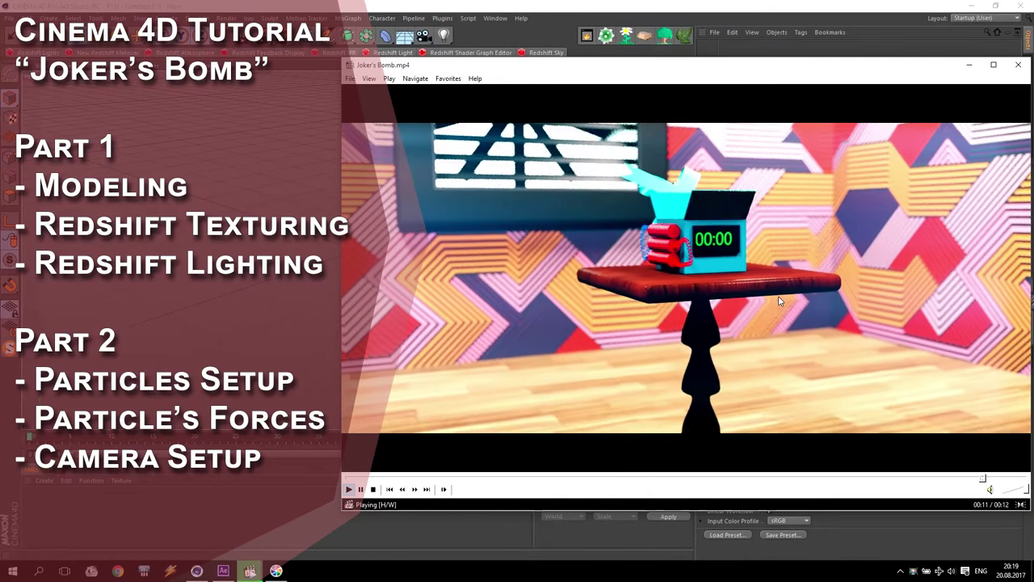
scroll(778, 303, "down", 15)
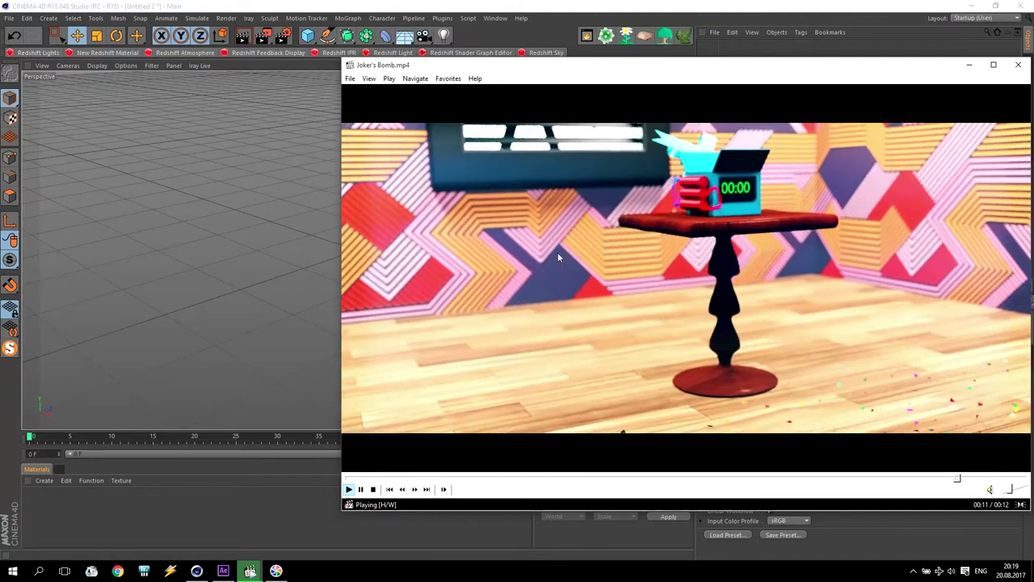
scroll(566, 267, "up", 10)
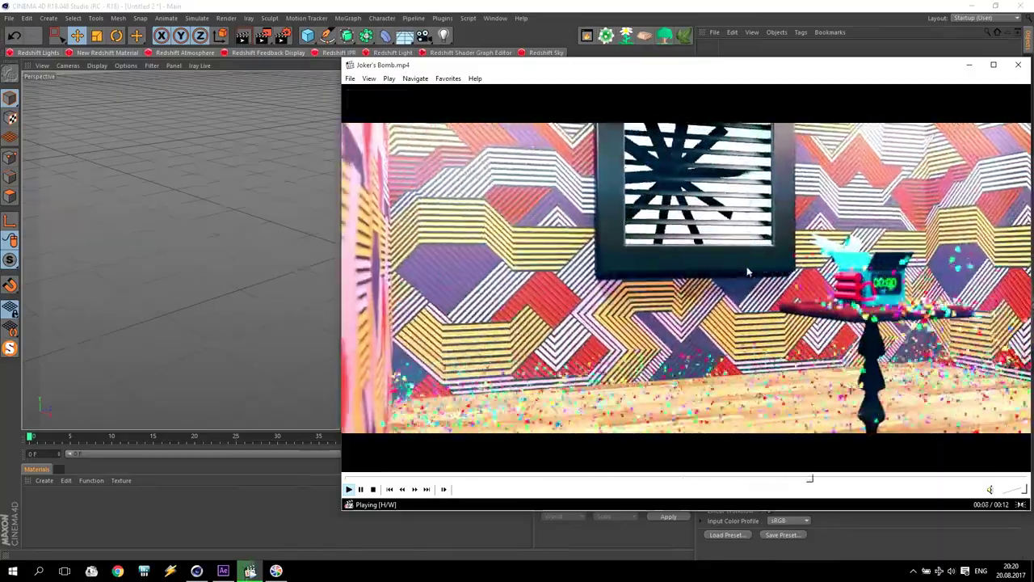
scroll(749, 272, "down", 1)
scroll(748, 271, "down", 5)
left_click(692, 240)
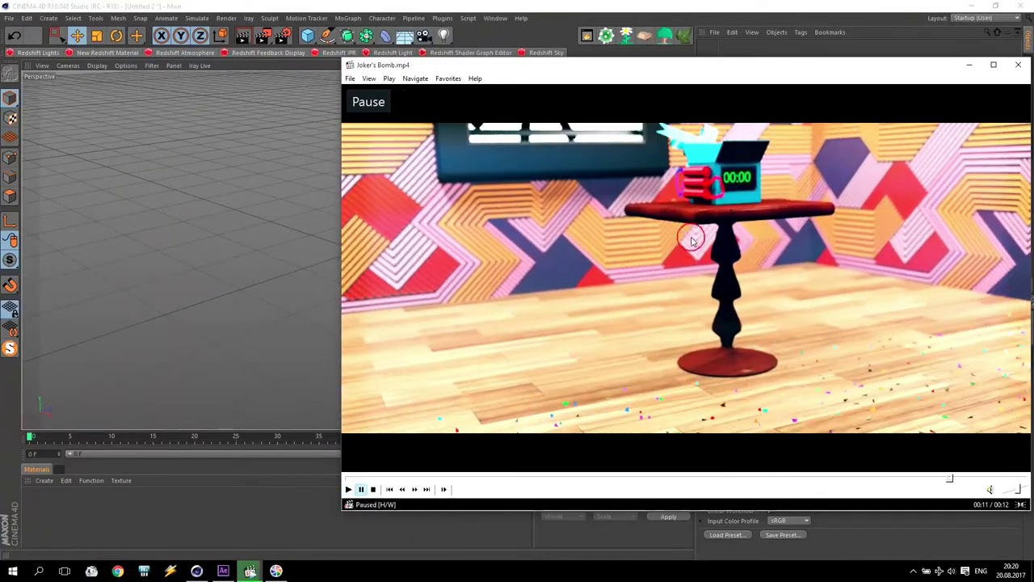
left_click(970, 65)
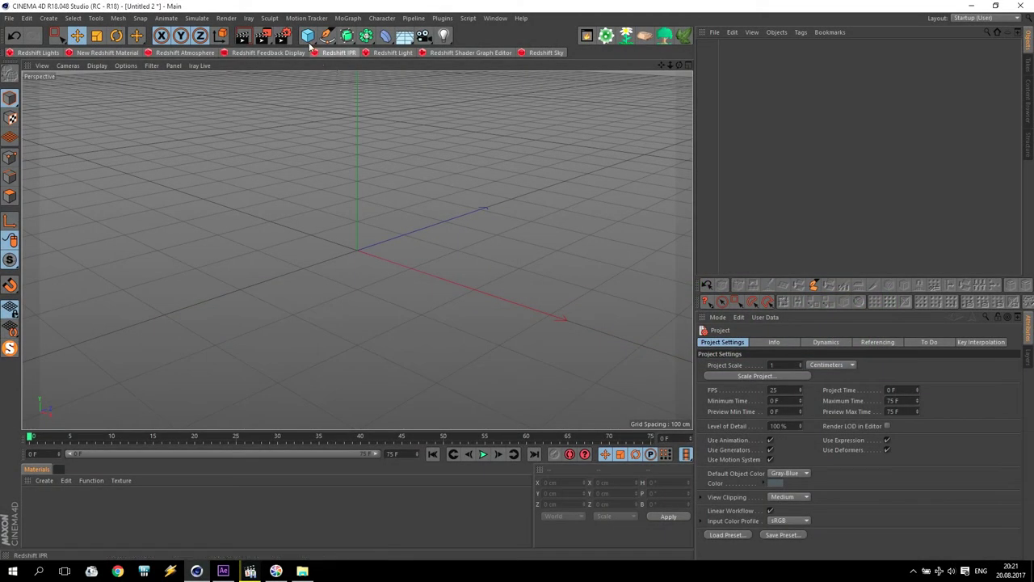
Add a cube primitive and set the viewport shading to Quick Shading (Lines).
left_click(308, 39)
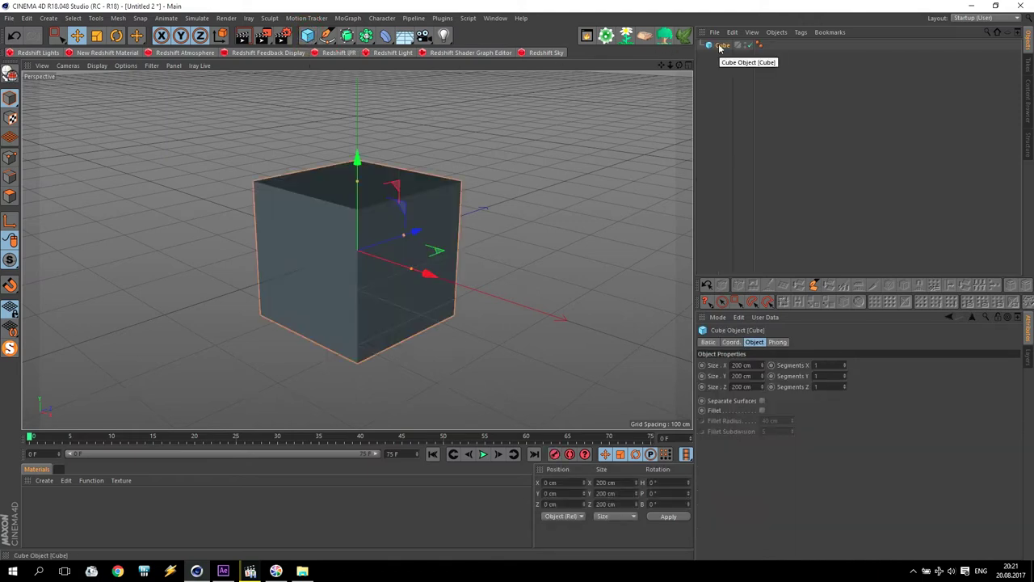
left_click(97, 65)
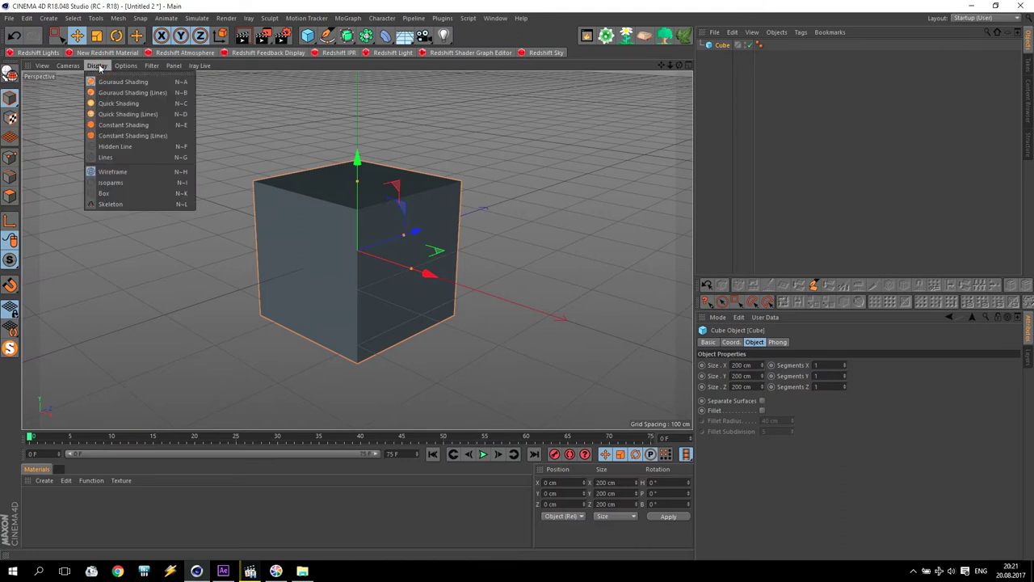
left_click(130, 114)
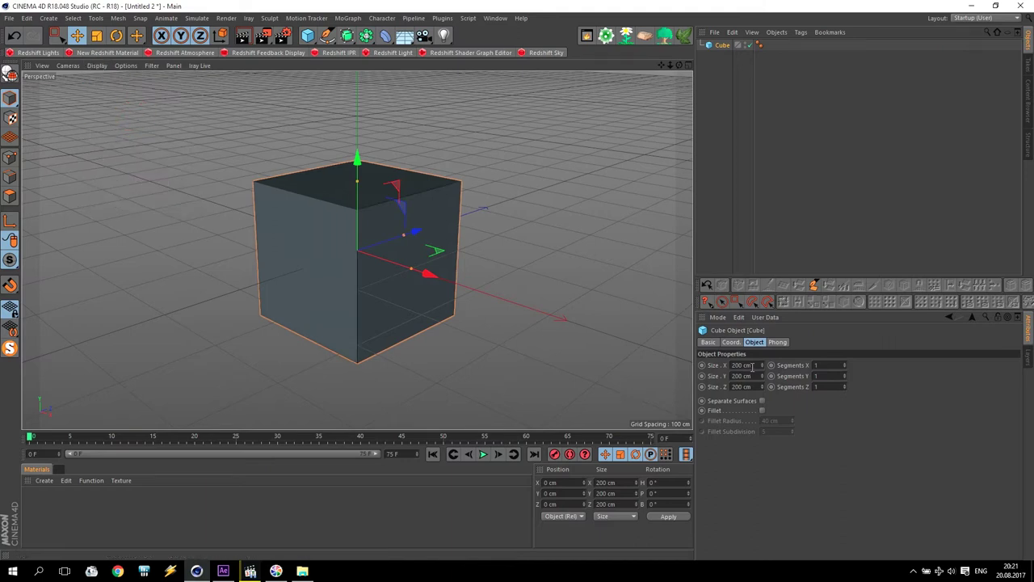
Set the cube's size to 400 × 300 × 400 cm with three segments each along Y and Z.
left_click_drag(757, 363, 594, 362)
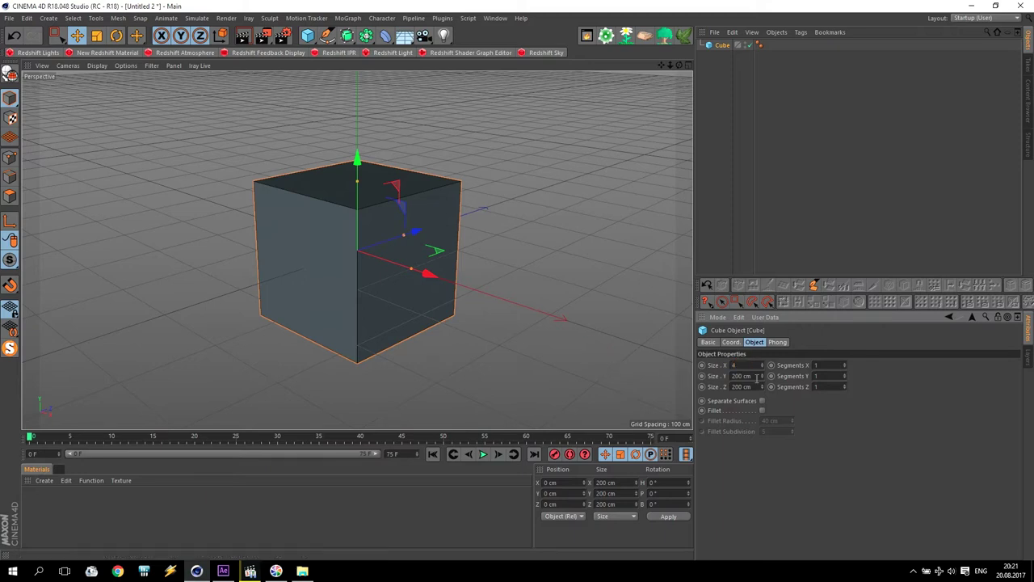
type("400")
key("Return")
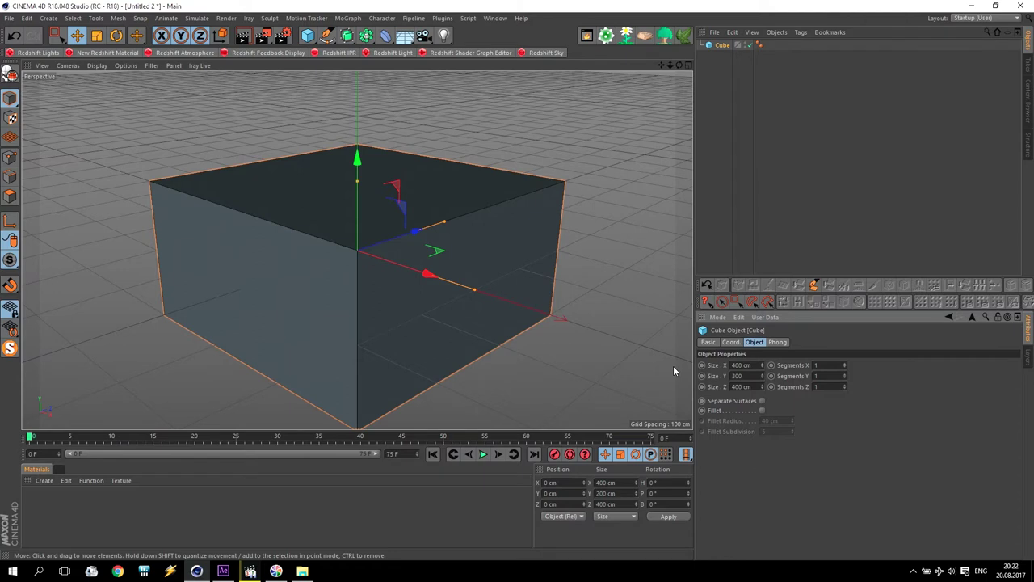
key("Return")
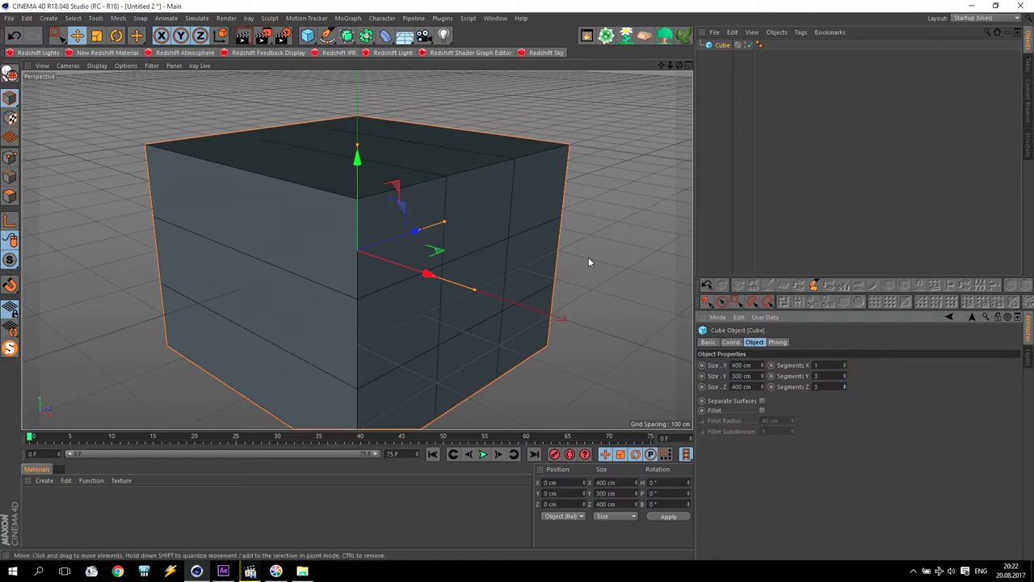
Rename the cube object as Room.
left_click(722, 47)
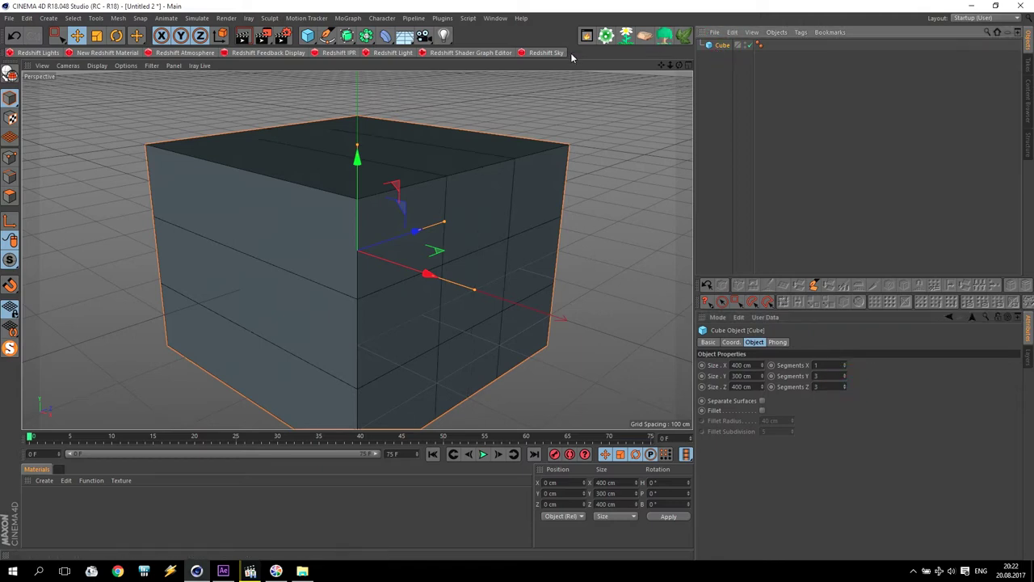
double_click(725, 45)
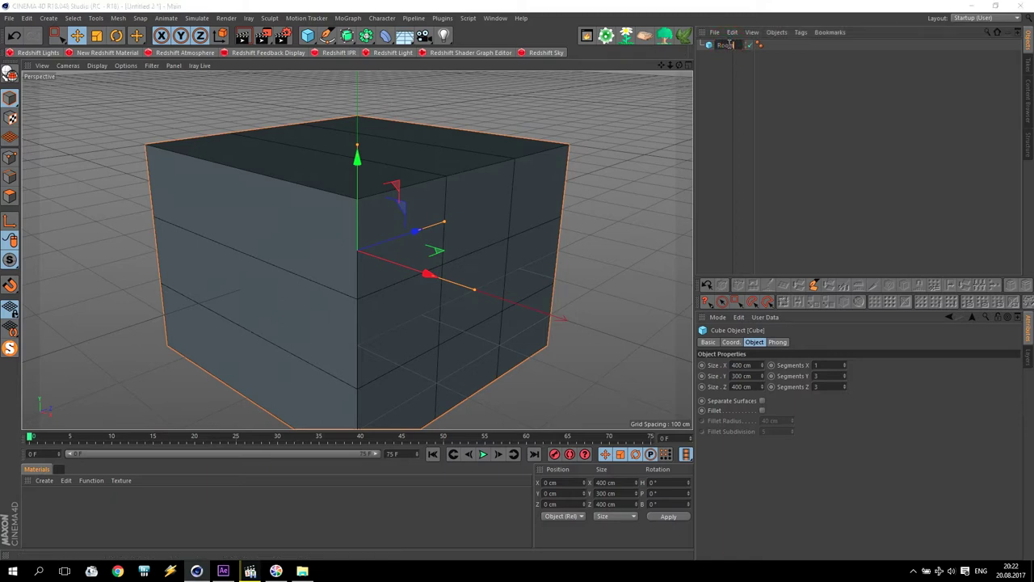
left_click(710, 80)
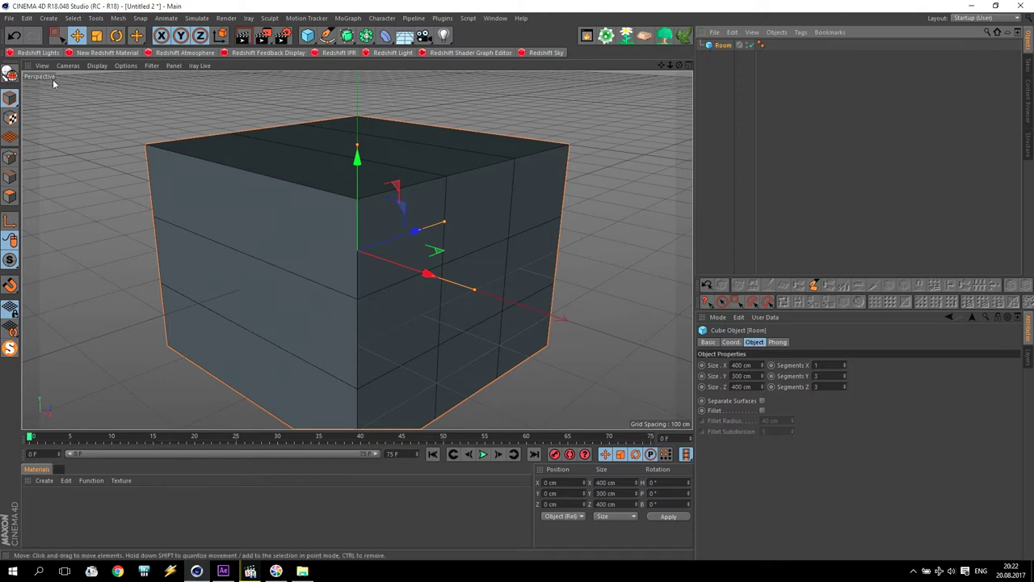
Convert the Room cube to an editable polygon object and activate Live Selection in polygon mode.
left_click(8, 74)
left_click(9, 196)
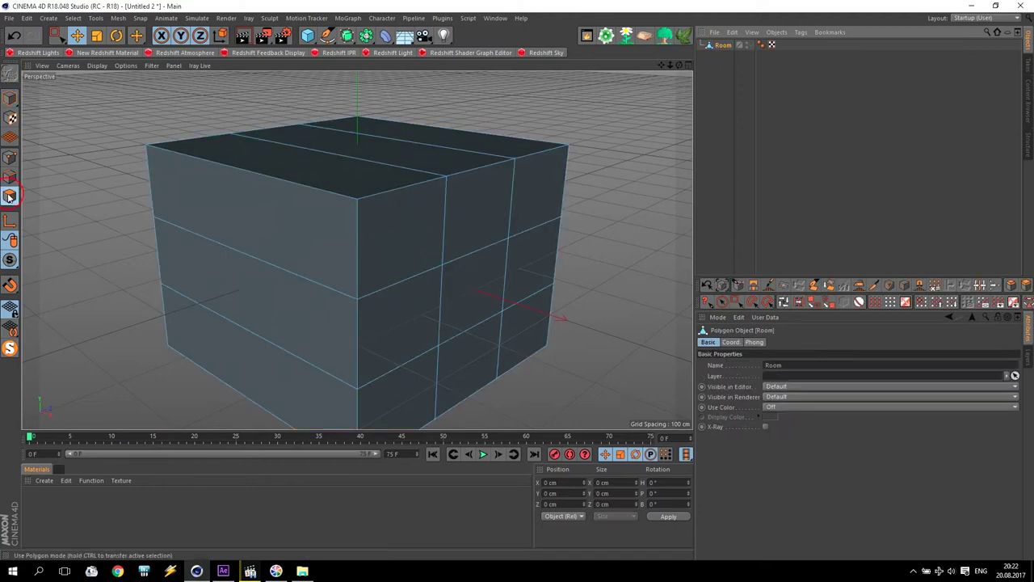
left_click(63, 36)
left_click_drag(53, 39, 81, 46)
Select all nine polygons on the room's subdivided positive-X side and delete them to open that wall.
left_click(380, 231)
left_click(529, 212, "shift")
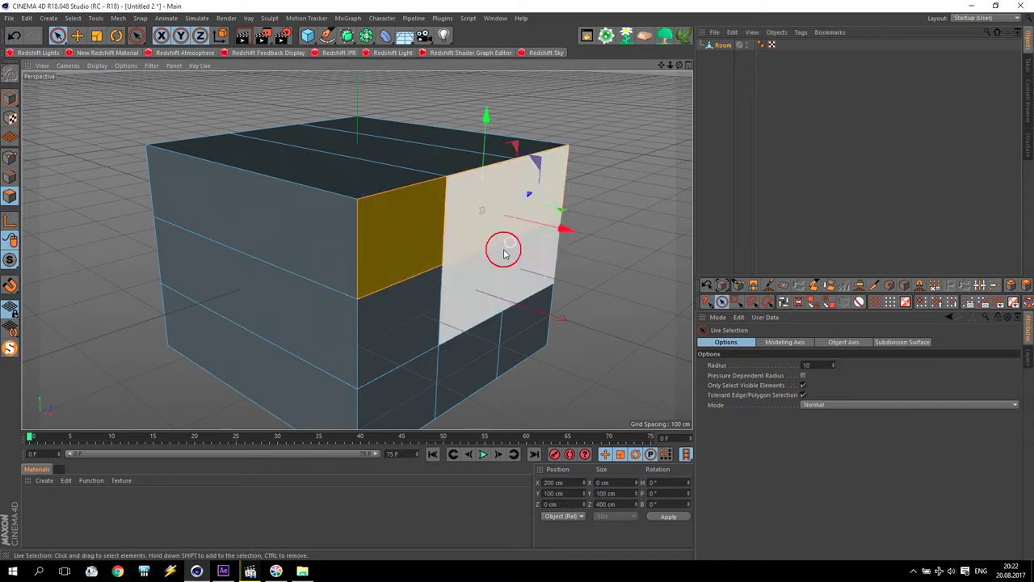
left_click(430, 296, "shift")
left_click(476, 289, "shift")
left_click(529, 277, "shift")
left_click(430, 369, "shift")
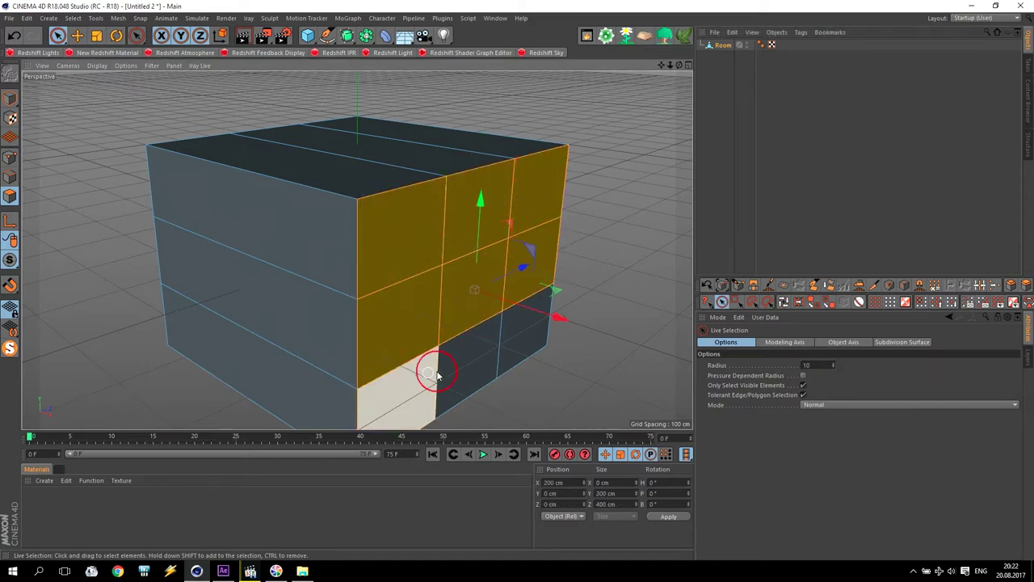
left_click(464, 367, "shift")
left_click(540, 342, "shift")
key("Delete")
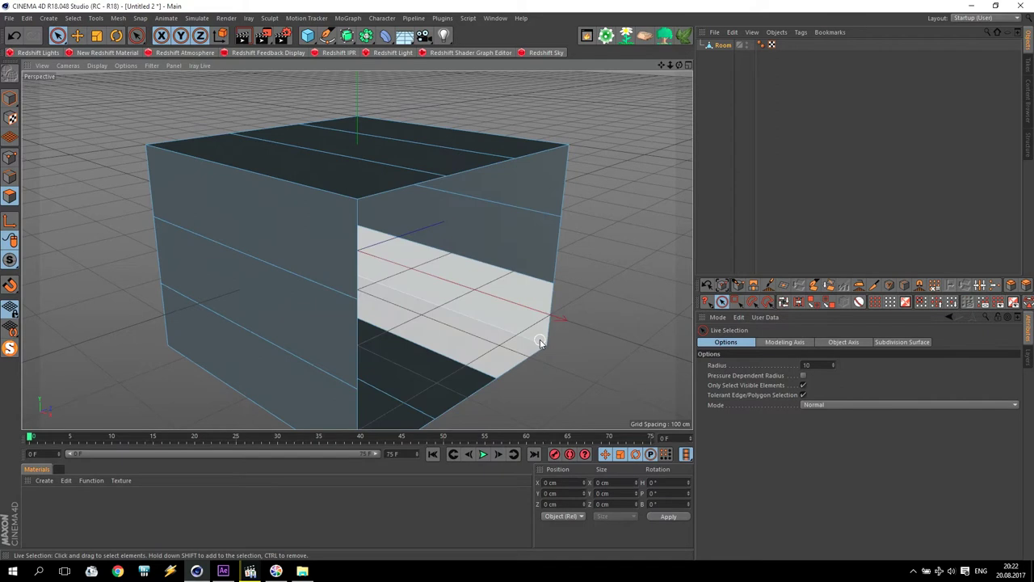
Delete the middle polygon of the room's back wall to make a window opening.
left_click_drag(572, 290, 370, 259, "alt")
left_click(331, 233)
key("Delete")
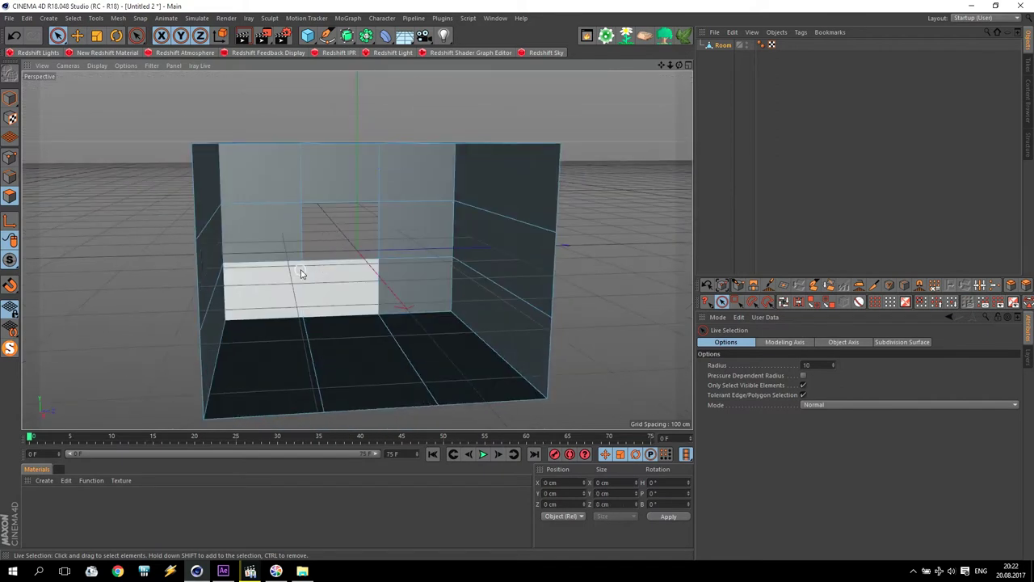
Add a second cube and set its X, Y and Z sizes to 100 cm.
left_click(77, 35)
left_click_drag(180, 215, 228, 269, "alt")
left_click(308, 37)
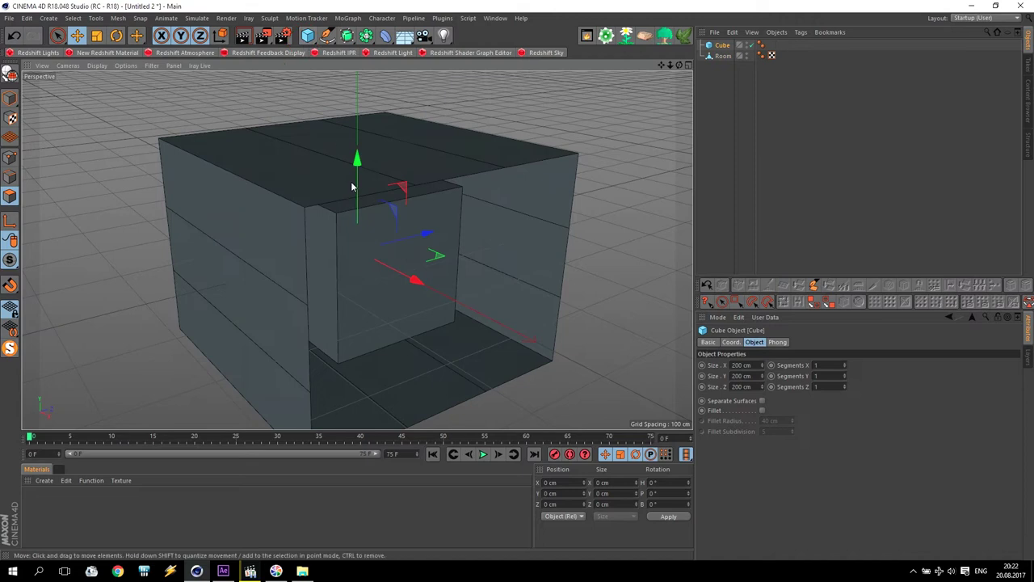
double_click(754, 364)
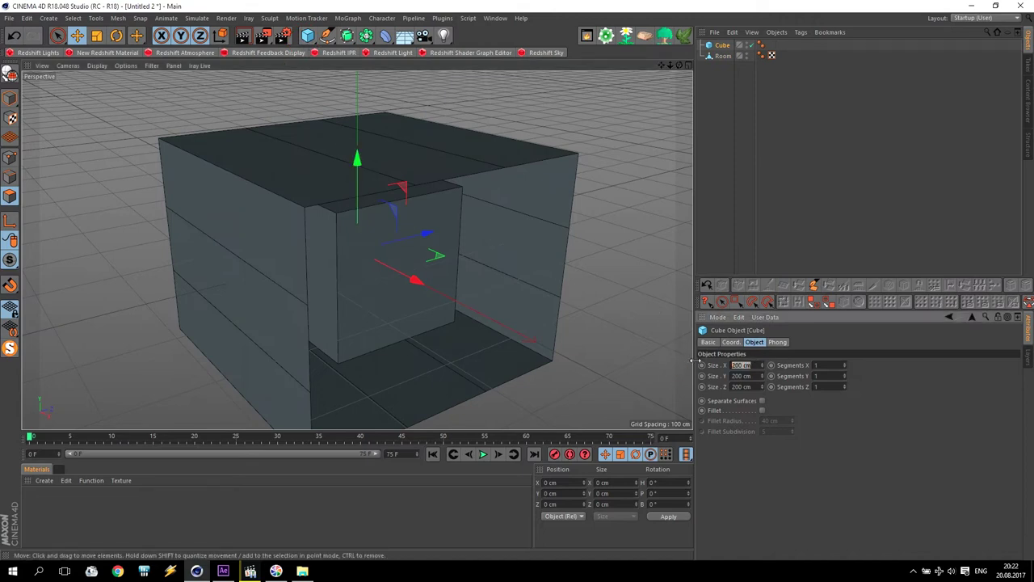
key("Tab")
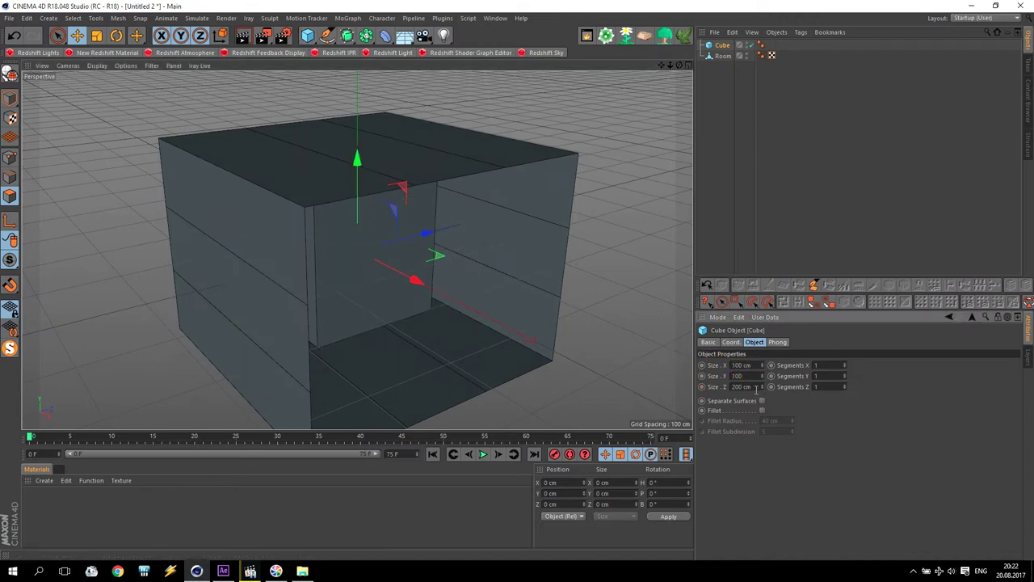
type("100")
key("Return")
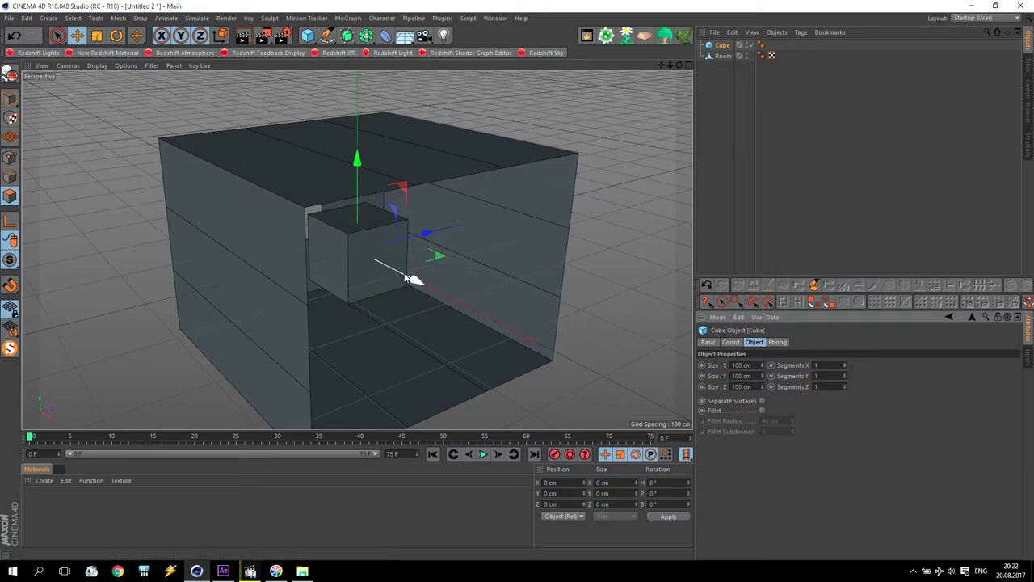
Move the small cube along the X axis into the window opening of the back wall.
left_click_drag(407, 277, 329, 248)
left_click_drag(212, 254, 449, 243, "alt")
left_click_drag(662, 66, 932, 28)
scroll(194, 236, "up", 4)
left_click_drag(175, 253, 227, 260, "alt")
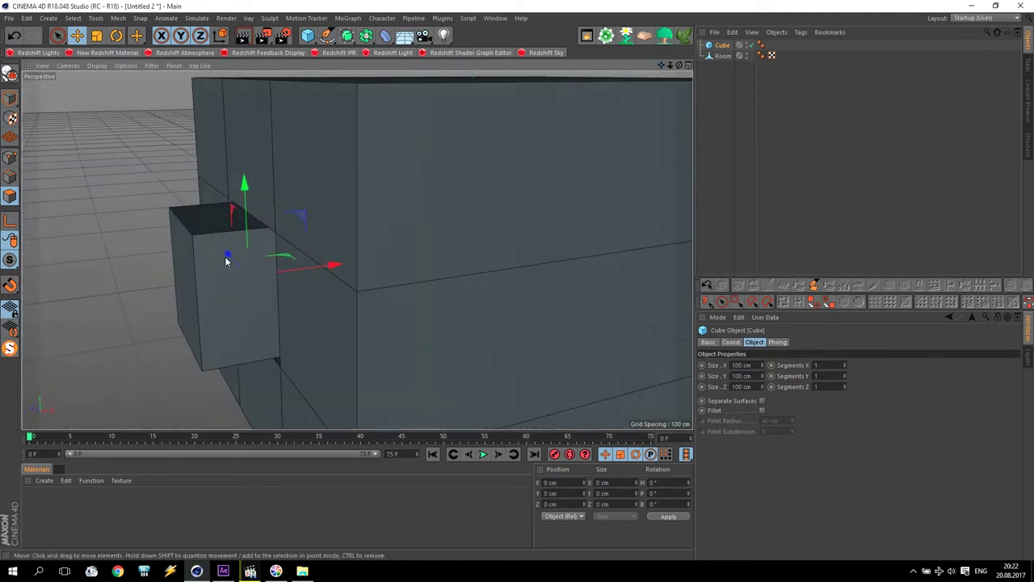
Set the small cube's X, Y and Z sizes to 110 cm.
left_click(737, 365)
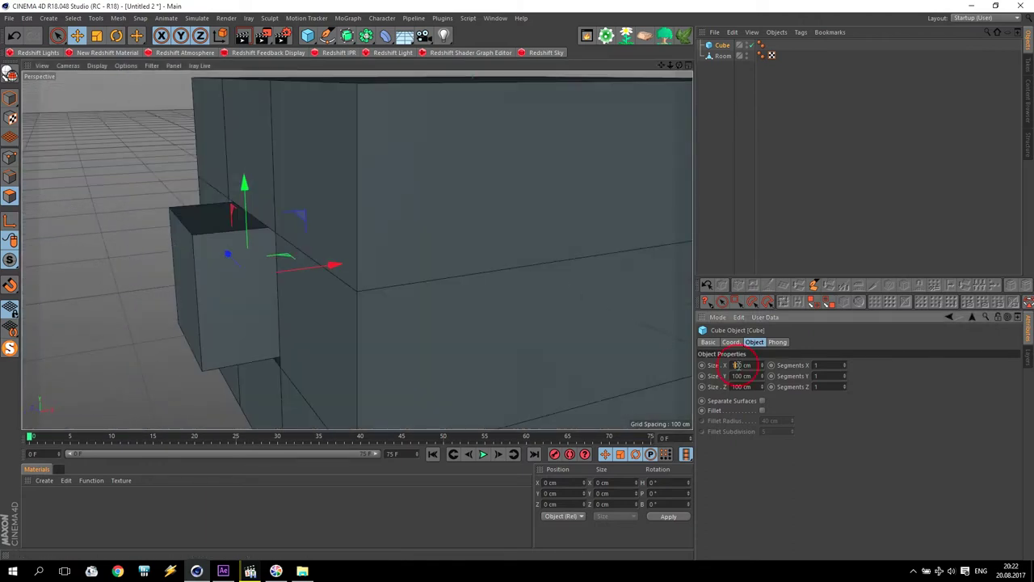
left_click(534, 360)
scroll(534, 360, "down", 4)
Move the small cube along the X axis out of the window opening, clear of the room's outer wall.
middle_click(410, 308)
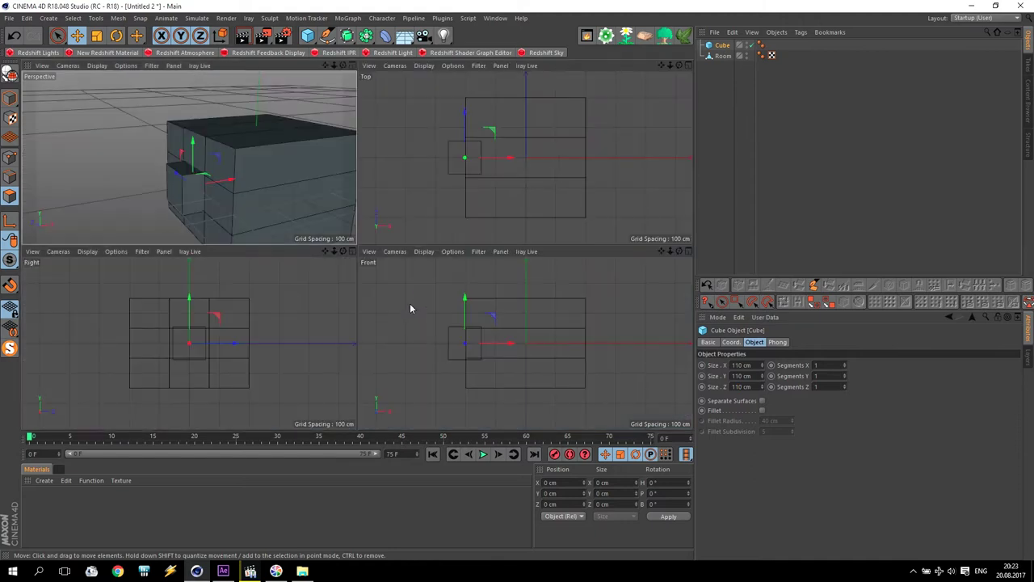
left_click_drag(223, 184, 165, 199)
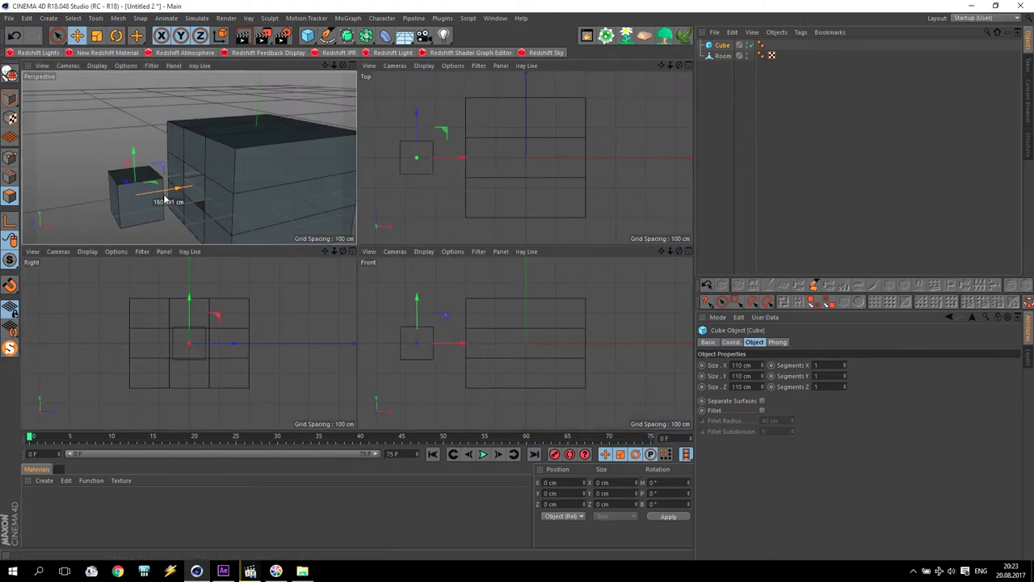
left_click_drag(267, 210, 180, 210, "alt")
scroll(173, 149, "up", 5)
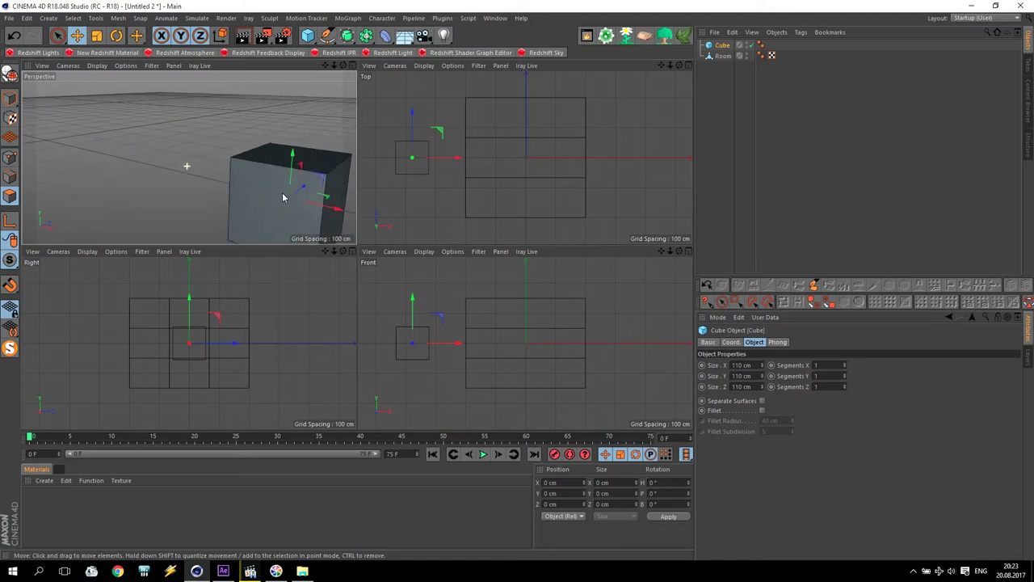
scroll(293, 198, "down", 3)
middle_click(322, 123)
middle_click_drag(639, 74, 302, 86, "alt")
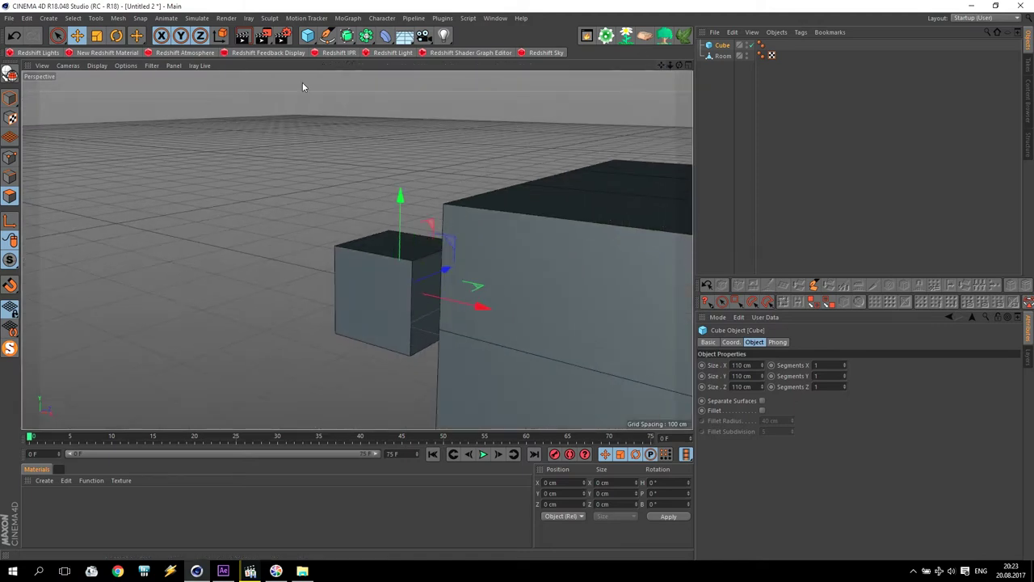
Make the small cube editable and delete its polygon facing the room.
left_click(10, 73)
scroll(286, 282, "up", 5)
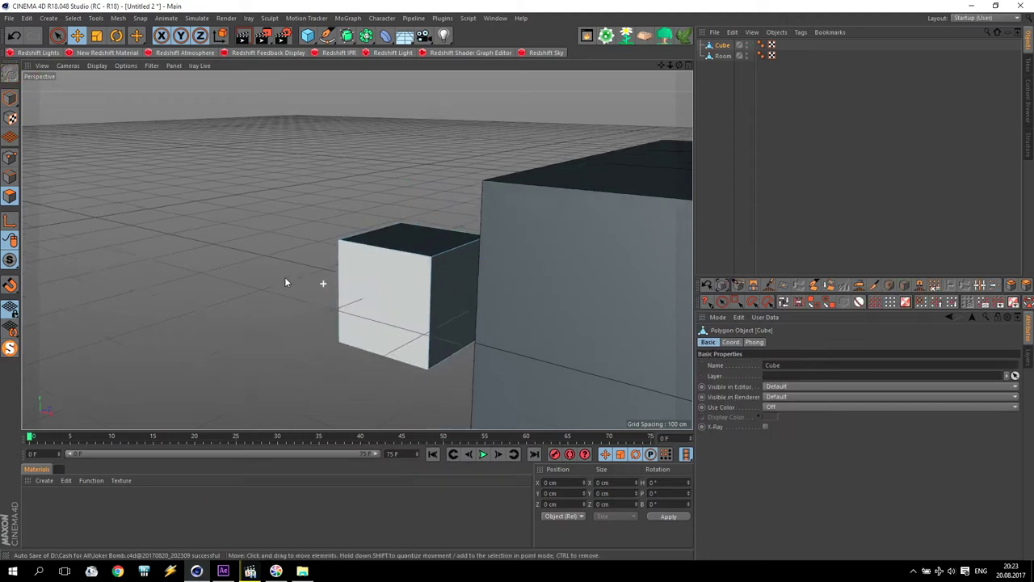
left_click(59, 36)
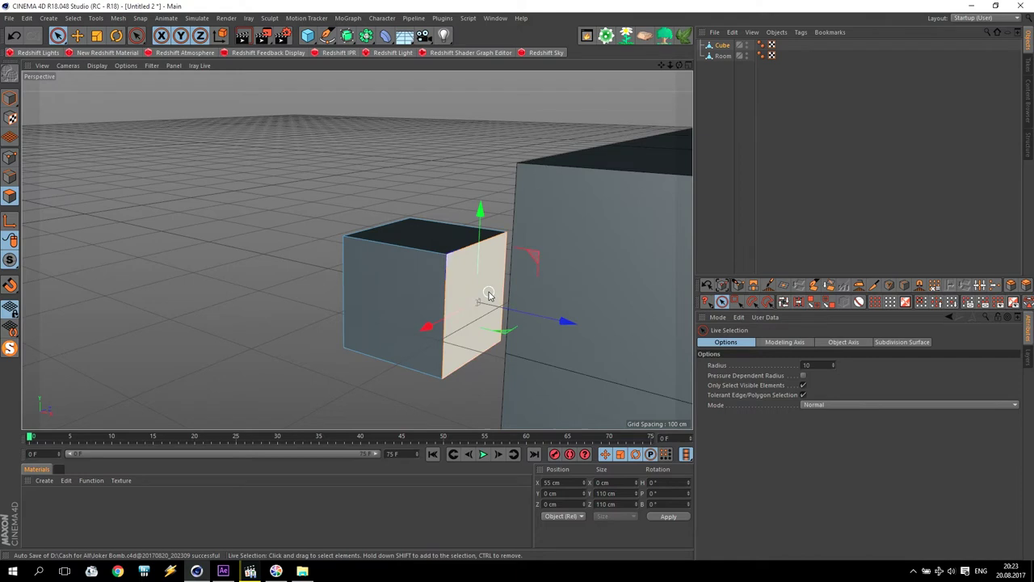
key("Delete")
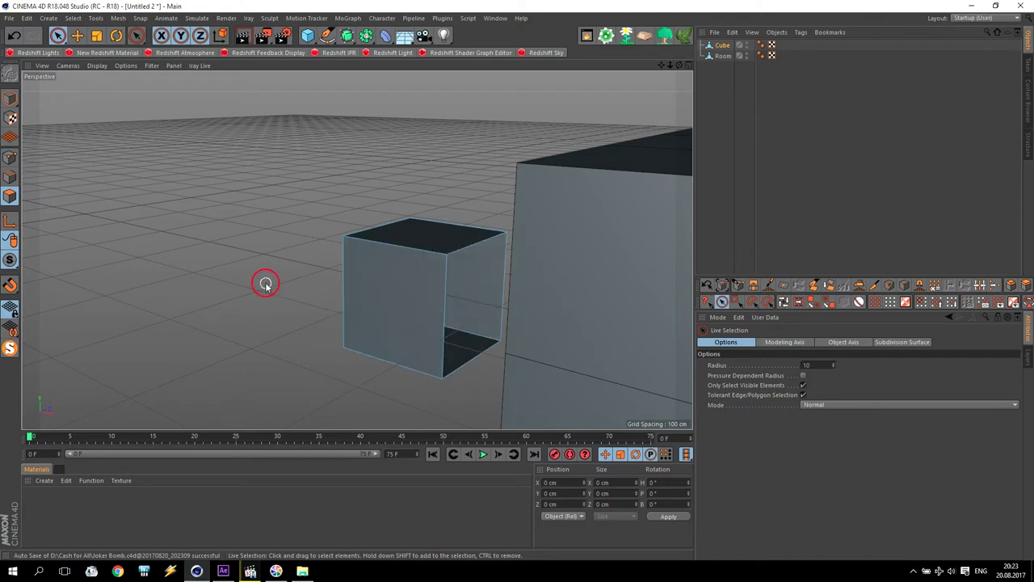
Undo the last polygon deletion and delete the small cube's room-facing side again.
left_click_drag(265, 283, 278, 288, "alt")
left_click(14, 38)
left_click_drag(104, 143, 300, 291, "alt")
key("Delete")
left_click_drag(444, 288, 421, 166, "alt")
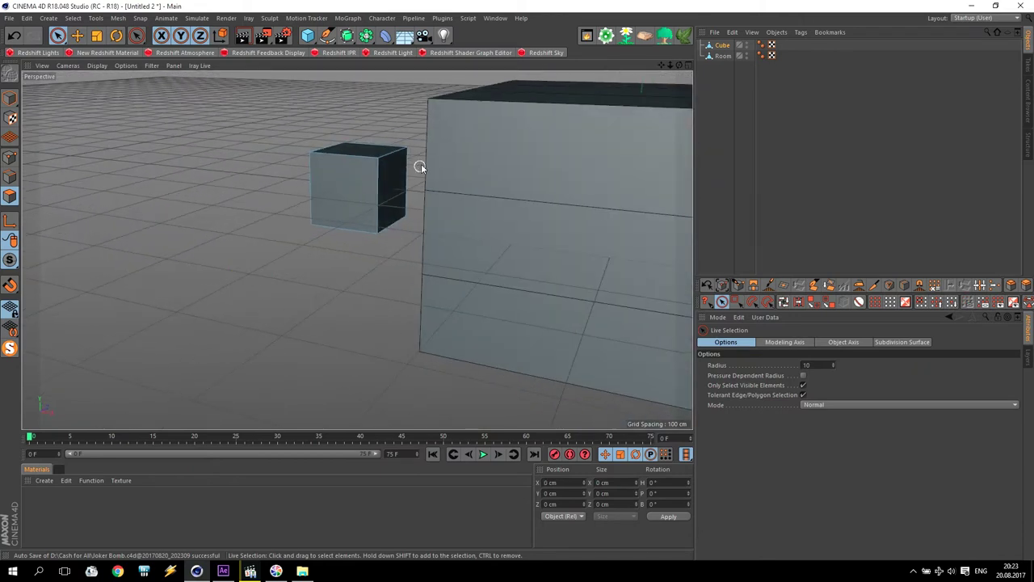
key("Delete")
scroll(374, 136, "up", 4)
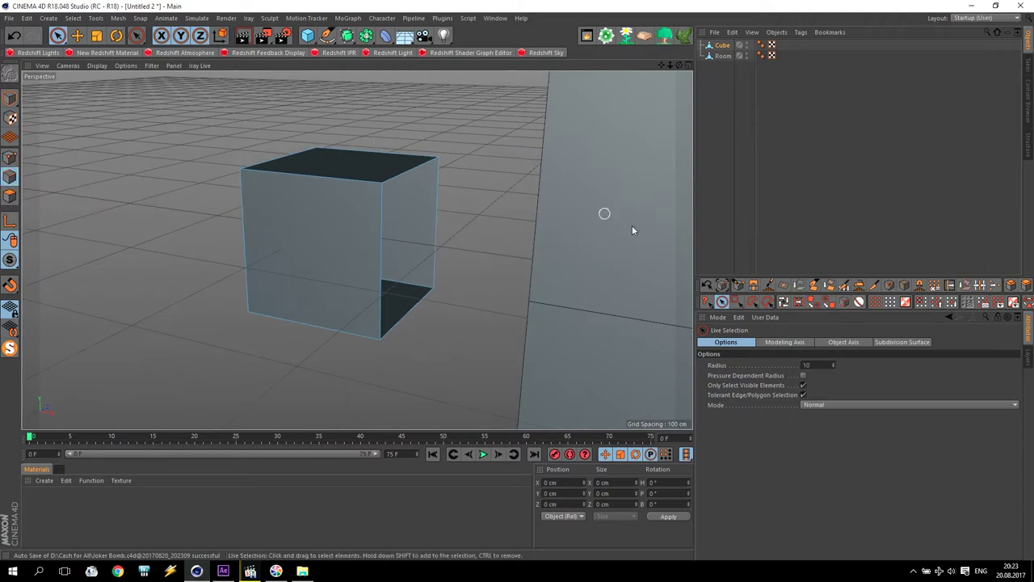
Extrude the small cube's open edge loop outward to about 143 cm, then back along X about 28 cm to form a rim.
left_click(783, 302)
left_click(400, 173)
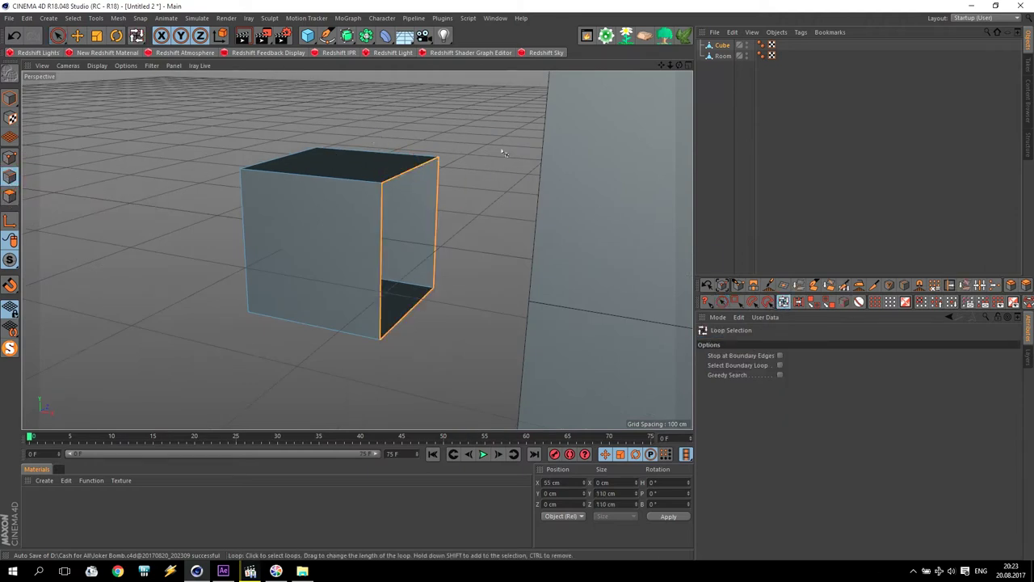
left_click(96, 36)
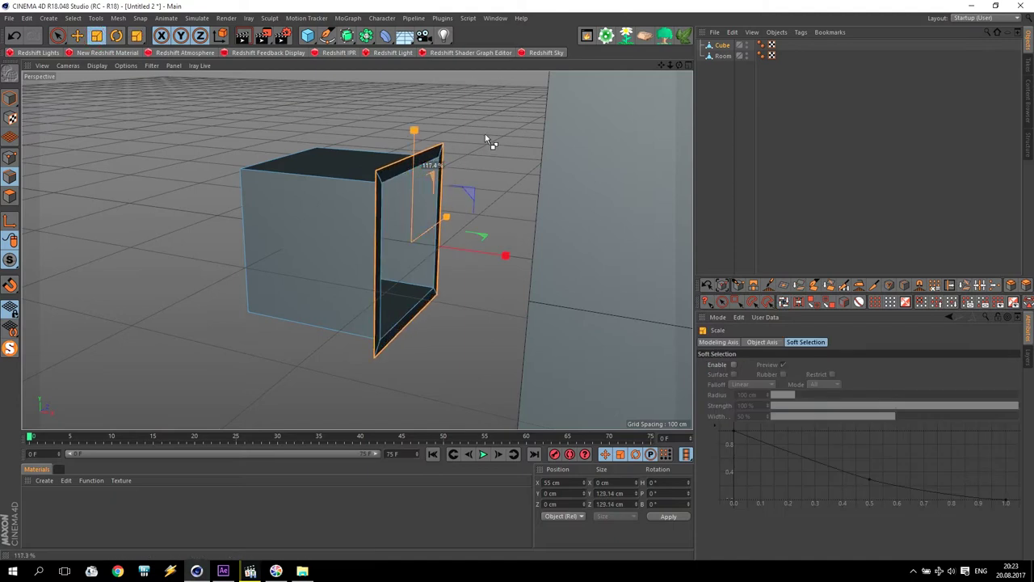
left_click_drag(510, 121, 528, 109)
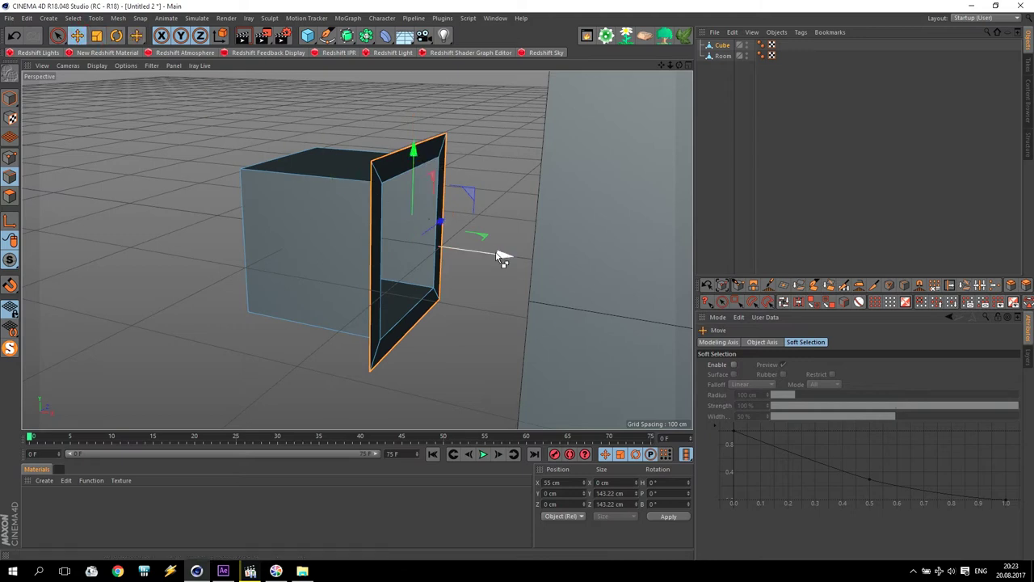
left_click_drag(502, 257, 474, 253)
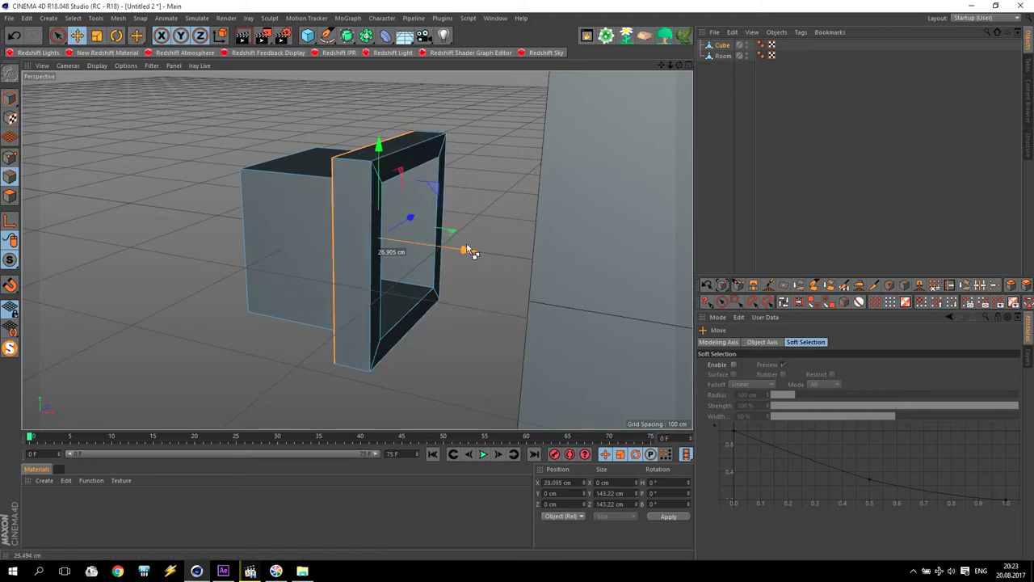
Move the open edge loop at the small cube's far end away from the room, lengthening the object to about 224 cm overall.
left_click_drag(470, 272, 568, 289, "alt")
right_click_drag(568, 289, 221, 256, "alt")
left_click_drag(223, 257, 84, 271, "alt")
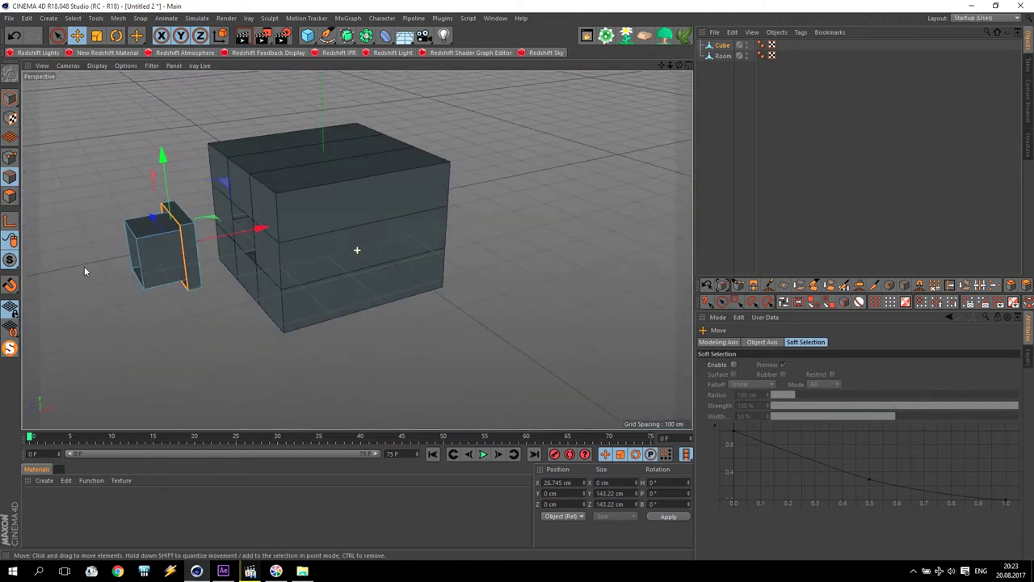
scroll(79, 235, "up", 3)
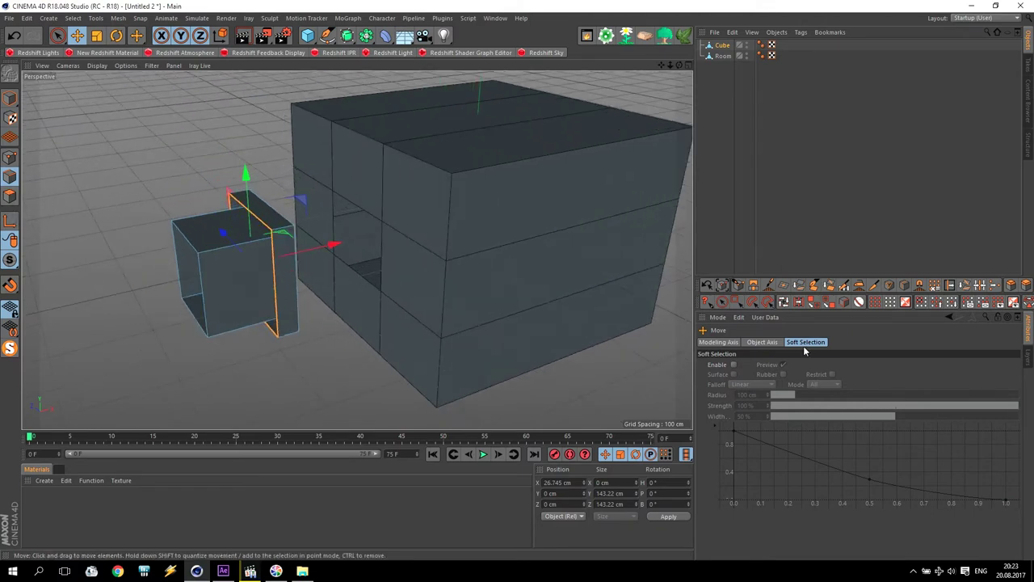
left_click(783, 302)
left_click(247, 258)
left_click(207, 279)
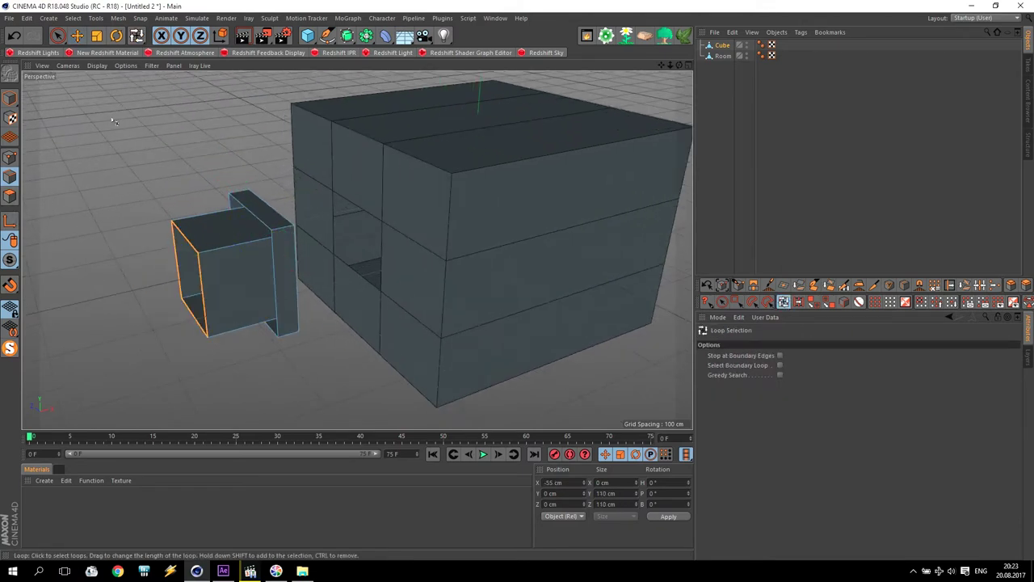
key("e")
left_click_drag(269, 260, 169, 277)
left_click_drag(351, 316, 277, 307, "alt")
left_click(264, 134)
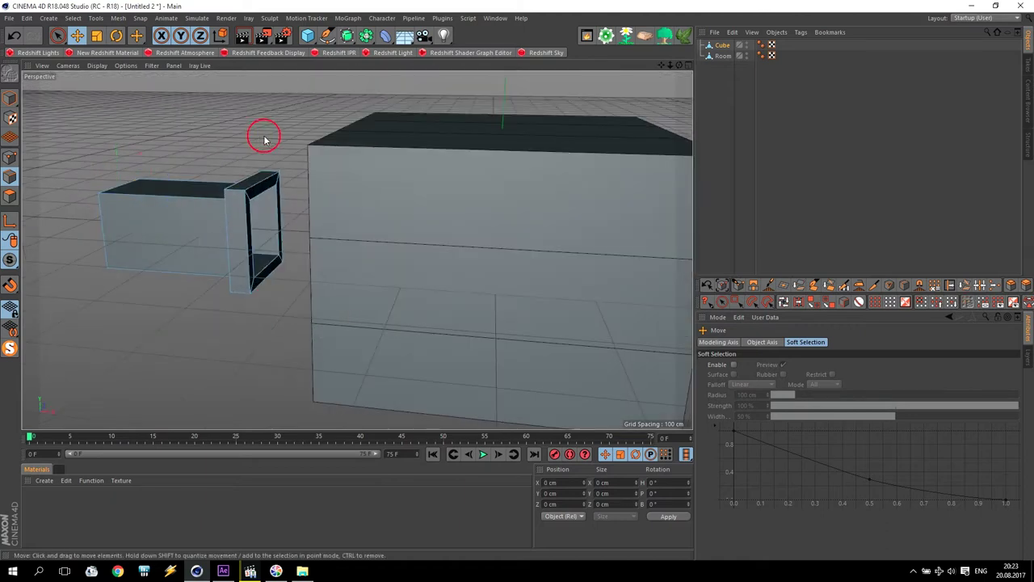
Bevel the outer and inner edge loops of the rim's front face with an offset of about 2.9 cm.
left_click(8, 98)
scroll(257, 204, "up", 4)
left_click_drag(265, 196, 286, 199, "alt")
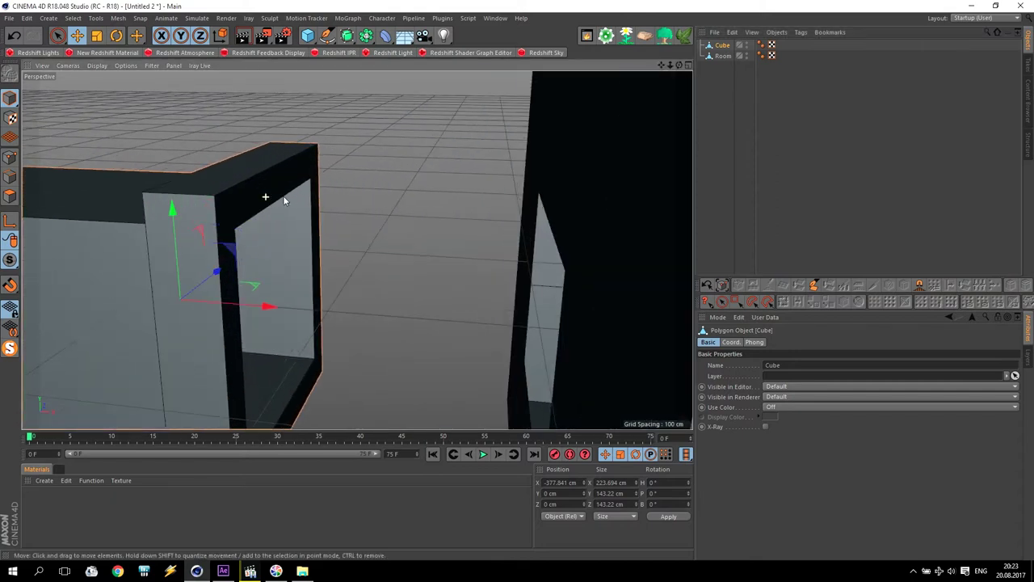
left_click(10, 175)
key("u")
key("l")
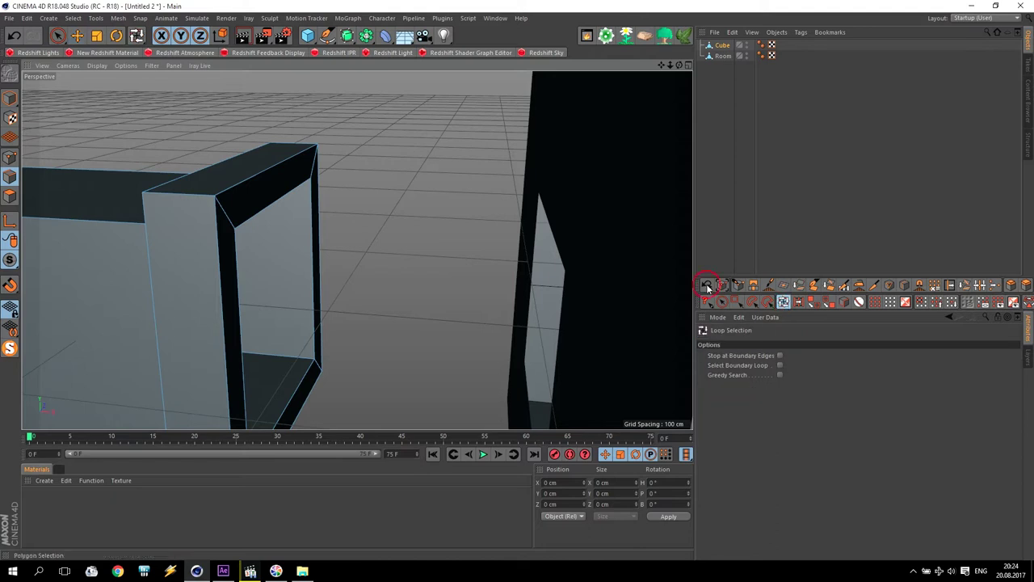
left_click(235, 188)
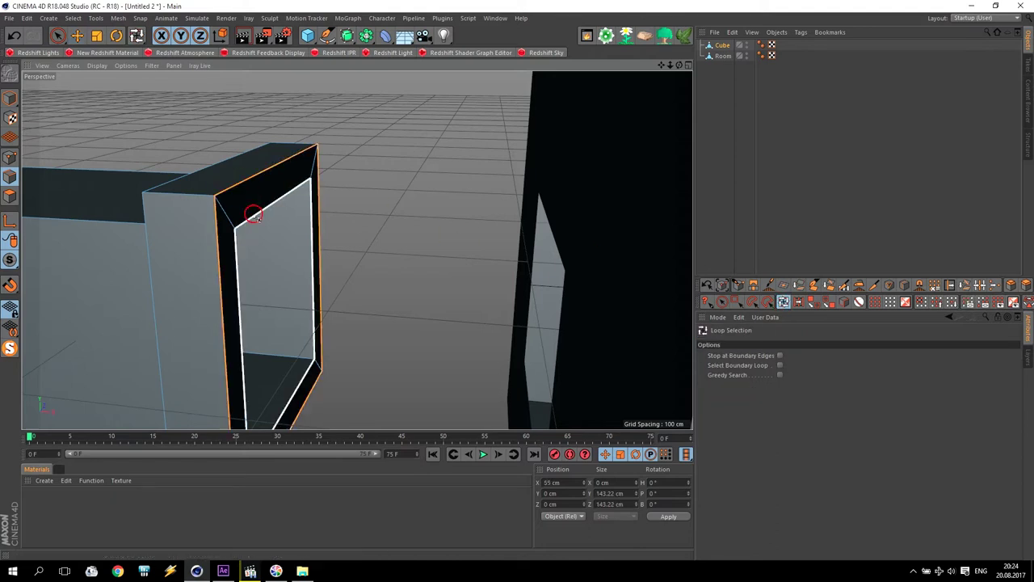
left_click(269, 208, "shift")
right_click(269, 208)
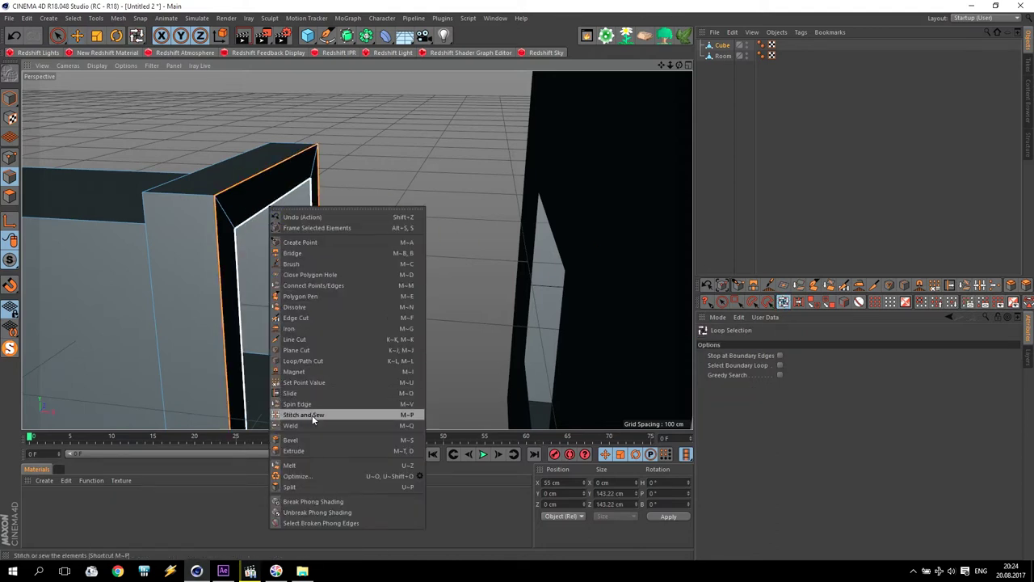
left_click(299, 442)
mouse_move(257, 219)
left_mouse_down()
mouse_move(279, 208)
mouse_move(260, 223)
left_mouse_up()
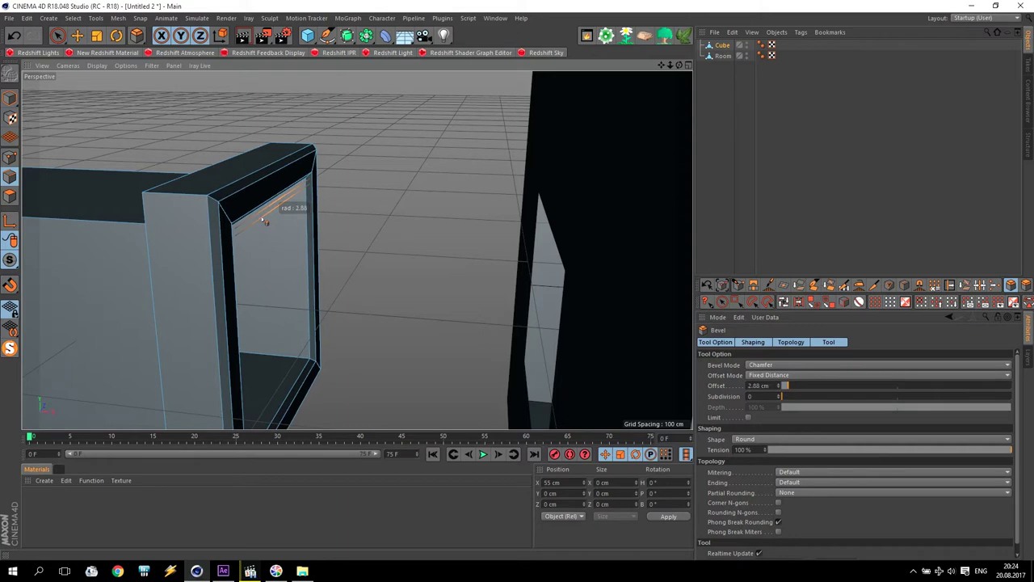
Set the rim bevel's offset to 2.5 cm and its subdivision to 3, then clear the edge selection.
double_click(767, 385)
type("2.5")
key("Return")
left_click_drag(778, 399, 781, 399)
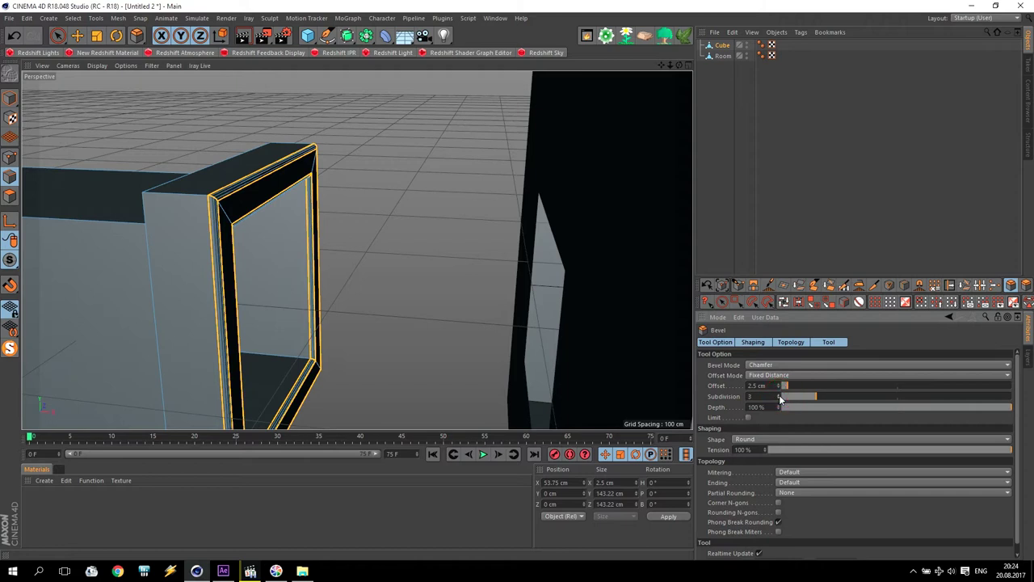
left_click(78, 36)
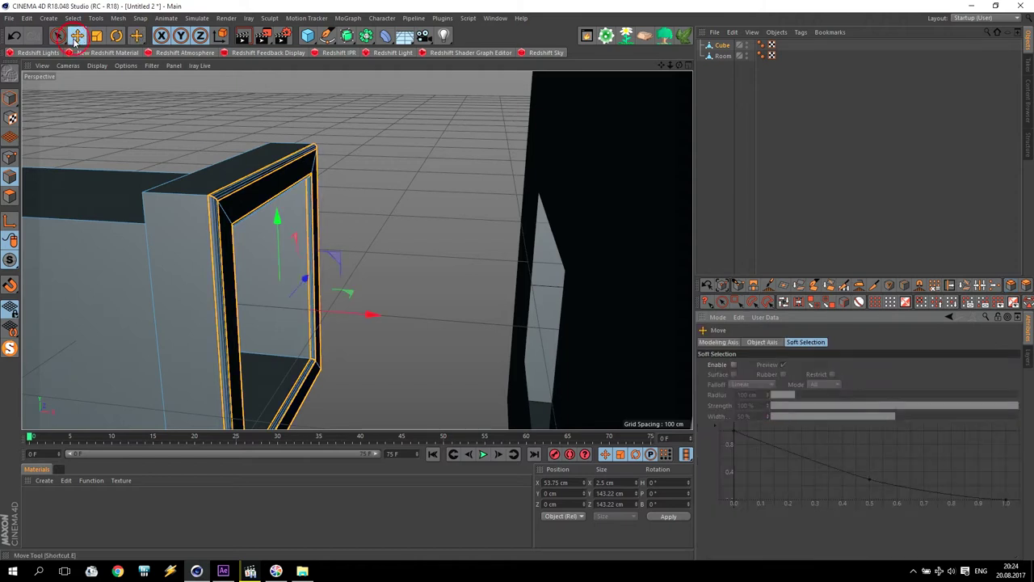
left_click(450, 258)
Rename the small cube object as Vent and return to Model mode.
left_click(721, 44)
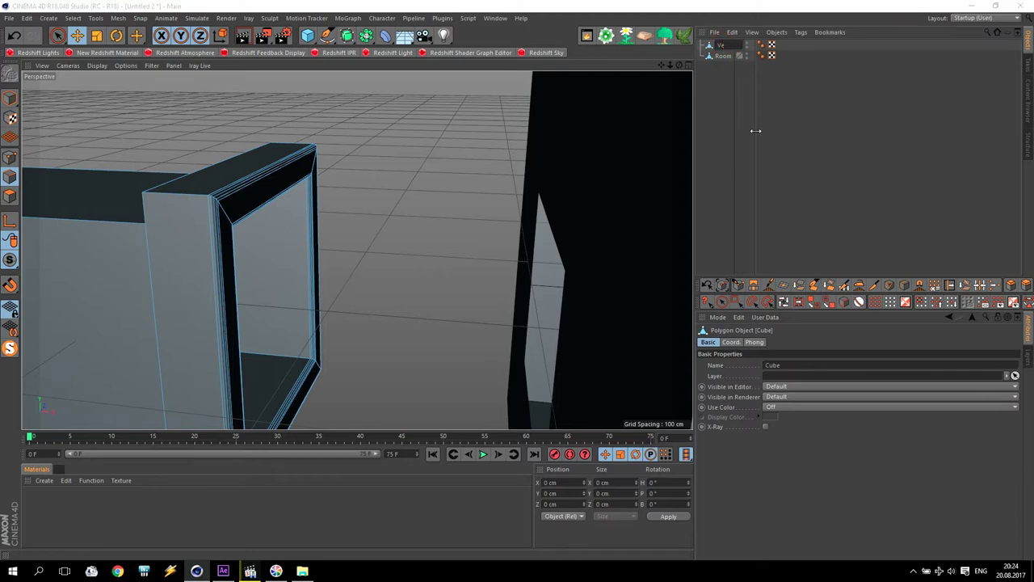
left_click(670, 134)
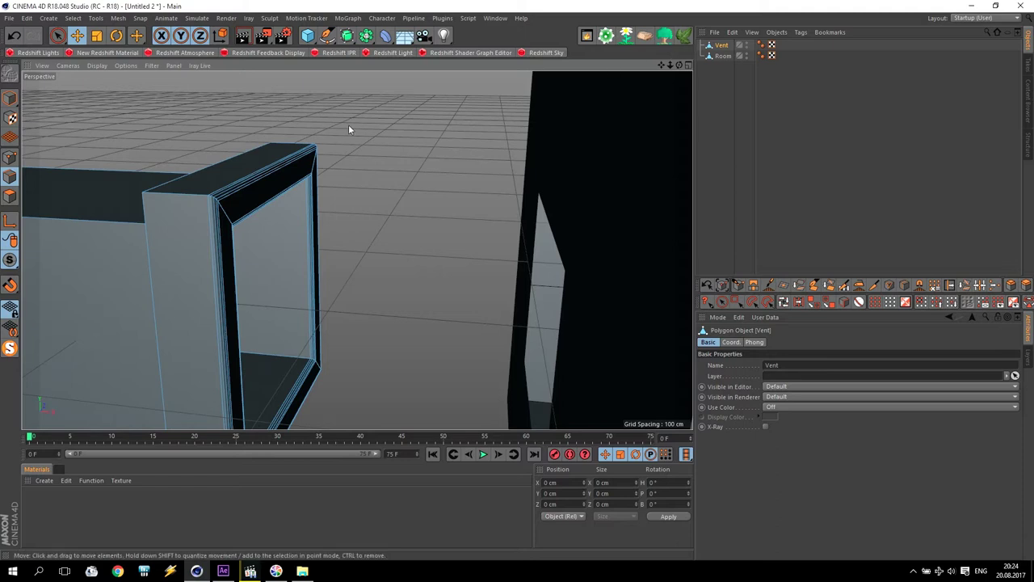
left_click_drag(218, 142, 232, 140, "alt")
left_click(10, 98)
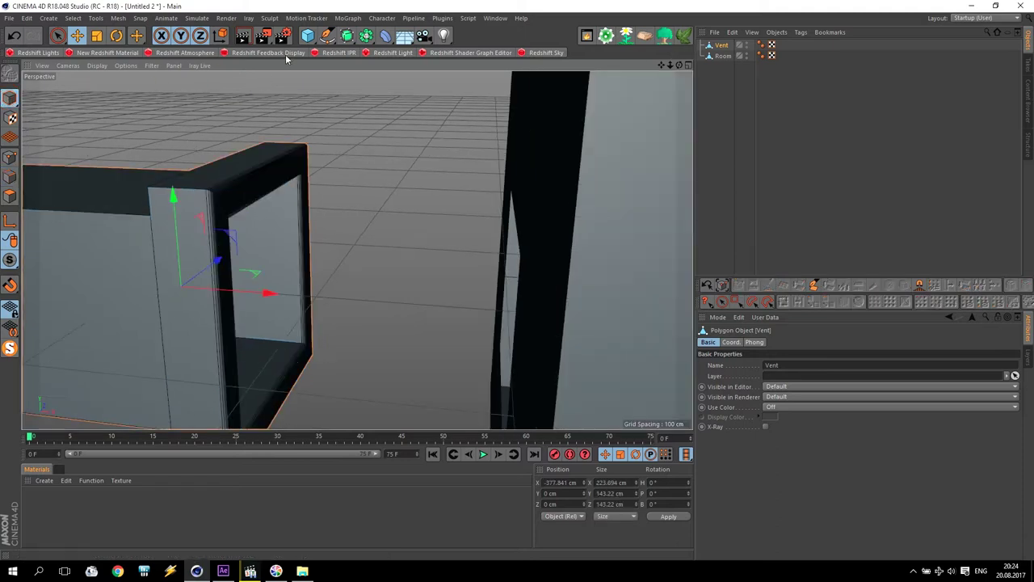
Add a new cube and move it along the X axis to the vent's rim, at about -332 cm.
left_click(306, 36)
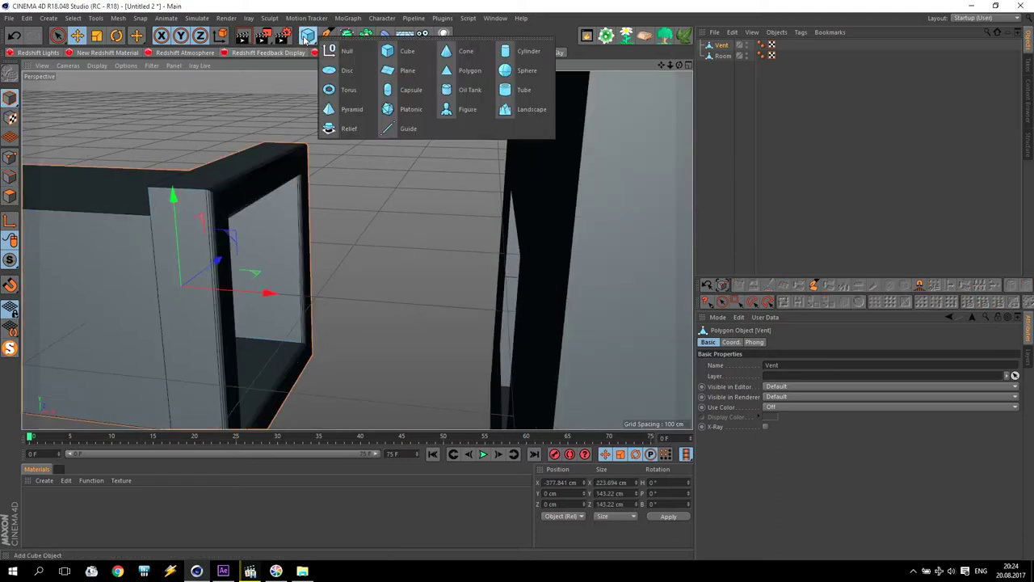
left_click(408, 52)
left_click_drag(460, 267, 563, 278, "alt")
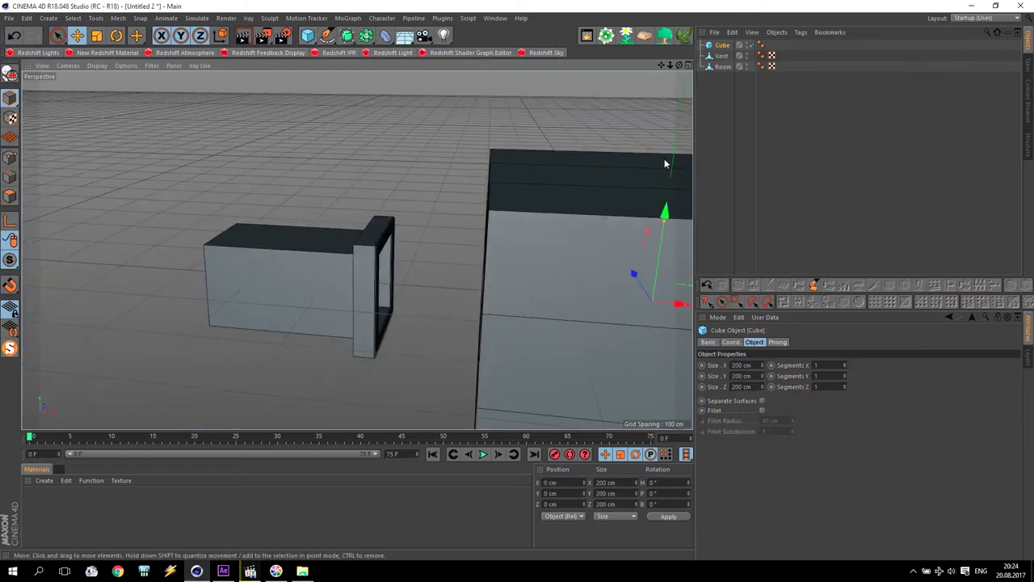
left_click_drag(676, 300, 404, 288)
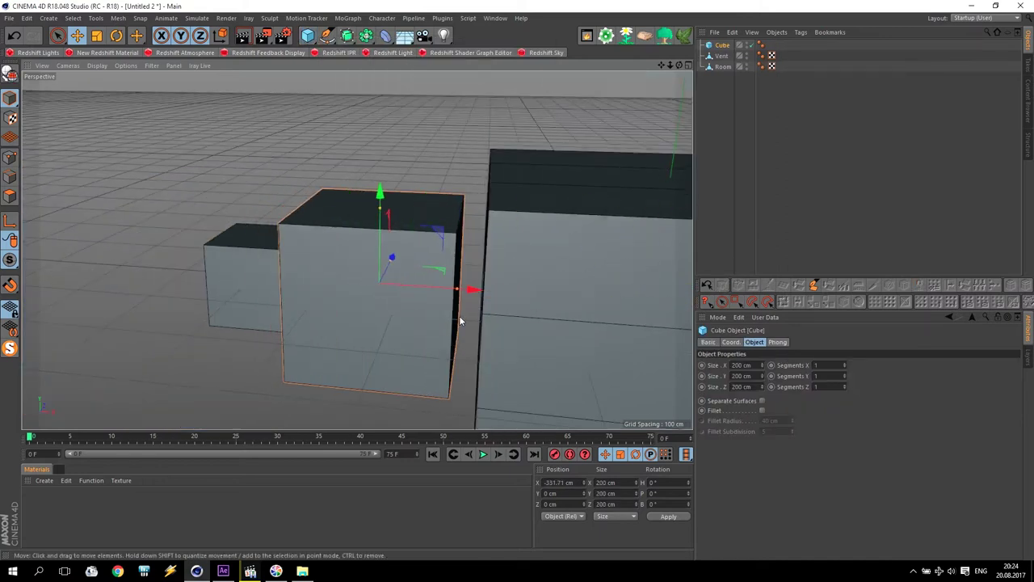
Shape the new cube into a thin slat sized 1 cm in X, 10 cm in Y and 110 cm in Z.
left_click_drag(762, 365, 762, 471)
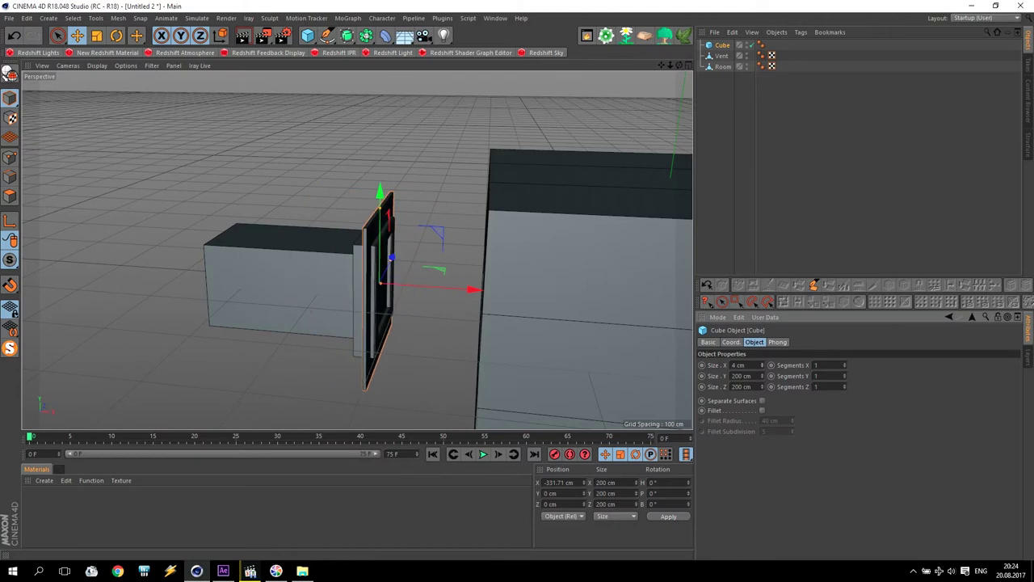
double_click(738, 365)
type("1")
key("Return")
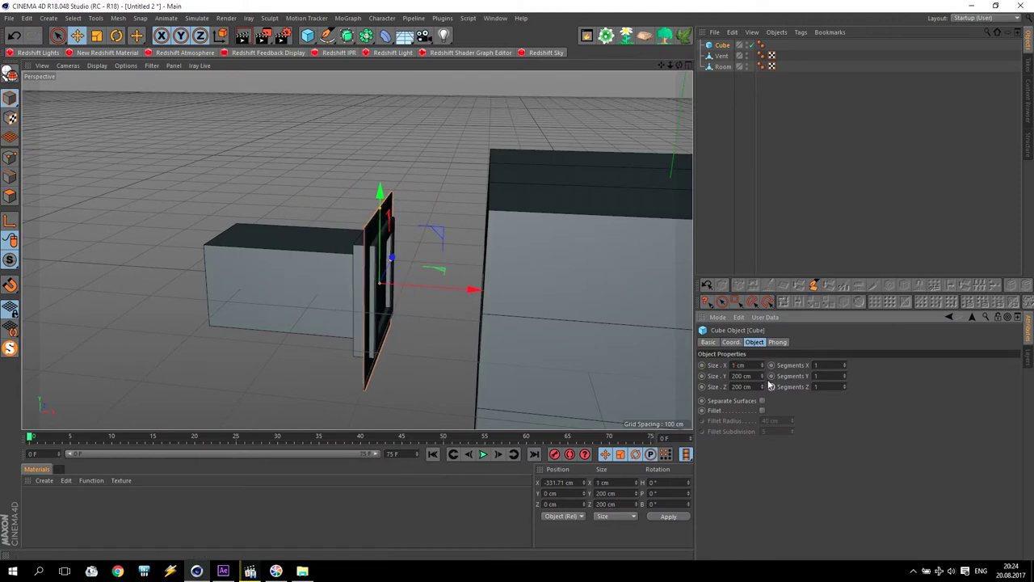
left_click_drag(762, 376, 762, 437)
left_click(591, 360)
type("10")
key("Return")
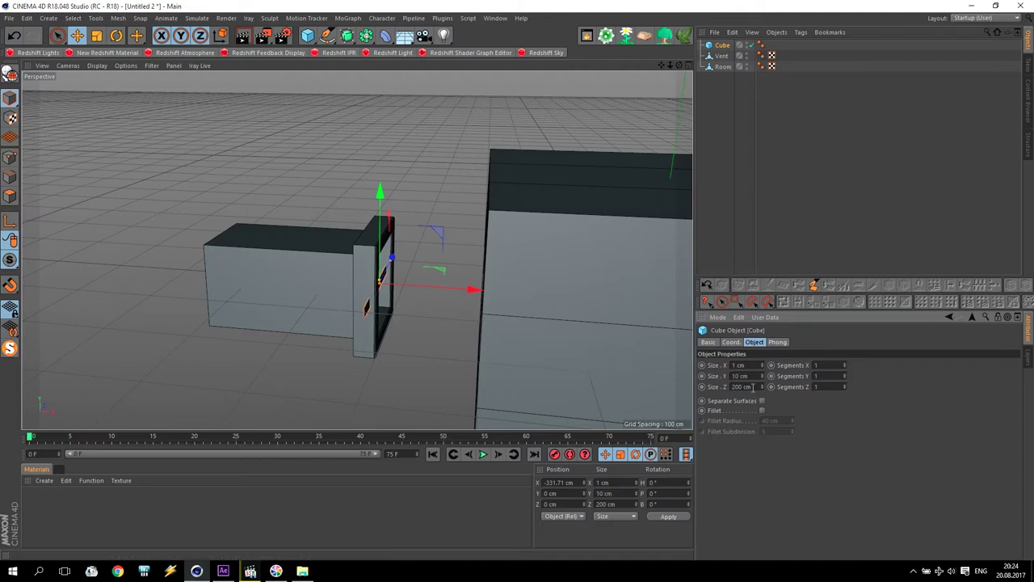
left_click(757, 387)
type("110")
key("Return")
Put the slat cube into a MoGraph Cloner and move the cloner along X into the vent's rim, at about -333 cm.
left_click_drag(439, 315, 380, 202, "alt")
left_click(347, 18)
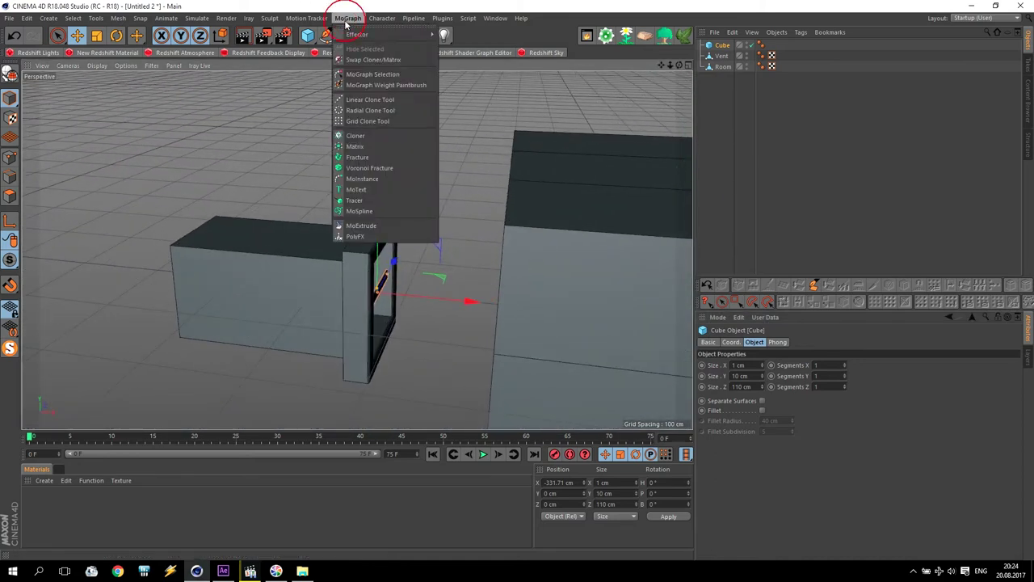
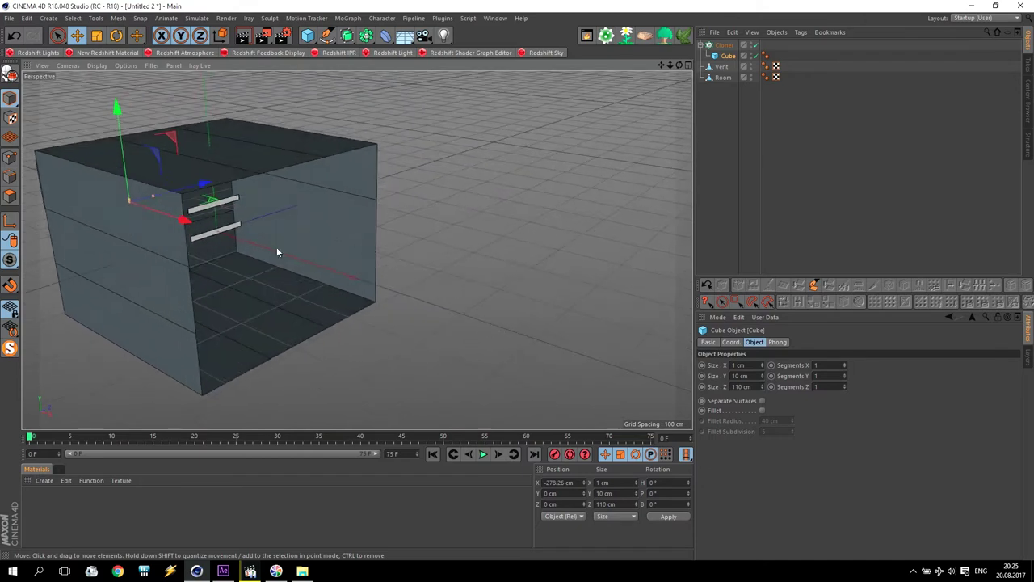
left_click(723, 46)
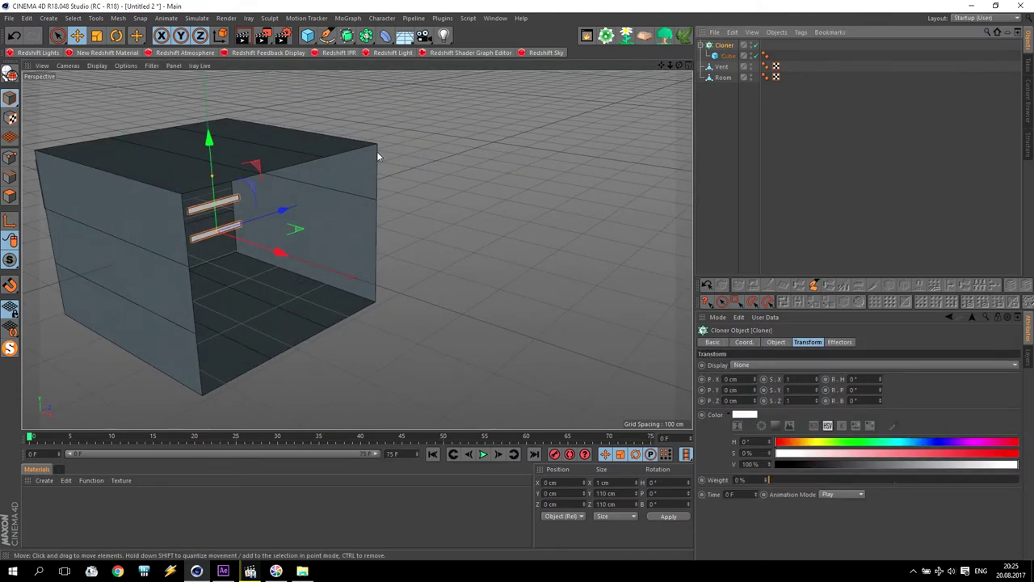
left_click_drag(277, 242, 52, 232)
left_click_drag(662, 65, 974, 8)
left_click_drag(305, 292, 208, 286, "alt")
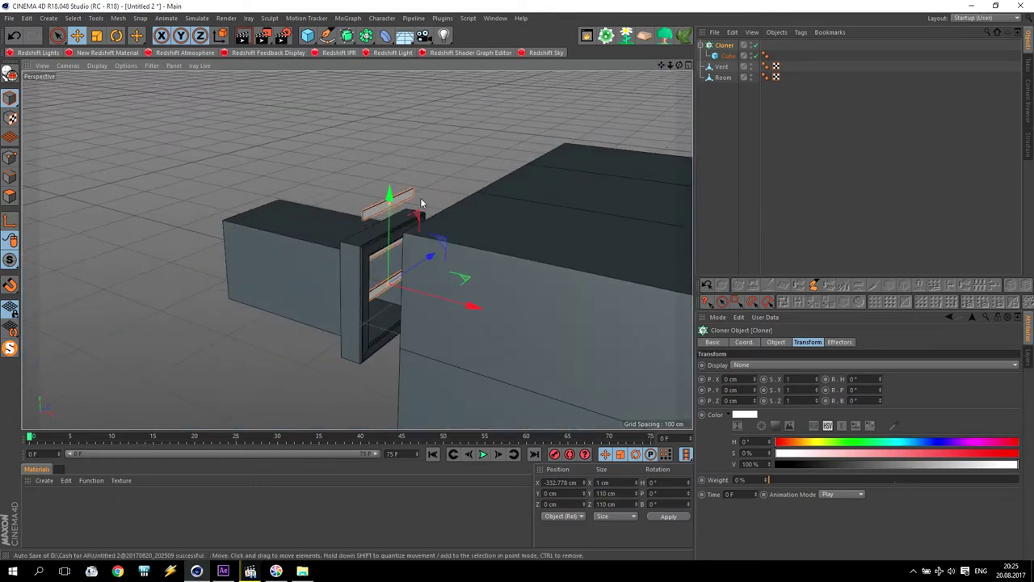
Lower the cloner about 50 cm along Y so that its first slat sits at the bottom of the vent opening.
left_click_drag(389, 205, 384, 240)
key("ctrl+z")
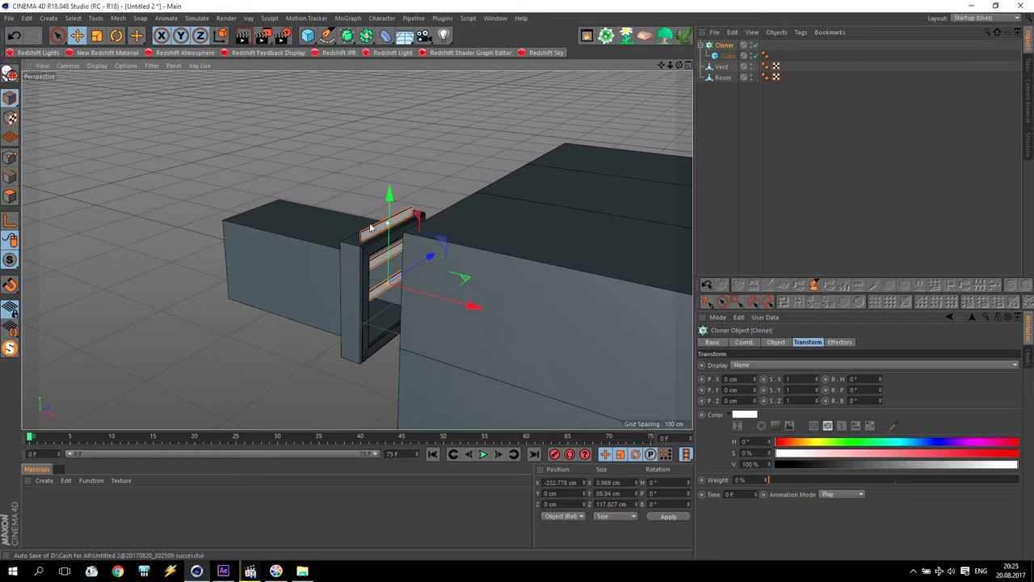
left_click_drag(390, 209, 391, 249)
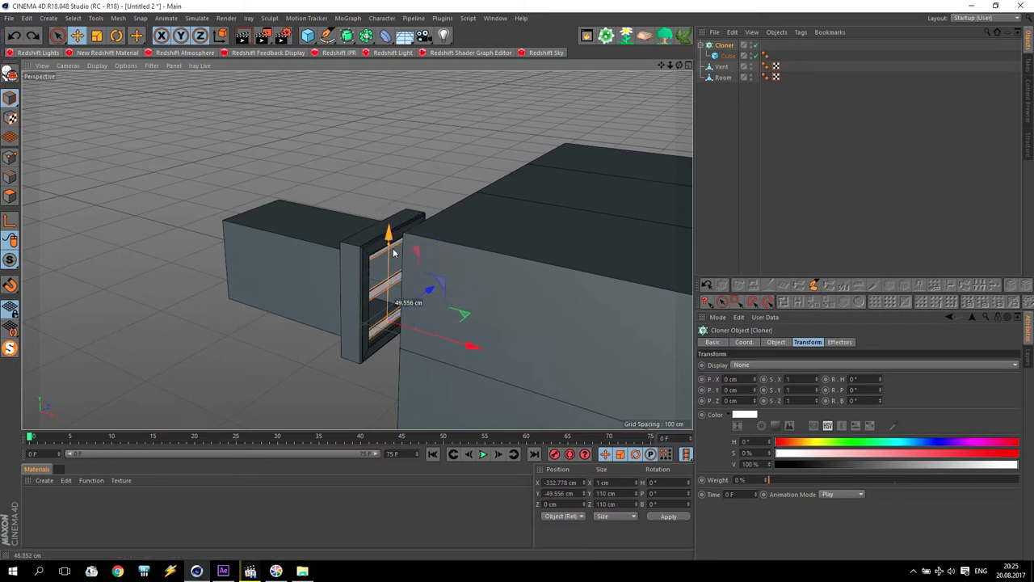
Set the cloner's Y spacing per step to 15 cm and its clone count to 7.
left_click(774, 341)
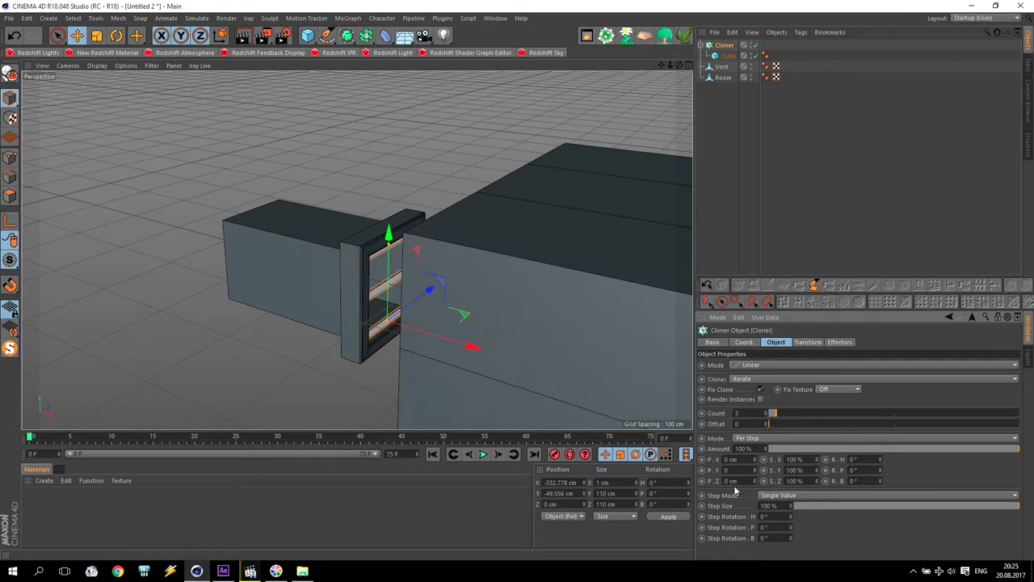
type("15")
key("Return")
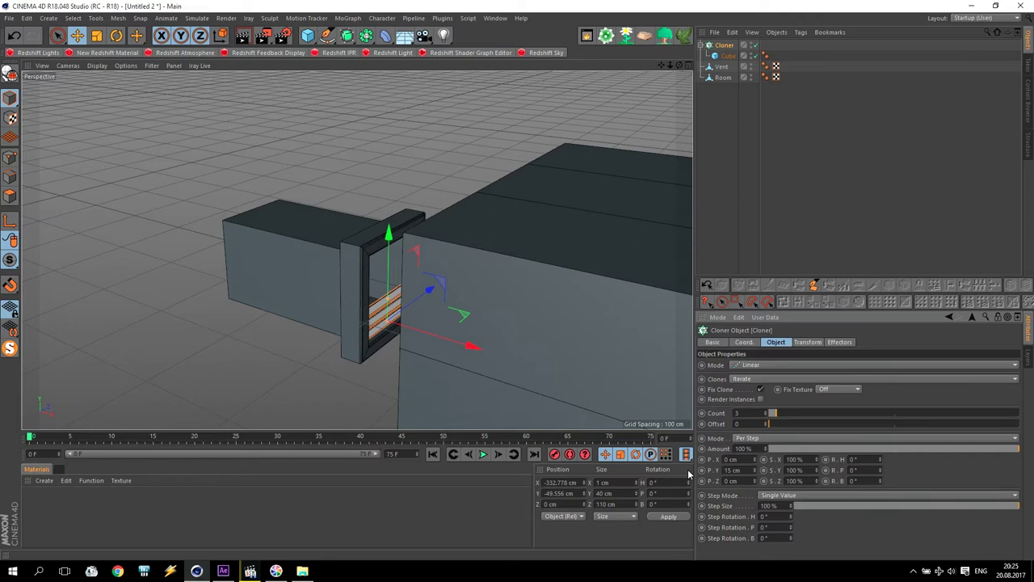
left_click_drag(771, 411, 782, 413)
Raise the slat cloner slightly along Y to about -48.3 cm, aligning the first slat with the bottom edge of the vent opening.
left_click_drag(462, 373, 420, 324, "alt")
scroll(419, 320, "up", 5)
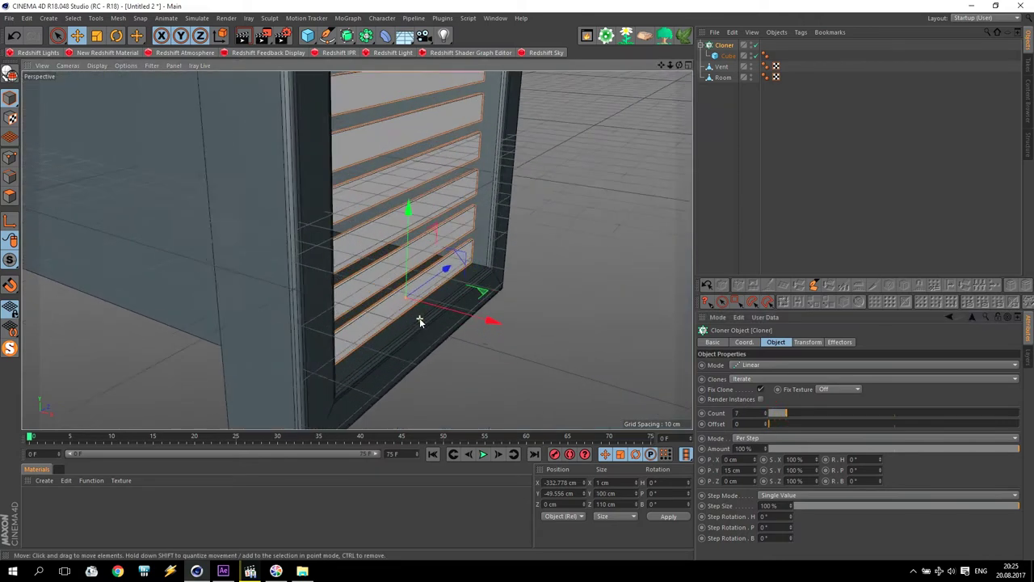
scroll(506, 299, "down", 6)
middle_click(494, 285)
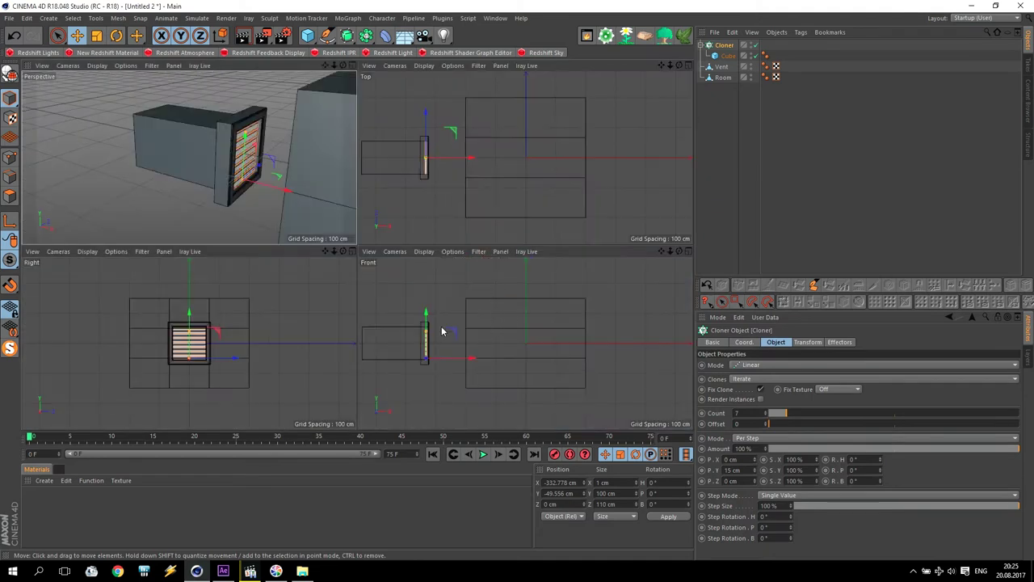
middle_click(202, 349)
scroll(270, 339, "up", 5)
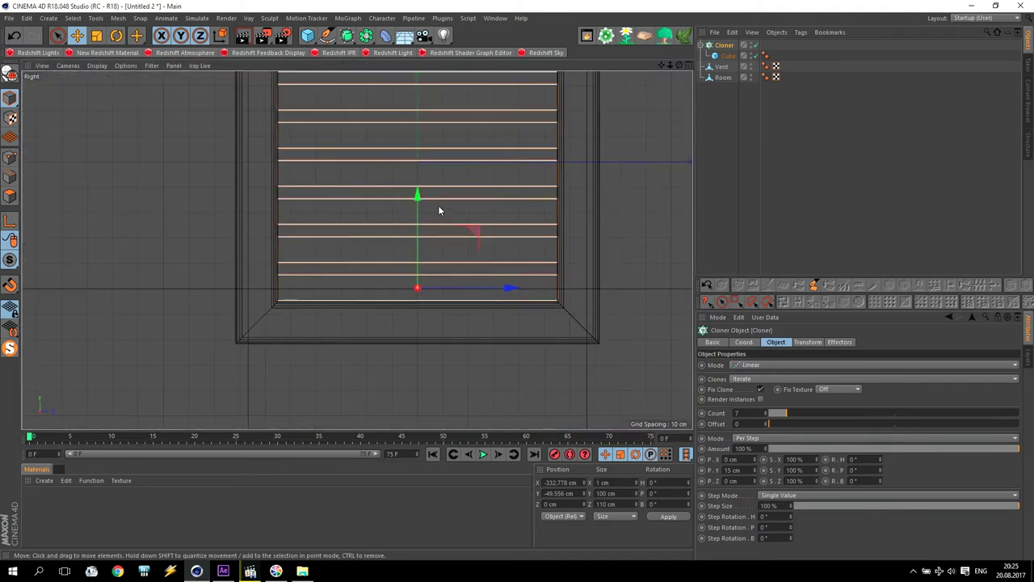
left_click_drag(418, 220, 417, 217)
left_click_drag(661, 64, 636, 143)
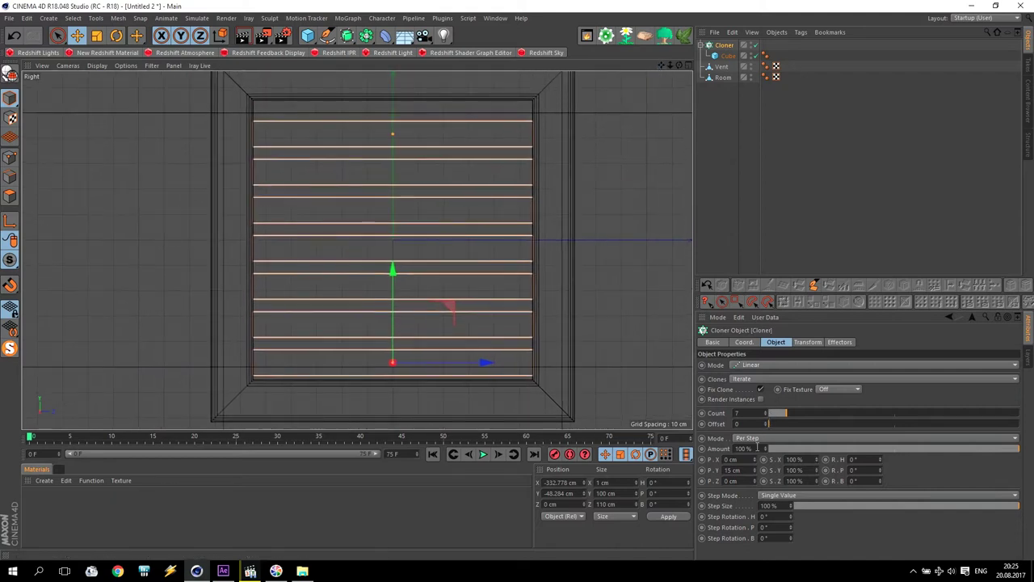
Set the slat cloner to 8 clones with 14 cm Y spacing per step, and lower it to about -48.9 cm in Y.
left_click(741, 470)
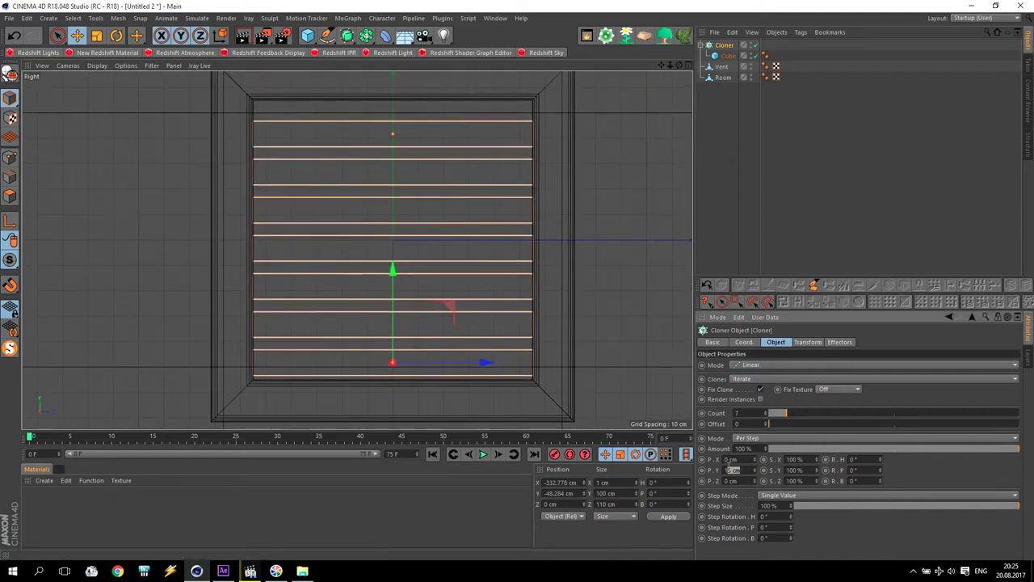
type("12")
key("Return")
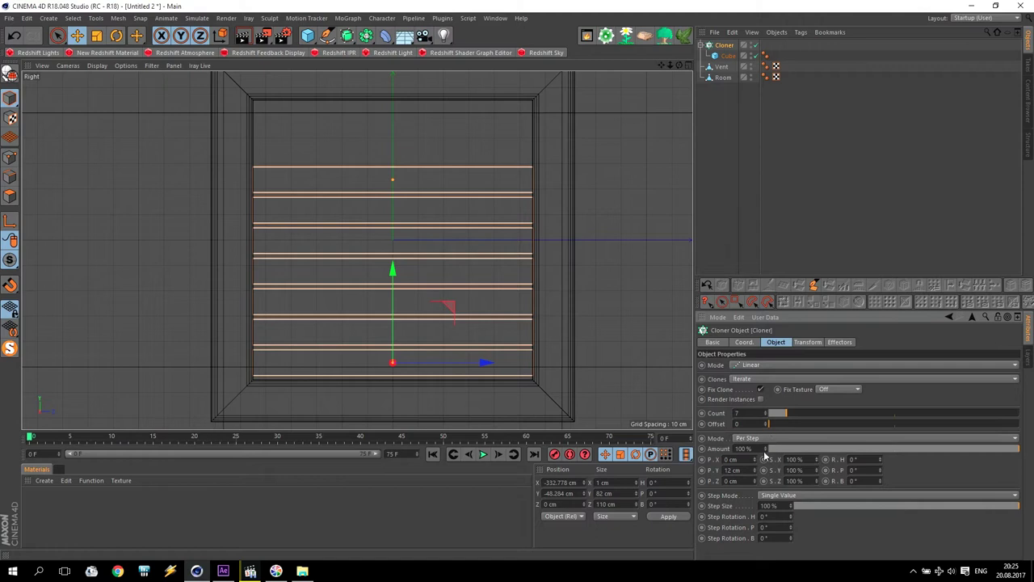
left_click(756, 468)
left_click(767, 412)
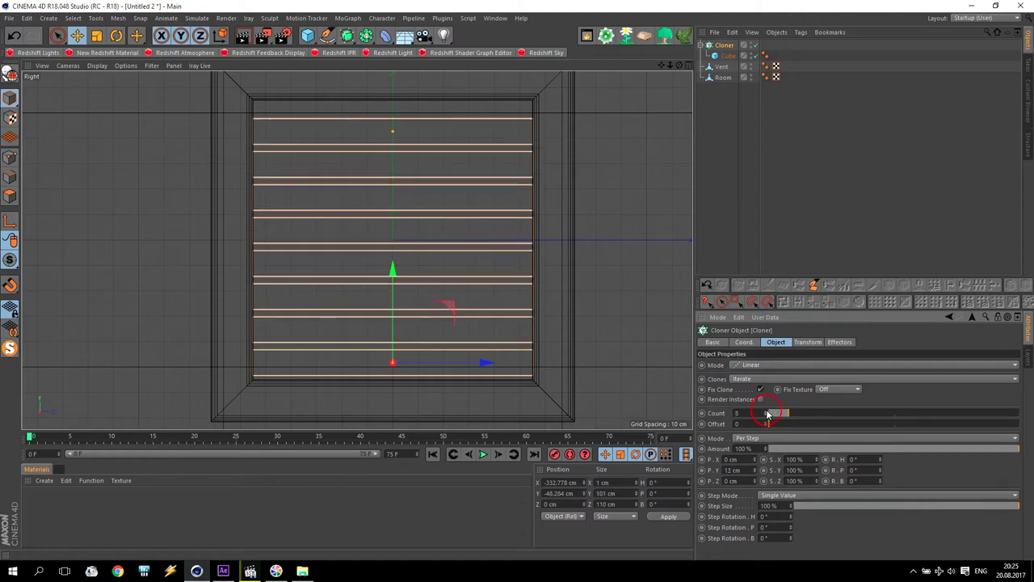
left_click(756, 468)
left_click_drag(394, 275, 393, 283)
Tilt all cloned slats by setting the cloner's transform bank rotation to -34°.
middle_click(475, 265)
middle_click(432, 157)
middle_click(355, 194)
middle_click(353, 206)
scroll(508, 226, "up", 4)
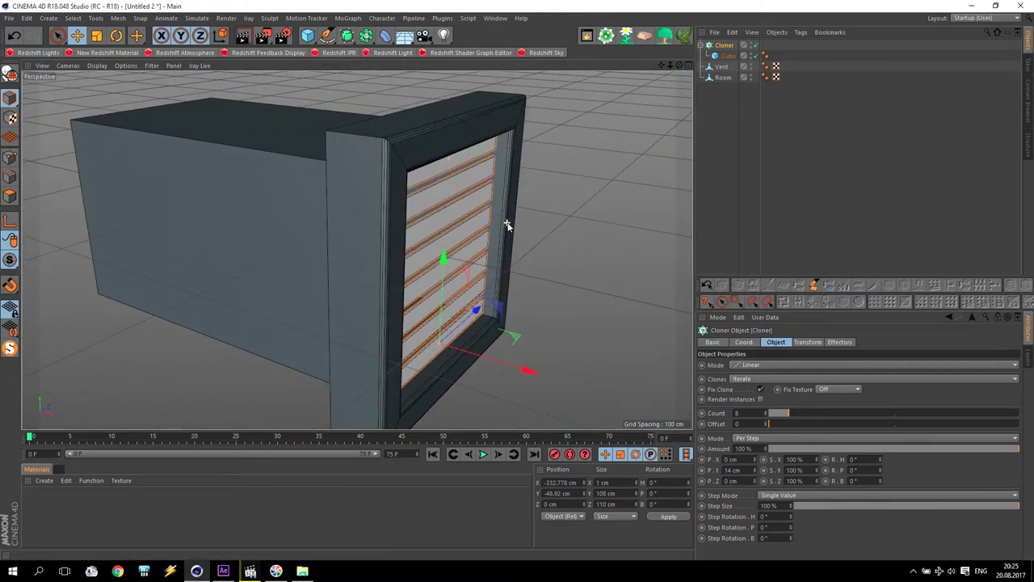
scroll(589, 234, "up", 2)
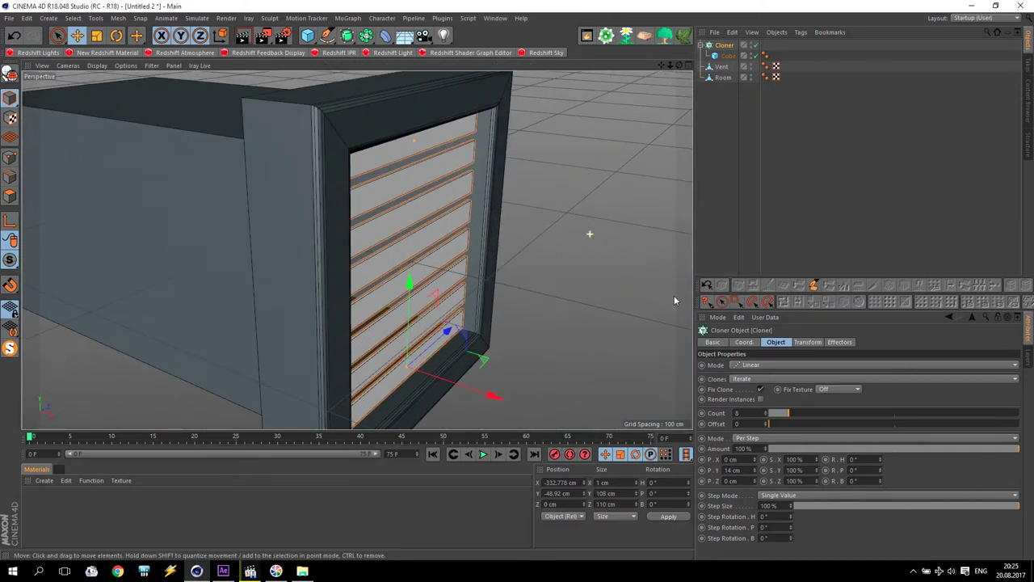
left_click(808, 342)
left_click_drag(880, 394, 880, 394)
type("0")
key("Return")
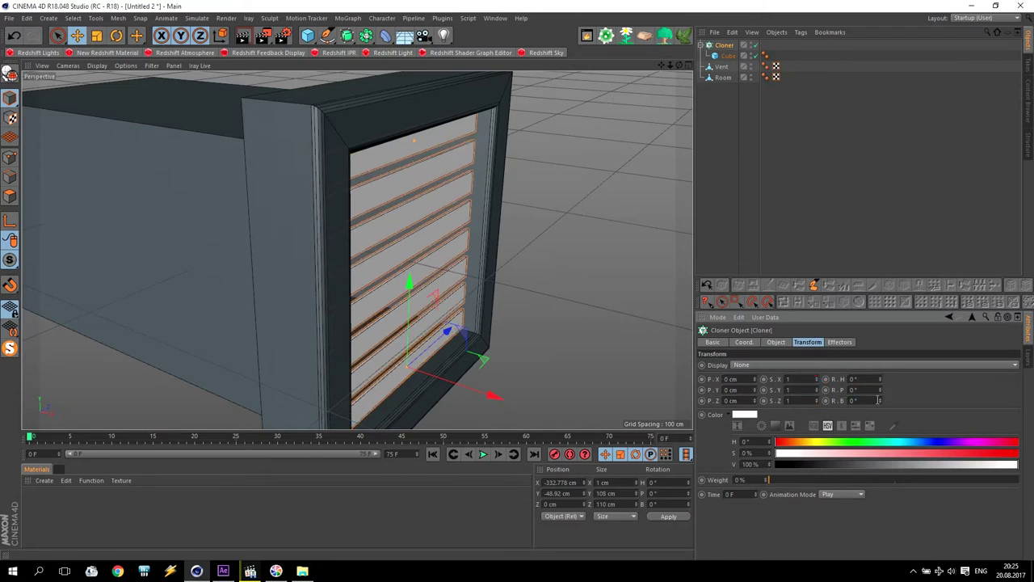
left_click_drag(879, 400, 880, 430)
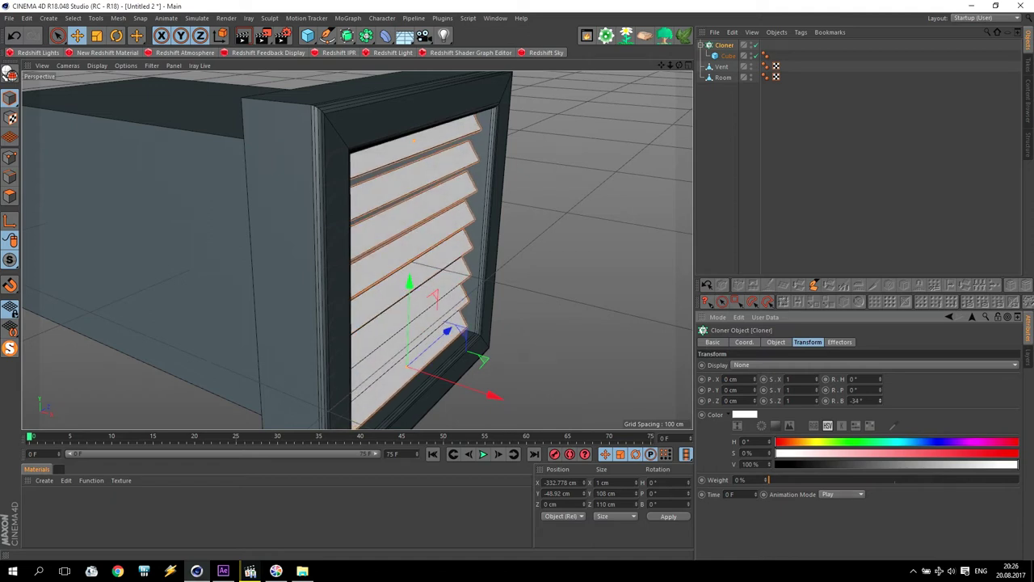
Add a plane primitive and reduce it to 1 width segment and 1 height segment.
mouse_move(586, 305)
left_mouse_down("alt")
mouse_move(475, 276)
mouse_move(655, 299)
mouse_move(587, 310)
left_mouse_up("alt")
middle_click(587, 310)
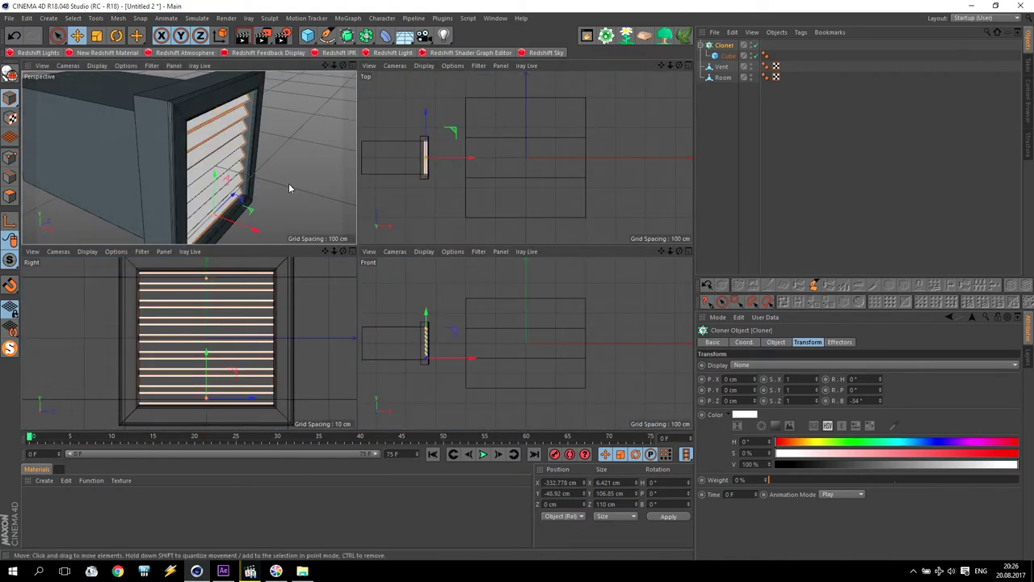
left_click(286, 158)
left_click(308, 36)
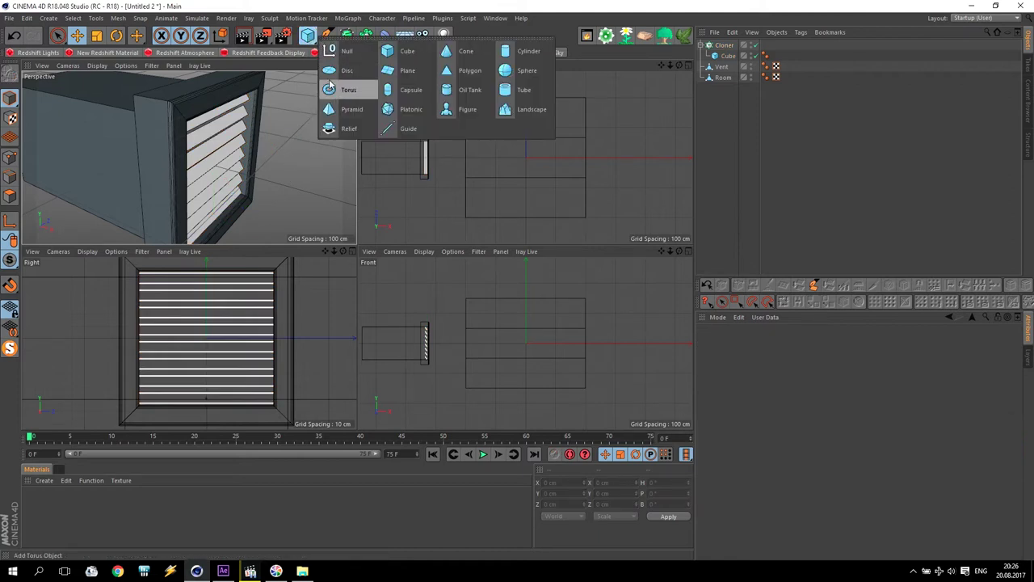
left_click(409, 71)
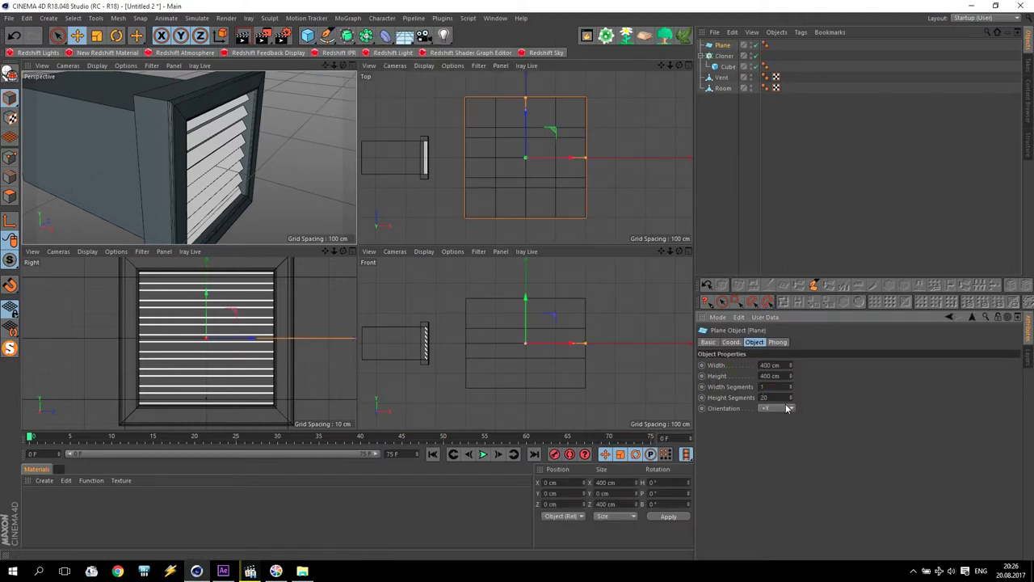
type("1")
key("Return")
Orient the new plane to -X and set its width to 10 cm.
scroll(308, 205, "down", 4)
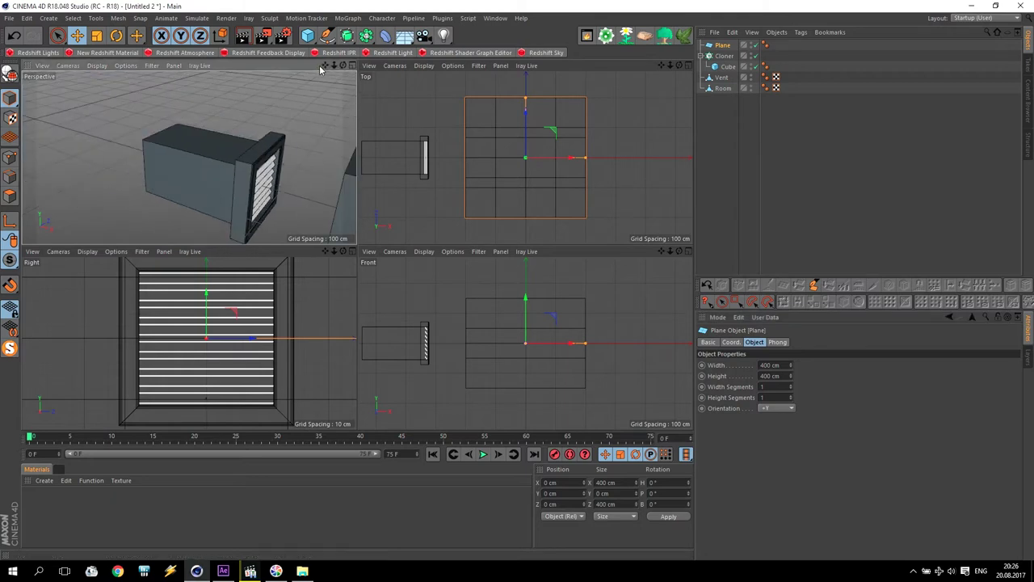
left_click_drag(324, 66, 278, 132)
scroll(270, 199, "down", 5)
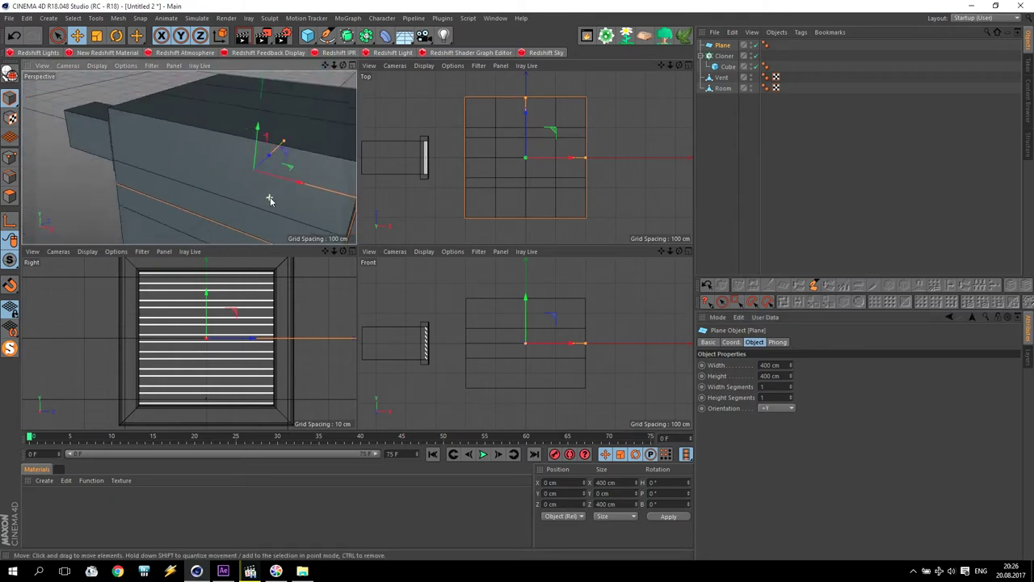
left_click(774, 410)
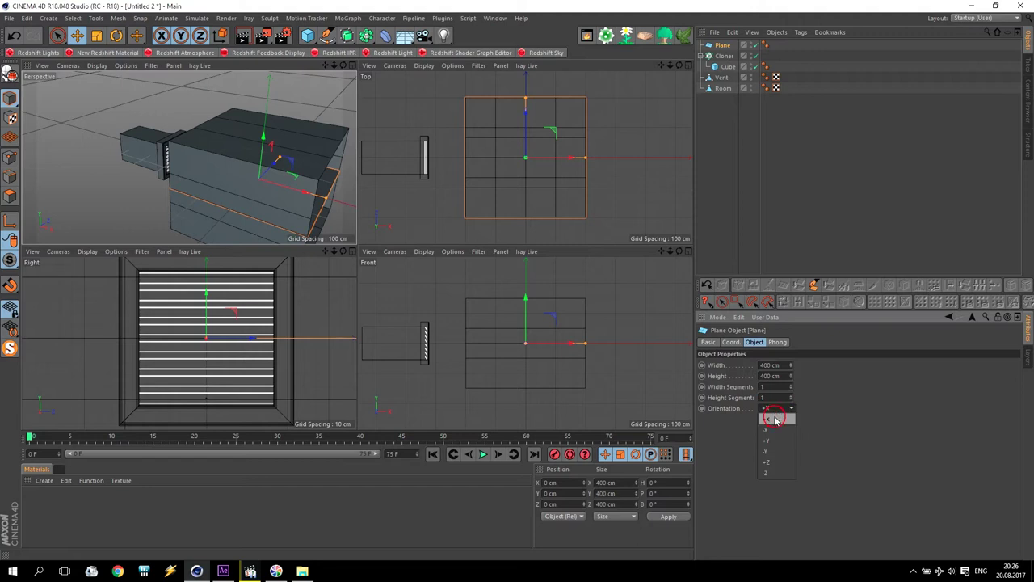
left_click(766, 429)
left_click(791, 364)
left_click_drag(791, 366, 791, 428)
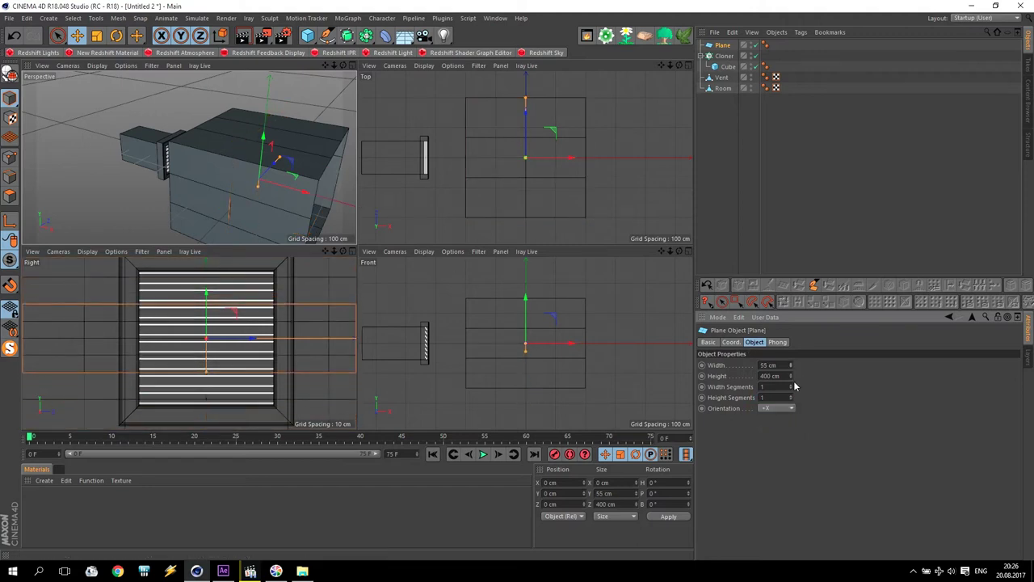
double_click(785, 365)
type("10")
key("Return")
Move the plane along X to about -366 cm, behind the vent slats, and set its height to 60 cm.
left_click_drag(301, 191, 201, 164)
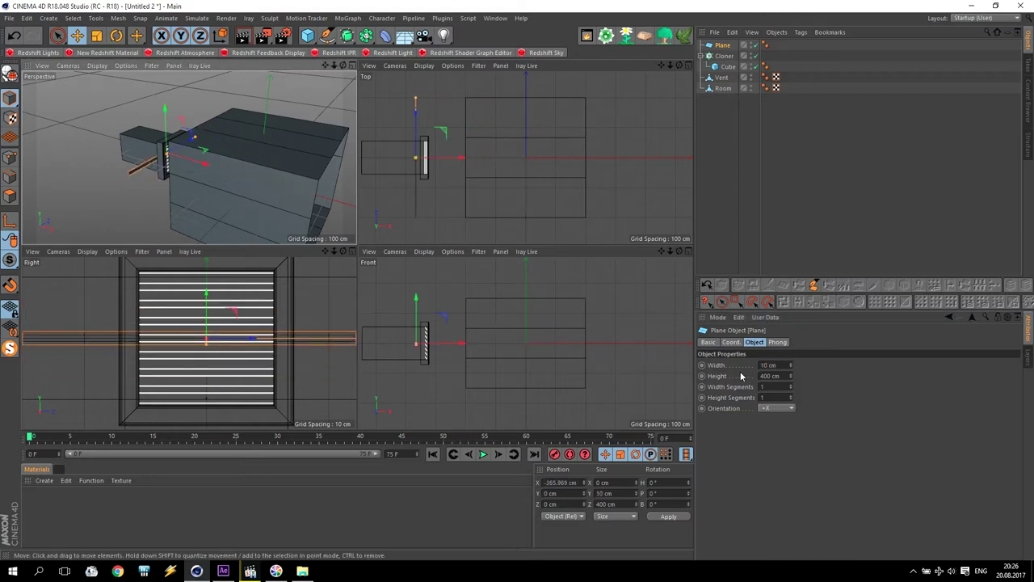
double_click(771, 375)
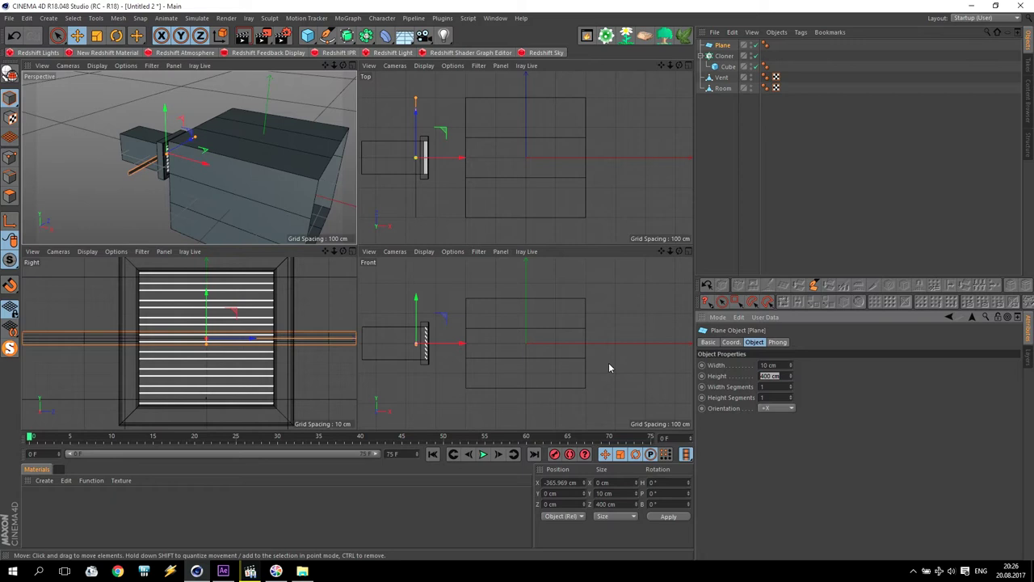
type("60")
key("Return")
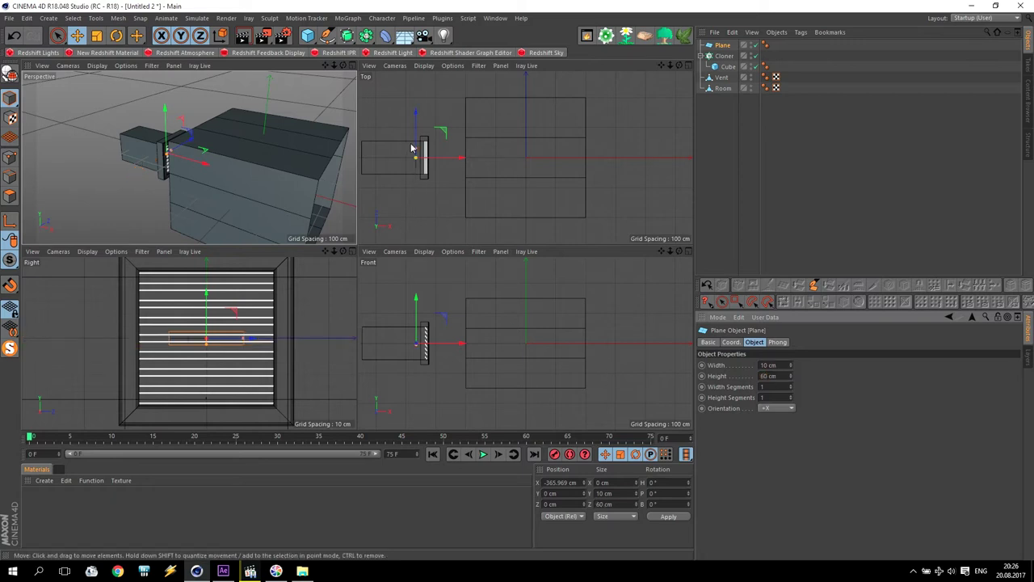
Shift the plane about 26 cm toward negative Z inside the vent and set its height to 50 cm.
scroll(411, 150, "up", 5)
left_click_drag(433, 118, 432, 143)
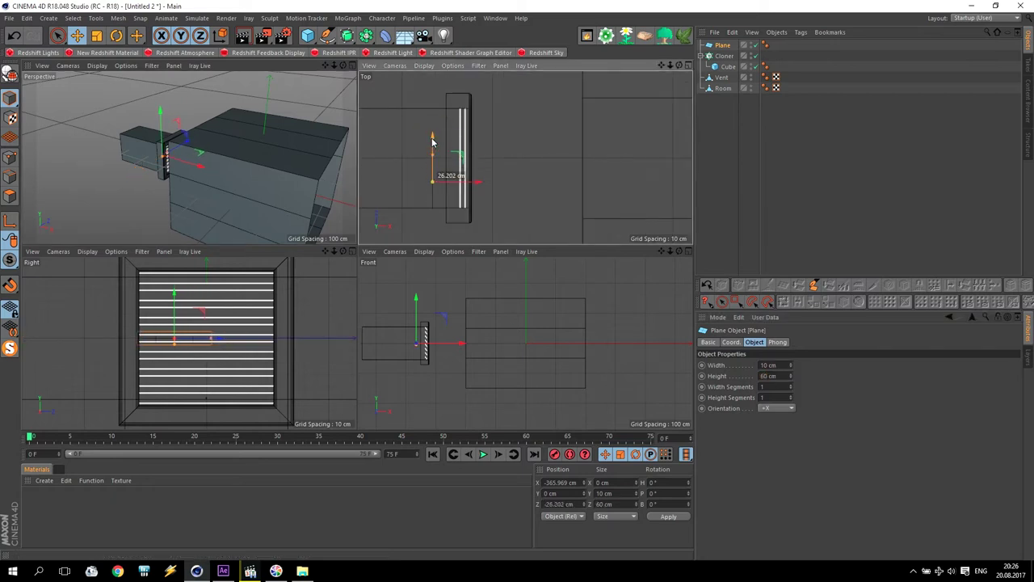
left_click(715, 378)
type("50")
key("Return")
left_click_drag(433, 146, 433, 149)
left_click(517, 196)
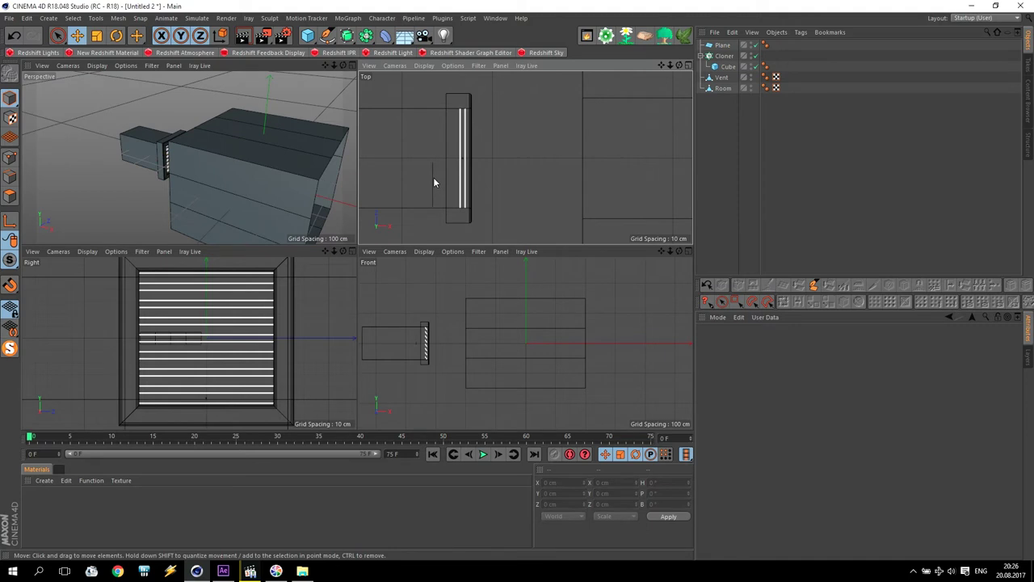
Set the plane's height back to 60 cm.
left_click(435, 182)
left_click(776, 376)
type("60")
key("Return")
left_click(547, 196)
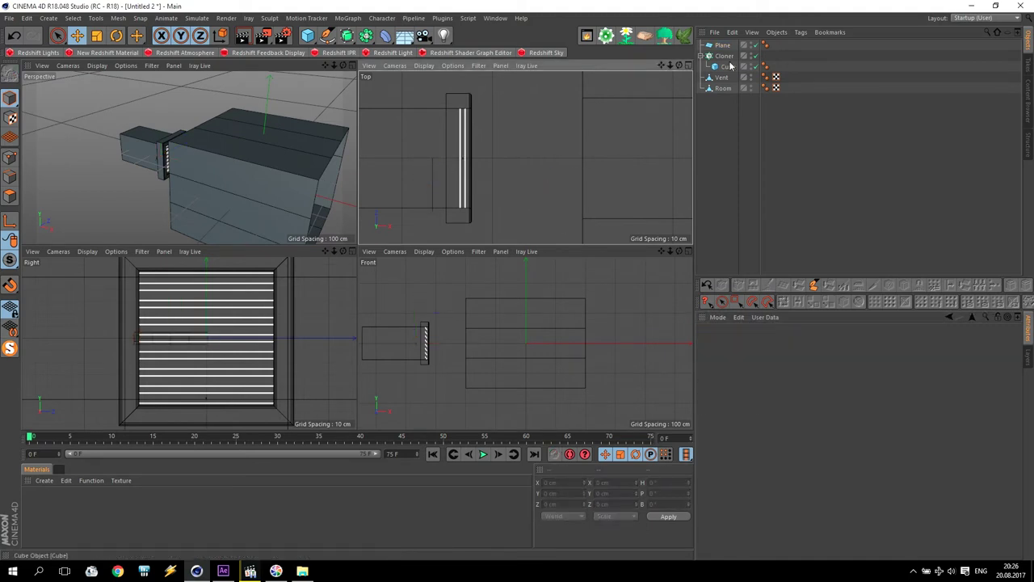
Create a second MoGraph Cloner and put the plane into it.
left_click(345, 22)
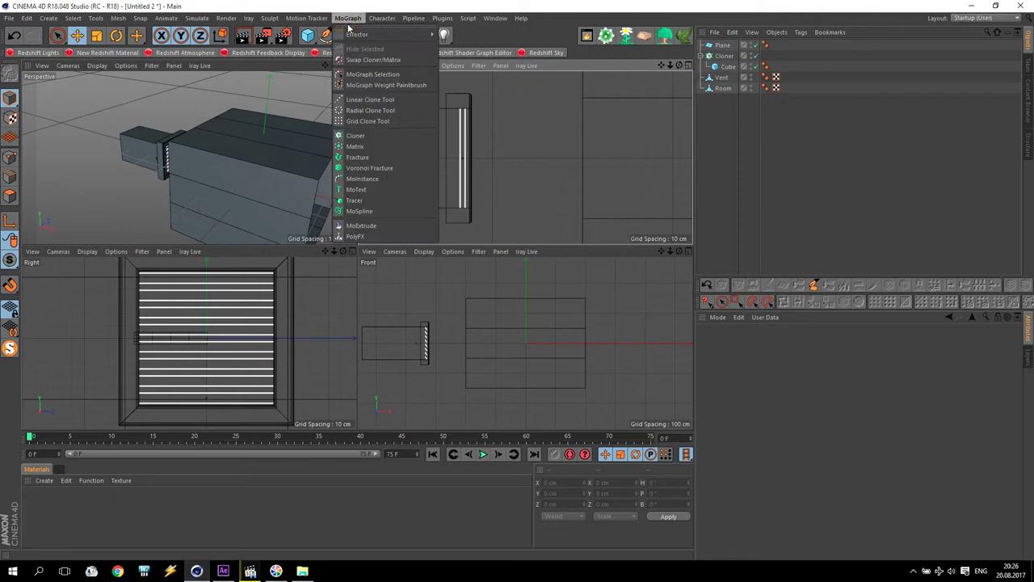
left_click(380, 138)
left_click_drag(723, 56, 728, 47)
left_click(729, 46)
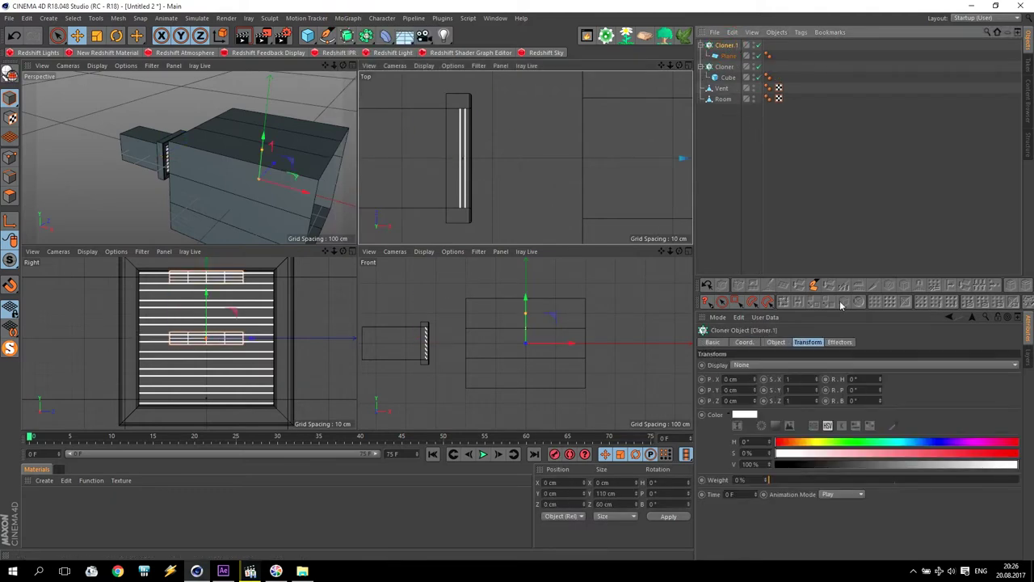
Switch the plane's cloner to Radial mode and arrange its clones in the ZY plane.
left_click(774, 343)
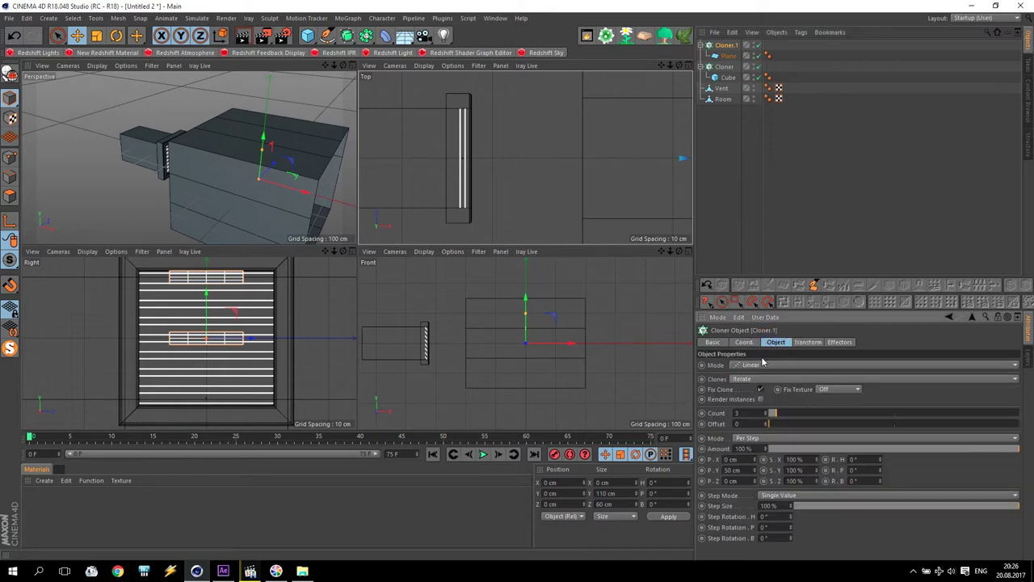
left_click(750, 365)
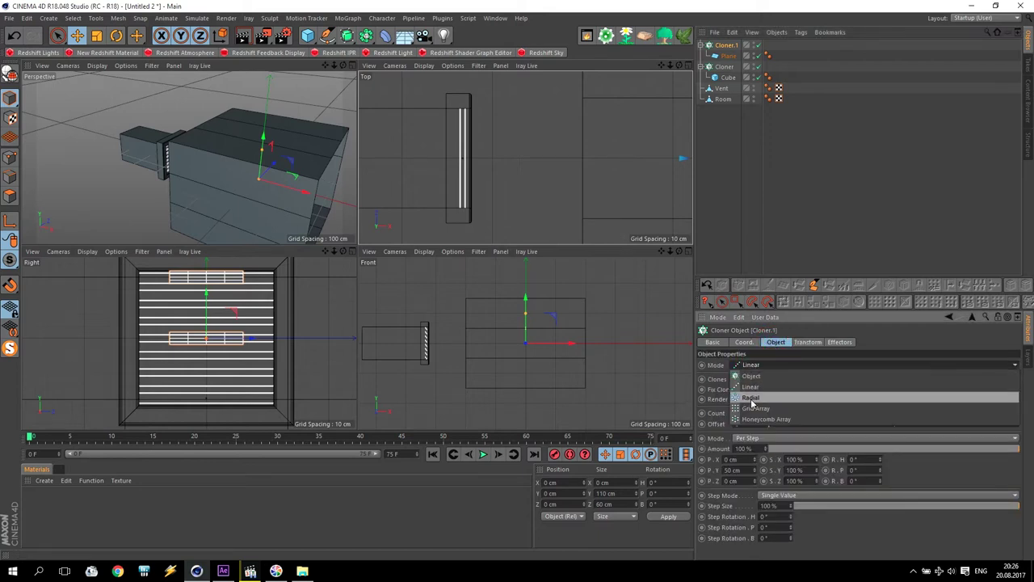
left_click(750, 397)
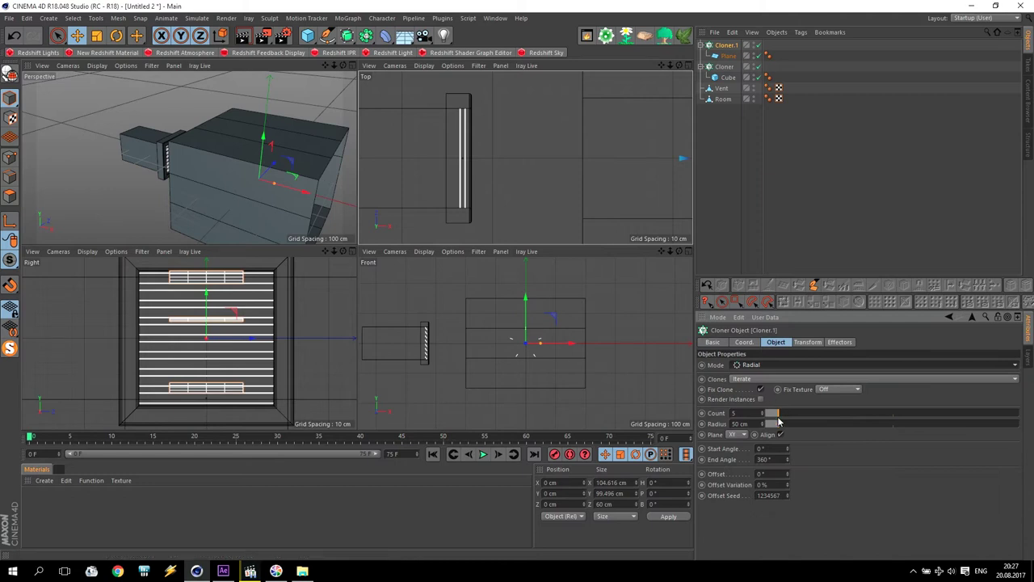
left_click(734, 436)
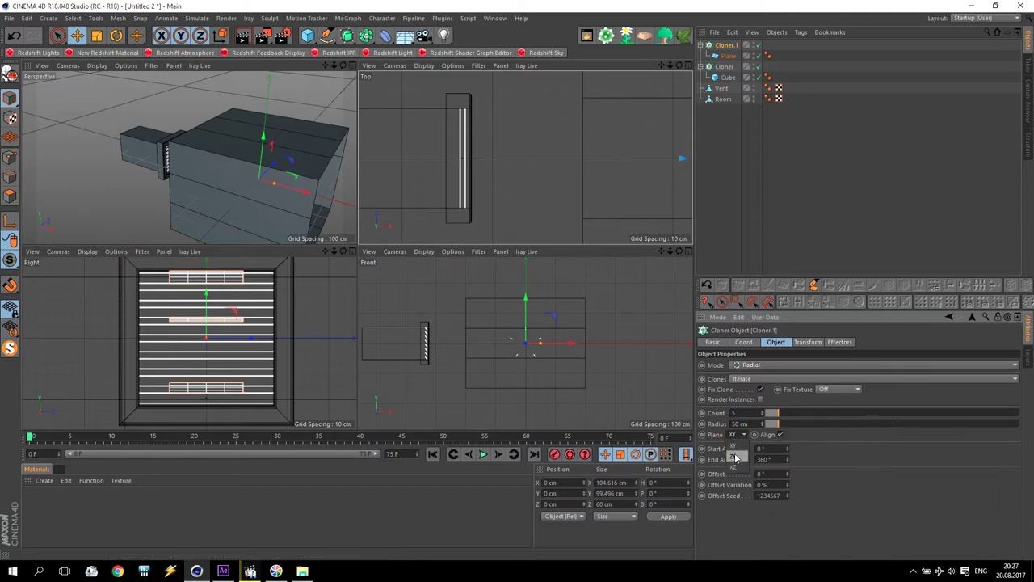
left_click(736, 465)
left_click(741, 434)
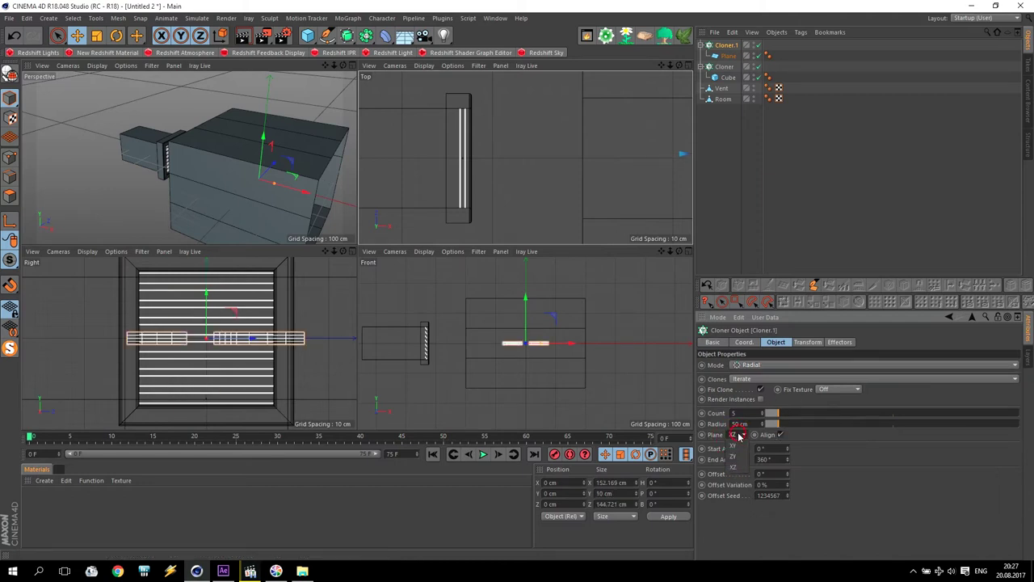
left_click(739, 458)
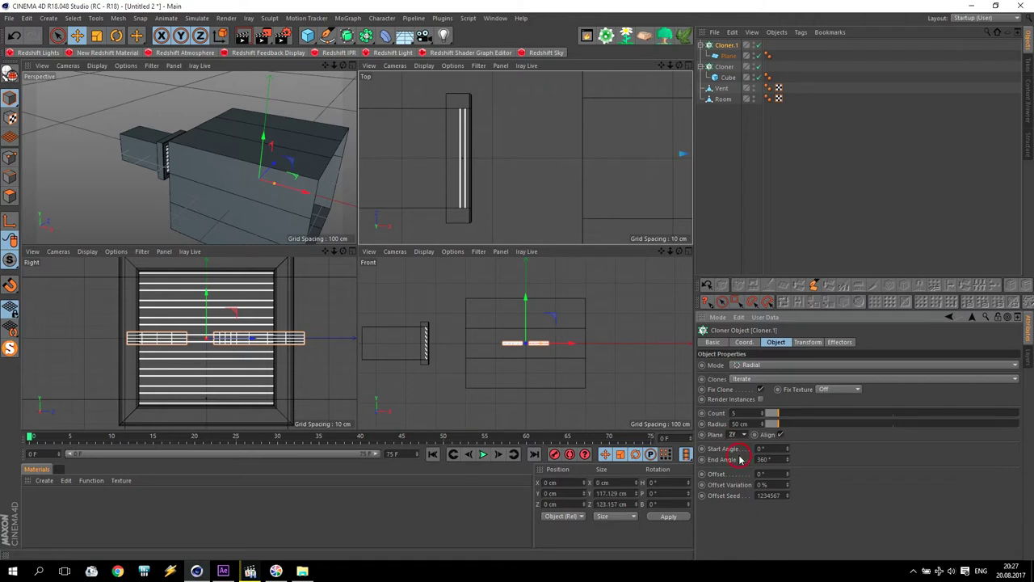
Set the radial clones' transform pitch to 90° and their Y offset to about -21 cm so the blades meet at the center.
middle_click(194, 339)
scroll(416, 210, "down", 3)
scroll(429, 186, "up", 1)
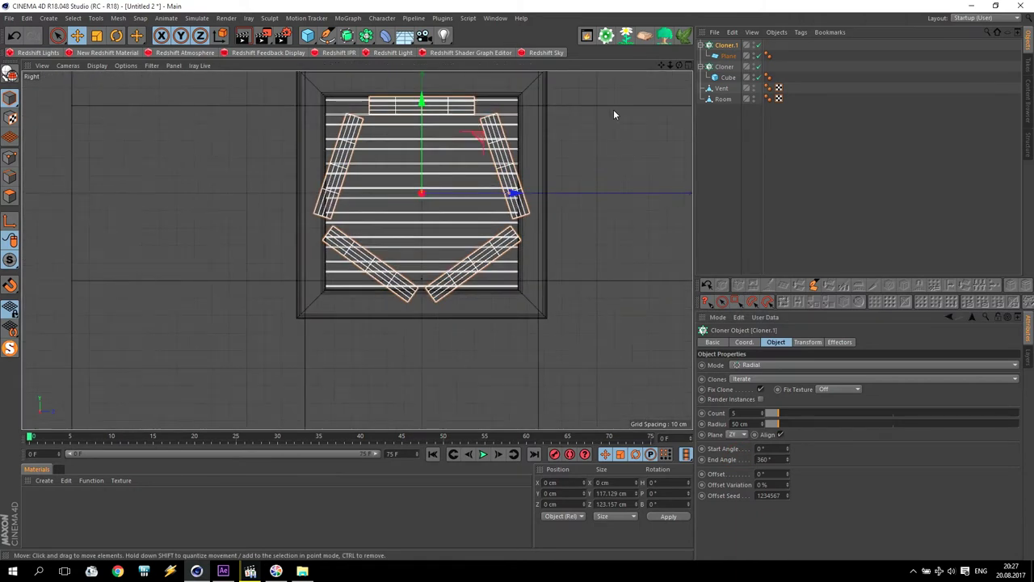
left_click_drag(661, 67, 632, 114)
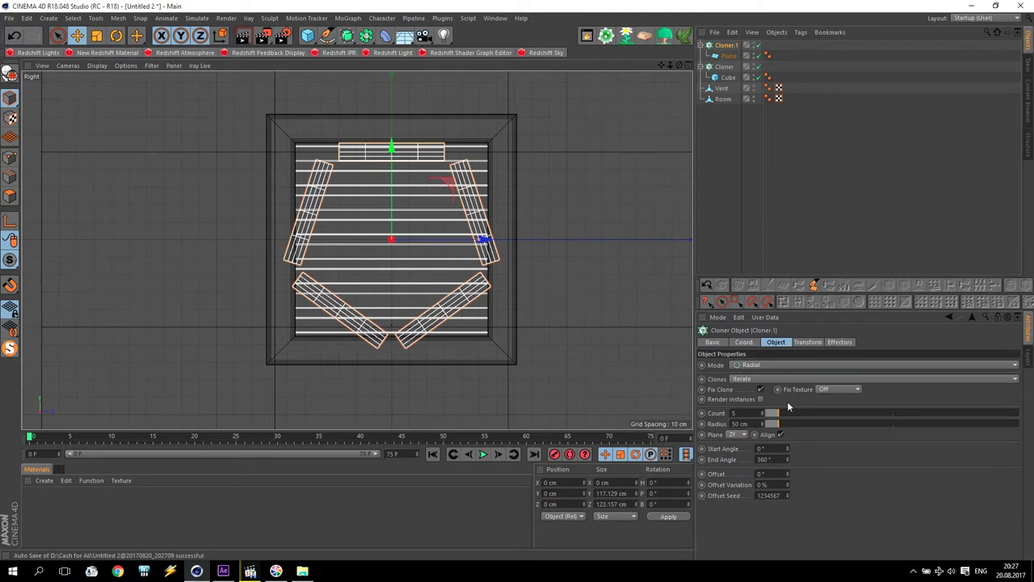
left_click(808, 341)
left_click_drag(880, 389, 728, 392)
type("90")
key("Return")
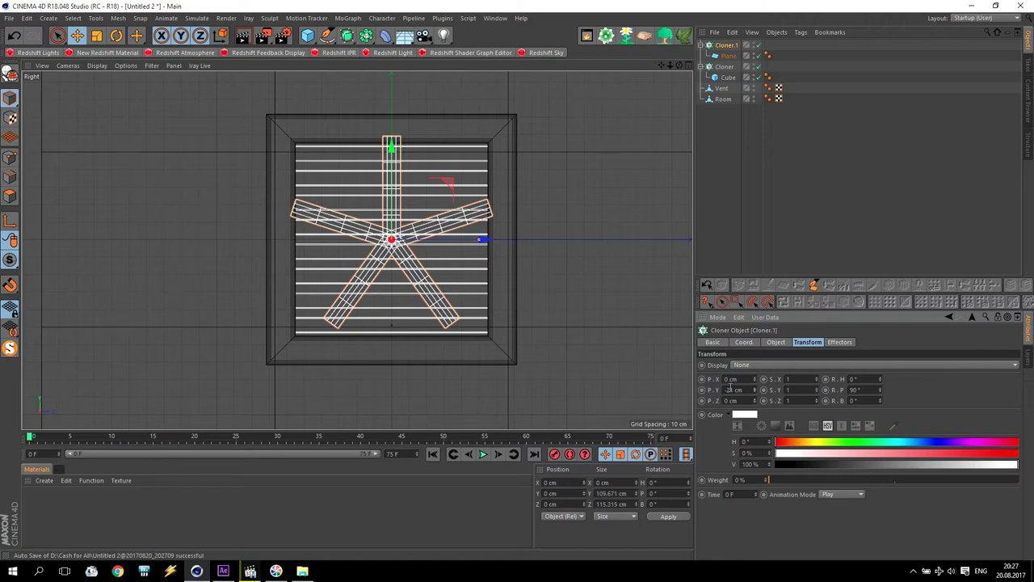
Set the radial clones' transform Y offset to -20 cm and increase the clone count to 10.
type("0")
key("Return")
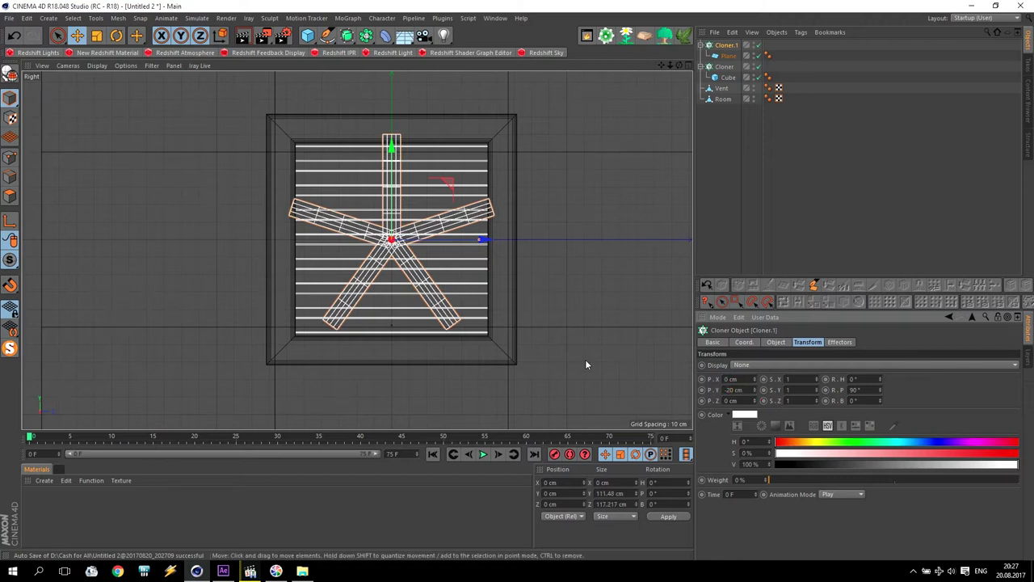
left_click(774, 342)
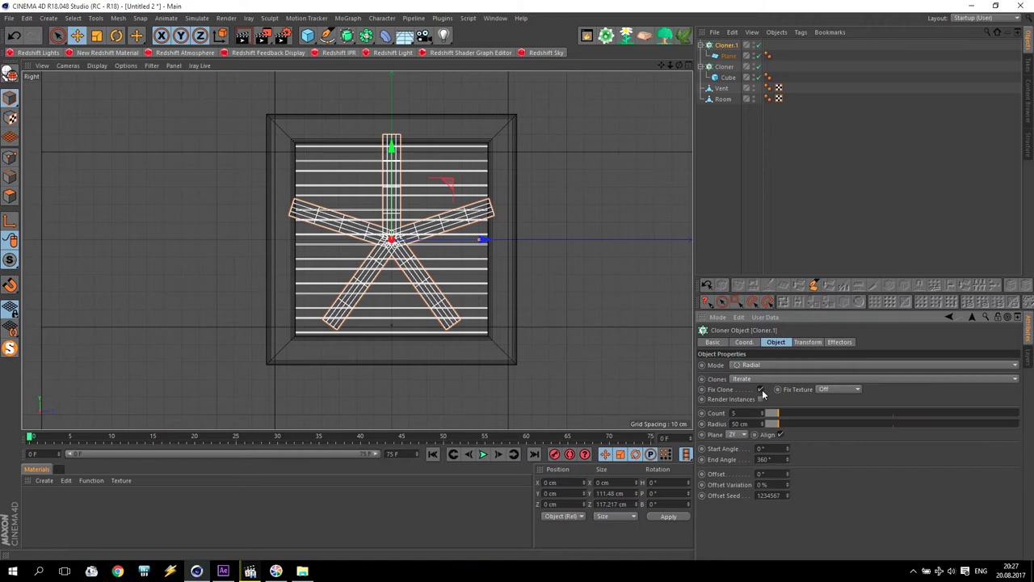
left_click_drag(777, 414, 791, 416)
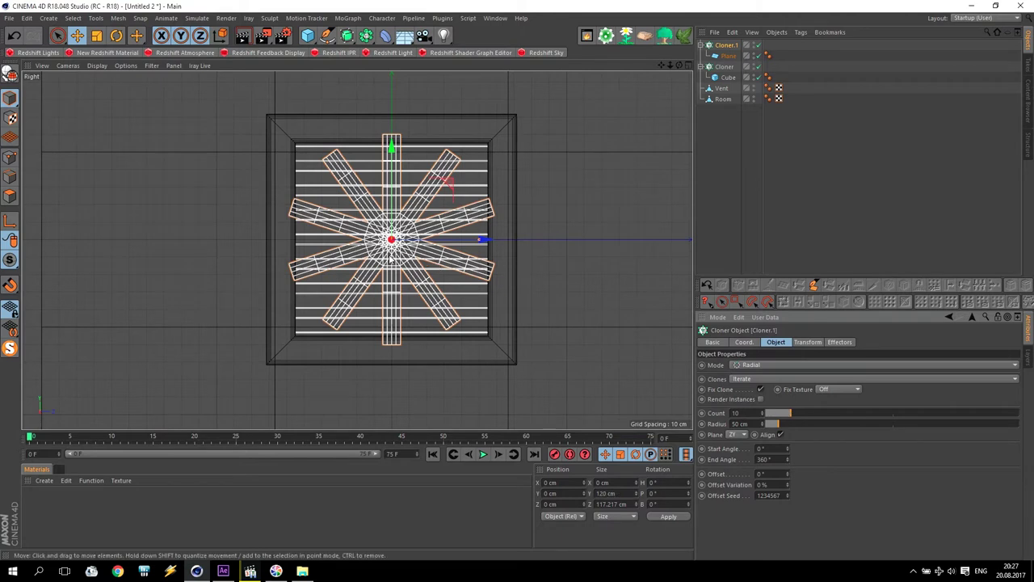
Move the radial blade cloner along X to about -275 cm, just in front of the vent's slats.
middle_click(390, 258)
left_click_drag(149, 139, 317, 218, "alt")
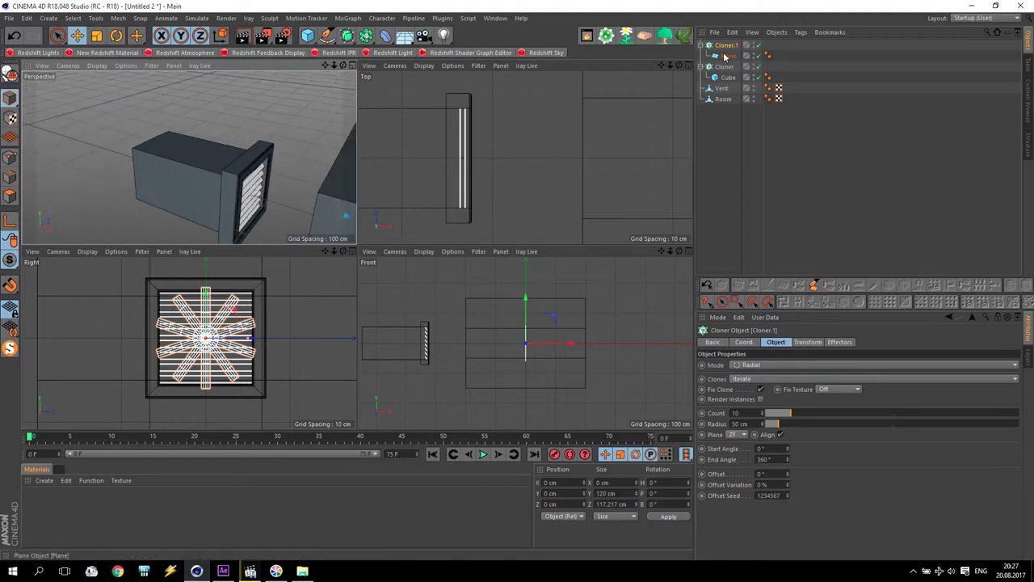
left_click_drag(564, 347, 477, 349)
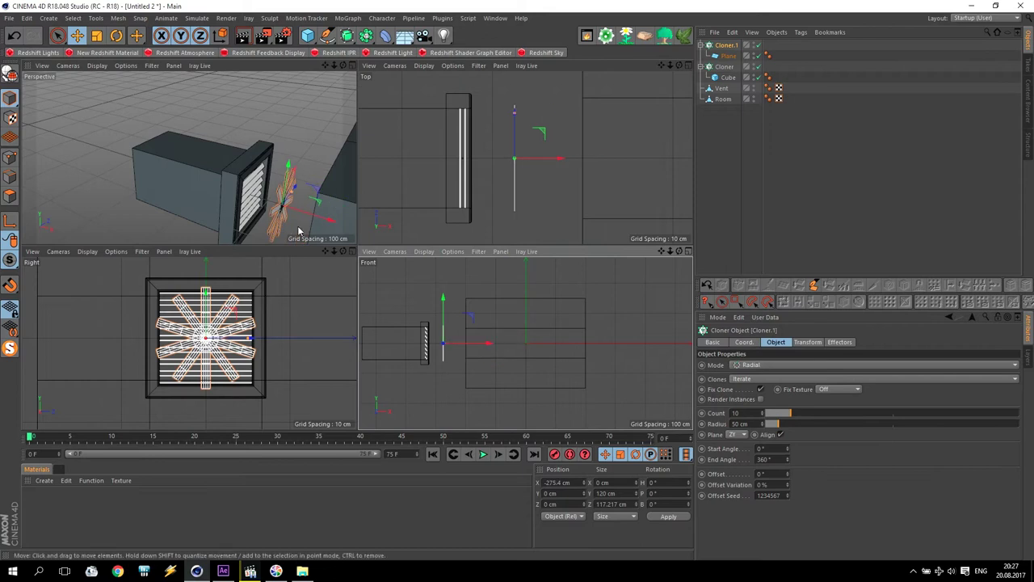
Tilt the blades with a 25° transform heading and move their cloner inside the vent behind the slats, at X about -384 cm.
scroll(290, 161, "up", 4)
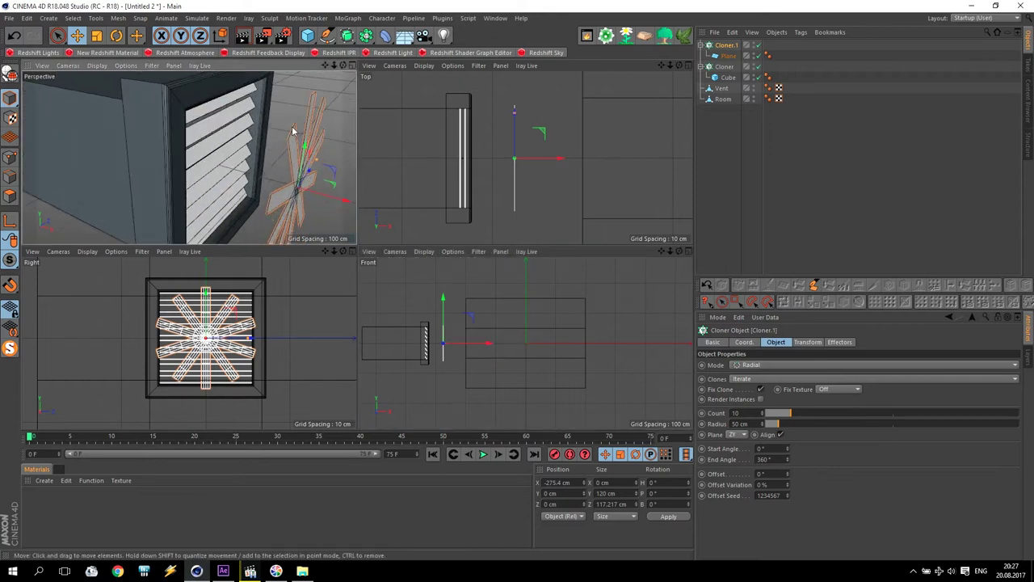
left_click(806, 342)
left_click_drag(881, 380, 902, 380)
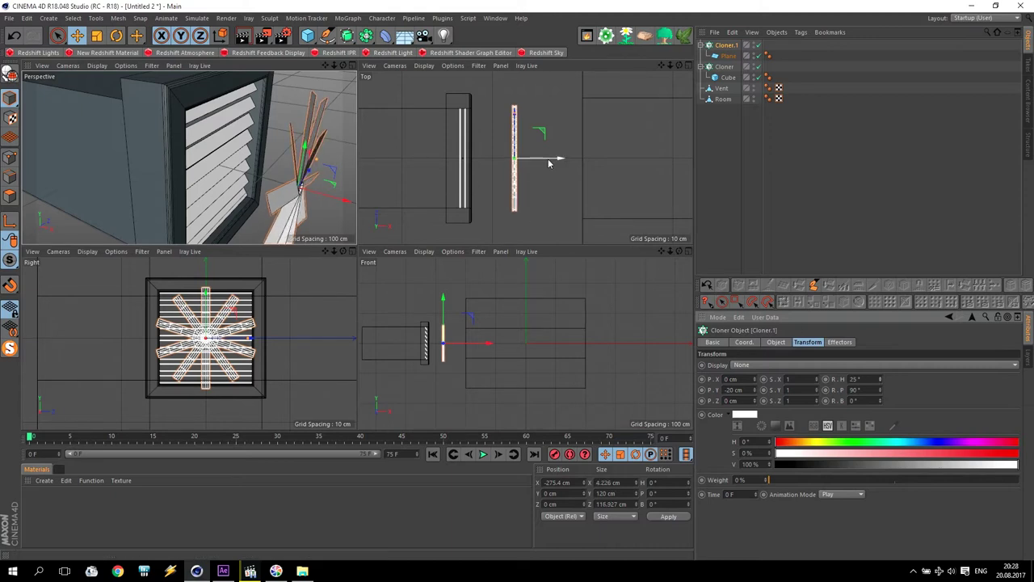
left_click_drag(538, 167, 457, 164)
left_click(332, 151)
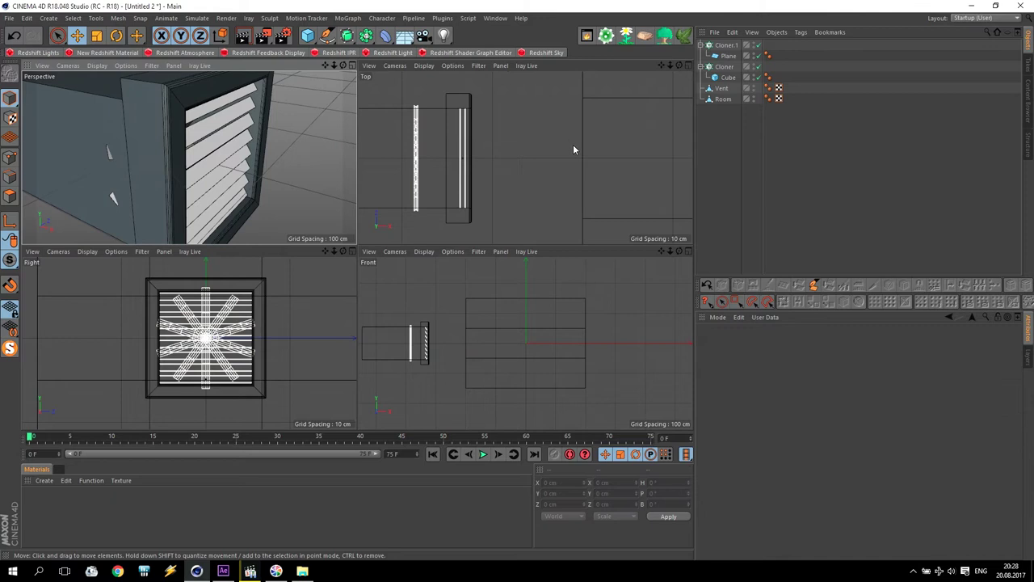
Add a Redshift area light to the scene.
scroll(576, 150, "down", 4)
left_click_drag(661, 65, 695, 69)
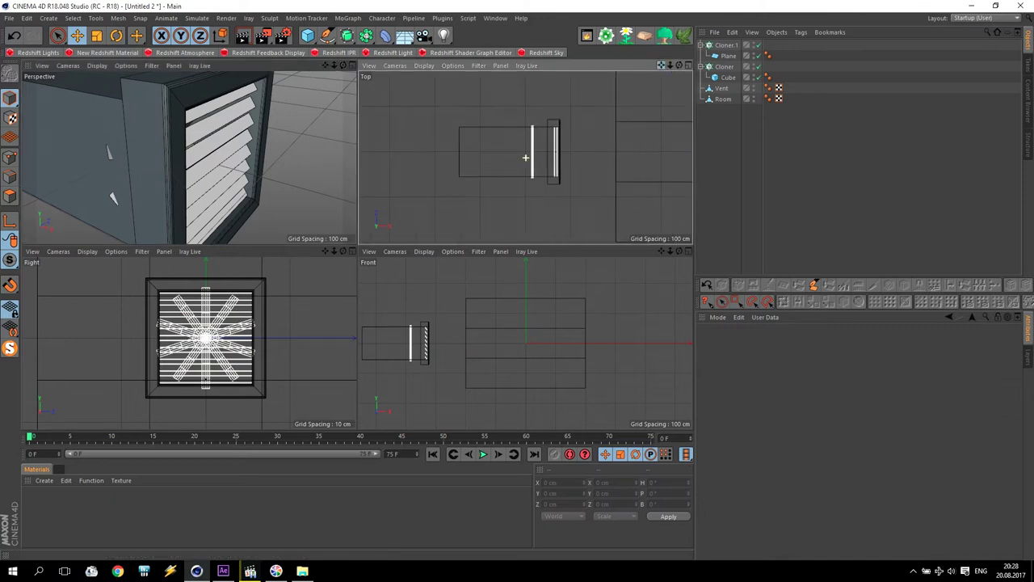
scroll(512, 129, "up", 3)
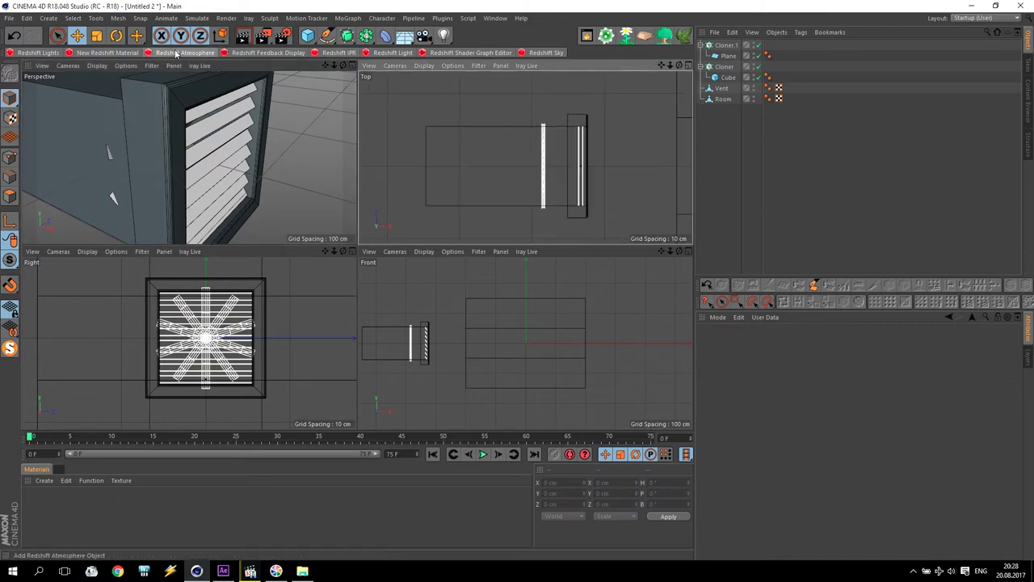
left_click(37, 53)
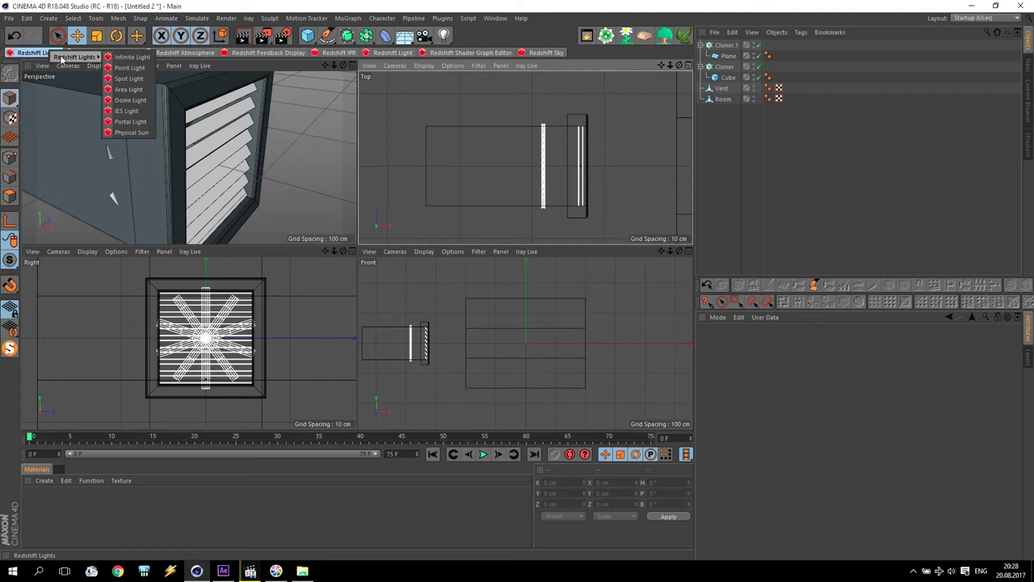
left_click(139, 88)
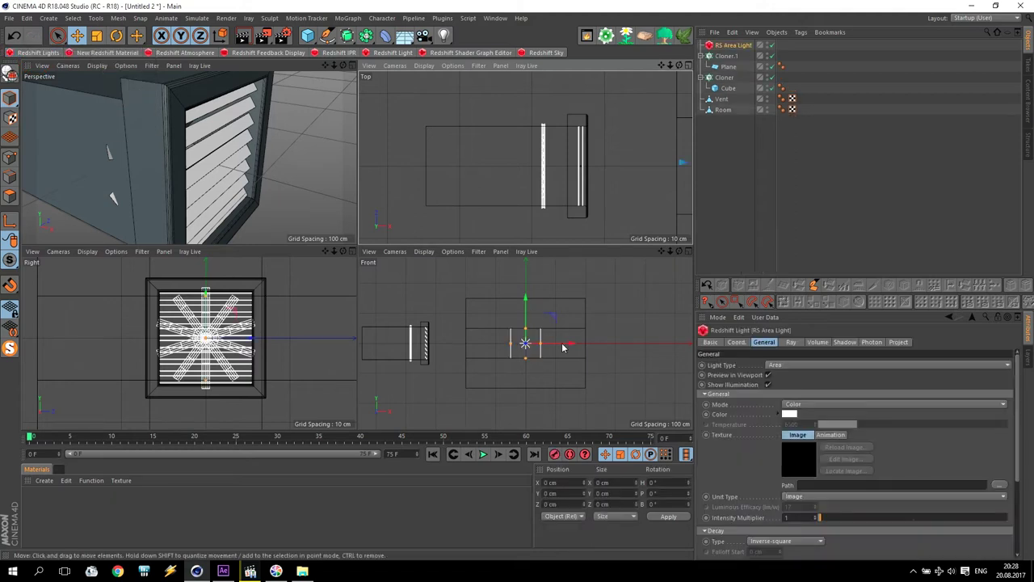
Rotate the area light to a heading of -90° so it faces along the room's X axis.
scroll(279, 362, "down", 5)
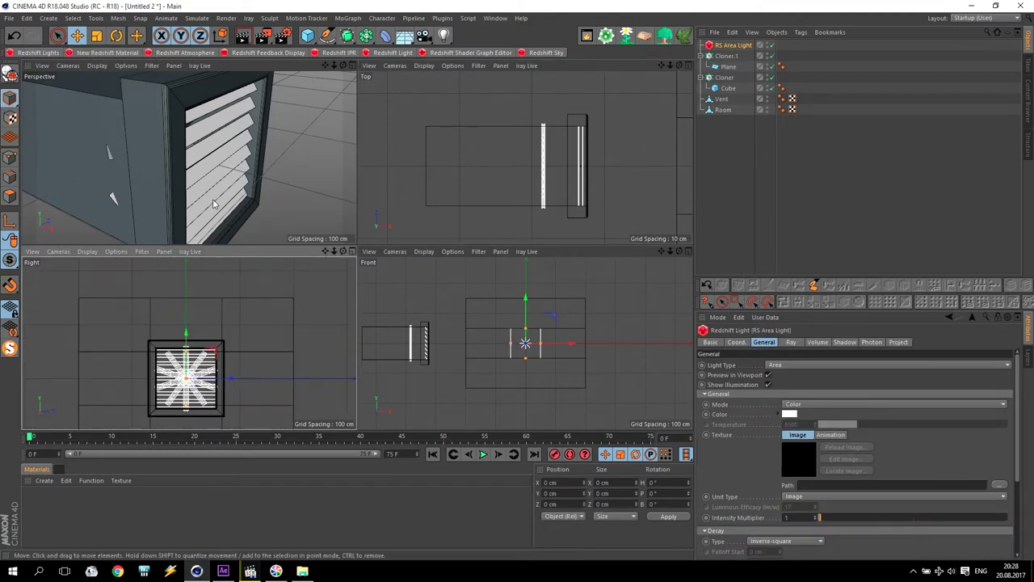
scroll(635, 170, "down", 5)
middle_click(184, 177)
scroll(290, 205, "down", 3)
scroll(525, 276, "down", 3)
left_click_drag(662, 65, 307, 33)
scroll(357, 250, "down", 2)
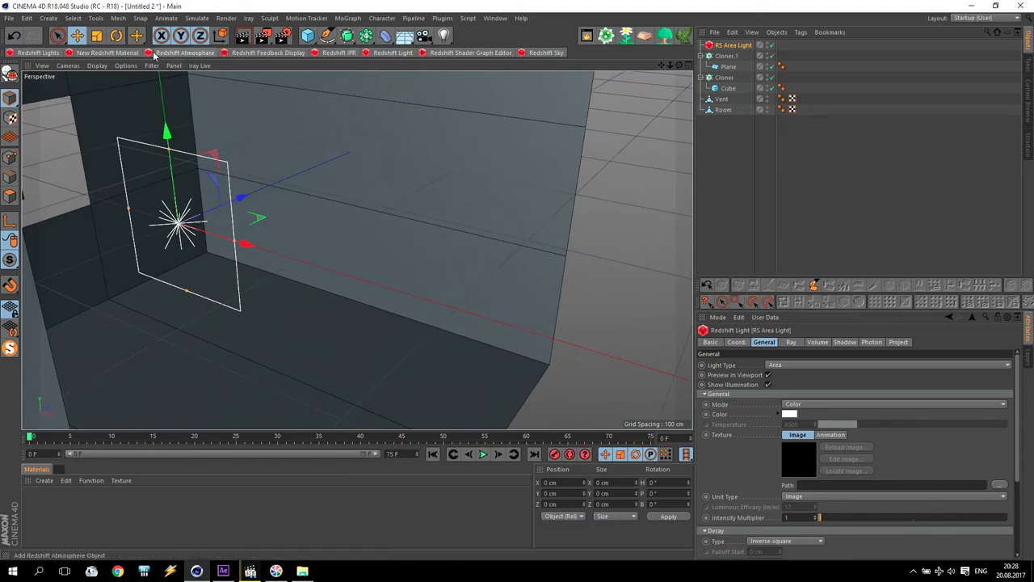
key("r")
left_click_drag(193, 239, 90, 242)
middle_click(265, 244)
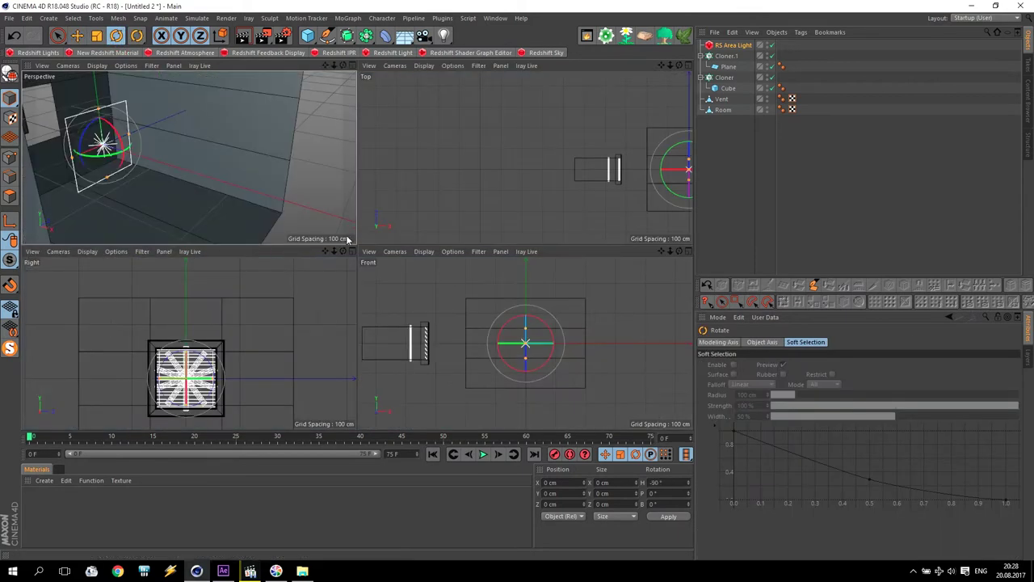
Move the area light along X into the vent shaft behind the fan blades, at about -506 cm.
scroll(347, 238, "down", 4)
left_click_drag(661, 67, 585, 54)
scroll(599, 144, "up", 6)
key("e")
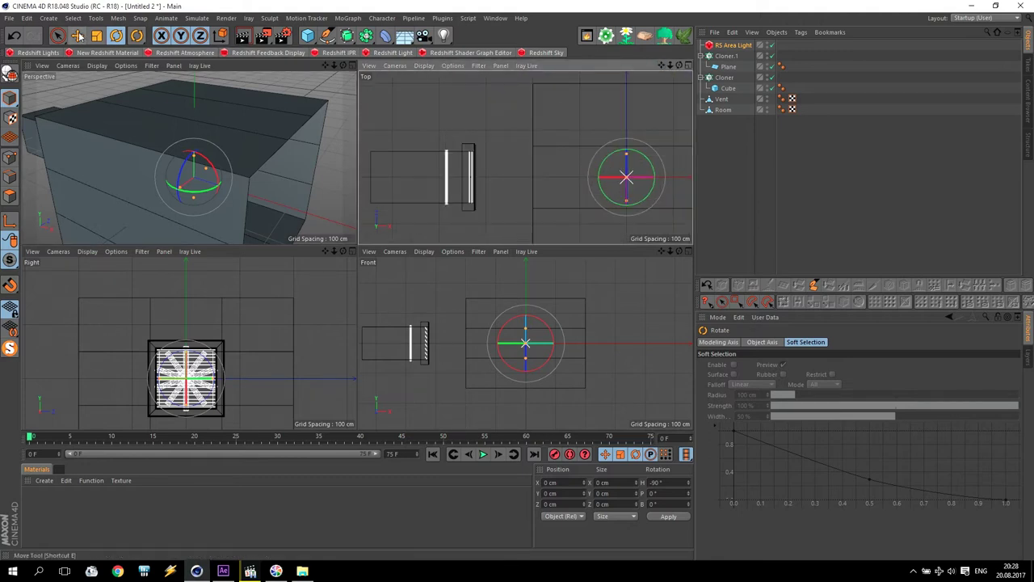
left_click_drag(663, 176, 430, 172)
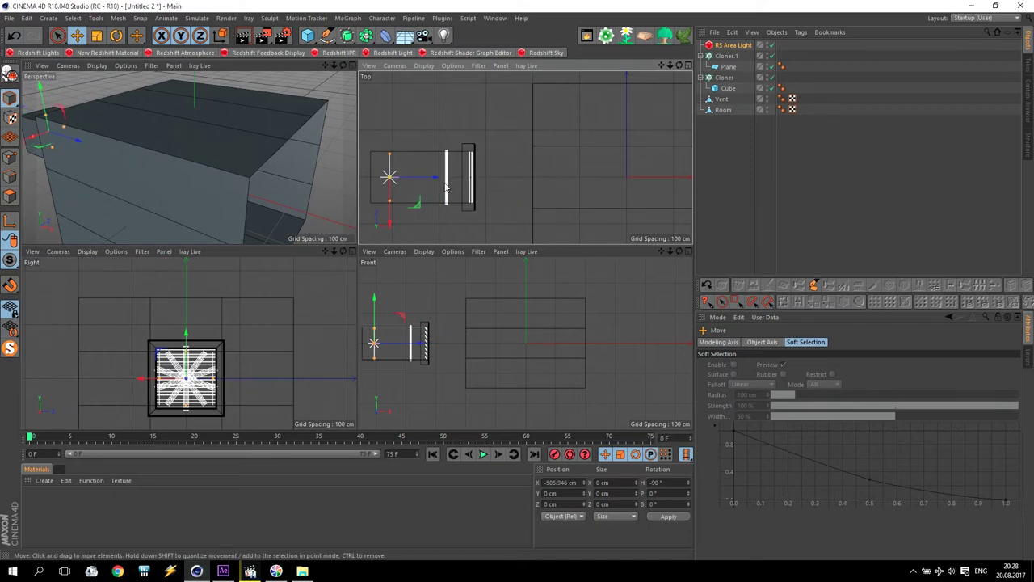
Set the area light's X, Y and Z sizes to 110 cm to match the vent shaft.
left_click(734, 46)
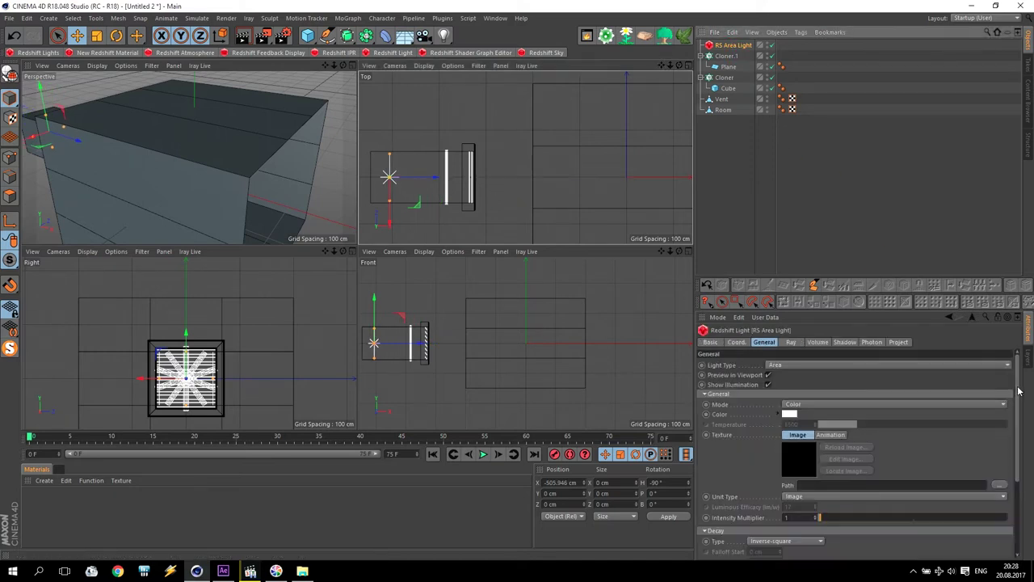
scroll(1018, 391, "down", 3)
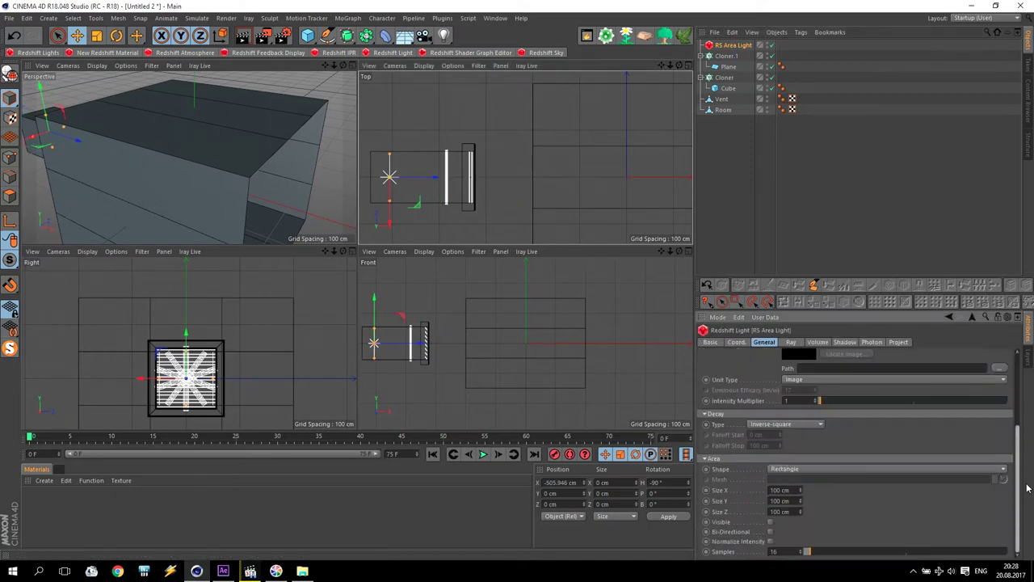
left_click(777, 500)
key("BackSpace")
type("1")
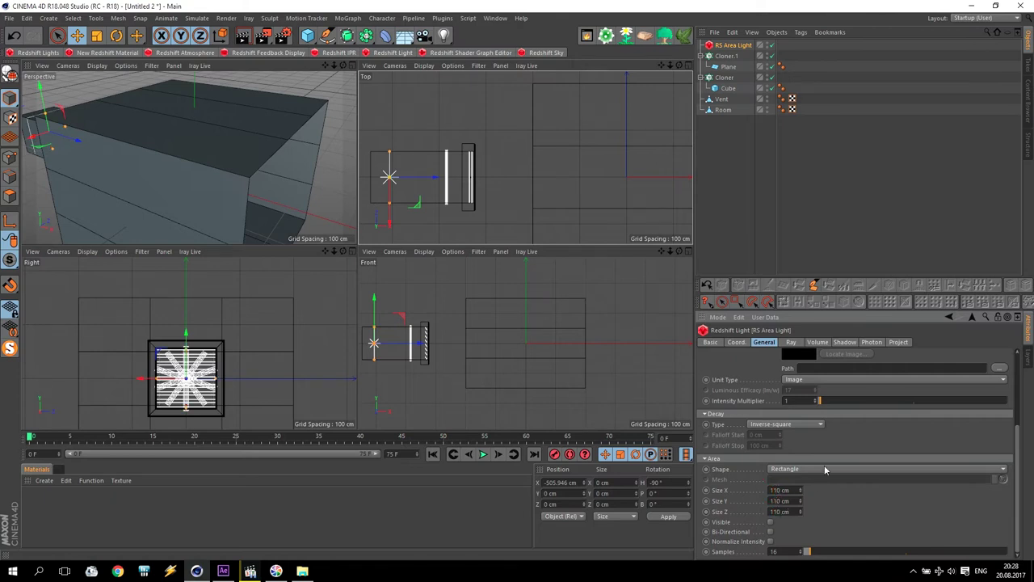
Switch the light's unit type to Radiant Power (W), with luminous efficacy 1700 and intensity multiplier 1000.
left_click(809, 381)
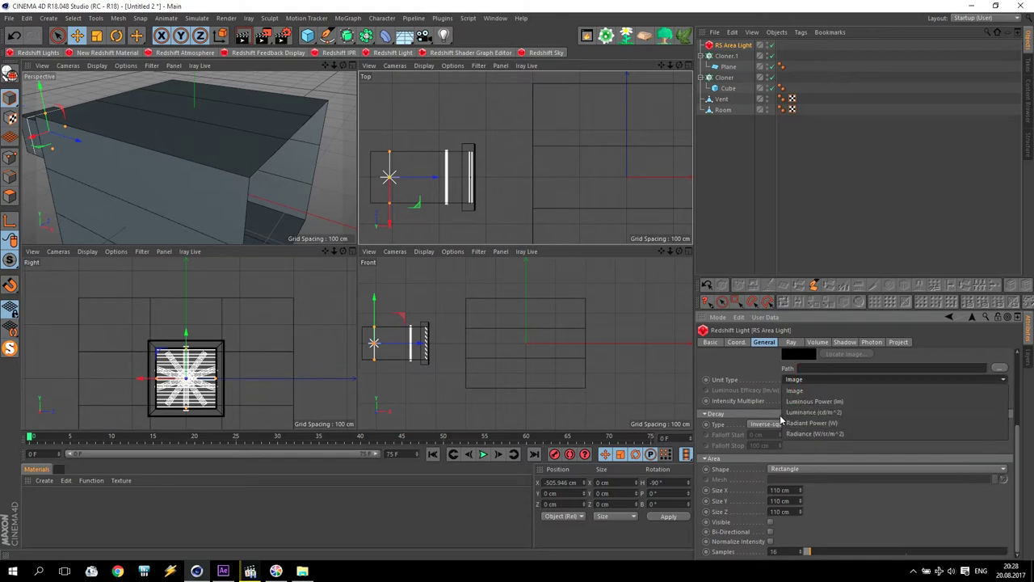
left_click(812, 422)
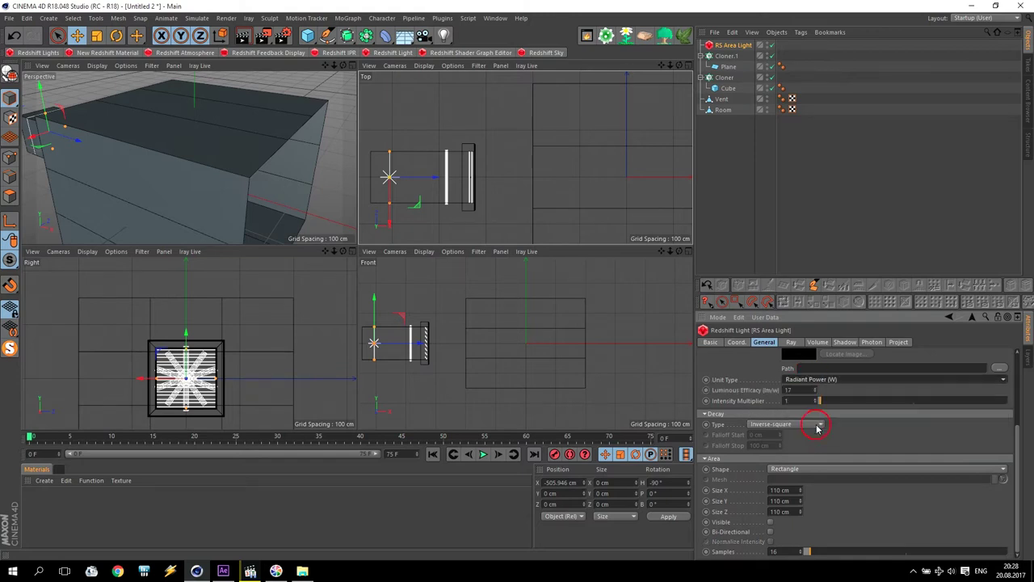
left_click(802, 390)
left_click(803, 401)
type("100")
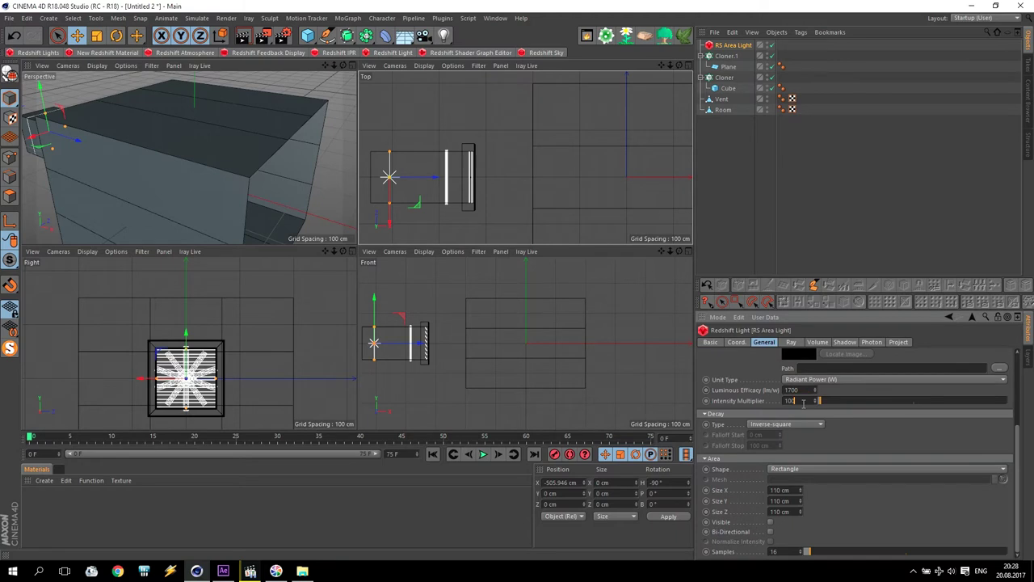
type("0")
key("Return")
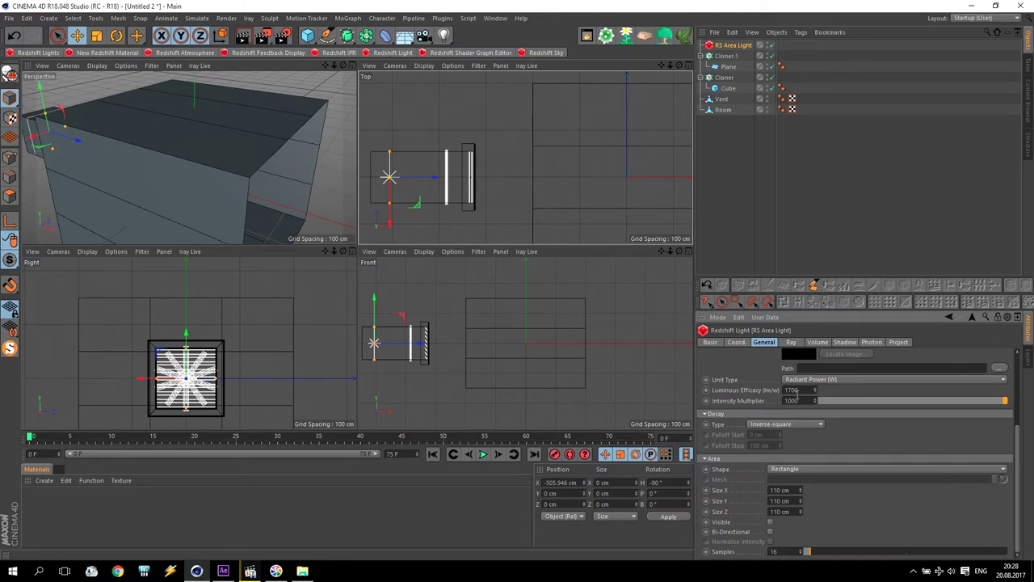
Give the area light a pale cyan color with hue 188° and saturation 31%.
left_click_drag(1020, 433, 1026, 339)
left_click(790, 413)
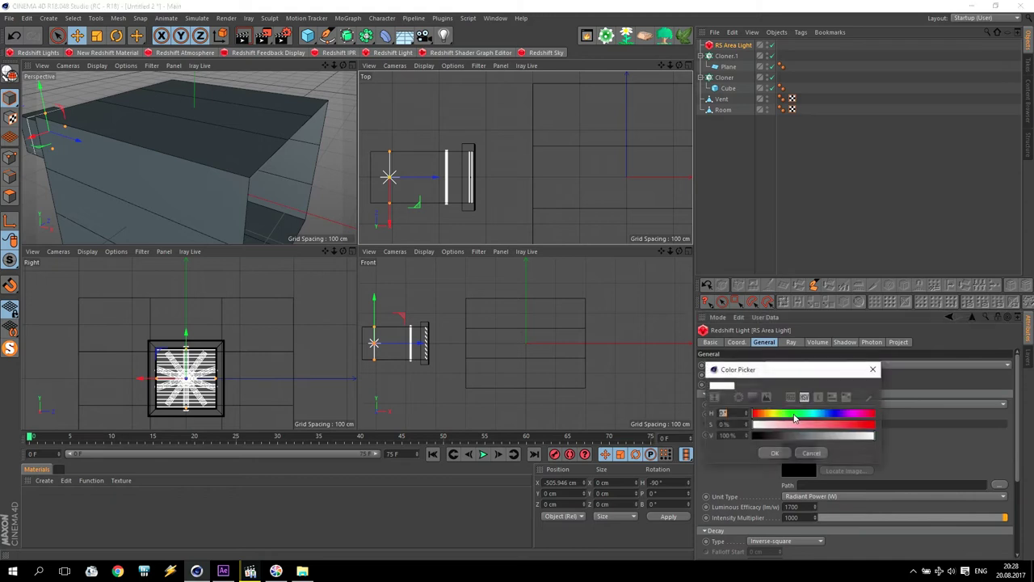
left_click(817, 414)
left_click(782, 425)
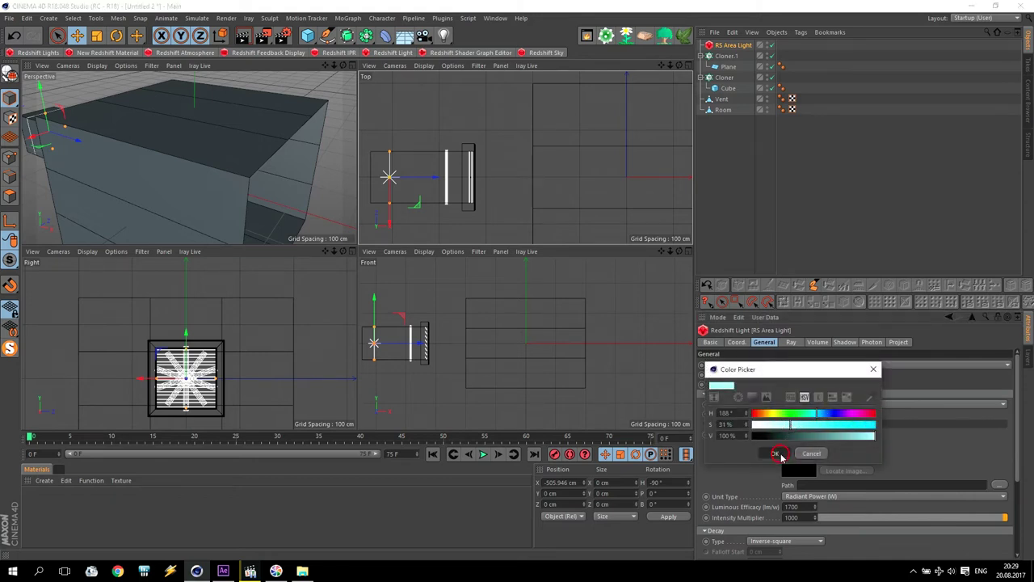
left_click(774, 454)
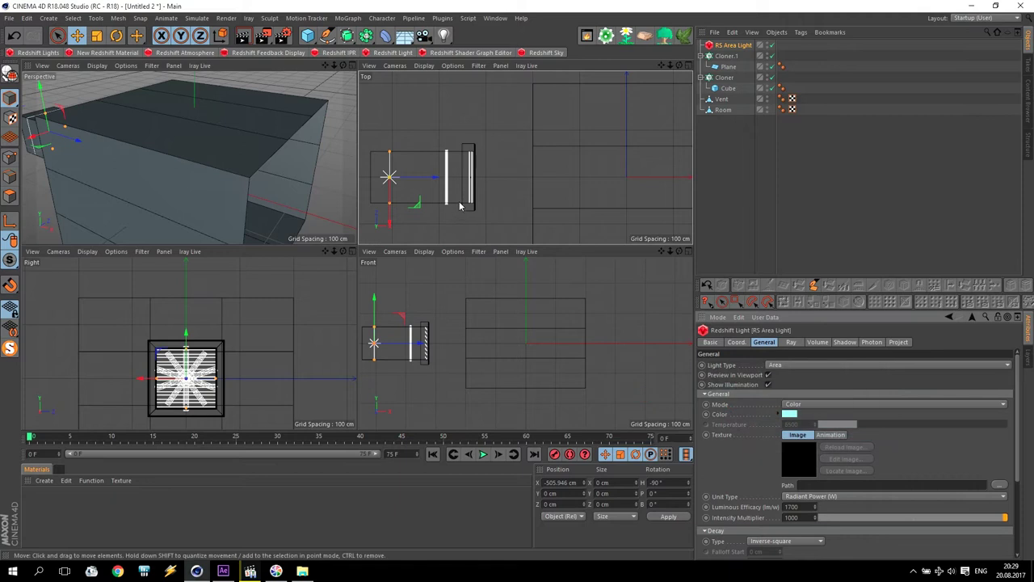
Rename the fan blade cloner to Prop and the slat cloner to Grid.
left_click(726, 55)
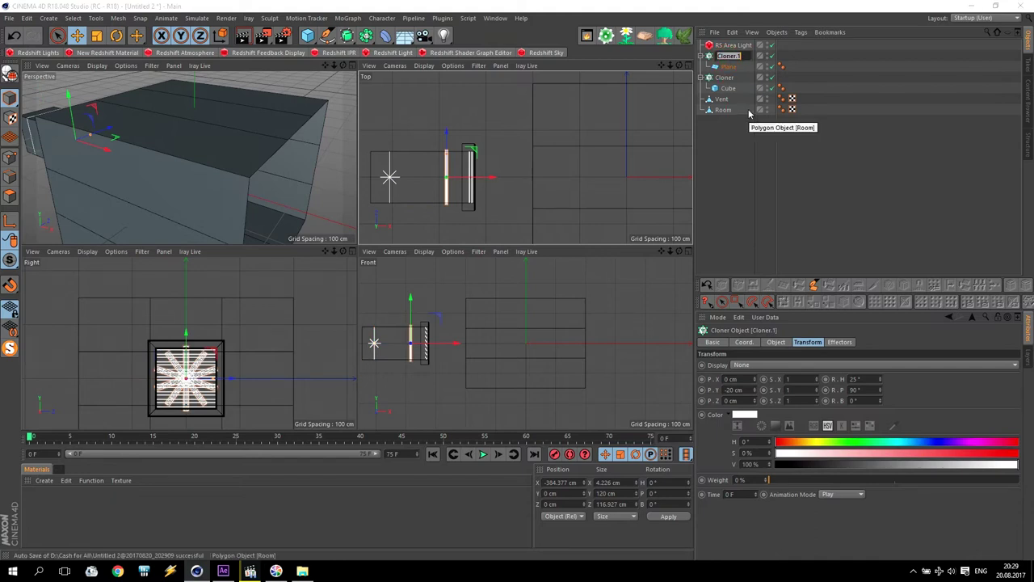
type("Prop")
key("Return")
left_click(727, 79)
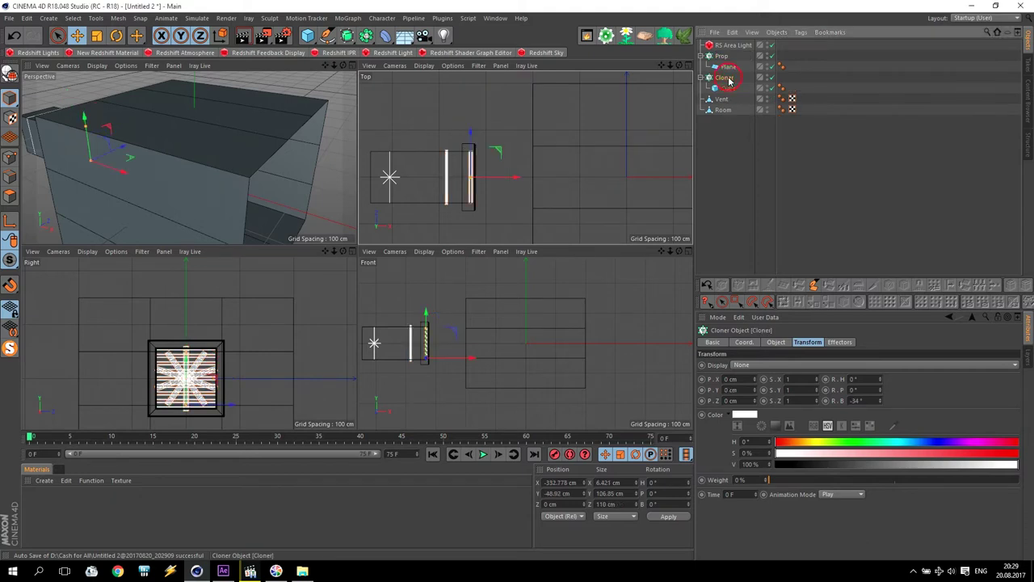
double_click(727, 78)
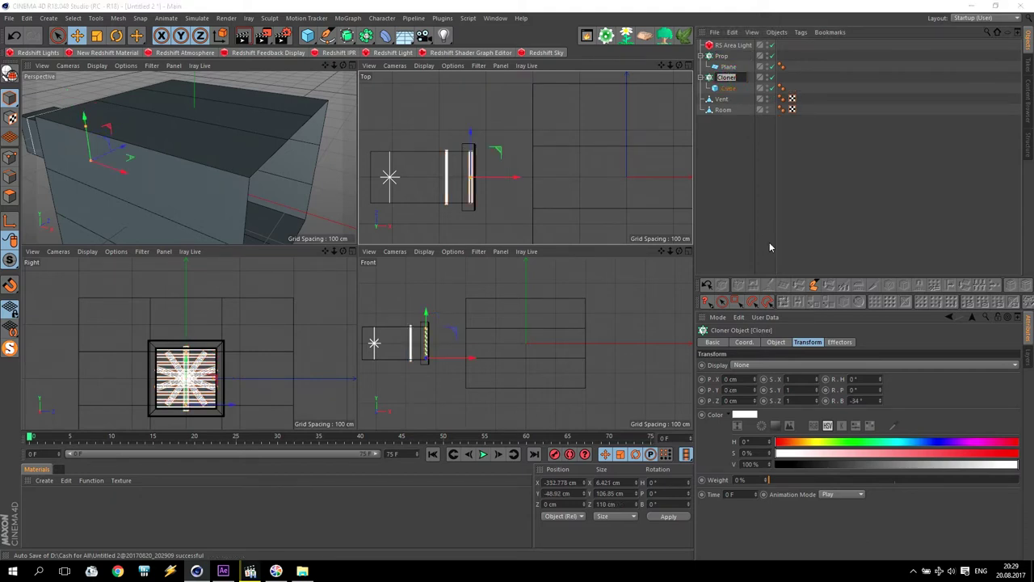
type("Grid")
key("Return")
Collapse the Prop and Grid hierarchies, group both with the Vent object under a null, and name the null Vent.
left_click(702, 77)
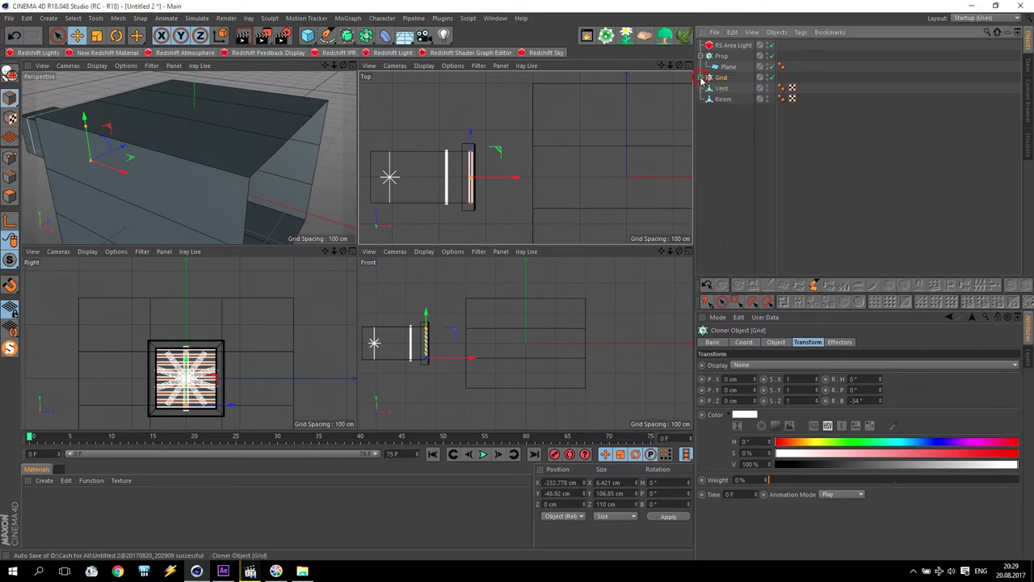
left_click(701, 57)
left_click(724, 58)
left_click(725, 77, "shift")
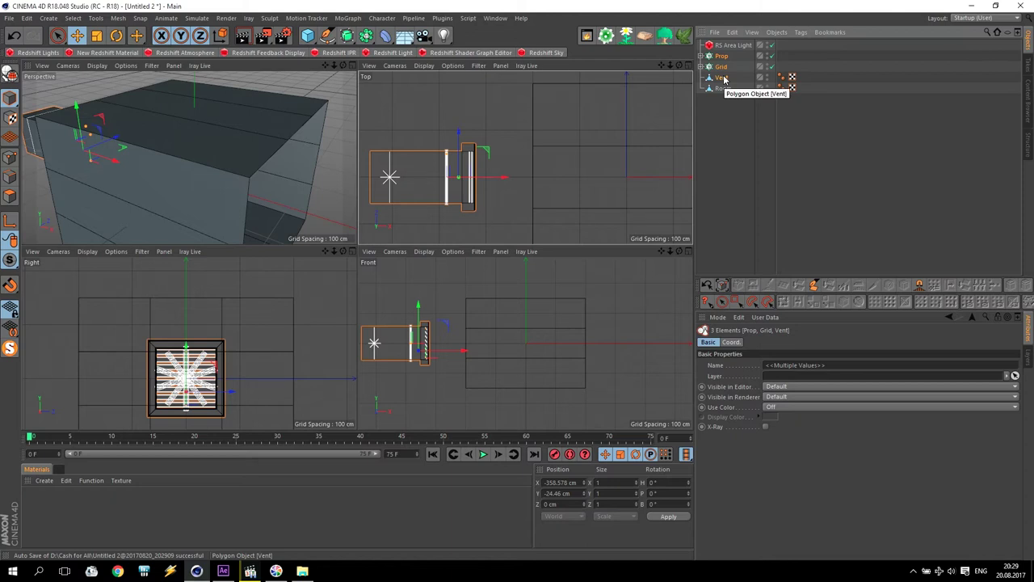
key("alt+g")
double_click(722, 56)
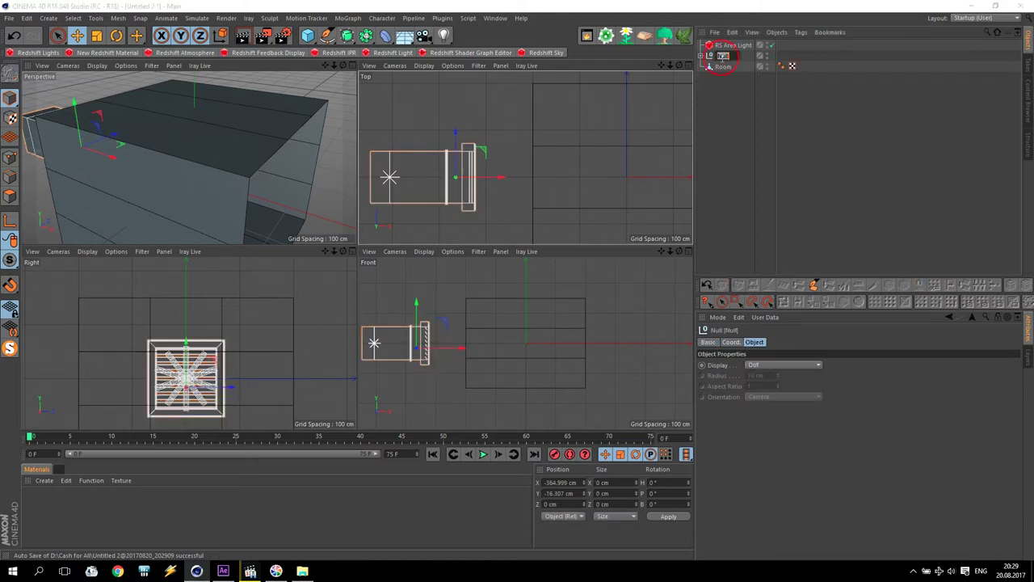
type("Vi")
left_click(699, 162)
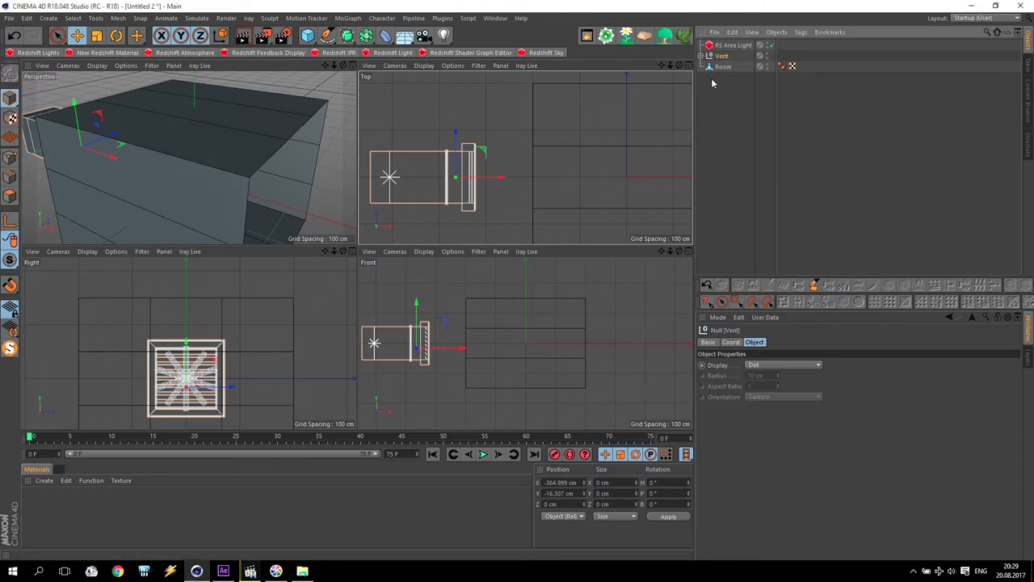
Move the Vent group and the RS Area Light together along X until the vent frame sits in the room's wall.
left_click_drag(496, 176, 516, 178)
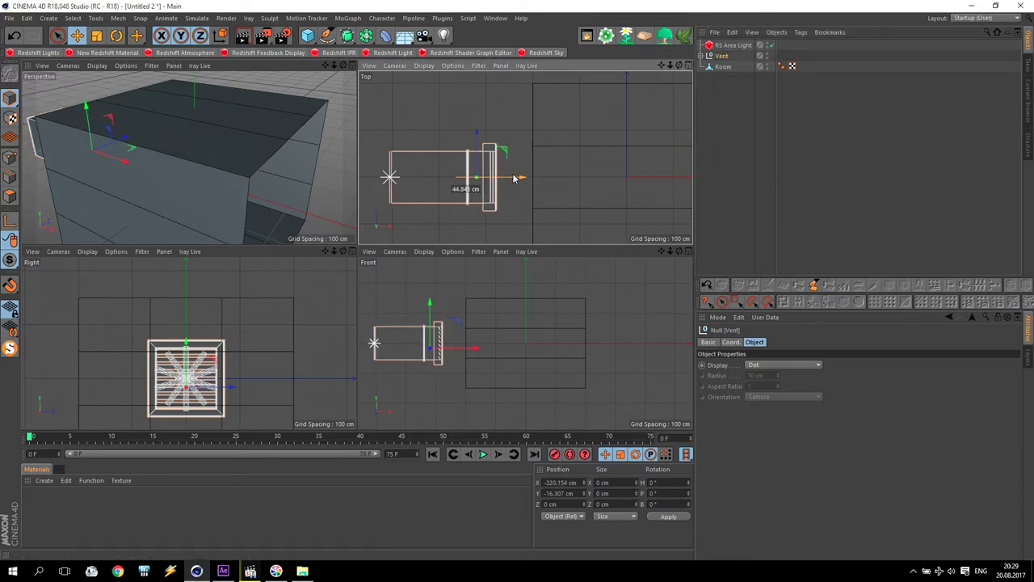
left_click(14, 35)
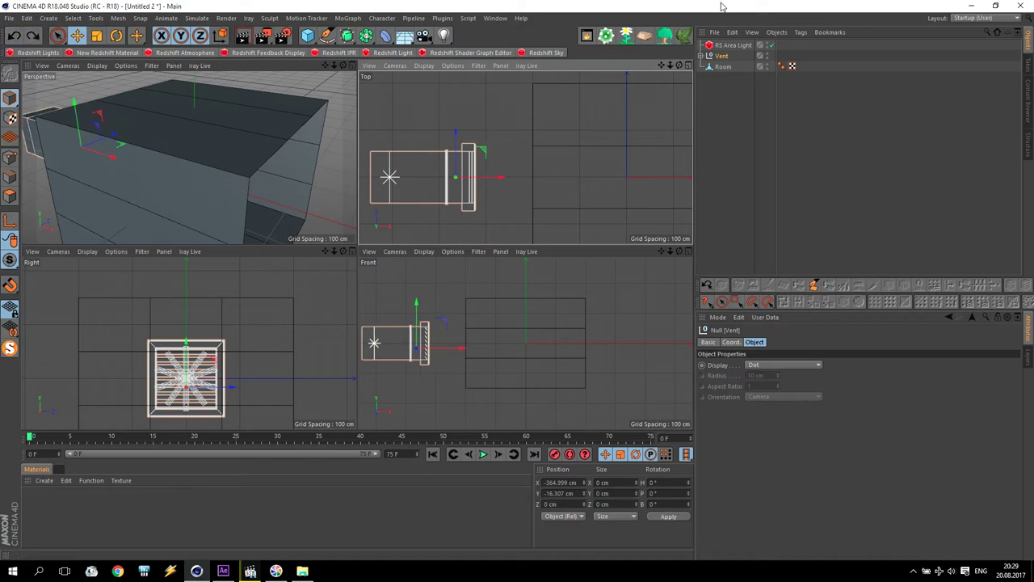
left_click(731, 45, "ctrl")
left_click_drag(468, 177, 530, 178)
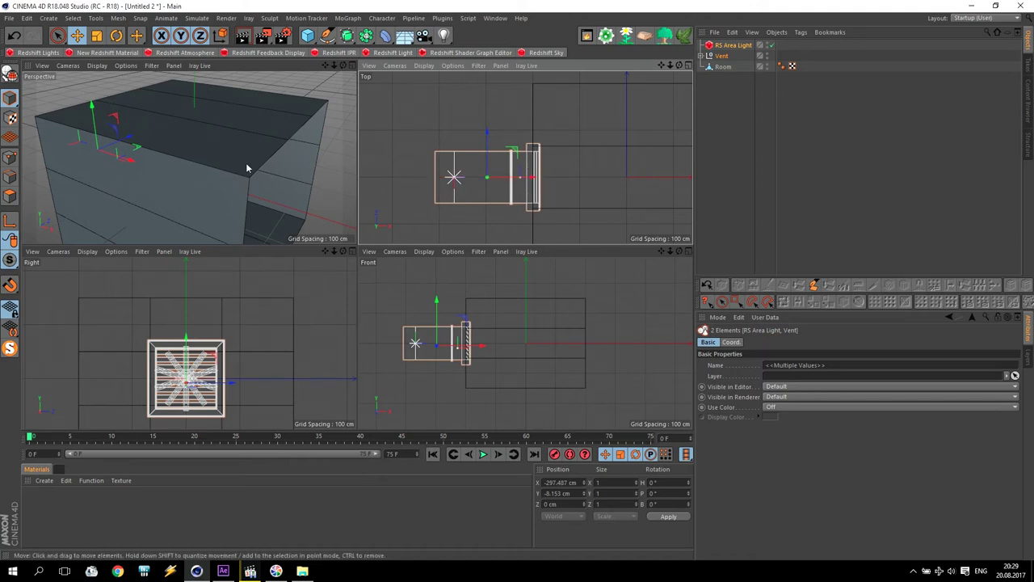
left_click_drag(296, 212, 283, 193)
left_click(13, 35)
left_click(324, 209)
scroll(123, 149, "up", 3)
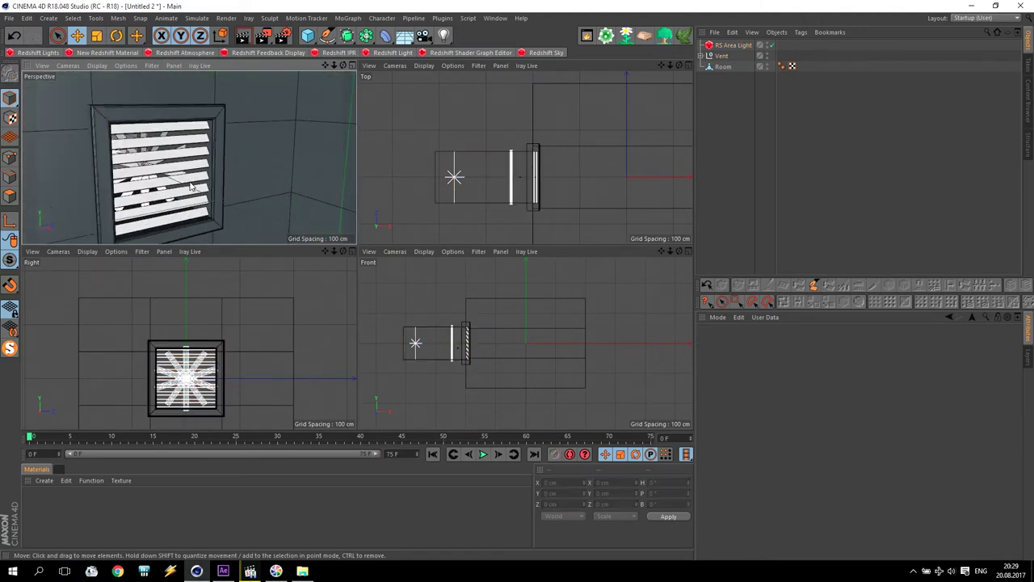
left_click_drag(191, 186, 184, 171, "alt")
Raise the Room wall edge at the vent's upper side and lower the one beneath to Y about -64 cm, behind the vent frame.
middle_click(196, 384)
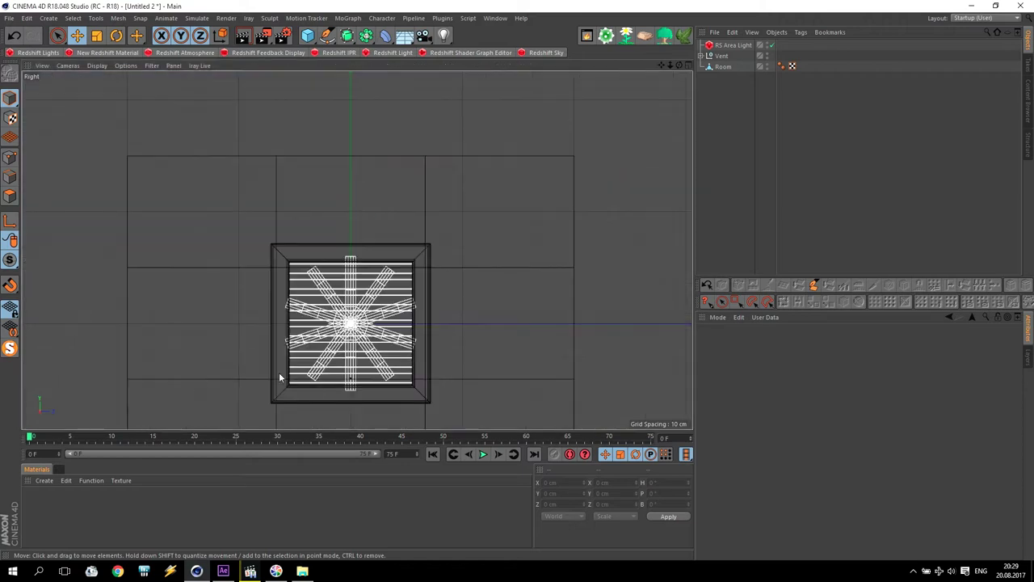
scroll(280, 376, "up", 2)
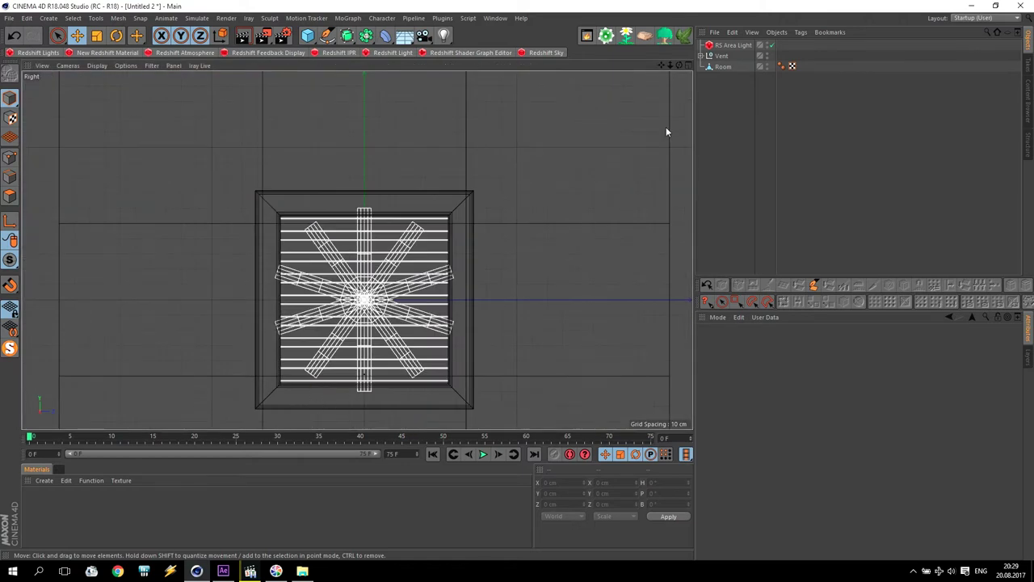
left_click(722, 67)
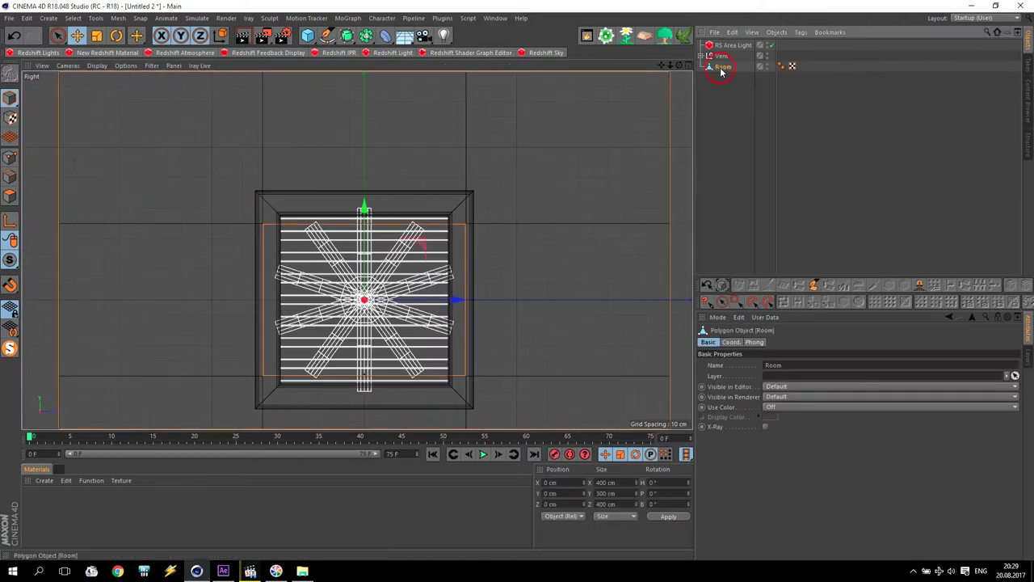
left_click(11, 177)
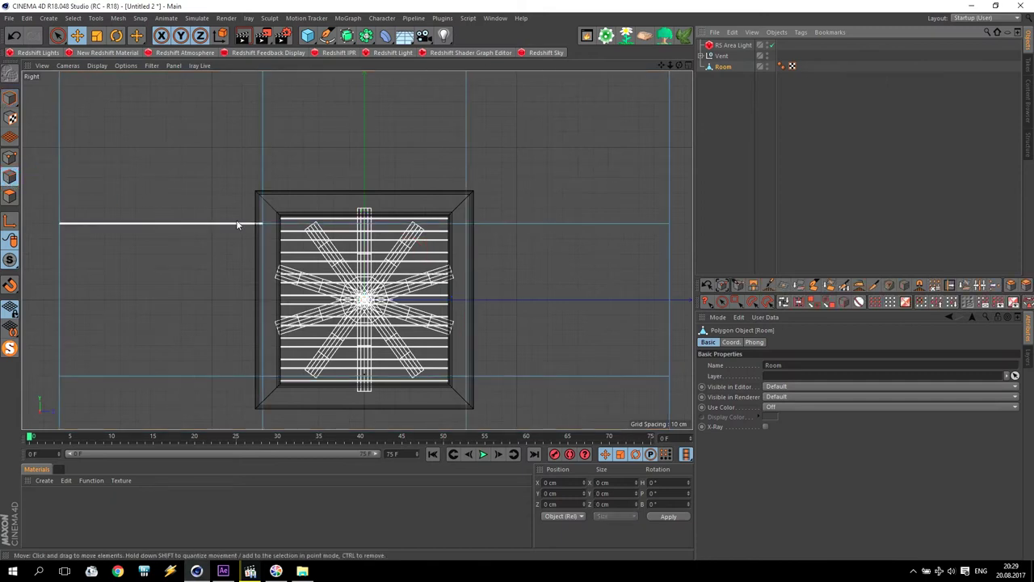
left_click(312, 227)
left_click_drag(366, 171, 371, 143)
left_click(345, 377)
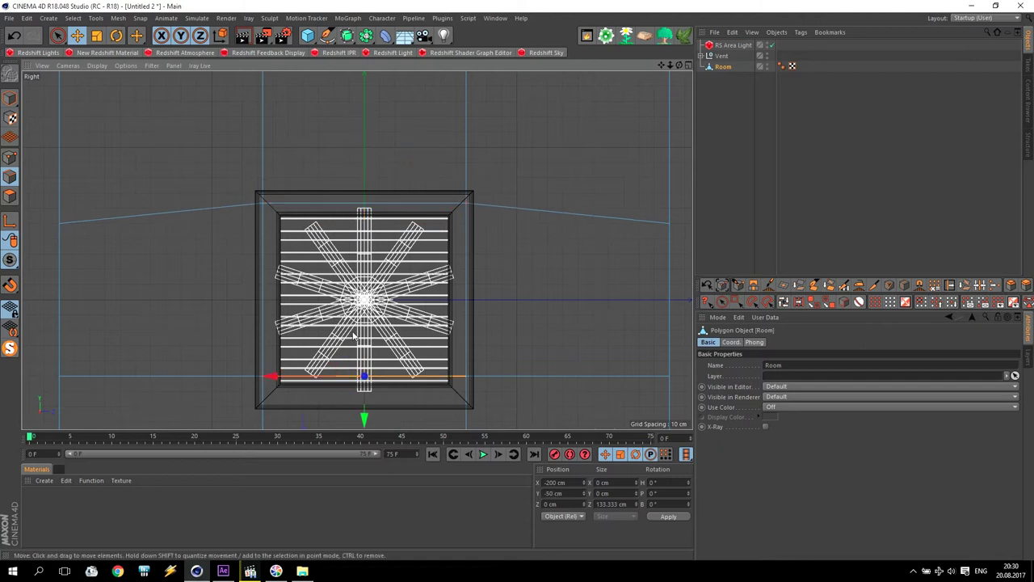
left_click_drag(362, 415, 364, 433)
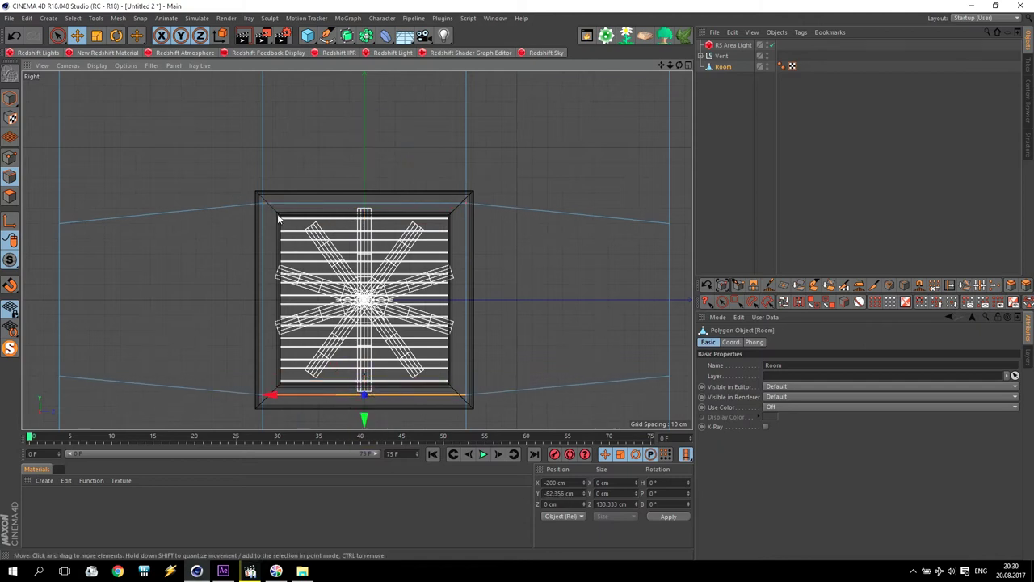
left_click_drag(364, 414, 363, 418)
Turn on the Visible option for the RS Area Light inside the vent.
middle_click(301, 280)
middle_click(253, 218)
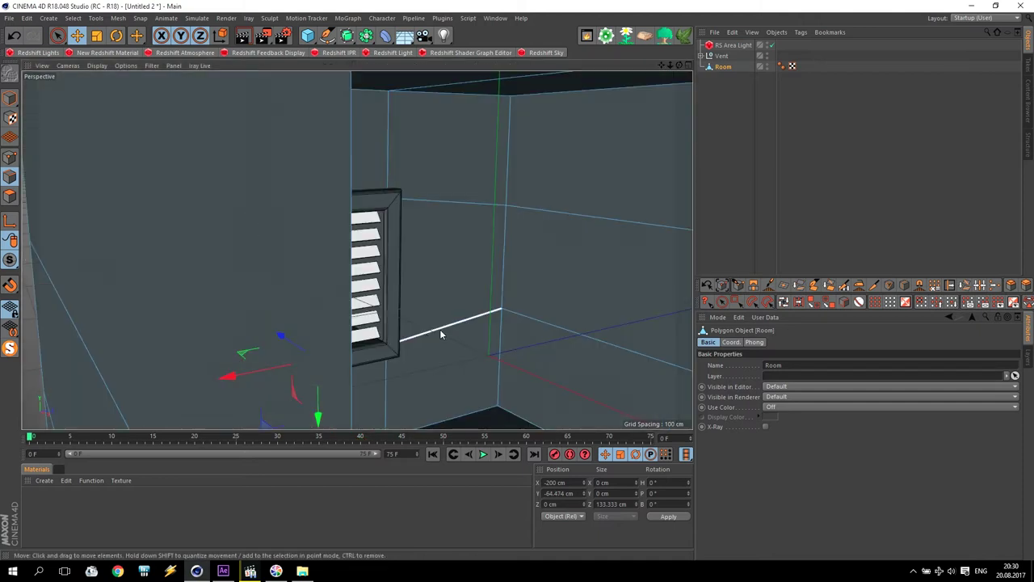
left_click_drag(440, 329, 433, 327, "alt")
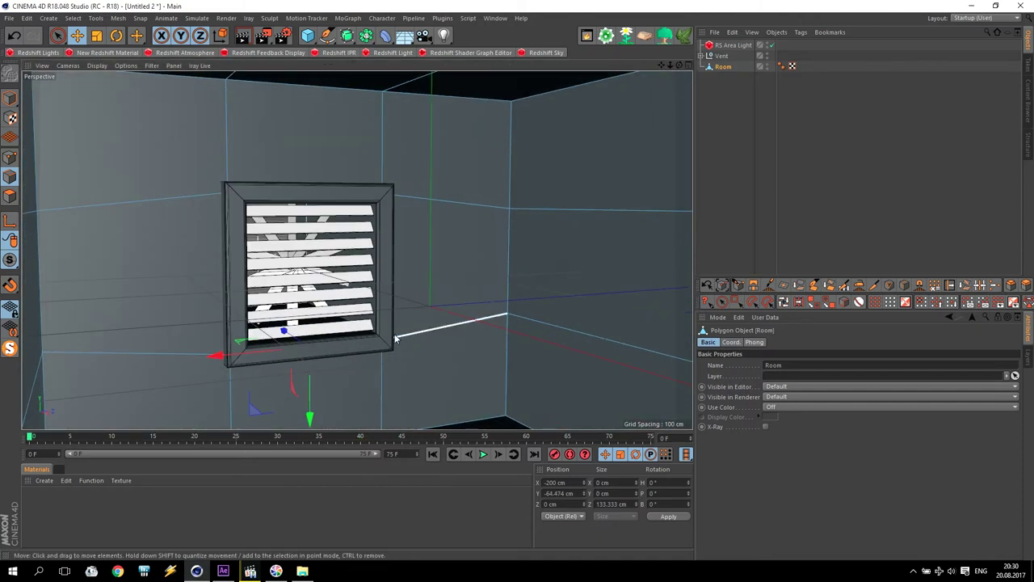
scroll(395, 340, "up", 3)
left_click(728, 48)
left_click(728, 47)
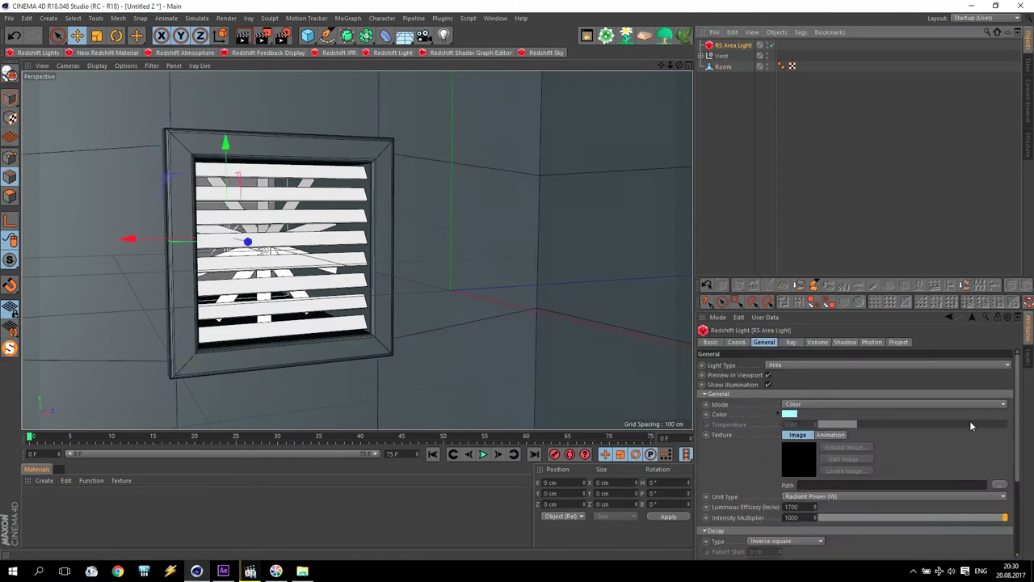
scroll(1021, 400, "down", 5)
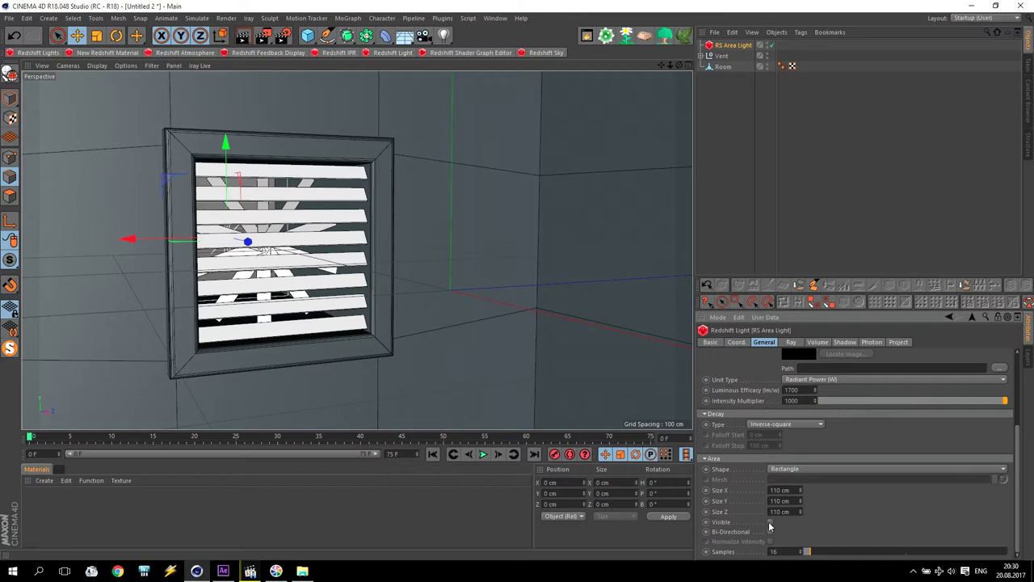
Render the vent view to the Picture Viewer, examine the light through the slats, and close the viewer.
left_click(263, 36)
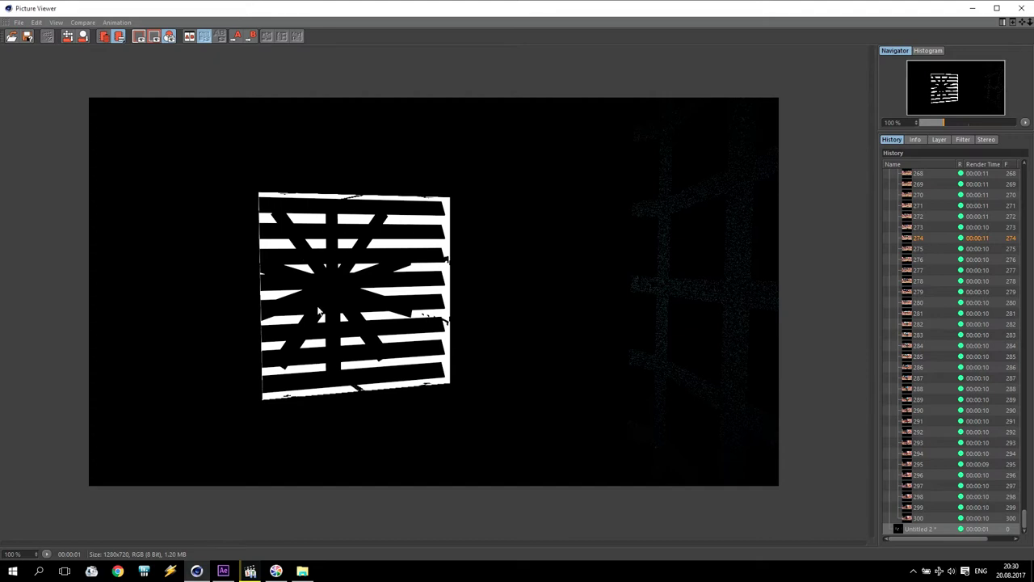
scroll(334, 322, "down", 1)
scroll(339, 317, "up", 2)
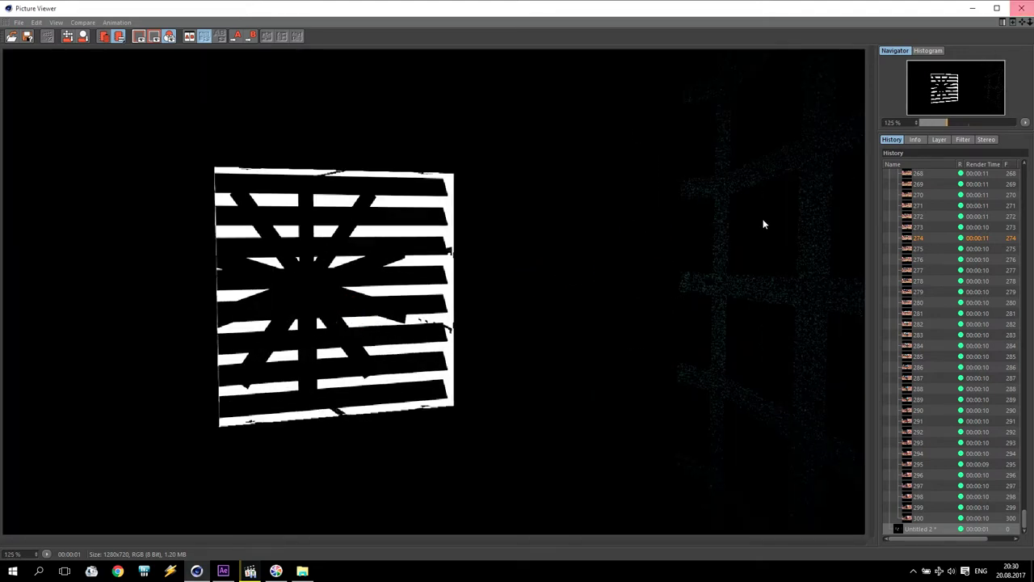
left_click(1021, 8)
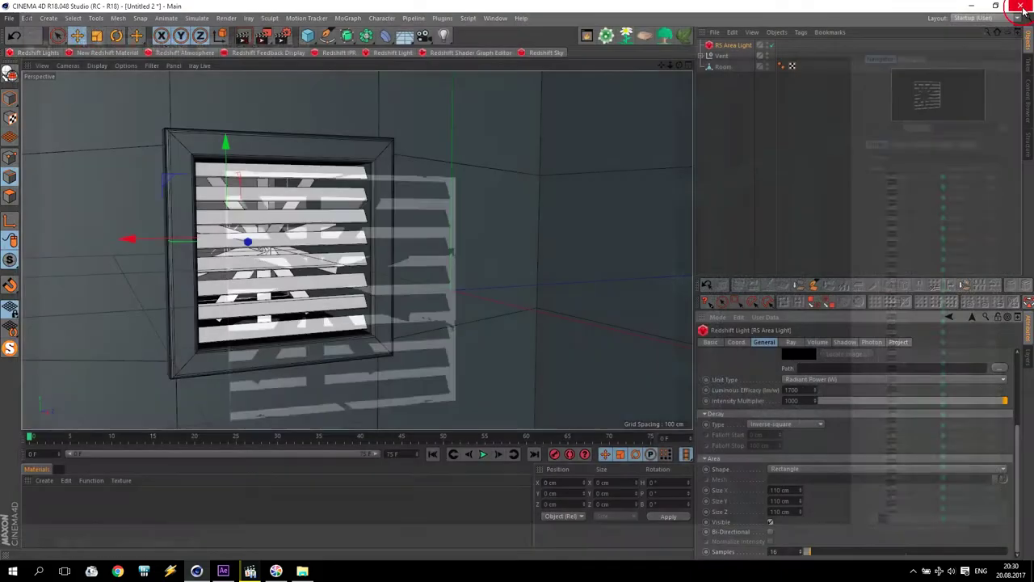
Add a second Redshift area light and rotate it so that it lies horizontally.
left_click_drag(392, 335, 448, 353, "alt")
left_click_drag(509, 268, 579, 196, "alt")
left_click(48, 57)
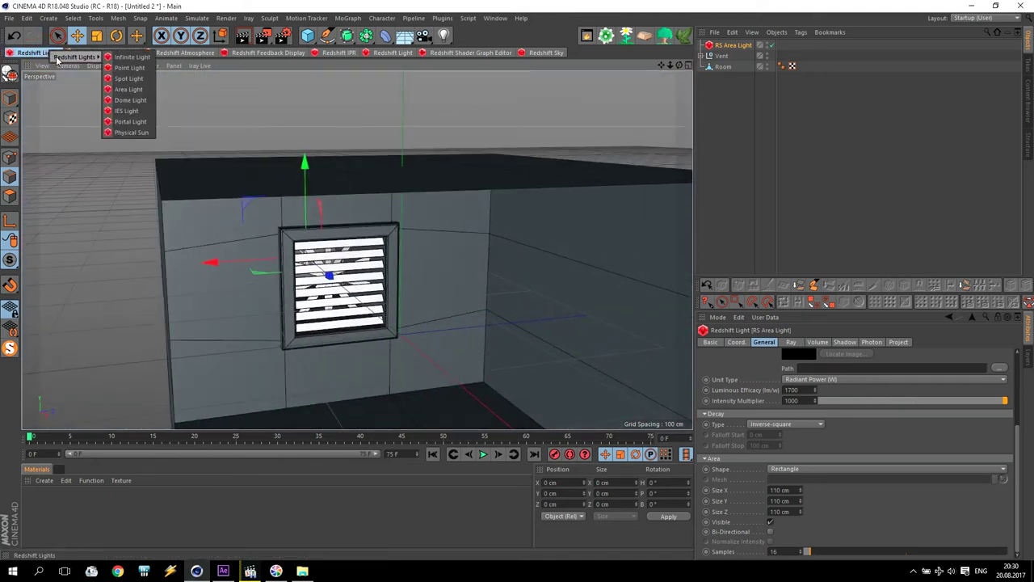
left_click(130, 94)
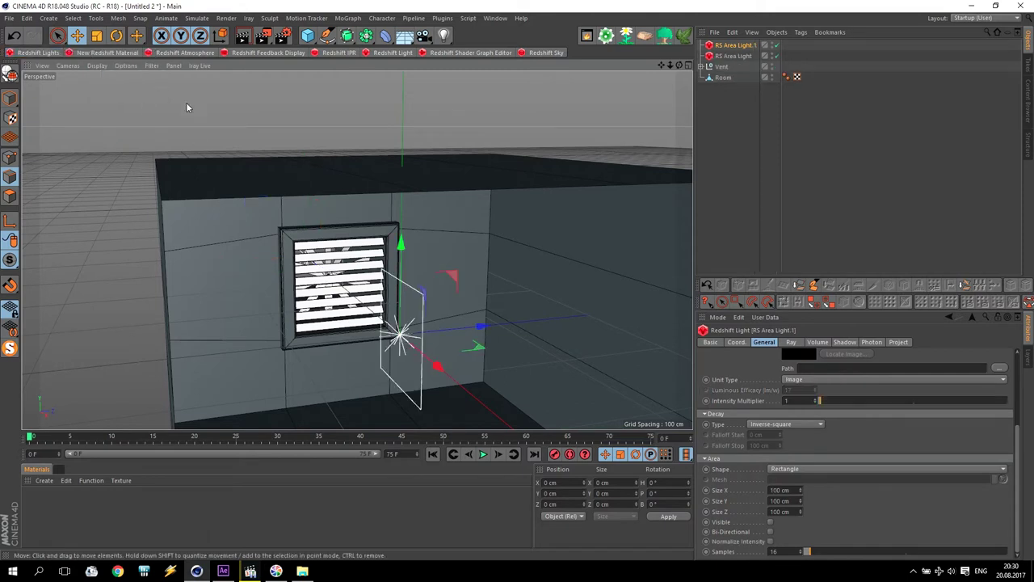
left_click(116, 36)
left_click_drag(353, 309, 428, 311)
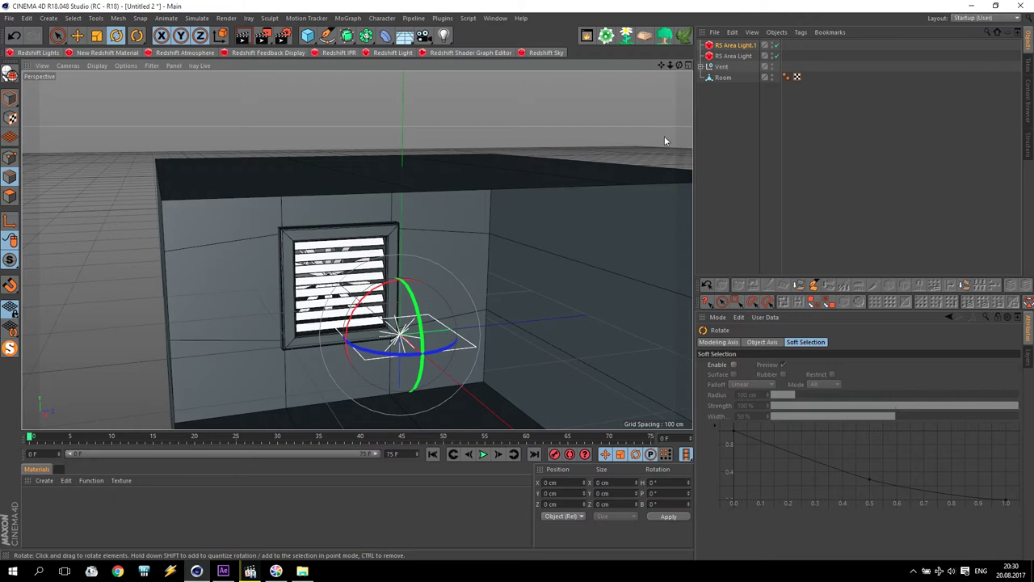
Set the new area light's Size Y to 50 cm.
left_click(726, 46)
scroll(1020, 428, "down", 3)
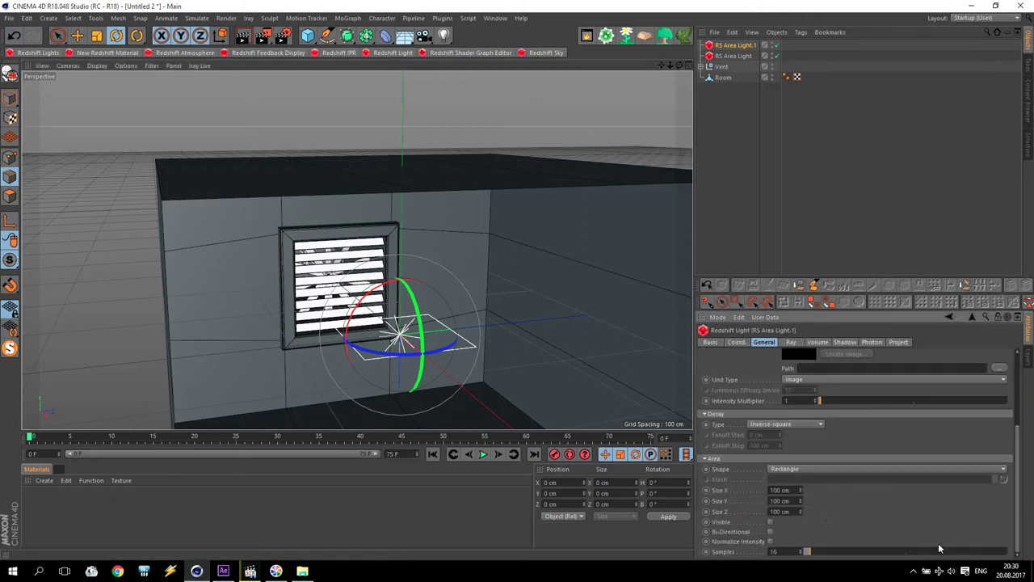
left_click_drag(800, 505, 785, 501)
double_click(790, 500)
key("Return")
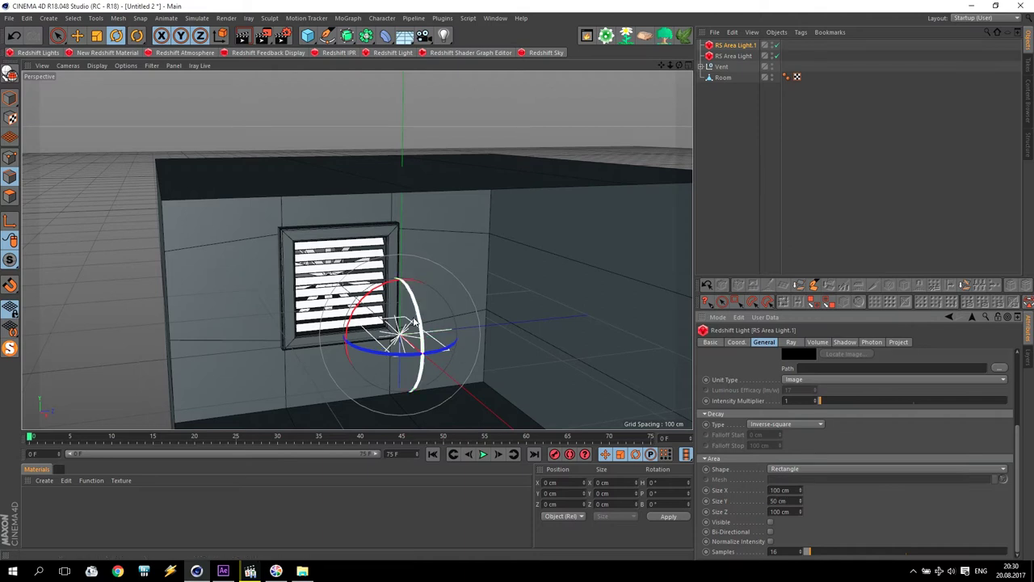
Move the new area light near the room corner on the vent wall's side, as seen from the top.
middle_click(389, 278)
key("e")
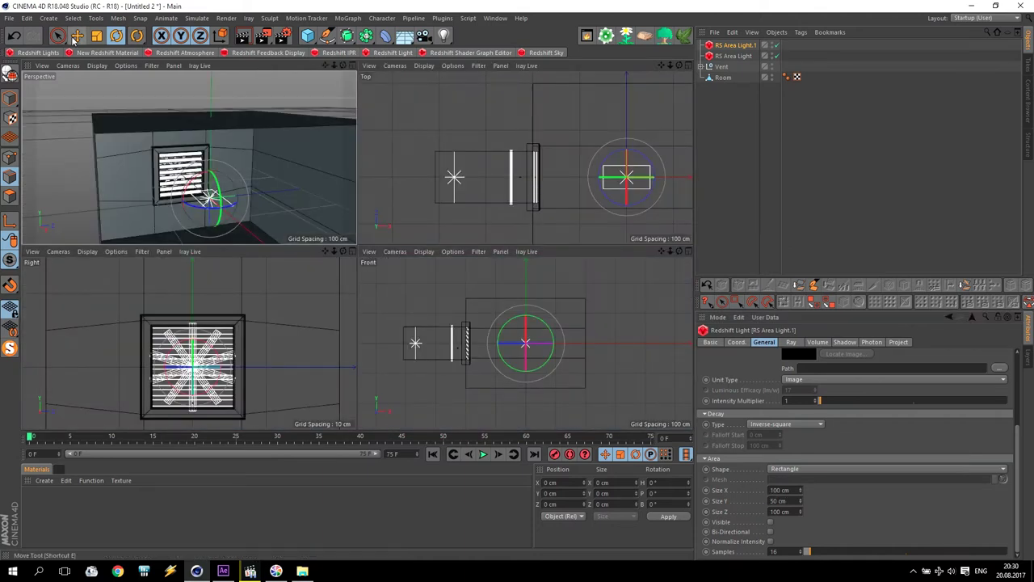
left_click_drag(650, 150, 596, 78)
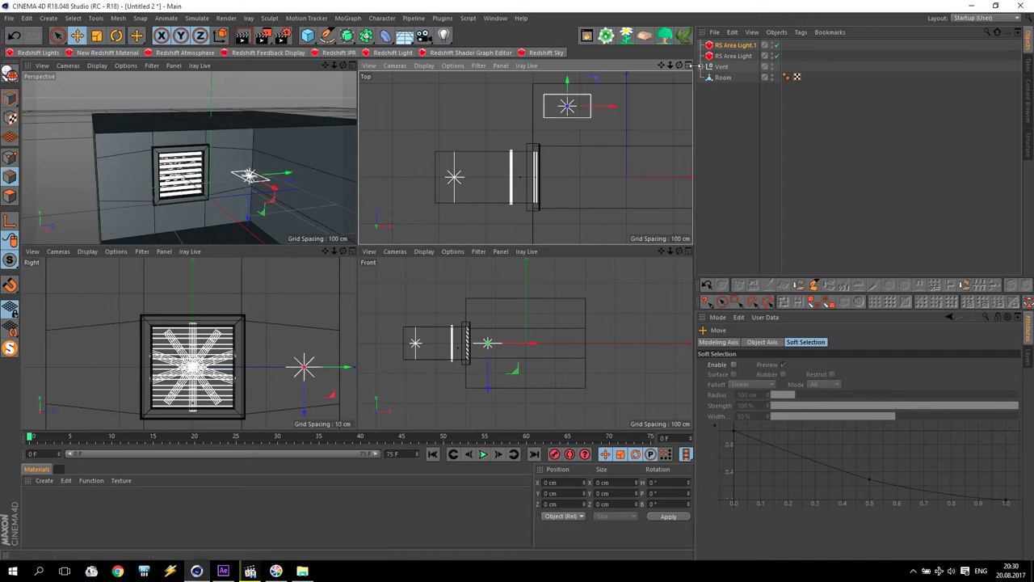
Copy the area light along X to the far side and copy the pair across the room, placing one light near each corner.
middle_click(613, 112)
left_click_drag(661, 66, 438, 54)
scroll(525, 181, "down", 3)
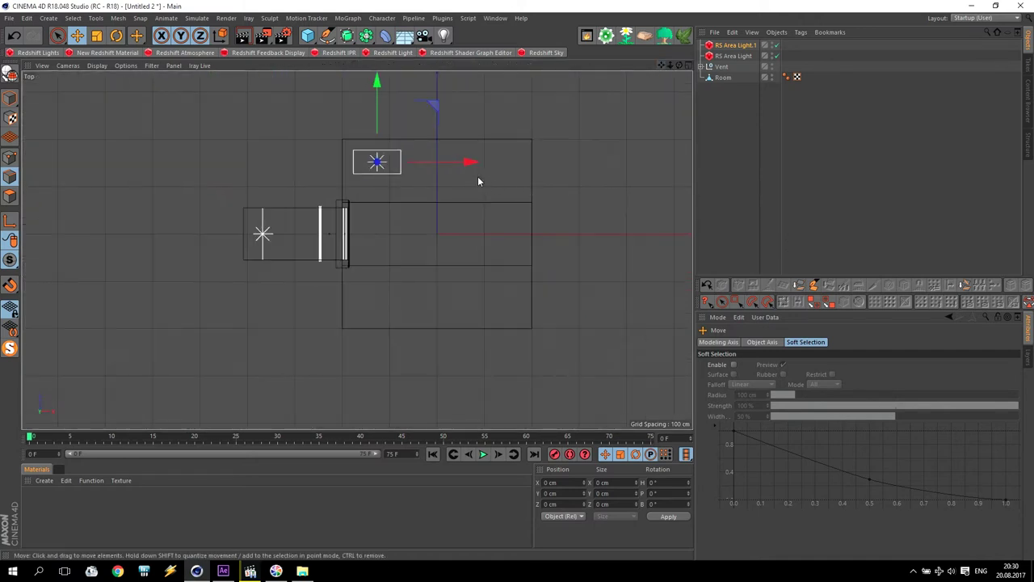
left_click_drag(456, 162, 587, 161)
left_click(728, 47, "shift")
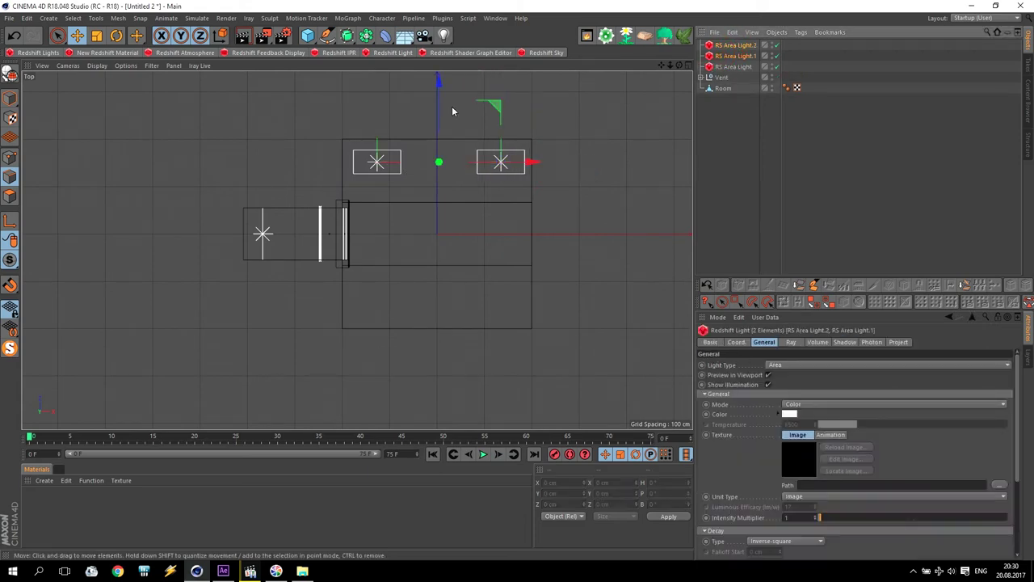
left_click_drag(440, 105, 443, 257, "ctrl")
Select all four corner lights and raise them about 142 cm to just below the room's ceiling.
left_click(741, 77, "shift")
middle_click(501, 258)
left_click_drag(526, 317, 535, 275)
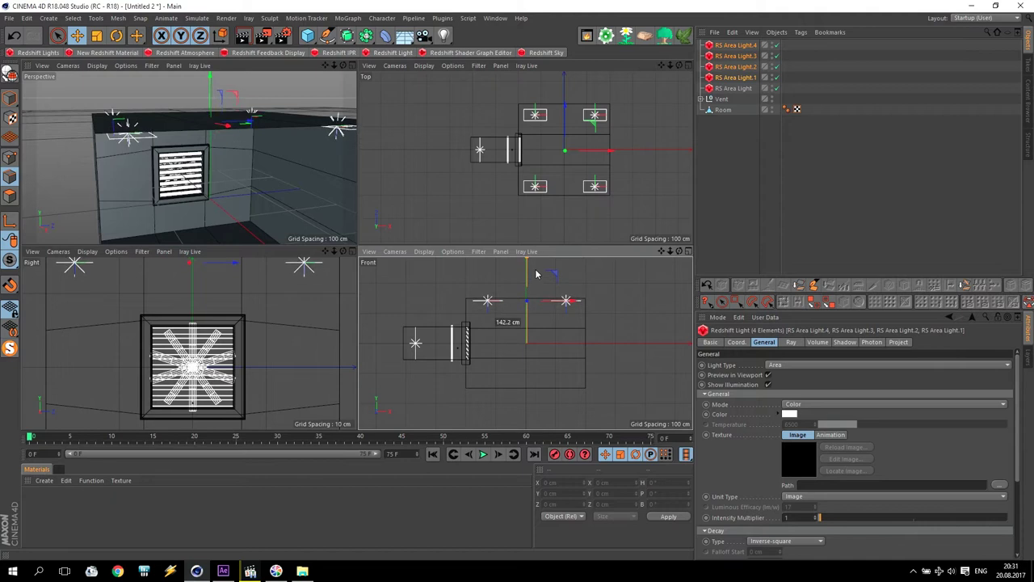
left_click_drag(536, 275, 536, 274)
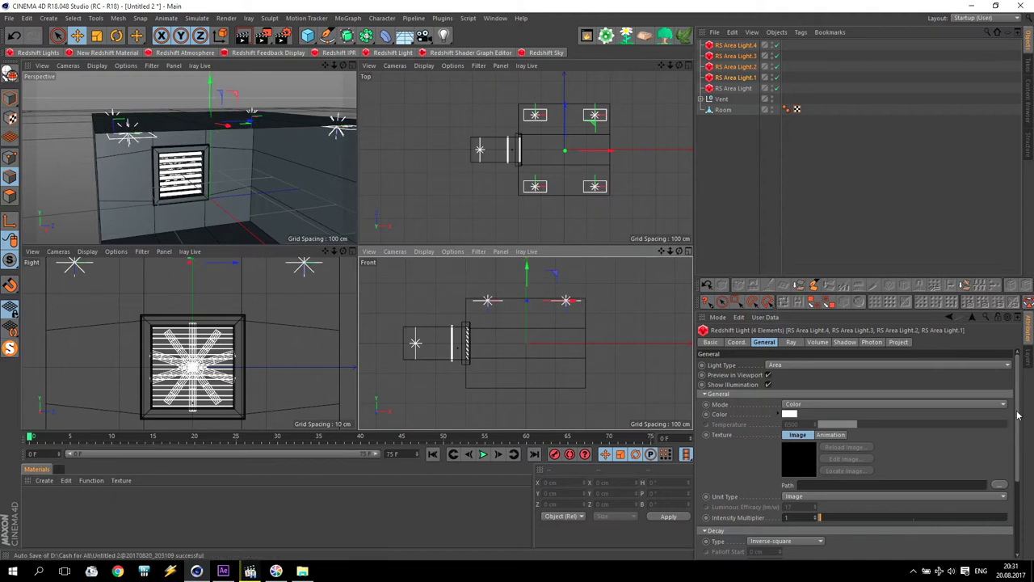
Set the four ceiling lights' unit type to Radiant Power (W), with luminous efficacy 1700 and intensity multiplier 1000.
scroll(1018, 414, "down", 3)
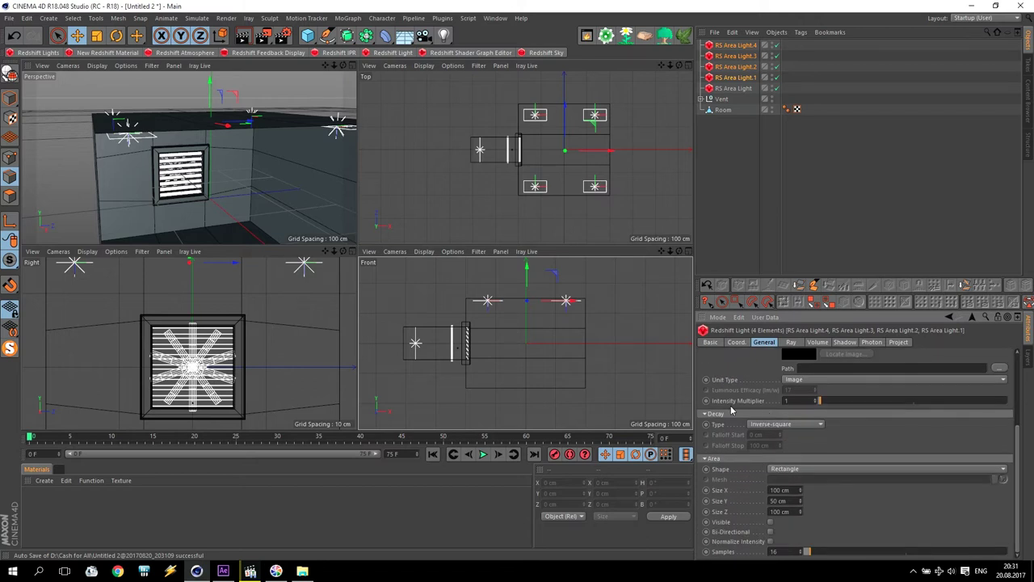
left_click(804, 380)
left_click(803, 391)
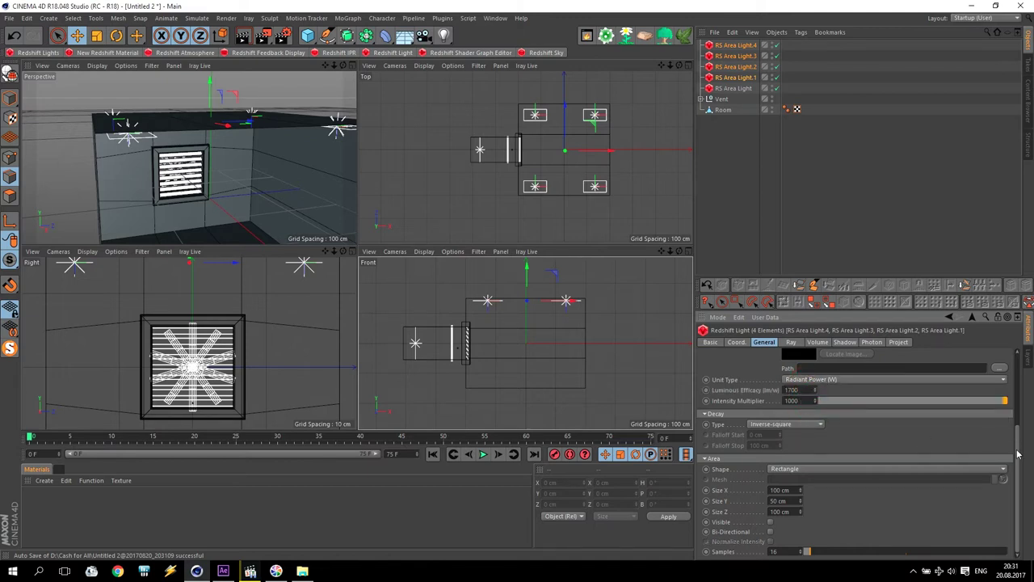
scroll(1018, 455, "up", 3)
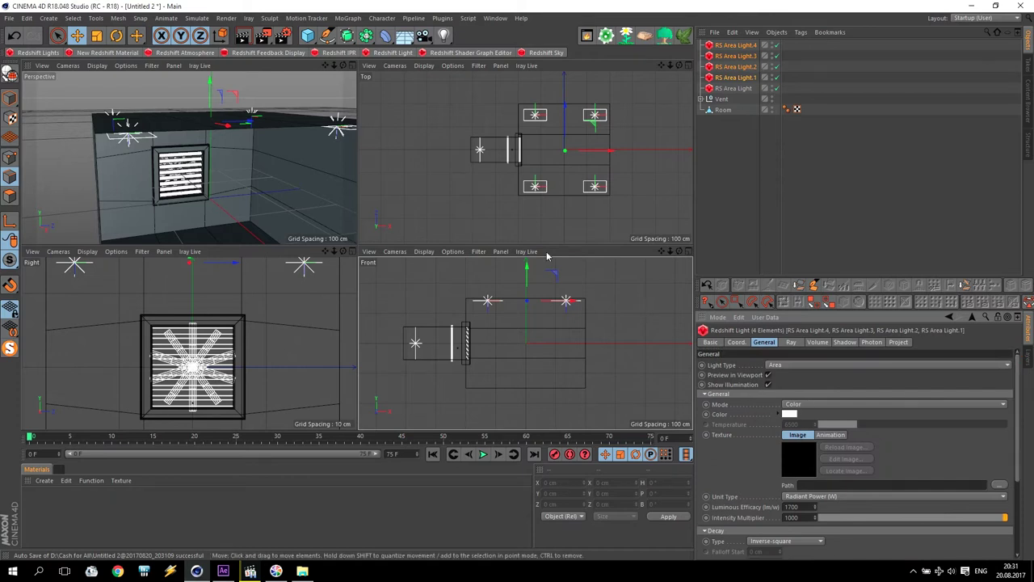
Frame the room's interior in the perspective view and switch the renderer to Redshift in the render settings.
middle_click(282, 206)
left_click_drag(661, 66, 643, 2)
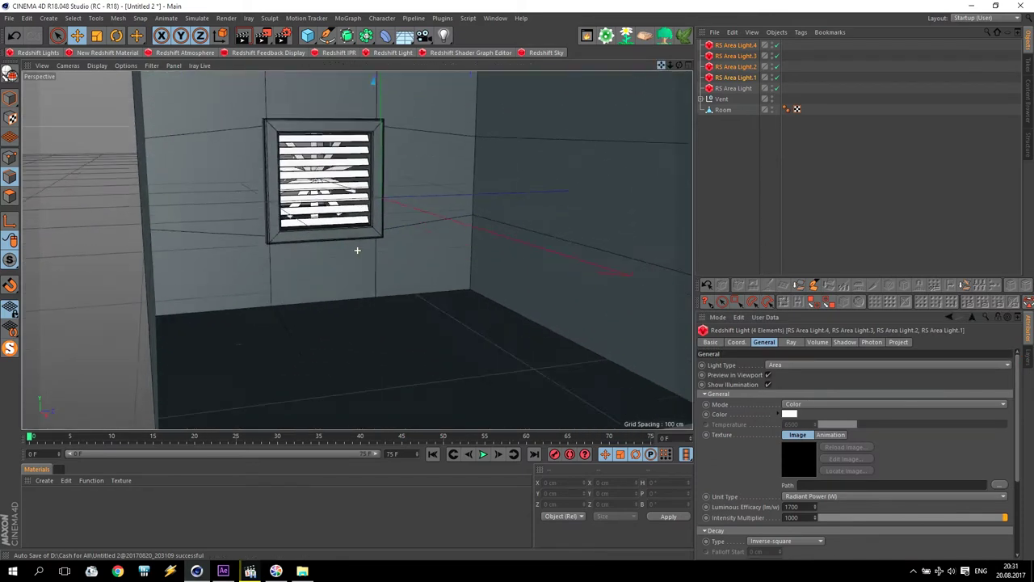
scroll(498, 194, "up", 2)
left_click_drag(661, 66, 676, 97)
left_click(285, 38)
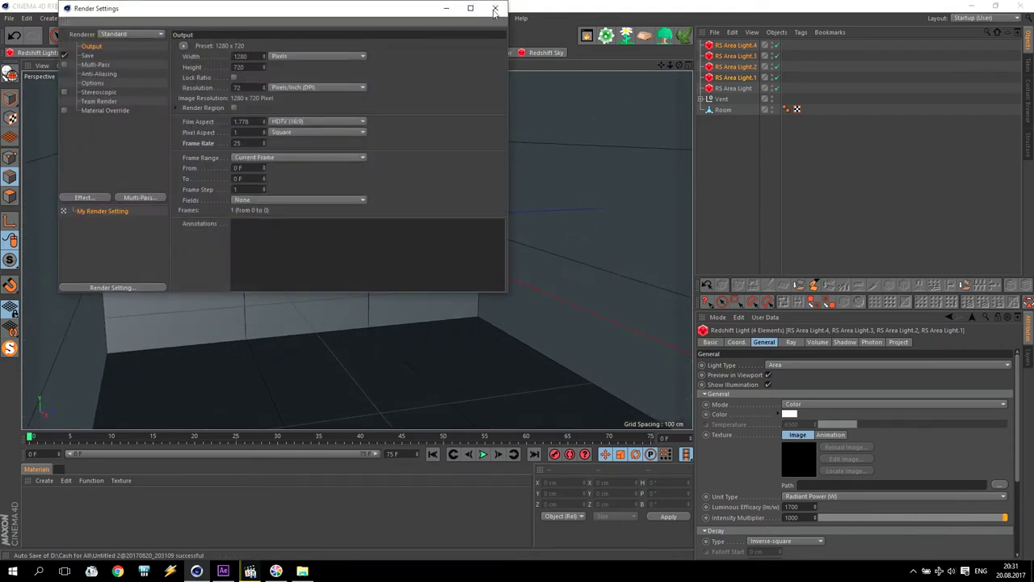
left_click(494, 10)
left_click(287, 37)
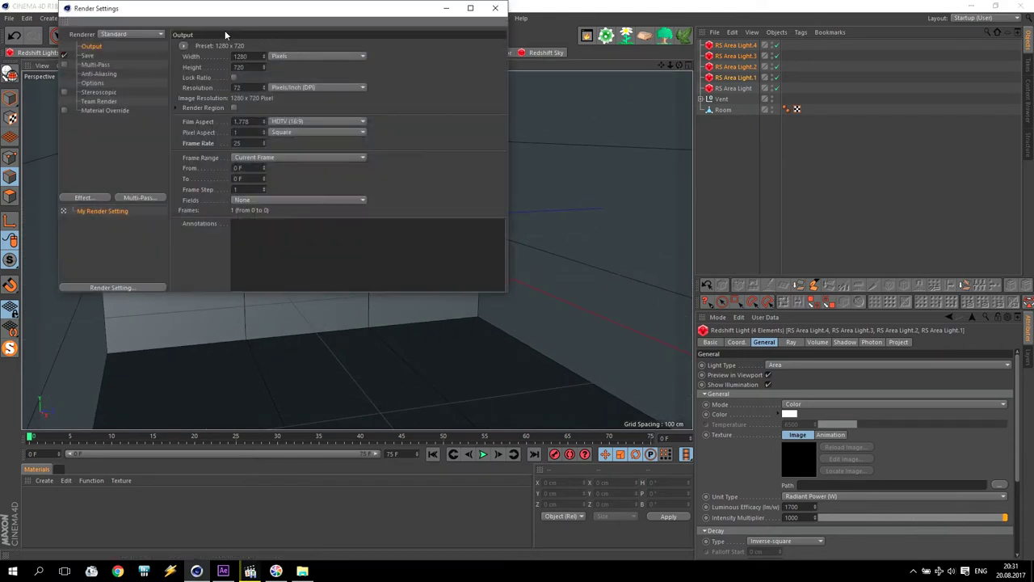
left_click(116, 36)
left_click(113, 84)
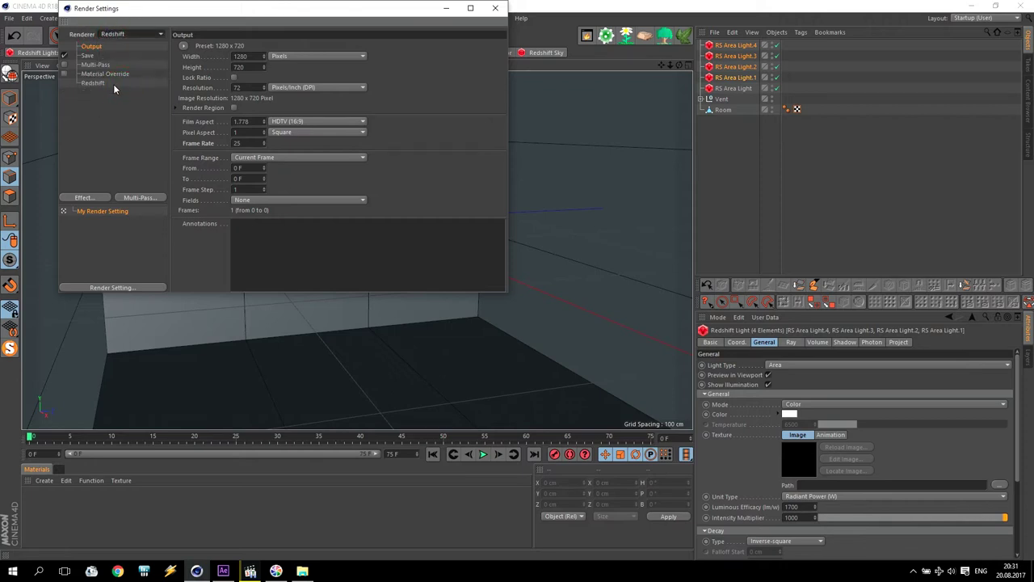
Set the Redshift bucket size to 256 and choose the bucket order in the render settings.
left_click(91, 84)
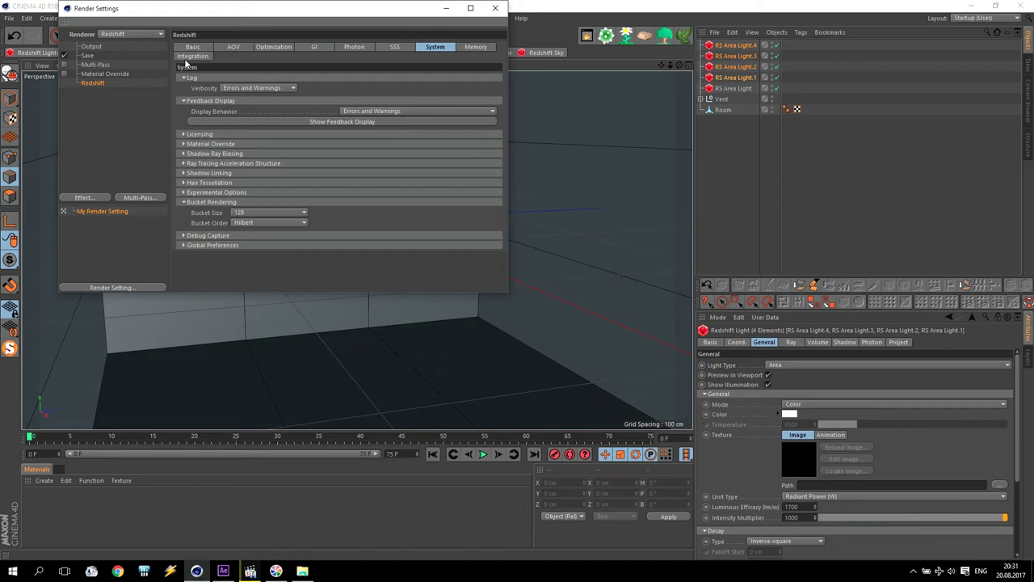
left_click(191, 47)
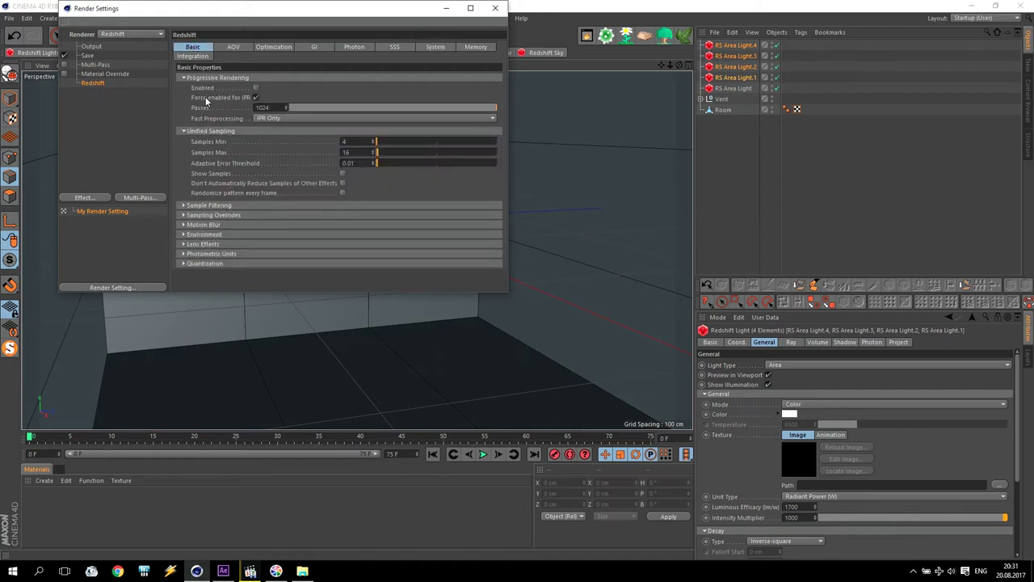
left_click(255, 98)
left_click(430, 47)
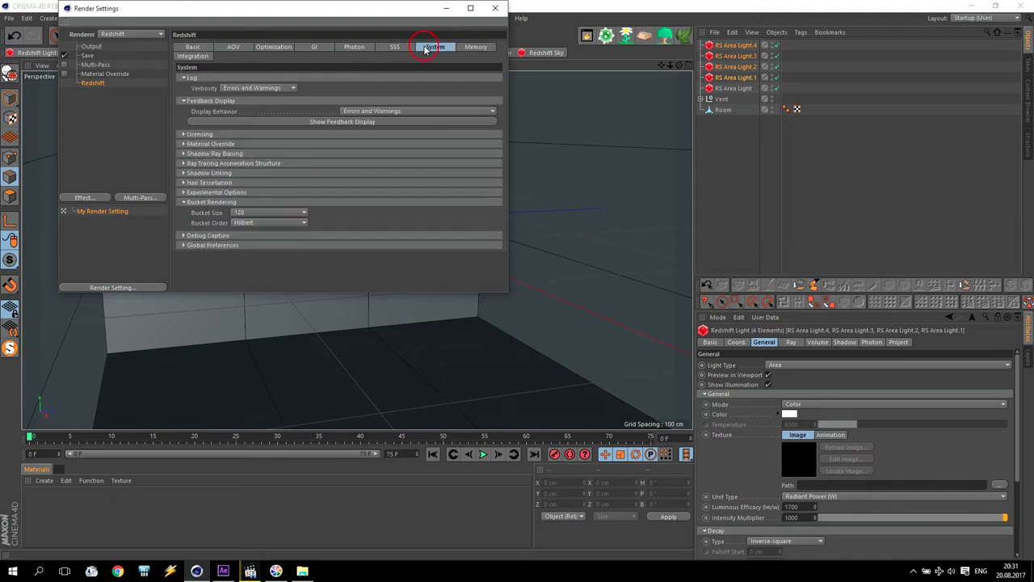
left_click(251, 213)
left_click(242, 240)
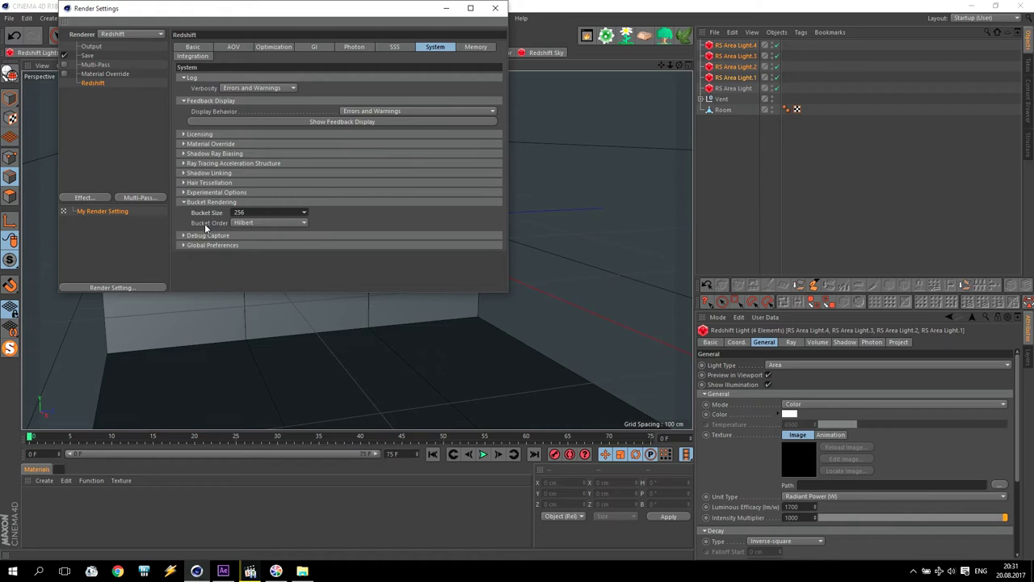
left_click(246, 225)
left_click(258, 240)
left_click(497, 9)
Render the room to the Picture Viewer, inspect the lighting and close the viewer.
left_click(212, 35)
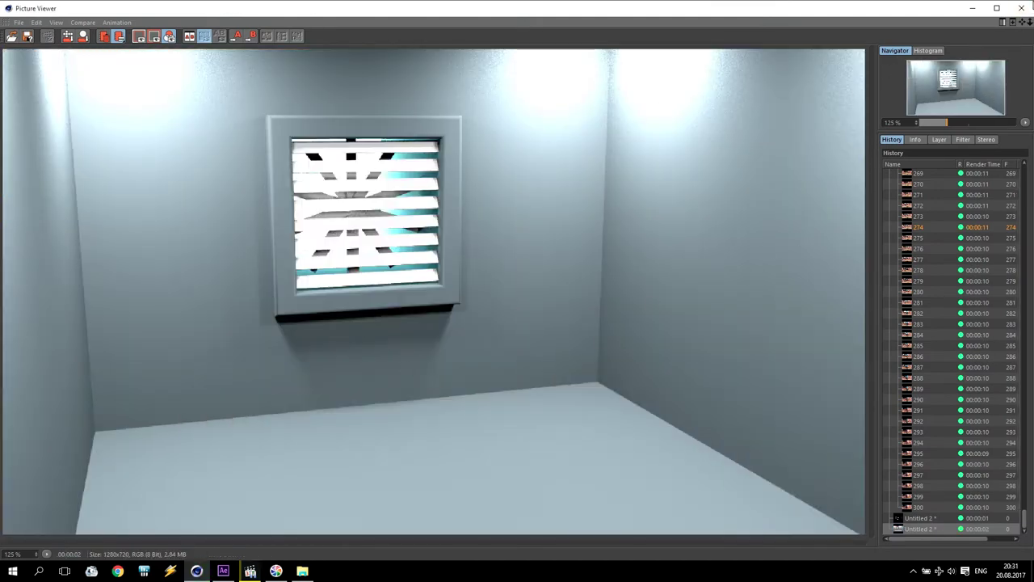
left_click(1021, 8)
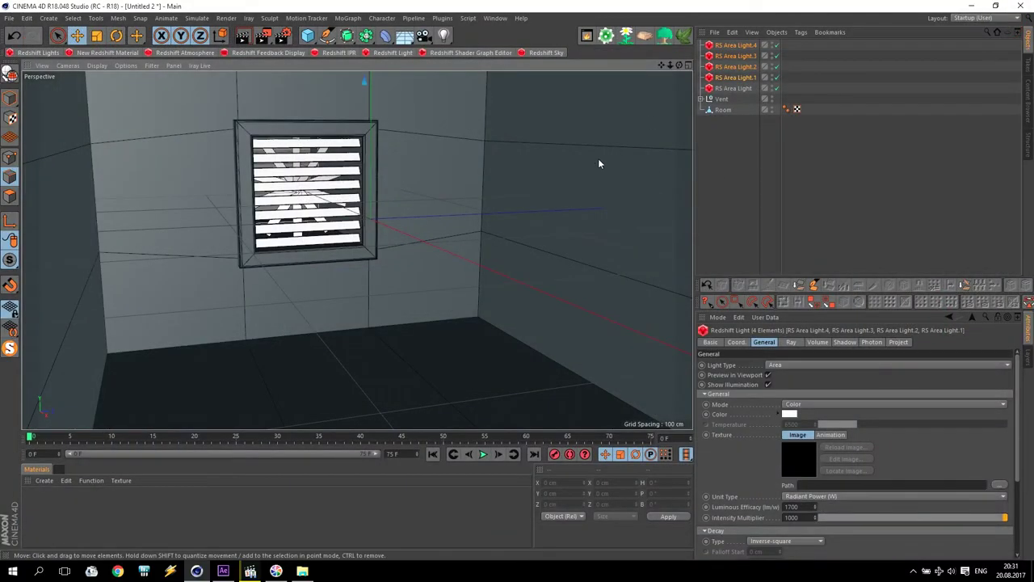
Group all five RS area lights under one null and name it "Ligts".
scroll(598, 163, "down", 8)
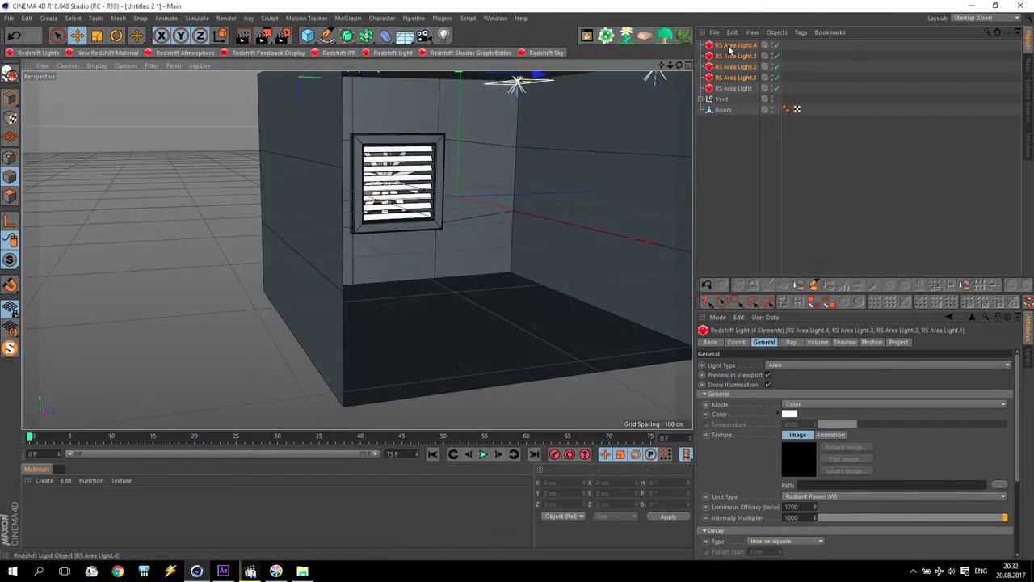
left_click(730, 46)
left_click(729, 90, "shift")
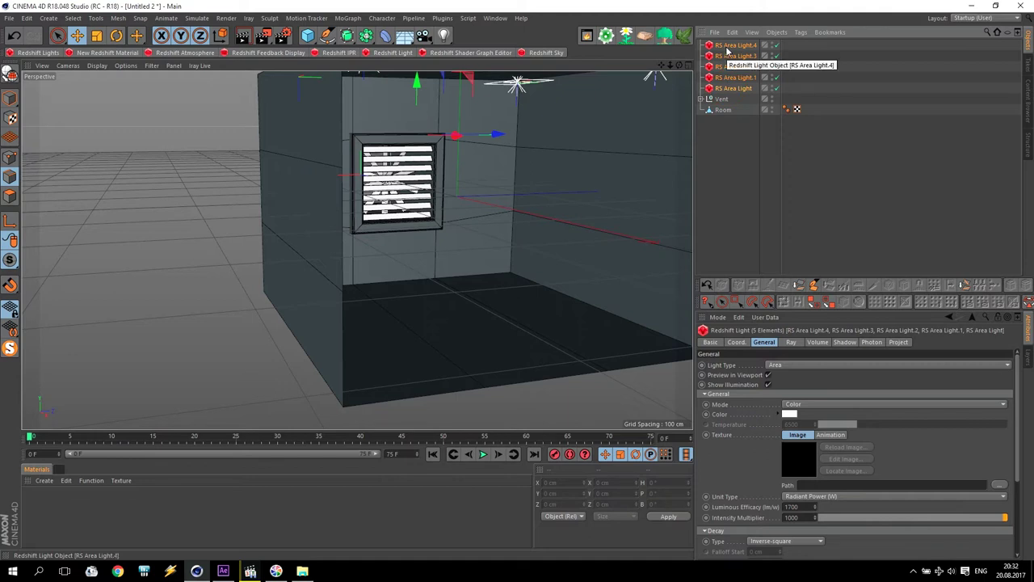
key("alt+g")
left_click(748, 105)
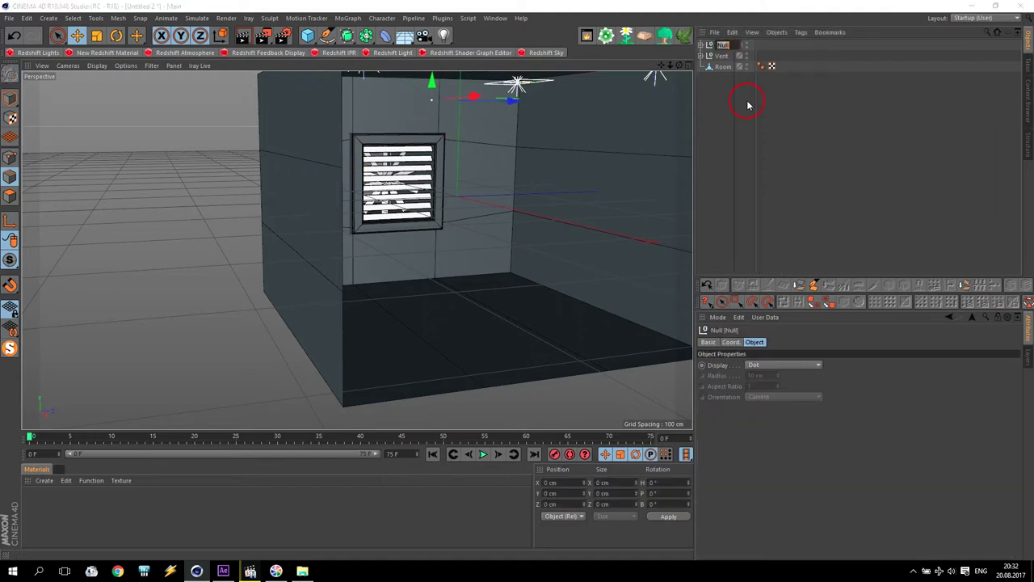
type("Ligts")
key("Return")
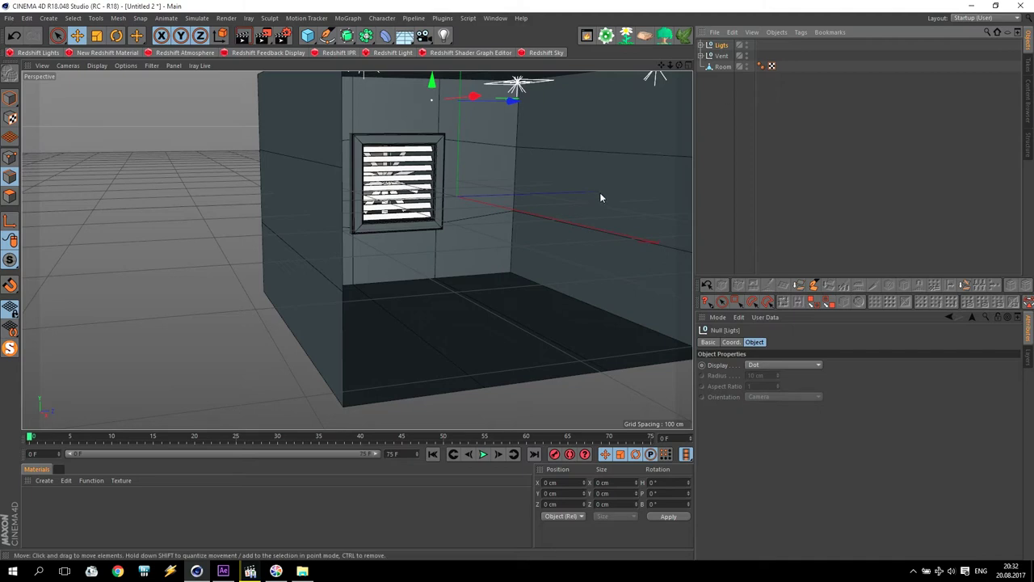
Add a cube primitive and size it as a flat slab, 60 cm in X, 5 cm in Y and 60 cm in Z.
scroll(585, 204, "up", 3)
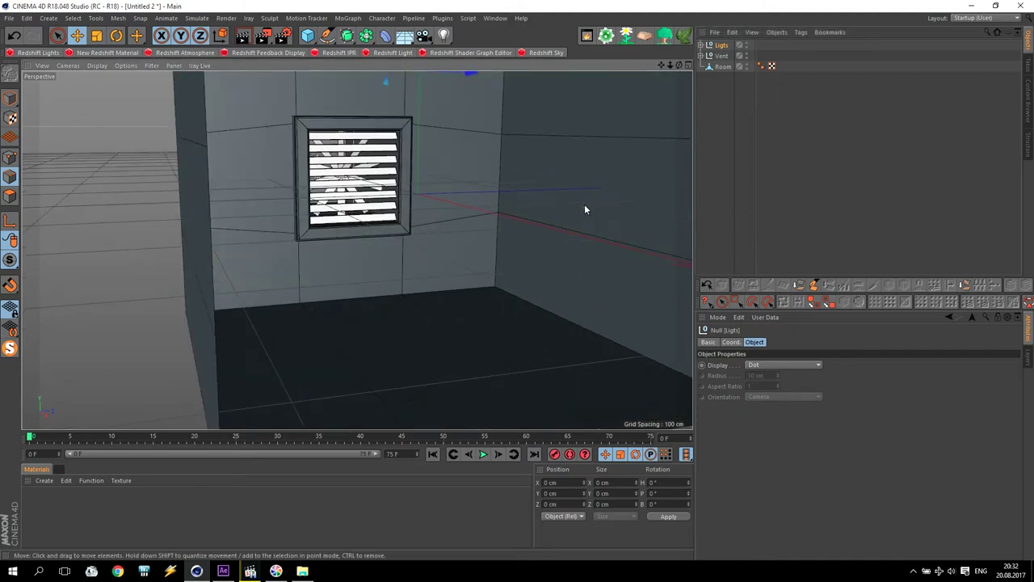
left_click(308, 36)
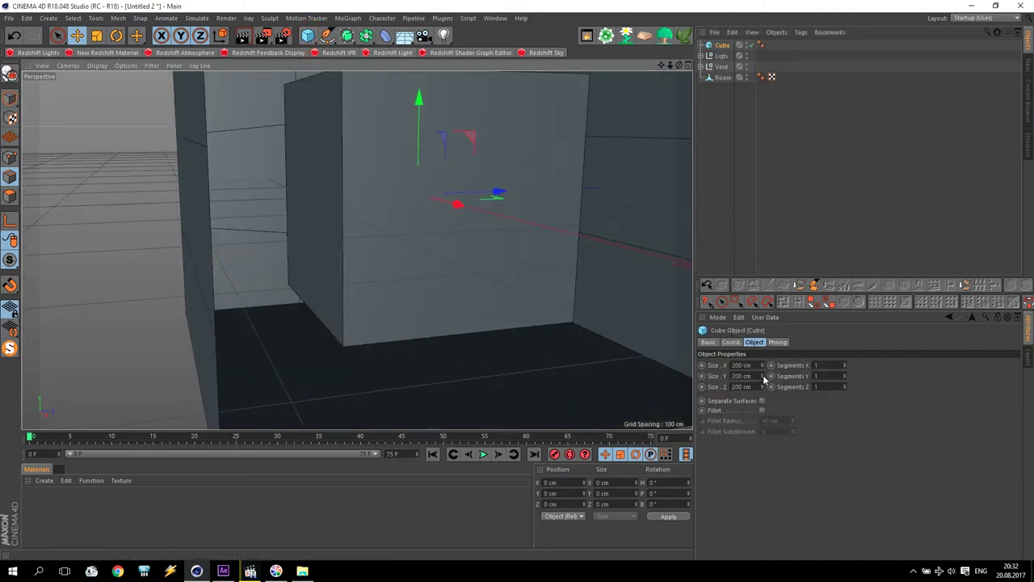
left_click_drag(755, 377, 653, 367)
type("5")
key("Return")
left_click_drag(755, 366, 654, 352)
type("6")
key("Return")
left_click_drag(755, 388, 702, 397)
type("60")
key("Return")
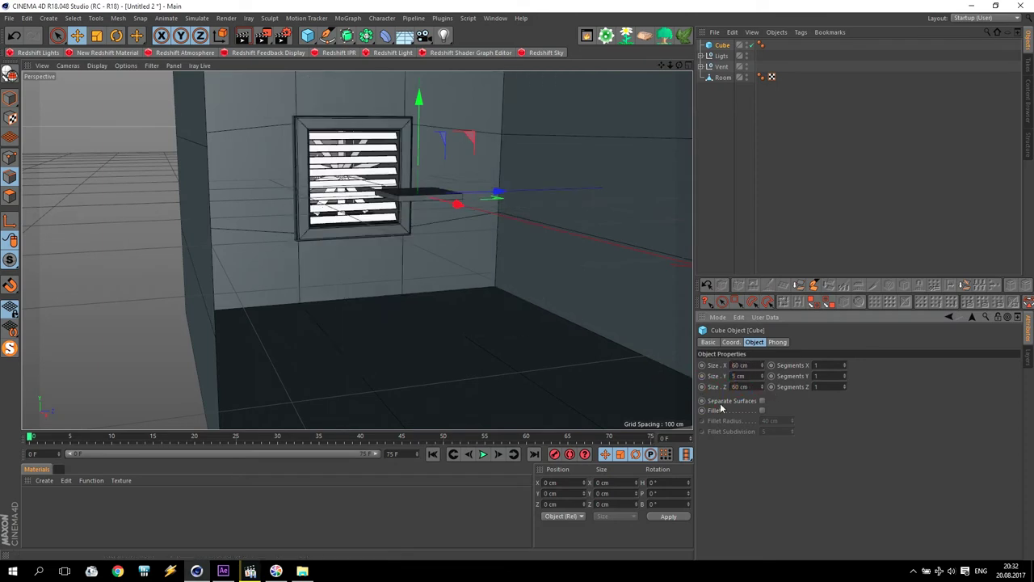
Enable the fillet on the slab's edges and set its radius to 1 cm.
scroll(646, 340, "up", 3)
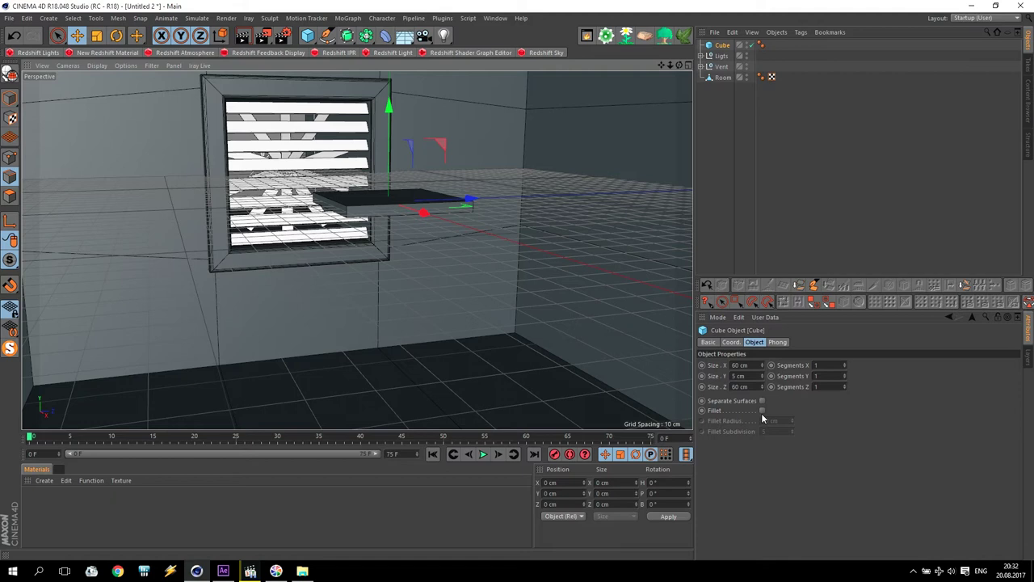
left_click(762, 411)
left_click_drag(782, 423, 721, 420)
type("2")
key("Return")
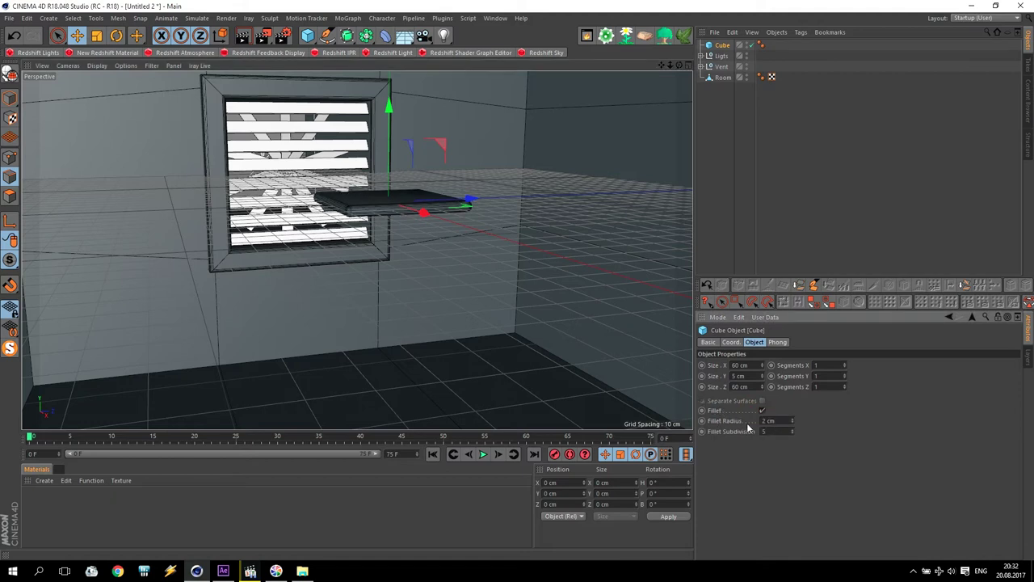
double_click(778, 420)
type("1")
key("Return")
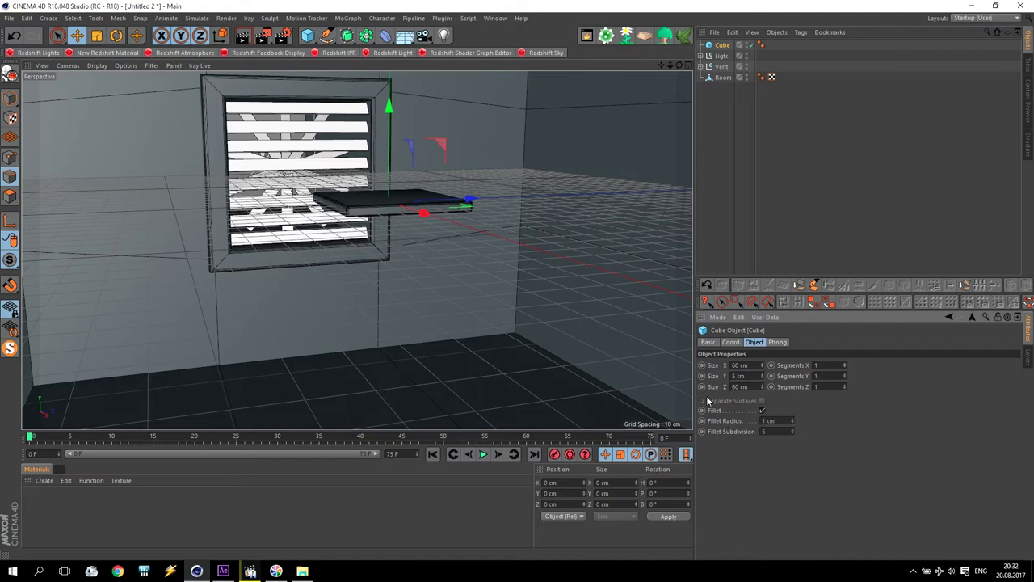
scroll(382, 200, "up", 5)
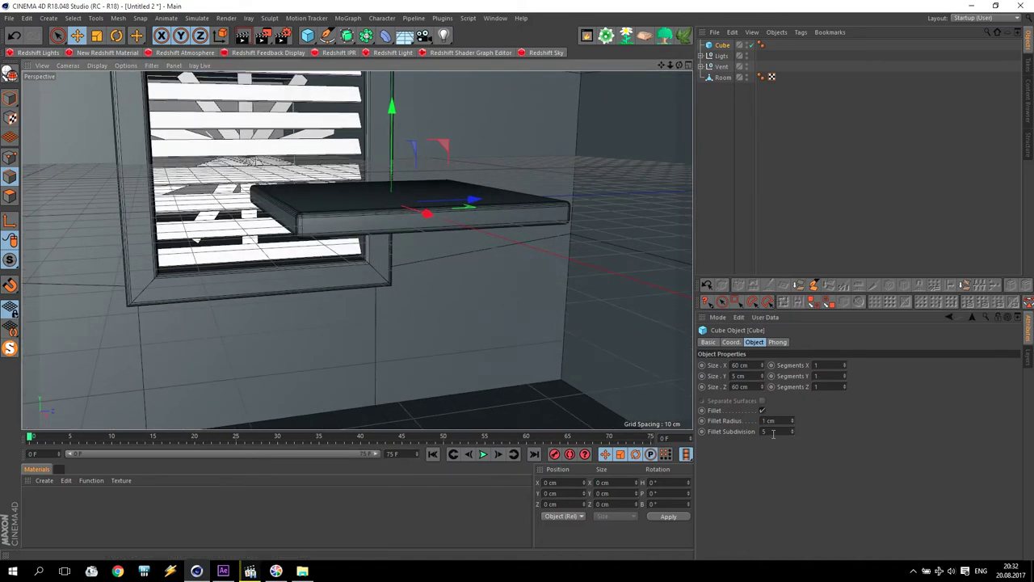
Select the Ligts, Vent and Room objects together, with all four views shown and Model mode active.
scroll(444, 294, "down", 8)
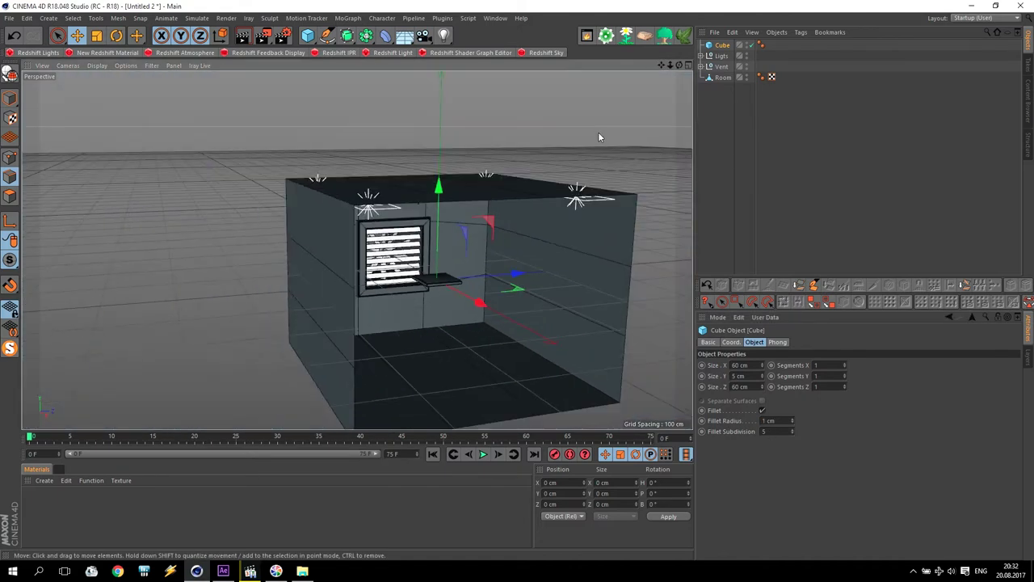
left_click(722, 56)
left_click(725, 79, "shift")
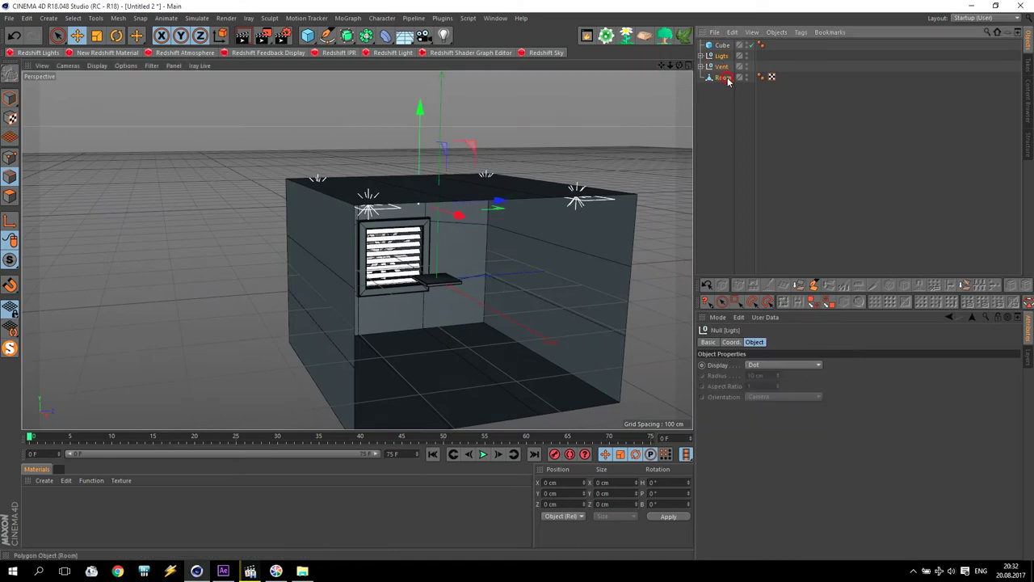
middle_click(330, 344)
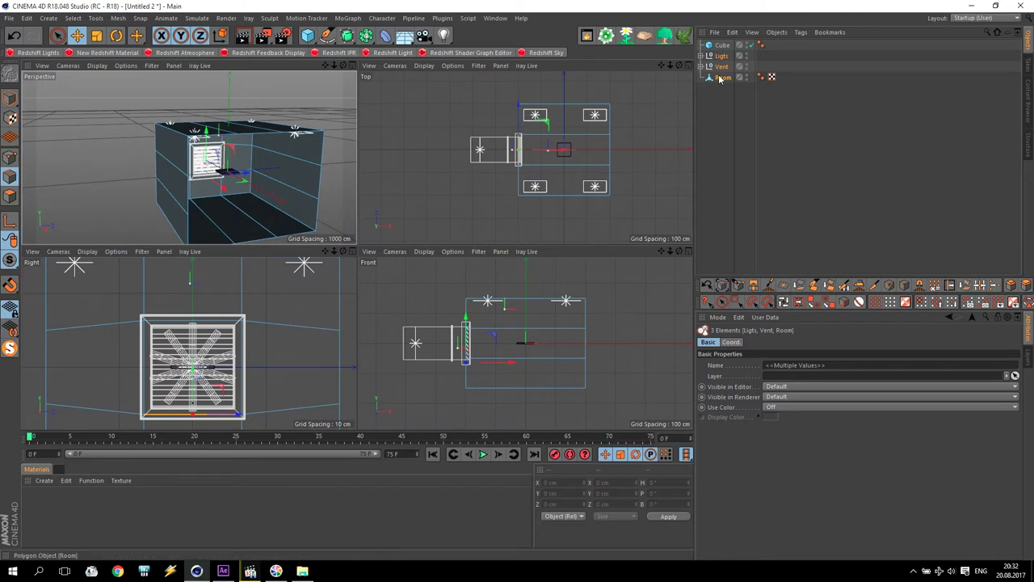
left_click(10, 98)
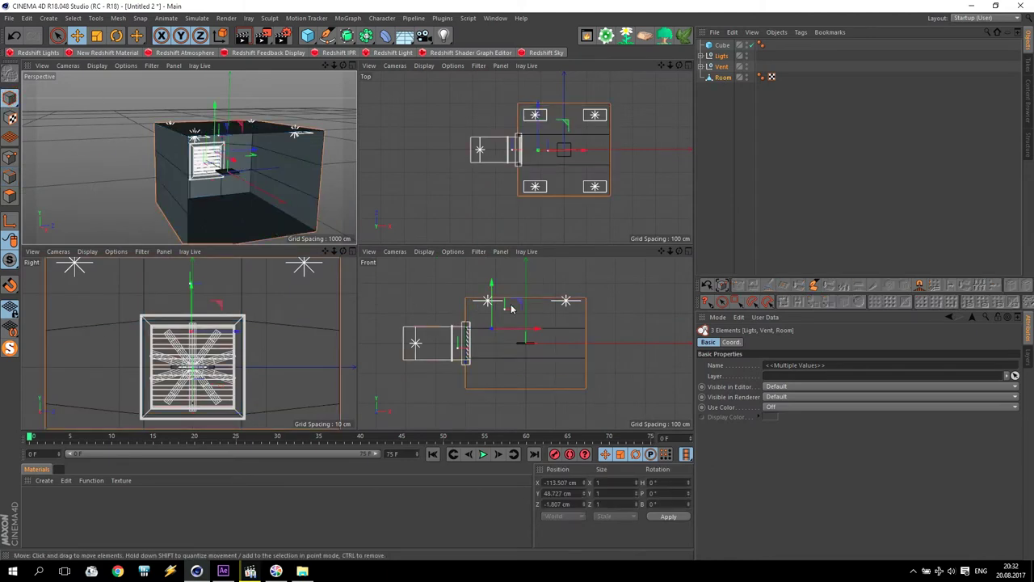
Try to raise the lights, vent and room freehand until the floor meets the slab, and undo the move.
left_click_drag(492, 307, 497, 266)
scroll(517, 319, "up", 4)
scroll(529, 376, "up", 1)
scroll(528, 372, "down", 3)
left_click_drag(482, 269, 484, 273)
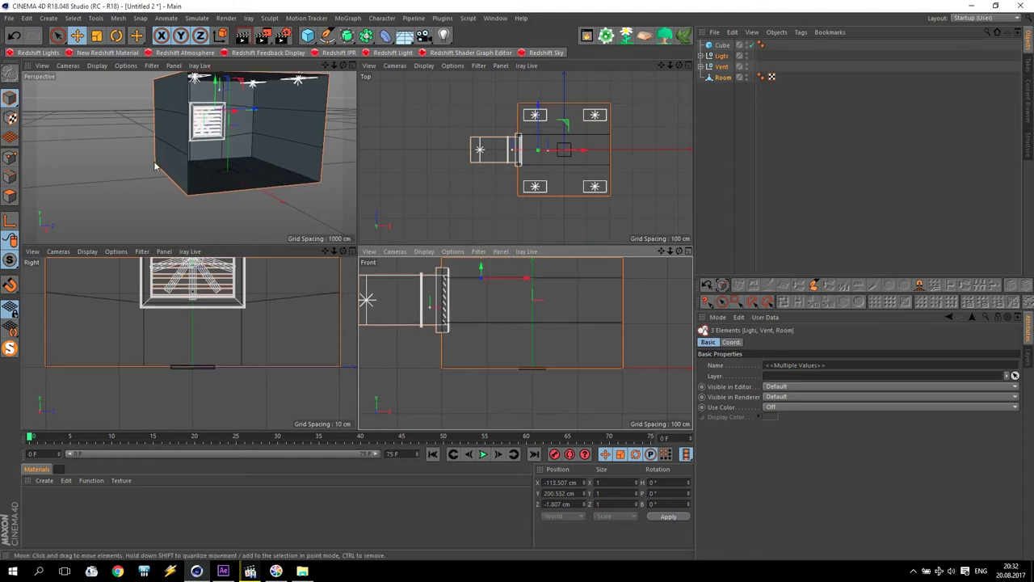
left_click(14, 35)
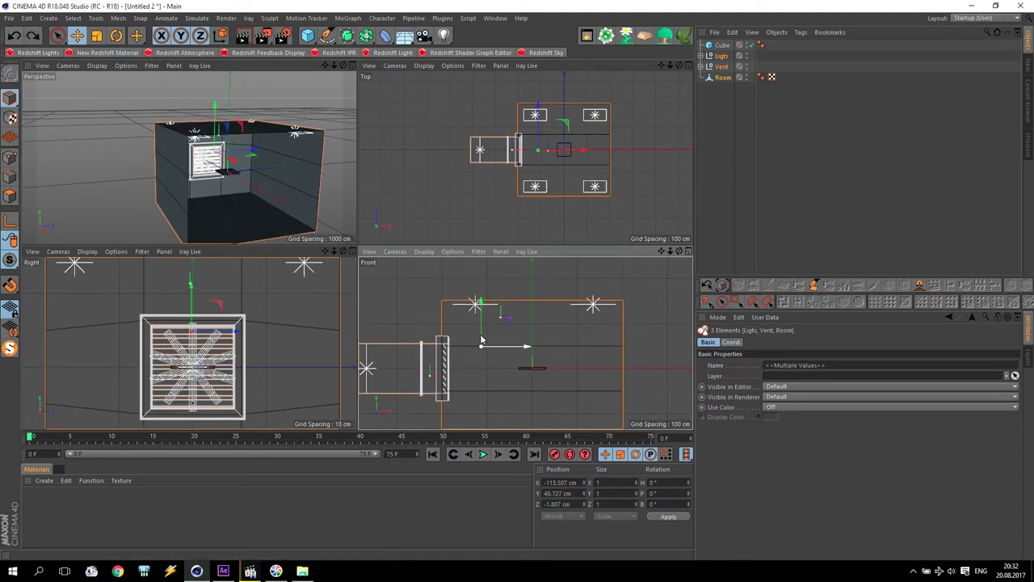
Raise the selected lights, vent and room by 150 cm in quantized steps.
left_click_drag(483, 338, 483, 270, "shift")
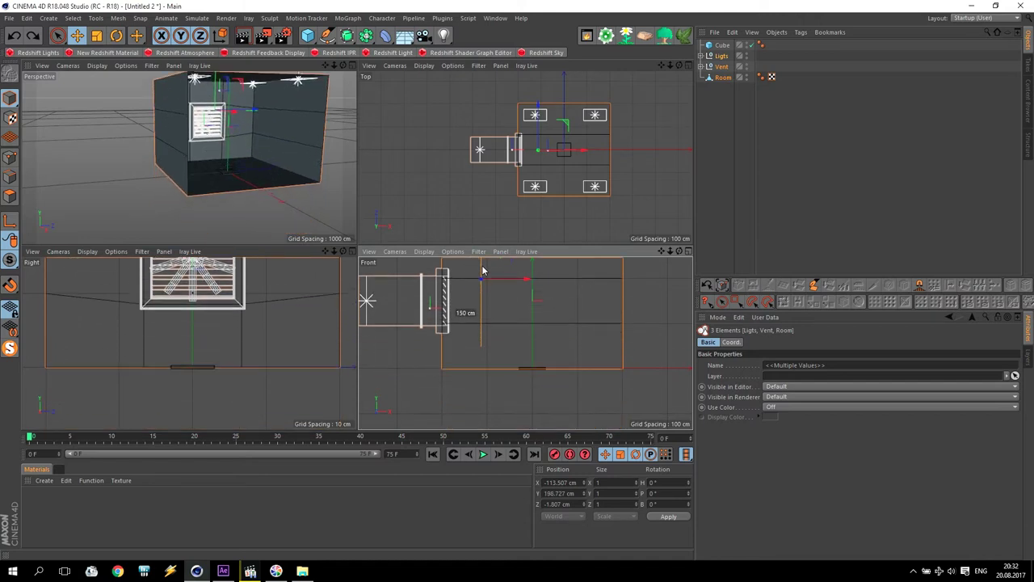
Lift the cube slab above the room's floor and set its Y position to 60 cm.
left_click(721, 46)
left_click_drag(533, 325, 534, 286)
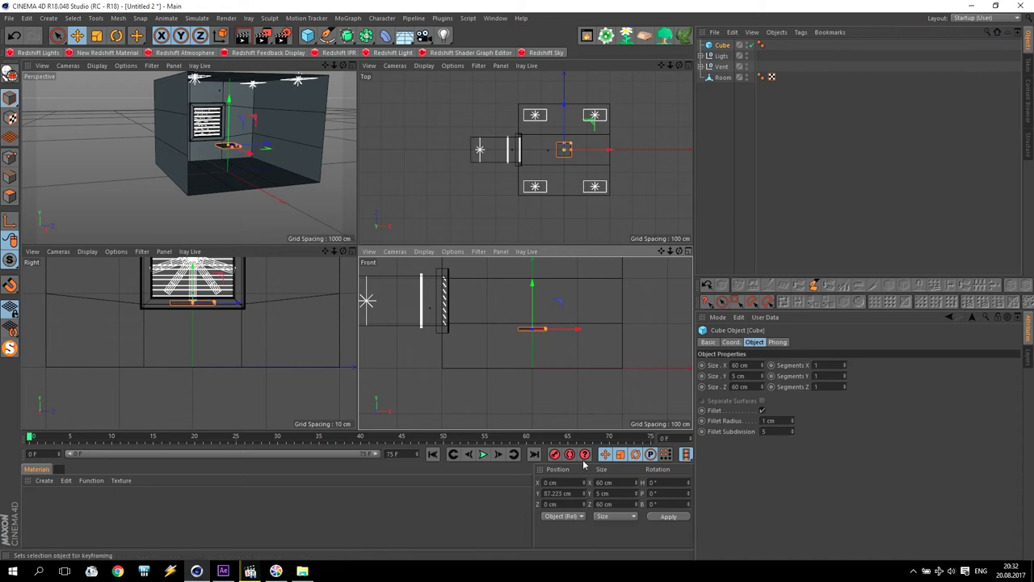
left_click_drag(577, 494, 471, 486)
type("60")
key("Return")
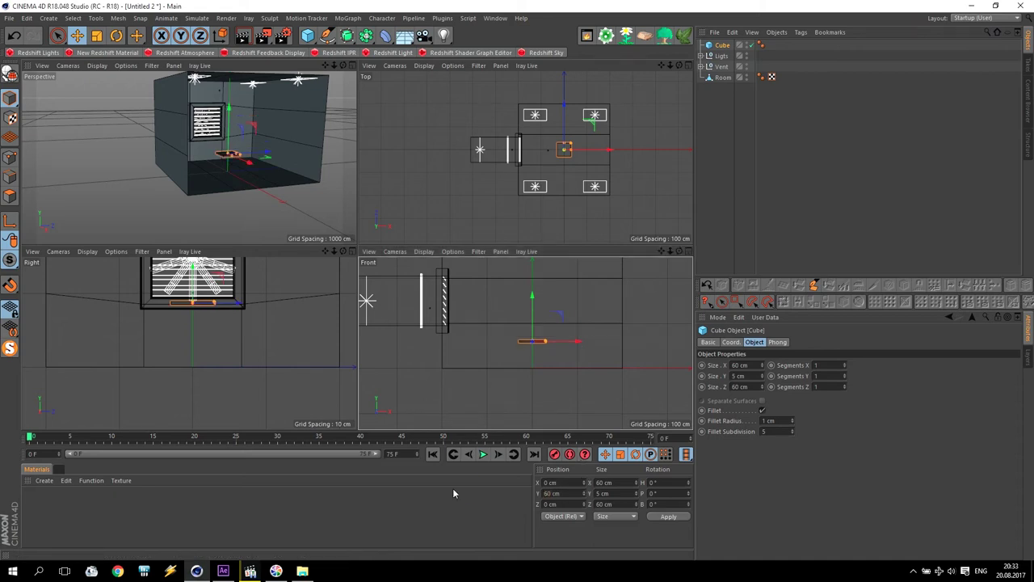
Frame the slab and the floor beneath it in the perspective view and add a Loft generator.
scroll(218, 149, "up", 8)
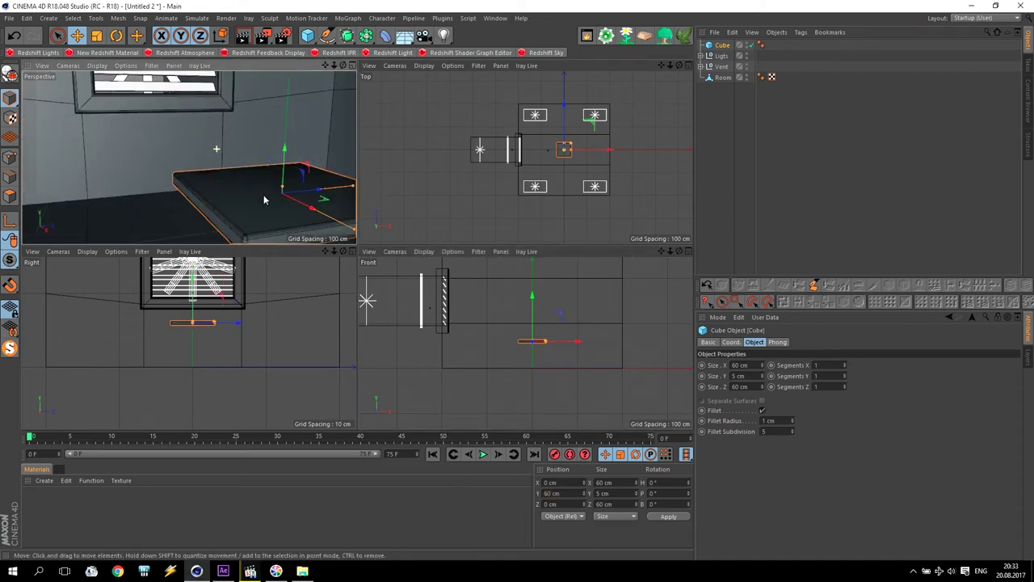
scroll(265, 199, "down", 1)
left_click_drag(324, 66, 202, 2)
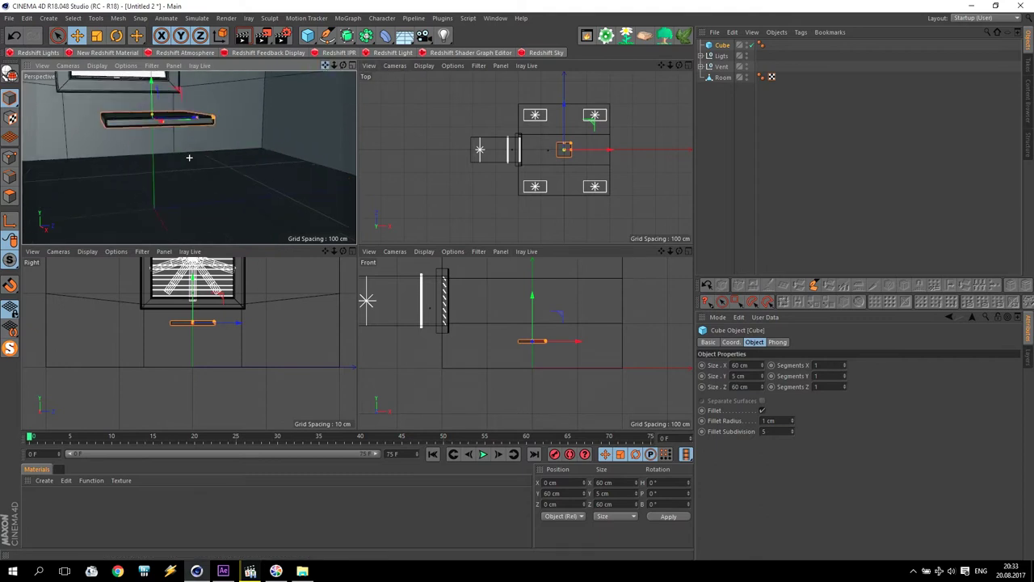
left_click(346, 38)
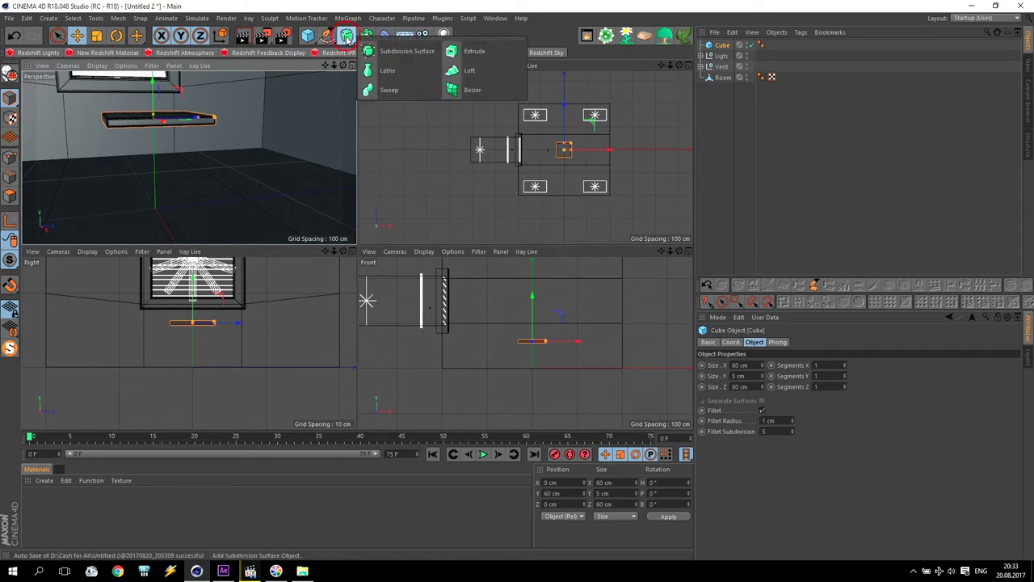
left_click(469, 71)
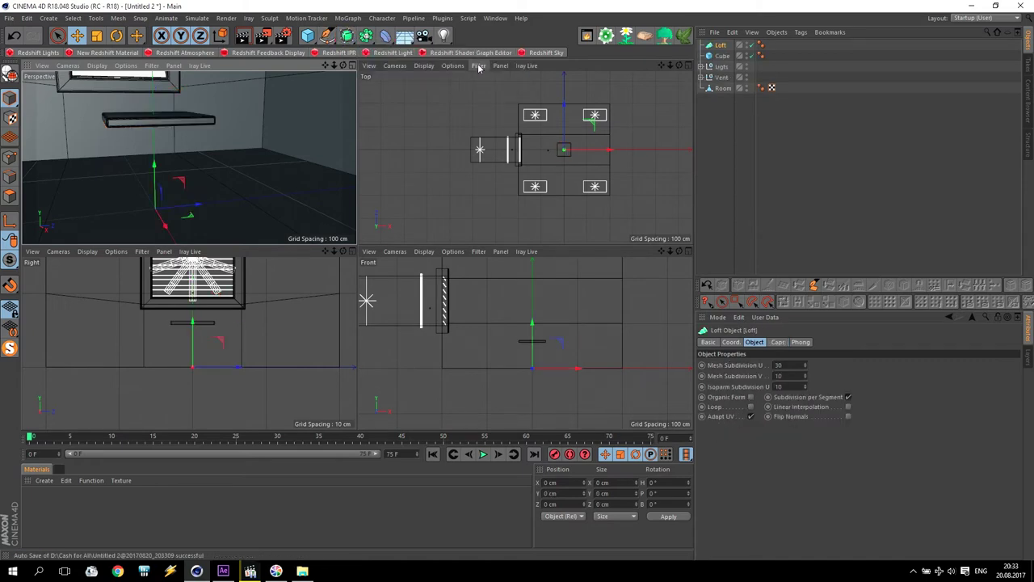
Add a circle spline beneath the slab, lying in the XZ plane with a radius of 18 cm.
left_click(327, 36)
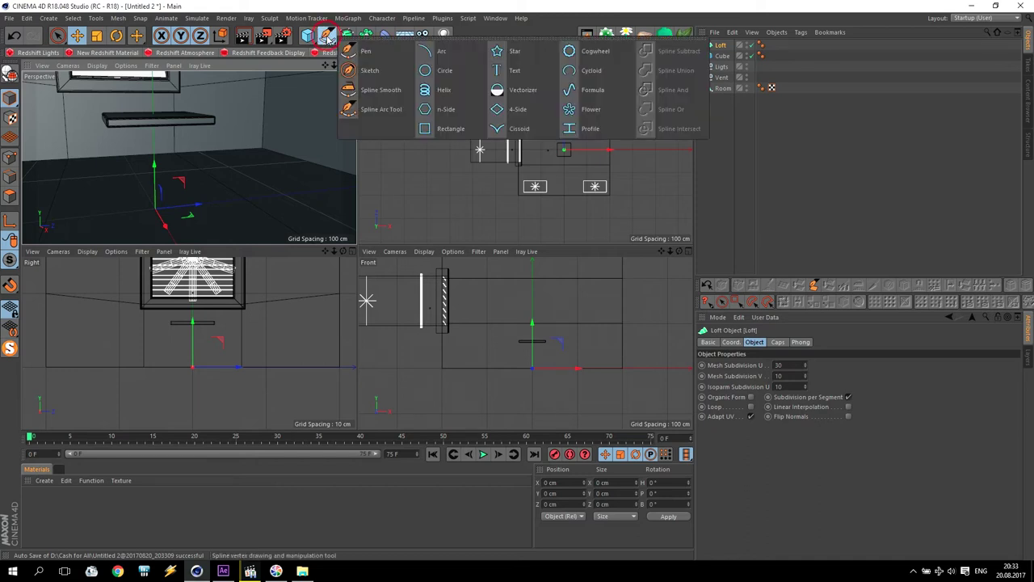
left_click(455, 74)
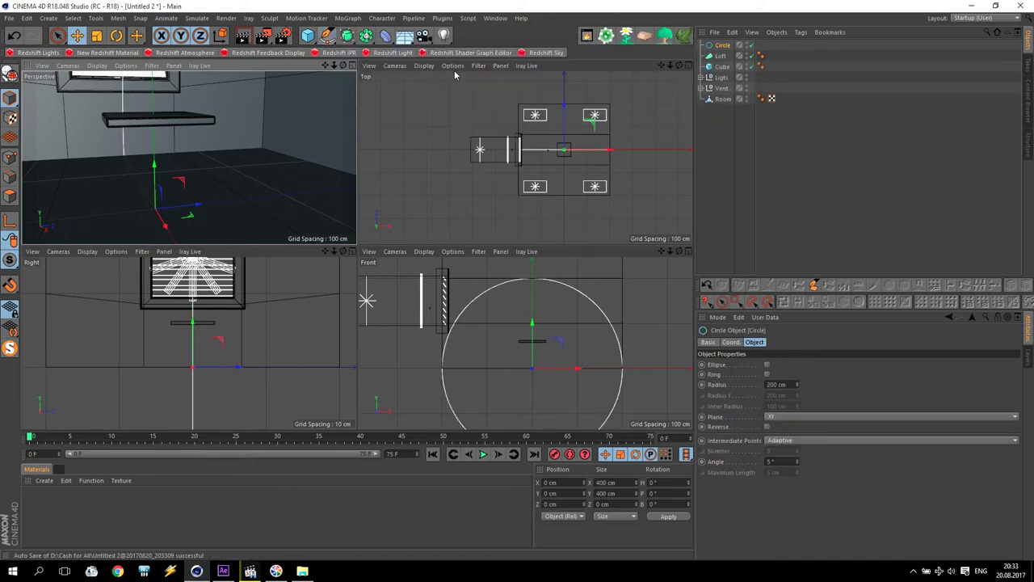
left_click(781, 415)
left_click(778, 449)
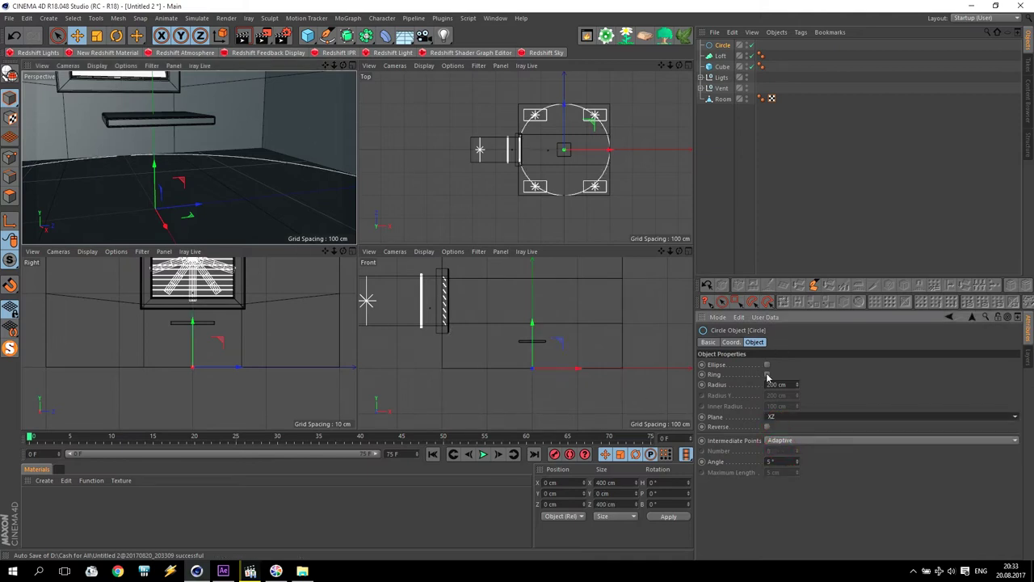
left_click_drag(796, 387, 796, 532)
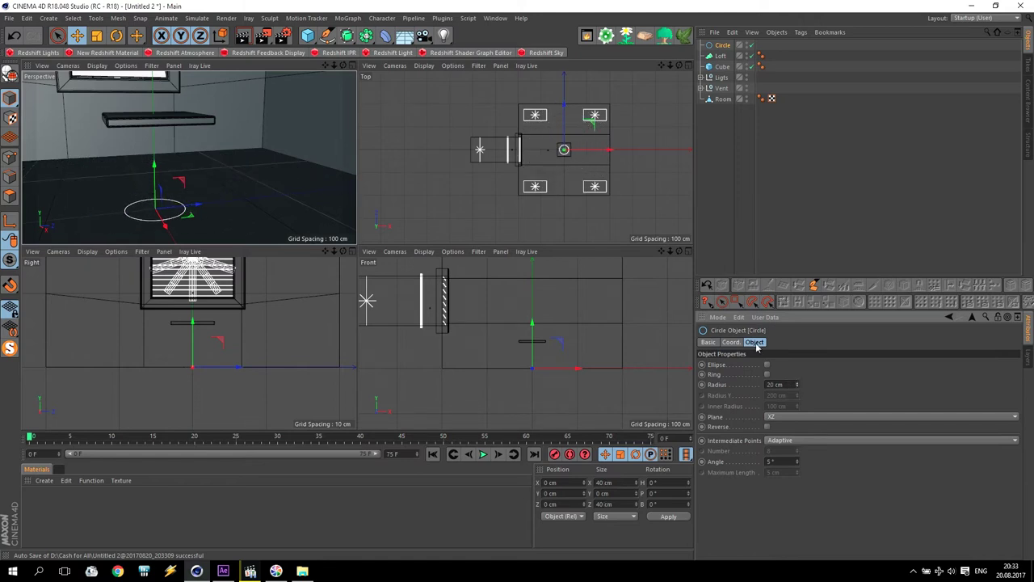
key("o")
left_click_drag(796, 386, 797, 394)
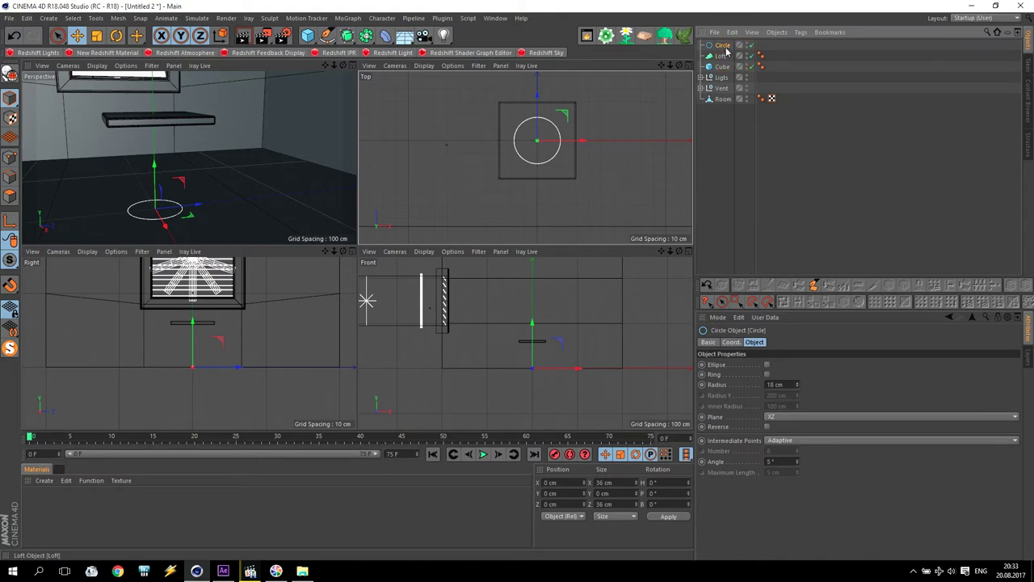
Nest the circle inside the Loft and make a copy raised to about Y 1.6 cm.
left_click_drag(724, 46, 725, 56)
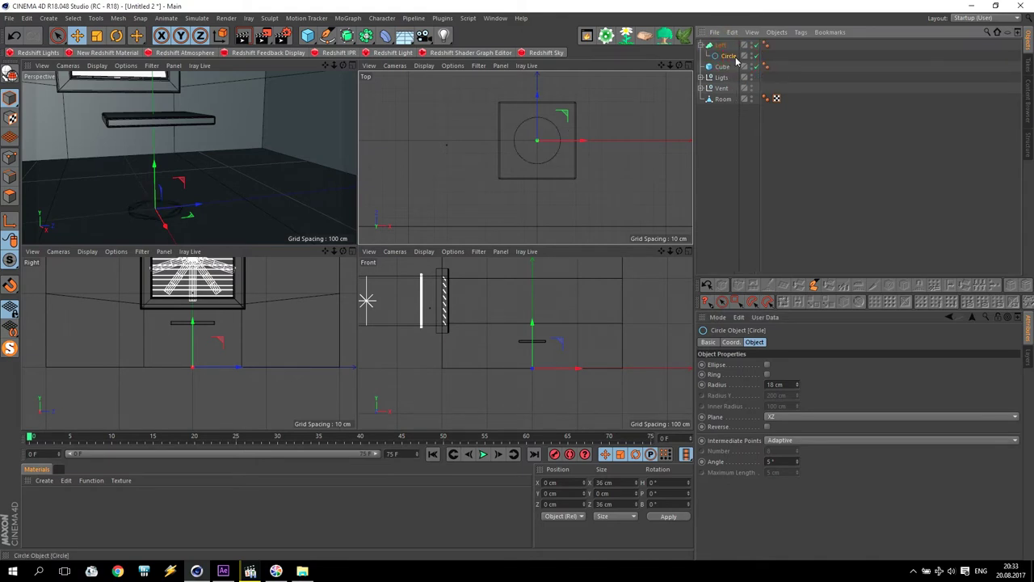
middle_click(228, 179)
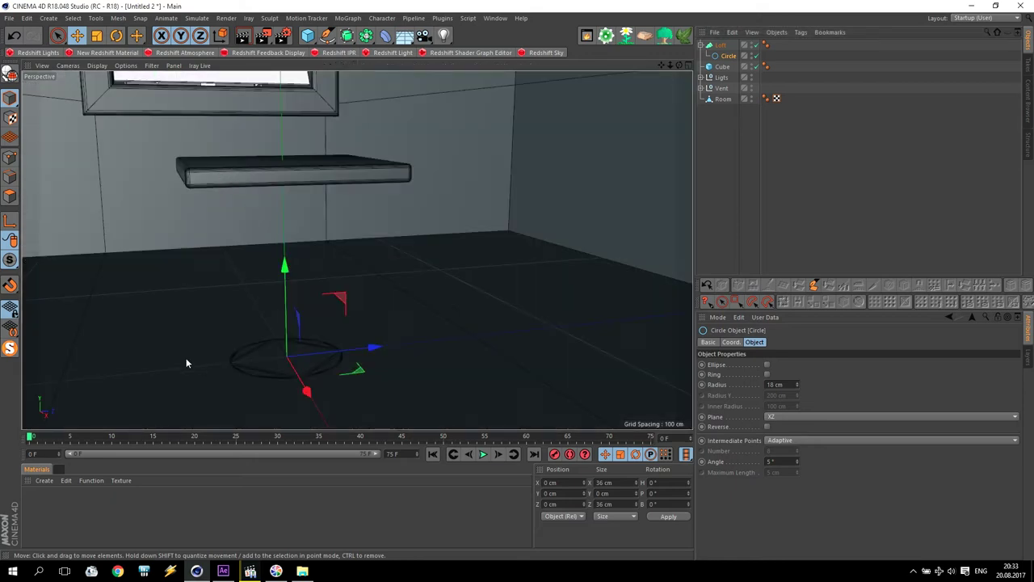
middle_click(309, 327)
middle_click(445, 364)
scroll(372, 287, "up", 2)
scroll(397, 305, "up", 1)
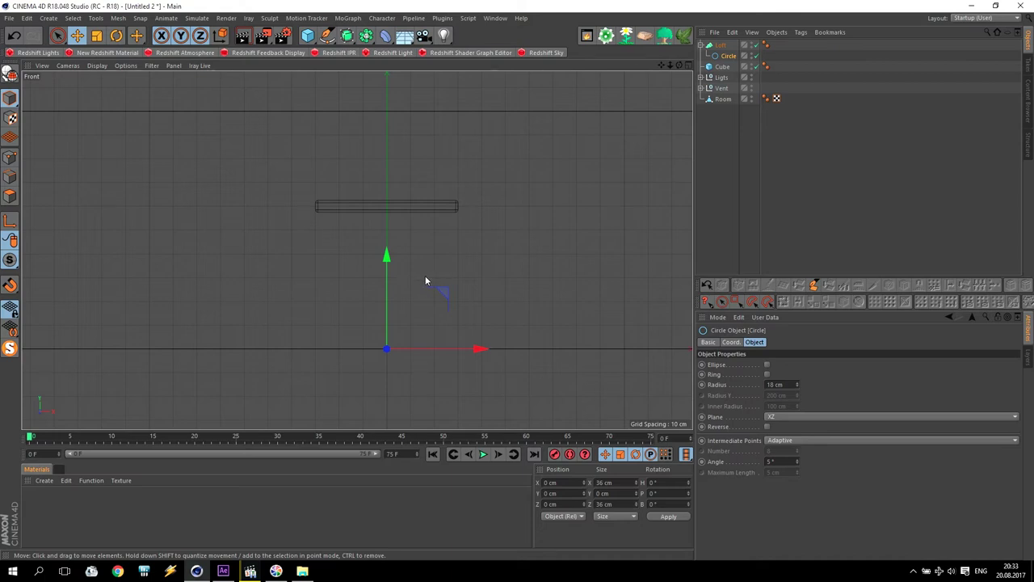
mouse_move(385, 286)
left_mouse_down()
mouse_move(389, 272)
mouse_move(398, 287)
left_mouse_up()
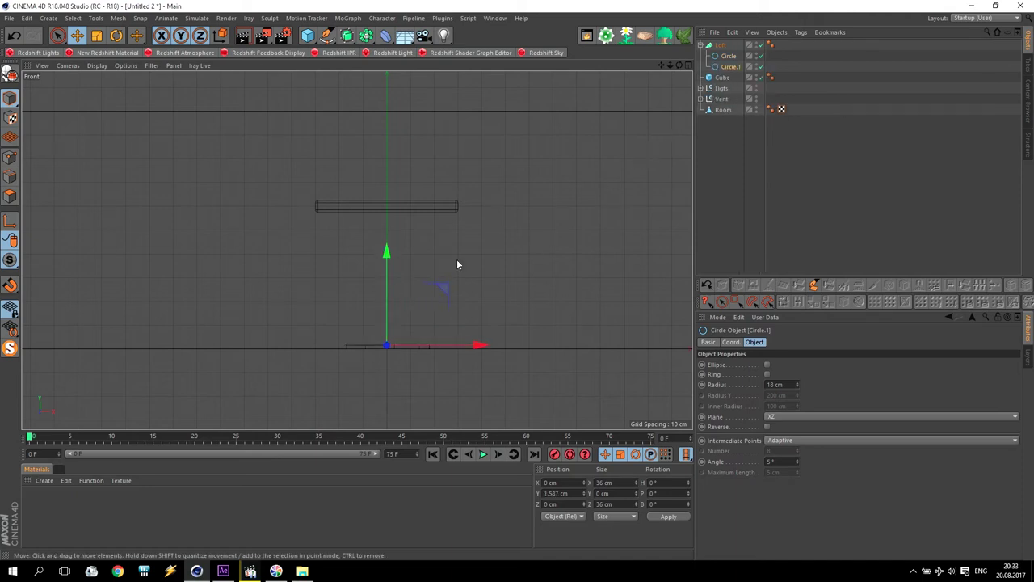
Copy the raised circle up to about Y 4.8 cm and set the copy's radius to 3 cm.
left_click_drag(390, 292, 388, 287, "ctrl")
left_click_drag(798, 386, 799, 404)
left_click(789, 383)
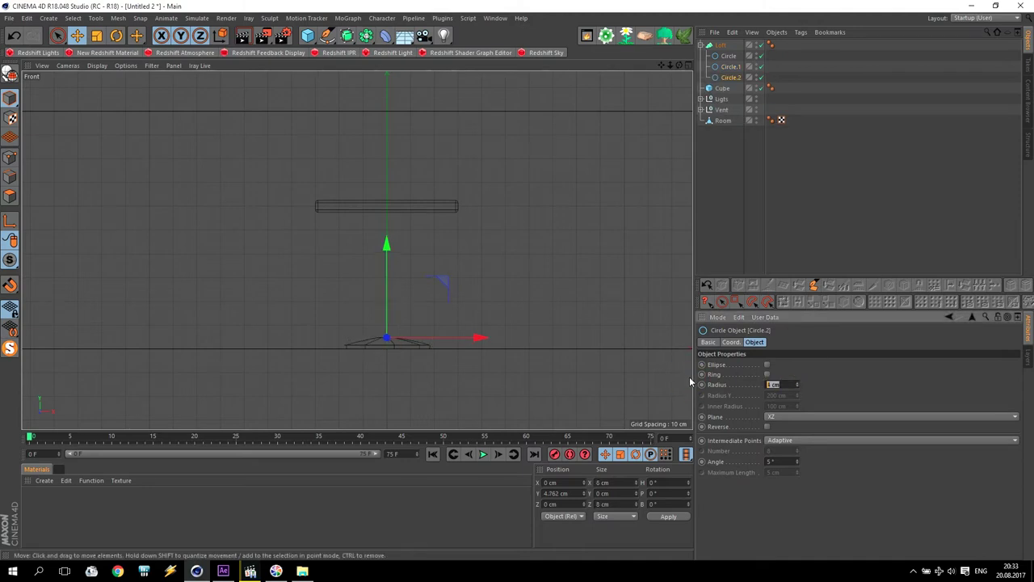
key("Return")
Stack two more copies of the 3 cm circle up to about Y 9.3 cm and set the uppermost one's radius to 6 cm.
middle_click(490, 326)
middle_click(149, 213)
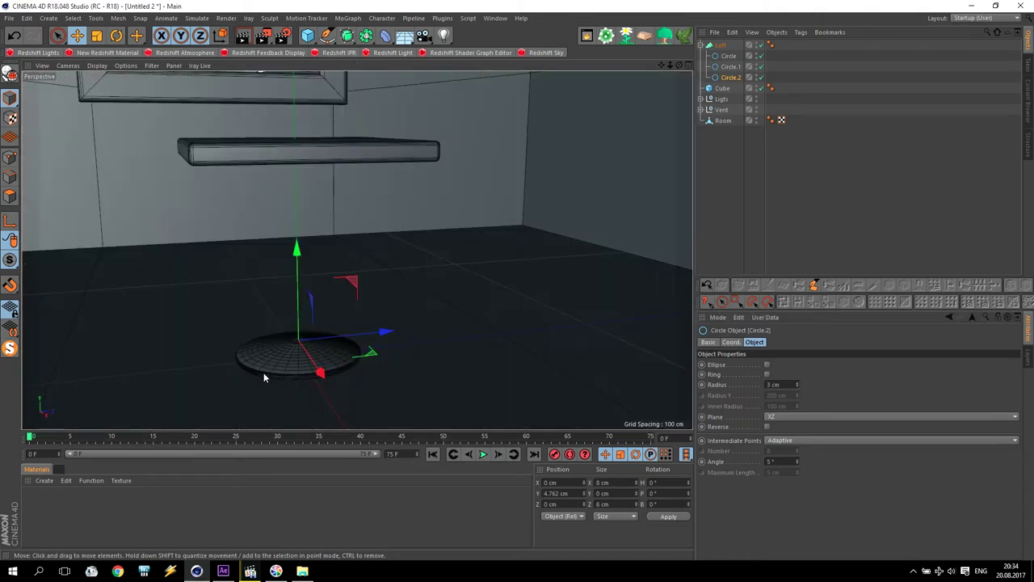
key("o")
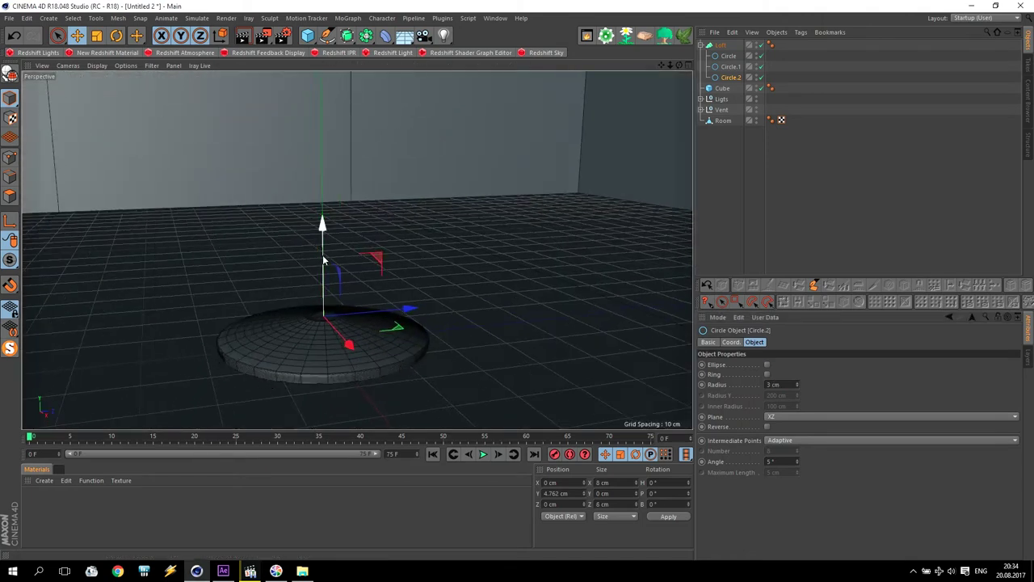
left_click_drag(323, 257, 326, 239)
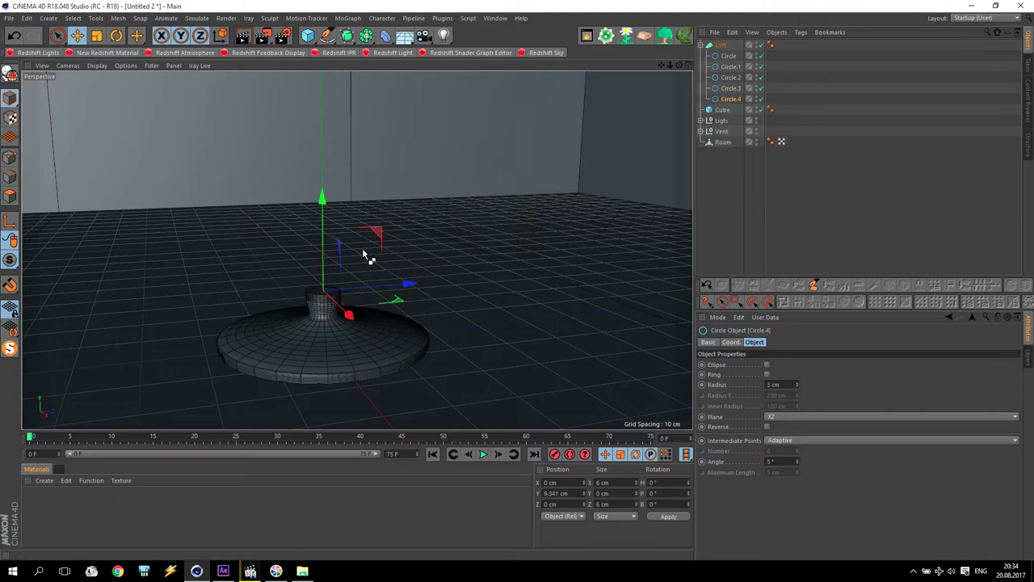
left_click(715, 379)
type("6")
key("Return")
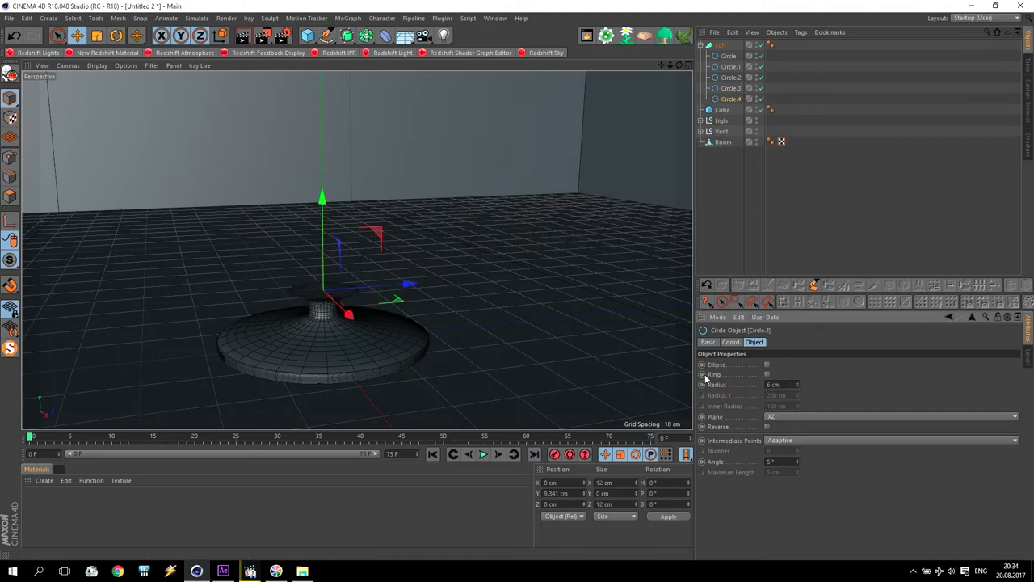
Continue the leg with copied circles of 3 cm radius, ending in a 6 cm radius circle at about Y 17.2 cm.
left_click_drag(329, 251, 331, 214, "ctrl")
left_click(714, 384)
type("3")
key("Return")
mouse_move(325, 217)
left_mouse_down("ctrl")
mouse_move(323, 208)
mouse_move(335, 208)
left_mouse_up("ctrl")
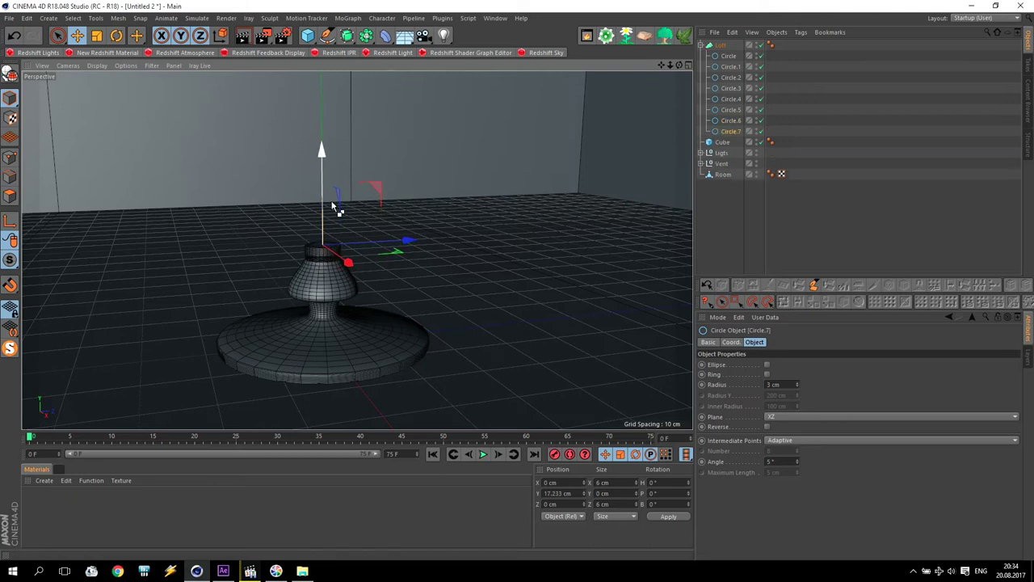
left_click_drag(790, 384, 674, 380)
type("6")
key("Return")
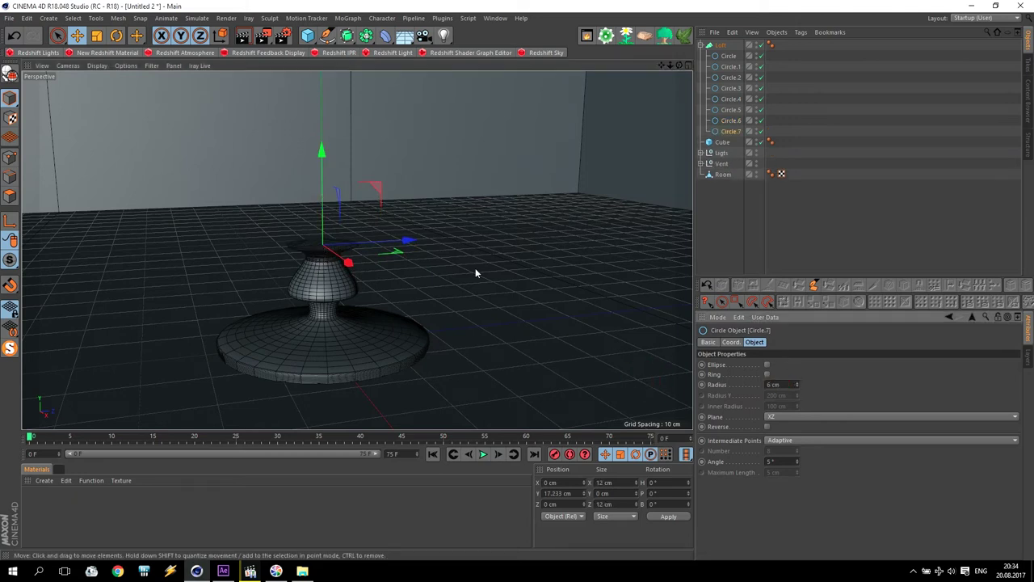
Copy the top circle up to about Y 27.4 cm with a 3 cm radius, and add a 6 cm radius copy just above.
left_click_drag(326, 197, 330, 129, "ctrl")
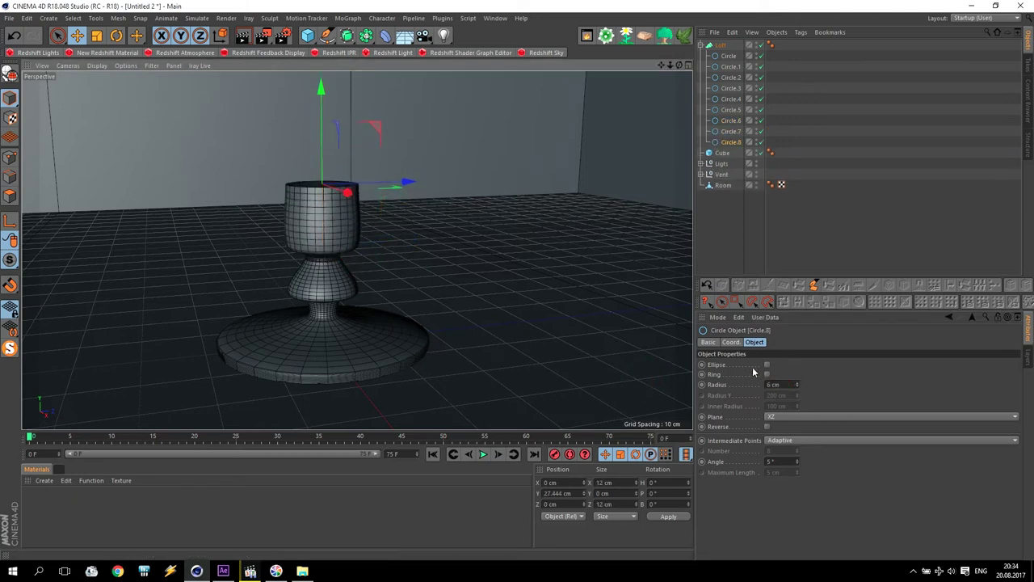
left_click_drag(793, 385, 643, 387)
type("3")
key("Return")
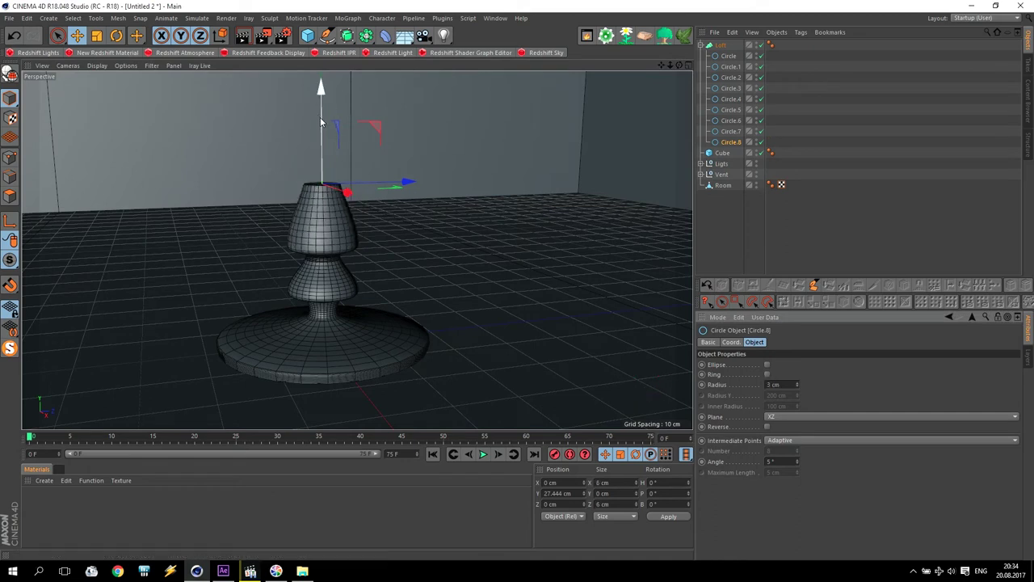
left_click_drag(323, 126, 322, 114, "ctrl")
left_click_drag(788, 385, 681, 382)
type("6")
key("Return")
Add another 3 cm radius circle copy higher up, and a 6 cm radius copy above it at about Y 40 cm.
left_click_drag(325, 144, 320, 94, "ctrl")
left_click_drag(792, 385, 647, 369)
type("3")
key("Return")
left_click_drag(320, 104, 321, 77, "ctrl")
left_click(704, 385)
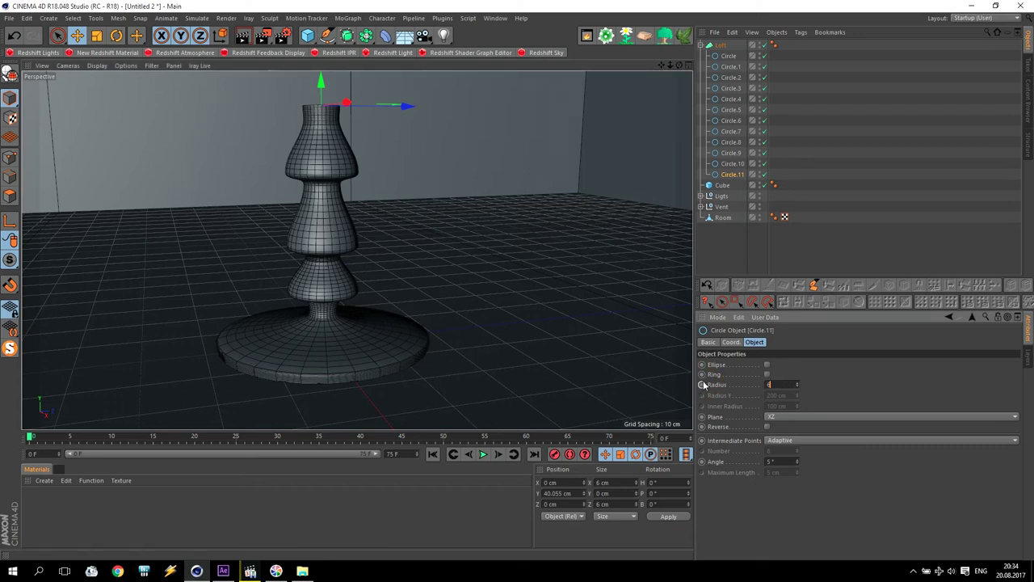
type("6")
key("Return")
Copy the top circle twice up to the slab, set the uppermost radius to 3 cm and raise it to about Y 57.5 cm.
left_click_drag(659, 65, 660, 67)
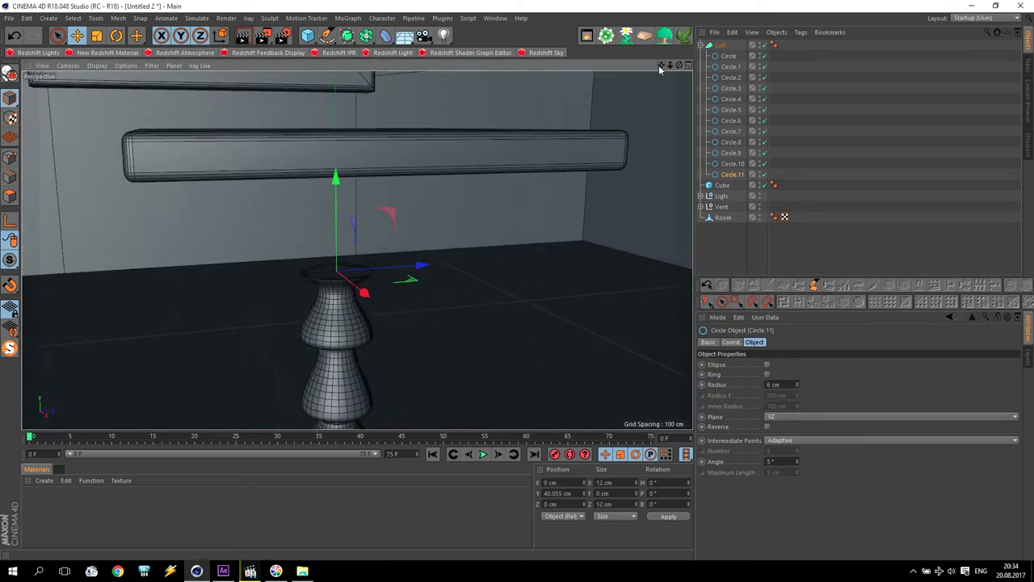
left_click_drag(334, 223, 340, 142, "ctrl")
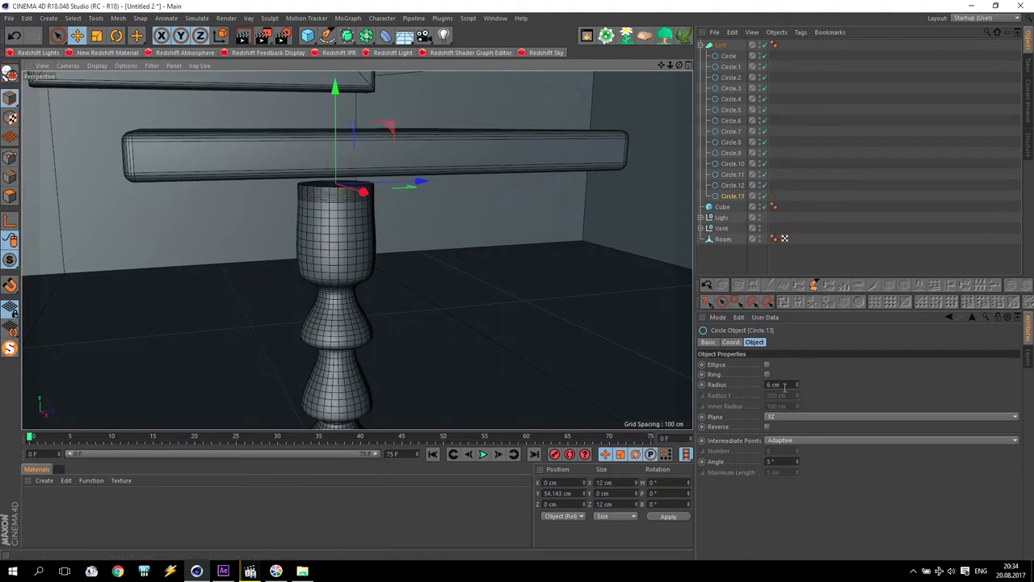
left_click_drag(785, 387, 720, 379)
type("3")
key("Return")
left_click_drag(334, 147, 336, 128, "ctrl")
Reposition individual circles vertically to smooth the leg's profile, raising Circle.4 to about Y 11.8 cm.
left_click_drag(409, 219, 327, 420, "alt")
scroll(325, 415, "up", 5)
left_click(734, 68)
left_click(730, 109)
left_click(731, 120)
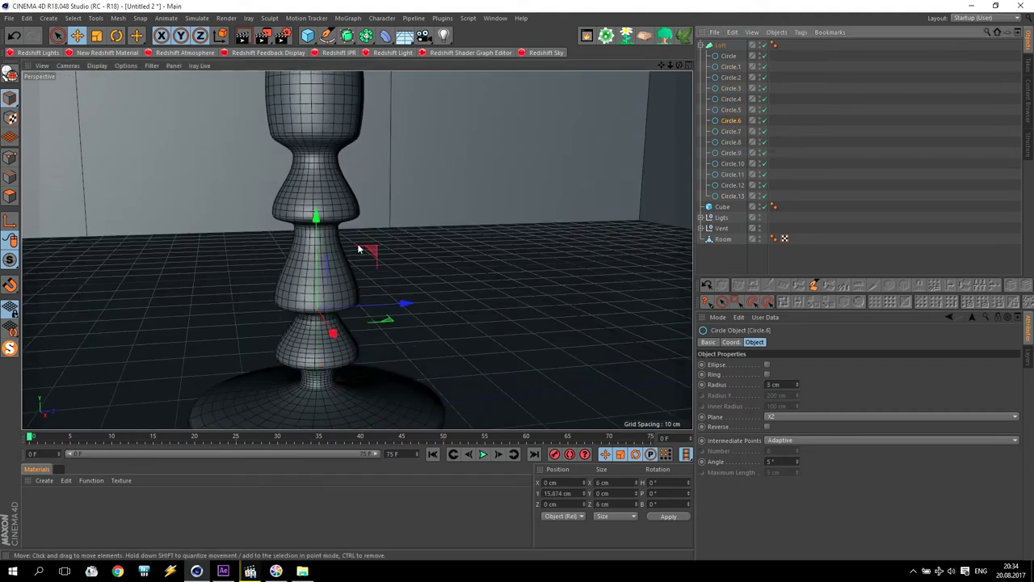
left_click_drag(319, 264, 321, 285)
left_click(730, 132)
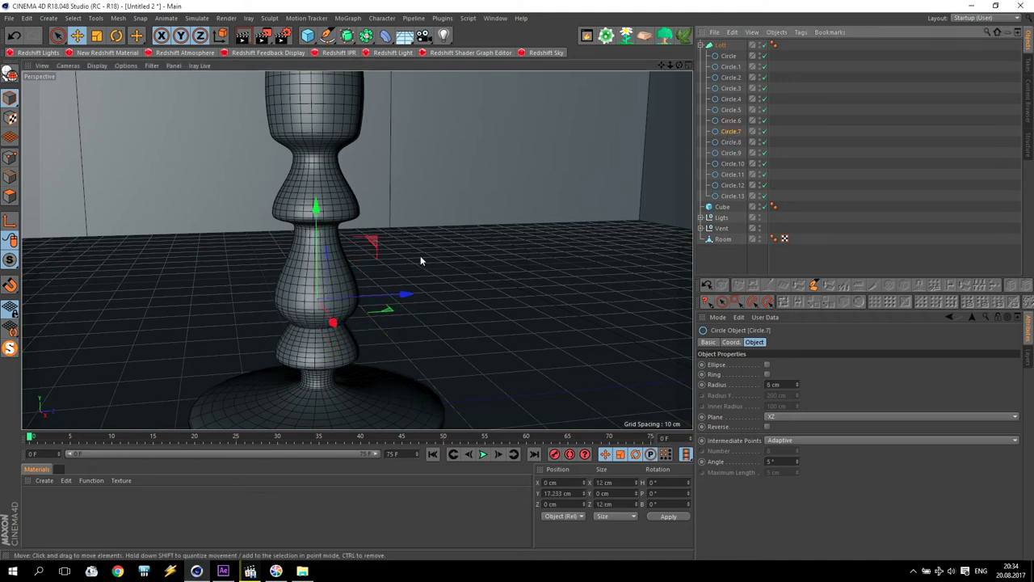
left_click(731, 142)
left_click_drag(329, 212, 318, 198)
left_click(732, 175)
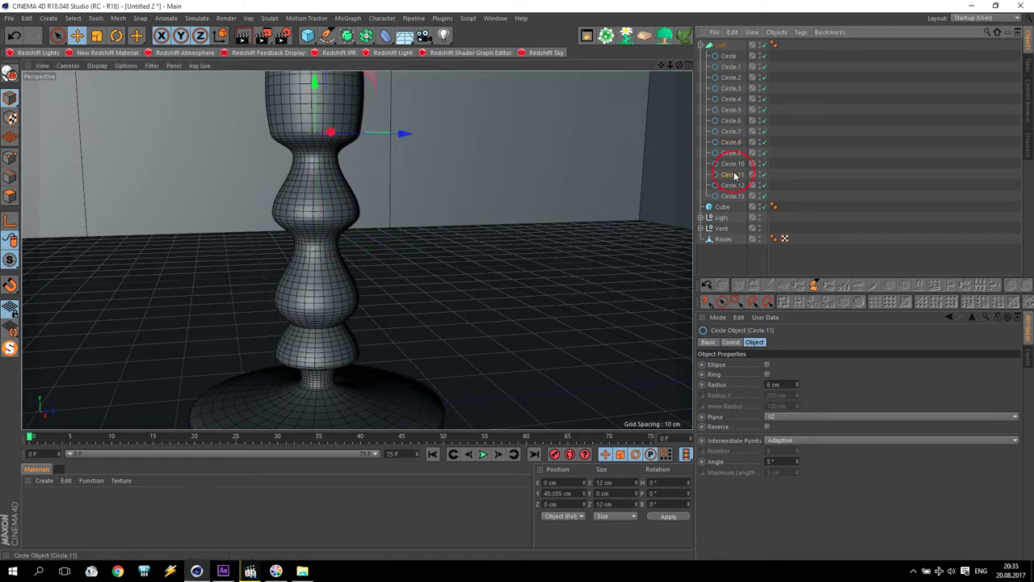
left_click_drag(319, 309, 322, 289)
Reduce the Loft's mesh density by setting Mesh Subdivision V to 5 and Isoparm Subdivision U to 3.
middle_click(419, 282)
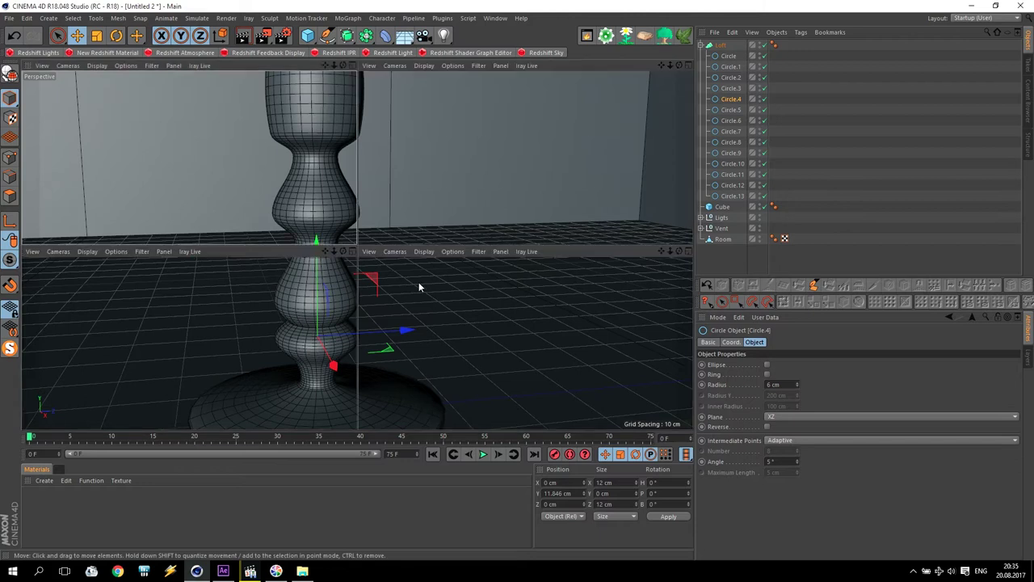
middle_click(206, 198)
scroll(348, 300, "down", 3)
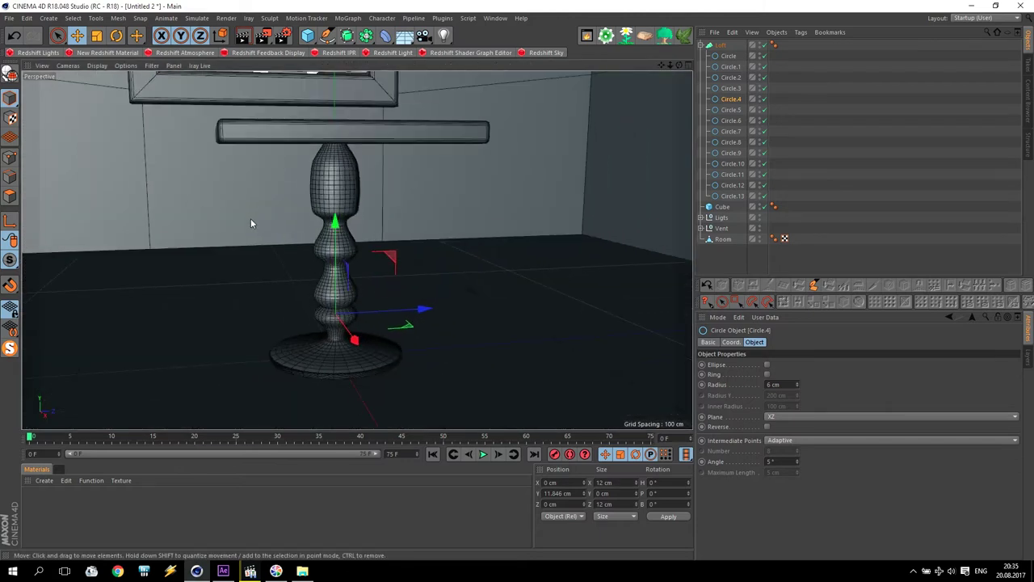
mouse_move(250, 224)
left_mouse_down("alt")
mouse_move(286, 237)
mouse_move(256, 215)
mouse_move(259, 229)
left_mouse_up("alt")
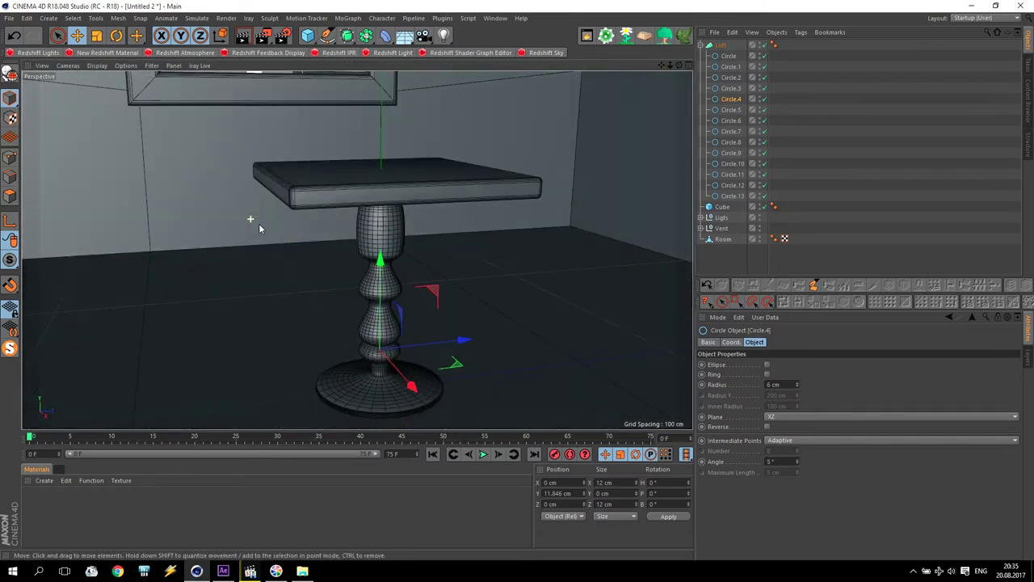
left_click(721, 45)
left_click(701, 45)
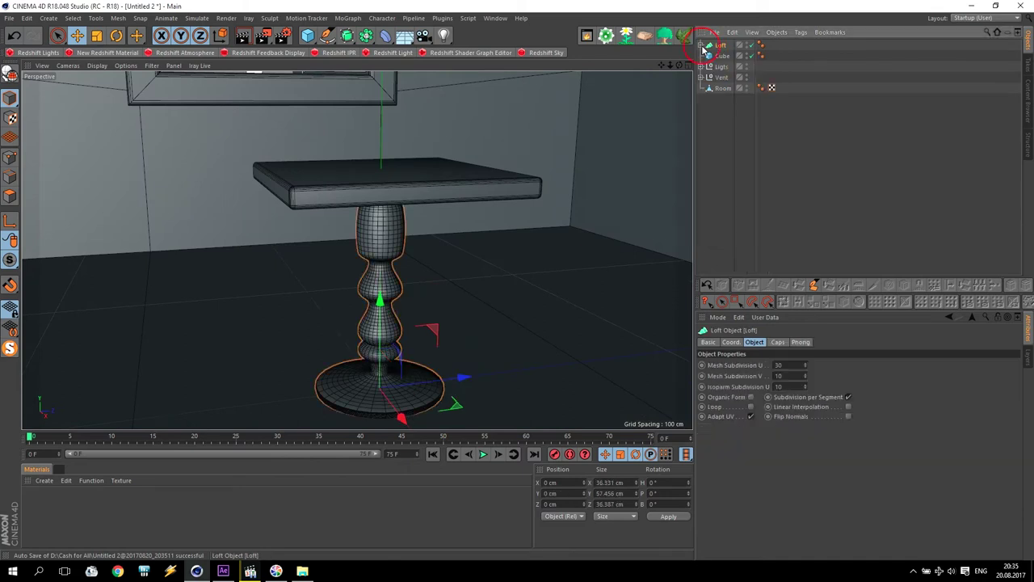
left_click(722, 55, "ctrl")
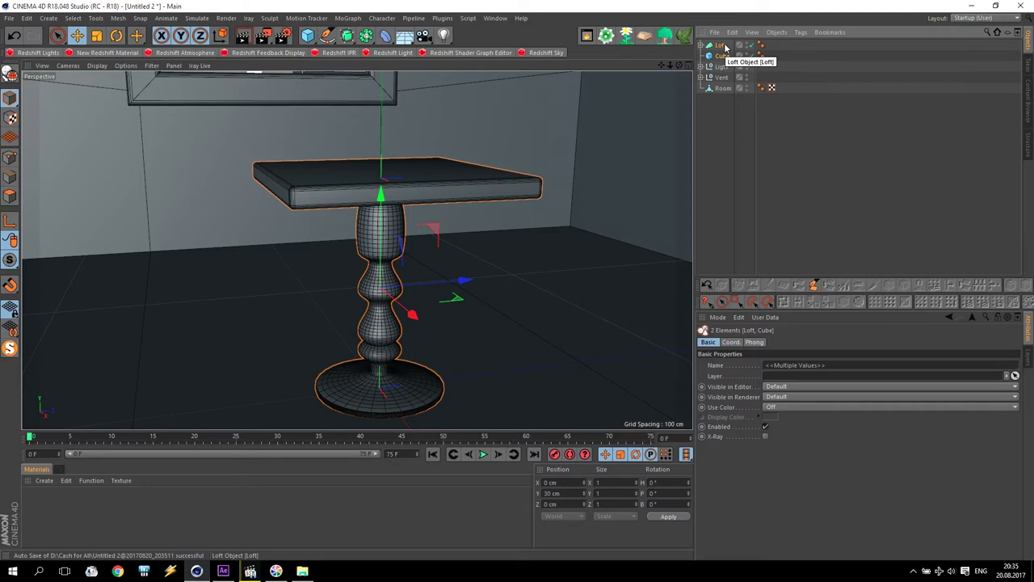
left_click(723, 46)
left_click_drag(807, 379, 804, 378)
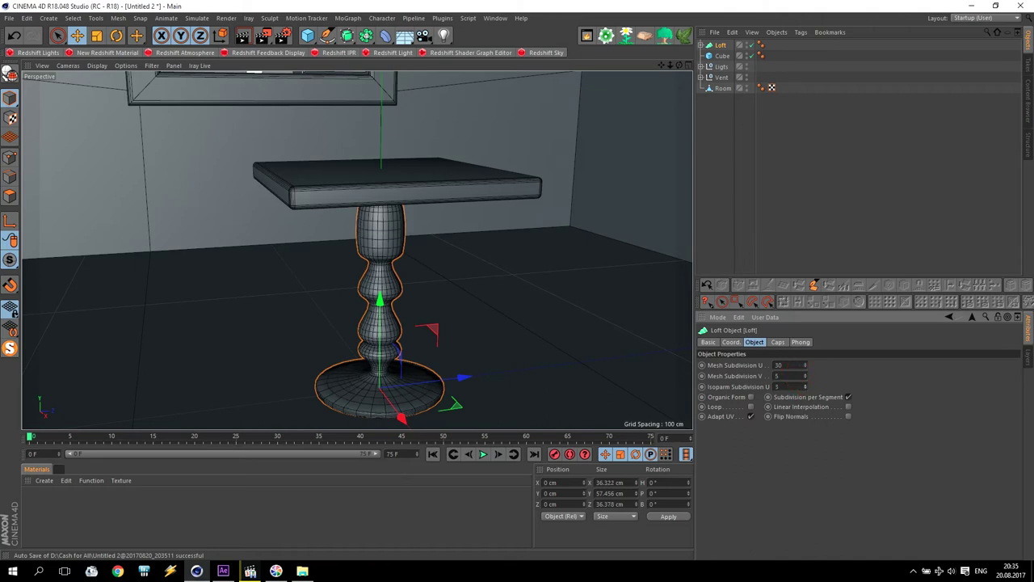
left_click_drag(806, 368, 748, 325)
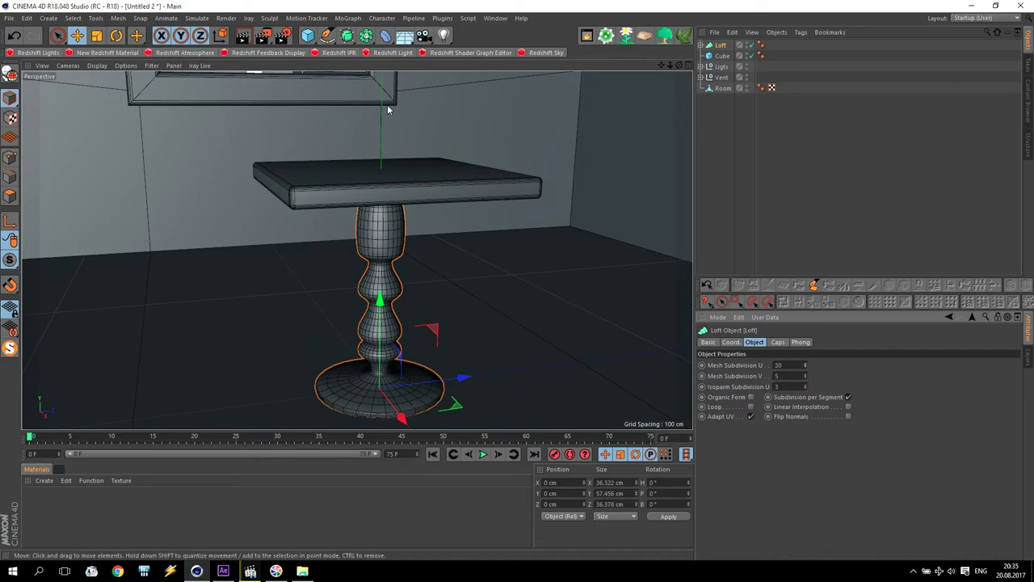
Narrow the top of the table leg by setting the radius of Circle.12 to 2 cm.
left_click(732, 55)
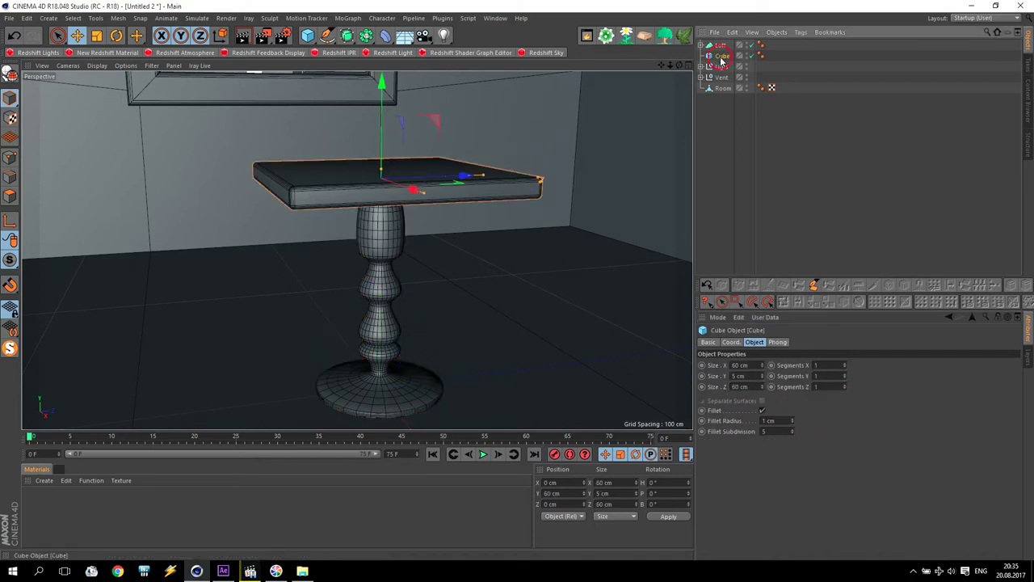
left_click(700, 44)
left_click(735, 197)
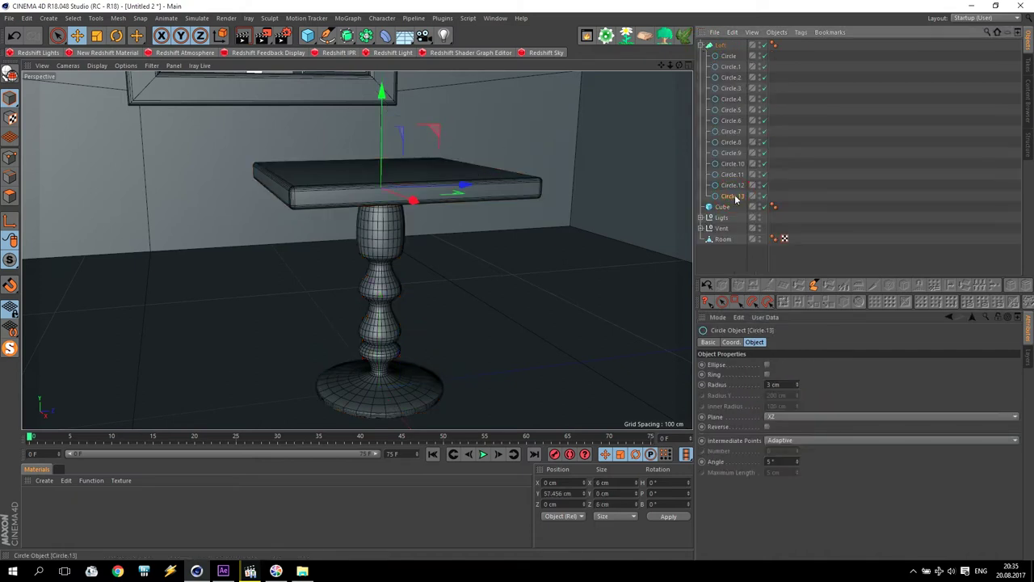
key("Up")
left_click_drag(797, 386, 796, 404)
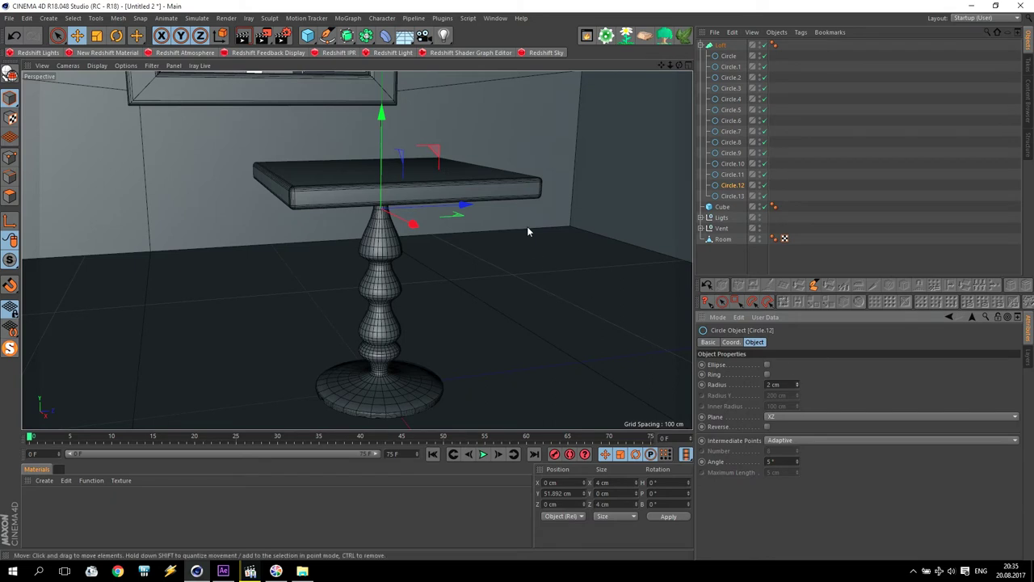
Group the Loft and the Cube under a null named Table.
left_click(701, 46)
left_click(722, 55, "ctrl")
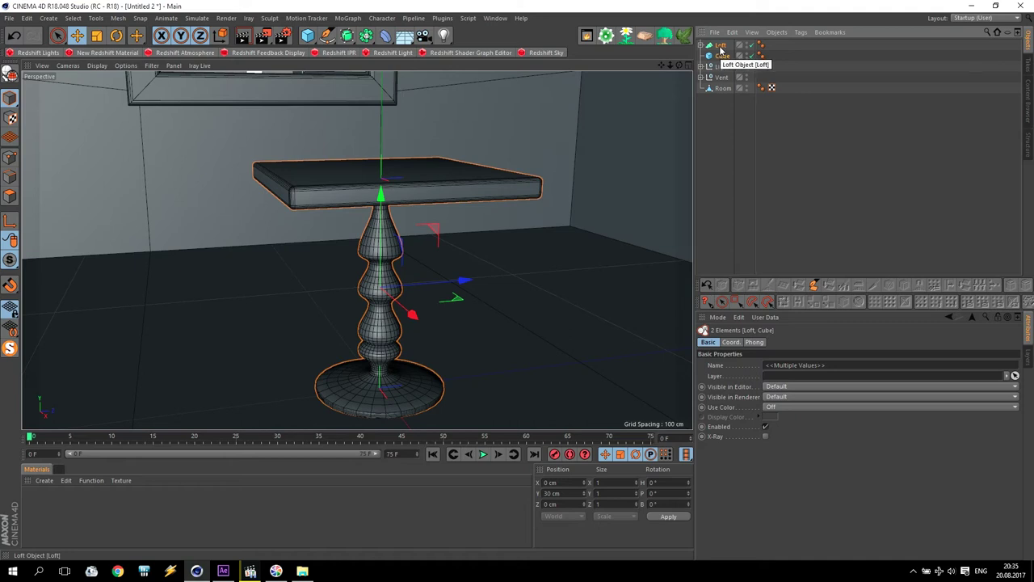
key("alt+g")
type("Ta")
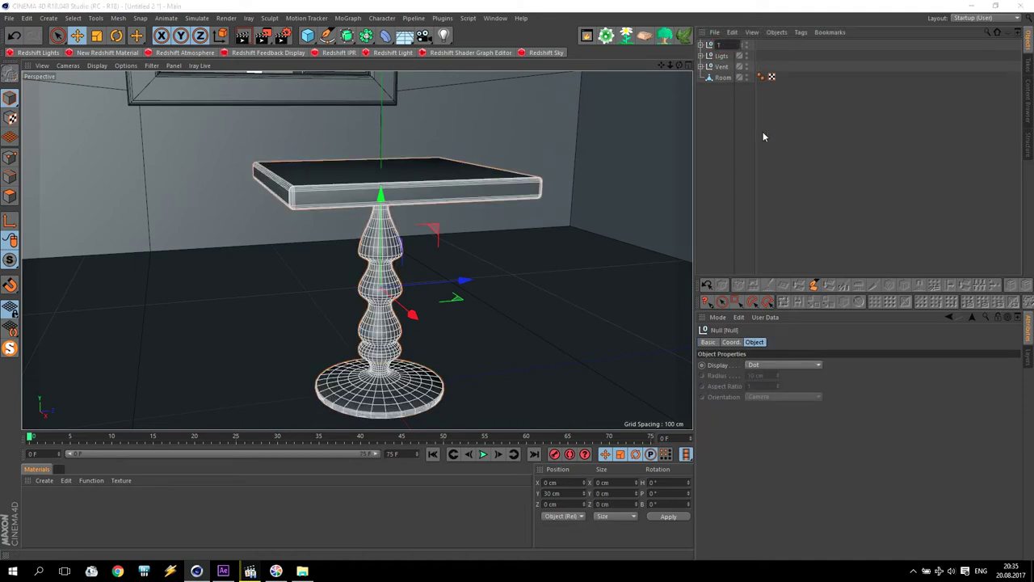
type("ble")
key("Return")
Add a new cube primitive to the scene with the tabletop in close view.
scroll(529, 196, "down", 4)
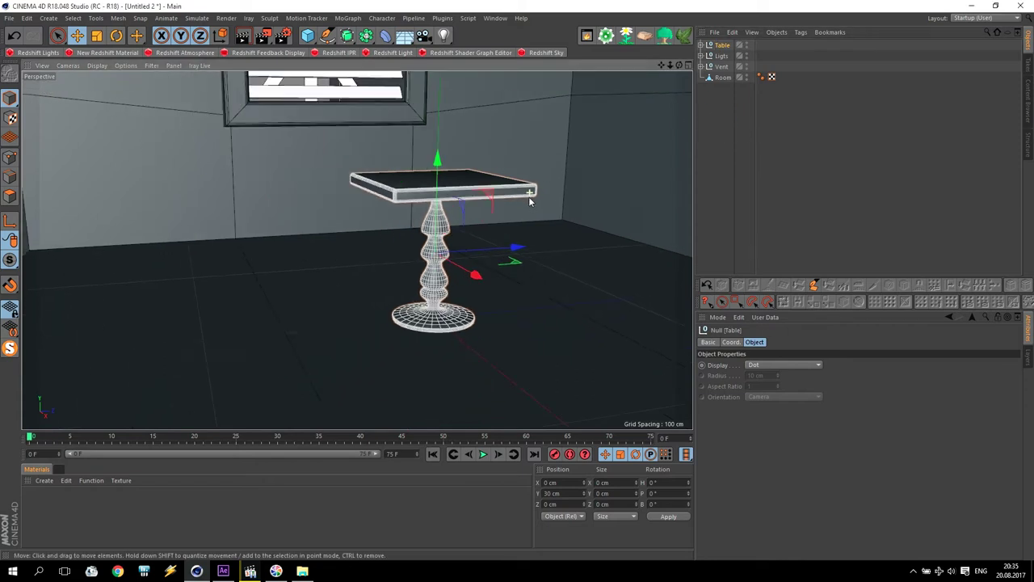
left_click_drag(530, 202, 539, 159, "alt")
middle_click_drag(487, 134, 450, 174, "alt")
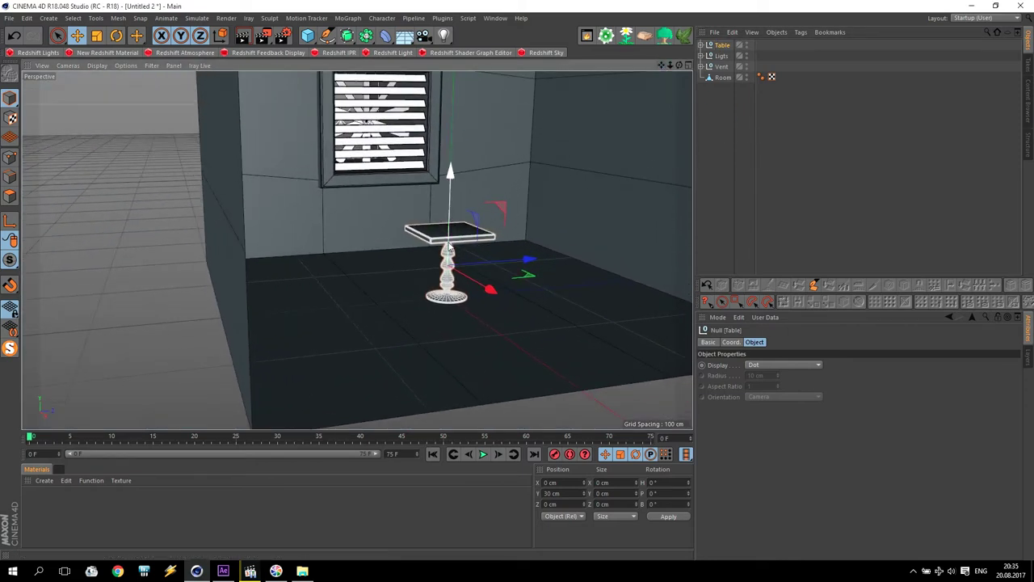
scroll(472, 182, "up", 6)
scroll(464, 234, "down", 3)
scroll(465, 254, "up", 4)
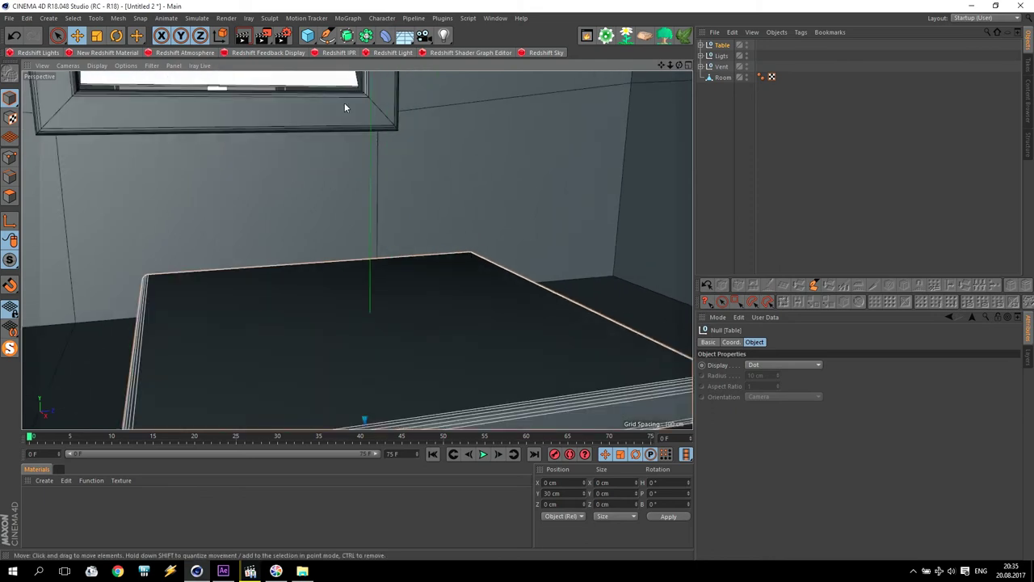
left_click(308, 34)
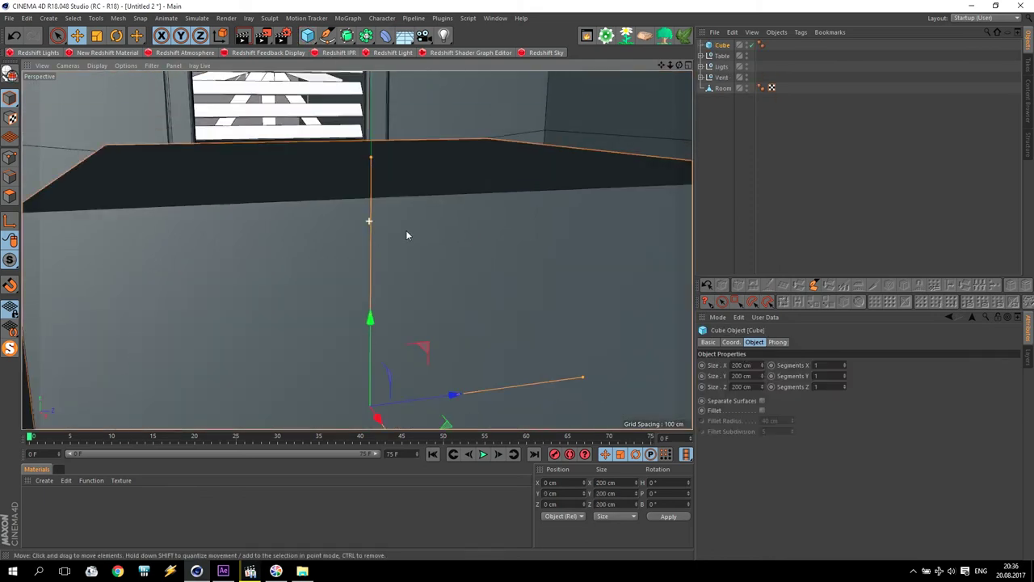
Size the new cube to 20 cm in X, 15 cm in Y and 20 cm in Z.
scroll(406, 235, "down", 2)
left_click_drag(759, 366, 657, 374)
type("20")
left_click_drag(758, 386, 719, 397)
type("20")
key("Return")
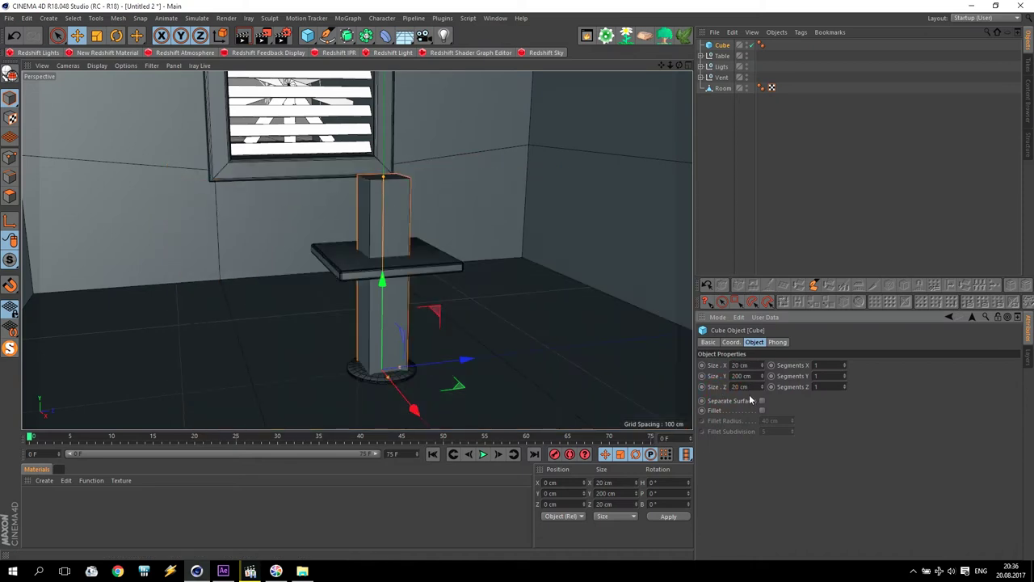
double_click(751, 377)
type("15")
key("Return")
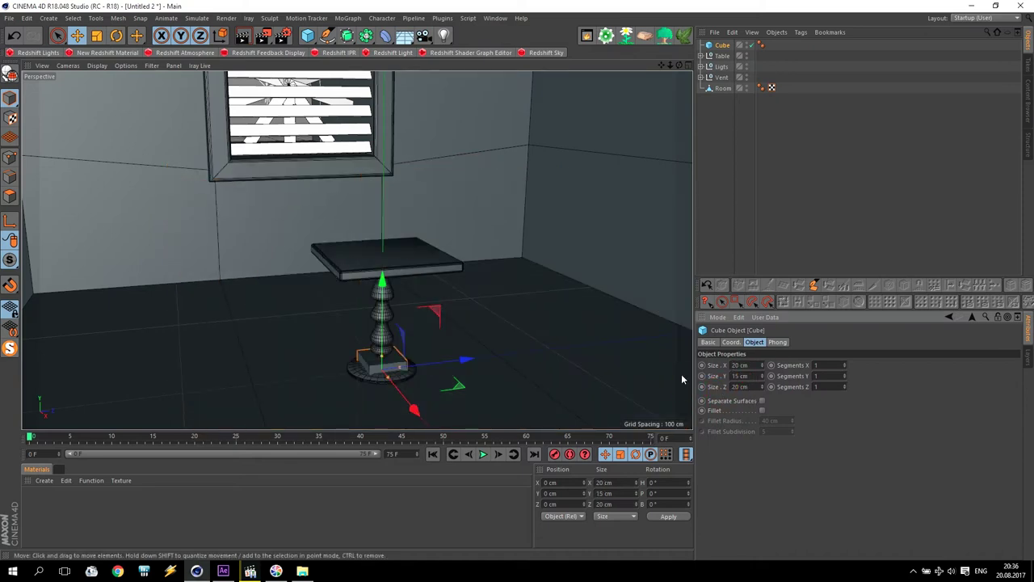
Raise the cube onto the tabletop, at a Y position of about 70.2 cm.
left_click_drag(383, 313, 404, 177)
middle_click(402, 246)
middle_click(539, 296)
scroll(362, 163, "up", 3)
scroll(415, 127, "up", 2)
left_click_drag(409, 176, 410, 170)
middle_click(380, 181)
middle_click(261, 164)
scroll(402, 235, "up", 3)
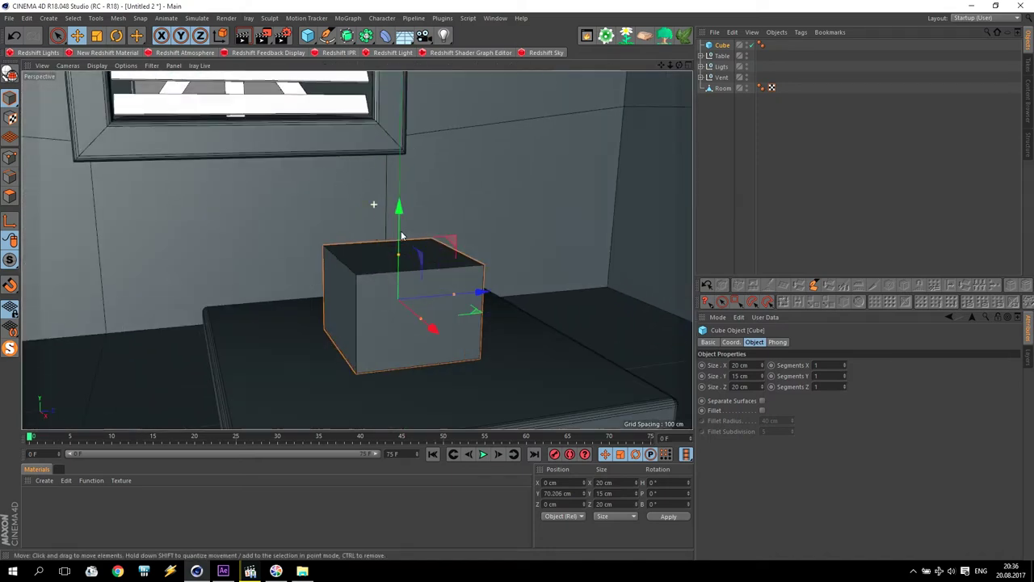
scroll(429, 280, "up", 1)
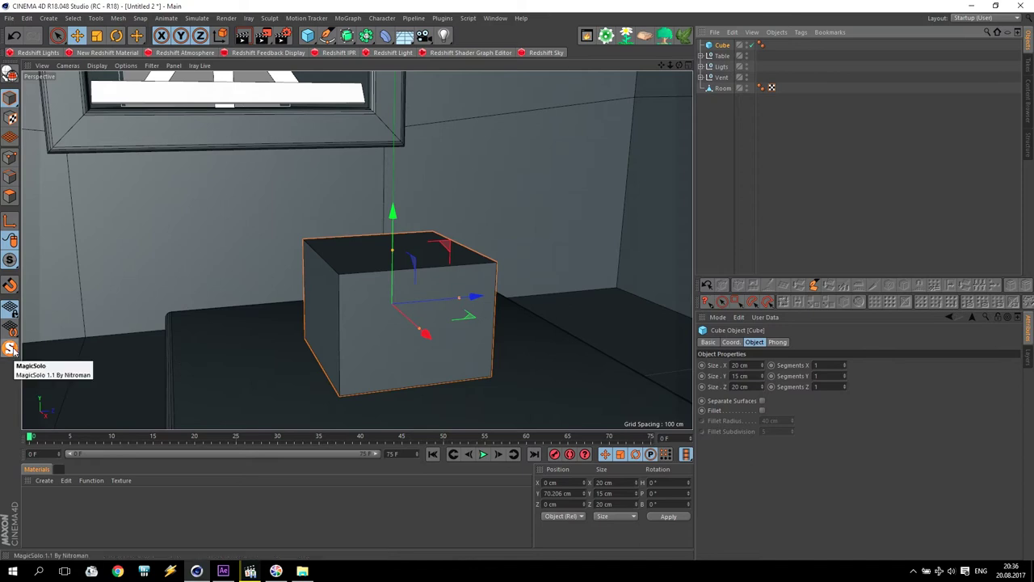
Isolate the cube with MagicSolo and convert it to an editable polygon object.
left_click(9, 261)
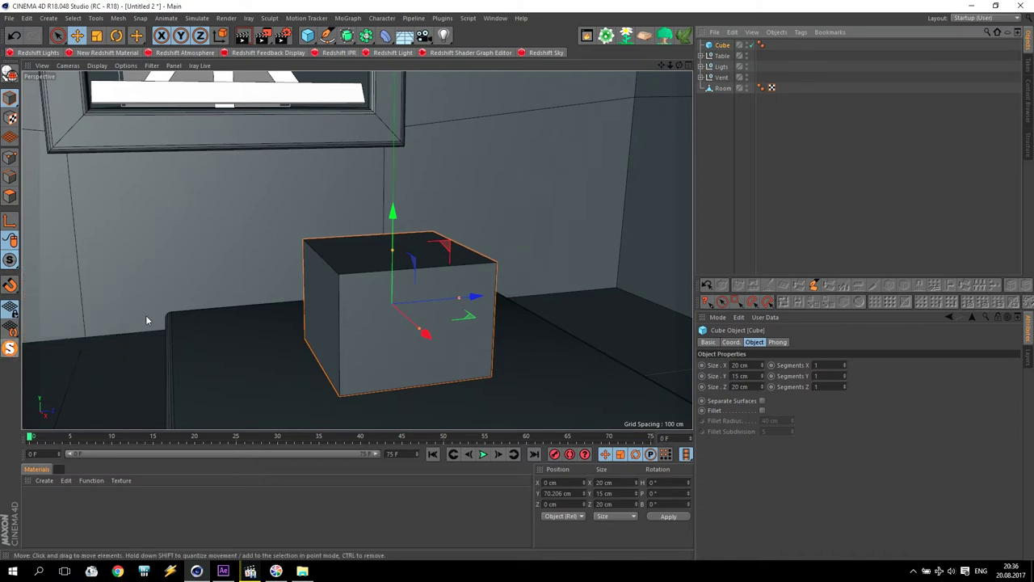
left_click(10, 349)
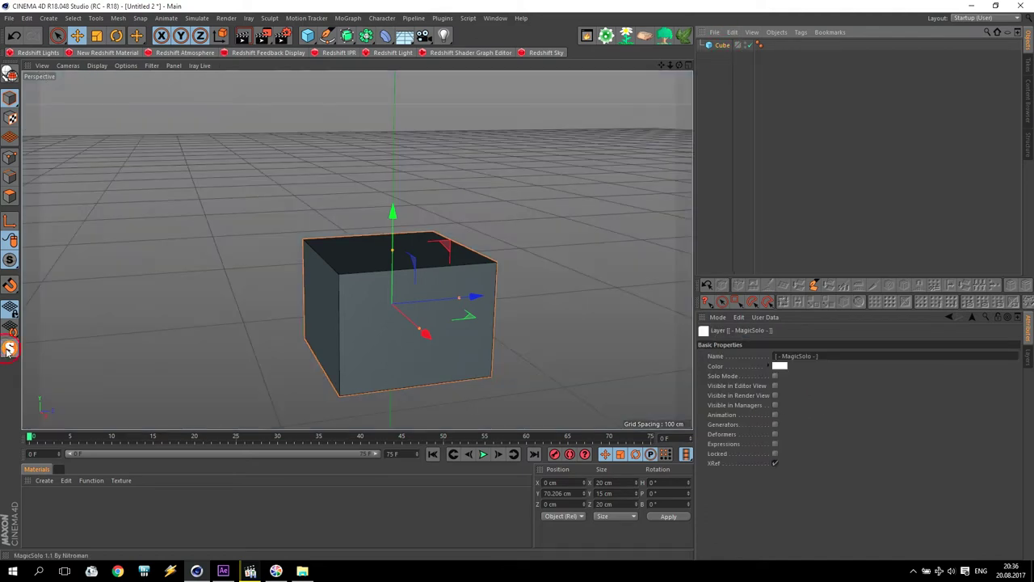
left_click(724, 46)
left_click(10, 71)
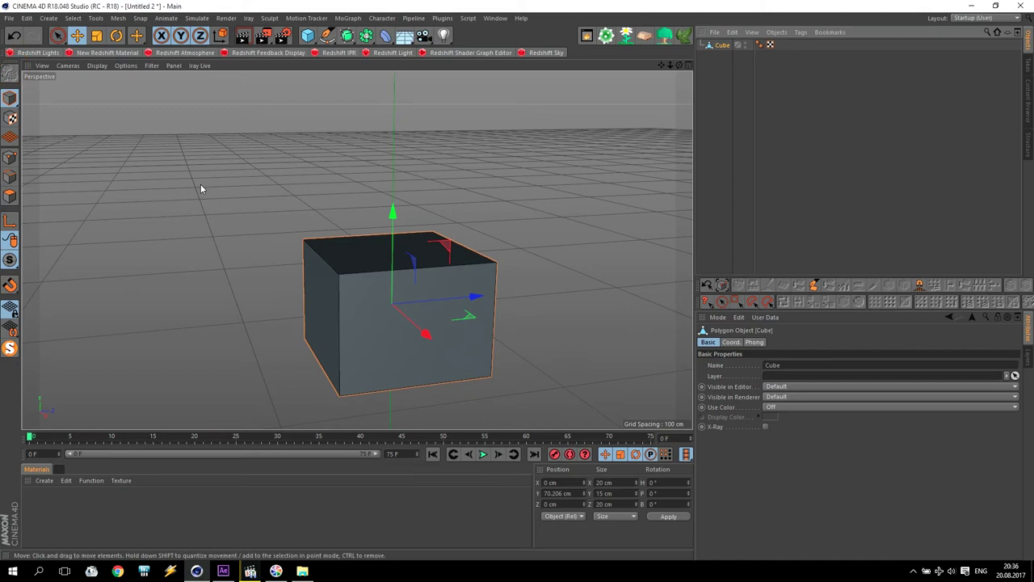
Delete the cube's top polygon to open up the box.
left_click(9, 196)
left_click(404, 257)
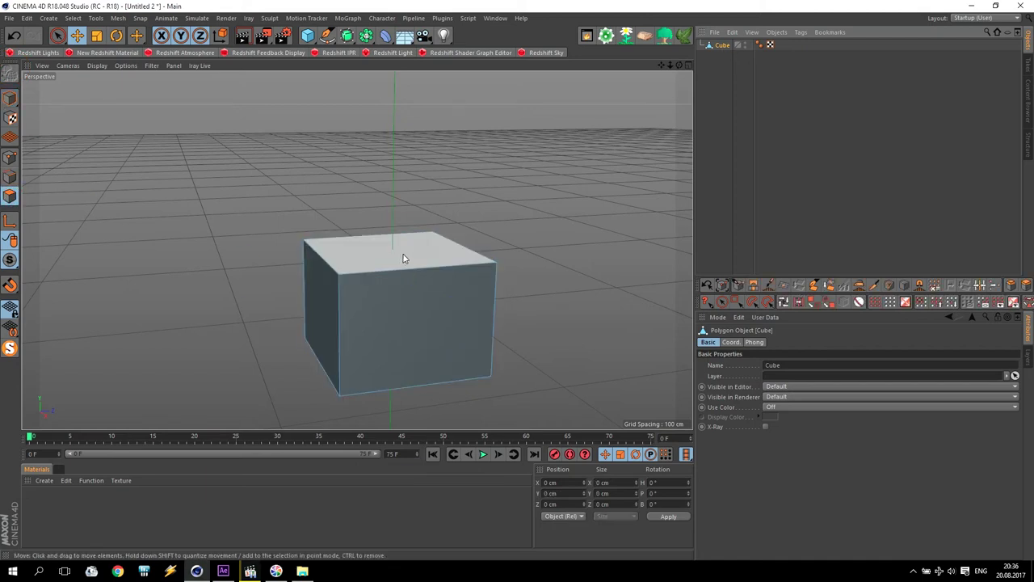
key("Delete")
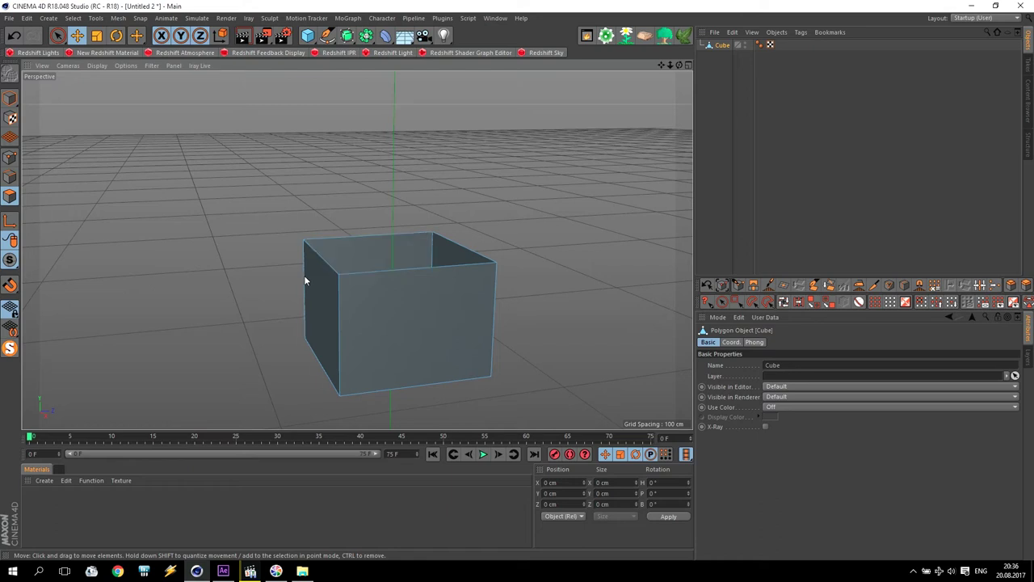
Give the box thickness by extruding all its polygons with an offset of -0.5 cm and Create Caps enabled.
left_click_drag(56, 36, 97, 66)
left_click_drag(220, 184, 593, 435)
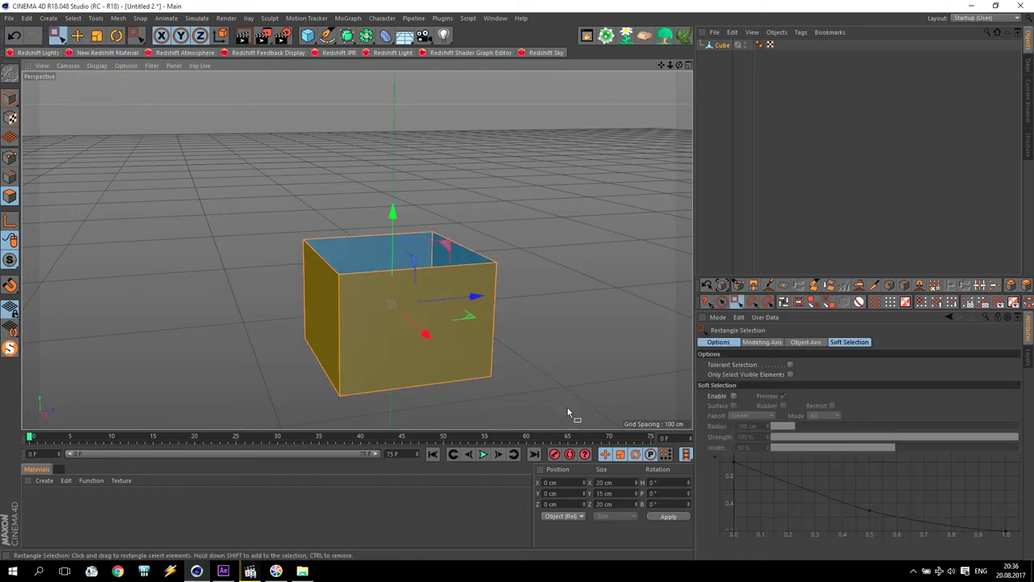
right_click(361, 312)
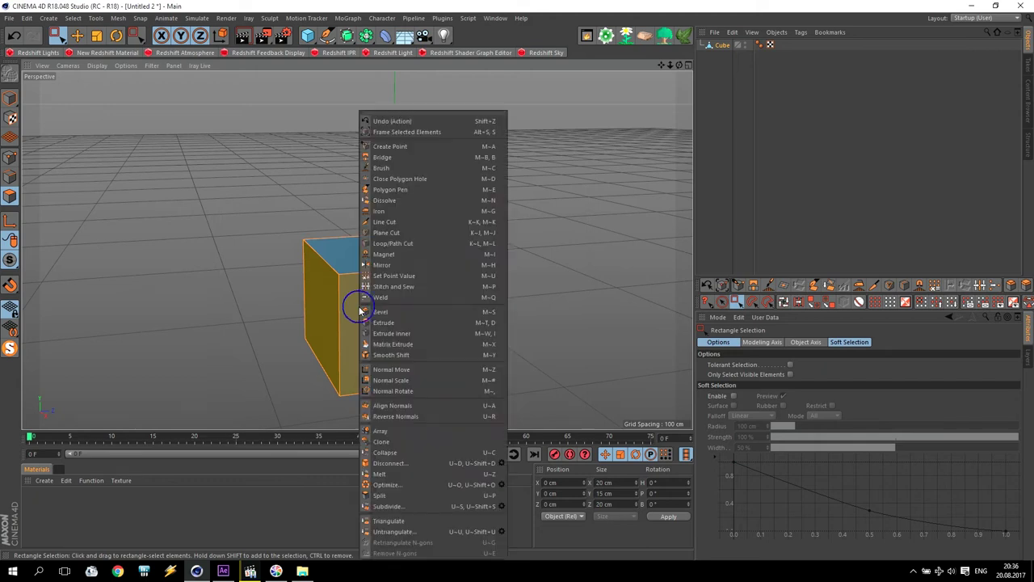
left_click(397, 322)
left_click_drag(375, 302, 391, 301)
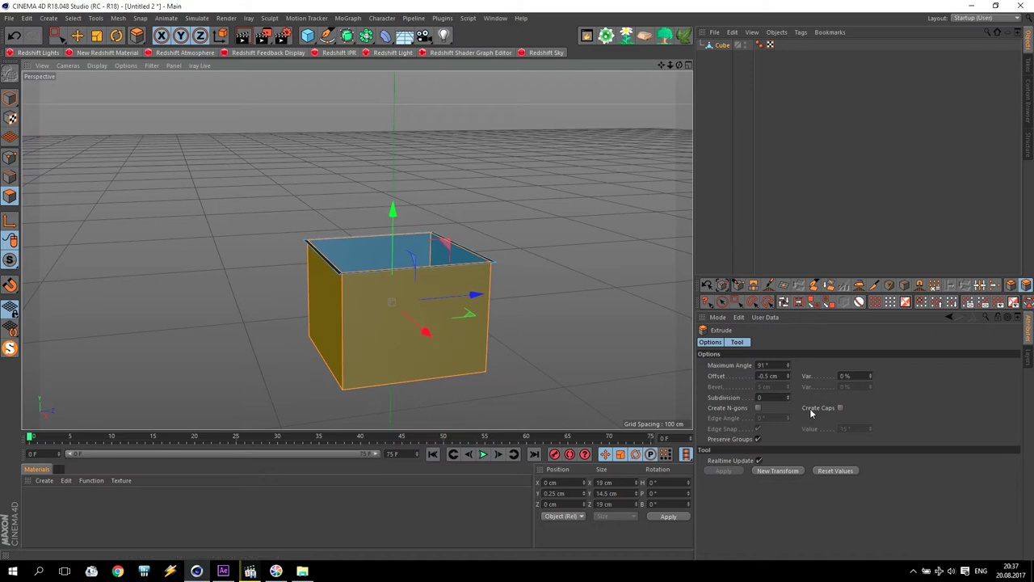
left_click(840, 408)
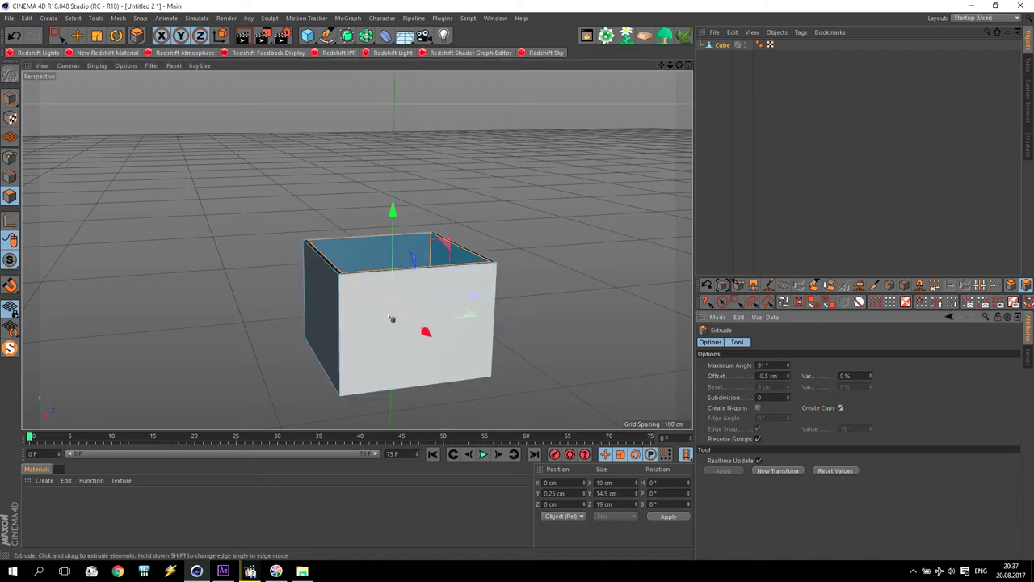
left_click(80, 36)
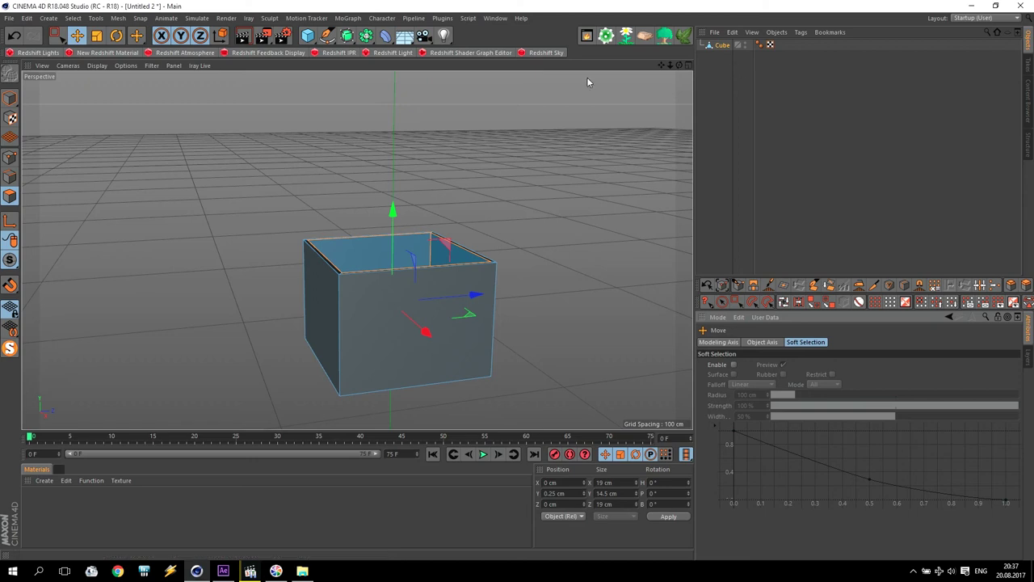
left_click(10, 97)
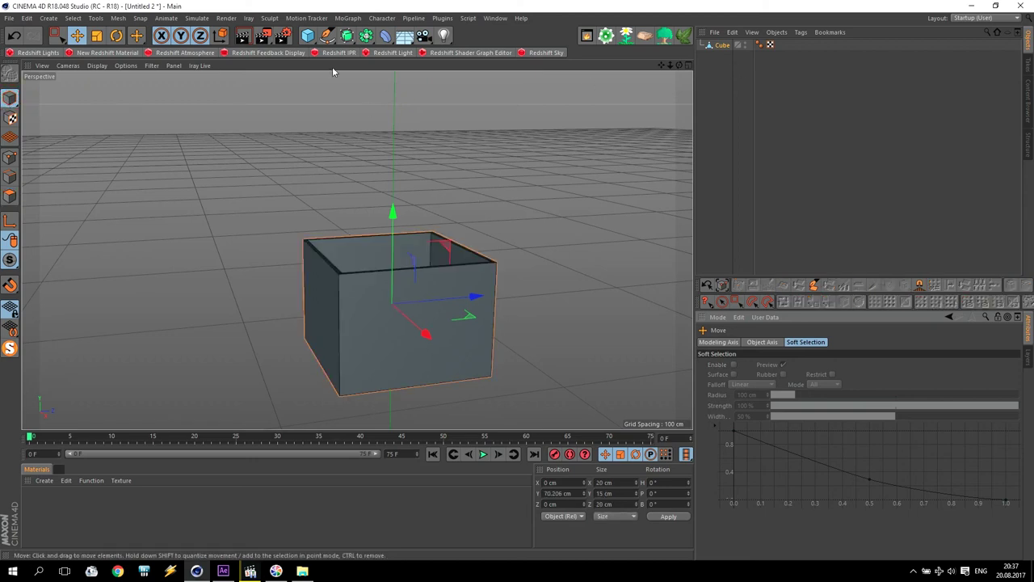
Add a second cube as a flat lid, sized 20 cm in X, 0.5 cm in Y and 20 cm in Z.
left_click(308, 36)
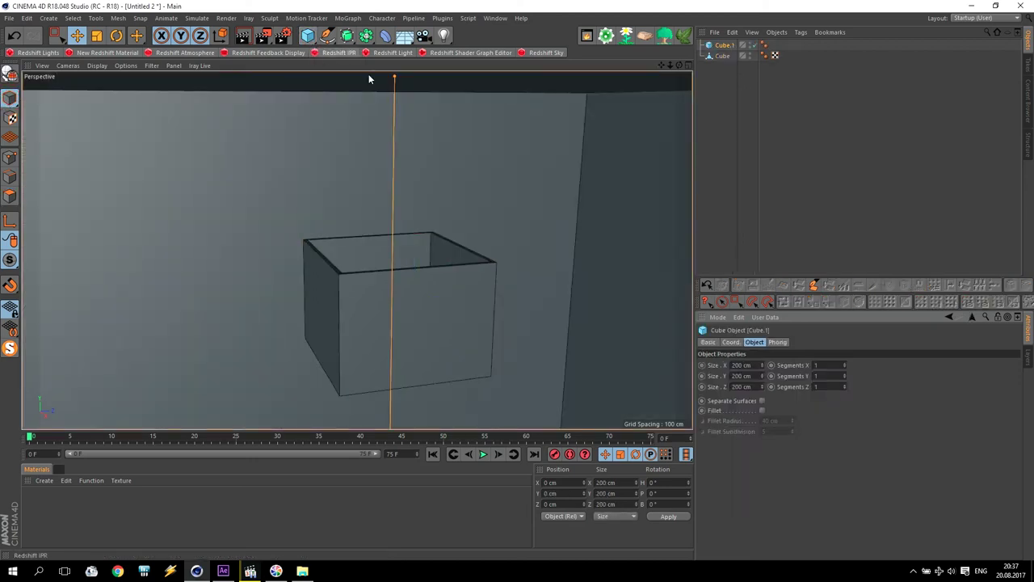
left_click_drag(762, 365, 763, 353)
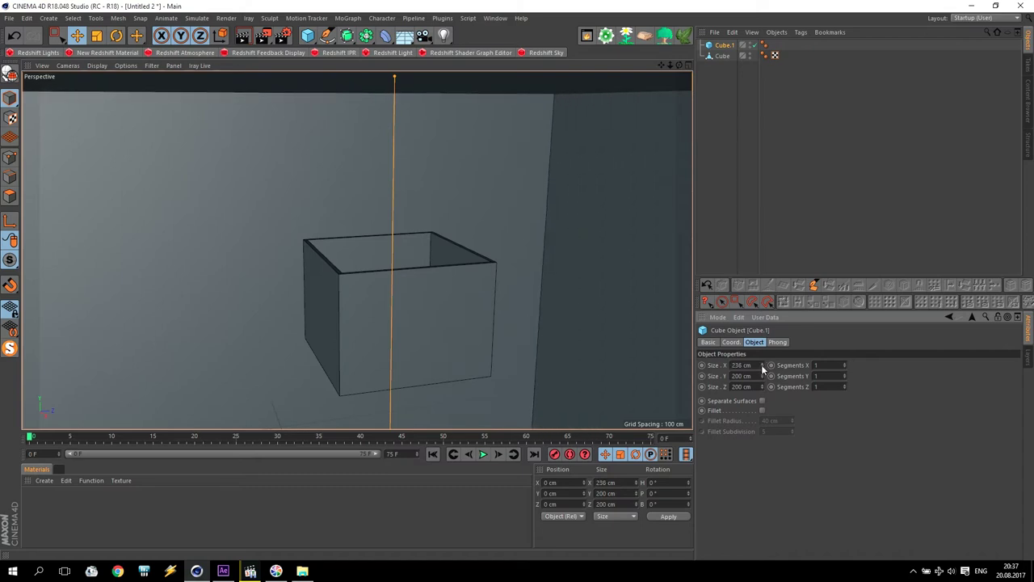
type("20")
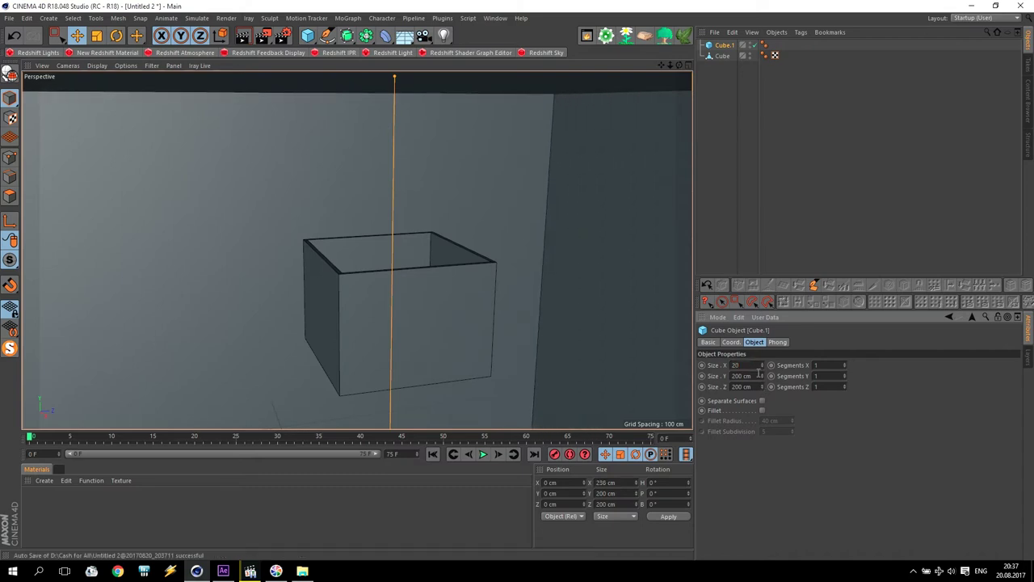
key("Tab")
key("BackSpace")
type("0.5")
key("Return")
left_click(763, 386)
left_click_drag(754, 387, 644, 399)
type("20")
key("Return")
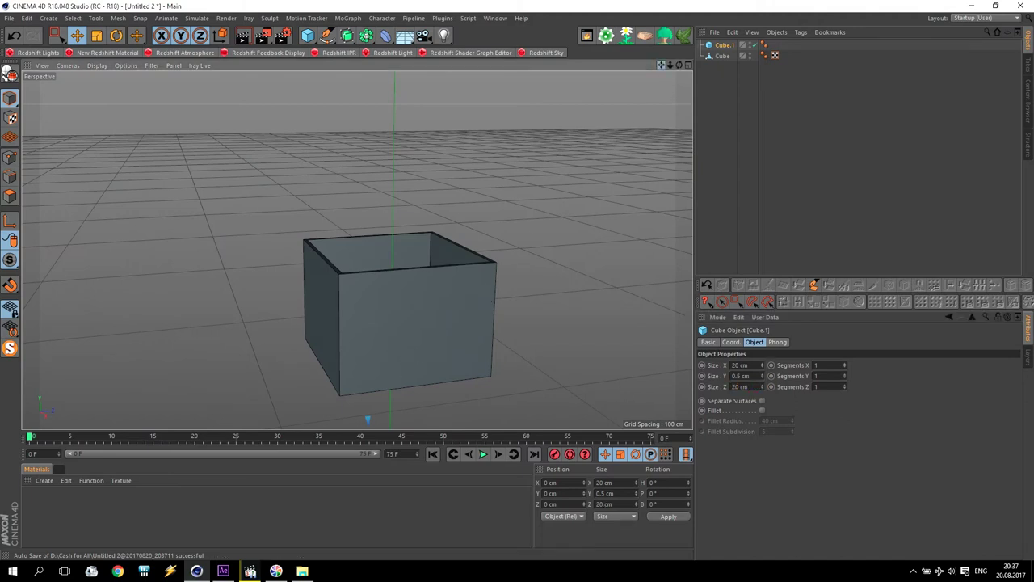
Raise the lid just above the open box, to a Y position of about 79.2 cm.
middle_click_drag(410, 388, 358, 250, "alt")
scroll(471, 266, "down", 5)
left_click_drag(424, 374, 452, 166)
scroll(421, 277, "up", 5)
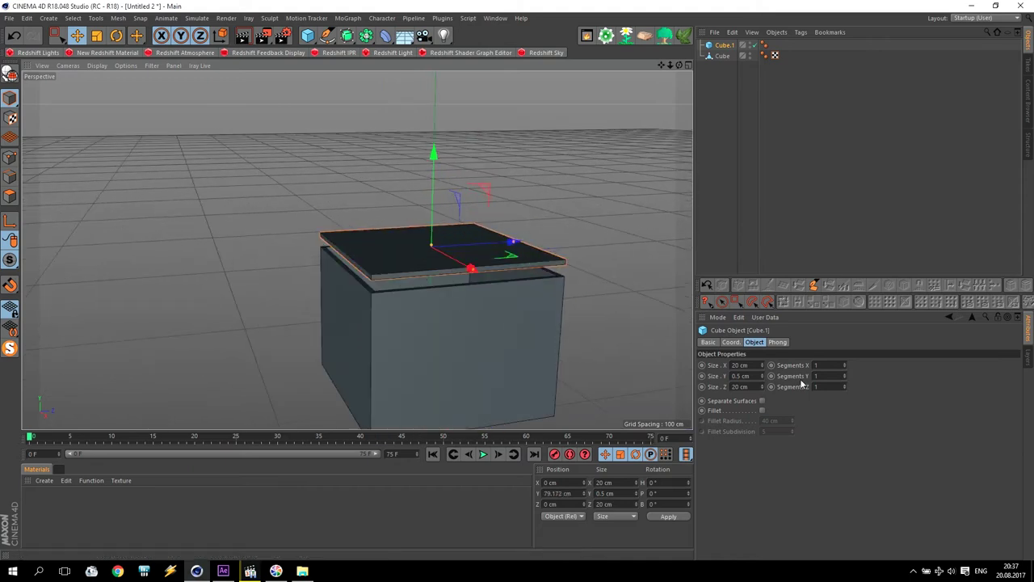
left_click_drag(764, 390, 646, 376)
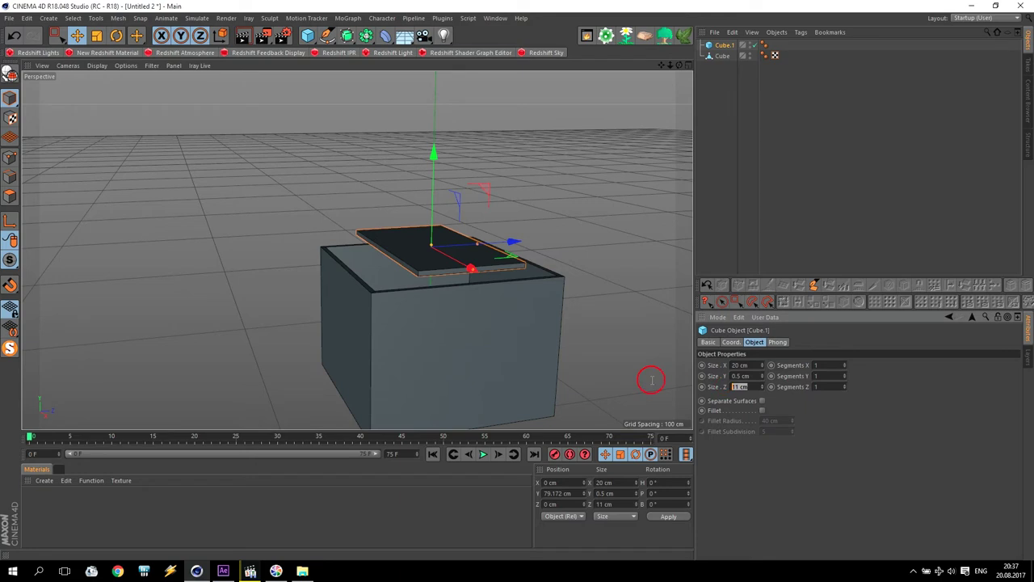
type("20")
key("Return")
Narrow the lid to 10 cm in X, shift it over one half of the box and duplicate it along X as a second flap.
left_click_drag(760, 365, 654, 357)
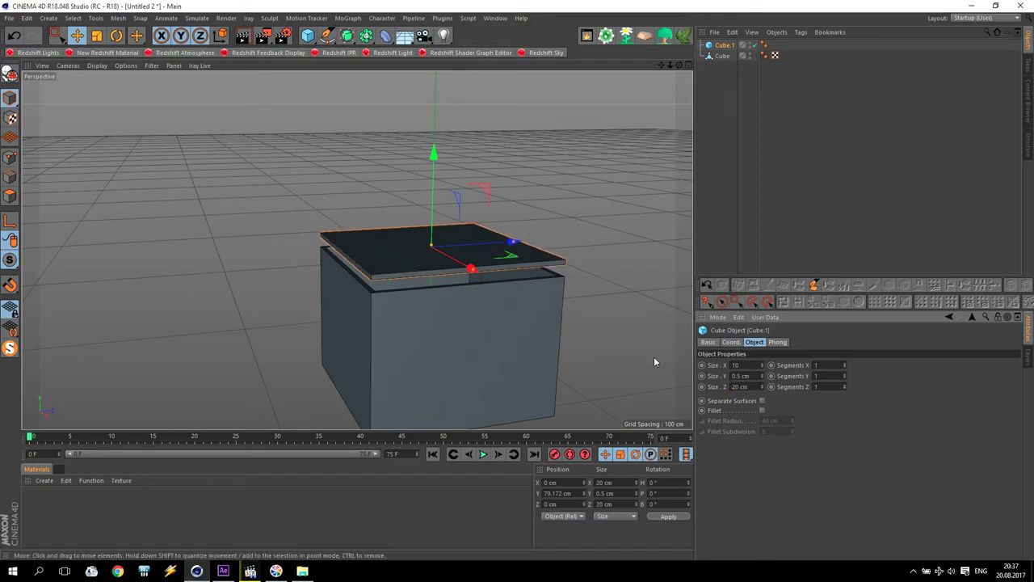
left_click_drag(475, 273, 490, 299)
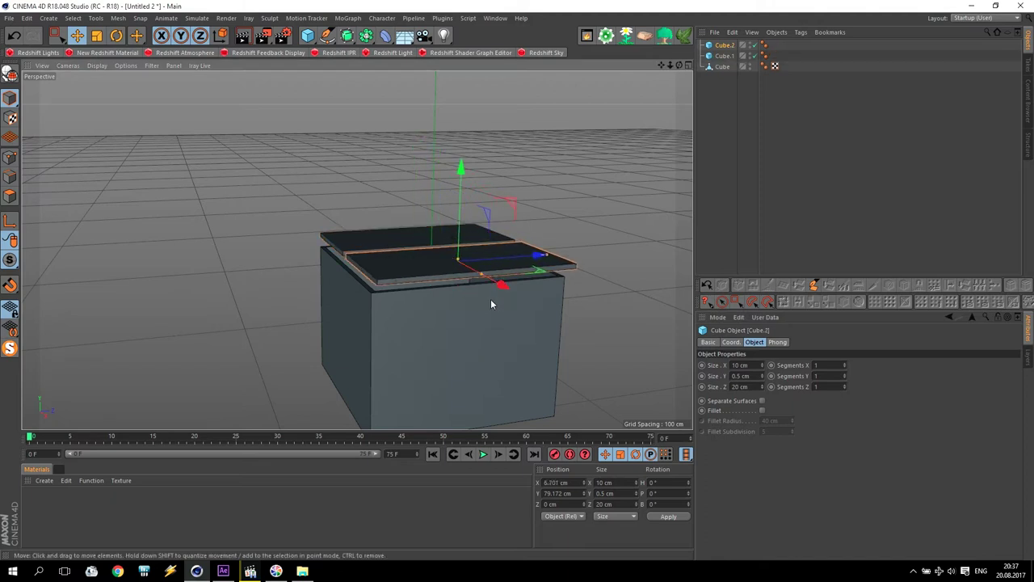
In the Front view, seat Cube.2 on the box rim over its half, at about X 5 cm and Y 78 cm.
middle_click(492, 298)
key("F4")
scroll(358, 134, "up", 3)
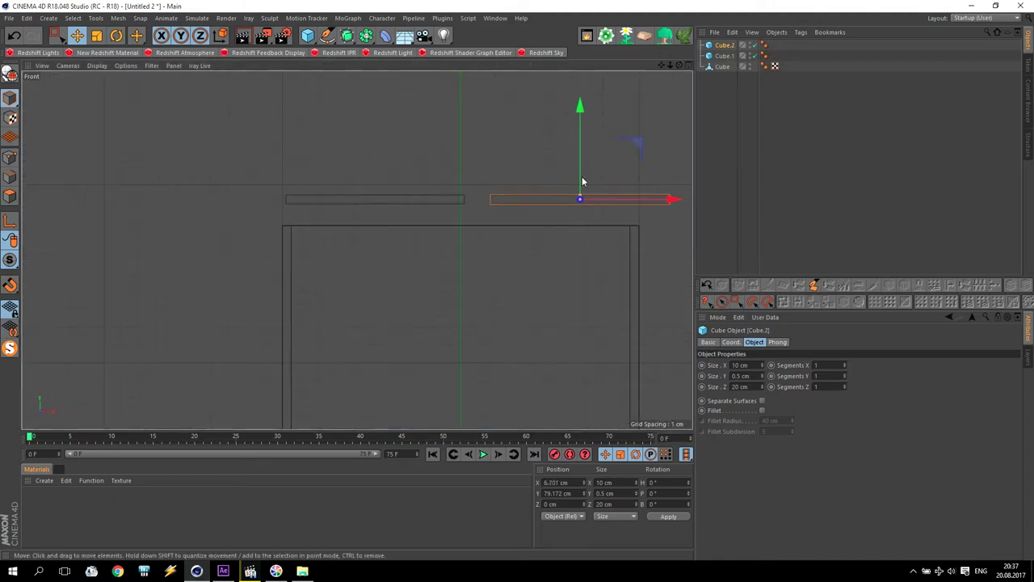
left_click_drag(637, 143, 600, 166)
scroll(636, 207, "up", 3)
left_click_drag(466, 193, 500, 239)
Seat Cube.1 on the rim over the other half of the box, at about X -5 cm and Y 78 cm.
left_click(724, 56)
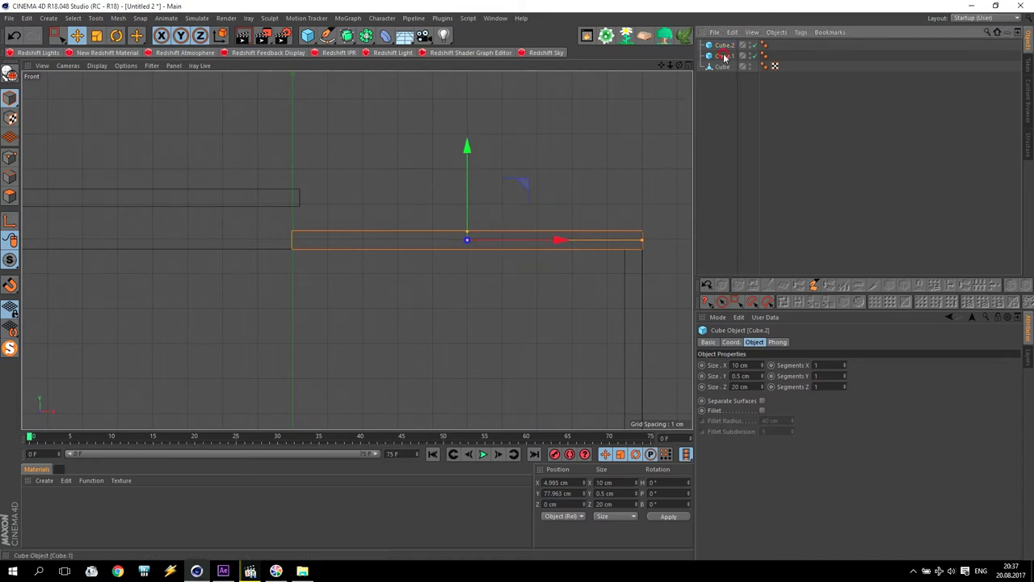
left_click_drag(187, 145, 169, 189)
left_click_drag(661, 66, 861, 66)
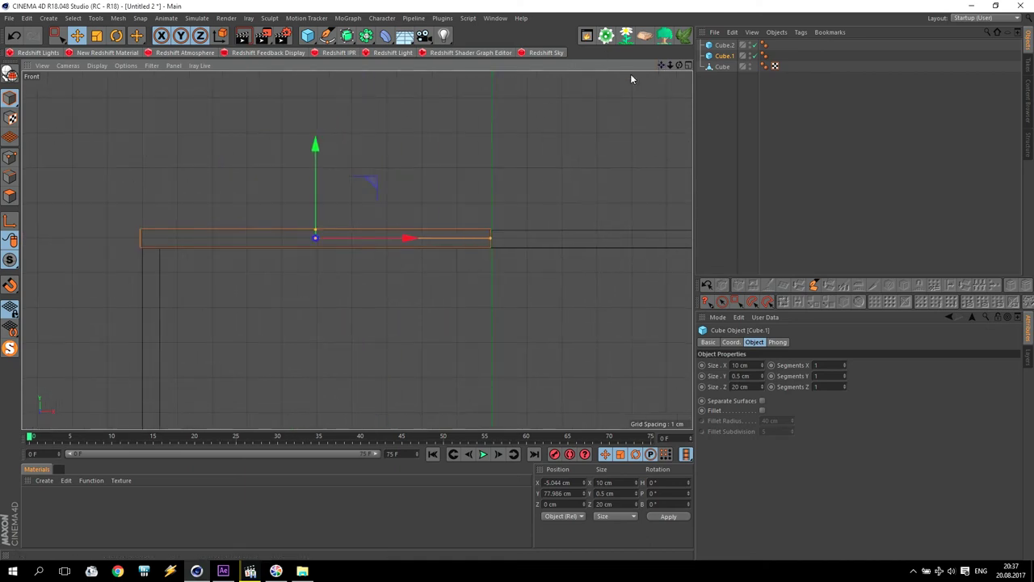
left_click_drag(377, 239, 380, 240)
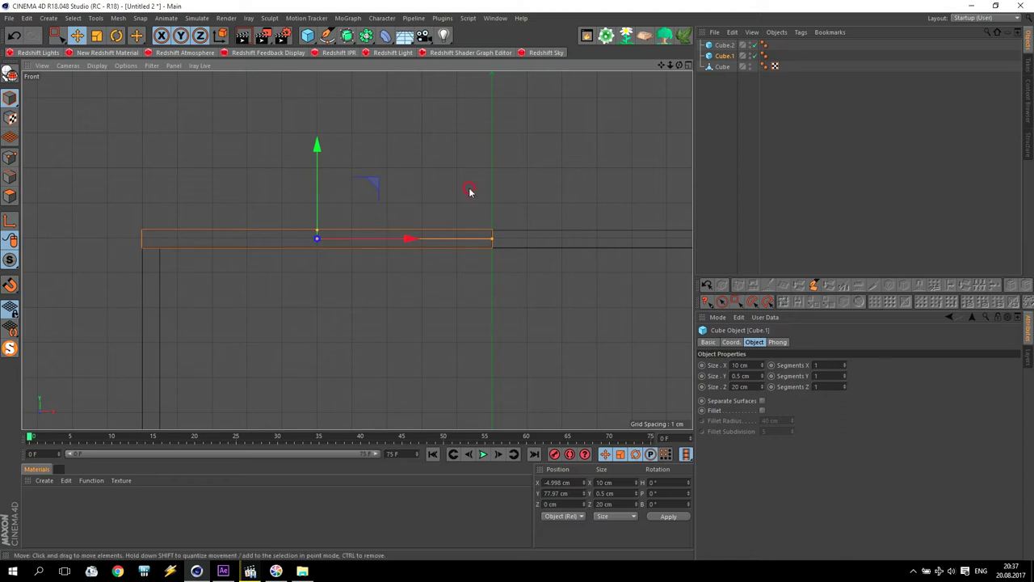
left_click(517, 188)
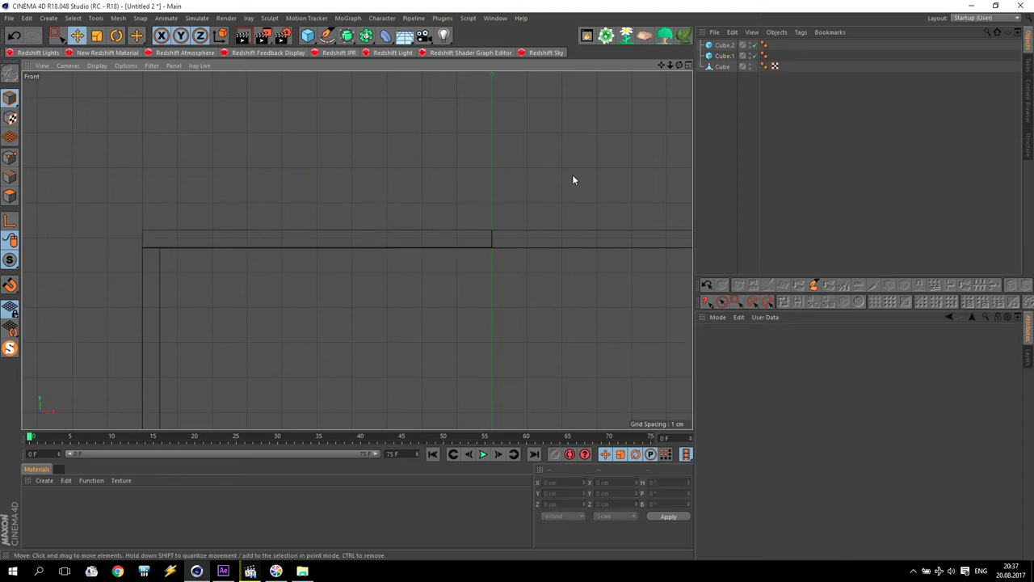
Convert both lid flaps, Cube.1 and Cube.2, to editable polygon objects.
left_click(725, 45)
left_click(725, 56, "shift")
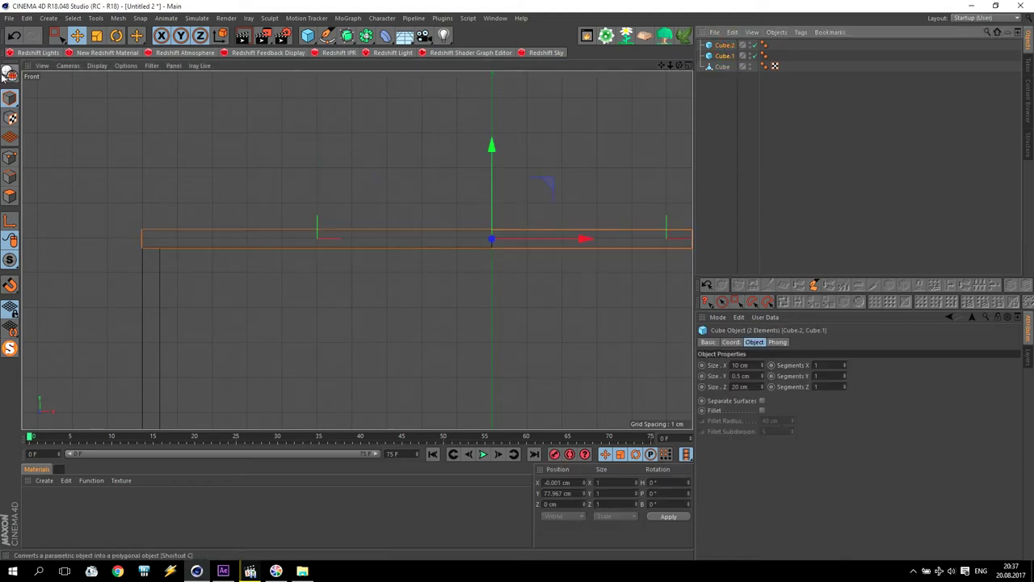
left_click(10, 73)
Move the axis of Cube.1 to its outer edge above the box wall, at about X -9.74 cm.
left_click(727, 57)
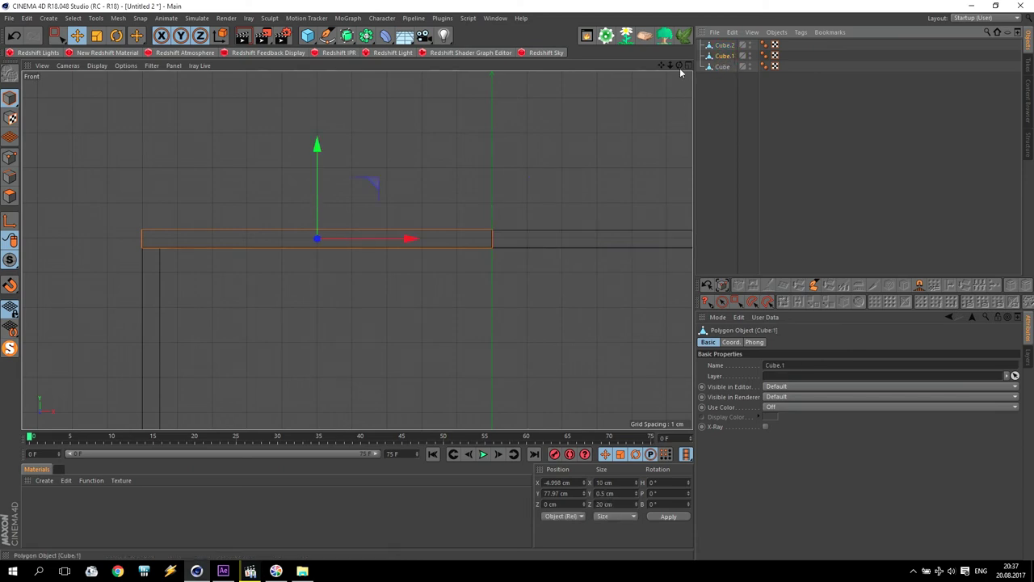
left_click(10, 221)
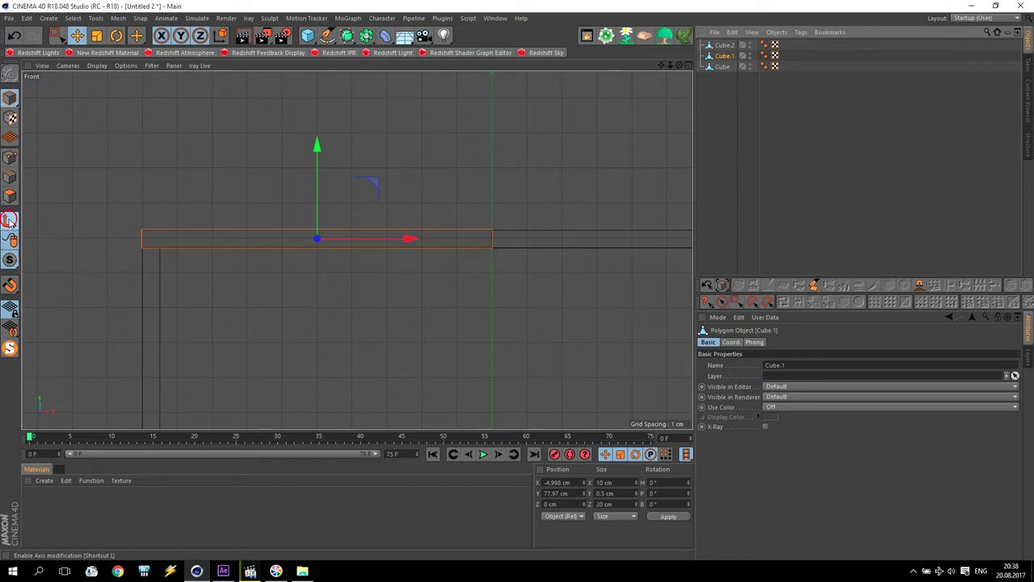
left_click_drag(410, 240, 244, 254)
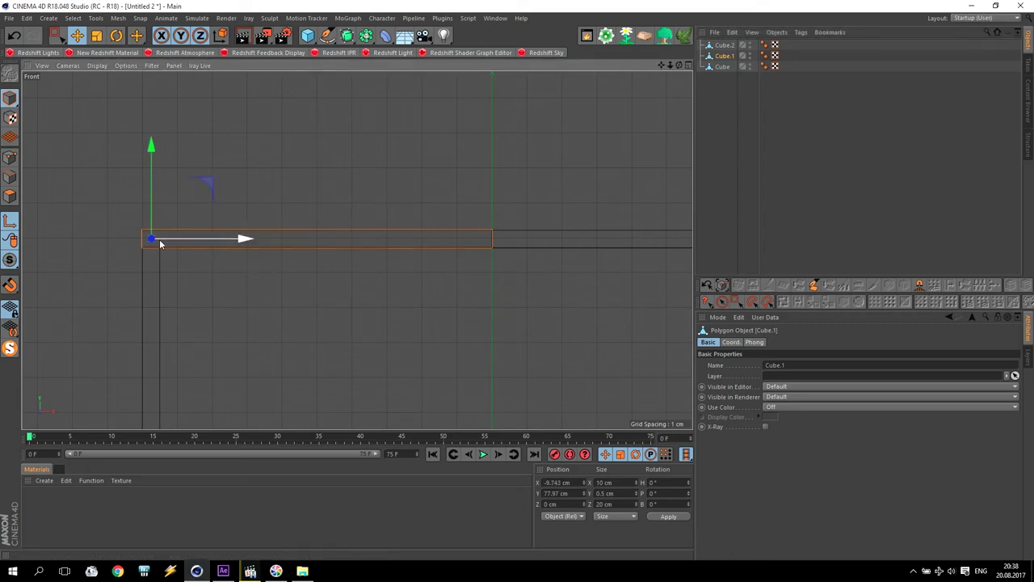
left_click(7, 226)
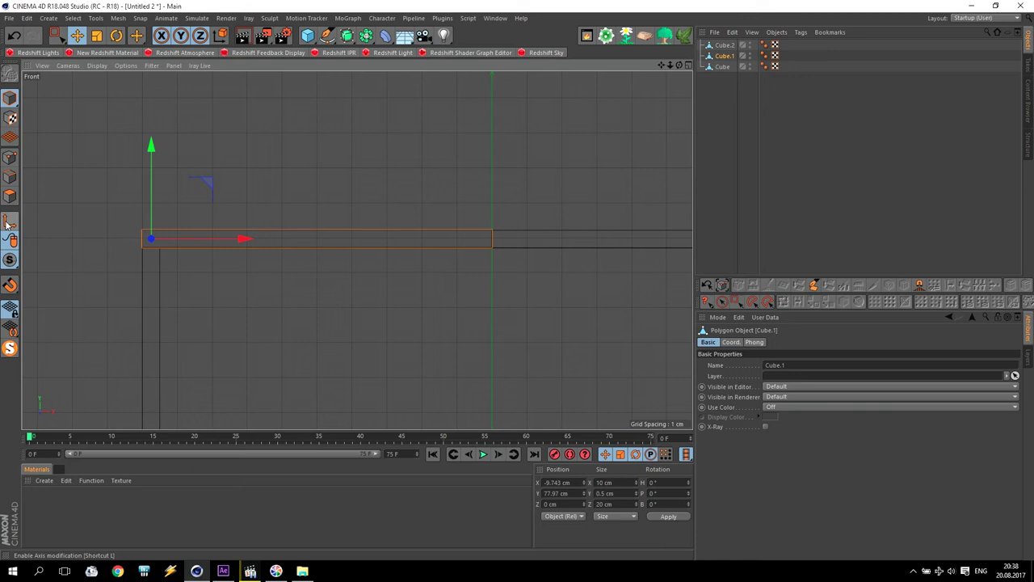
Rotate Cube.1 about its outer-edge axis to a bank angle of about 2.9°.
left_click(116, 38)
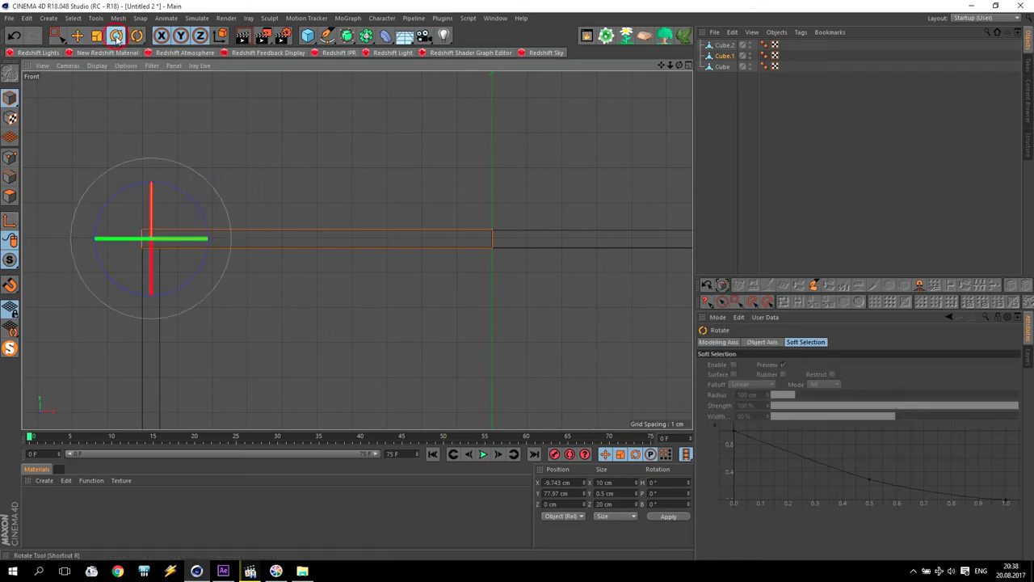
mouse_move(191, 203)
left_mouse_down()
mouse_move(155, 174)
mouse_move(189, 191)
mouse_move(161, 182)
mouse_move(175, 209)
mouse_move(191, 204)
left_mouse_up()
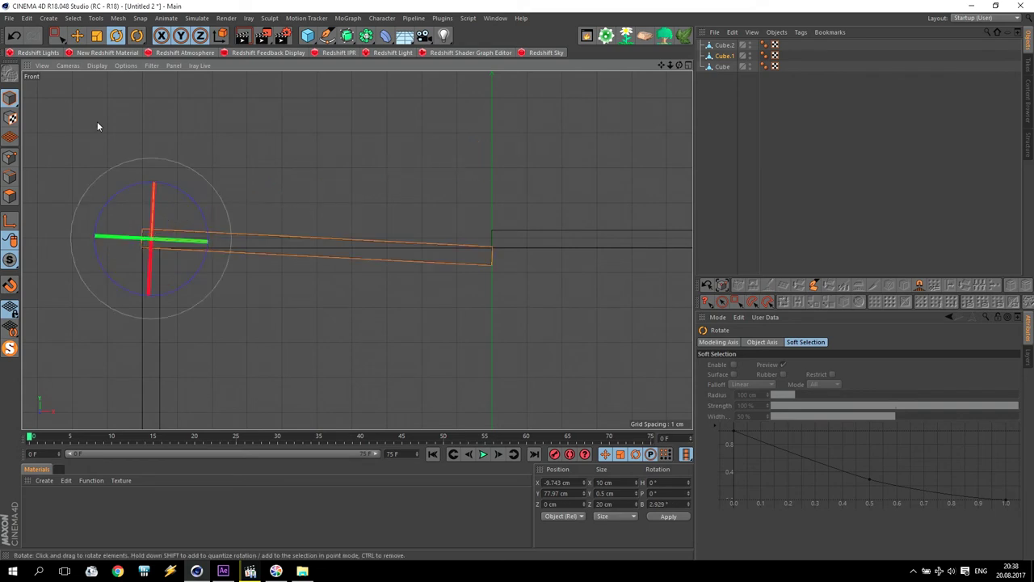
Undo the rotation of Cube.1 and move the axis of Cube.2 to its outer edge above the box wall, at about X 9.77 cm.
left_click(14, 35)
left_click(724, 47)
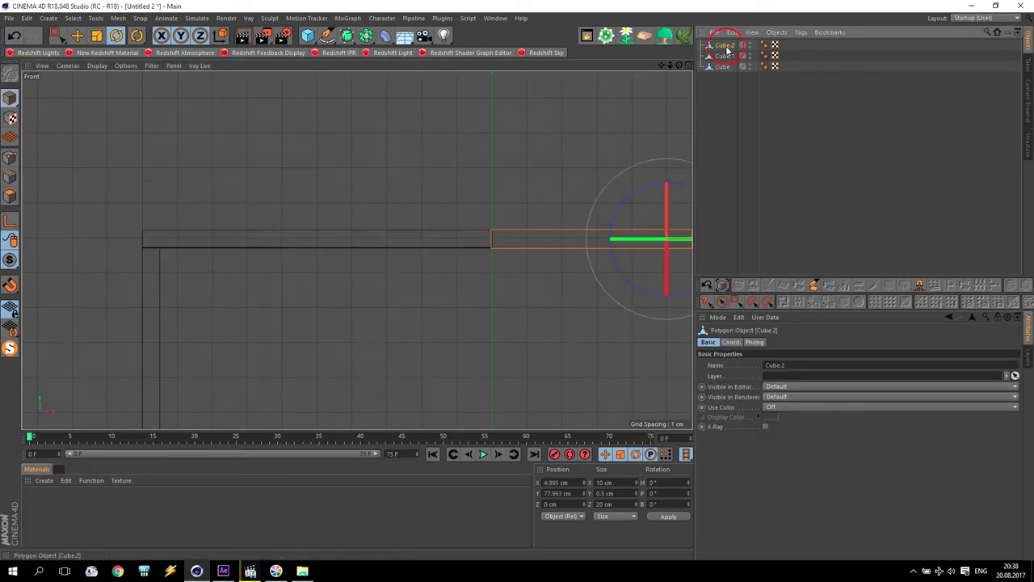
left_click_drag(661, 65, 404, 72)
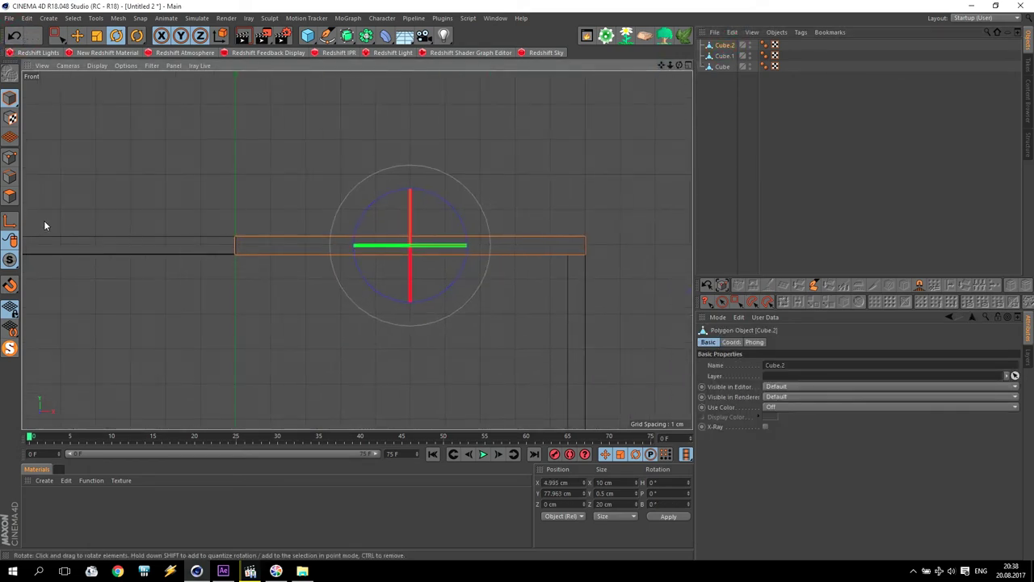
left_click(10, 221)
left_click(77, 36)
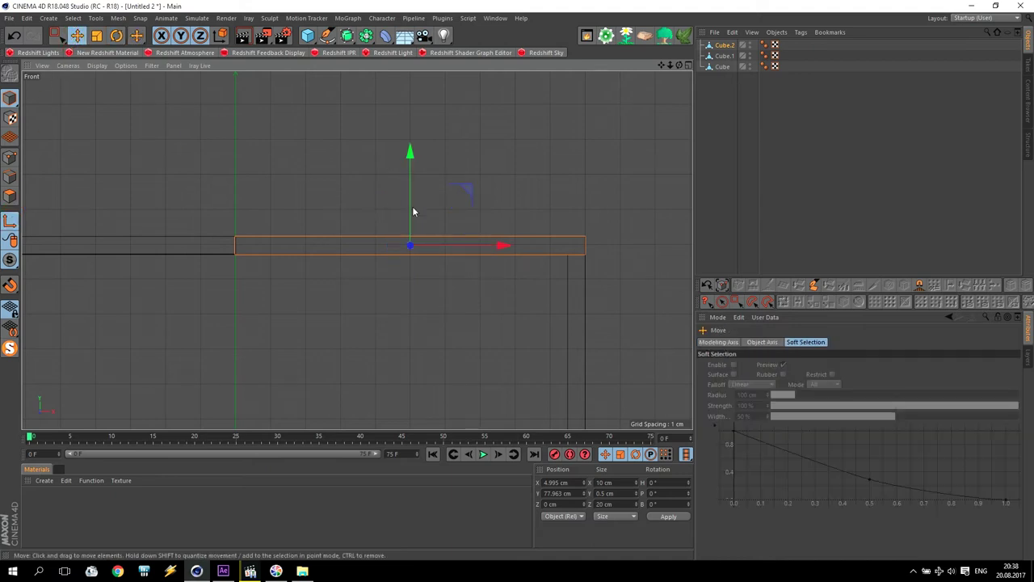
left_click_drag(499, 245, 647, 251)
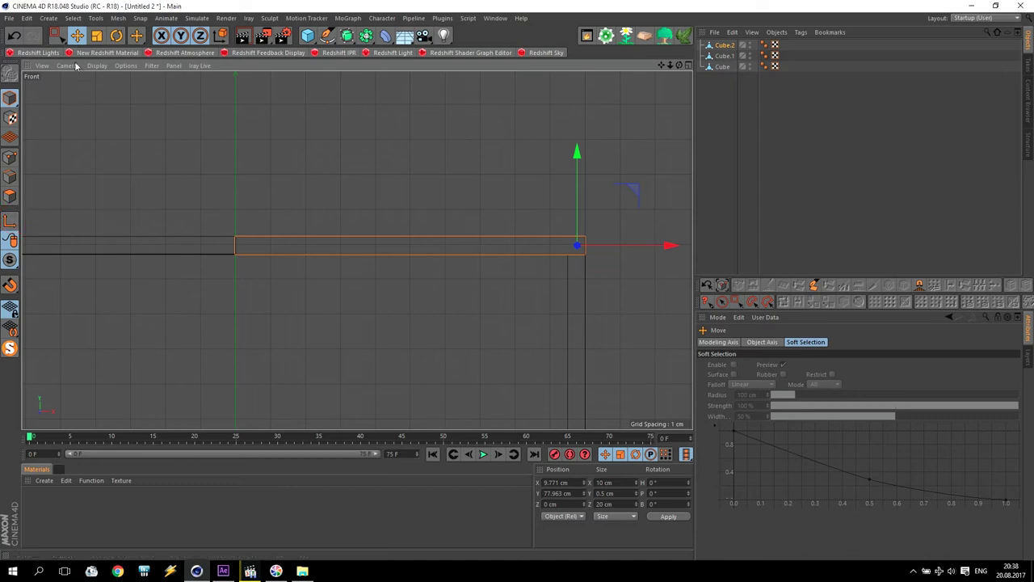
left_click(424, 174)
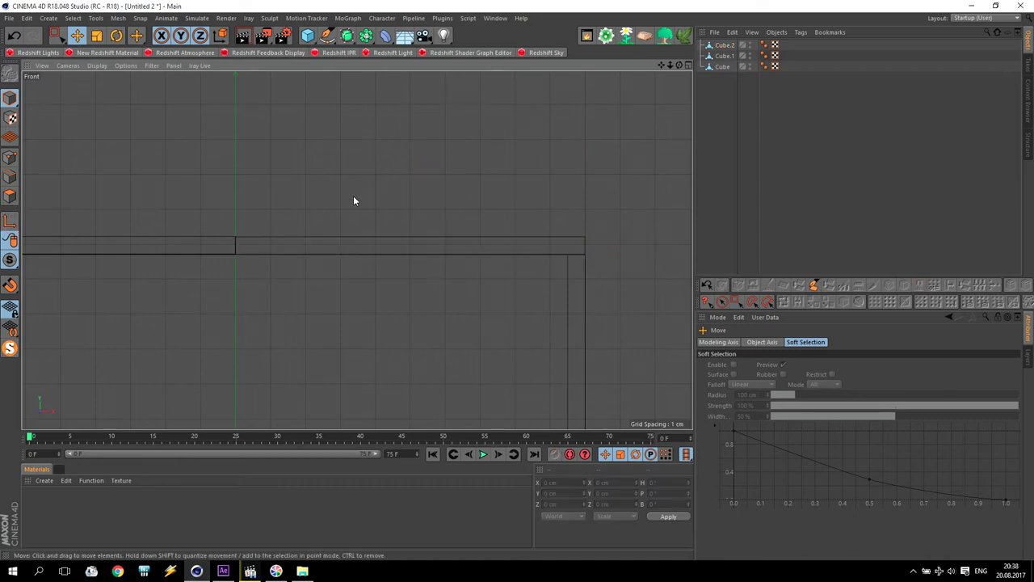
Open the Content Browser at the Celebration folder of the Broadcast 3D Objects presets.
middle_click(353, 200)
middle_click(324, 192)
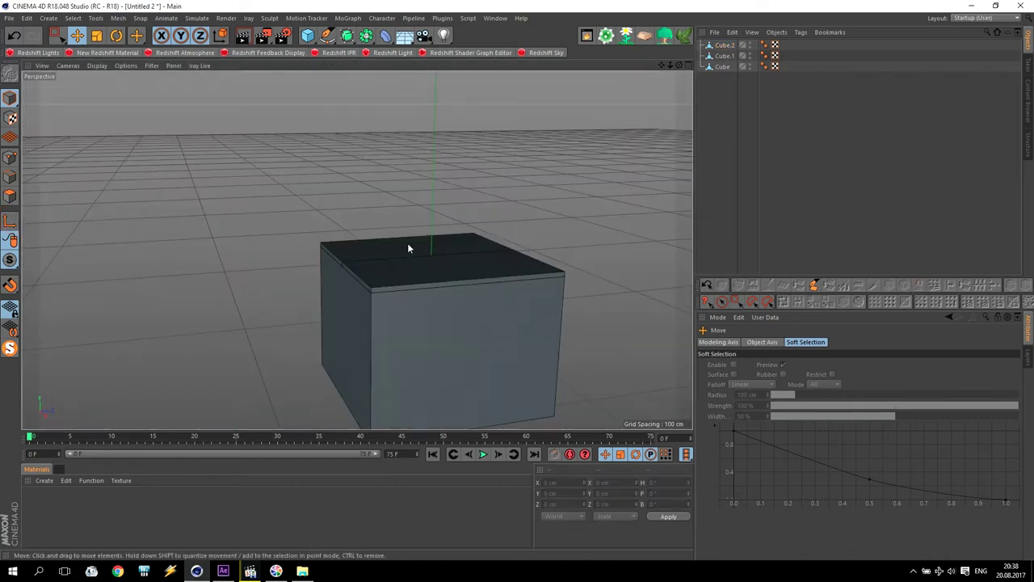
scroll(413, 275, "down", 3)
scroll(420, 297, "up", 4)
left_click_drag(406, 267, 448, 278, "alt")
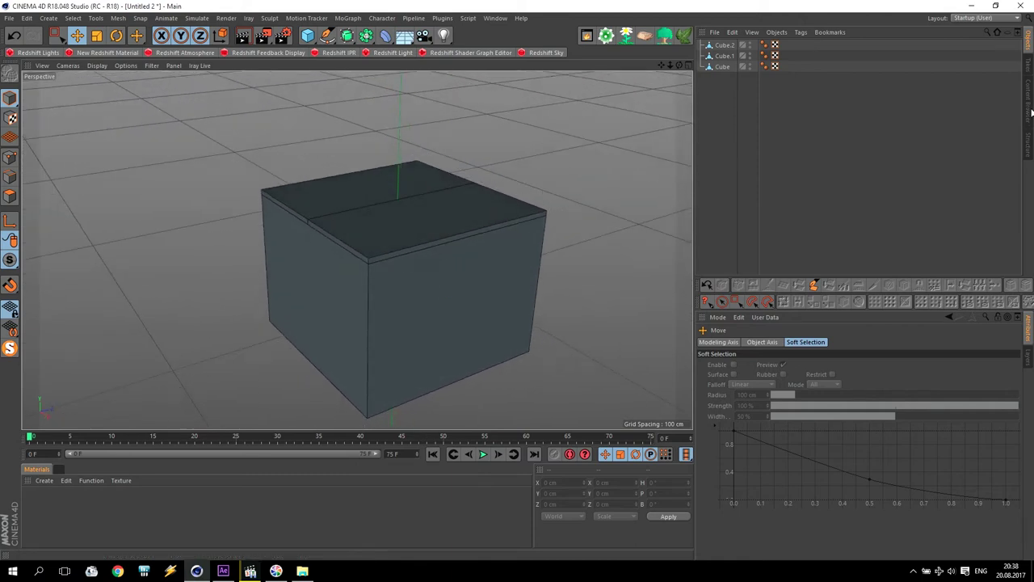
left_click(1028, 101)
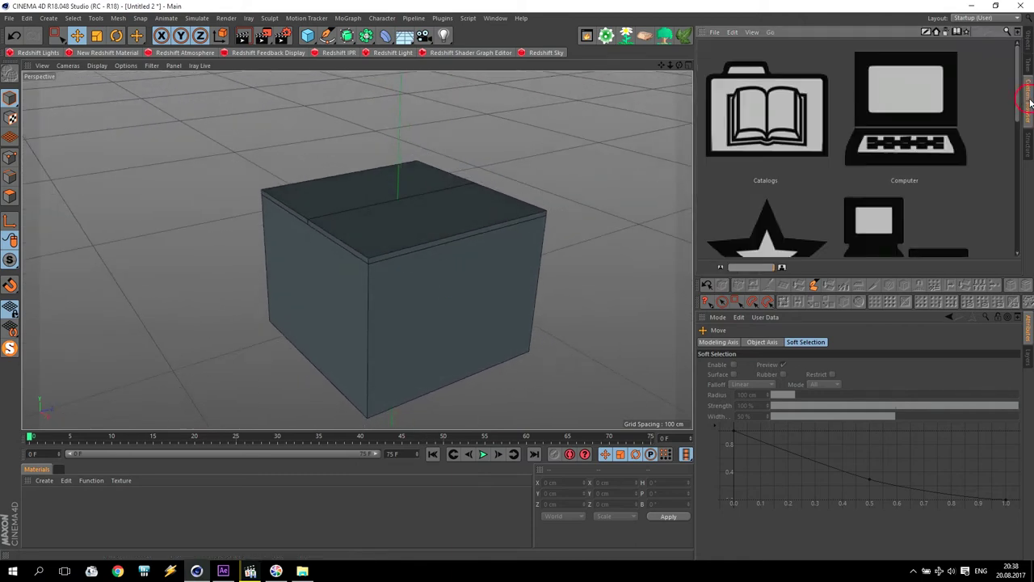
left_click(1018, 35)
left_click(8, 61)
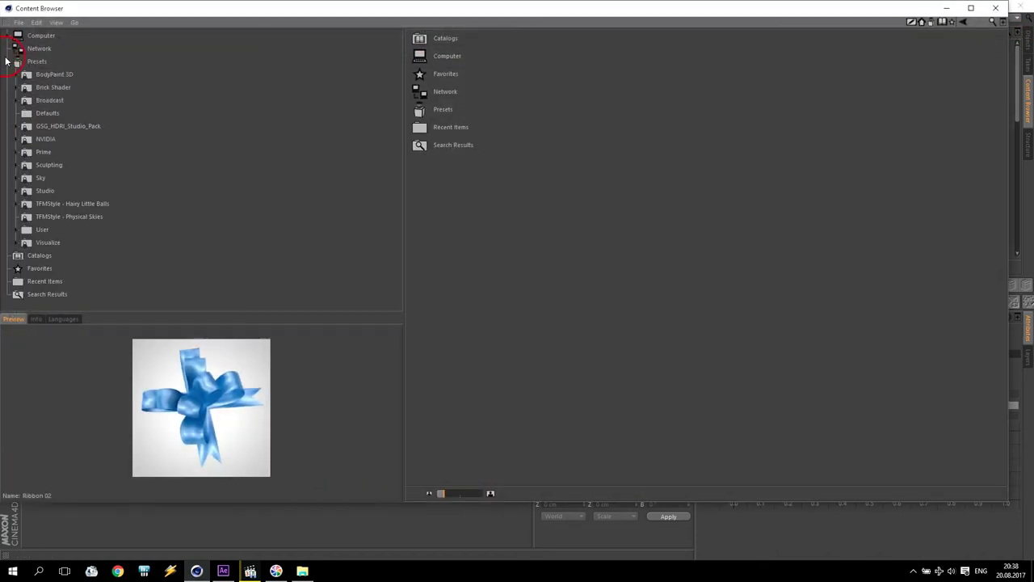
left_click(18, 242)
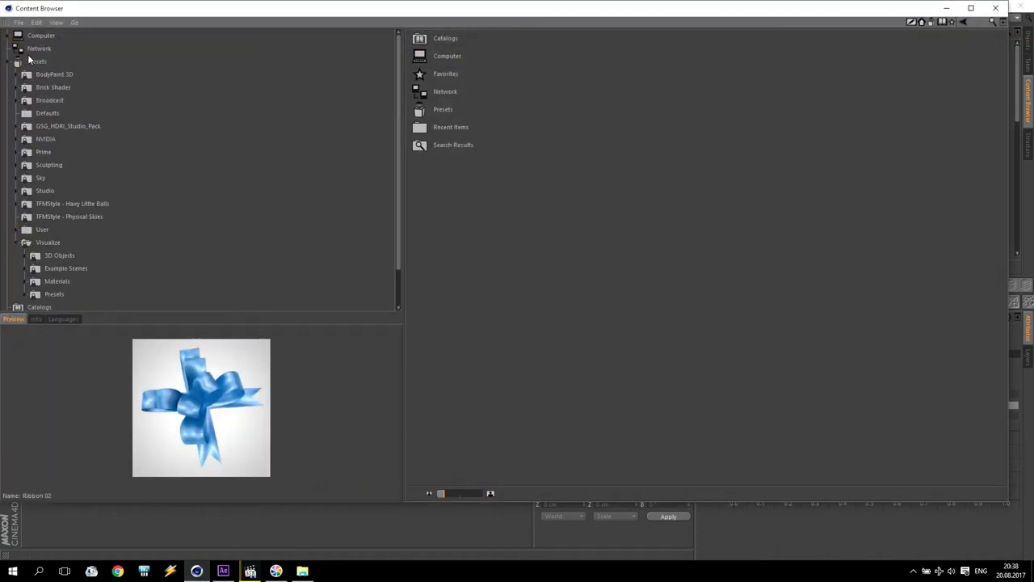
left_click(12, 100)
left_click(60, 117)
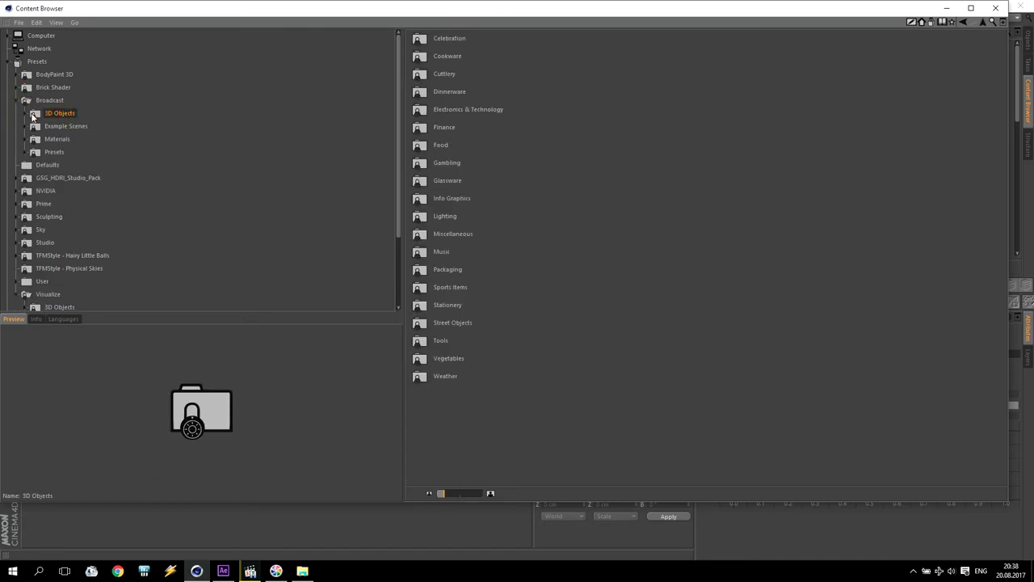
left_click(26, 115)
double_click(450, 38)
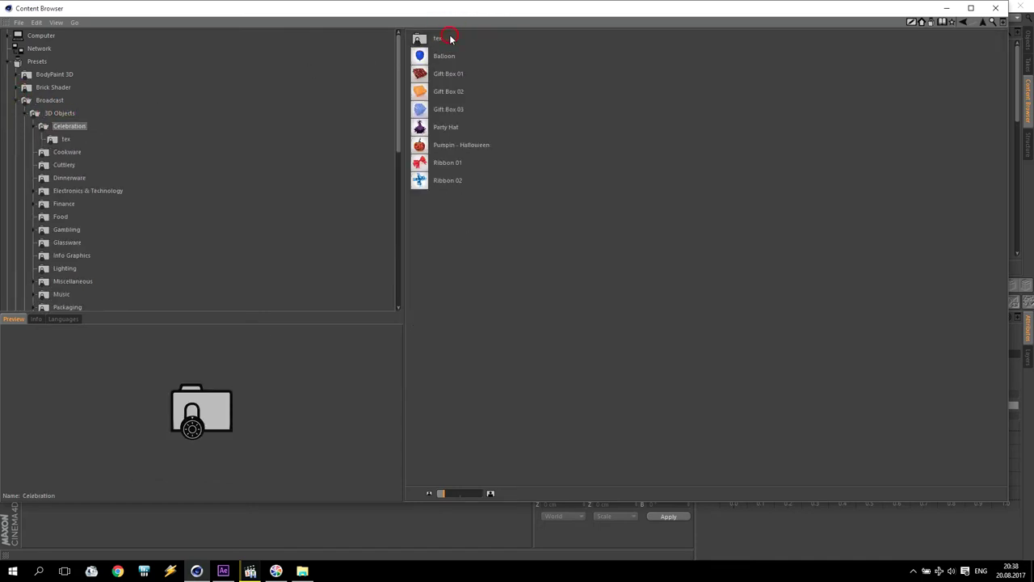
Load the Ribbon 02 preset into the scene and raise it above the box to about Y 90 cm.
left_click(449, 182)
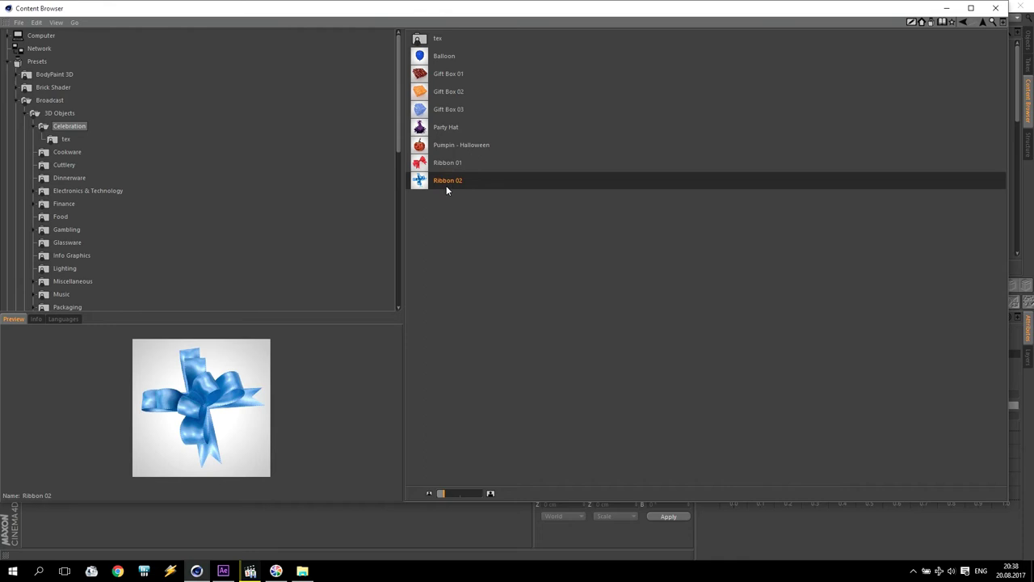
double_click(446, 181)
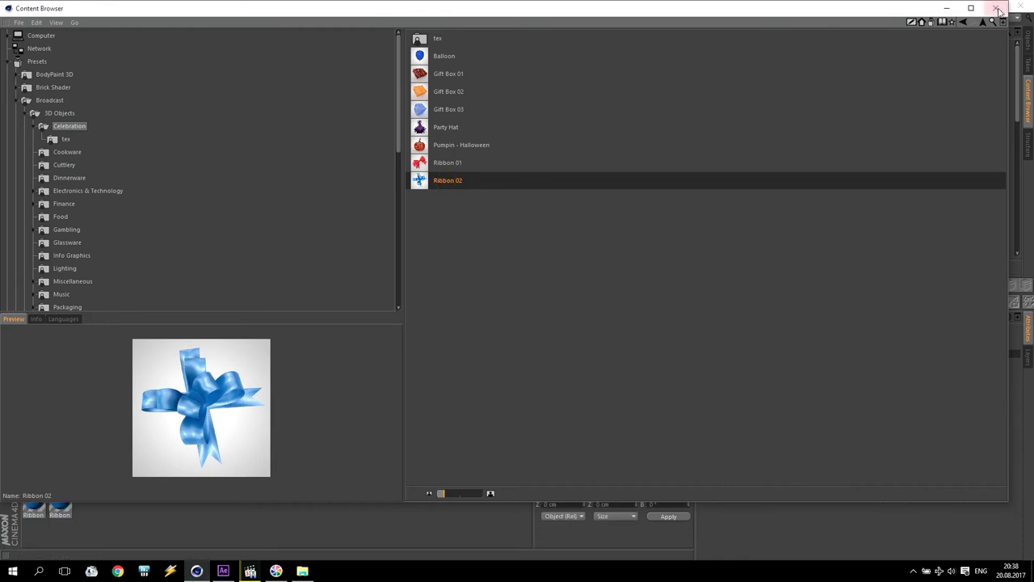
left_click(996, 8)
scroll(509, 290, "down", 6)
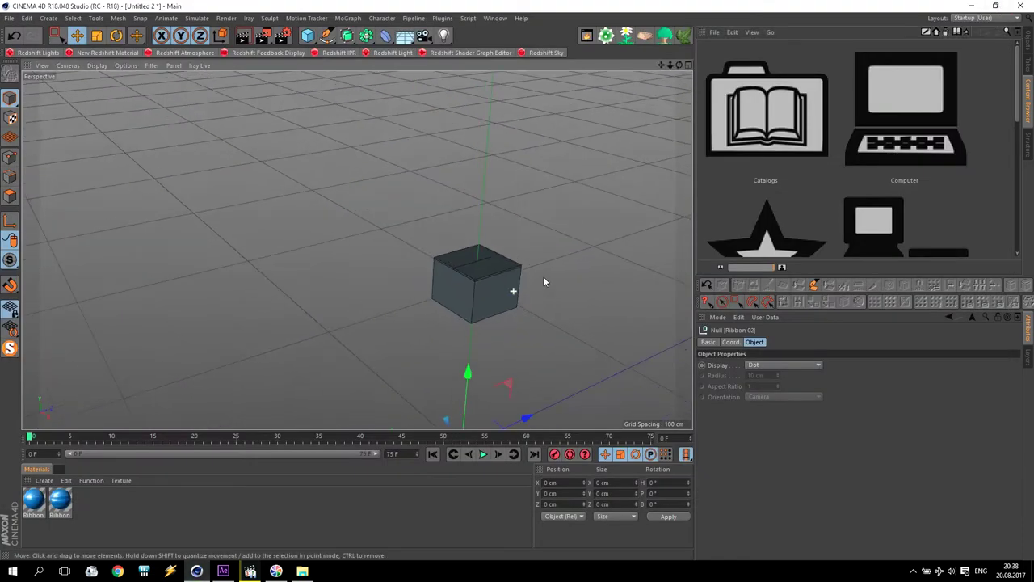
left_click_drag(479, 373, 526, 182)
scroll(548, 246, "up", 8)
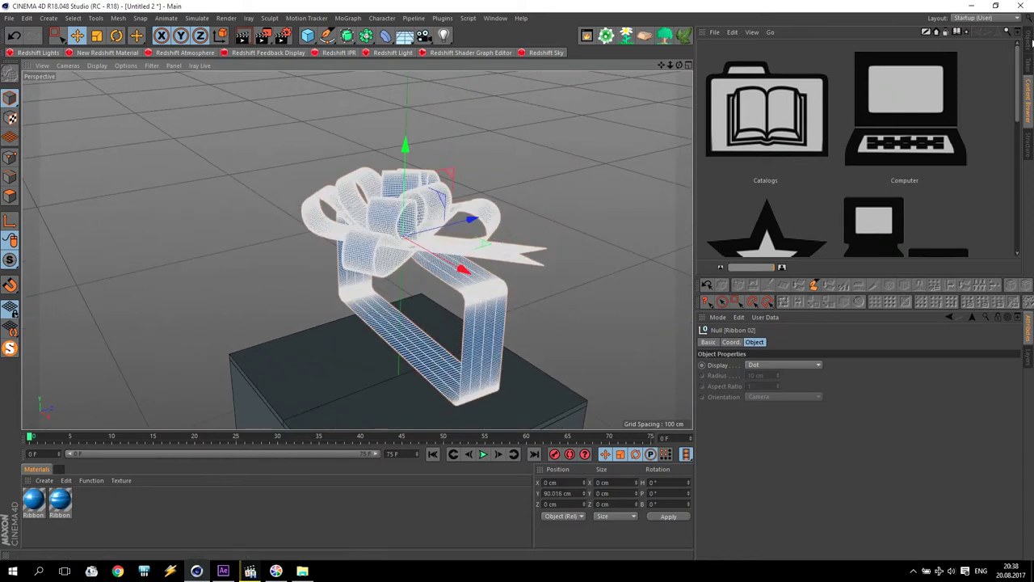
Delete the wrap-around ribbon loop from the Ribbon 02 group, keeping only the bow.
left_click(1030, 42)
left_click(701, 45)
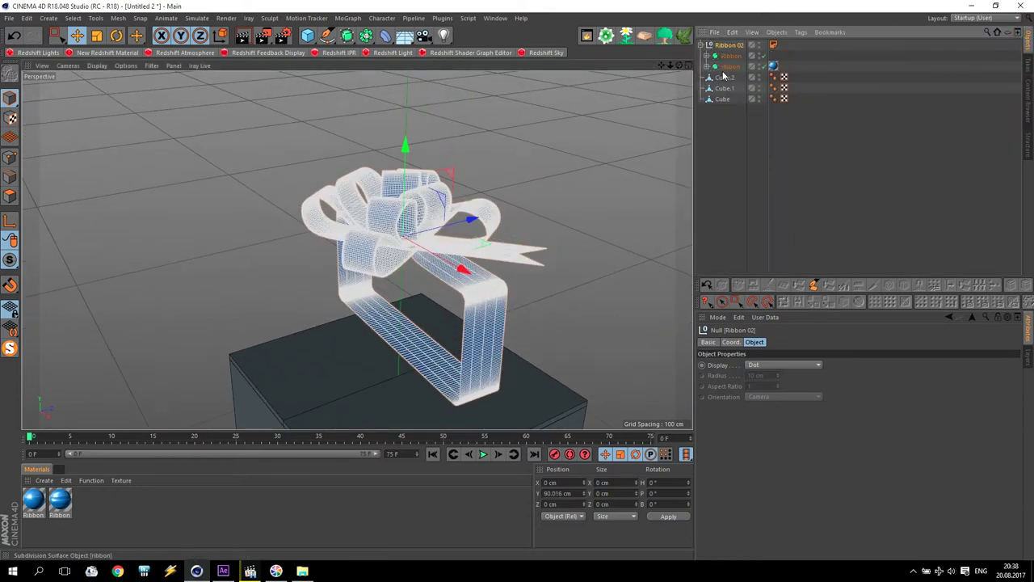
left_click(729, 67)
key("Delete")
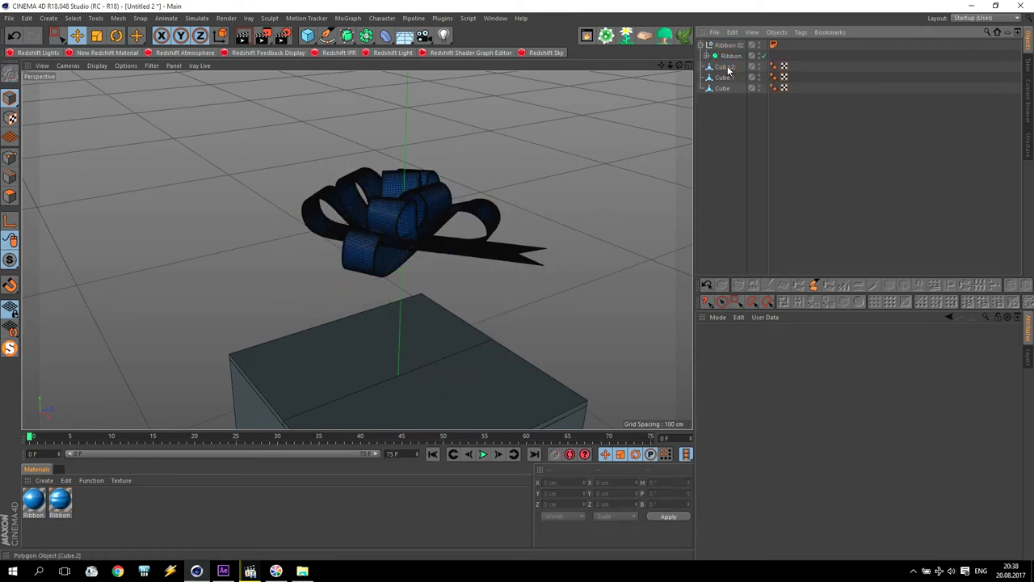
Set the scale of the Ribbon 02 null to 2 on X, Y and Z.
left_click(734, 55)
left_click(729, 46)
left_click(589, 161)
left_click(730, 46)
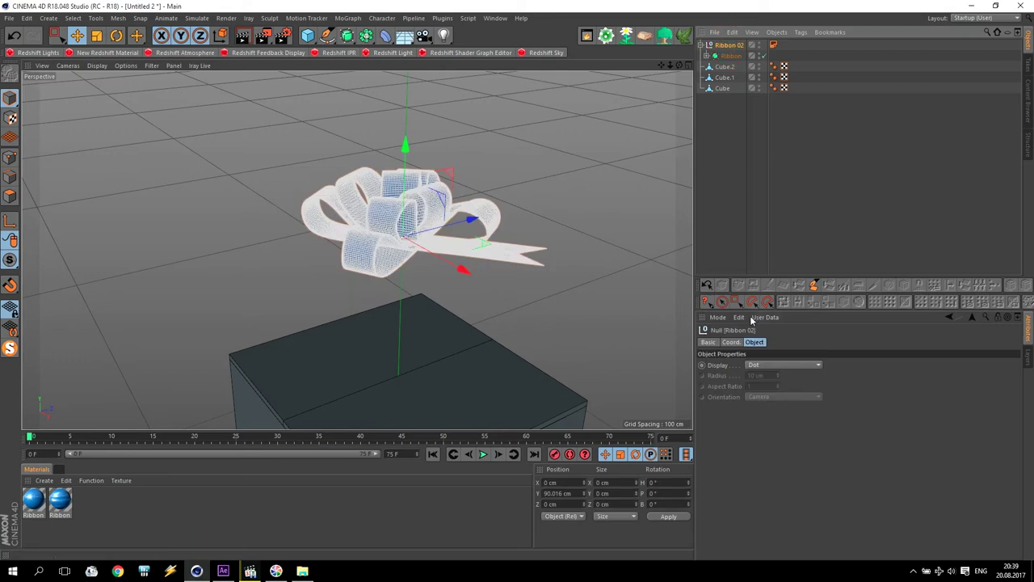
left_click(731, 342)
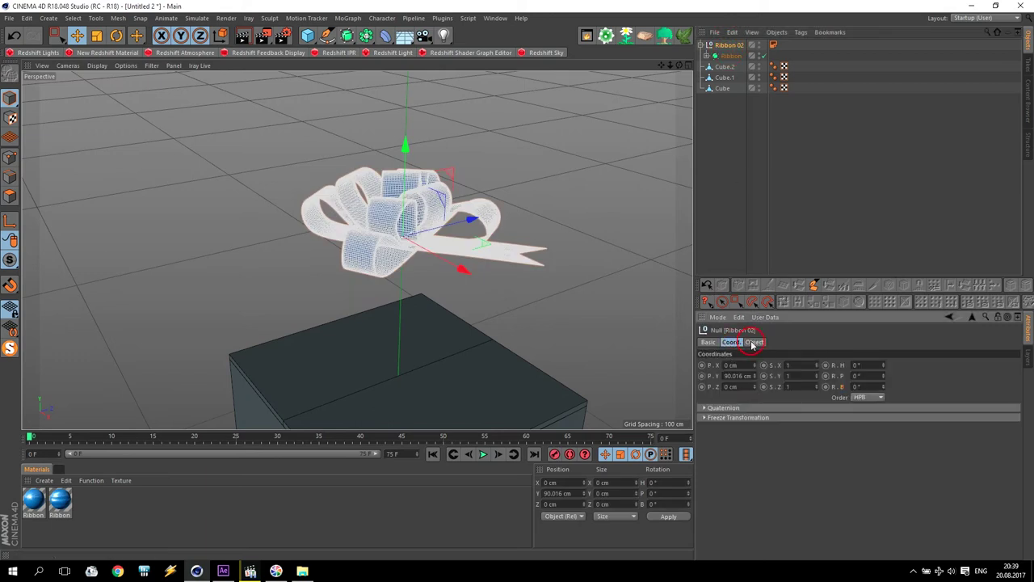
left_click(788, 375)
type("2")
key("Return")
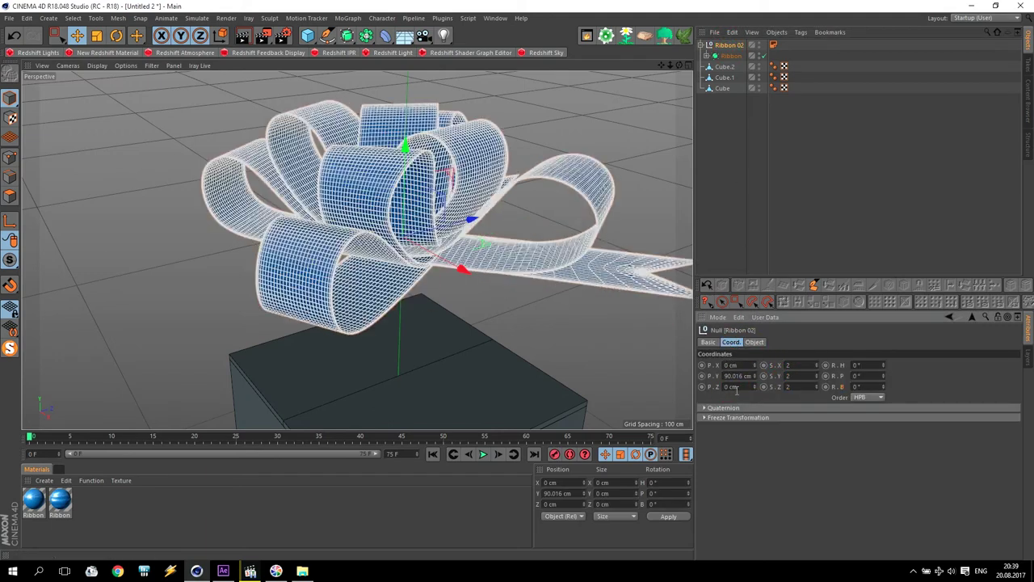
Lower the Ribbon 02 bow onto the box lid, to about Y 78.5 cm.
scroll(487, 269, "down", 3)
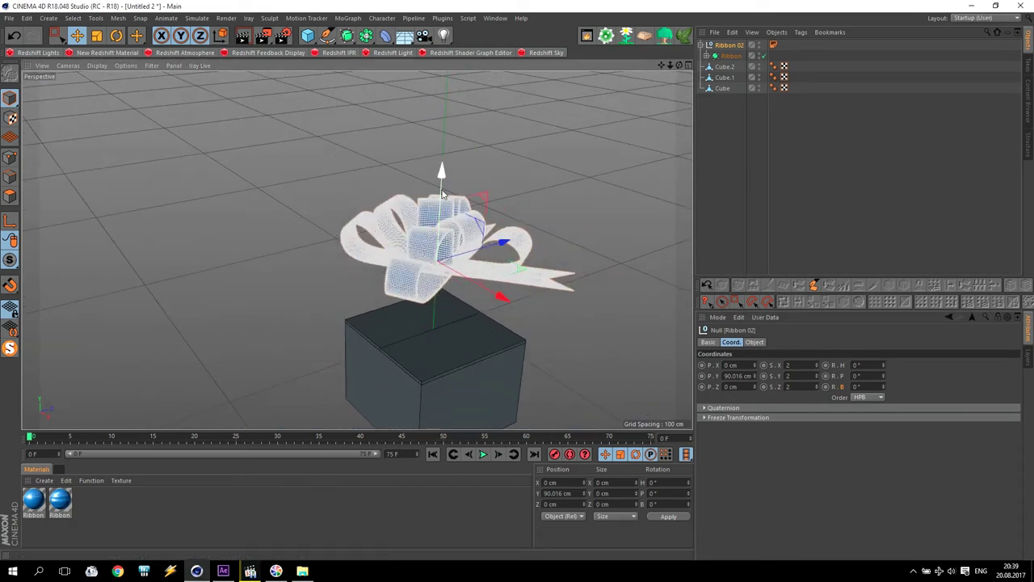
left_click_drag(442, 188, 442, 260)
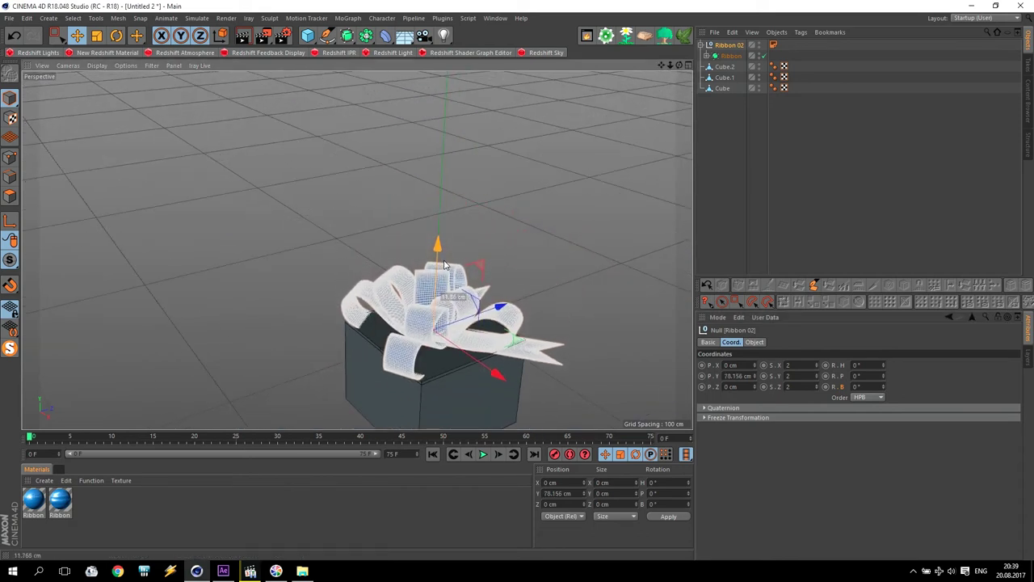
scroll(448, 378, "up", 3)
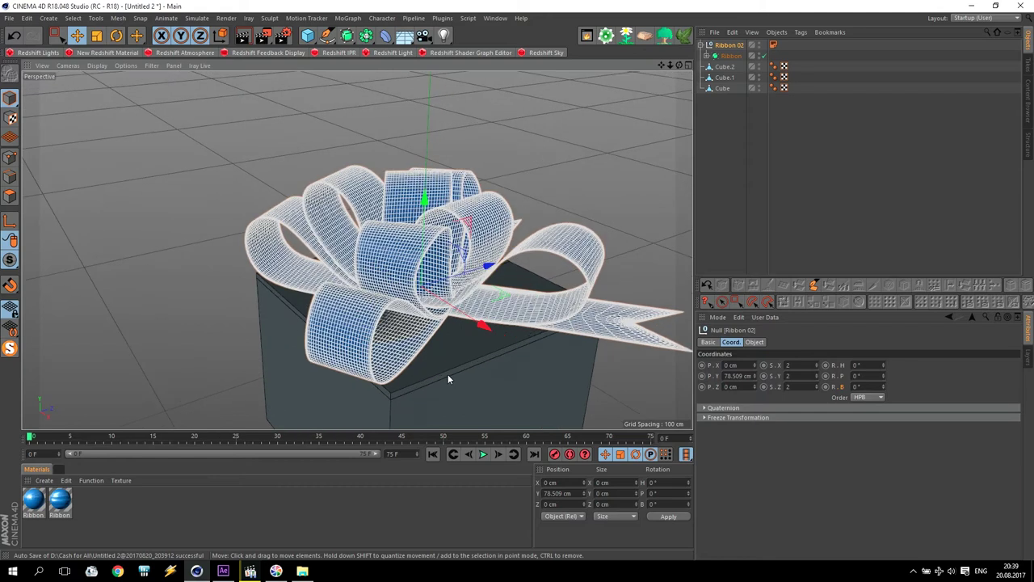
scroll(449, 376, "down", 3)
left_click_drag(448, 389, 566, 323, "alt")
left_click(578, 313)
scroll(469, 366, "up", 3)
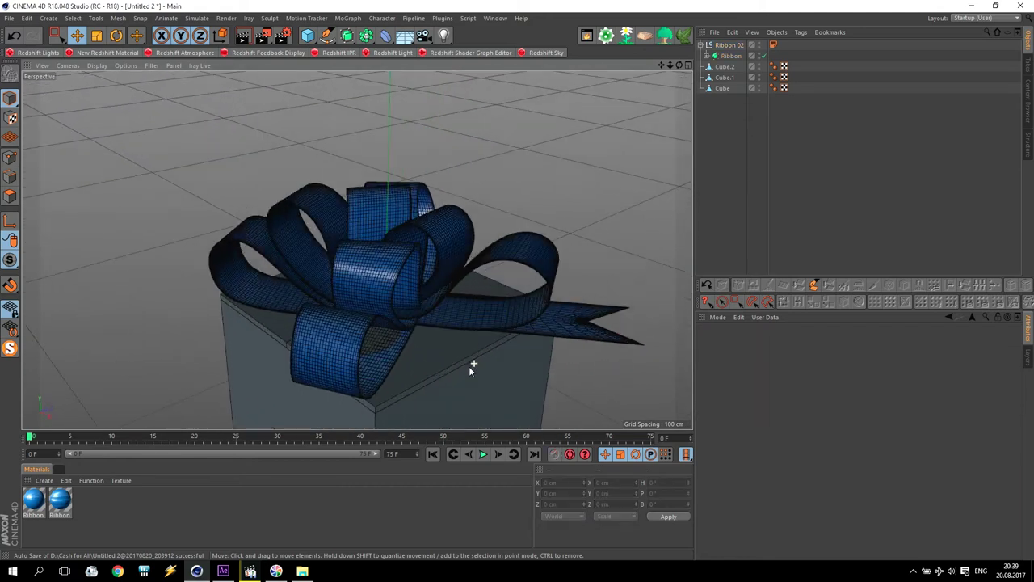
left_click_drag(661, 66, 666, 24)
left_click_drag(357, 251, 501, 174)
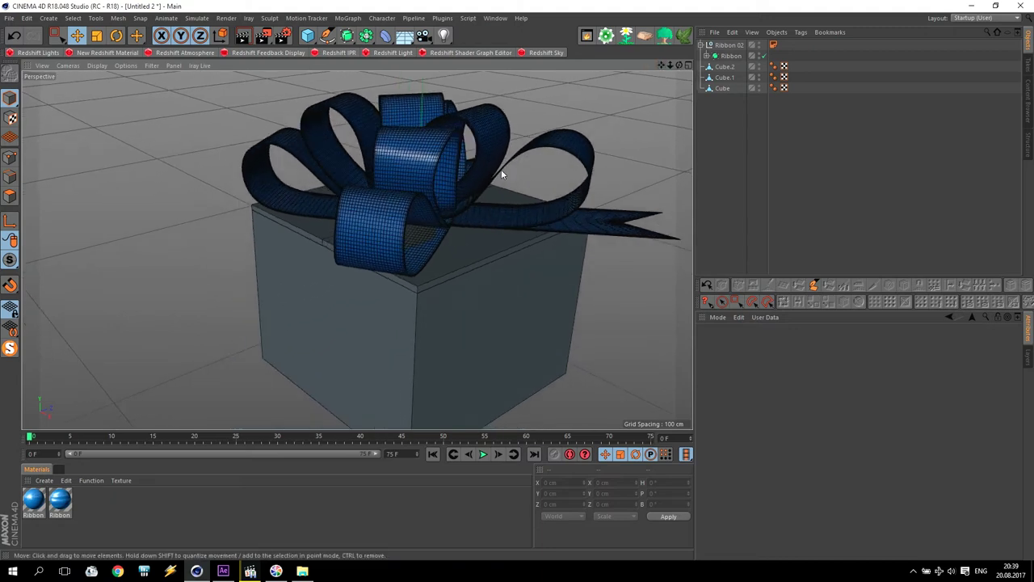
Add a cylinder primitive and set its orientation to +X.
scroll(373, 178, "down", 8)
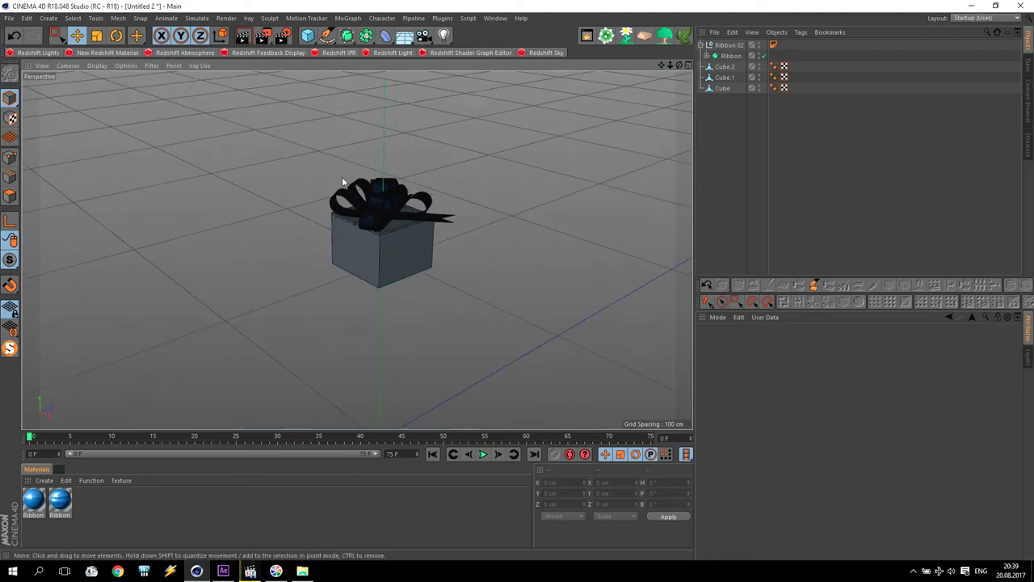
left_click(308, 41)
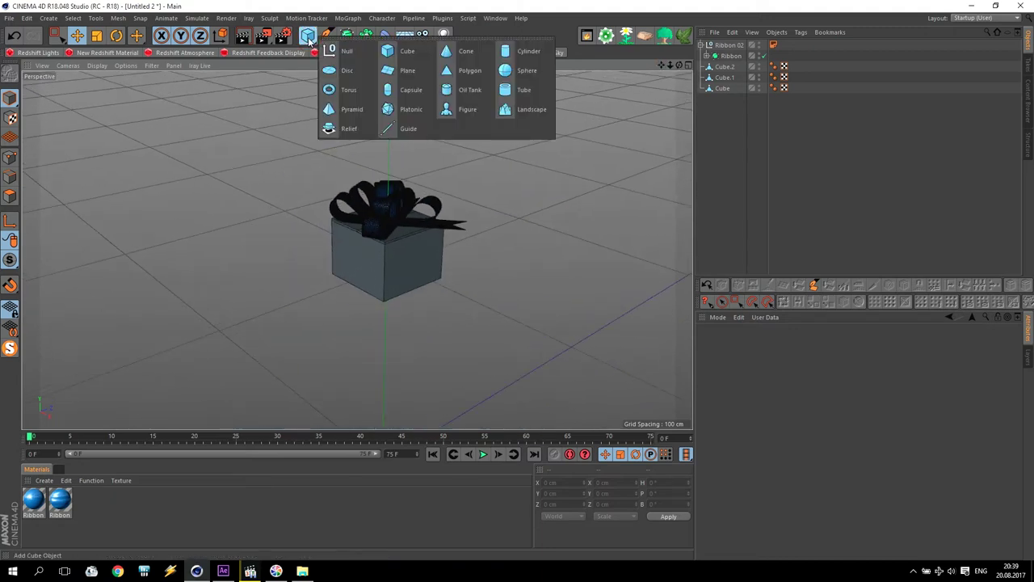
left_click(516, 53)
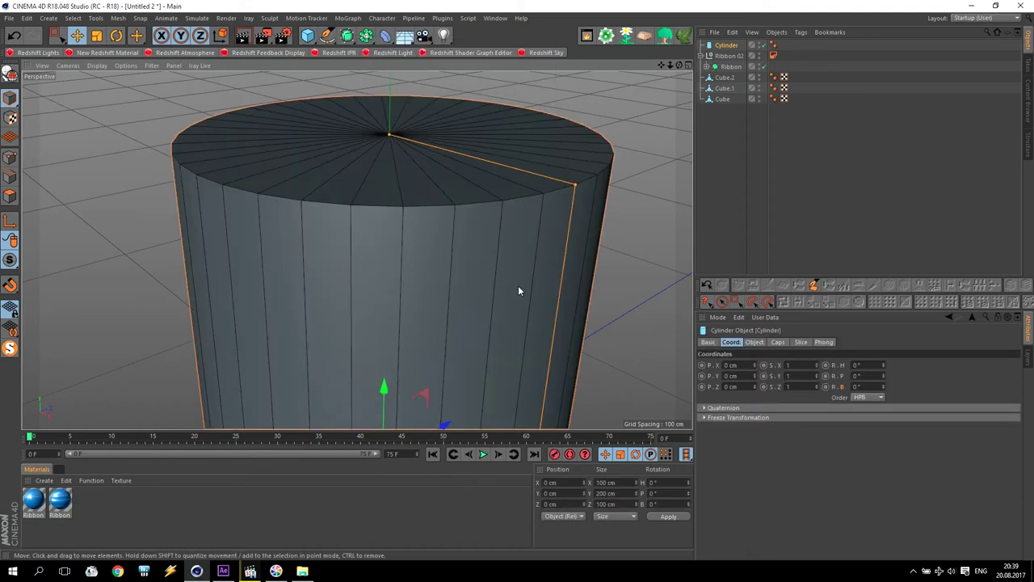
left_click(754, 341)
left_click(793, 410)
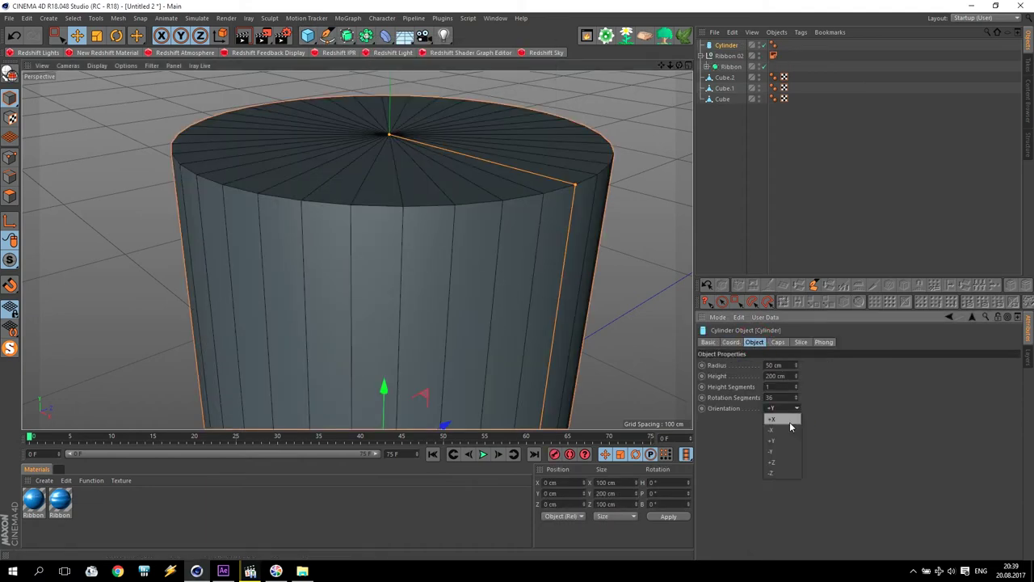
left_click(782, 463)
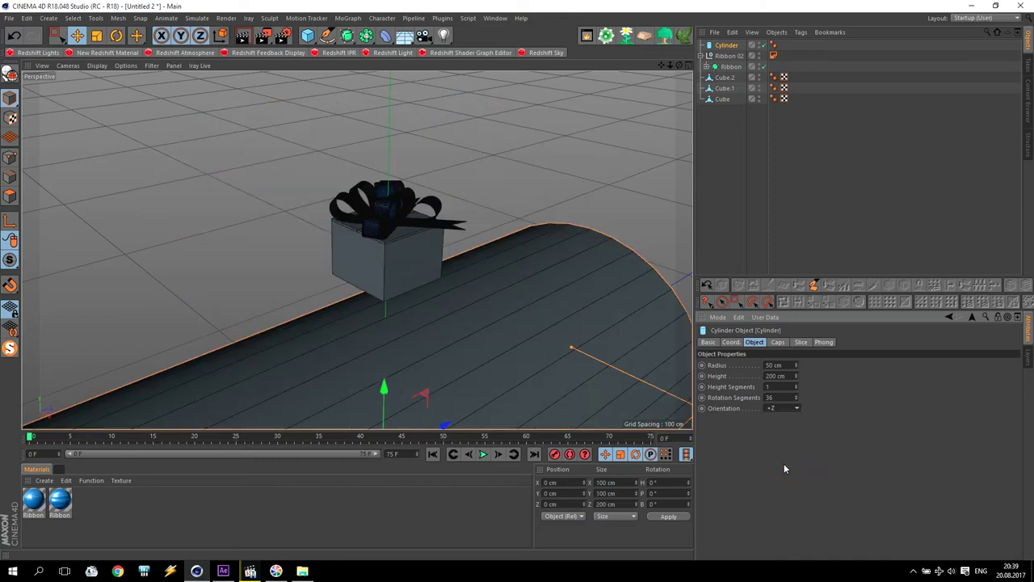
left_click(787, 409)
left_click(788, 420)
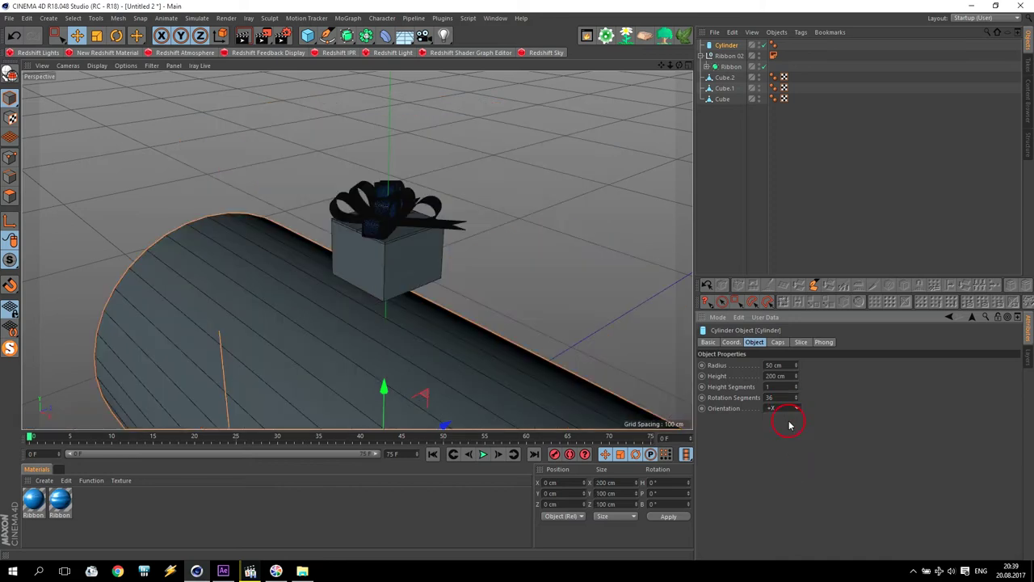
Set the cylinder's height to 15 cm and its radius to 8 cm.
left_click_drag(795, 378, 663, 382)
type("15")
key("Return")
left_click_drag(796, 369, 784, 376)
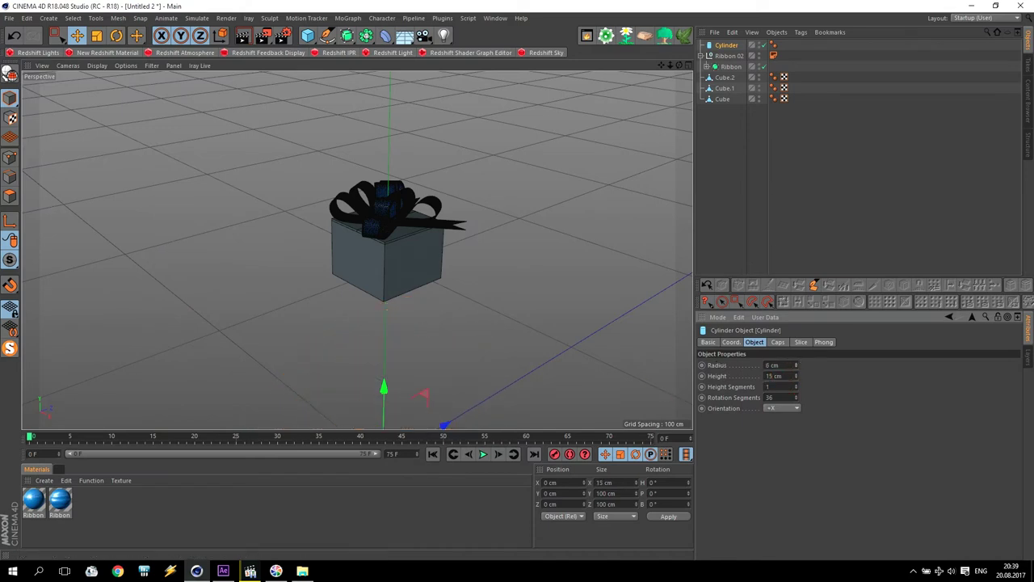
Raise the cylinder to about Y 66.4 cm and set its radius to 2 cm.
left_click_drag(384, 396, 387, 267)
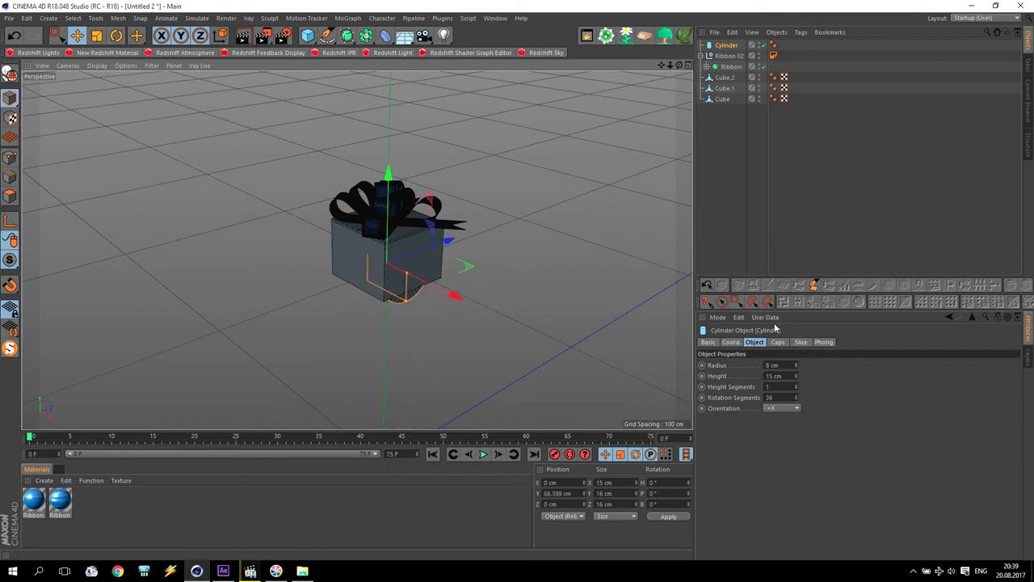
left_click_drag(796, 368, 792, 365)
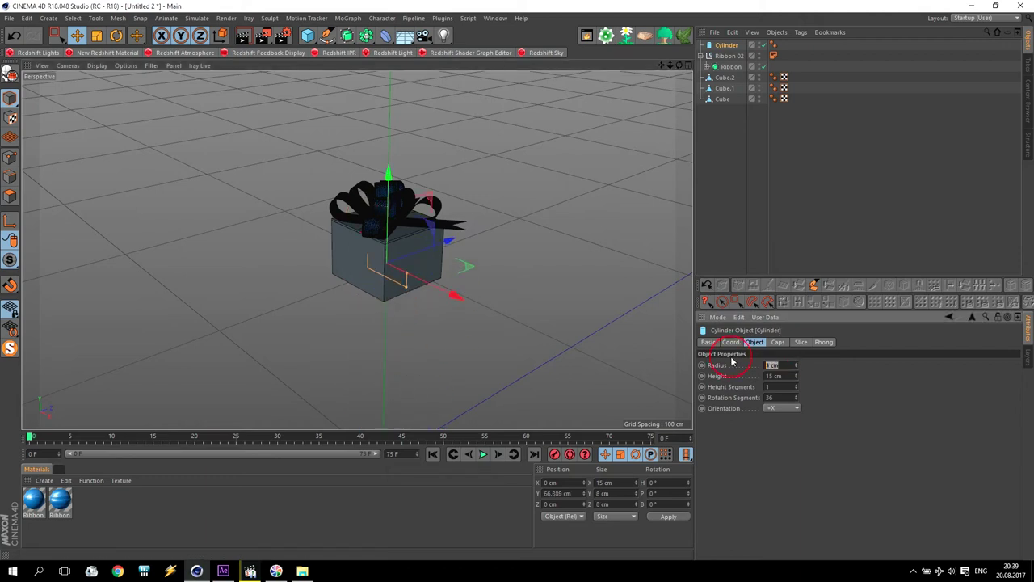
key("Return")
Move the cylinder out in front of the gift box, to about Z -12.1 cm, so it clears the box wall.
left_click_drag(450, 242, 427, 269)
scroll(335, 269, "up", 5)
scroll(423, 269, "up", 4)
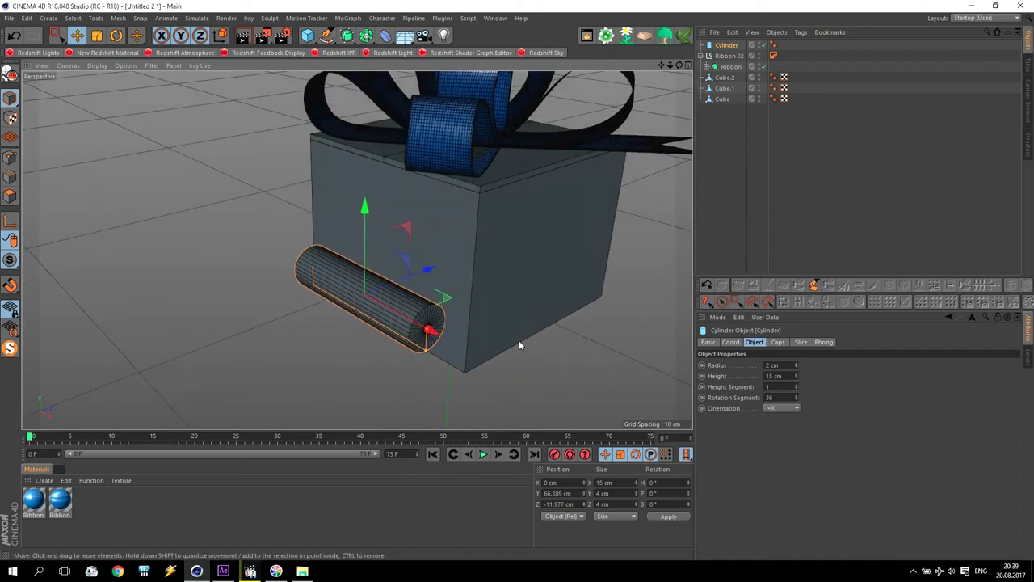
middle_click(518, 346)
middle_click(206, 312)
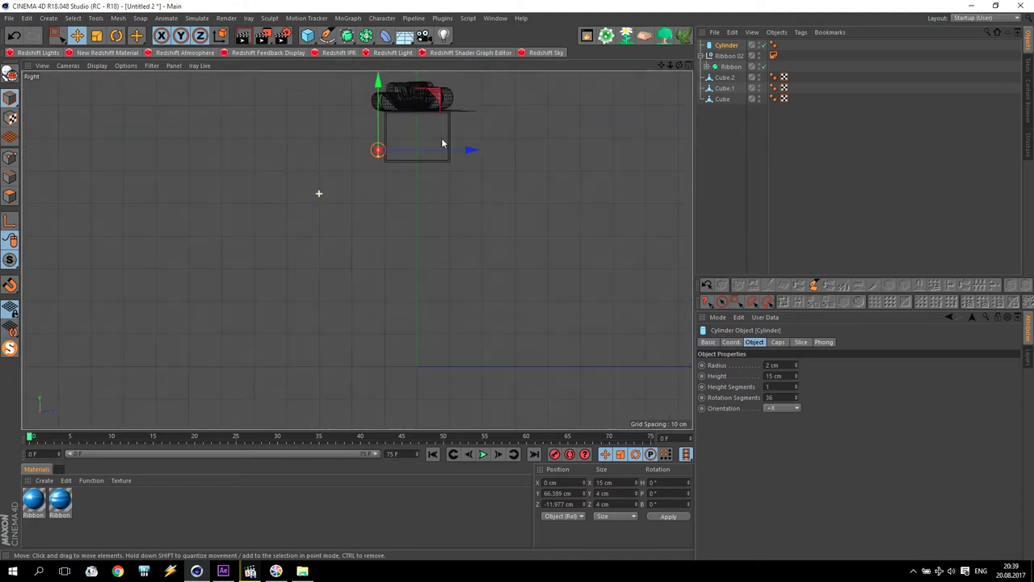
scroll(363, 145, "up", 5)
left_click_drag(324, 241, 323, 246)
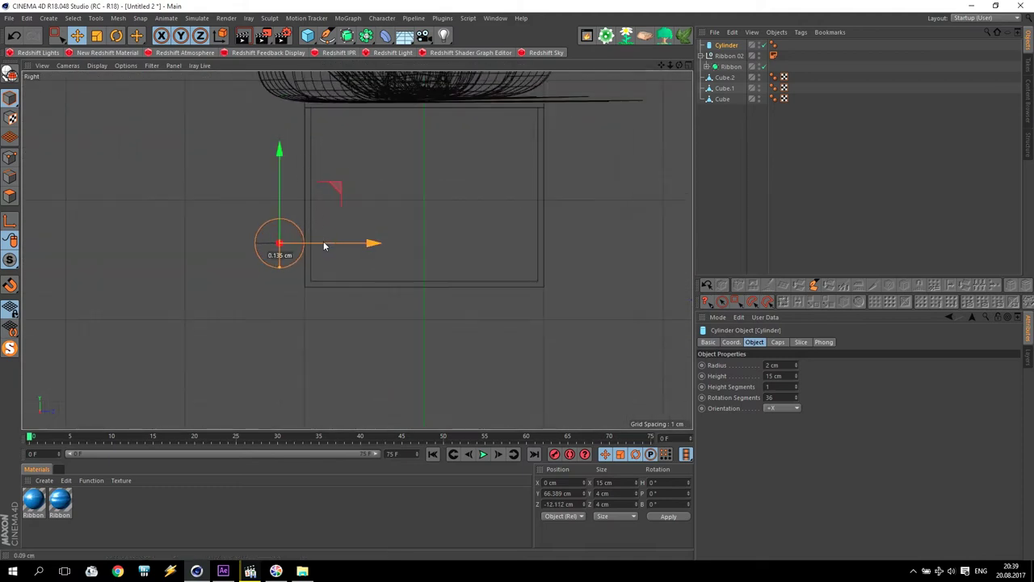
Duplicate the cylinder twice upward into a vertical stack of three, with the top copy at about Y 74.6 cm.
left_click_drag(281, 200, 296, 95, "ctrl")
middle_click(385, 178)
middle_click(215, 164)
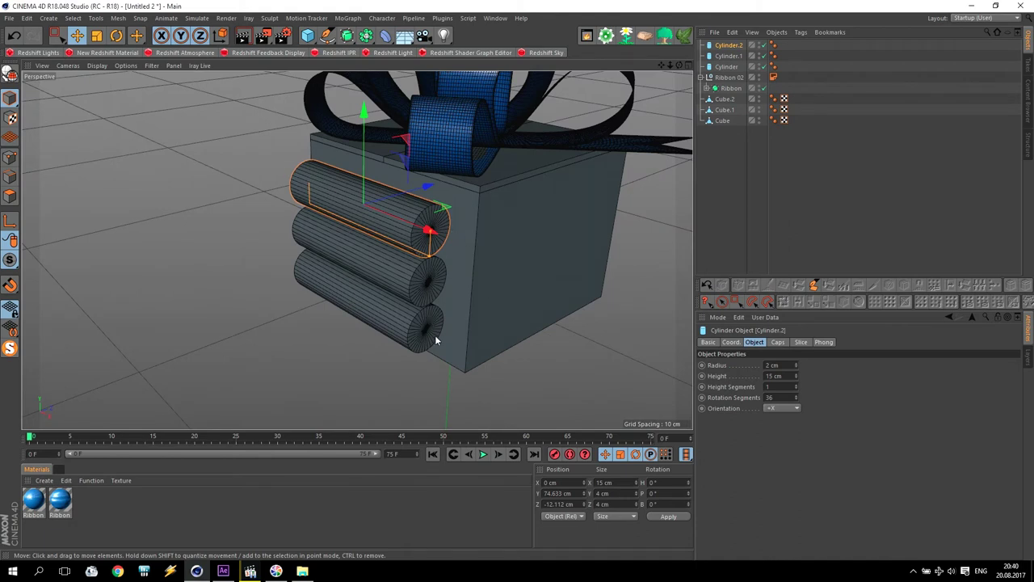
Draw a looping Bezier wire spline with the Pen in the front view, from the bottom cylinder's end around to the middle cylinder's end.
middle_click(583, 226)
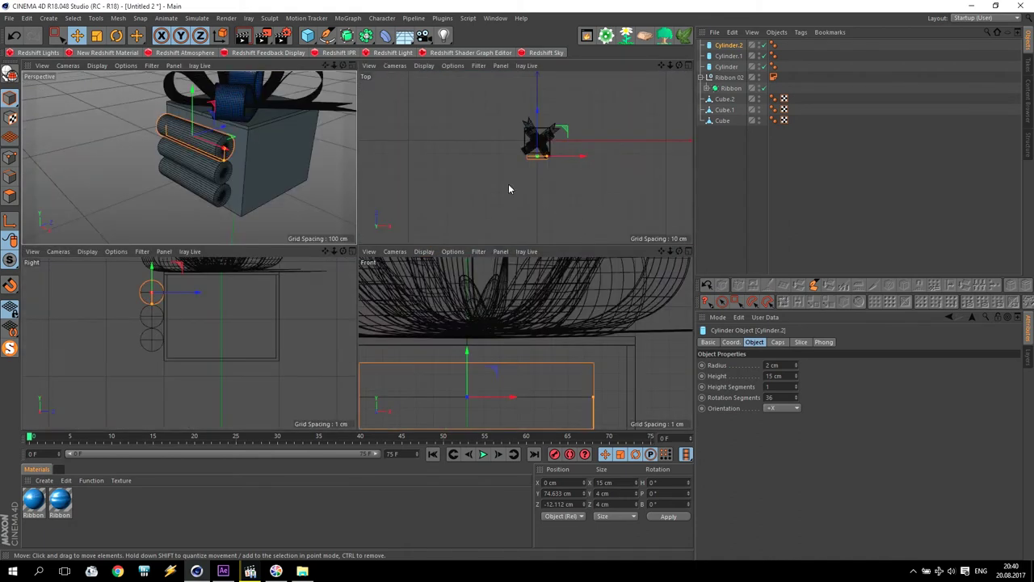
scroll(540, 353, "down", 7)
scroll(531, 396, "up", 3)
left_click_drag(660, 251, 525, 343)
middle_click(557, 351)
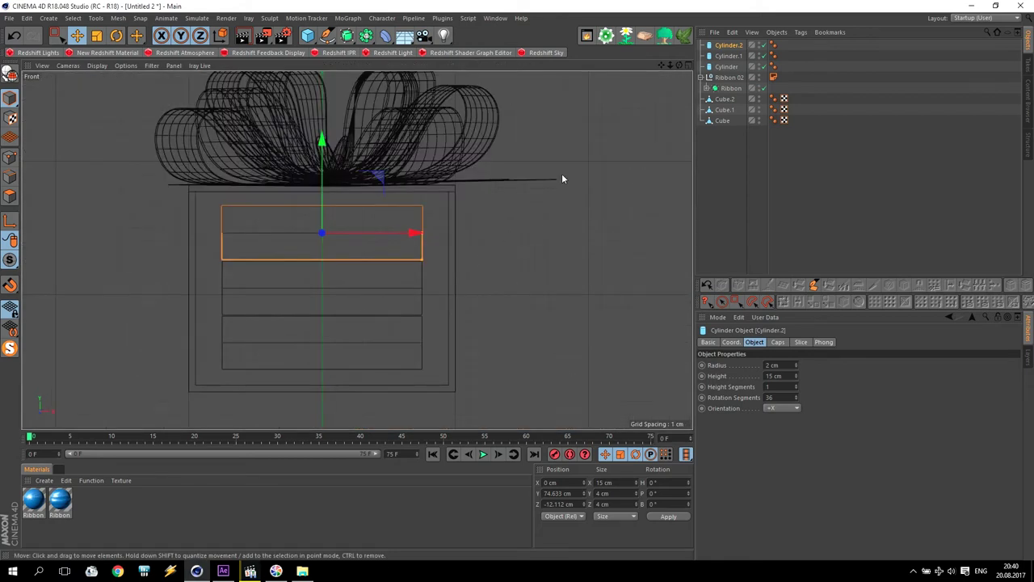
scroll(563, 179, "down", 2)
left_click(327, 35)
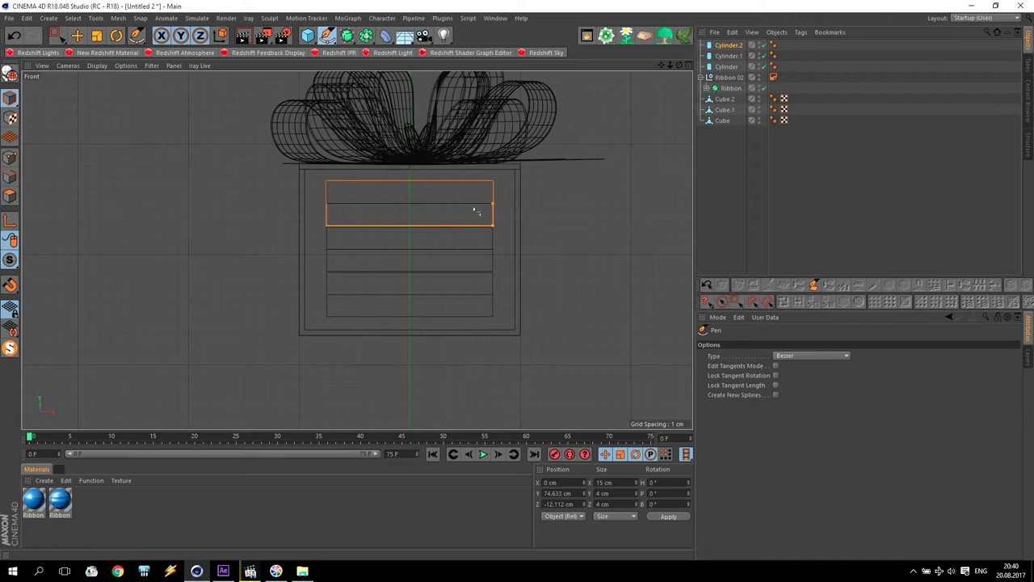
left_click(481, 295)
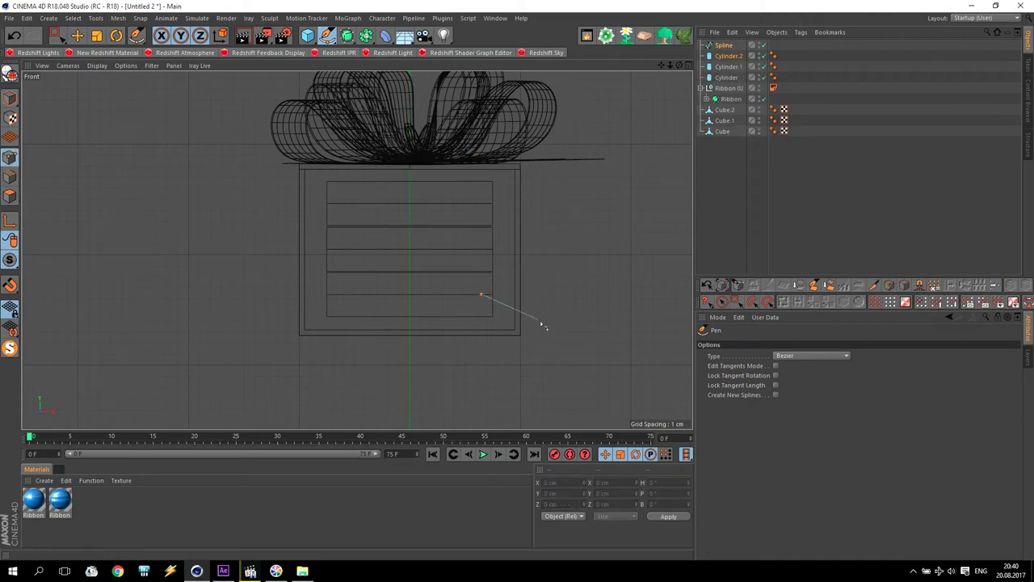
left_click_drag(548, 317, 644, 315)
left_click_drag(644, 233, 612, 220)
left_click_drag(546, 231, 499, 240)
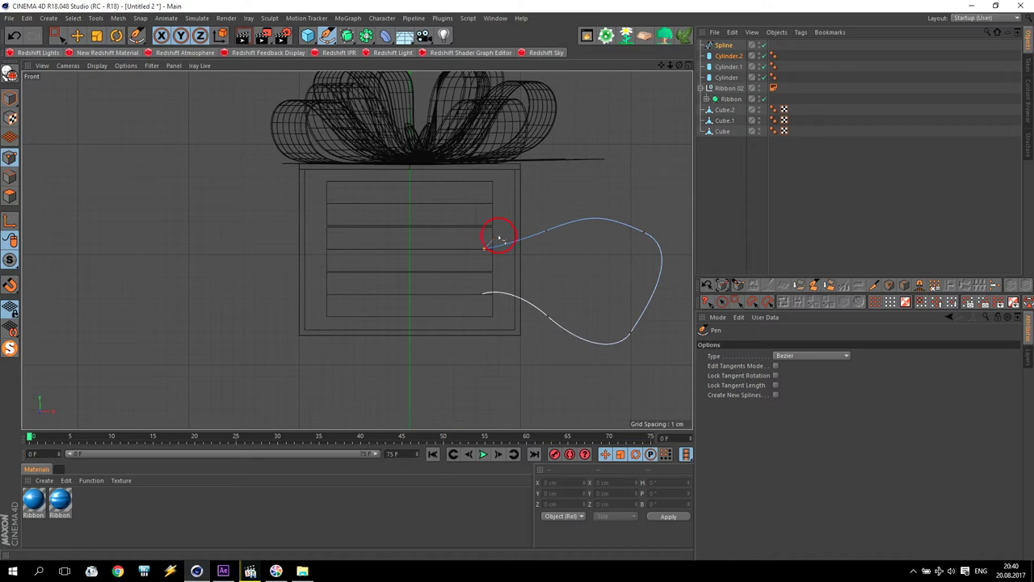
Add a Helix spline to the scene and set its plane to XZ.
left_click(732, 47)
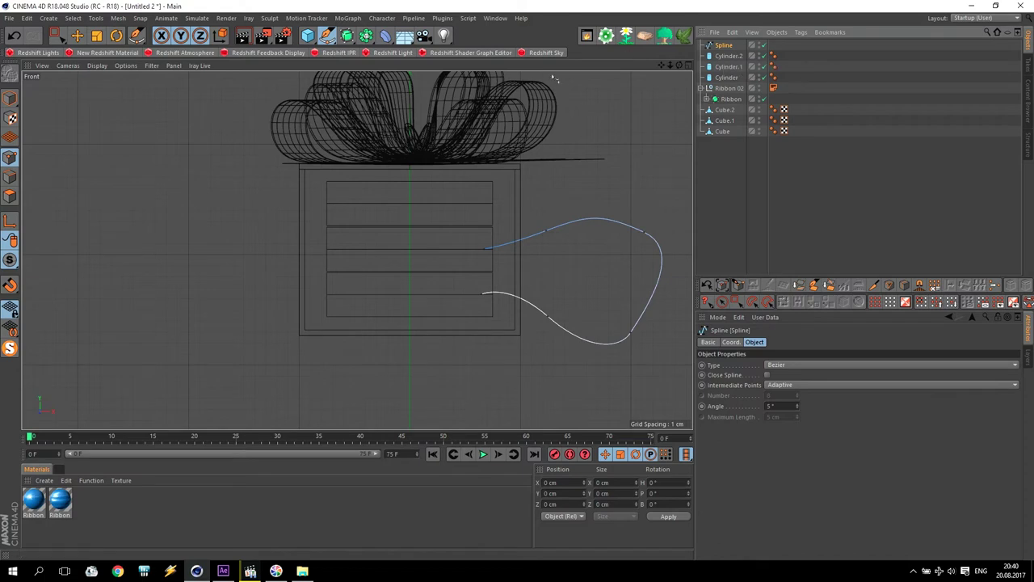
left_click(326, 36)
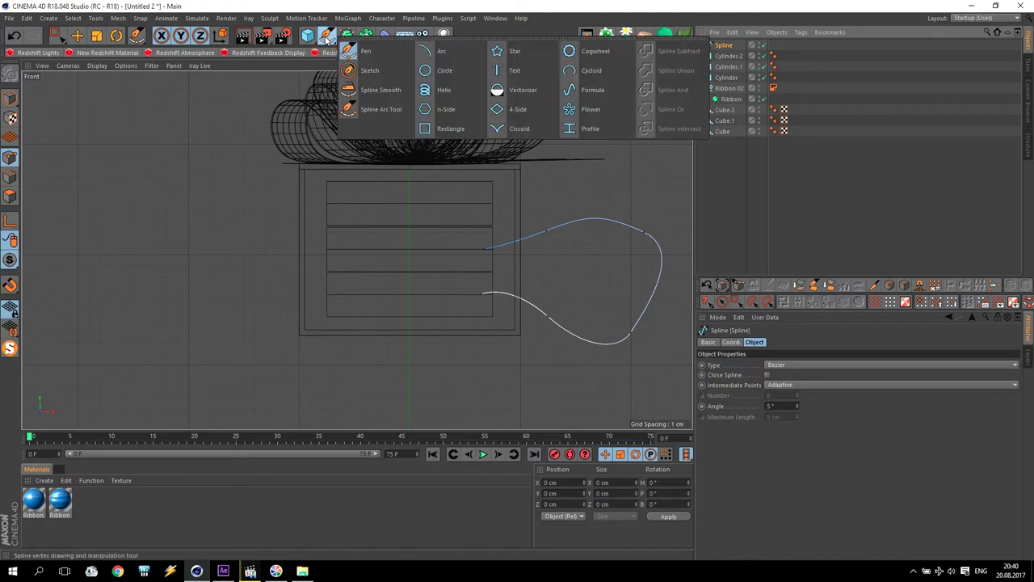
left_click(445, 90)
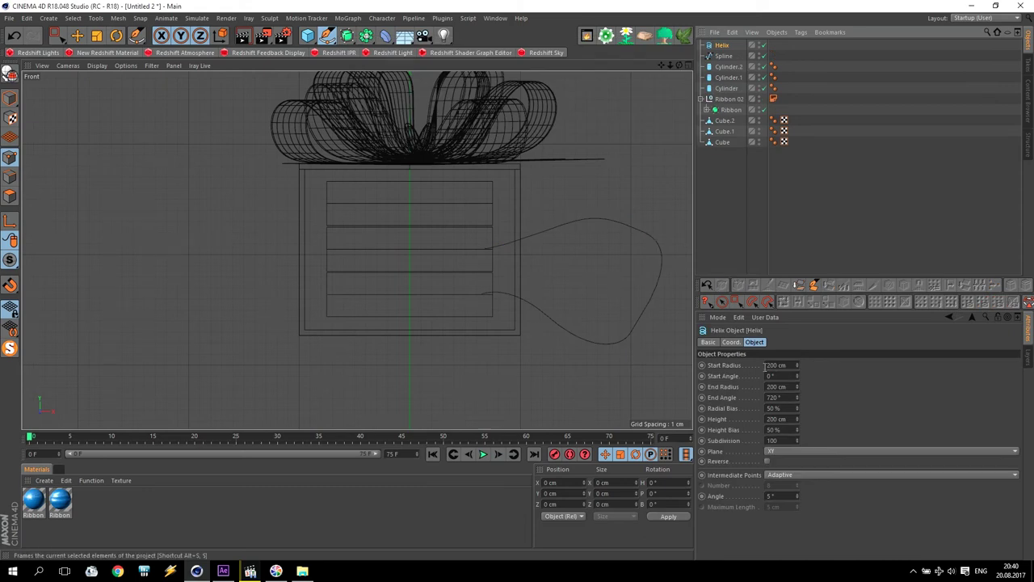
scroll(575, 250, "down", 8)
middle_click_drag(544, 264, 343, 243, "alt")
scroll(567, 267, "down", 8)
scroll(582, 268, "up", 4)
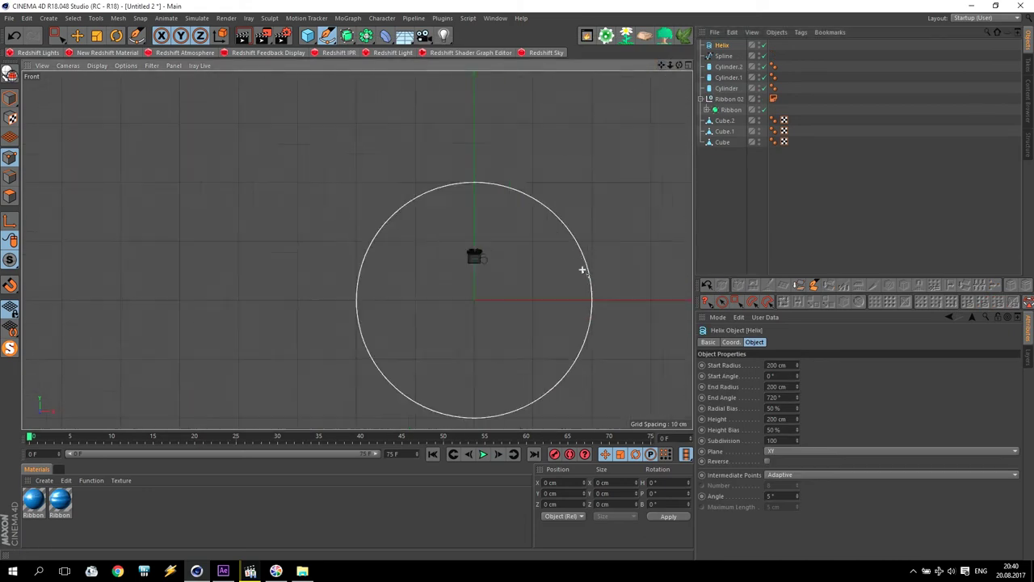
left_click(780, 450)
left_click(780, 485)
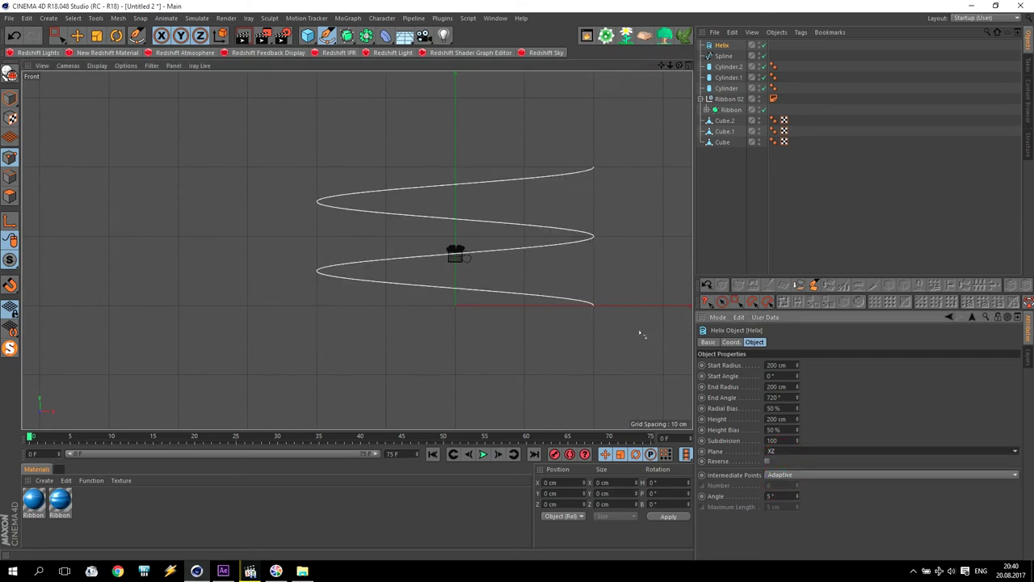
Set the helix's start and end radius to 1 cm and its height to 5 cm.
right_click_drag(434, 251, 537, 265, "alt")
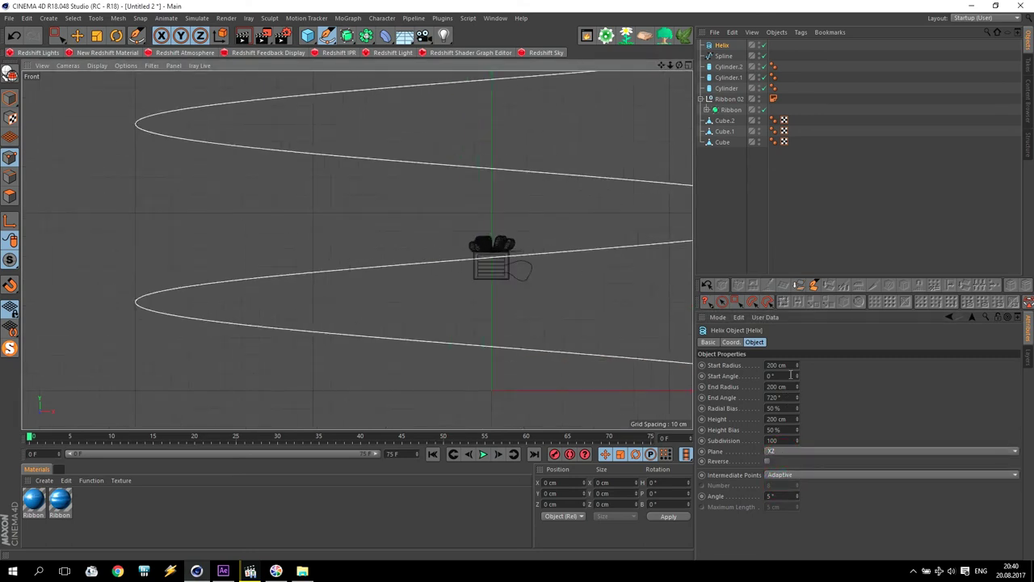
left_click_drag(790, 366, 726, 359)
type("1")
left_click_drag(792, 386, 746, 388)
type("1")
key("Return")
left_click_drag(795, 420, 796, 469)
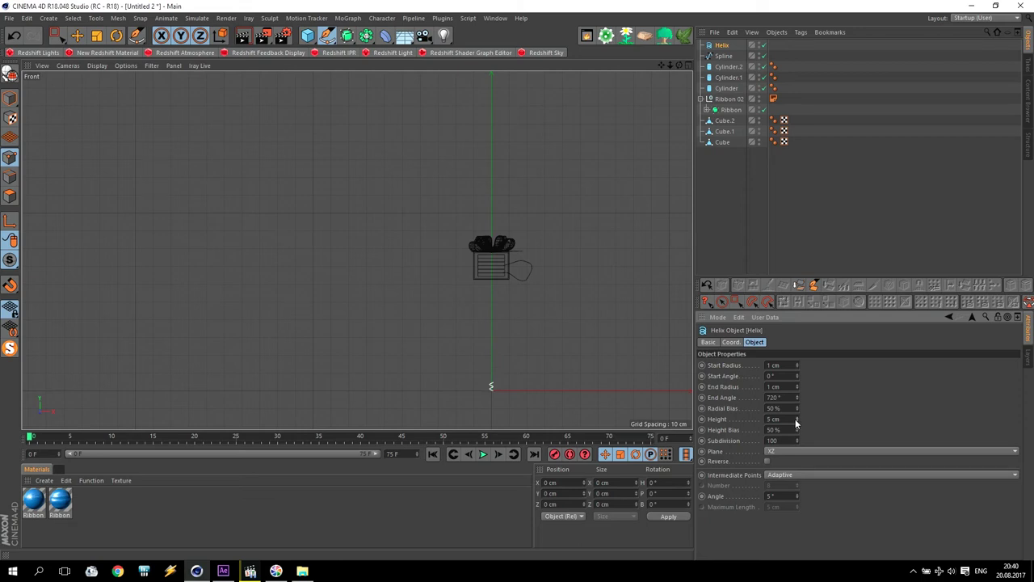
scroll(503, 388, "up", 4)
left_click_drag(661, 66, 600, 139)
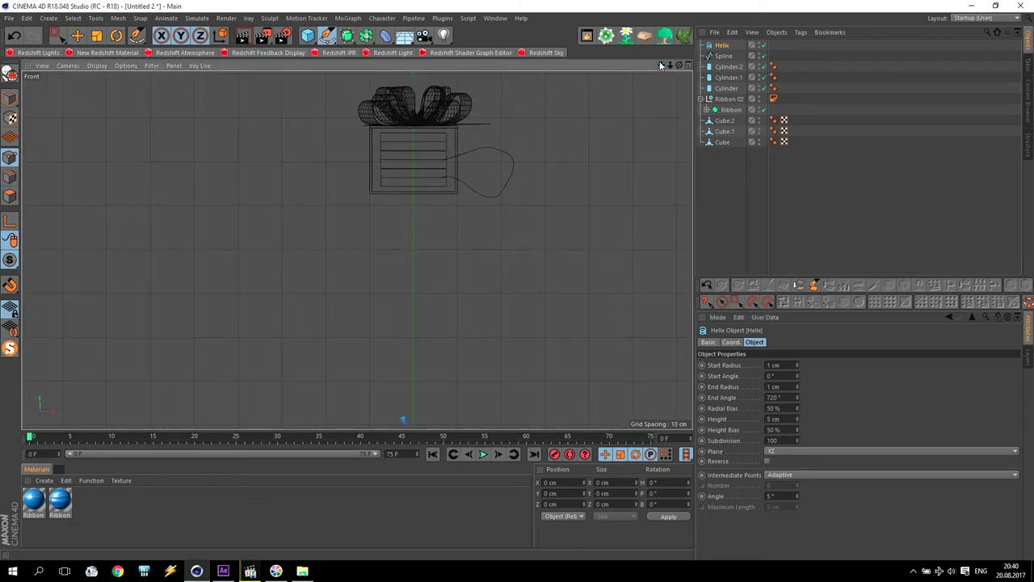
Add a Spline Wrap deformer as a child of the helix and assign the drawn loop spline as its spline.
left_click(722, 45)
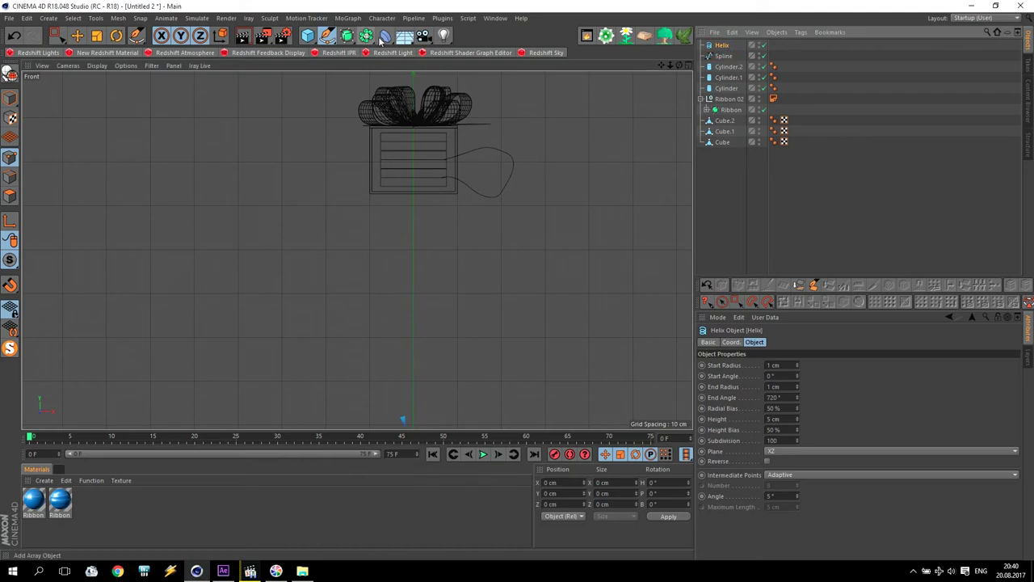
left_click(385, 36)
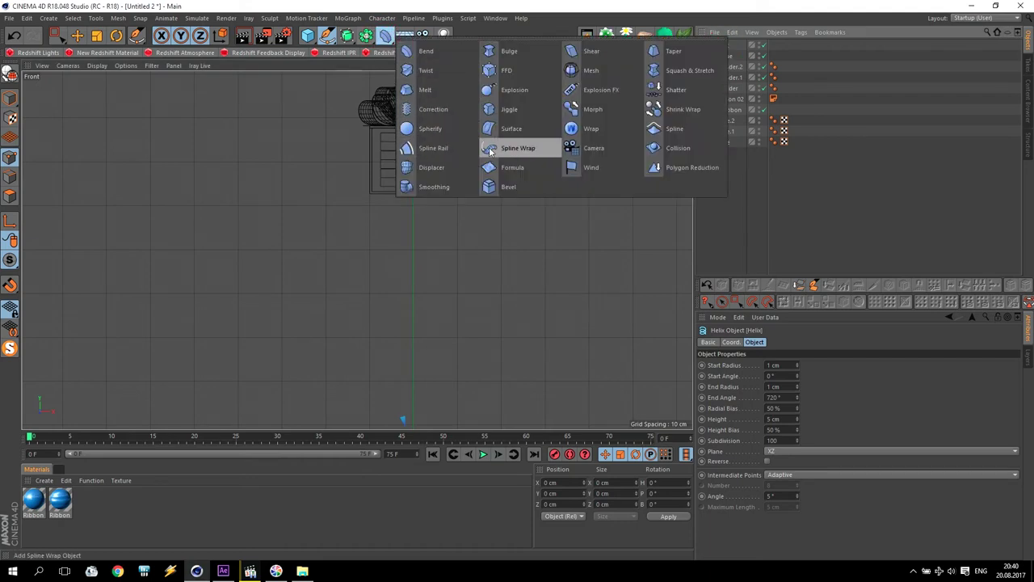
left_click(517, 150)
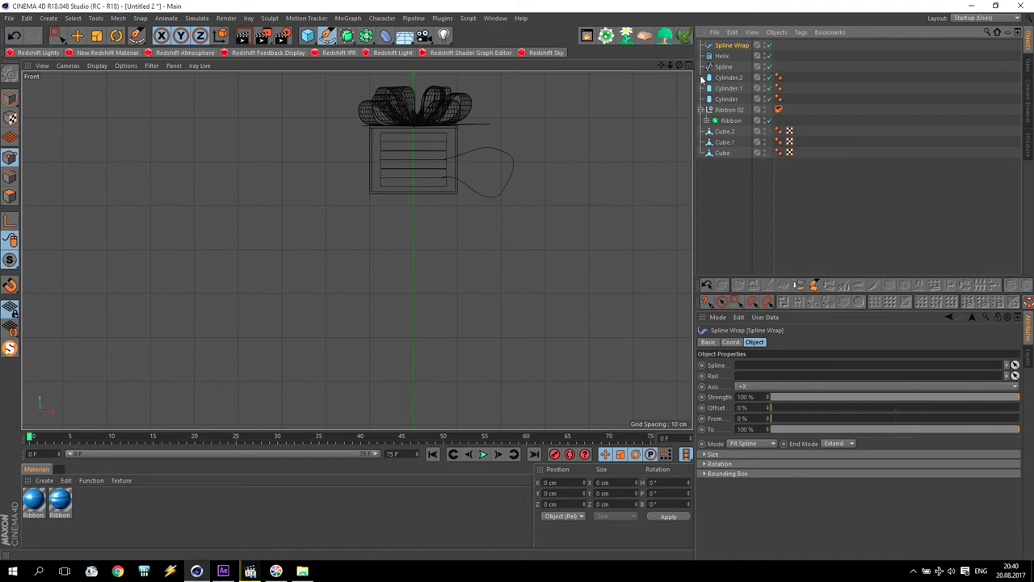
left_click_drag(725, 58, 726, 59)
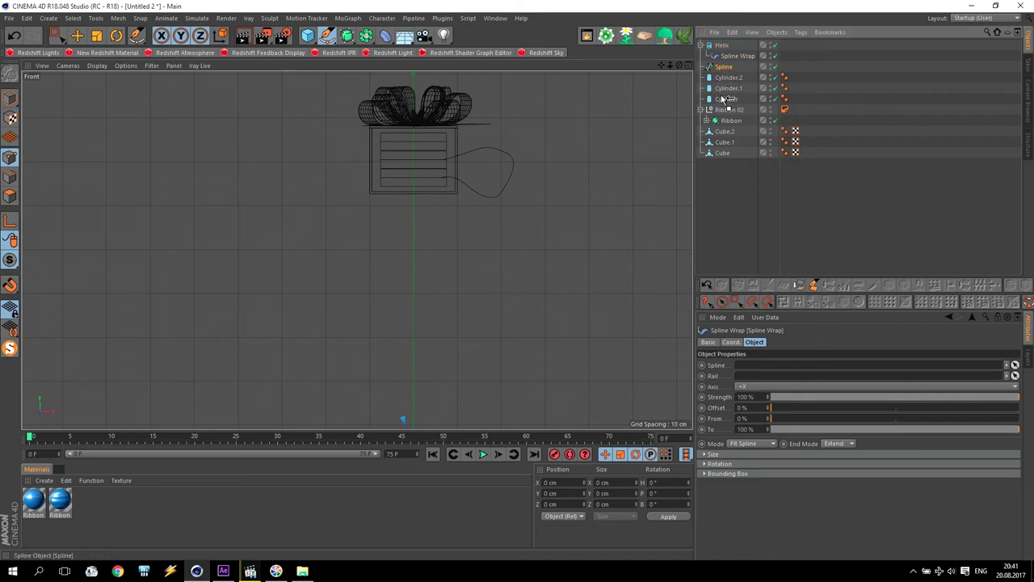
left_click_drag(750, 366, 751, 365)
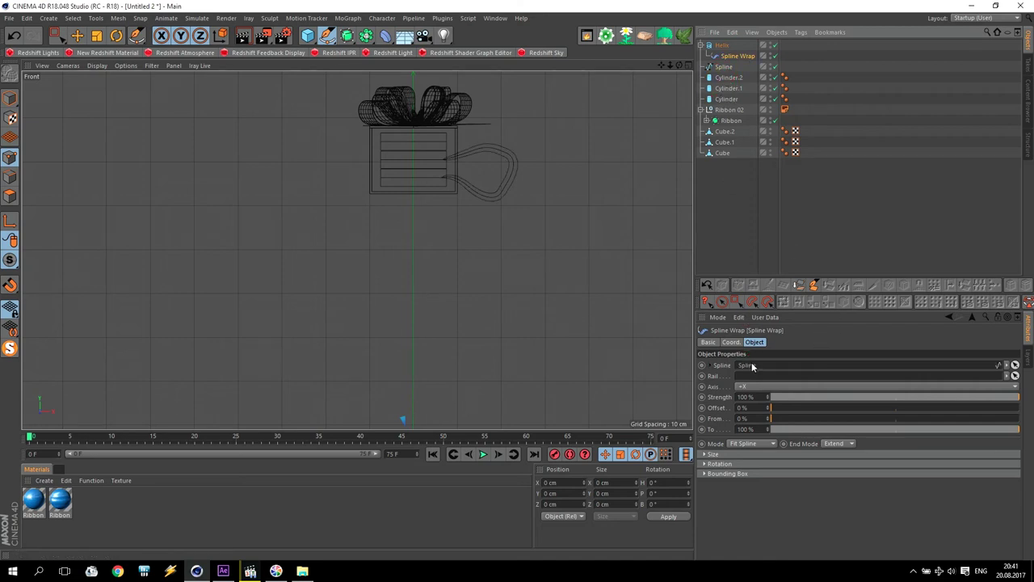
Raise the helix's end angle to 1105° while viewing it in perspective.
scroll(477, 147, "up", 4)
middle_click(464, 153)
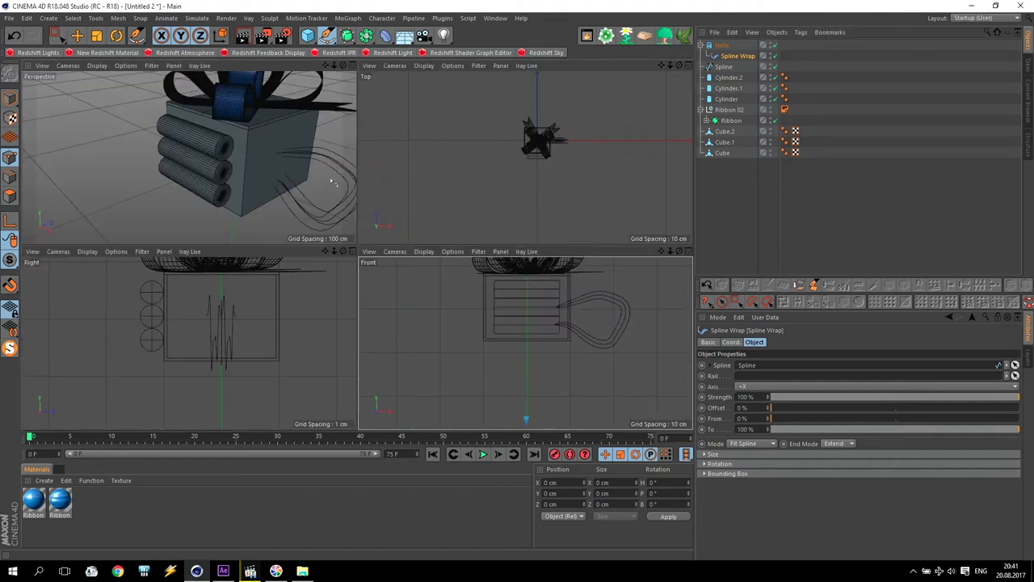
middle_click(302, 190)
scroll(517, 255, "down", 3)
scroll(621, 311, "up", 4)
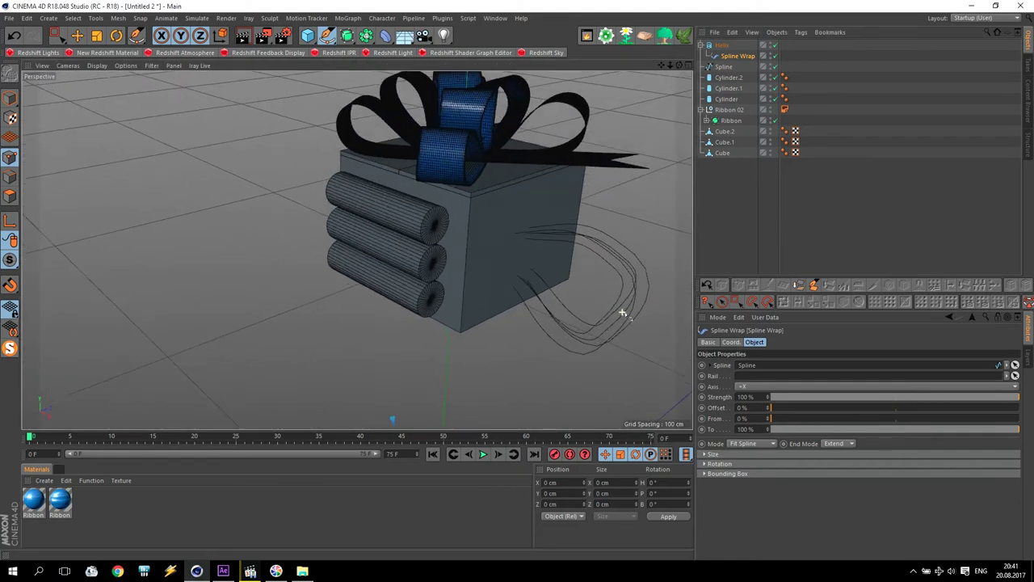
left_click(722, 45)
left_click(797, 396)
left_click_drag(797, 398, 797, 400)
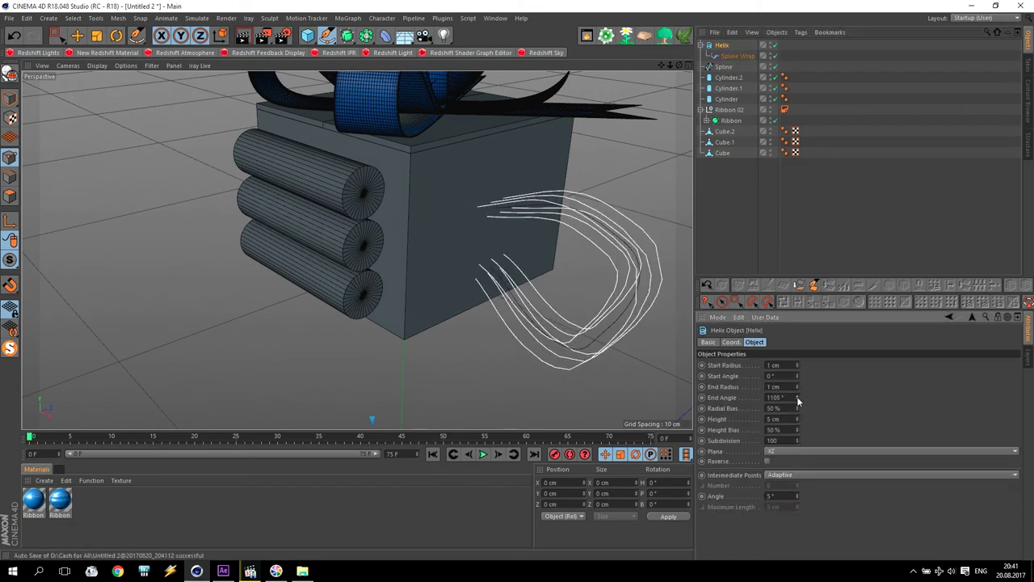
Set the helix's plane to ZY and raise its end angle to 9867° so it coils around the loop.
left_click(776, 452)
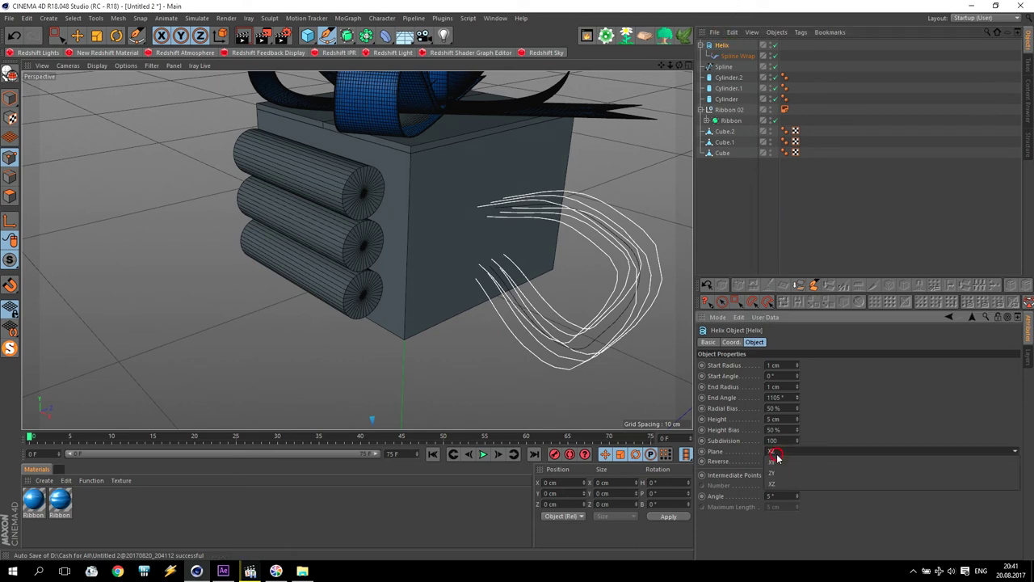
left_click(777, 472)
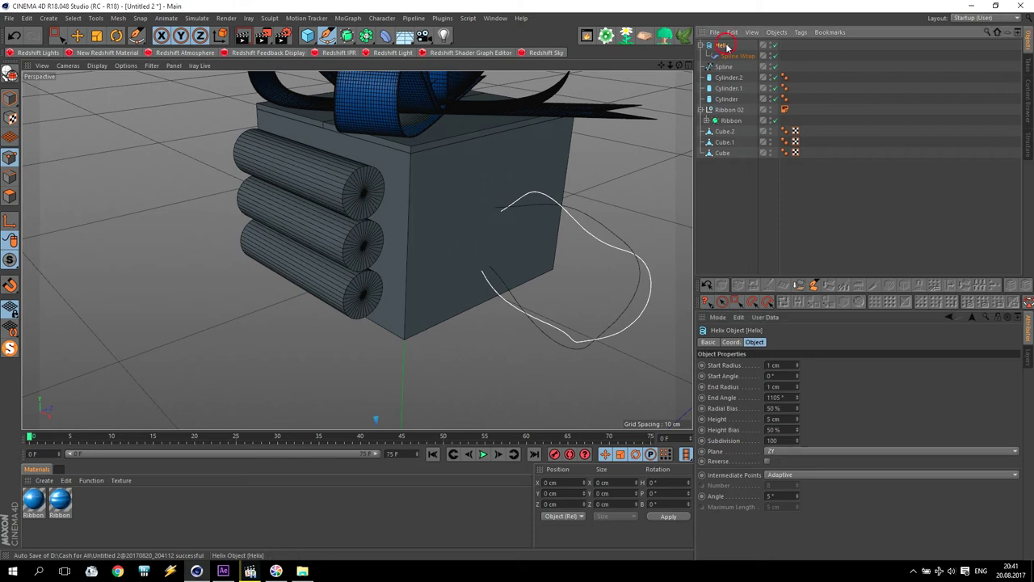
mouse_move(797, 399)
left_mouse_down()
mouse_move(814, 222)
mouse_move(798, 400)
left_mouse_up()
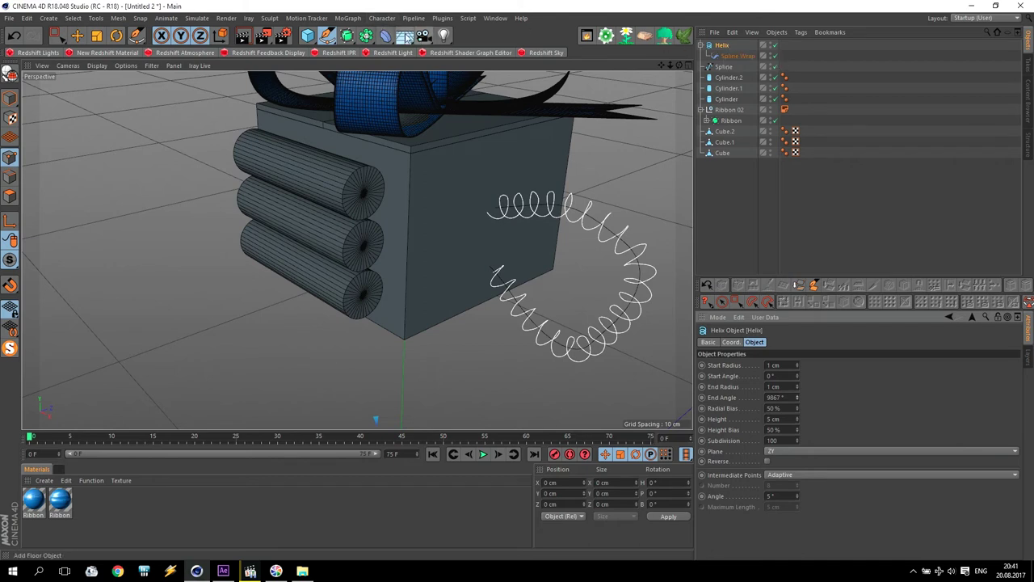
Add a Sweep generator and make the helix with its Spline Wrap a child of it.
left_click(347, 37)
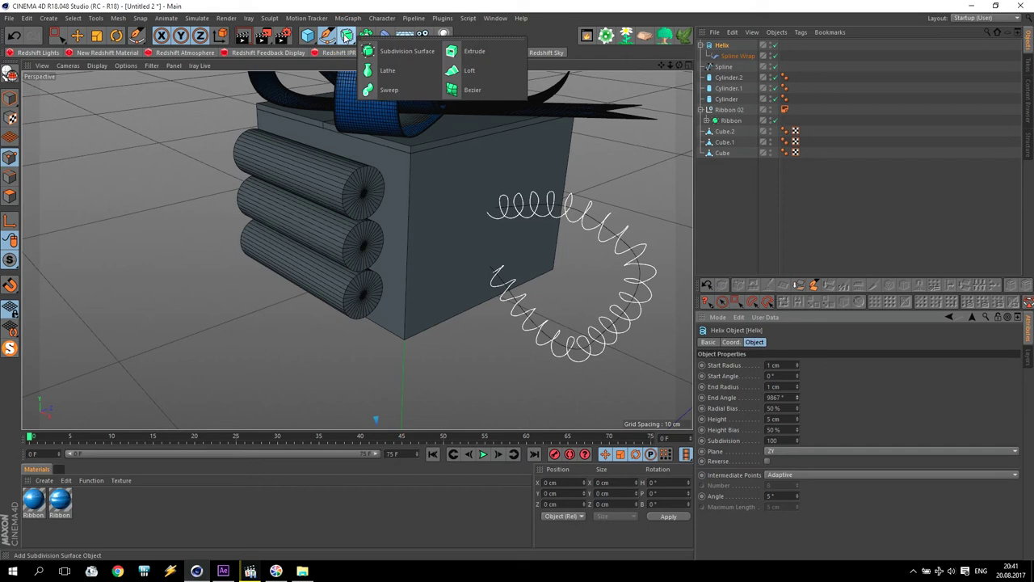
left_click(388, 90)
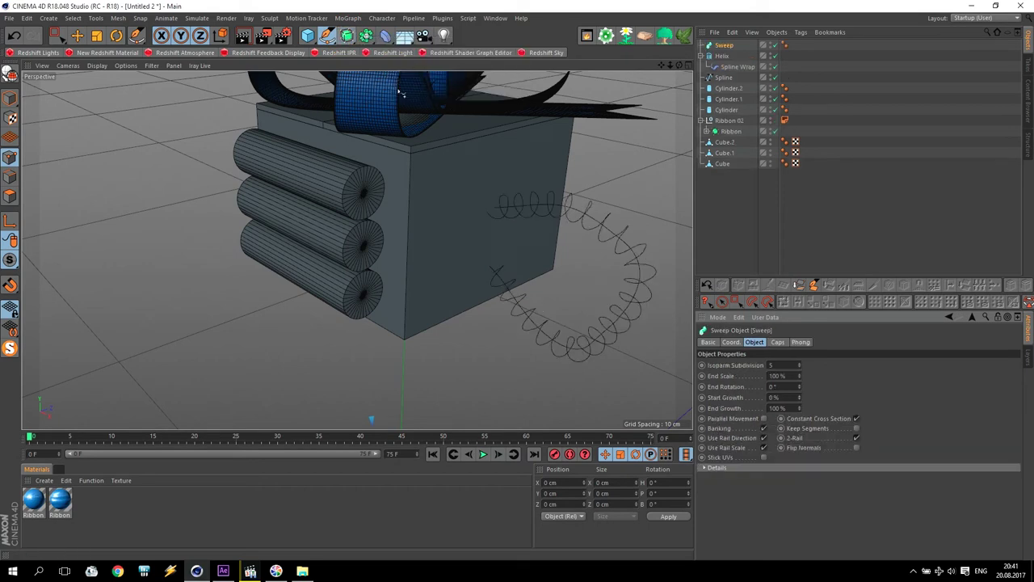
left_click(707, 59)
left_click(726, 57)
left_click_drag(728, 56, 726, 46)
Add a Circle spline above the helix inside the Sweep as the profile and set its radius to 0.2 cm.
left_click(328, 36)
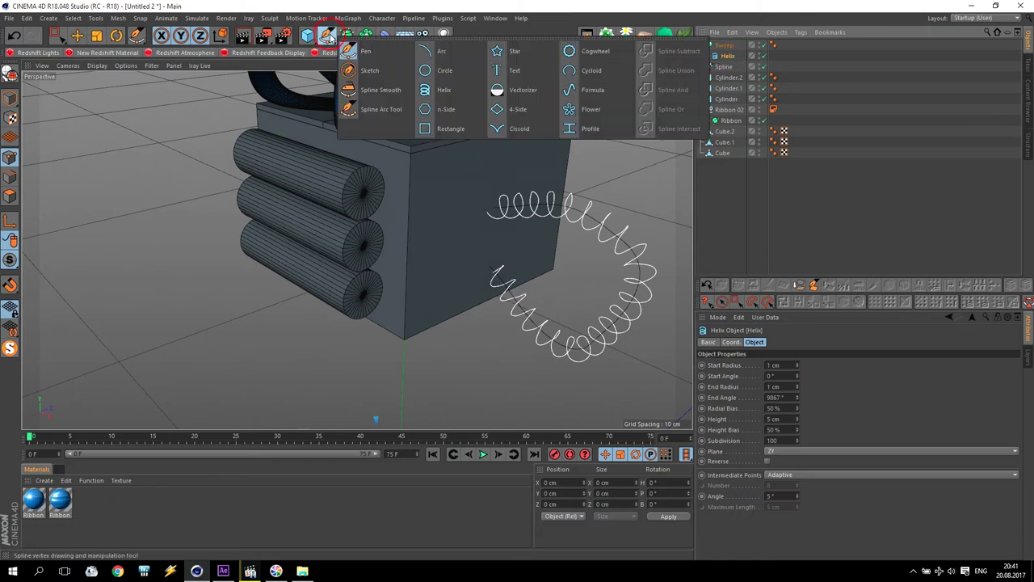
left_click(450, 72)
left_click_drag(725, 47, 728, 65)
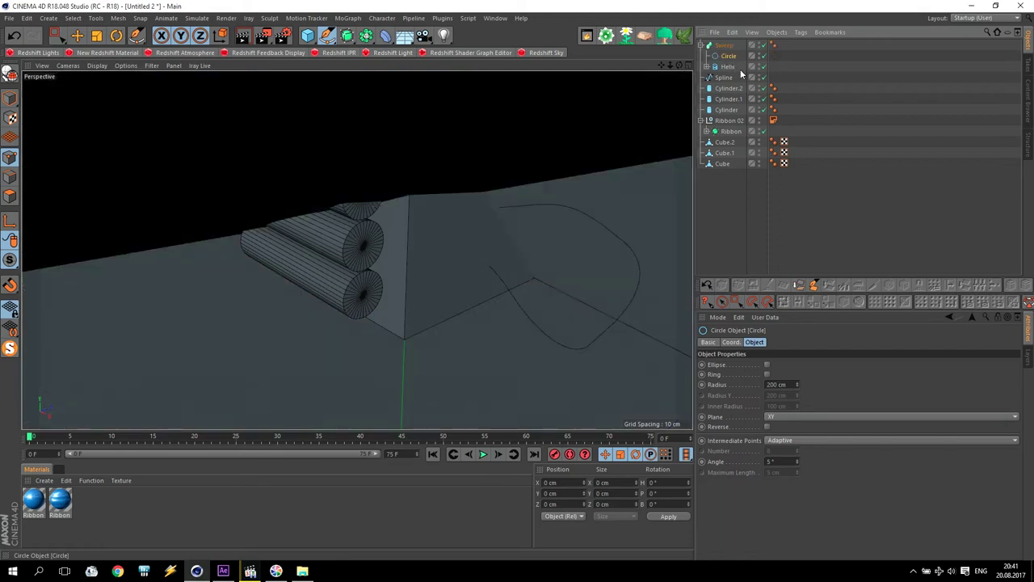
left_click(790, 384)
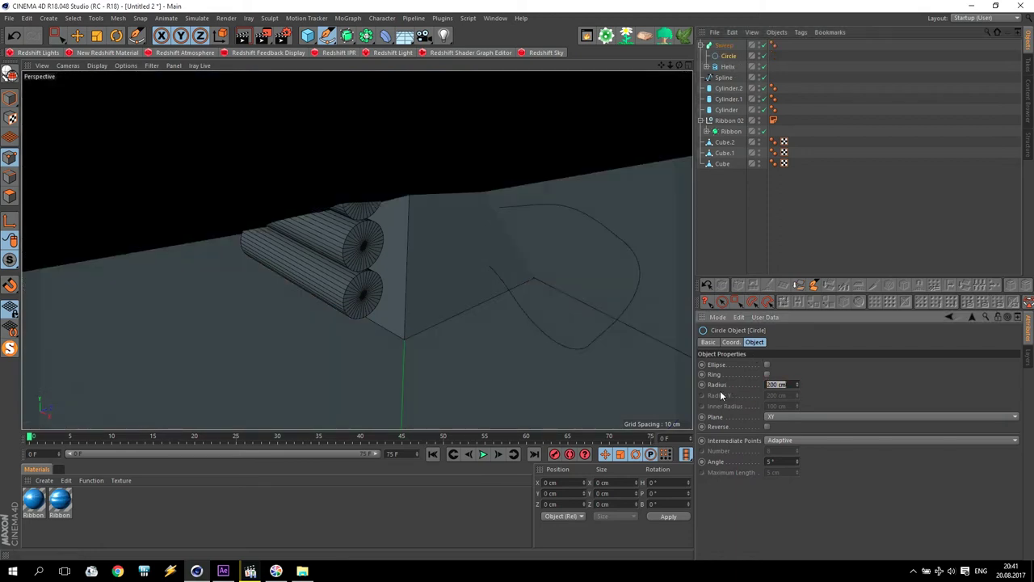
type("0.2")
key("Return")
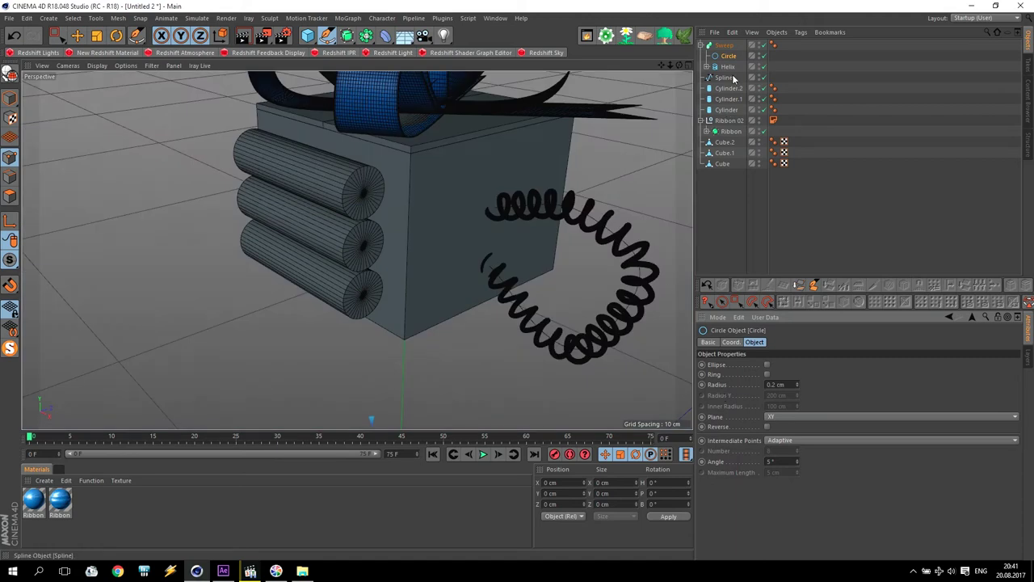
Group the Sweep with its children and the loop spline under a null and rename it Wire.
left_click(725, 45)
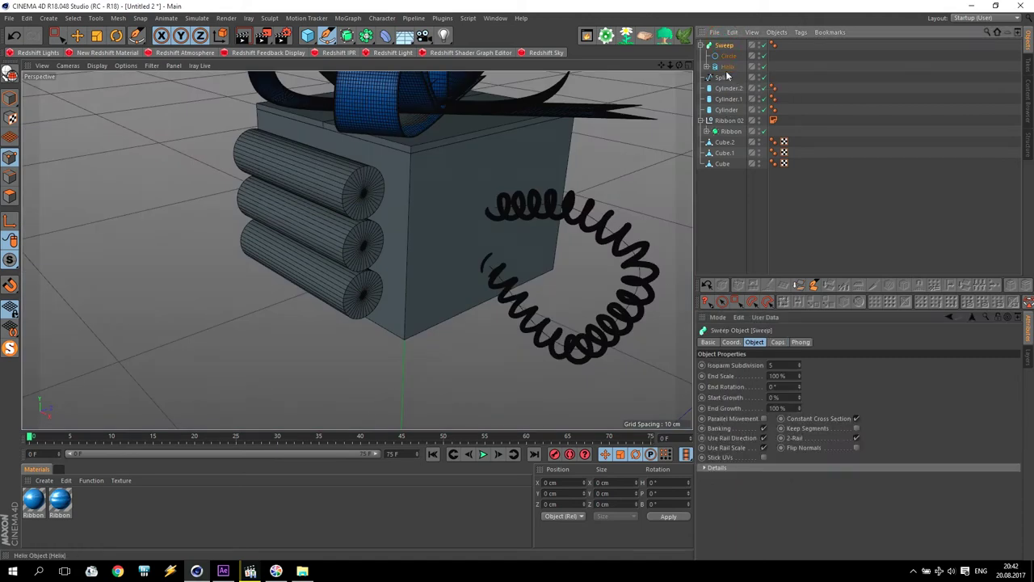
left_click_drag(725, 81, 725, 81)
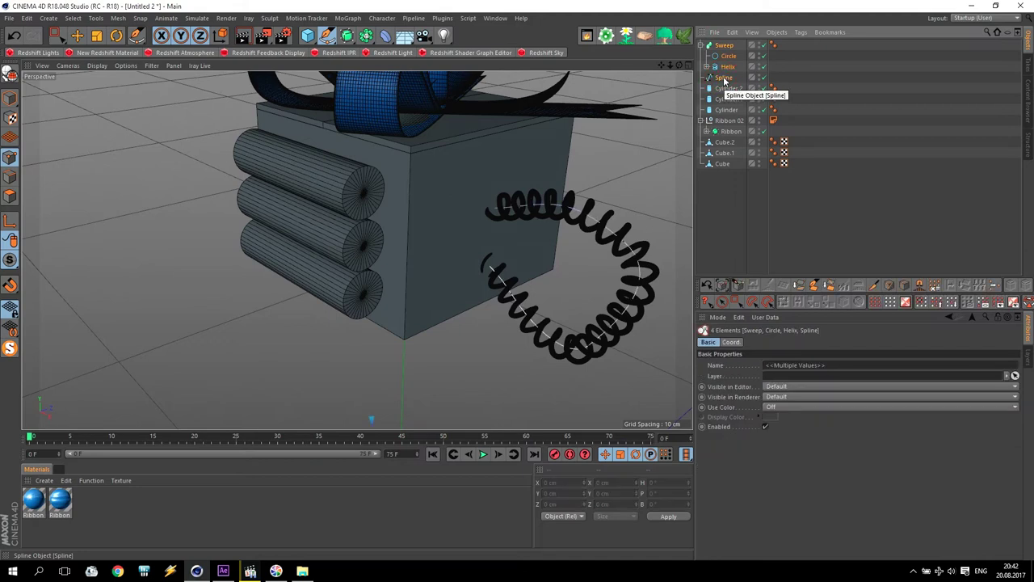
key("alt+g")
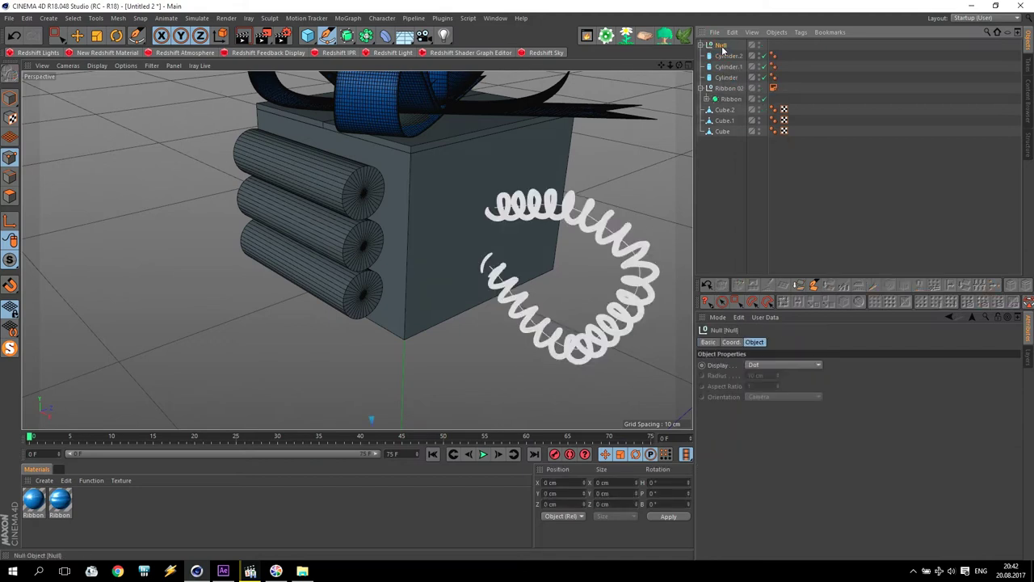
double_click(723, 46)
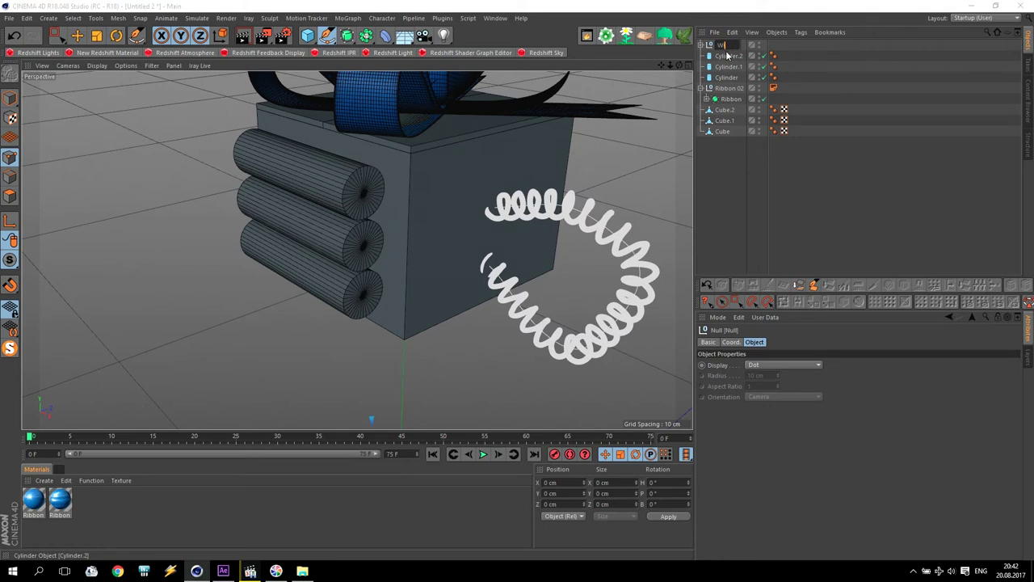
type("Wire")
left_click(688, 96)
Move the Wire group along Z in the Right view until it lines up with the three cylinders.
middle_click(488, 276)
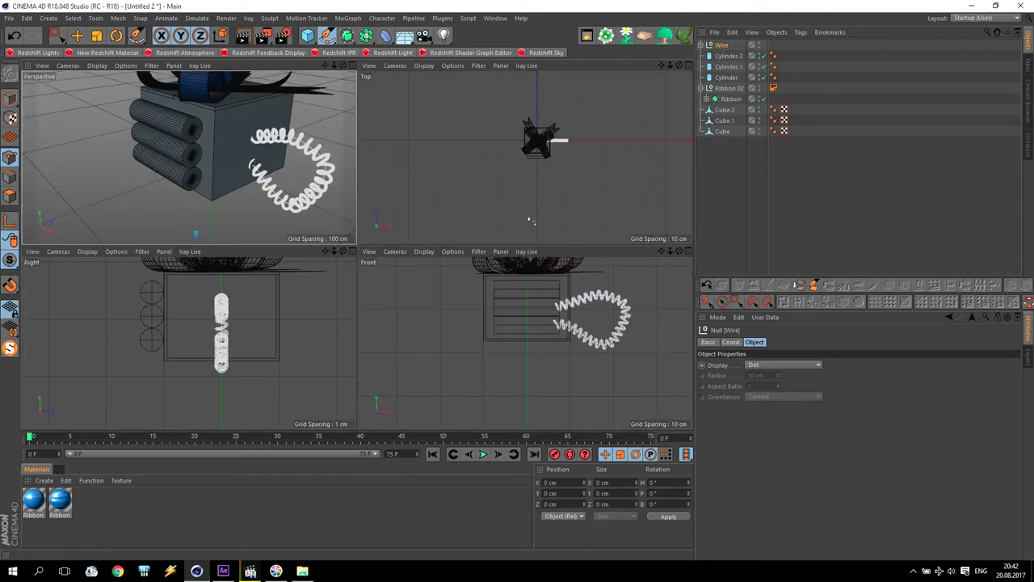
middle_click(249, 319)
scroll(379, 318, "down", 3)
left_click_drag(670, 65, 668, 67)
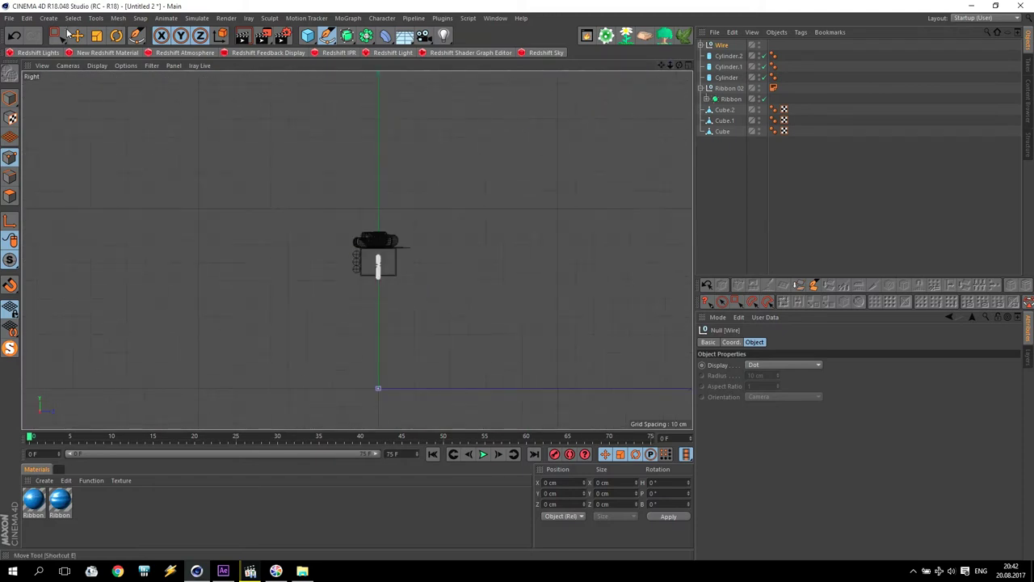
left_click(74, 35)
left_click_drag(444, 390, 423, 395)
scroll(401, 275, "up", 10)
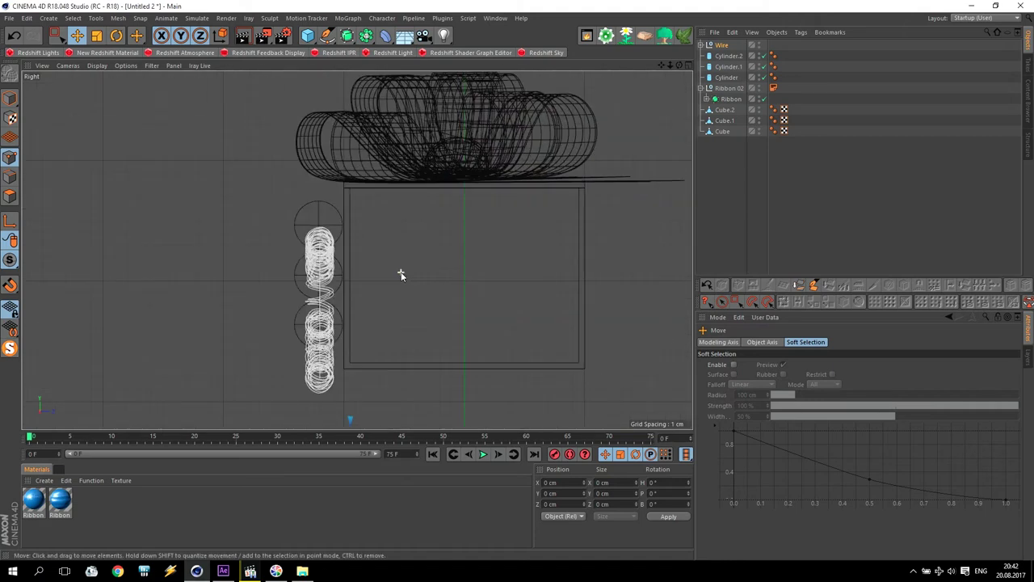
Duplicate the Wire group in the object hierarchy.
middle_click(401, 275)
middle_click(222, 196)
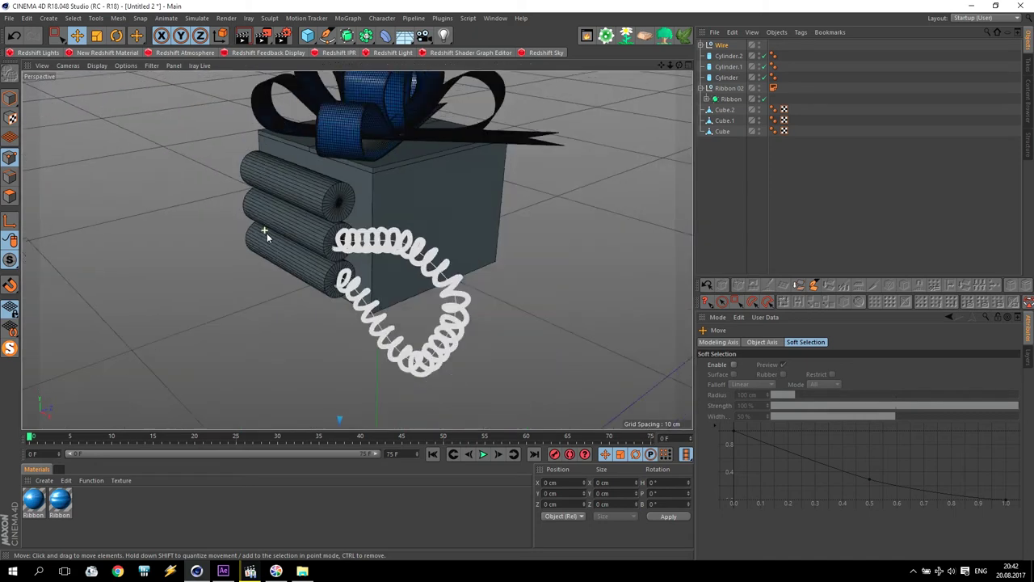
left_click_drag(264, 234, 277, 259, "alt")
left_click(722, 45)
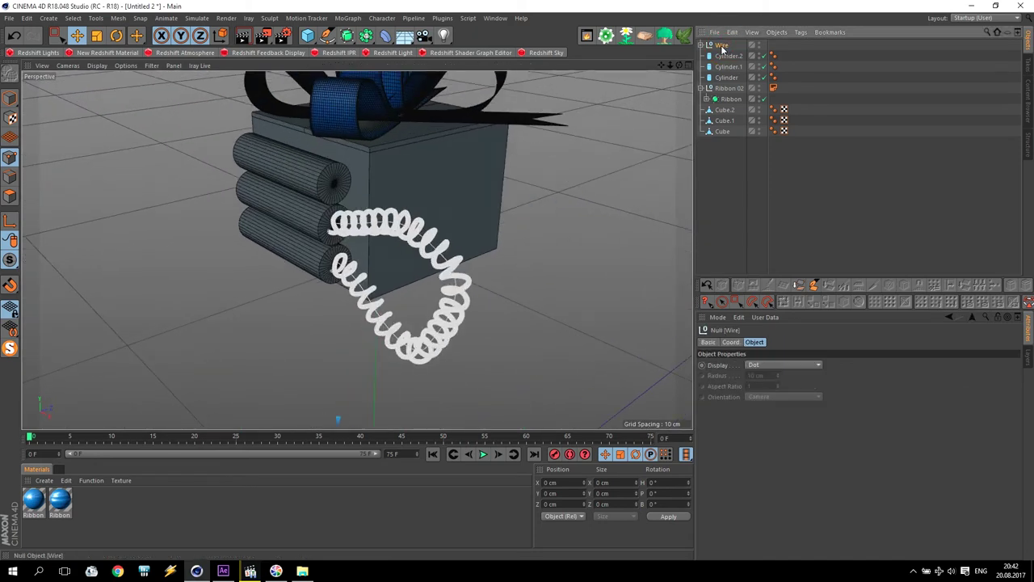
left_click_drag(728, 43, 726, 45, "ctrl")
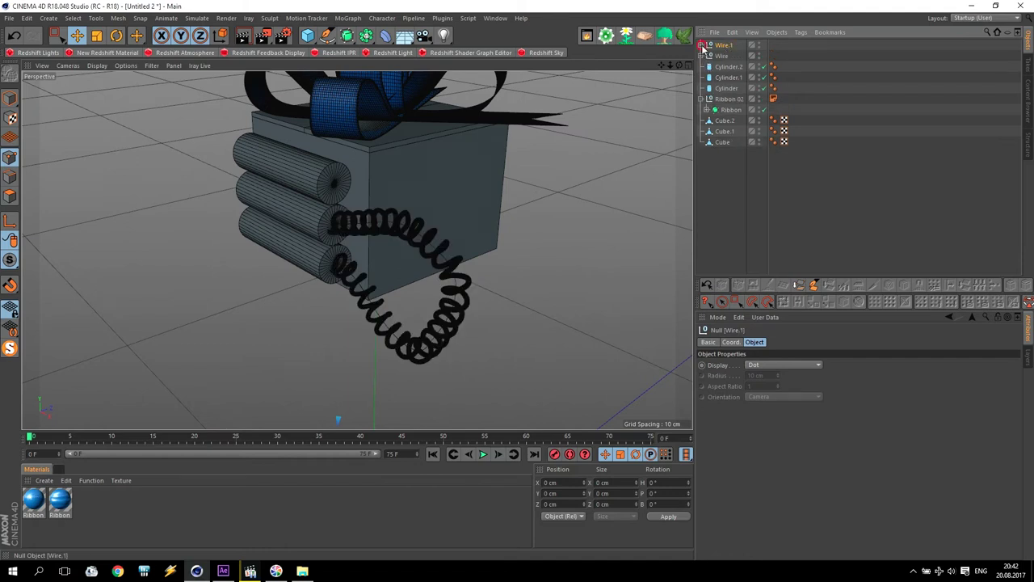
Delete the loop spline from the duplicated Wire.1 group.
left_click(702, 47)
left_click(728, 89)
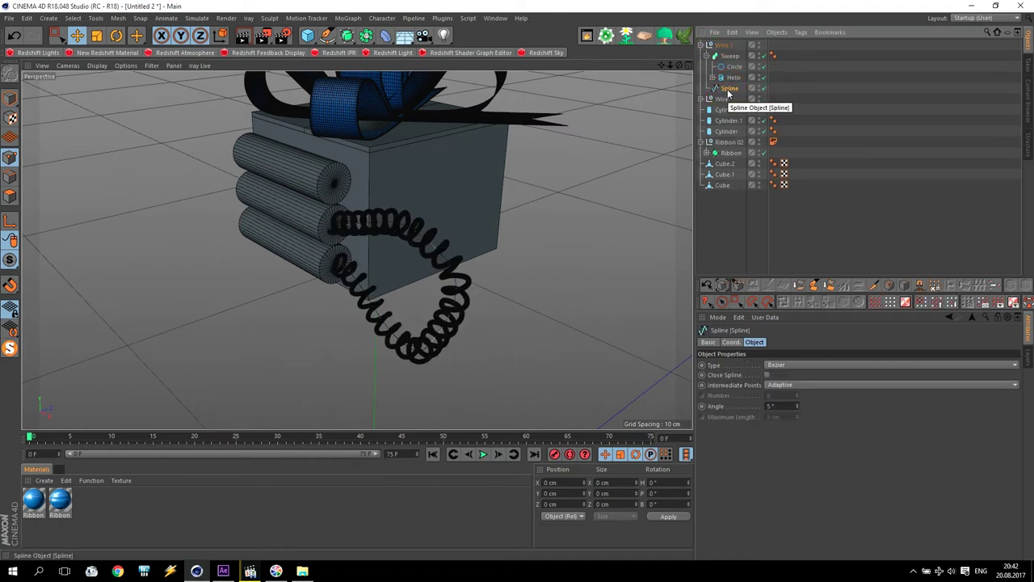
key("Delete")
Draw a Bezier loop spline in the Front view, out from the middle cylinder's left end and back to the top cylinder.
middle_click(296, 196)
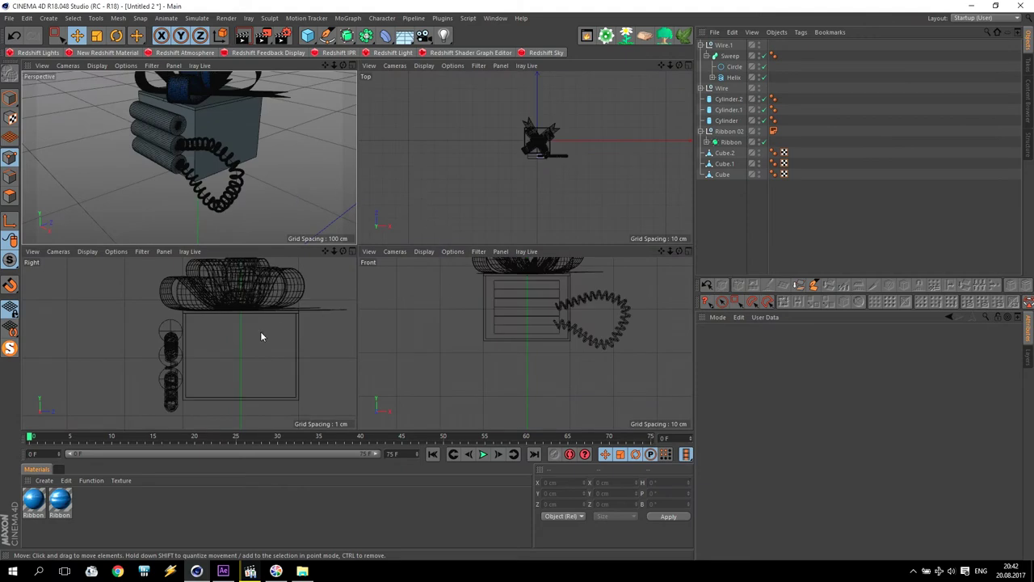
middle_click(511, 326)
key("h")
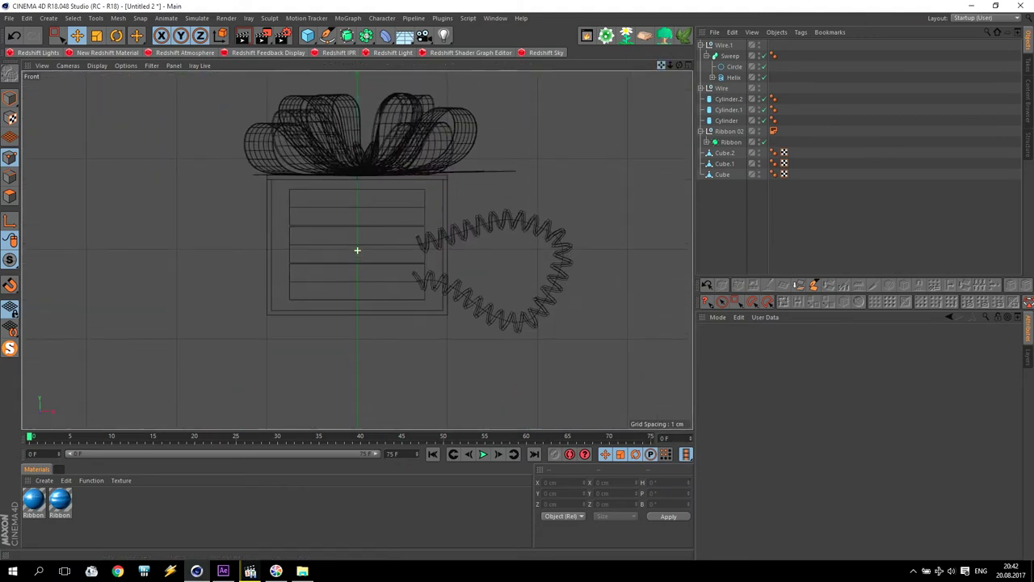
left_click(327, 34)
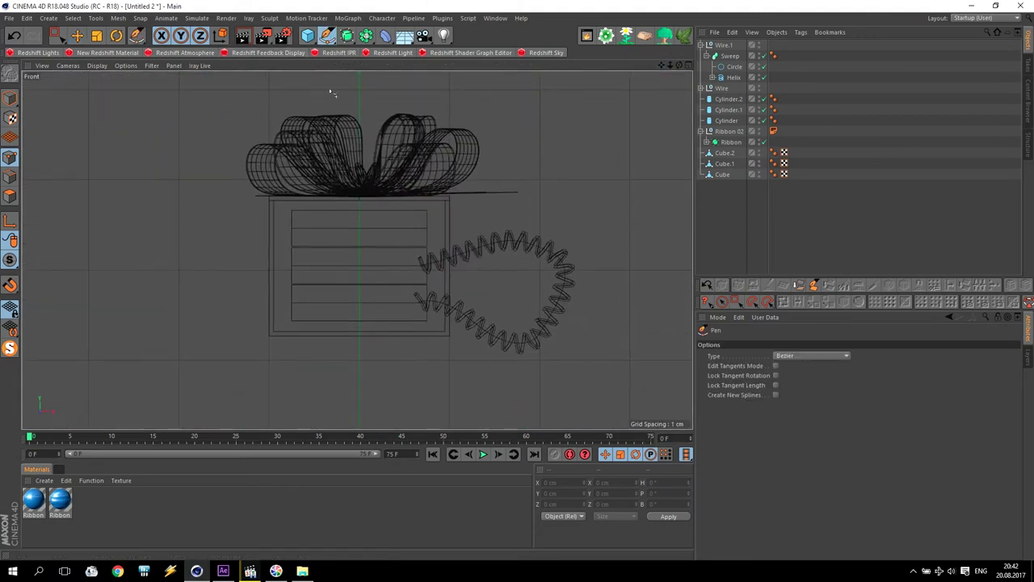
left_click(295, 267)
left_click_drag(259, 273, 255, 287)
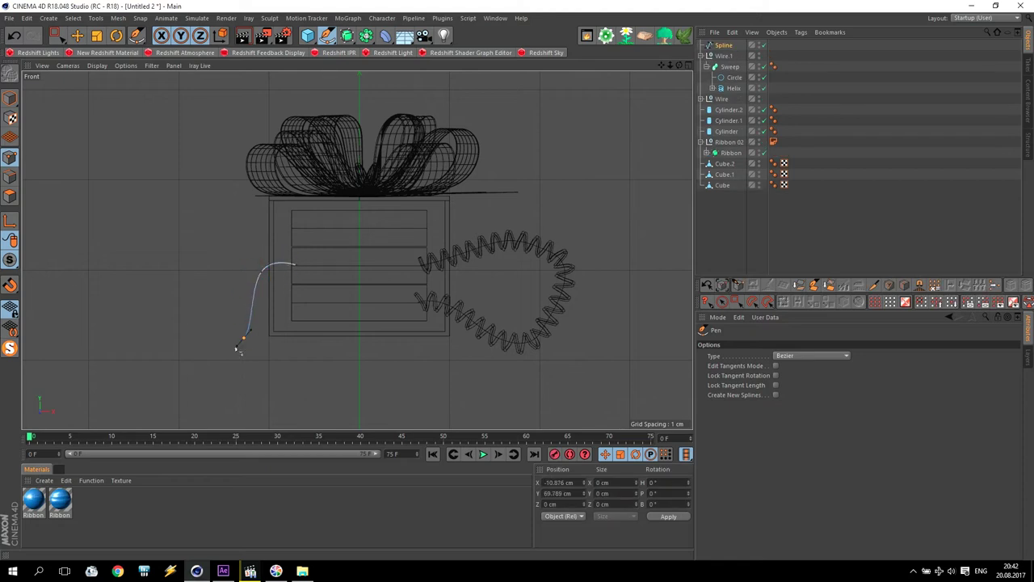
left_click_drag(185, 344, 184, 327)
mouse_move(191, 244)
left_mouse_down()
mouse_move(259, 217)
mouse_move(317, 237)
left_mouse_up()
key("Escape")
Place the new spline below the Helix in Wire.1's Sweep and assign it as the Spline Wrap's spline.
left_click_drag(730, 48, 759, 370)
left_click(712, 77)
left_click(750, 88)
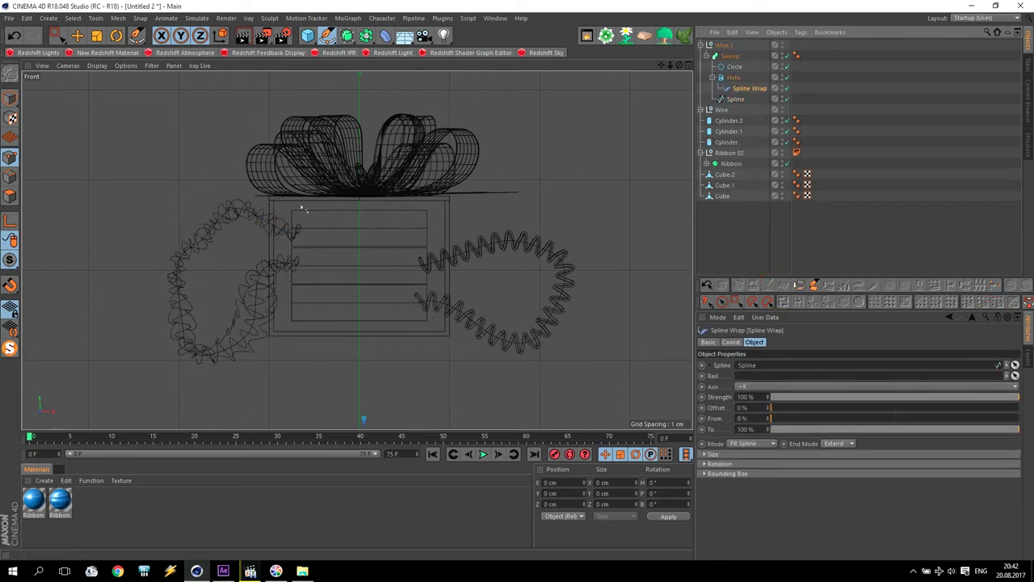
Set the end angle of the Helix in Wire.1 to 5535°.
middle_click(269, 325)
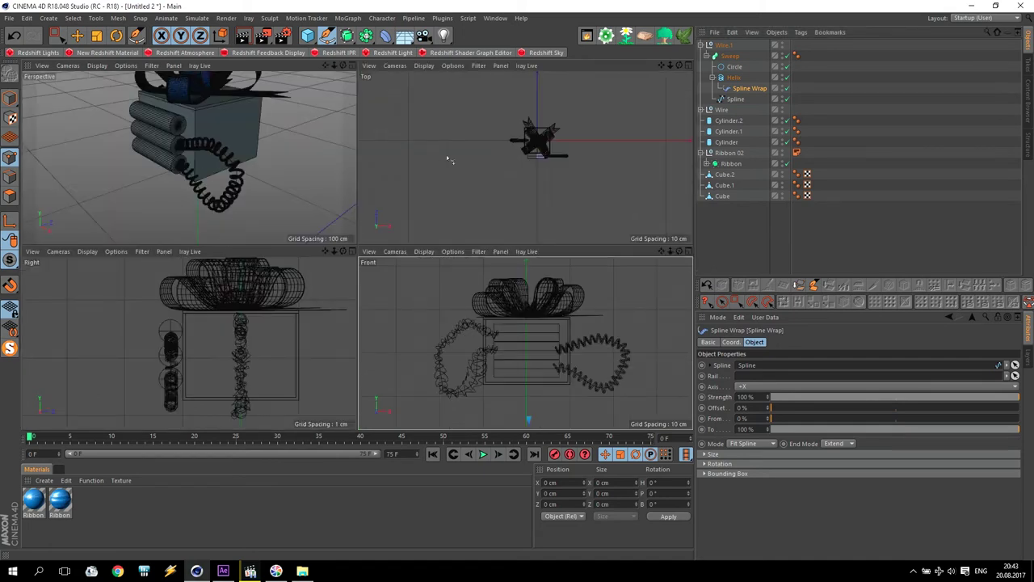
middle_click(518, 148)
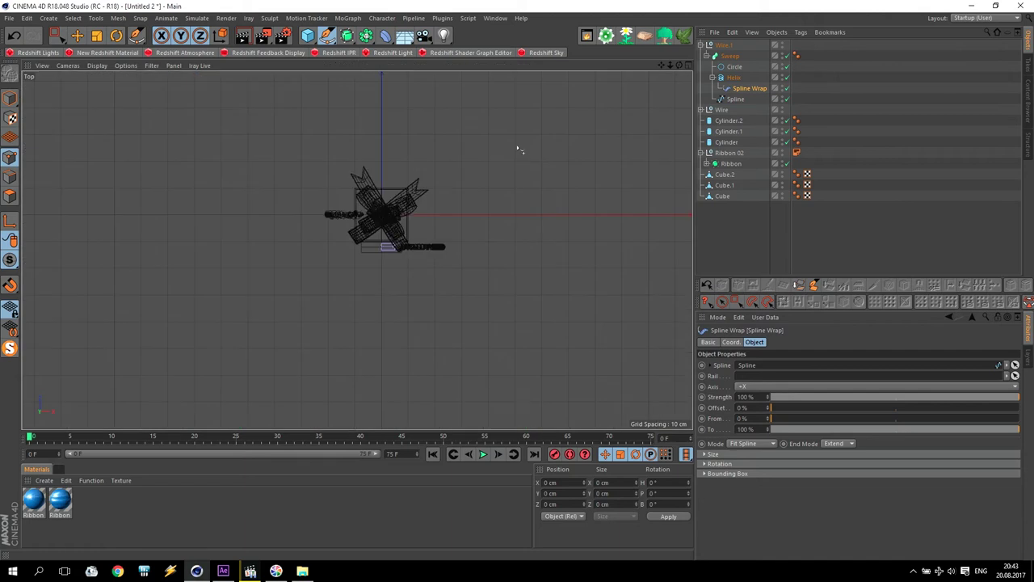
scroll(318, 226, "up", 8)
scroll(421, 232, "up", 3)
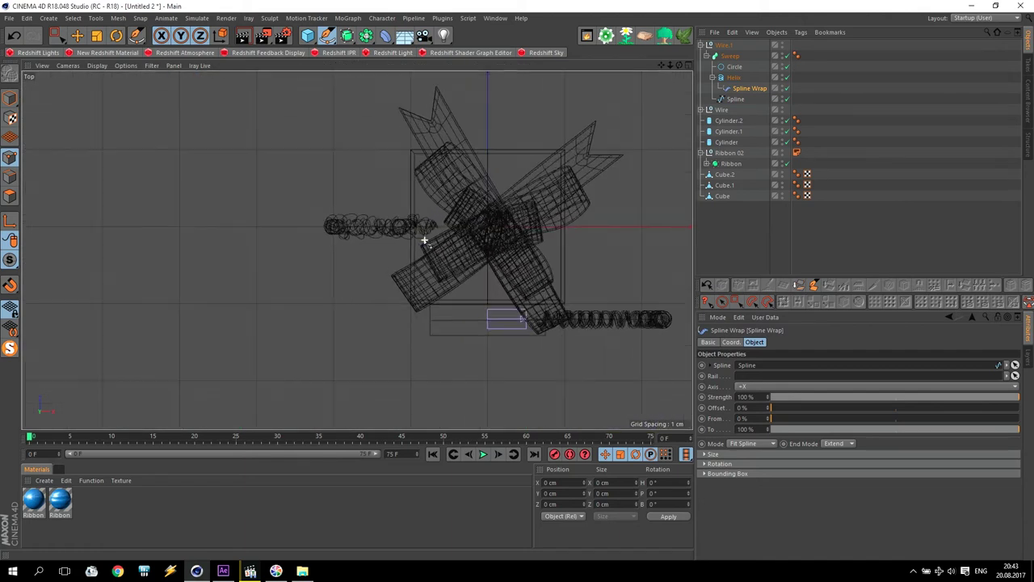
middle_click(421, 232)
middle_click(140, 170)
left_click_drag(669, 64, 348, 256)
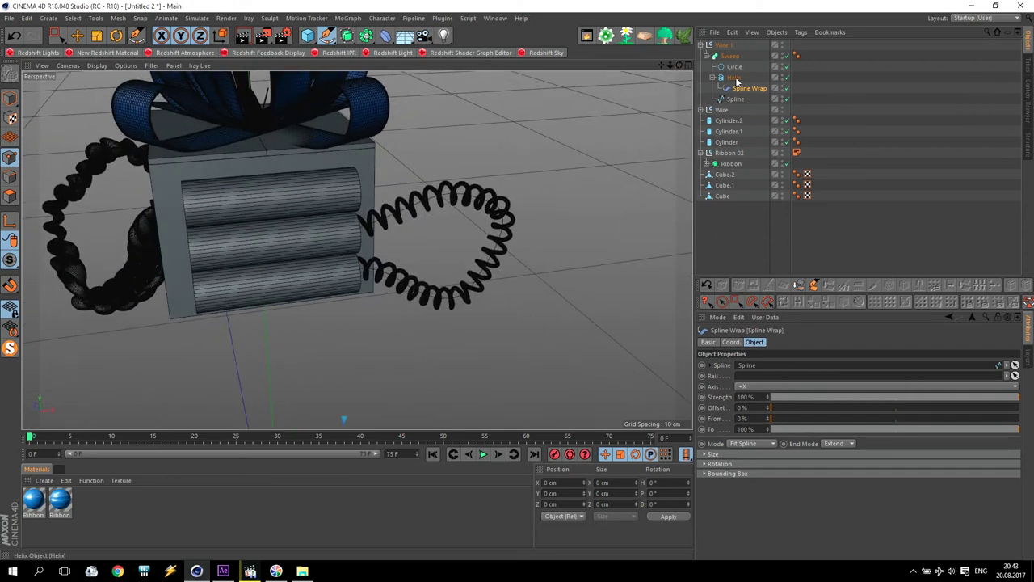
left_click(733, 77)
left_click_drag(798, 397, 798, 486)
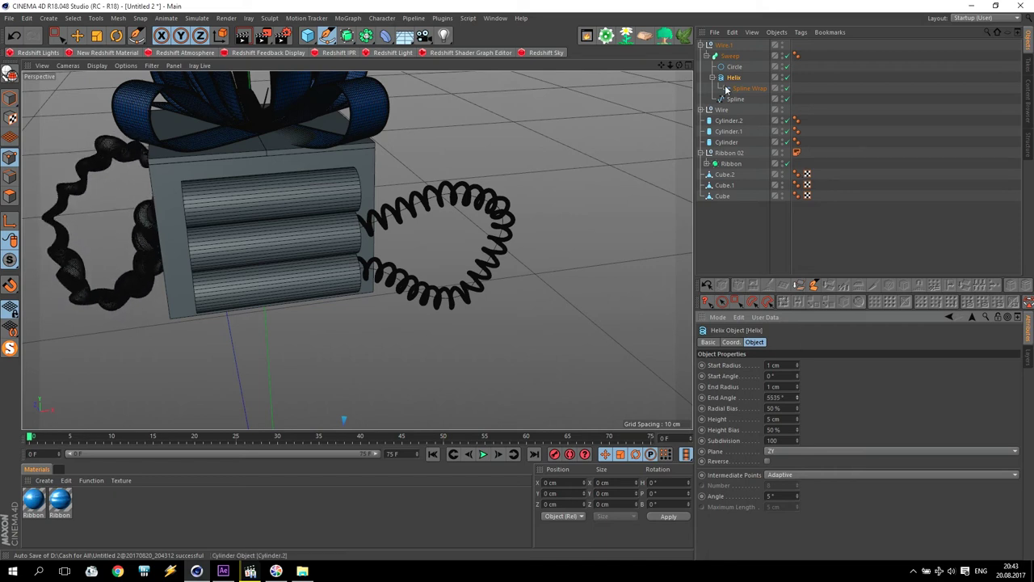
Try the ZY, XZ and XY planes on Wire.1's profile circle, ending on ZY.
left_click(734, 68)
left_click(777, 416)
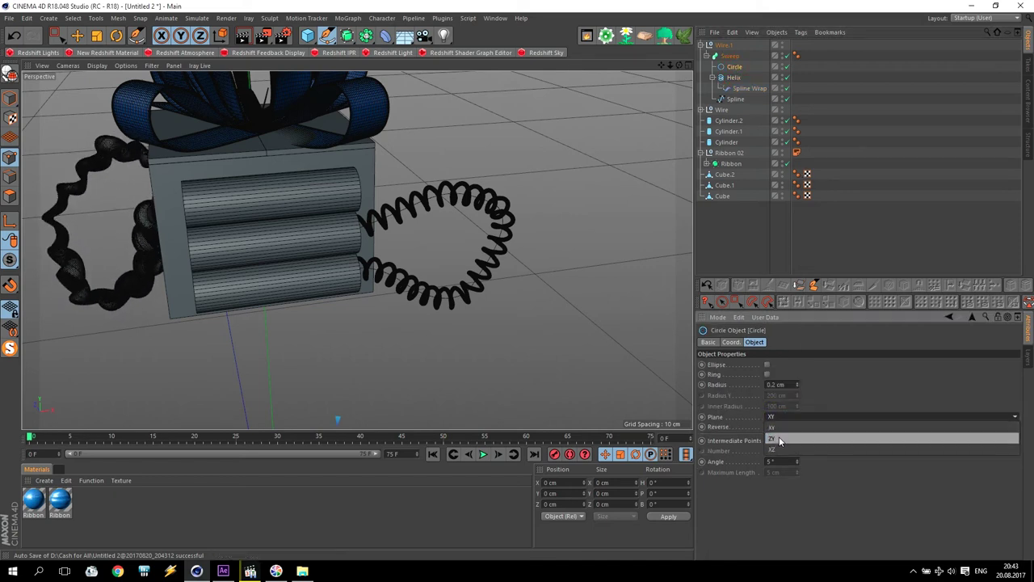
left_click(777, 437)
left_click(788, 415)
left_click(775, 447)
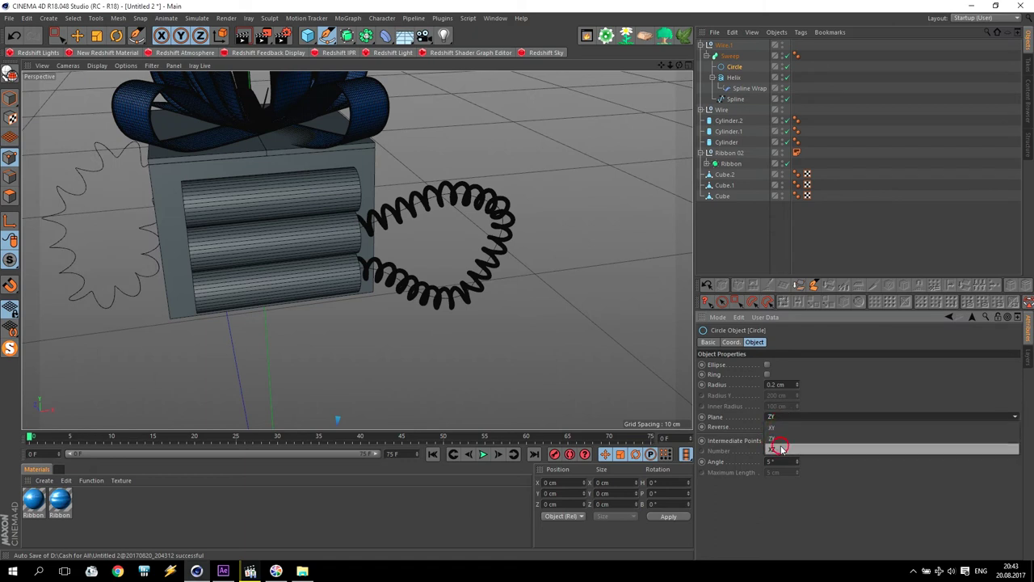
left_click(784, 418)
left_click(781, 427)
left_click(782, 417)
left_click(783, 438)
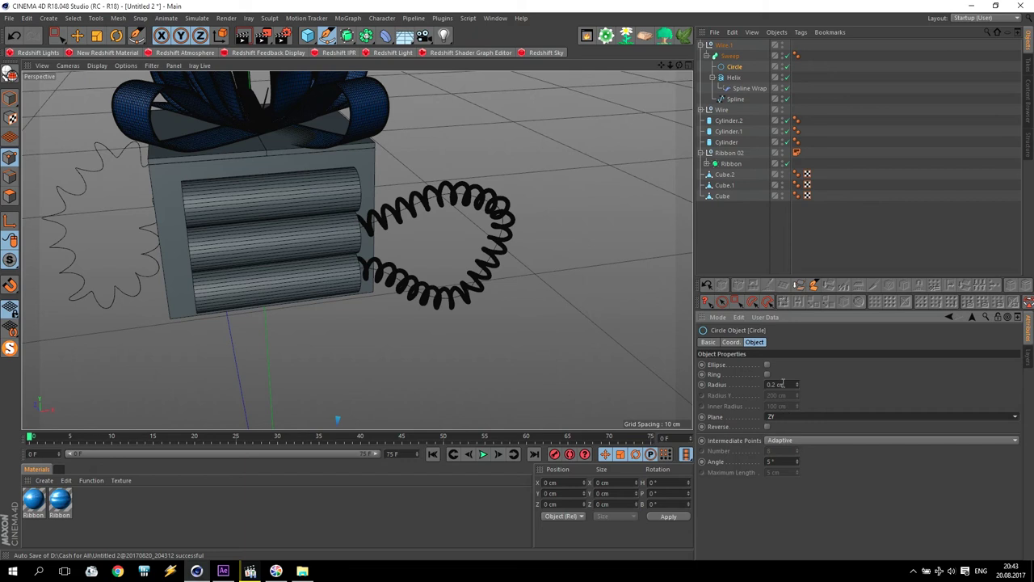
Check the settings of Wire.1's helix, spline, Sweep and circle, and return the circle's plane to XY.
left_click(734, 77)
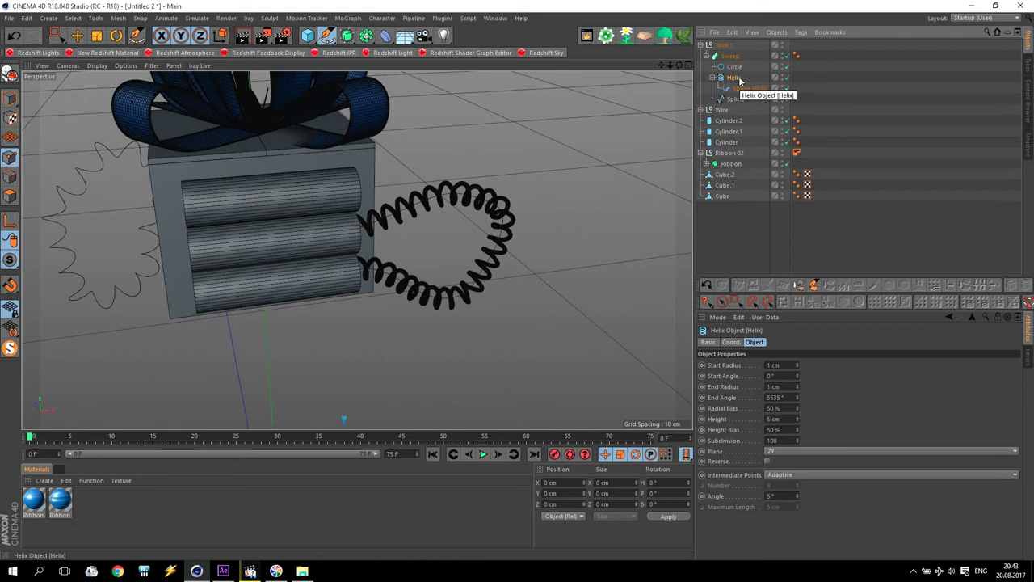
left_click(740, 101)
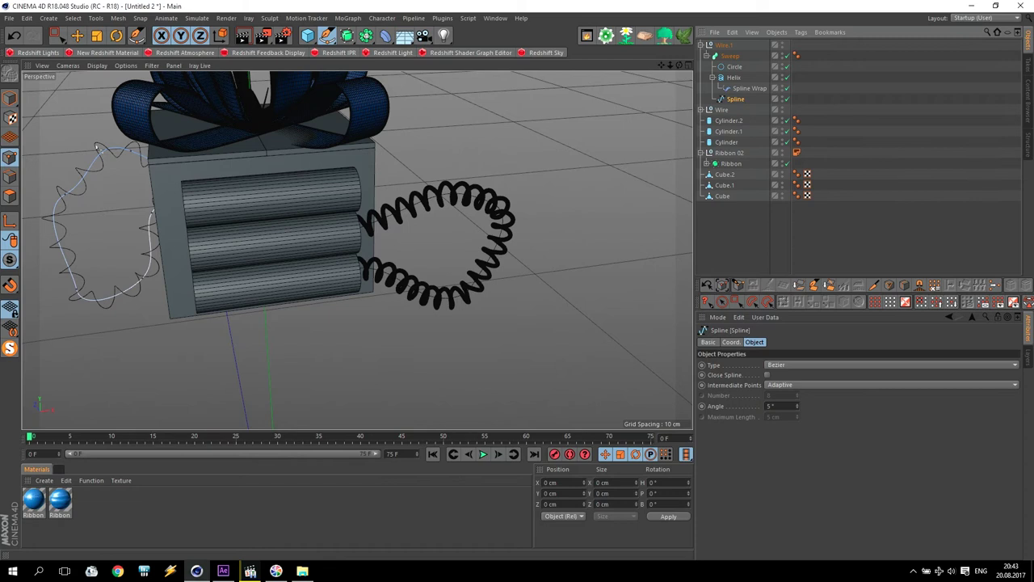
left_click(732, 69)
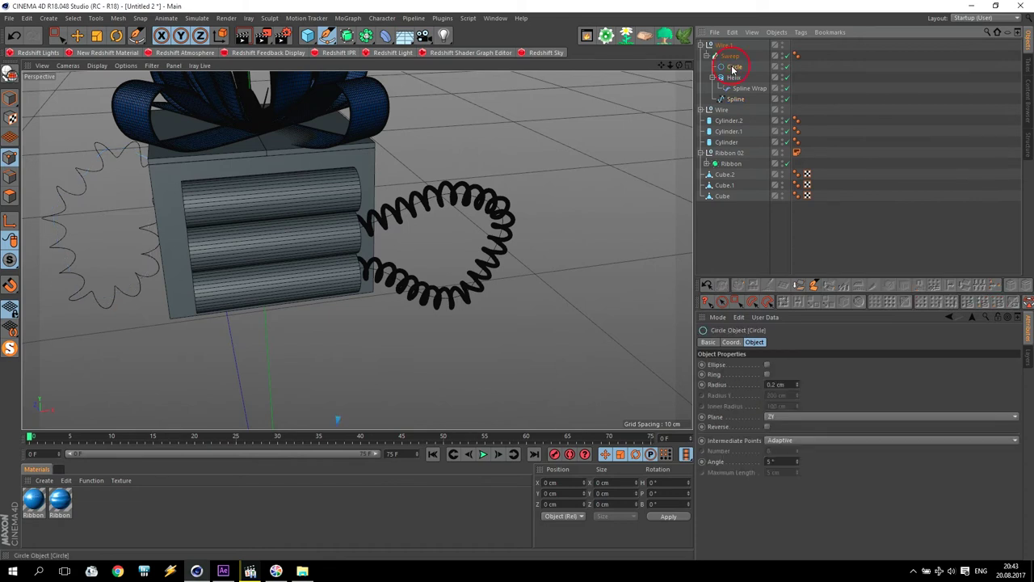
left_click(731, 57)
left_click(725, 46)
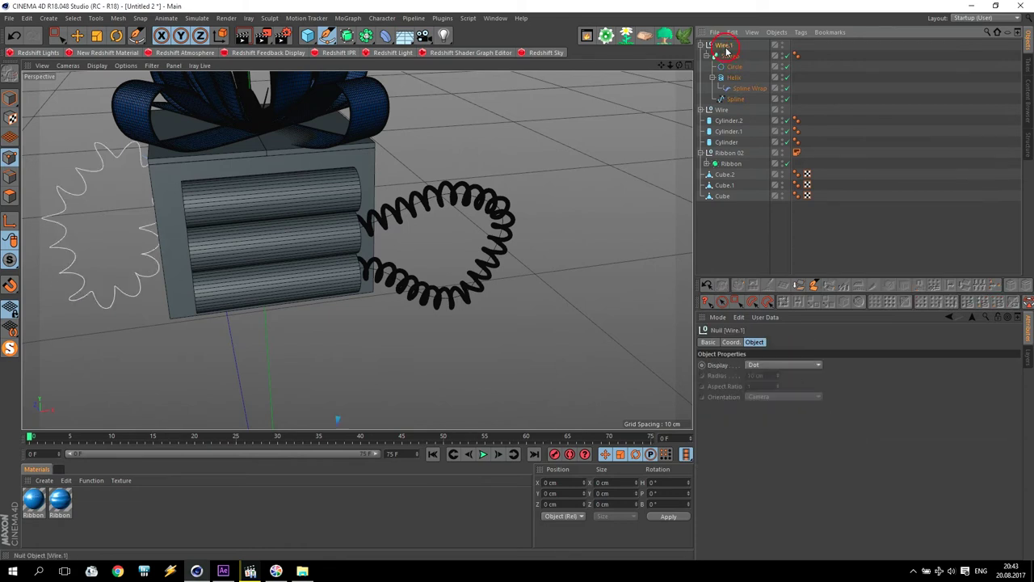
left_click(732, 67)
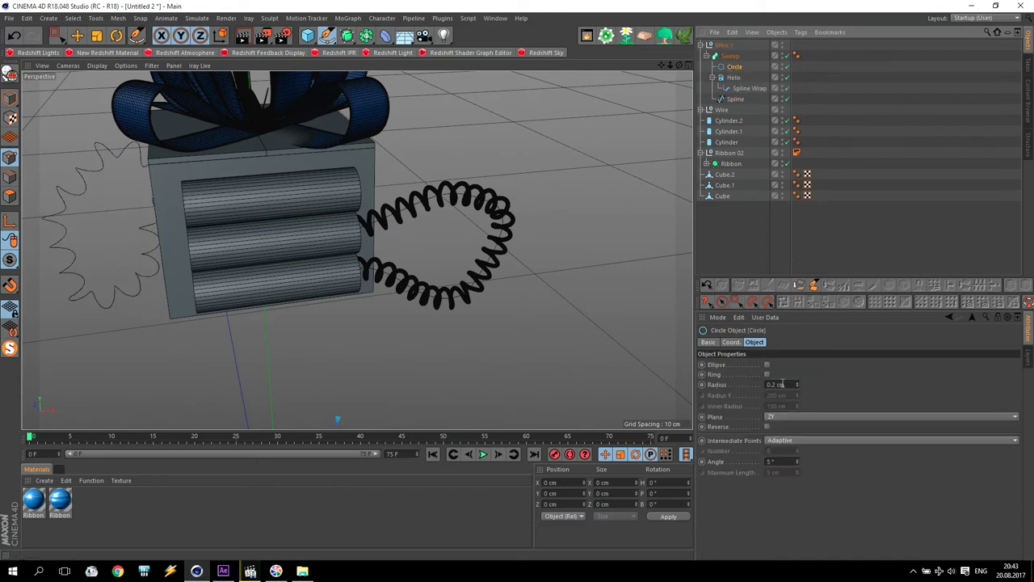
left_click(783, 418)
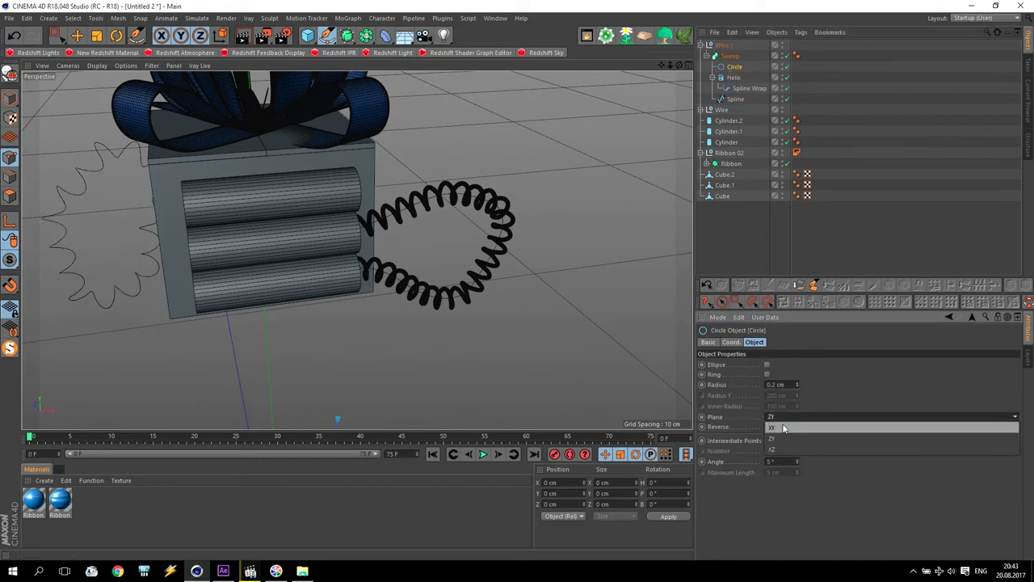
left_click(782, 430)
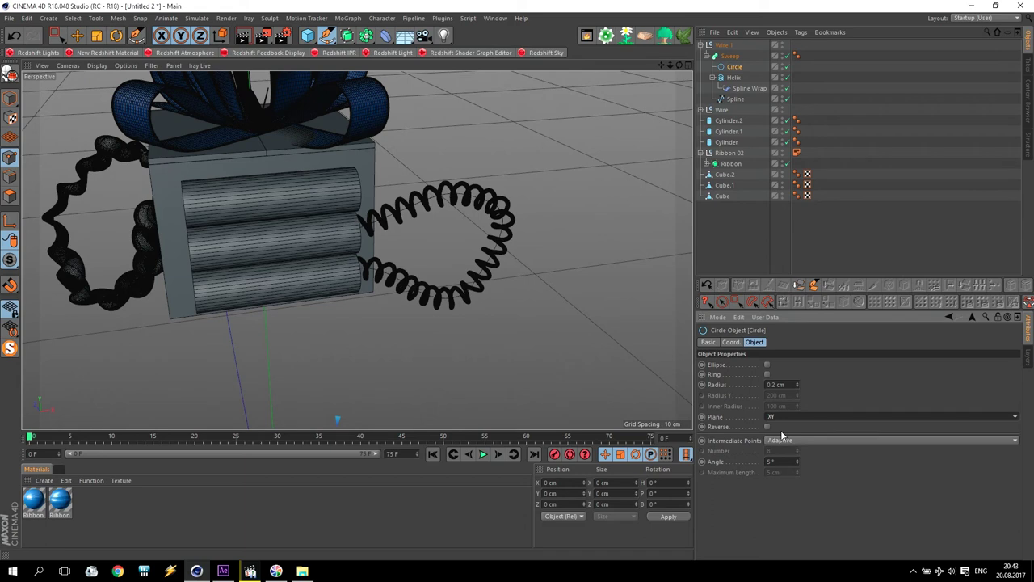
Switch to the Joker Bomb.c4d document and check the sweep circle's settings in the Bomb group's Null.1.
left_click(495, 19)
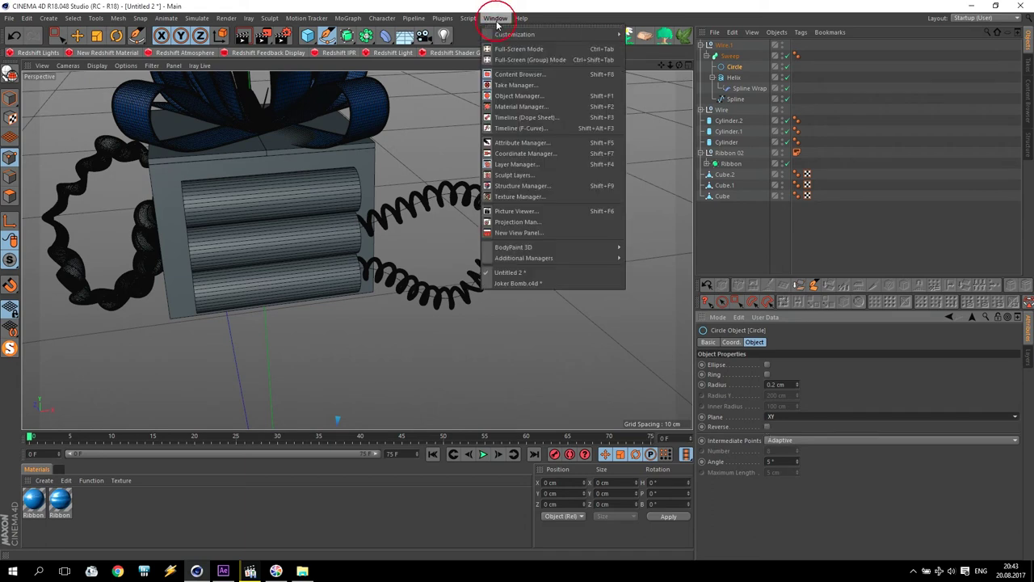
left_click(570, 282)
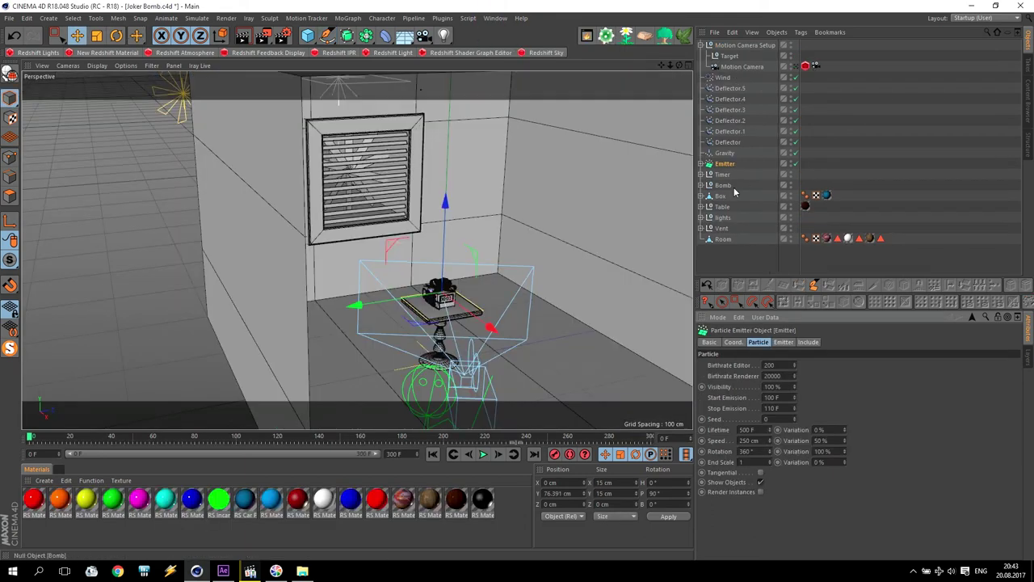
left_click(702, 186)
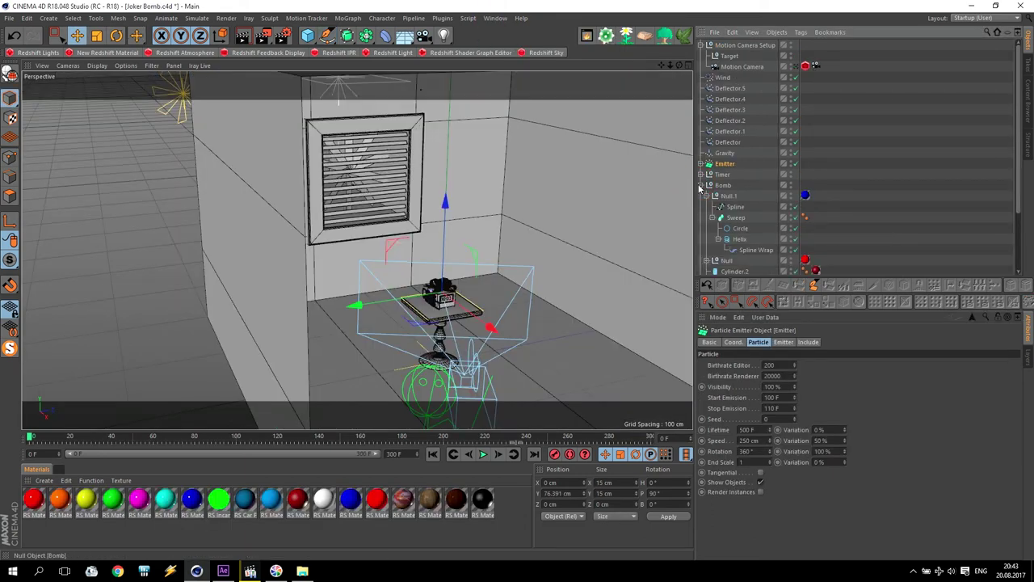
left_click(743, 231)
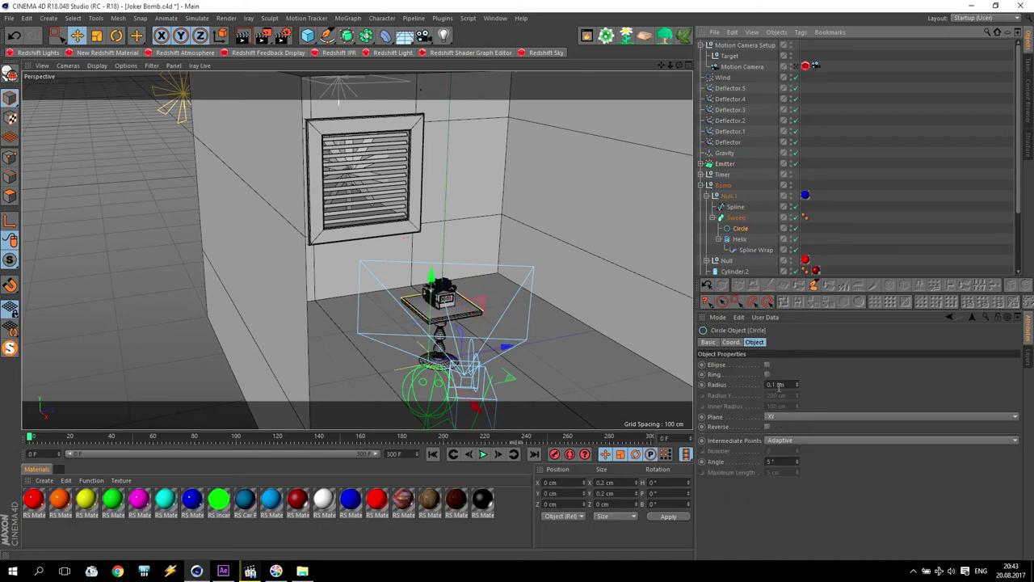
left_click(969, 7)
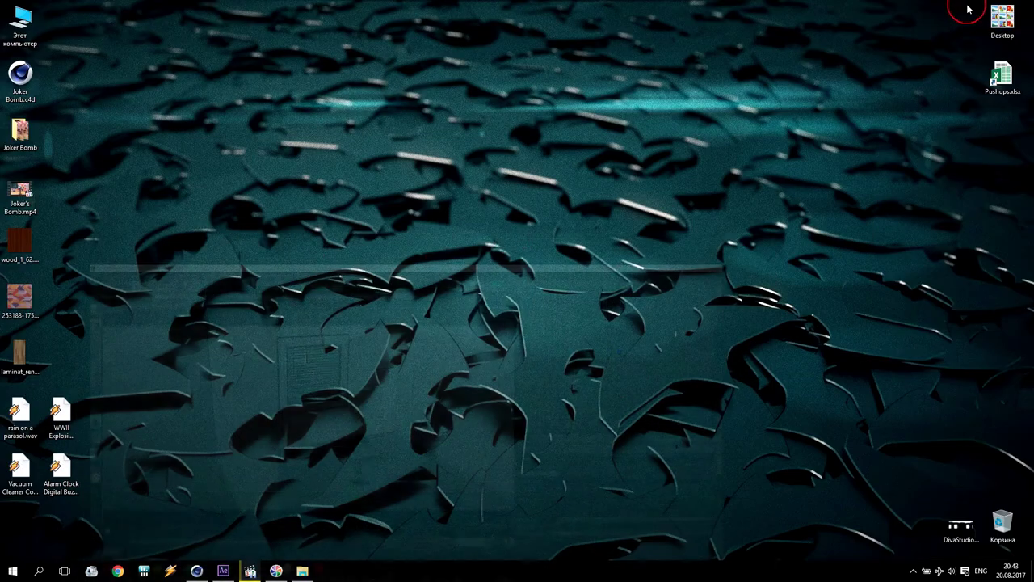
left_click(198, 571)
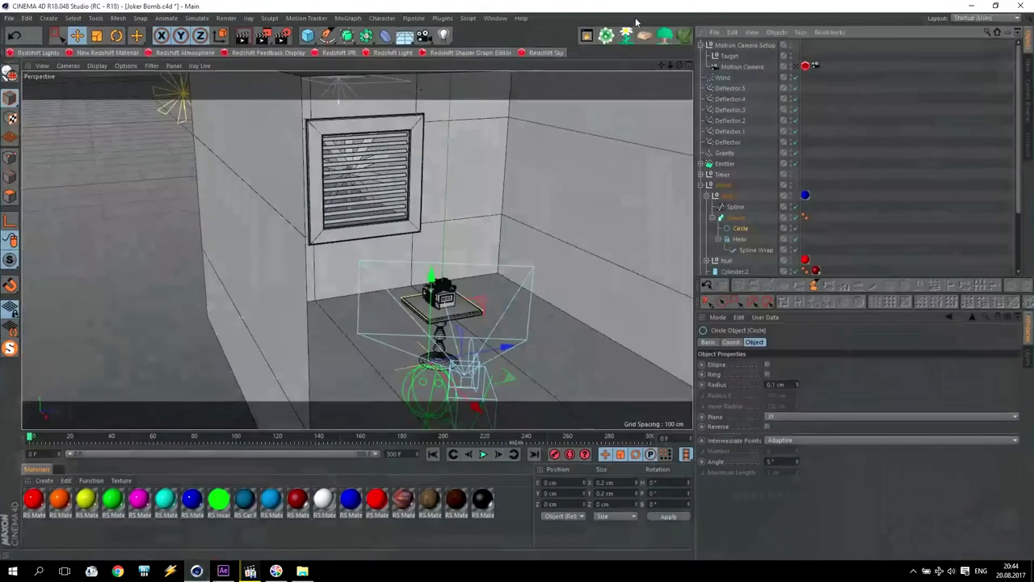
Return to the Untitled 2 document and set the radius of Wire.1's profile circle to 0.1 cm.
left_click(495, 17)
left_click(515, 272)
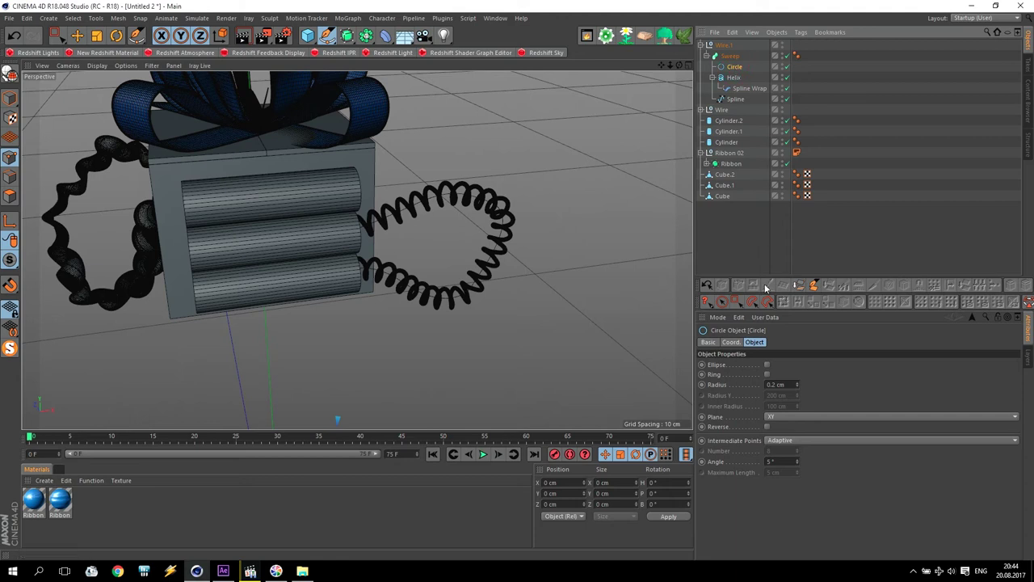
left_click(795, 387)
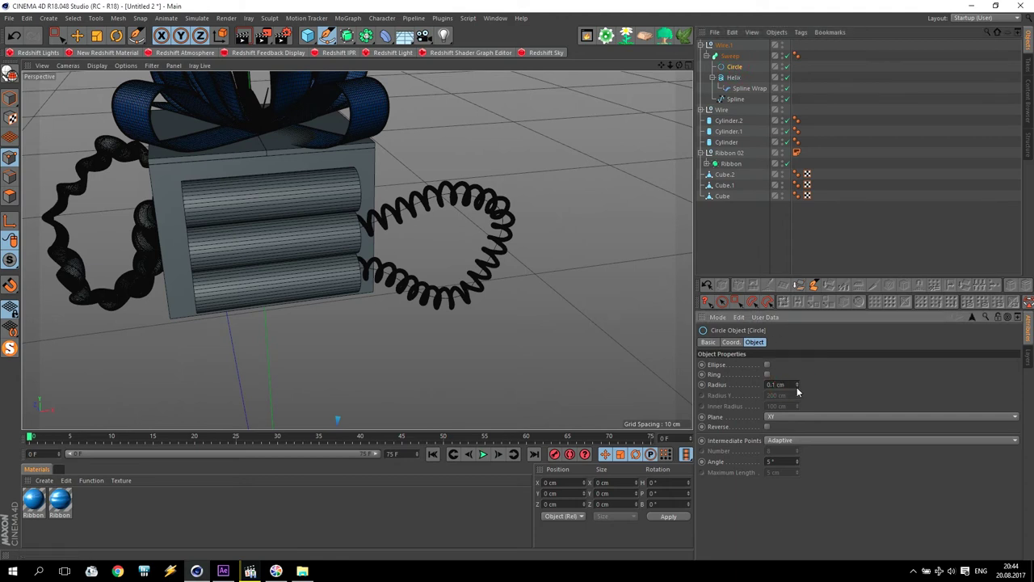
left_click(761, 229)
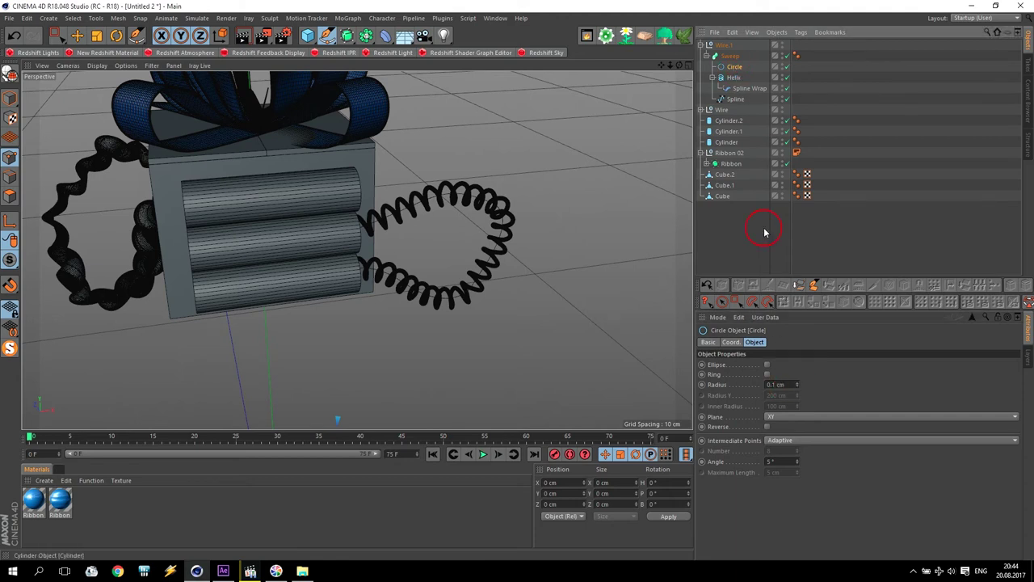
Try the XZ and ZY planes on the 0.1 cm profile circle and go back to XY.
left_click(782, 421)
left_click(779, 446)
left_click(783, 418)
left_click(782, 437)
left_click(782, 419)
left_click(783, 428)
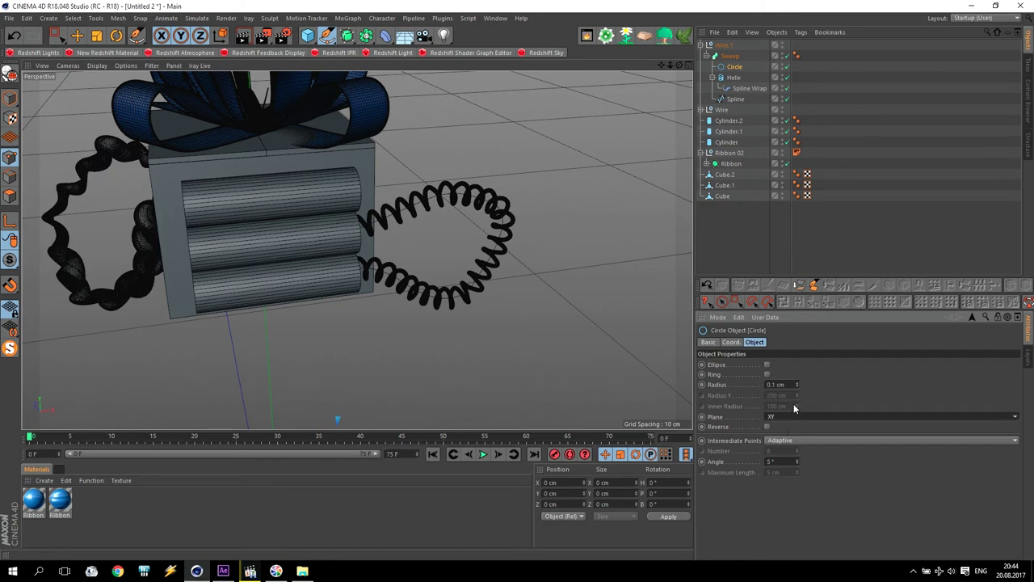
Move the loop spline out of the Sweep to the top of the Wire.1 group and select the profile circle.
left_click(733, 77)
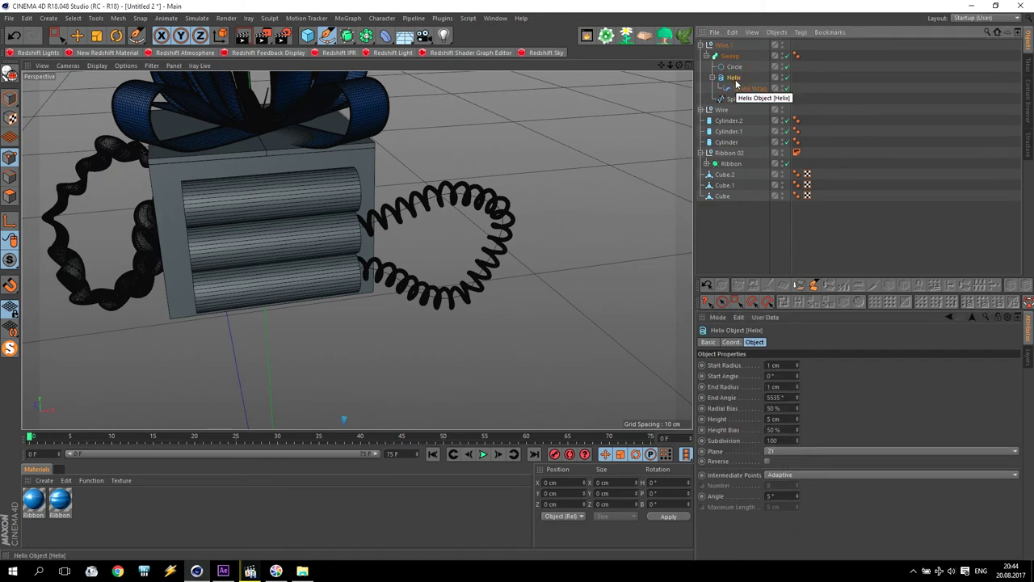
left_click(739, 88)
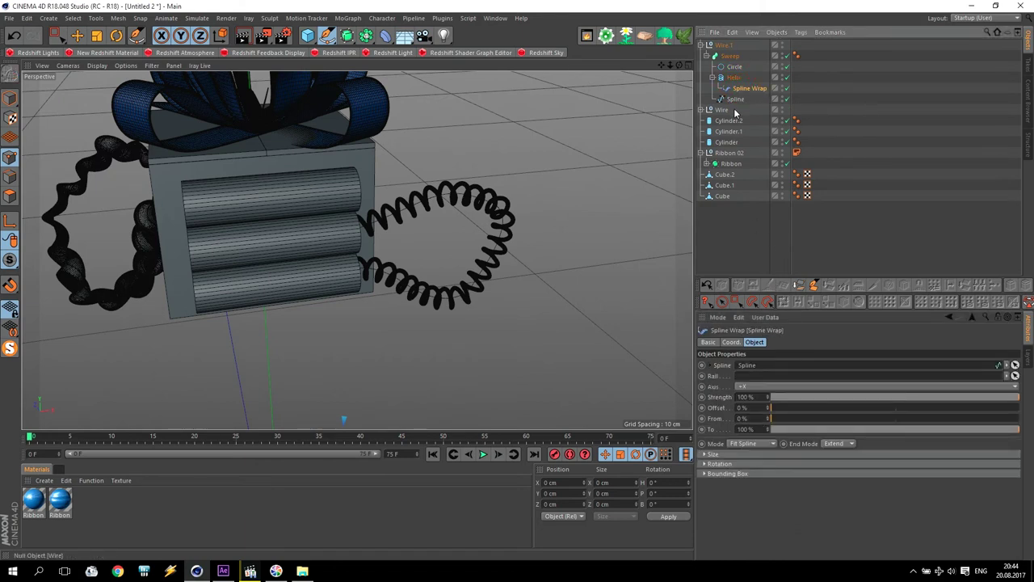
left_click_drag(735, 101, 725, 51)
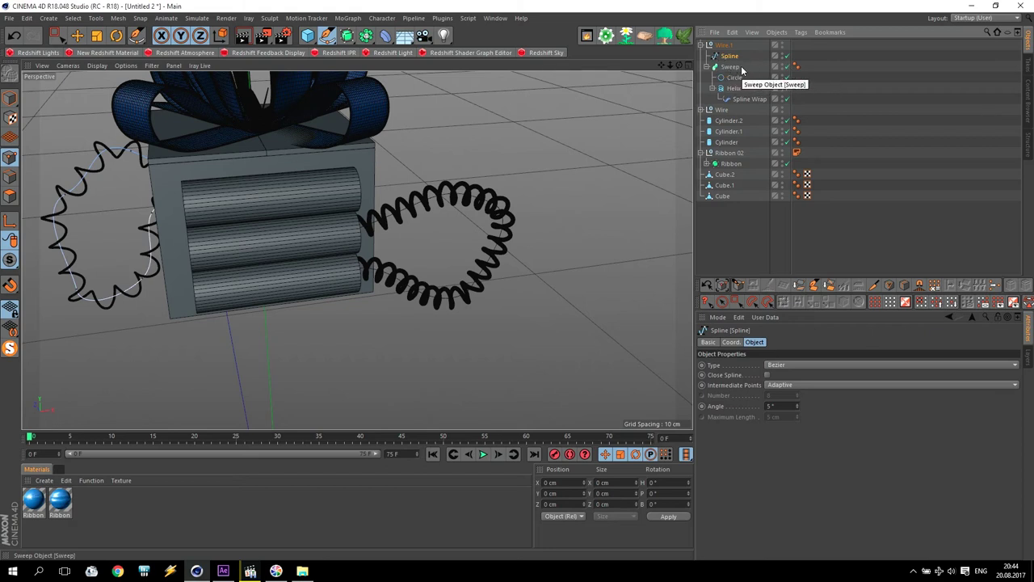
left_click(733, 77)
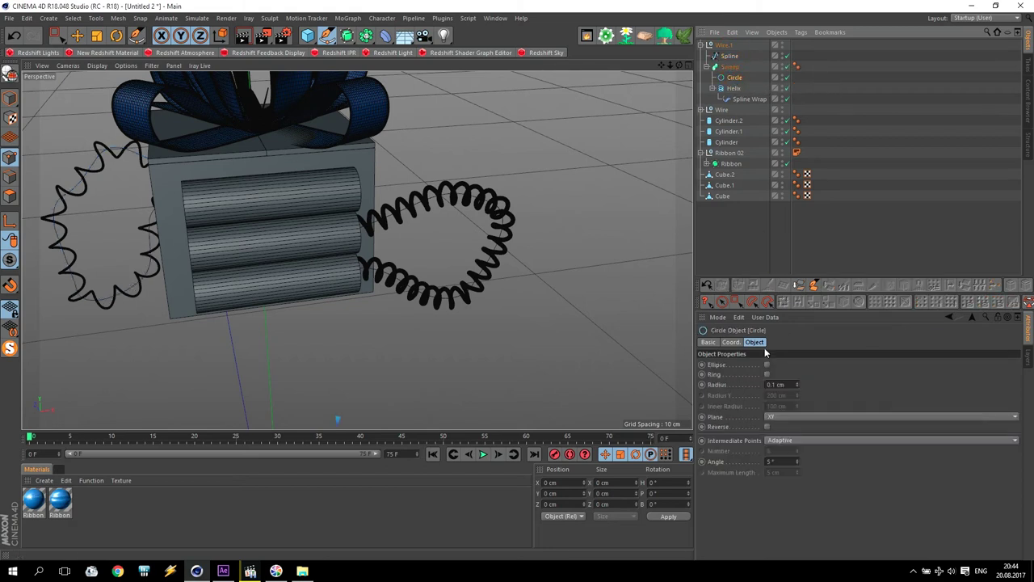
Set the radius of Wire.1's profile circle to 0.2 cm and its helix's end angle to about 10496°.
double_click(775, 384)
type("0.2")
key("Return")
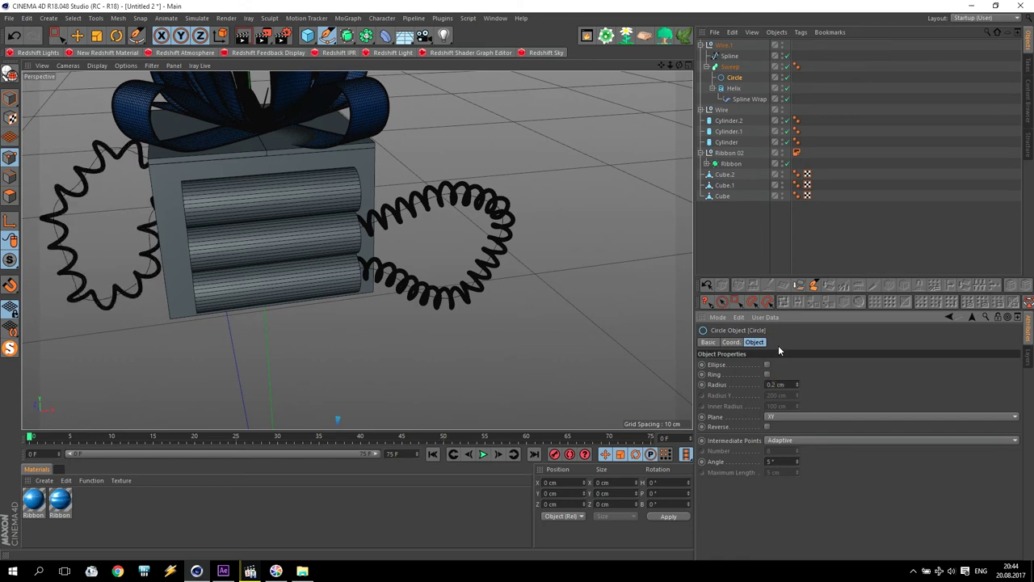
left_click(734, 88)
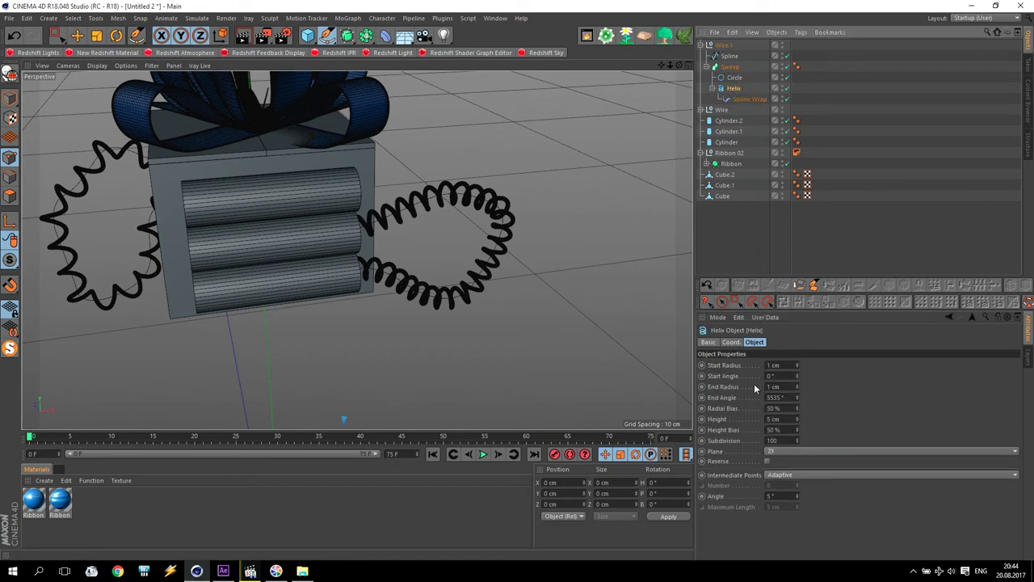
left_click_drag(798, 398, 859, 385)
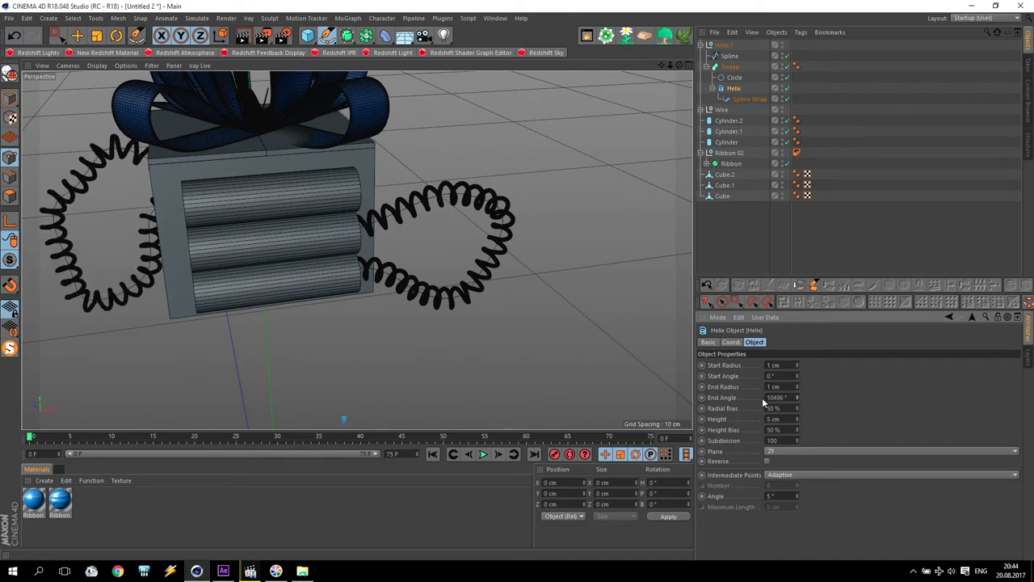
Move the whole Wire.1 group in the Top view to the front of the box, in line with the other wire.
left_click(725, 46)
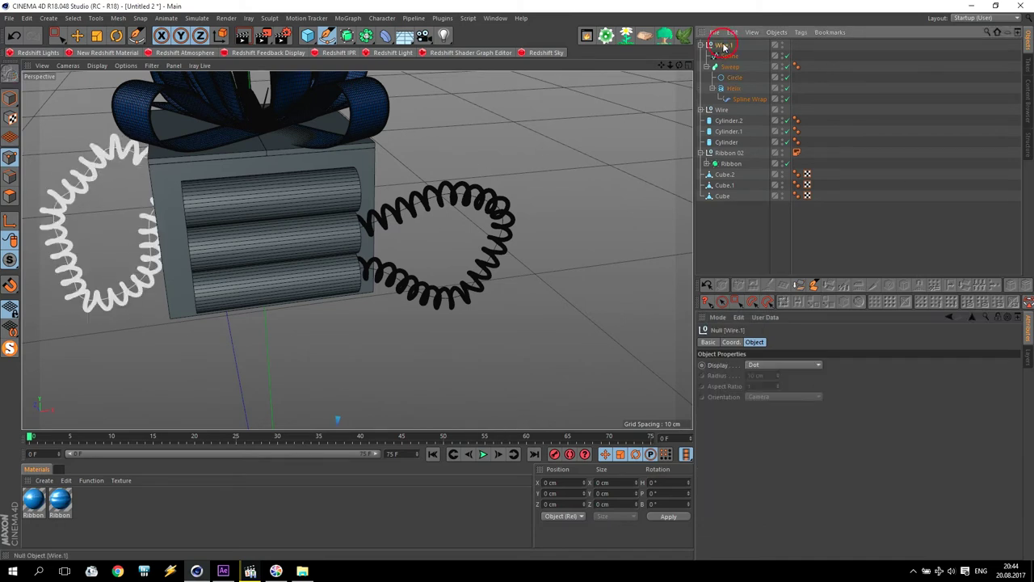
middle_click(360, 183)
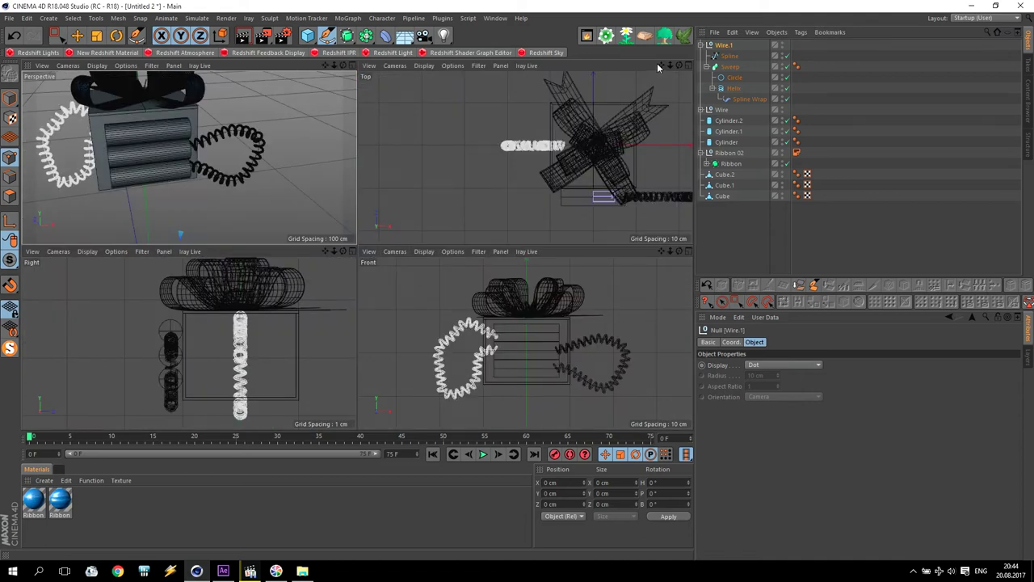
left_click_drag(661, 67, 588, 46)
left_click(79, 36)
left_click_drag(515, 144, 419, 188)
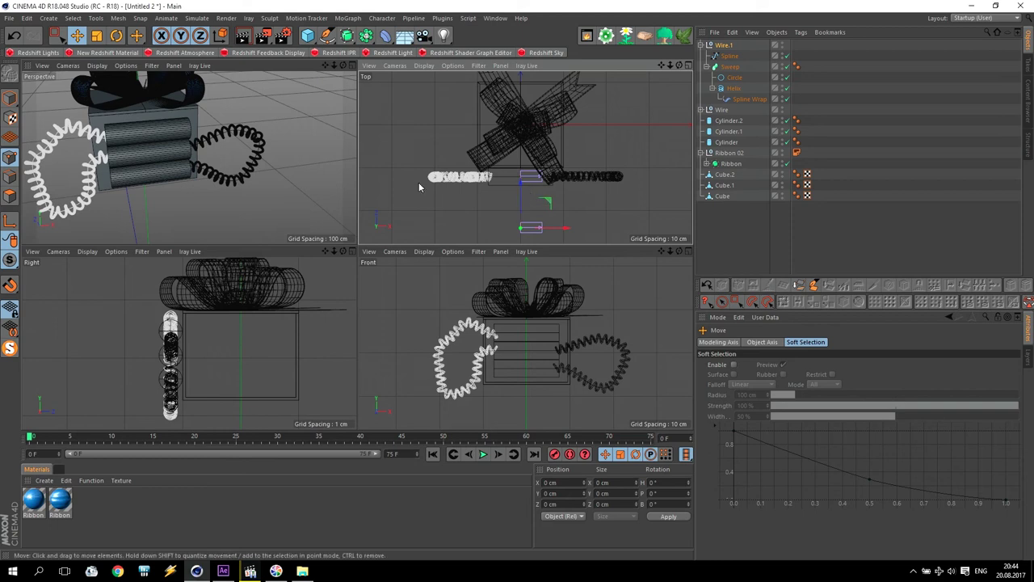
middle_click(166, 184)
mouse_move(497, 253)
left_mouse_down("alt")
mouse_move(491, 267)
mouse_move(469, 230)
mouse_move(483, 231)
mouse_move(485, 244)
left_mouse_up("alt")
middle_click(174, 265)
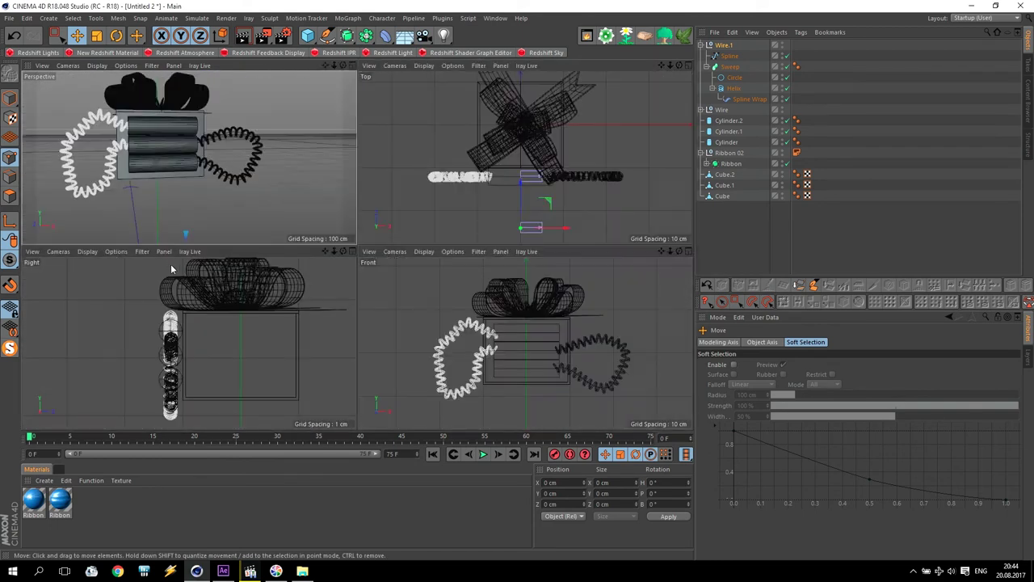
Reshape Wire.1's spline in the Front view by raising the lower point nearest the box about 2 cm and adjusting the loop's outer points.
middle_click(474, 391)
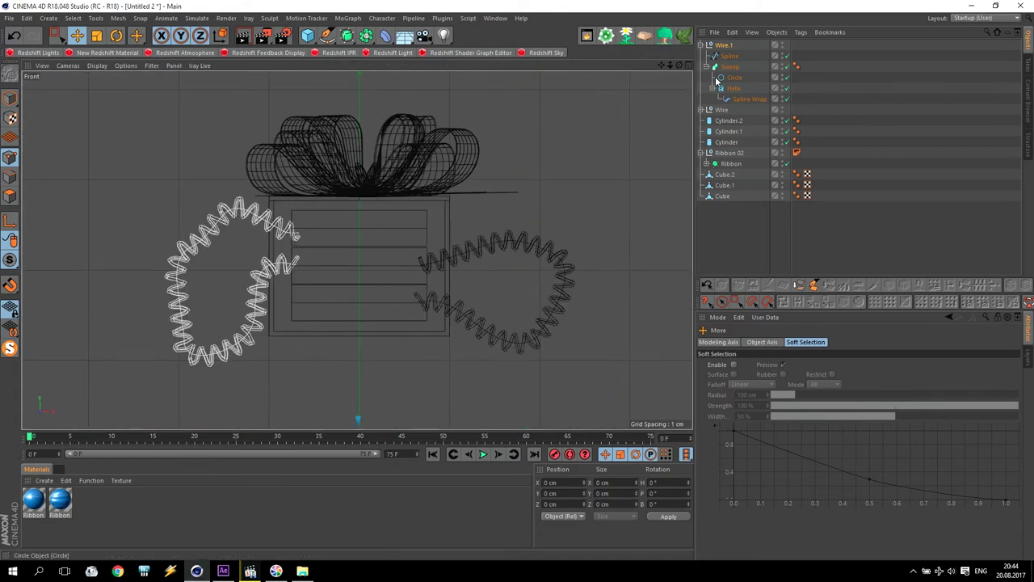
left_click(730, 56)
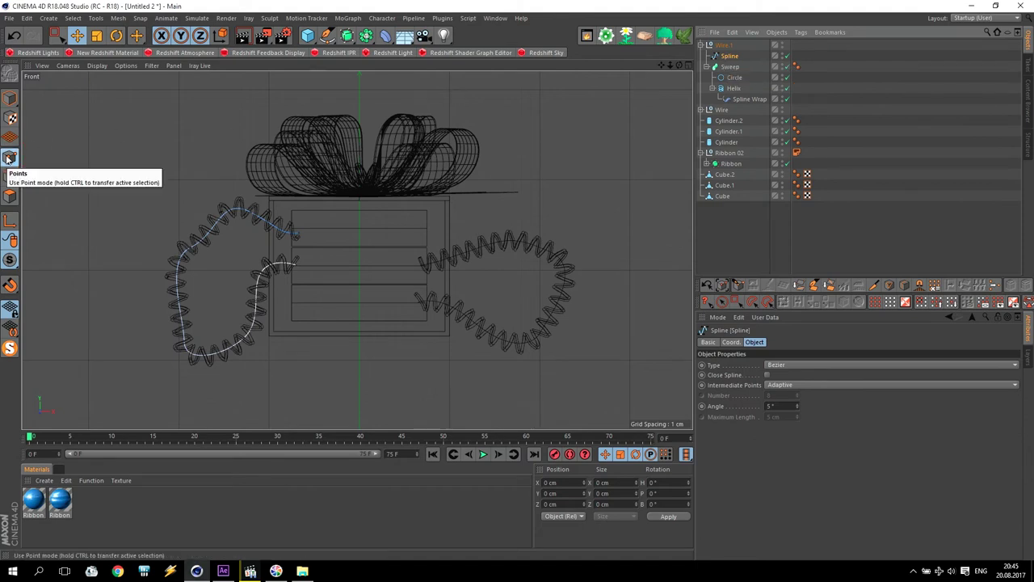
left_click(57, 36)
left_click(78, 38)
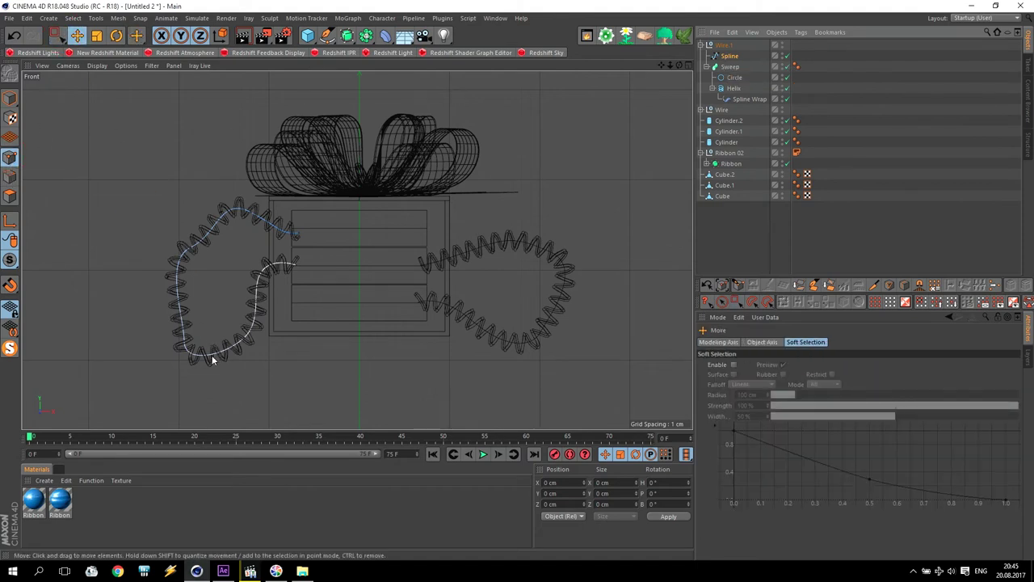
scroll(194, 358, "up", 8)
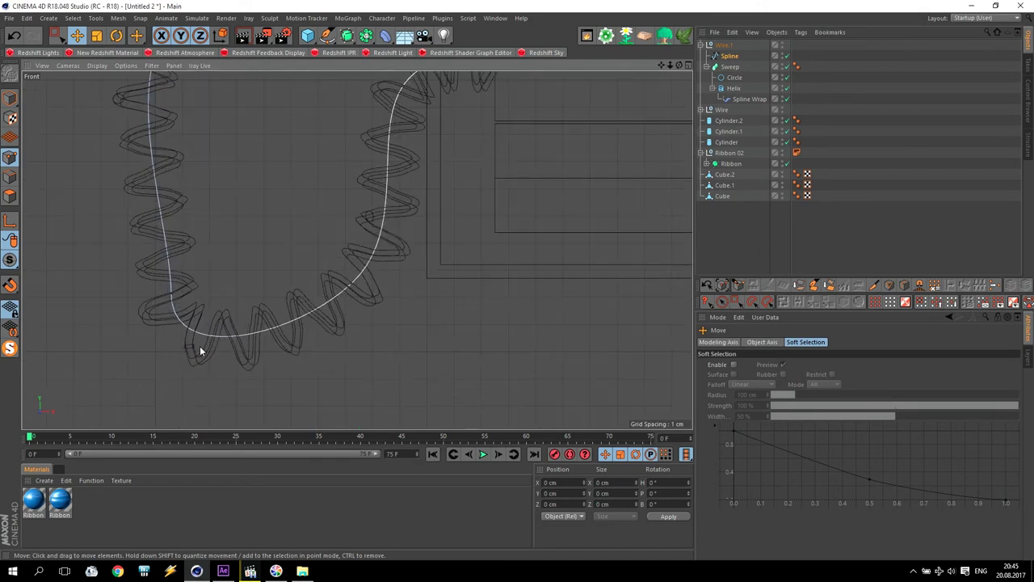
left_click(156, 231)
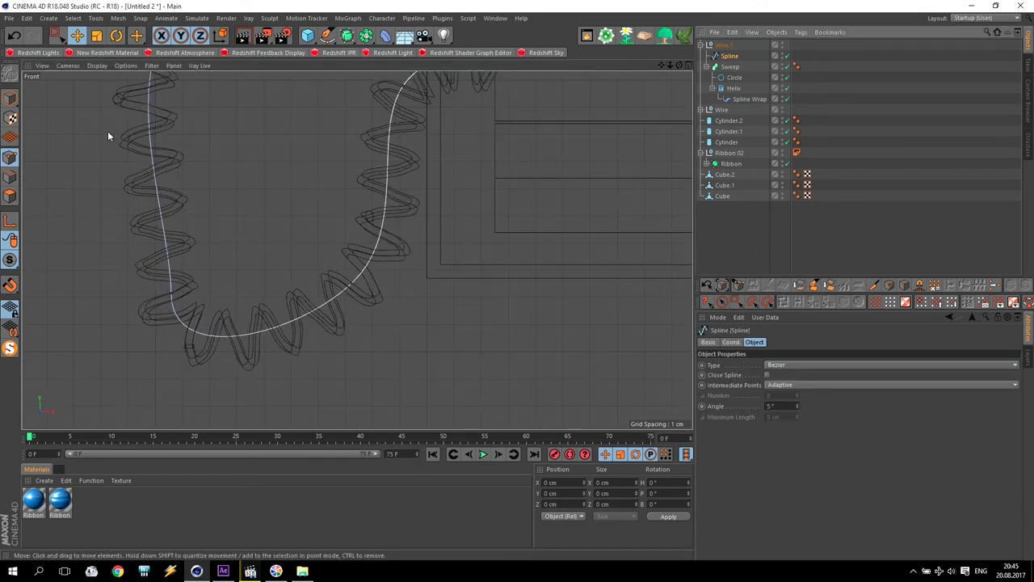
scroll(193, 216, "down", 3)
left_click(331, 277)
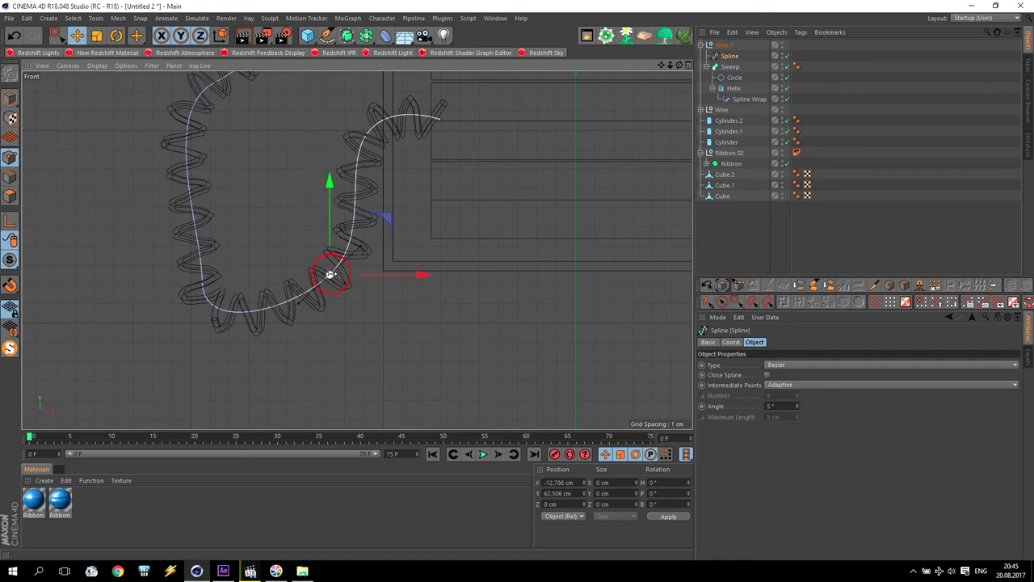
left_click_drag(330, 227, 329, 194)
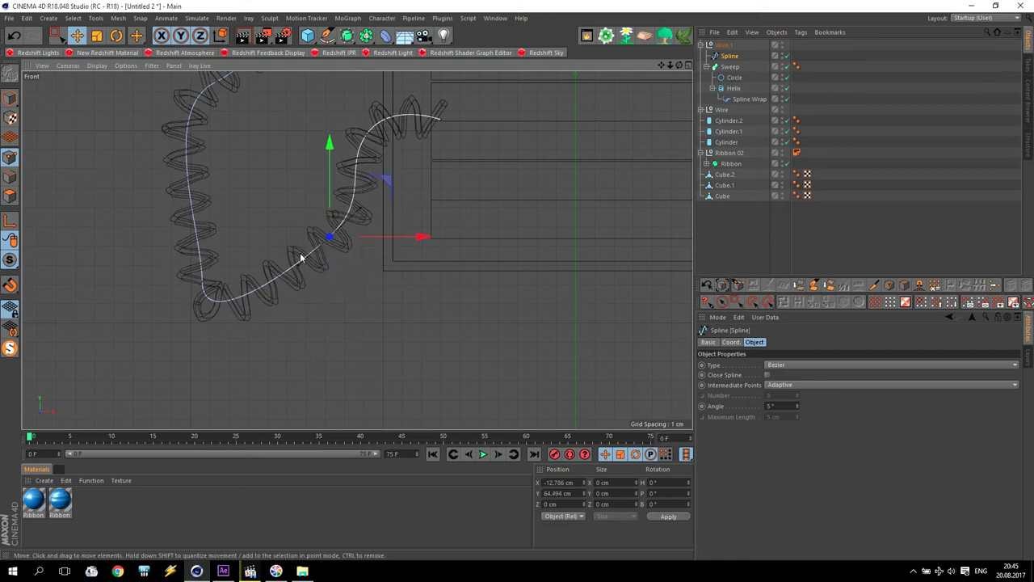
left_click(202, 282)
left_click_drag(258, 228, 185, 143)
Reshape the Wire group's spline by moving its lower outer point to about X 23.4, Y 66.9 cm and flattening the lower curve's tangent.
middle_click_drag(660, 274, 254, 323, "alt")
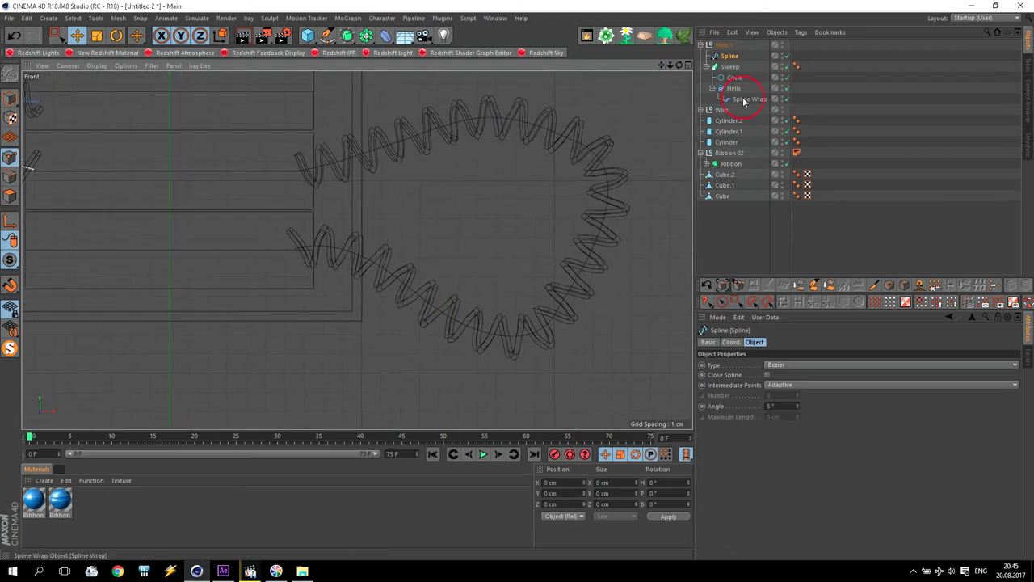
left_click(702, 109)
left_click(729, 152)
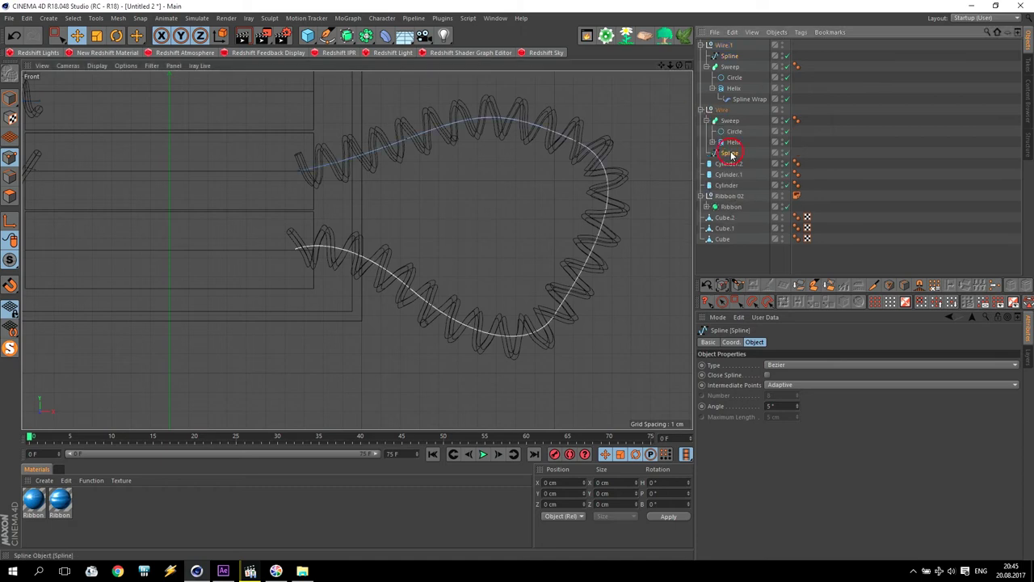
left_click(557, 318)
left_click_drag(554, 270, 581, 193)
left_click_drag(614, 245, 679, 228)
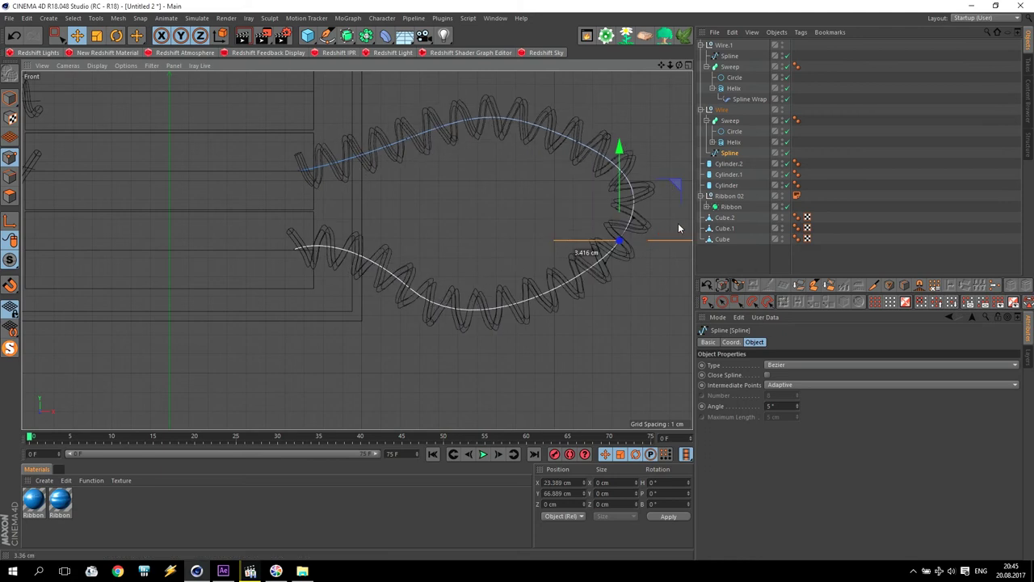
left_click(409, 288)
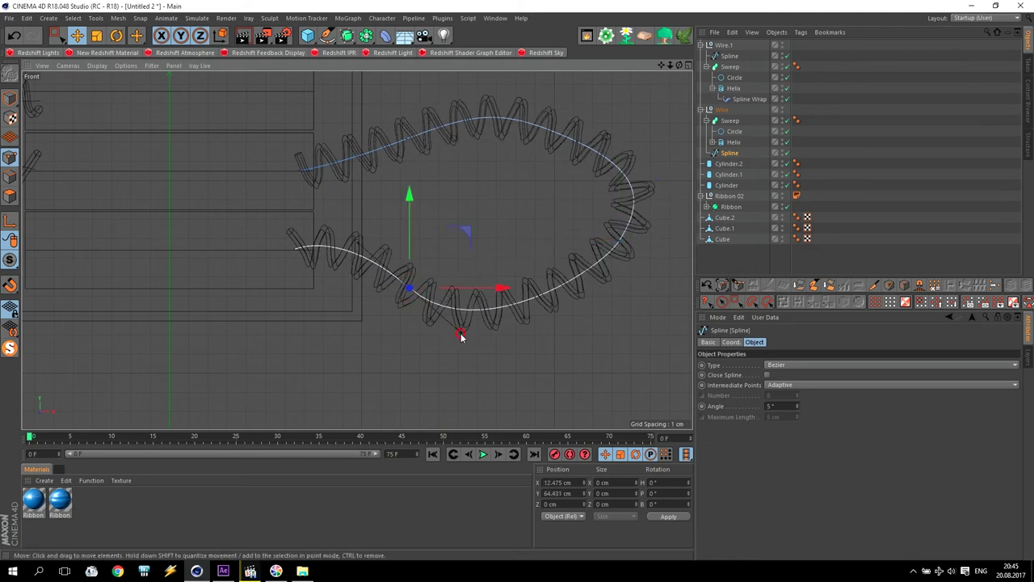
left_click_drag(462, 333, 488, 312)
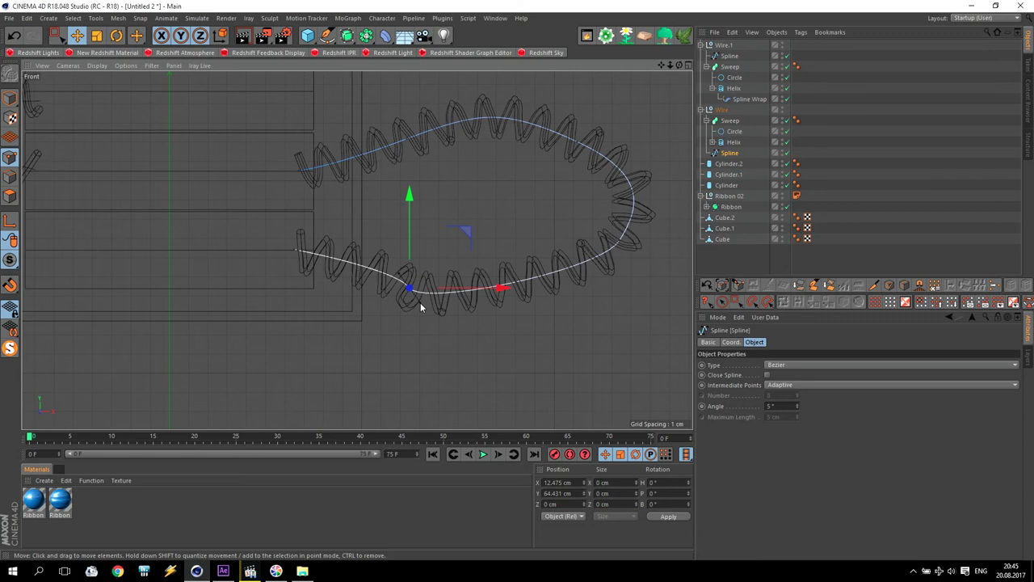
Return to the Perspective view and add a new cube primitive to the scene.
middle_click(513, 200)
middle_click(196, 207)
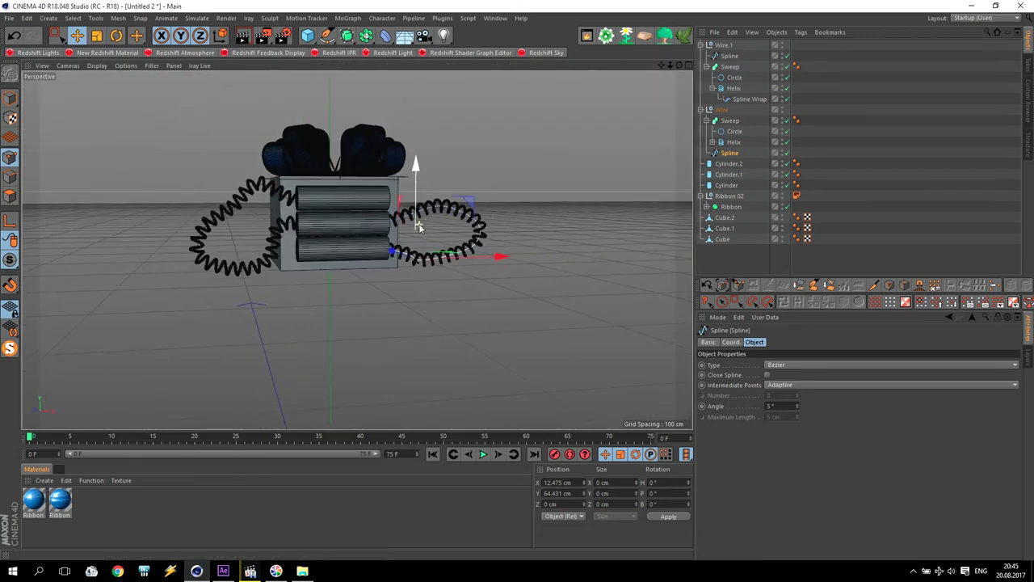
left_click_drag(494, 186, 404, 234, "alt")
scroll(455, 193, "up", 3)
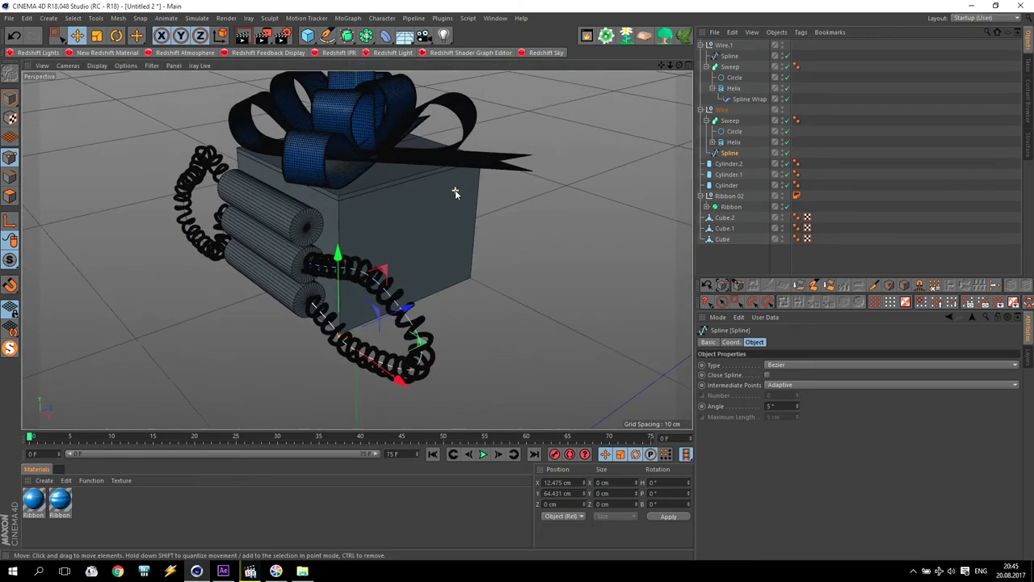
left_click_drag(455, 192, 444, 219, "alt")
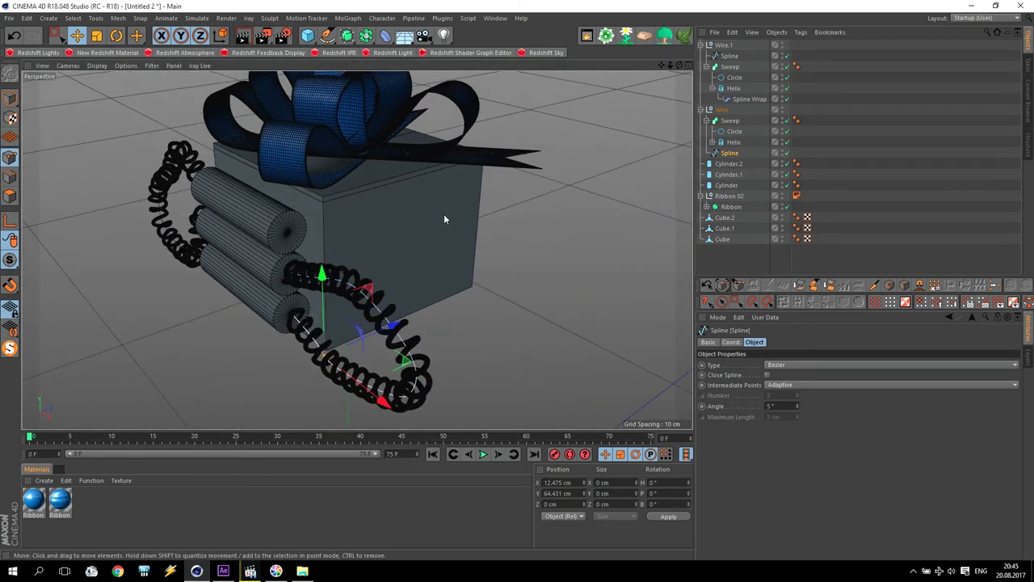
left_click(308, 36)
left_click(408, 51)
scroll(469, 272, "down", 3)
scroll(490, 291, "down", 5)
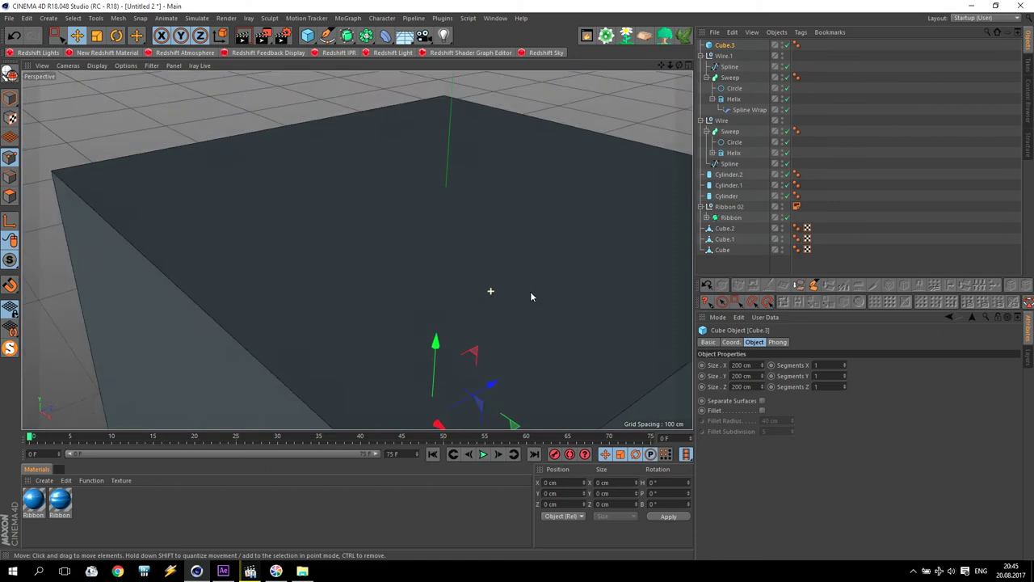
Set the new cube's size to 1 cm in X, 8 cm in Y and 12 cm in Z.
left_click_drag(761, 376, 762, 442)
double_click(748, 376)
key("Return")
left_click_drag(761, 391, 593, 366)
type("15")
key("Return")
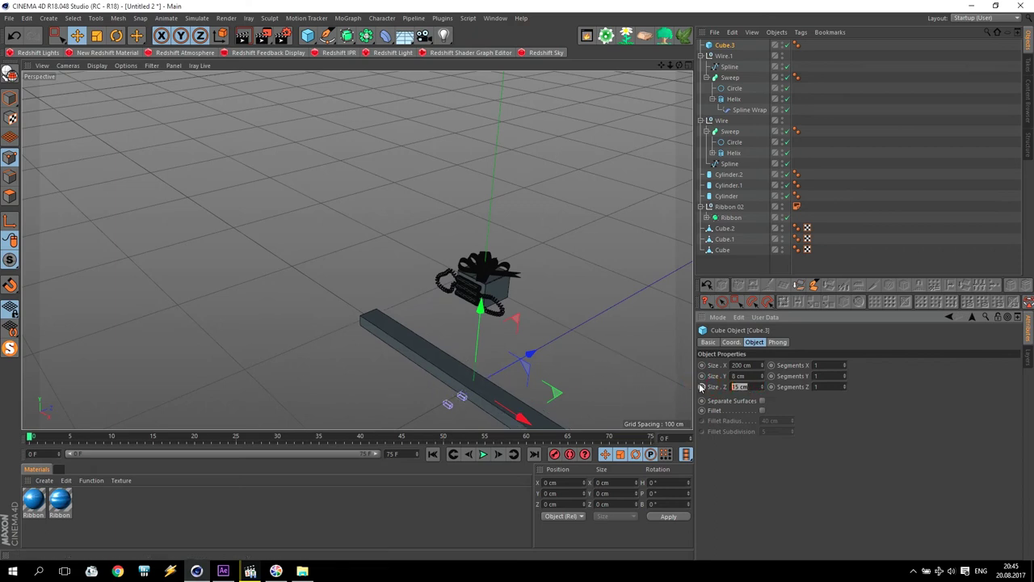
key("Return")
left_click_drag(753, 365, 684, 369)
type("1")
key("Return")
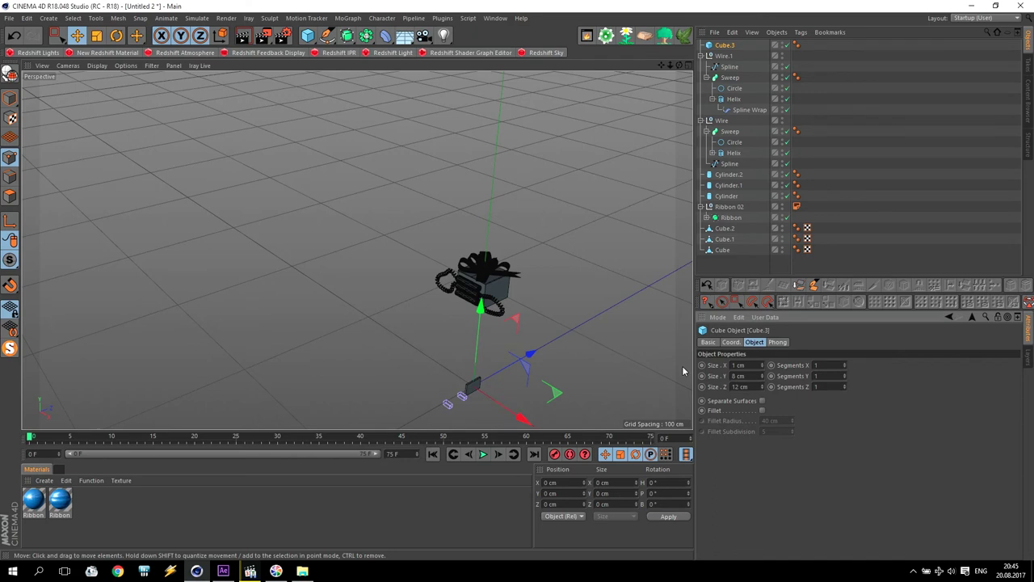
Move the thin cube up against the gift box's side face next to the cylinder ends, using the Perspective and Top views.
left_click_drag(475, 369, 507, 272)
left_click_drag(524, 318, 542, 328)
left_click_drag(507, 245, 507, 241)
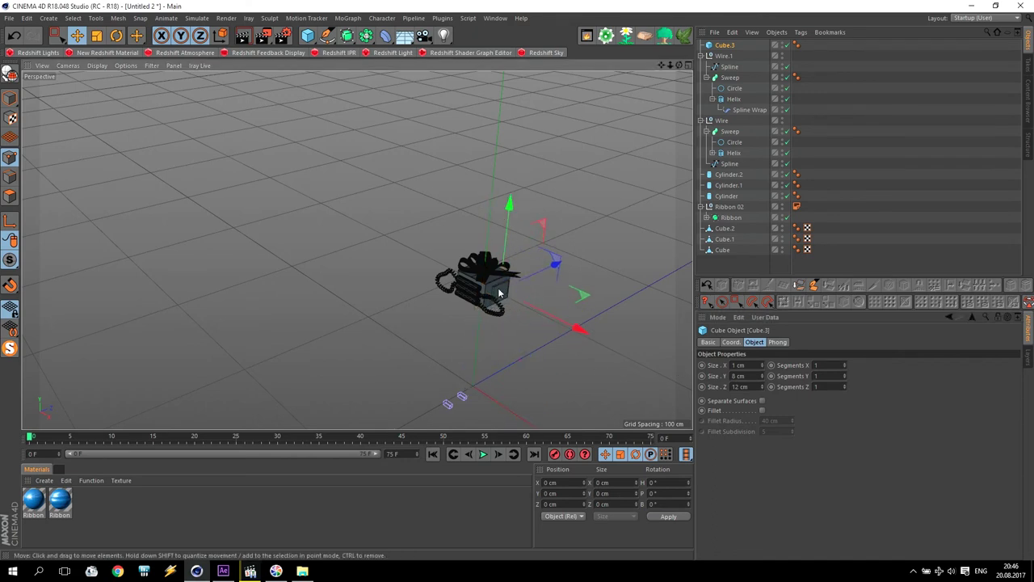
middle_click(497, 291)
scroll(584, 126, "up", 3)
left_click_drag(587, 127, 573, 132)
scroll(249, 185, "up", 5)
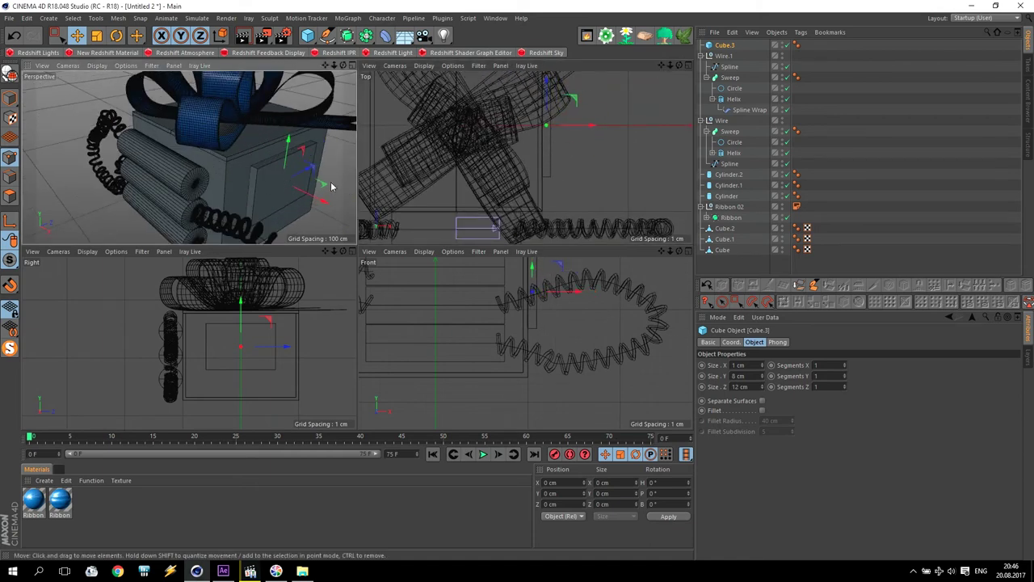
Set the thin cube's Z size to 15 cm and raise it slightly on the box's side face.
left_click_drag(761, 387, 760, 379)
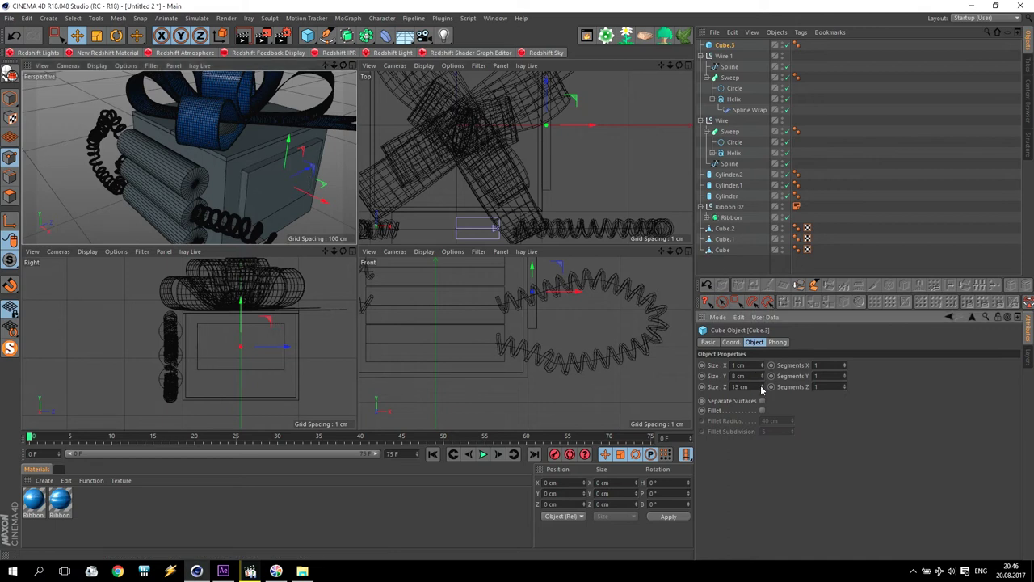
left_click_drag(288, 160, 285, 156)
scroll(300, 181, "up", 5)
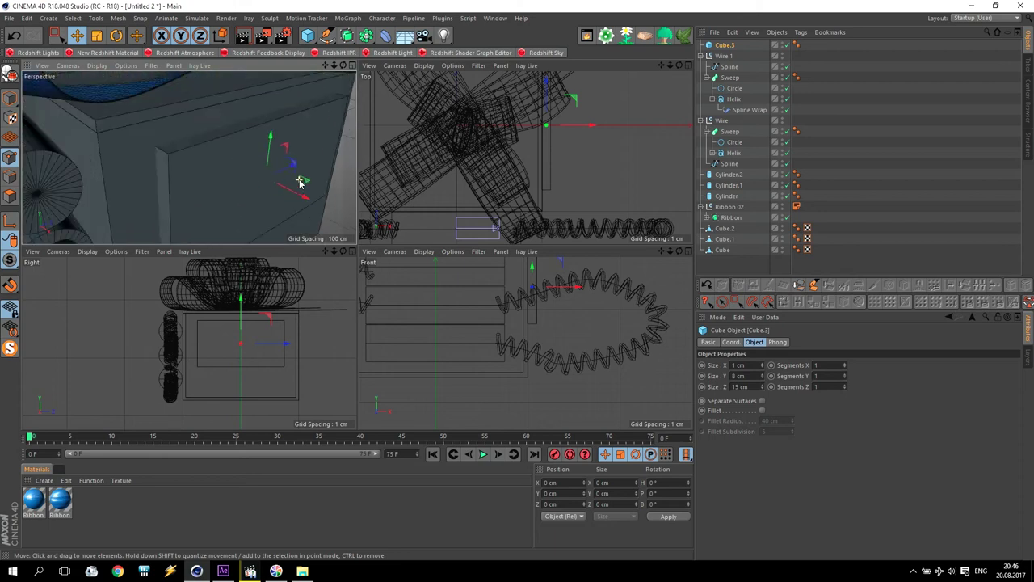
scroll(300, 181, "down", 4)
Make the thin cube editable and select its outward-facing polygon in Polygon mode.
left_click(727, 46)
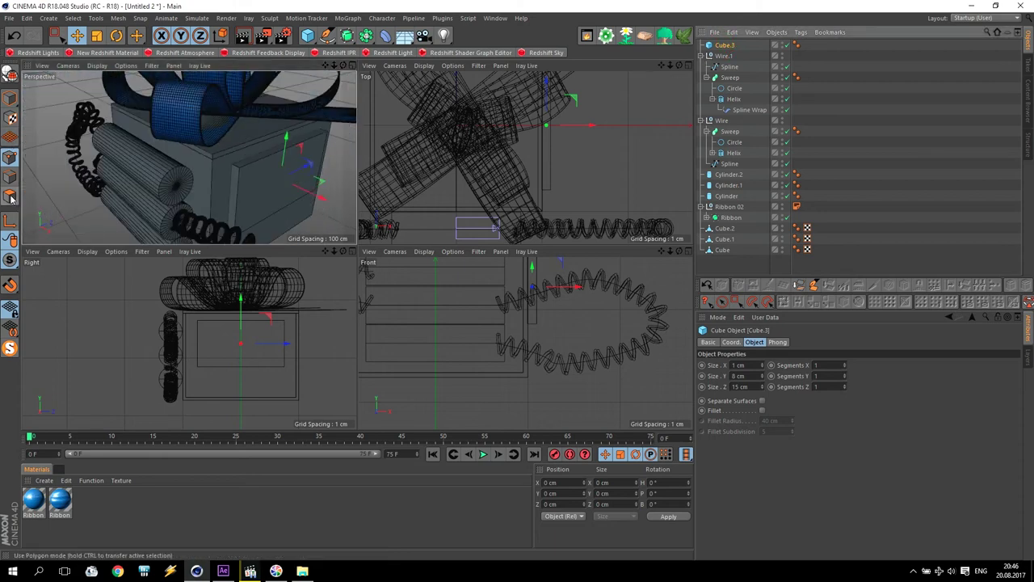
left_click(10, 74)
left_click(10, 196)
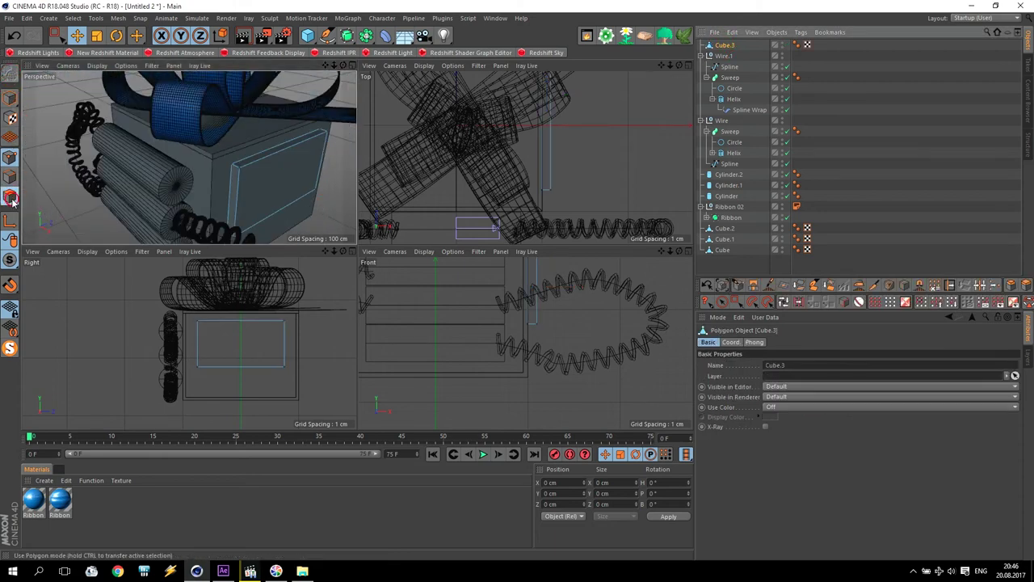
left_click(254, 192)
Inset the thin panel's outward-facing polygon by about 0.77 cm with Extrude Inner.
scroll(255, 194, "up", 5)
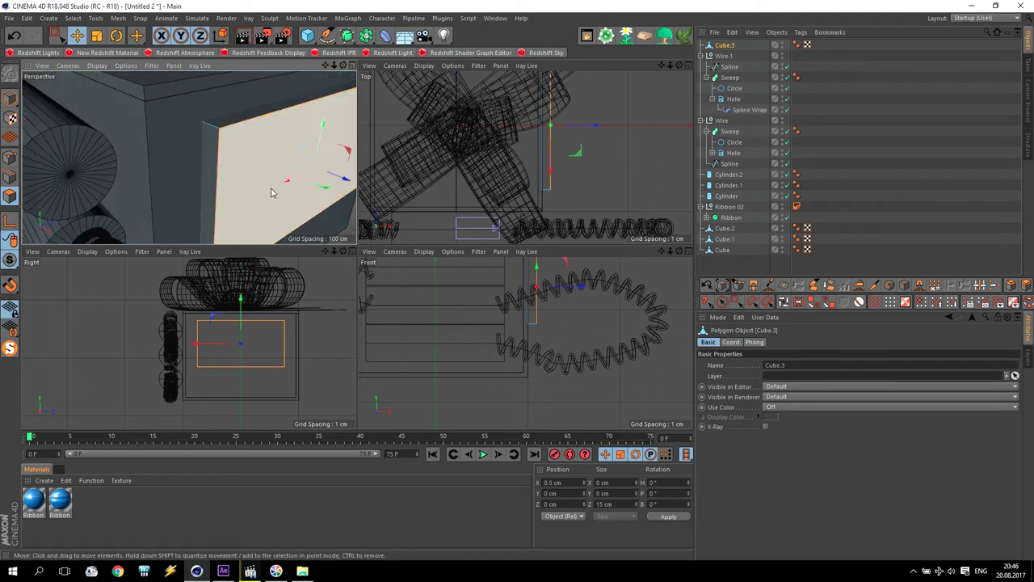
left_click(351, 65)
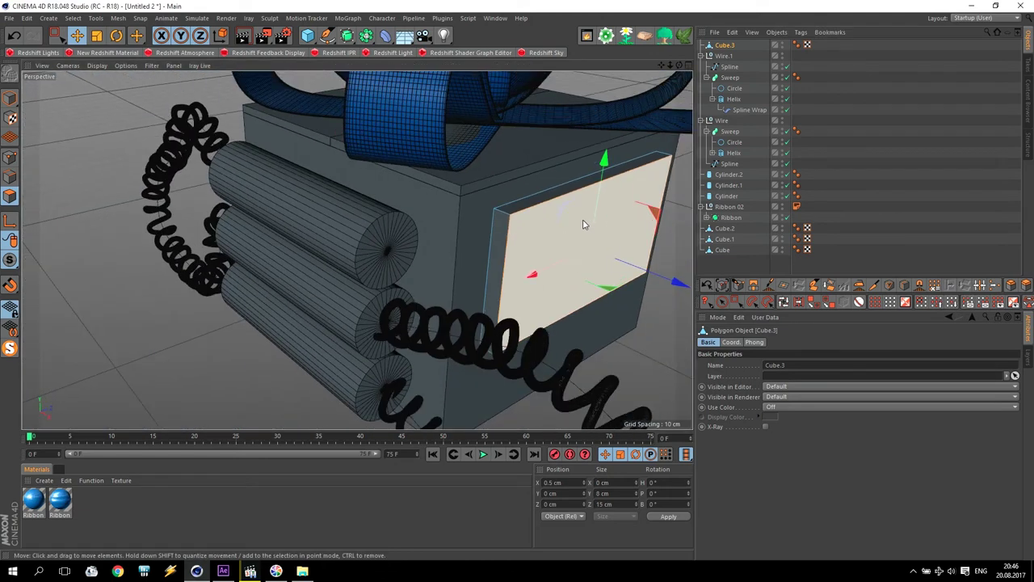
right_click(556, 226)
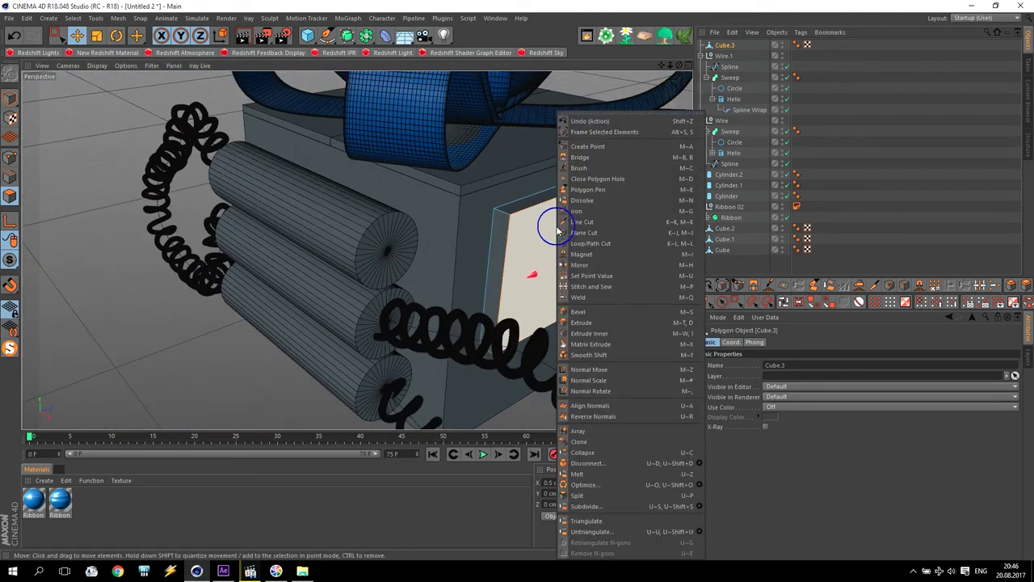
left_click(589, 333)
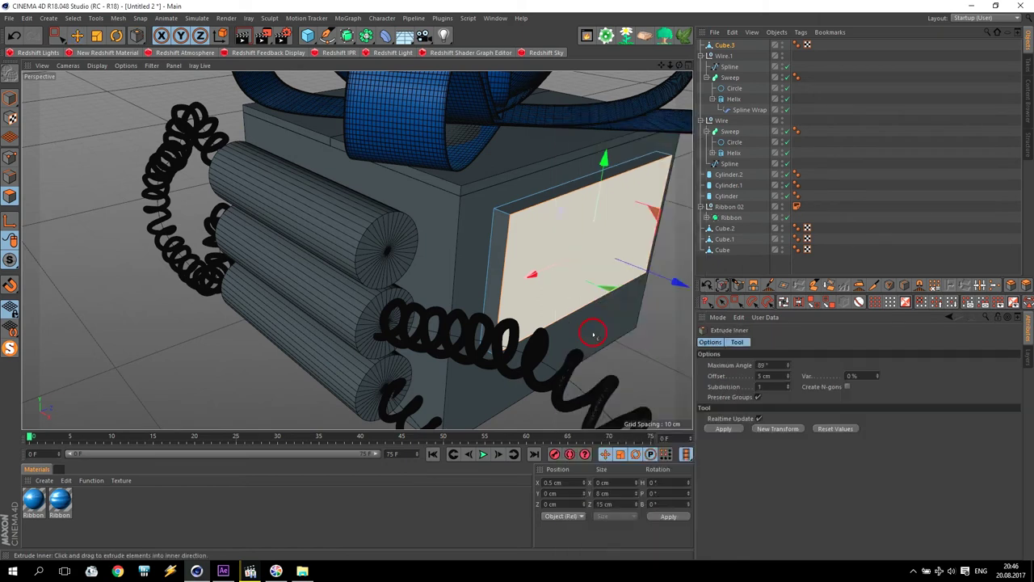
left_click_drag(587, 267, 537, 266)
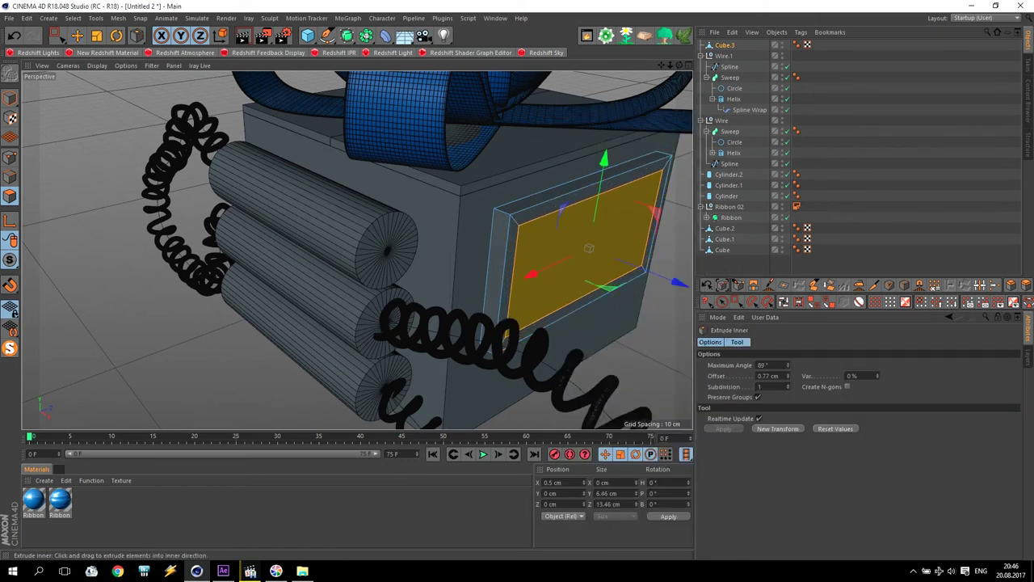
Extrude the inset polygon about 0.73 cm into the panel with Create Caps off, and clear the polygon selection.
right_click(545, 248)
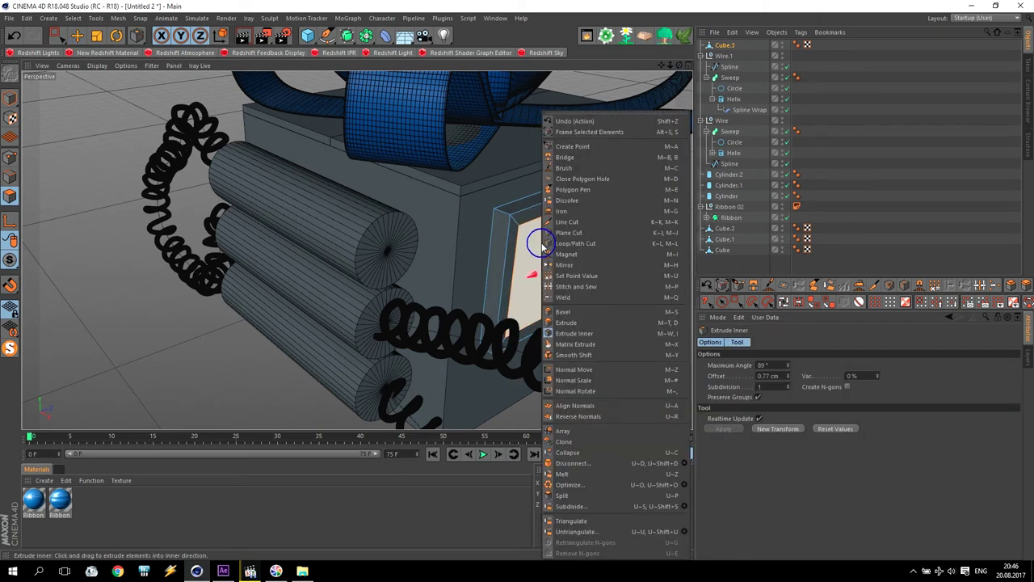
left_click(575, 322)
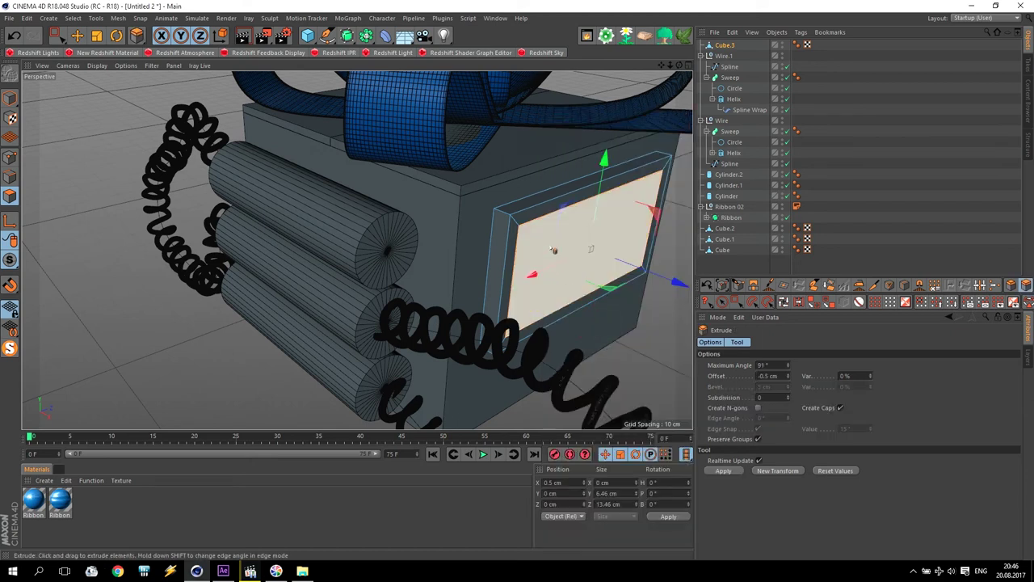
left_click(840, 408)
mouse_move(565, 250)
left_mouse_down()
mouse_move(546, 252)
mouse_move(569, 255)
left_mouse_up()
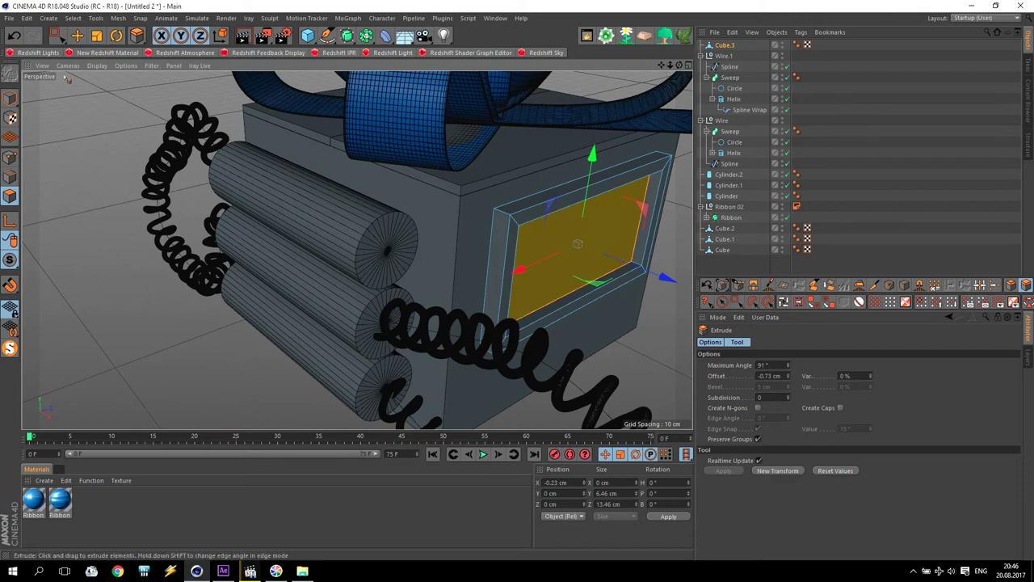
left_click(77, 35)
left_click_drag(662, 65, 462, 68)
left_click(732, 47)
left_click(605, 191)
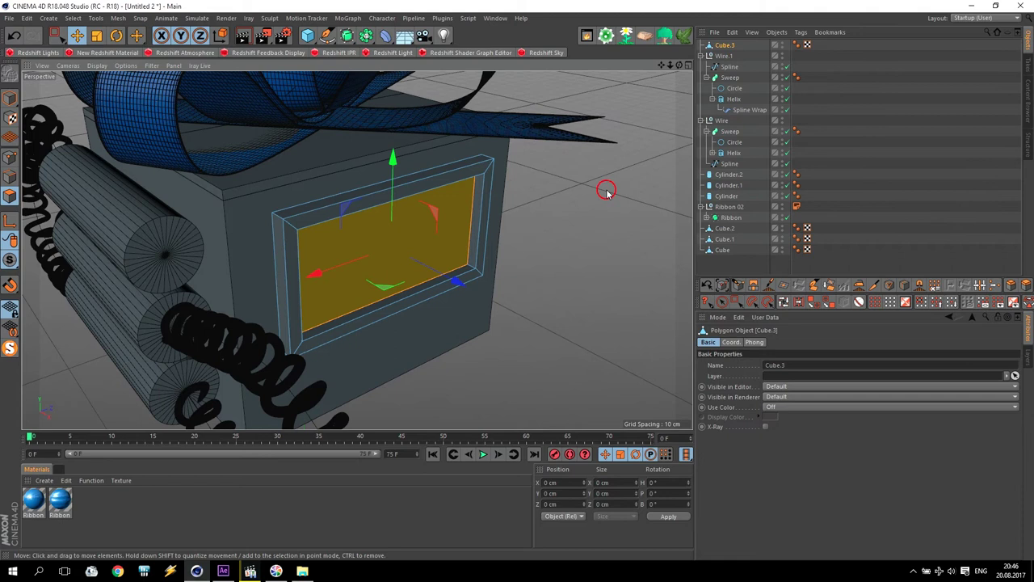
key("ctrl+shift+z")
Add a Text spline to the scene and set its height to 8 cm.
left_click(326, 36)
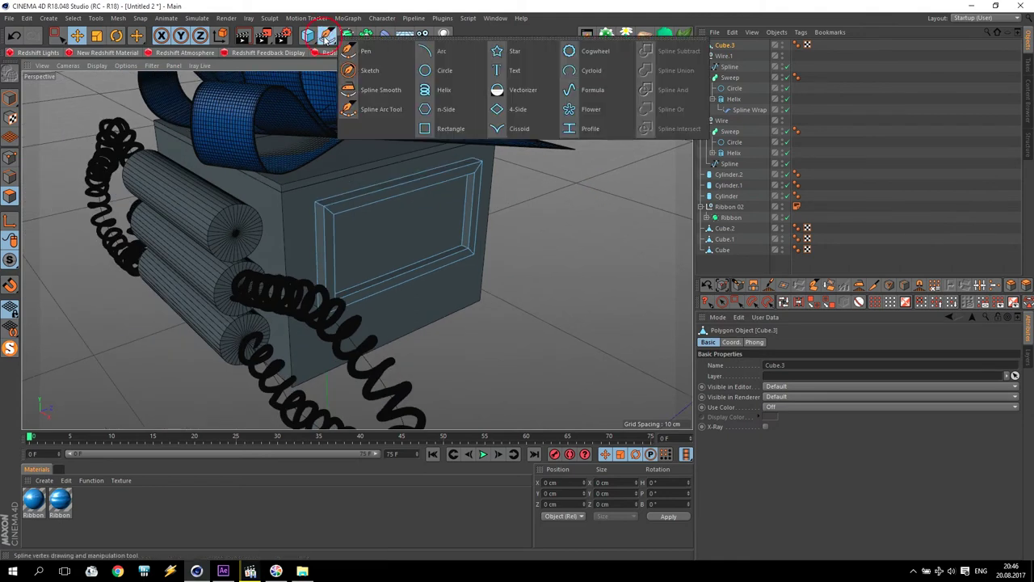
left_click(515, 71)
scroll(589, 228, "down", 6)
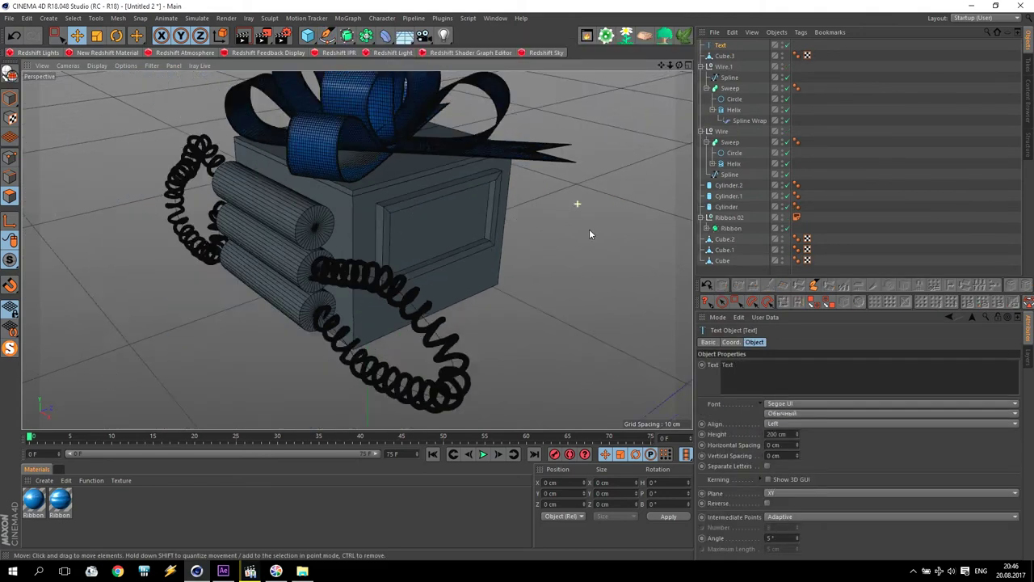
scroll(605, 349, "down", 6)
left_click_drag(662, 65, 380, 1)
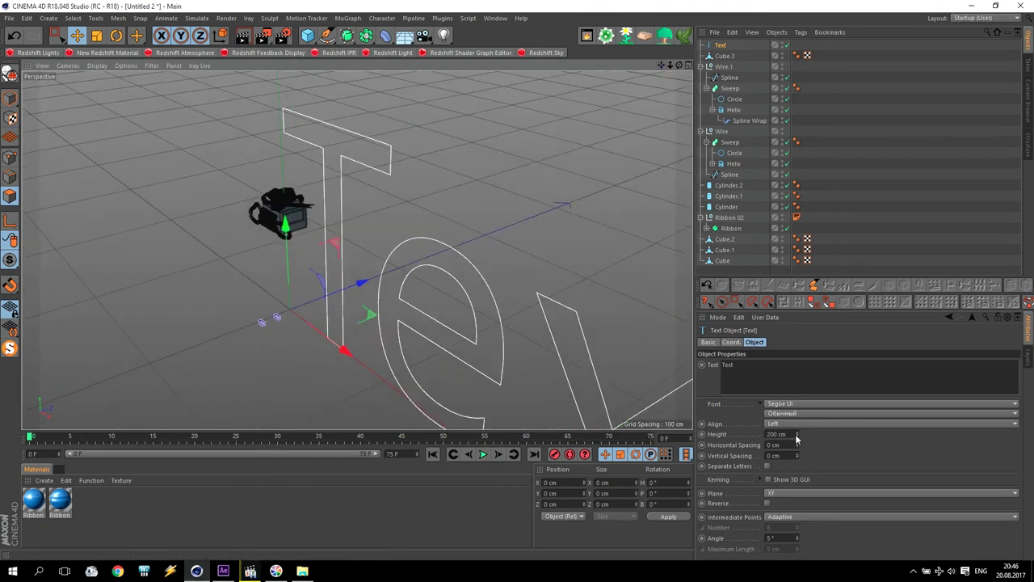
left_click_drag(790, 435, 624, 434)
type("8")
key("Return")
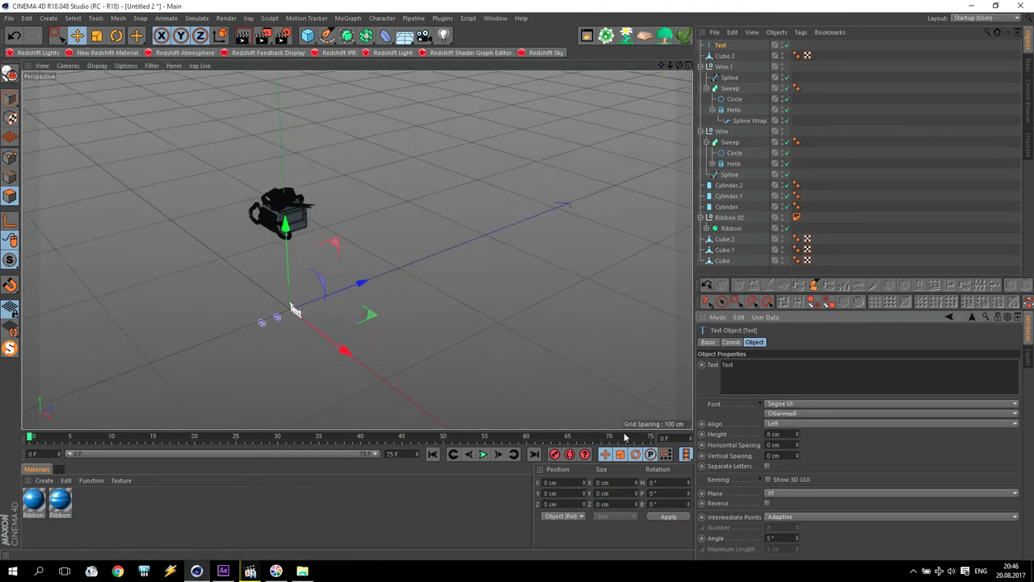
Set the text's plane to ZY and move it into the recessed panel on the gift box's side.
scroll(282, 317, "up", 3)
left_click_drag(294, 234, 345, 159)
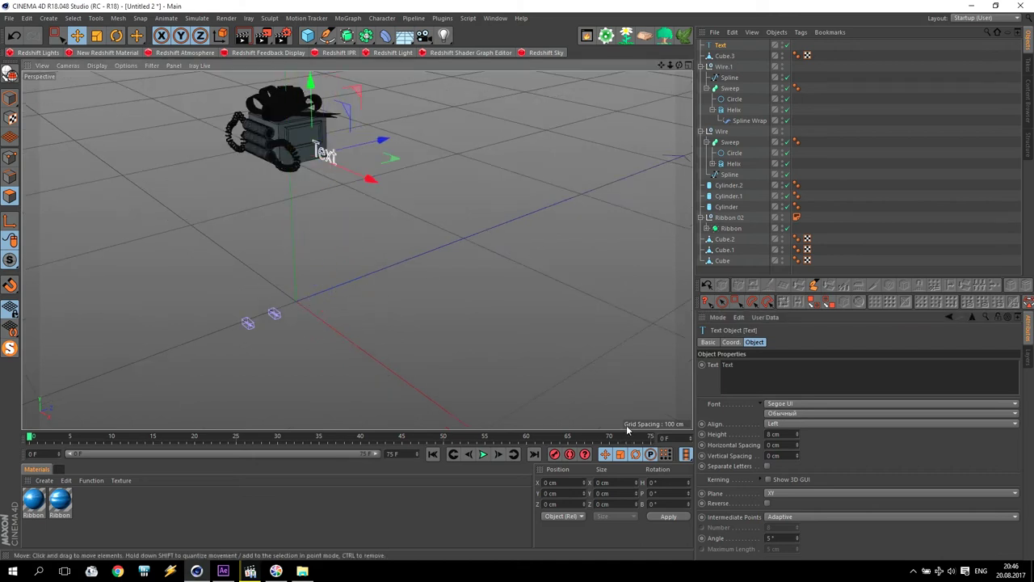
left_click(783, 493)
left_click(774, 515)
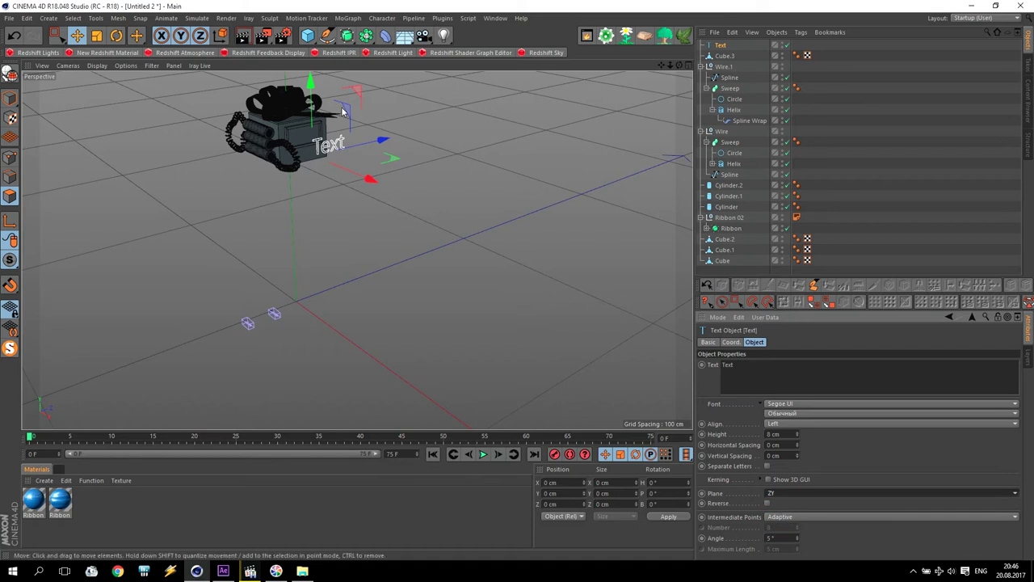
scroll(433, 244, "up", 3)
left_click_drag(454, 268, 402, 223)
mouse_move(346, 188)
left_mouse_down()
mouse_move(346, 166)
mouse_move(359, 183)
left_mouse_up()
Try text heights of 5 cm and 6 cm on the panel.
left_click(717, 428)
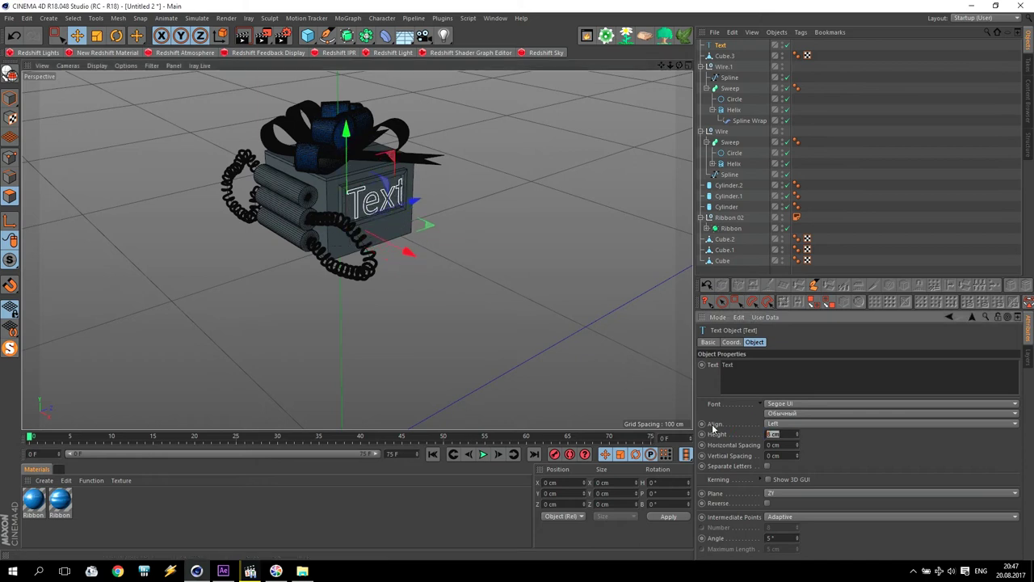
type("5")
key("Return")
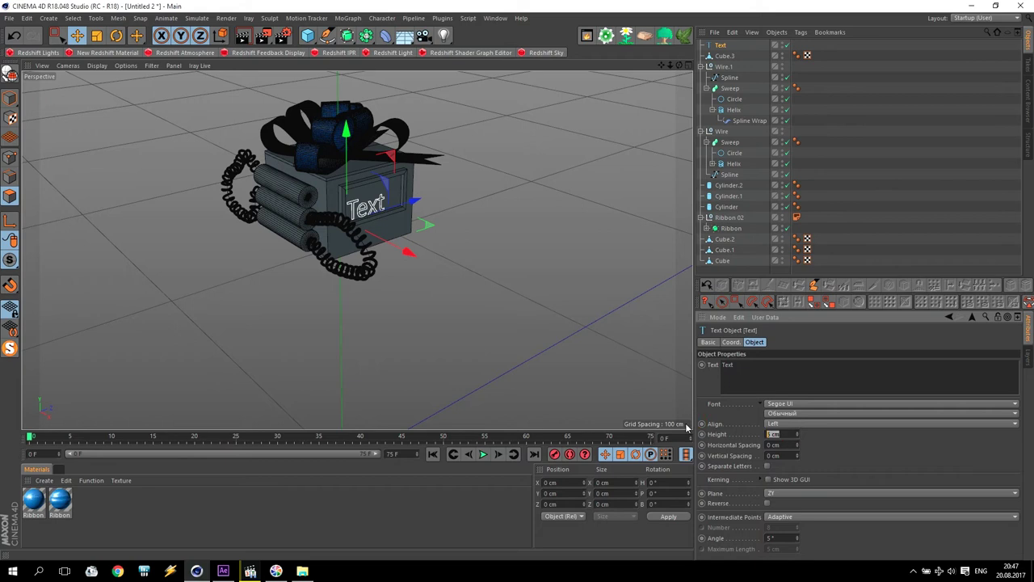
type("6")
key("Return")
Replace the text with 00:03 and set its height to 5 cm.
left_click_drag(753, 362, 519, 354)
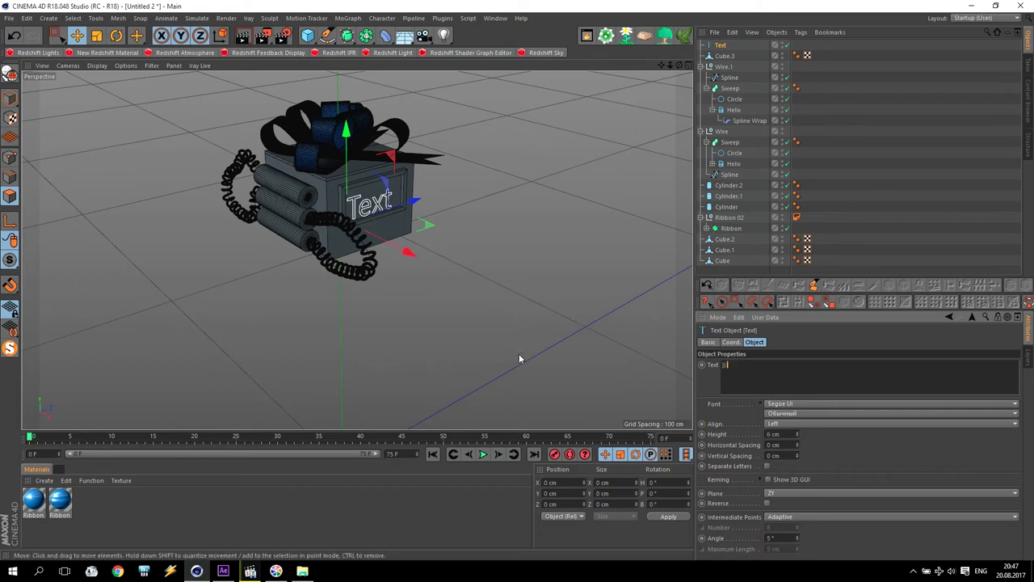
left_click(577, 372)
type(":03")
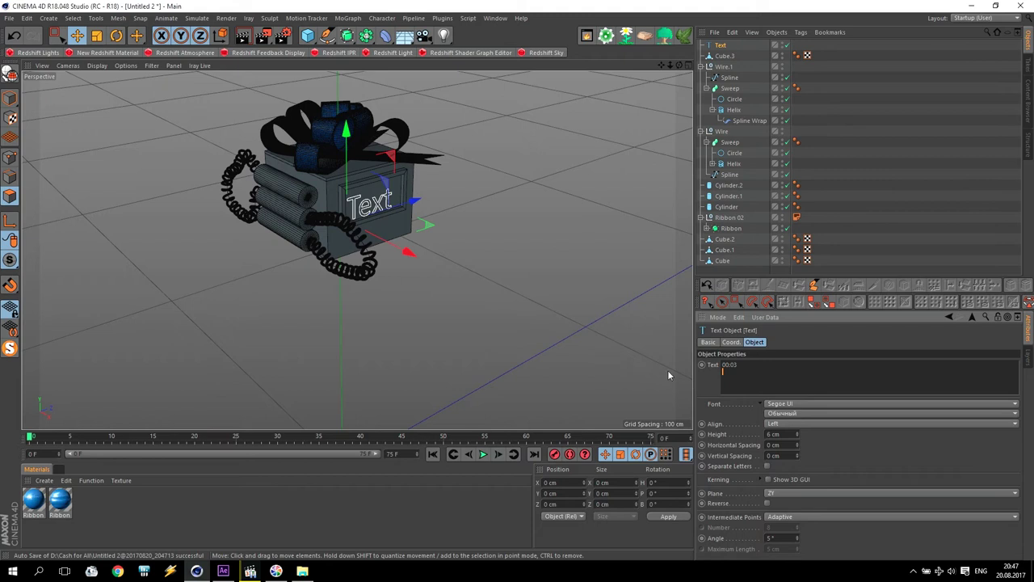
left_click(782, 445)
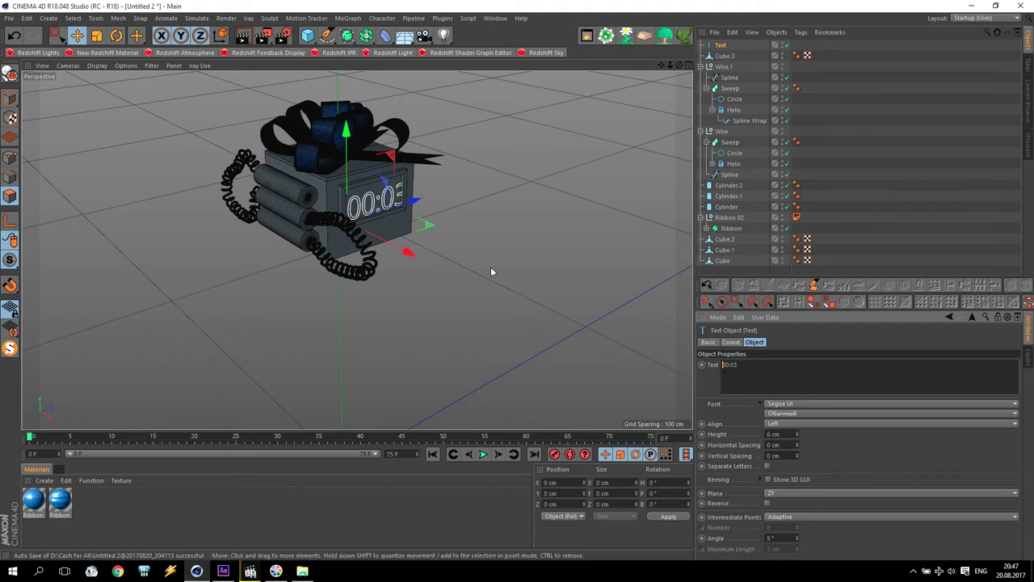
left_click(796, 437)
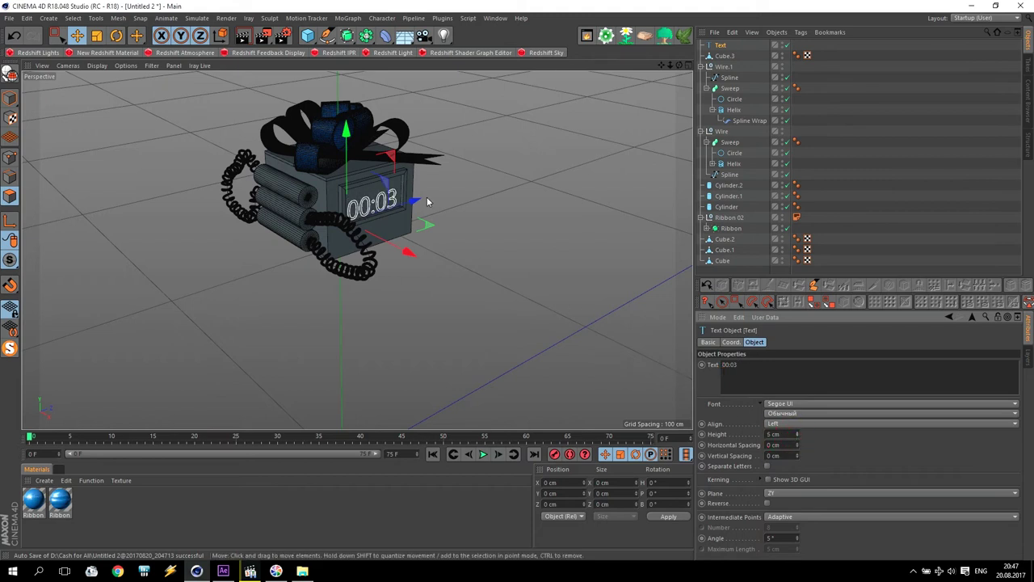
Center the 00:03 text within the recessed panel, using the Perspective and Right views.
left_click_drag(414, 202, 416, 203)
left_click_drag(350, 161, 351, 171)
middle_click(348, 171)
middle_click(266, 329)
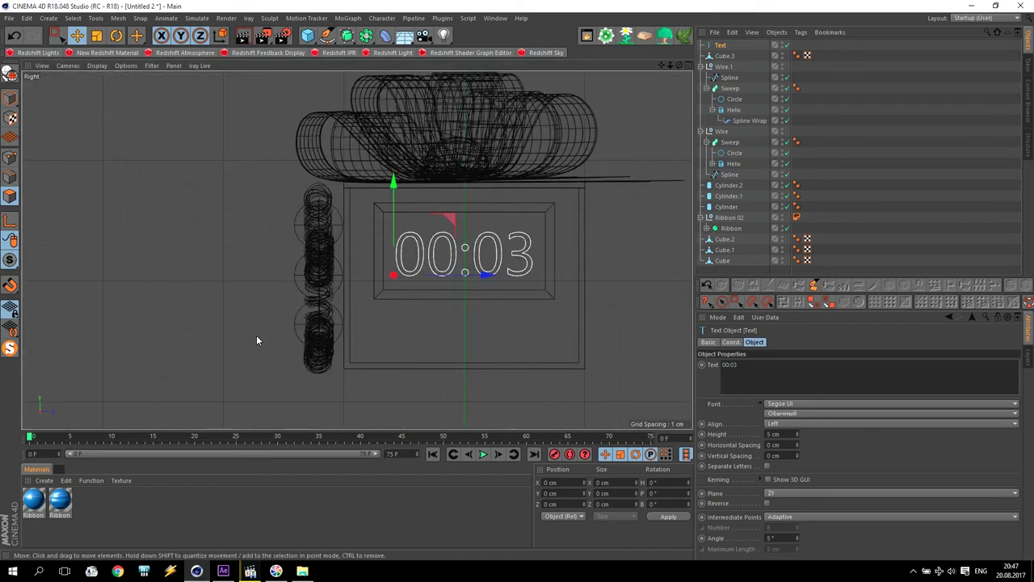
scroll(469, 229, "up", 2)
left_click_drag(404, 241, 408, 239)
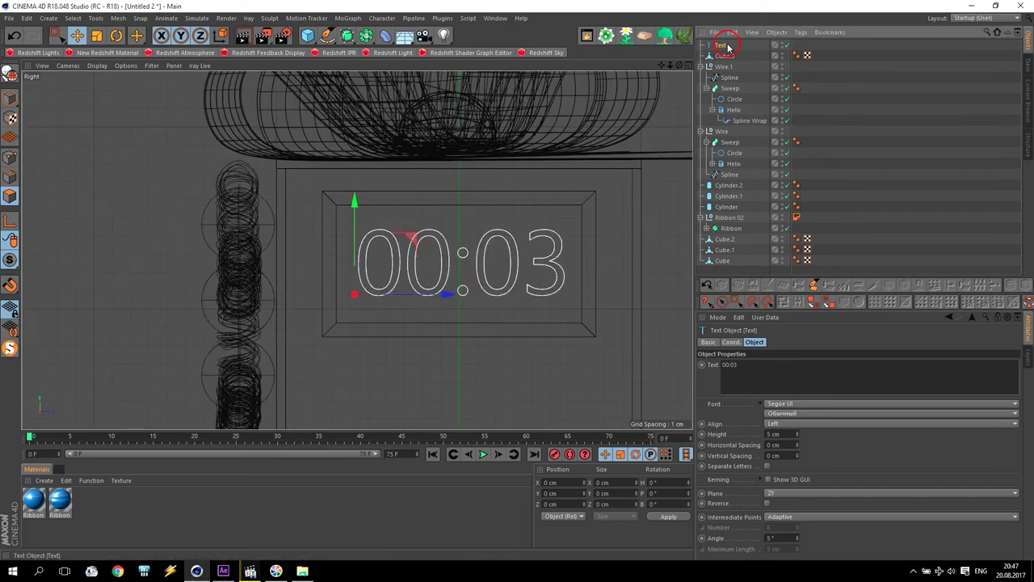
Nest the 00:03 text under a new Extrude generator and set its Z movement to 0 cm.
left_click(366, 35)
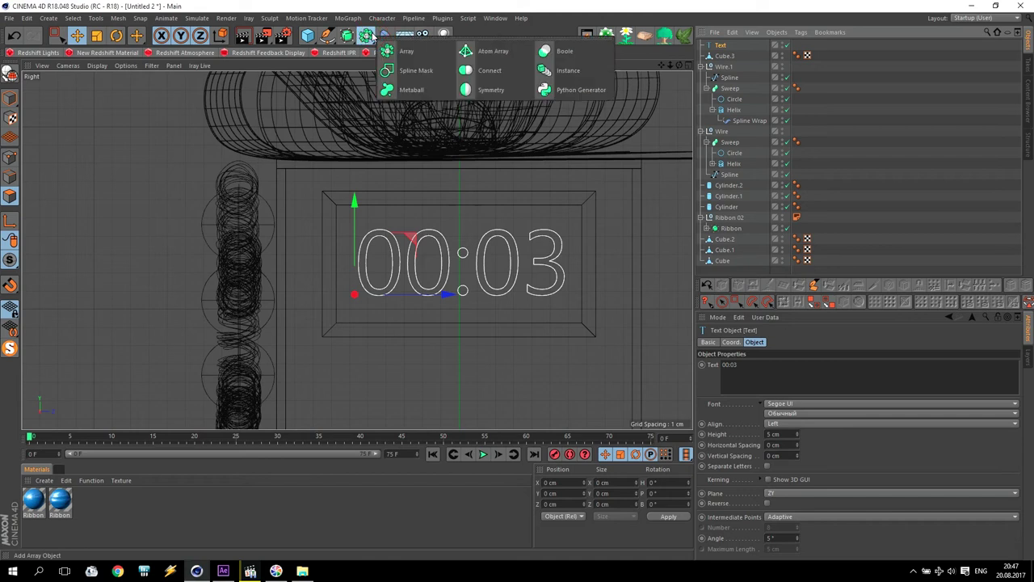
left_click(347, 35)
left_click(475, 51)
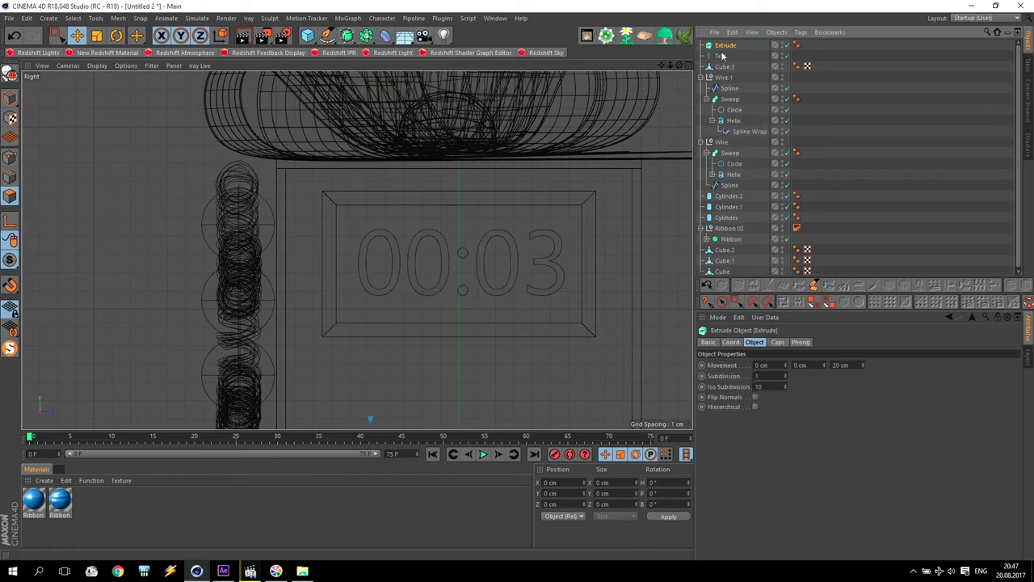
left_click_drag(725, 50, 725, 51)
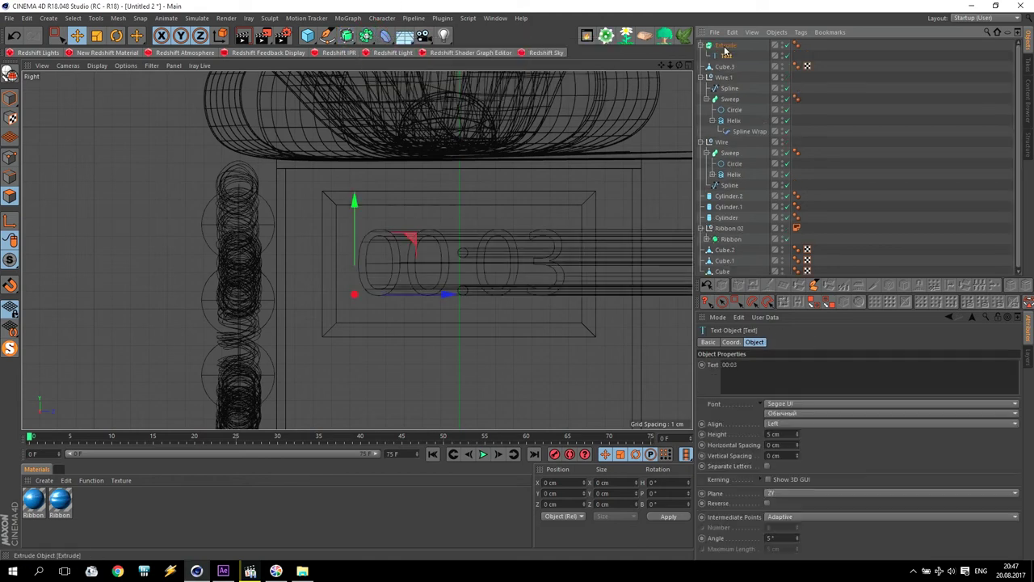
left_click(723, 46)
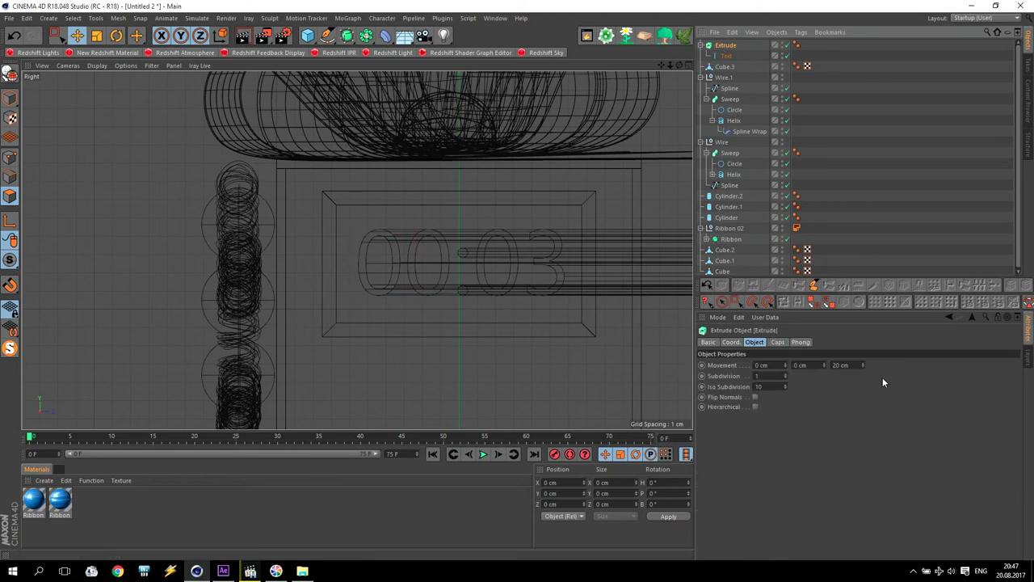
key("Return")
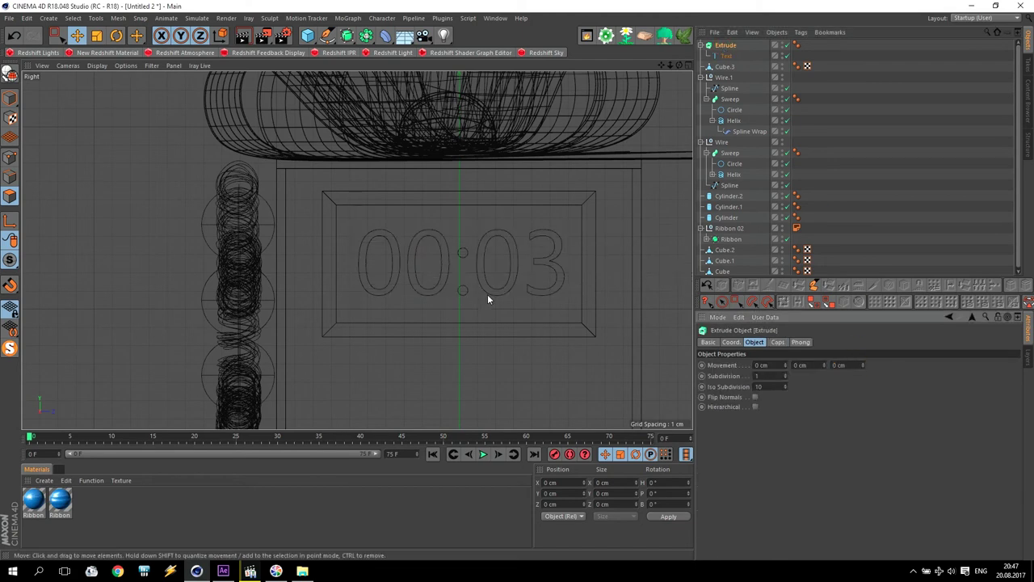
Examine the 00:03 display and the whole gift box bomb in the Perspective view.
middle_click(487, 294)
middle_click(268, 187)
scroll(387, 194, "up", 5)
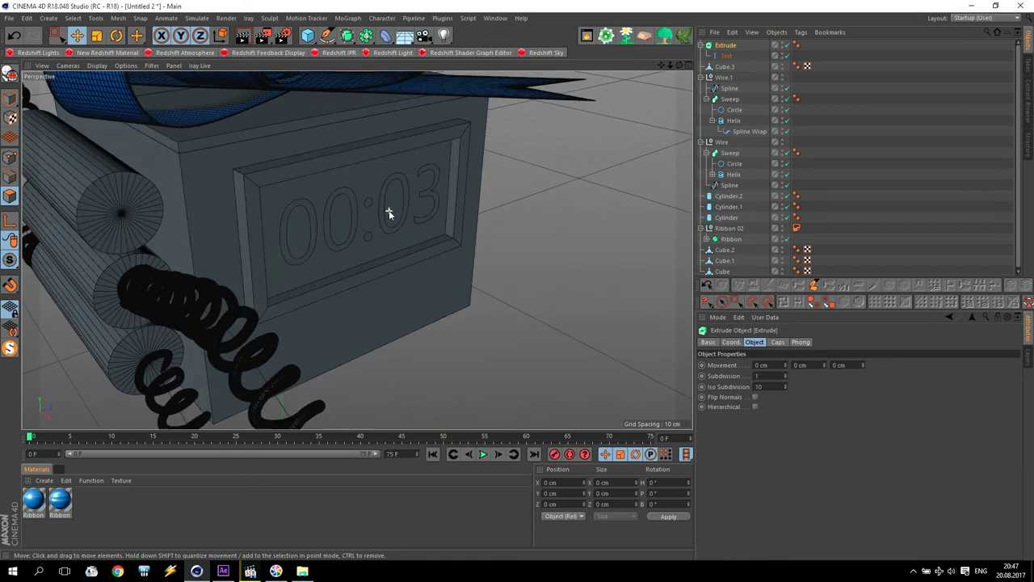
scroll(388, 229, "down", 6)
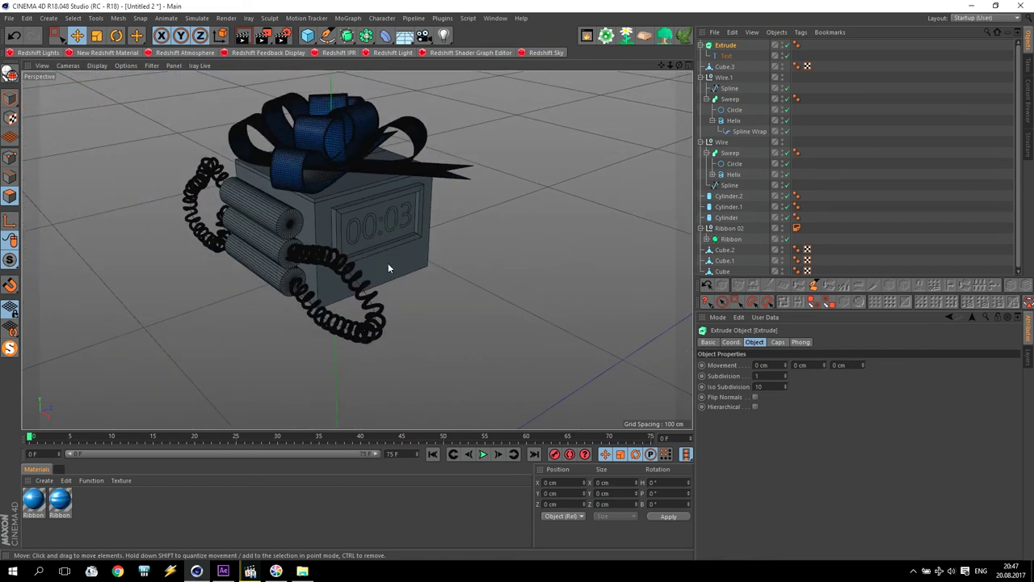
scroll(388, 264, "down", 4)
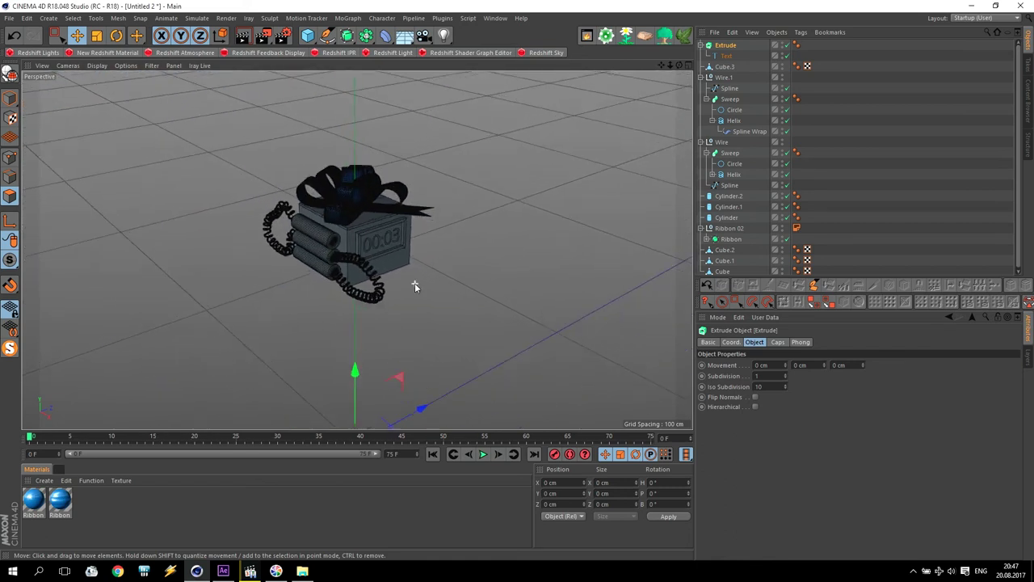
scroll(416, 283, "up", 2)
middle_click(479, 244)
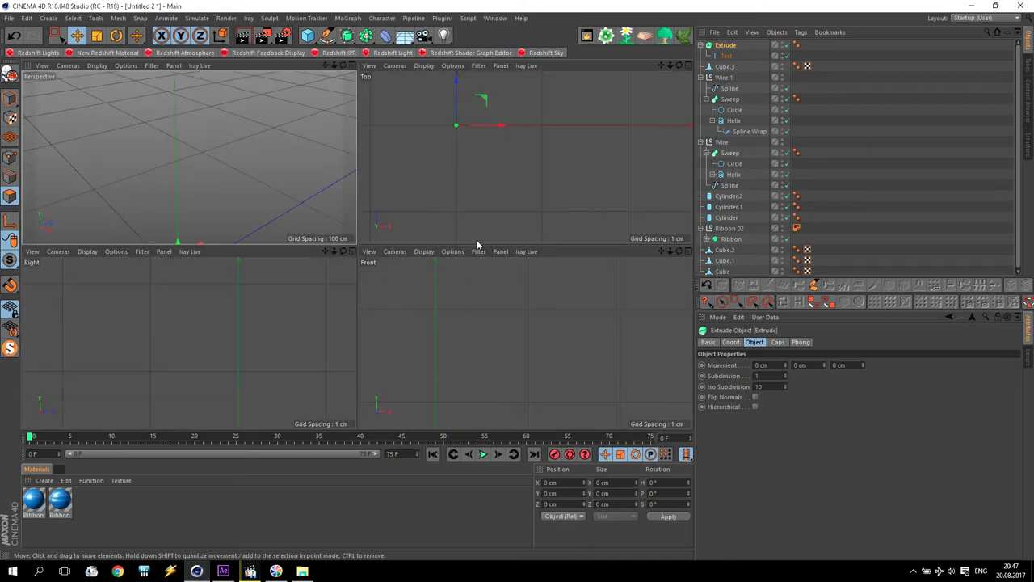
middle_click(229, 167)
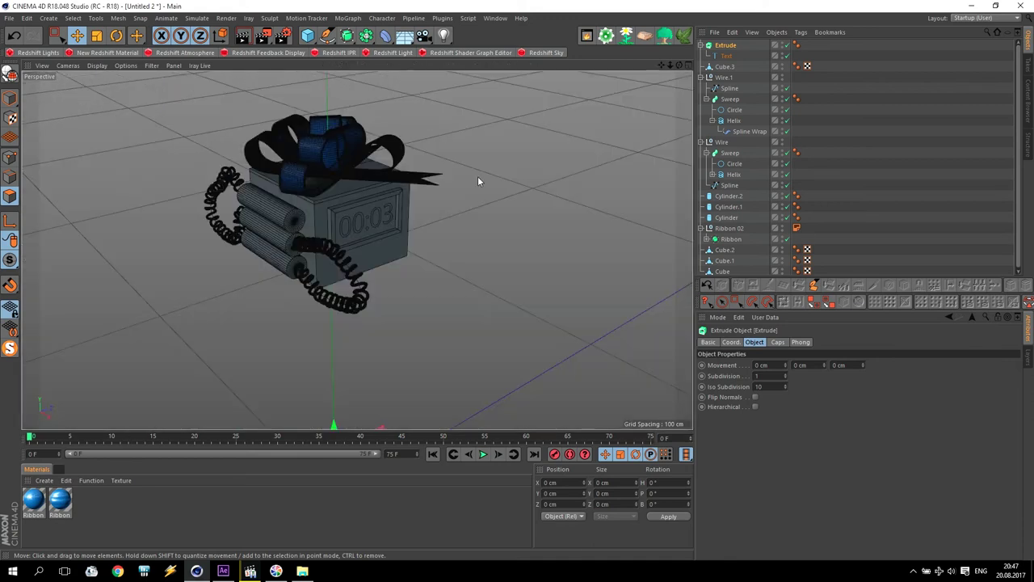
Group the objects from Extrude through Cylinder under a null and name it Bomb.
left_click(726, 47)
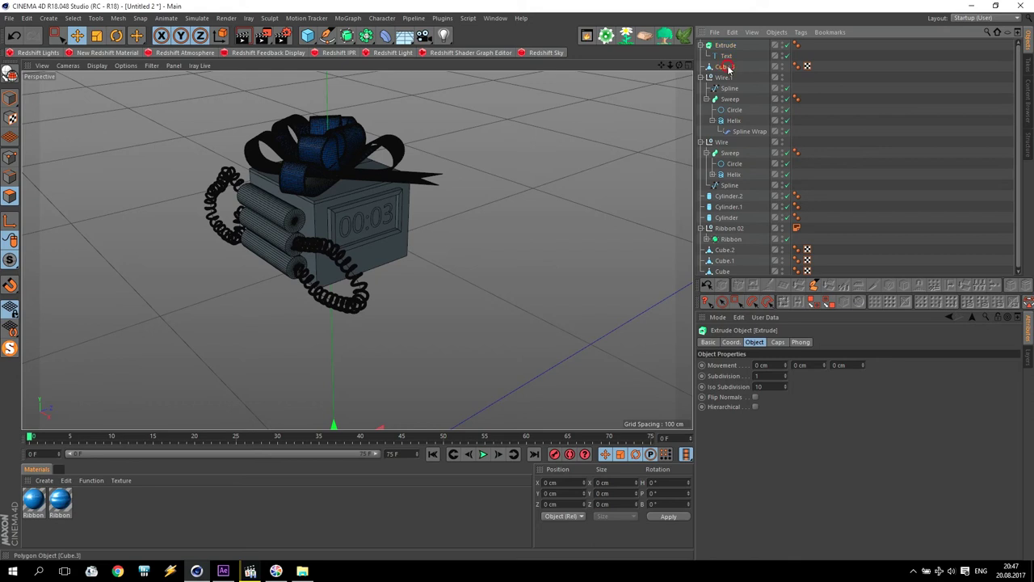
left_click(727, 55)
left_click(727, 78)
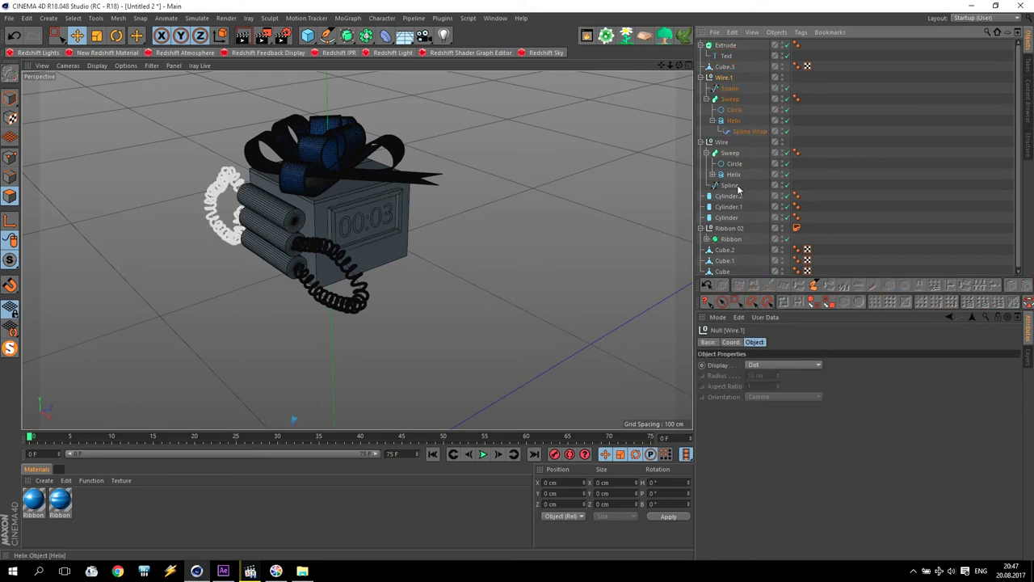
left_click(726, 217)
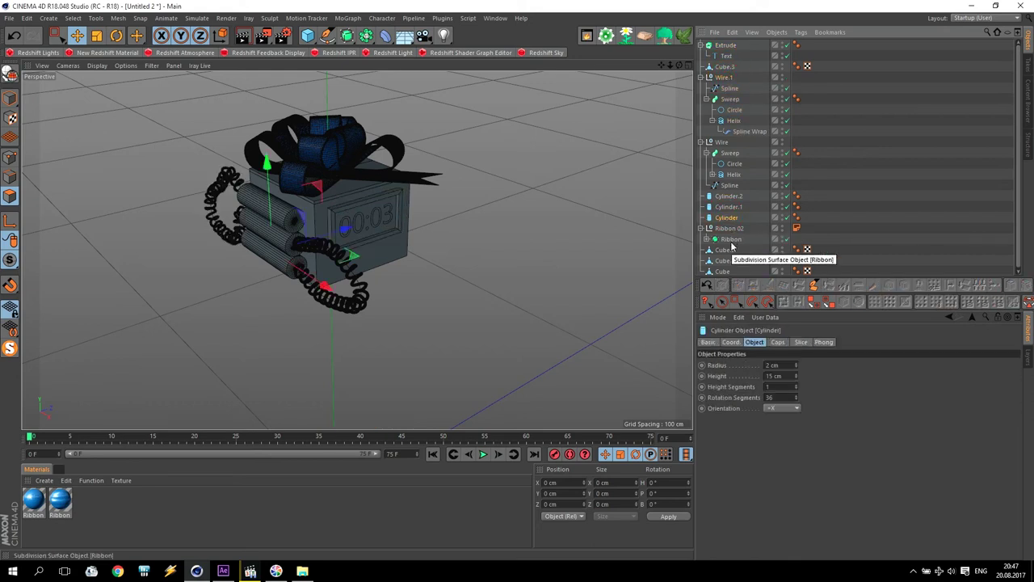
left_click(726, 46, "shift")
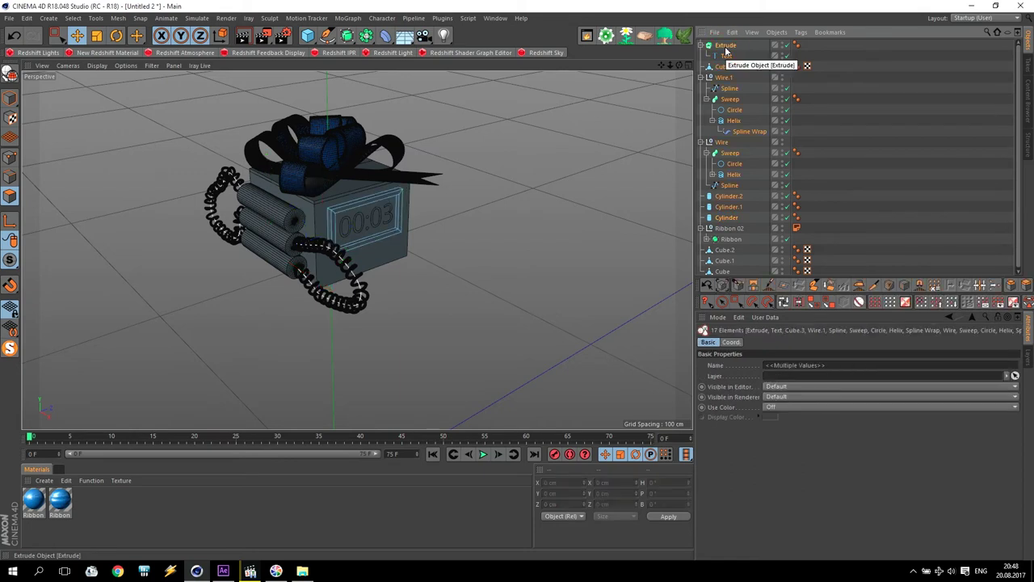
key("alt+g")
double_click(723, 45)
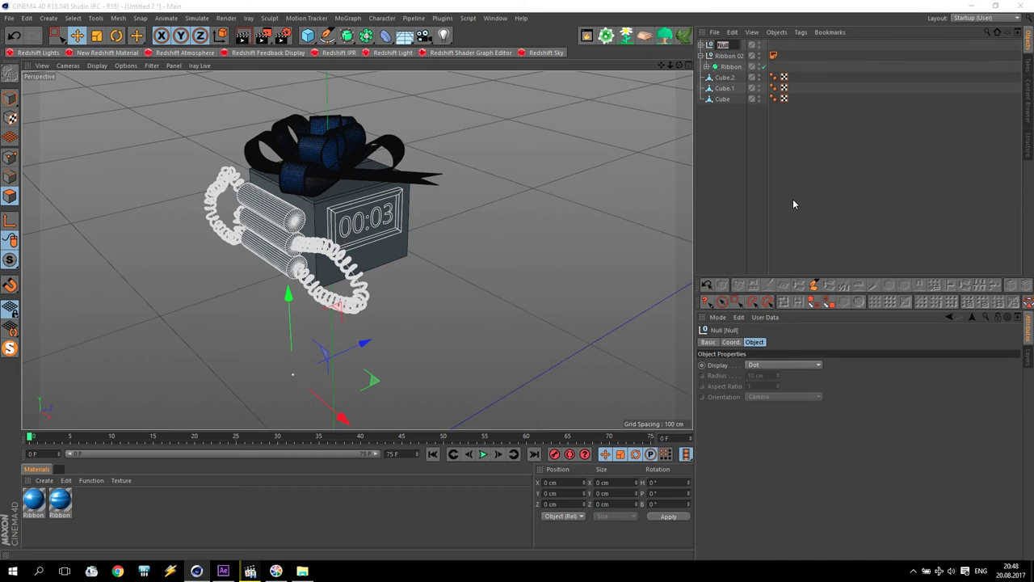
type("Bomb")
left_click(736, 119)
Group the Bomb null, Ribbon 02 and the Cube, Cube.1 and Cube.2 objects under a parent null named Bomb.
left_click(728, 57)
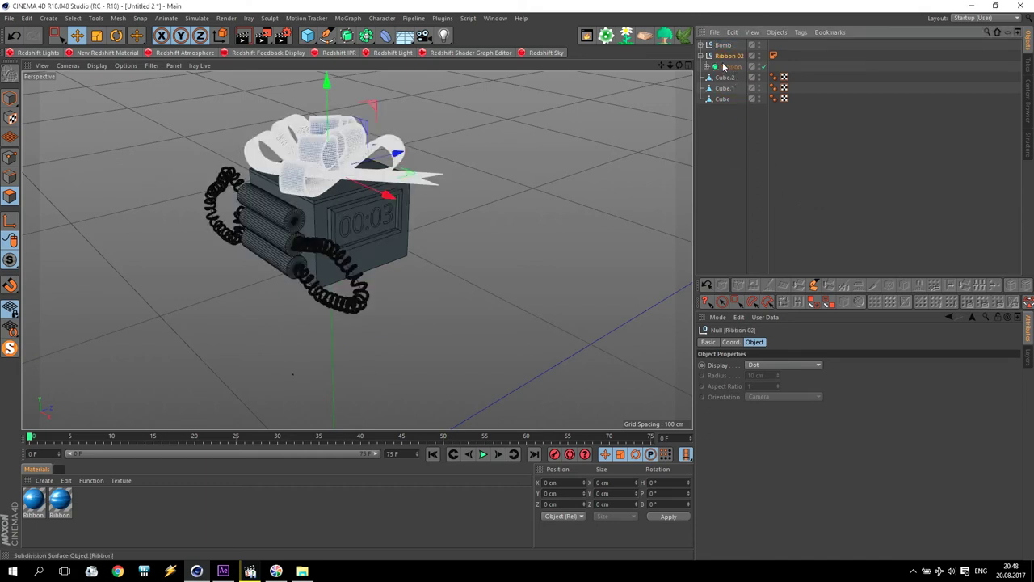
left_click(707, 56)
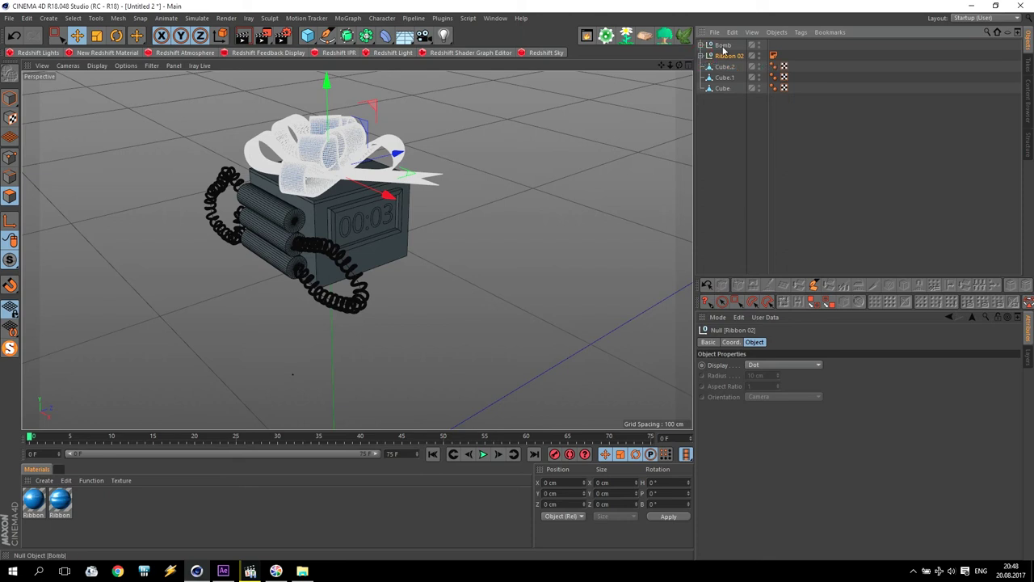
left_click(723, 46)
left_click(724, 88, "shift")
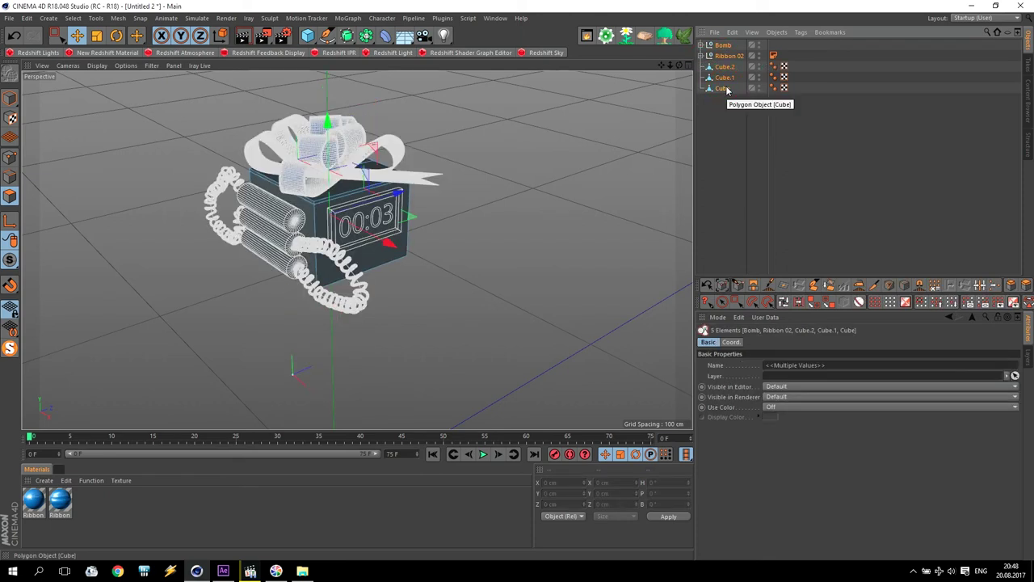
key("alt+g")
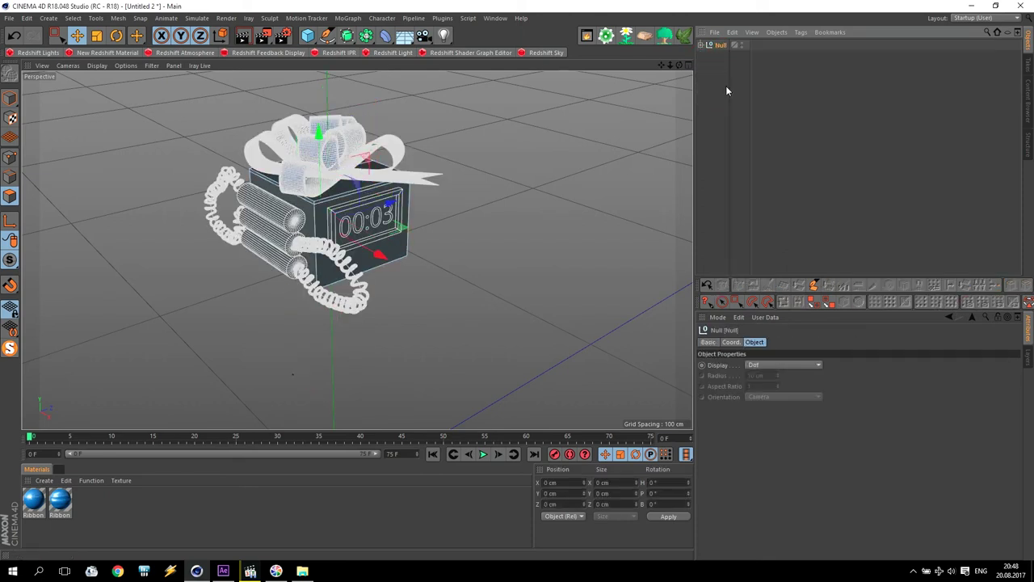
double_click(720, 46)
type("Bomb")
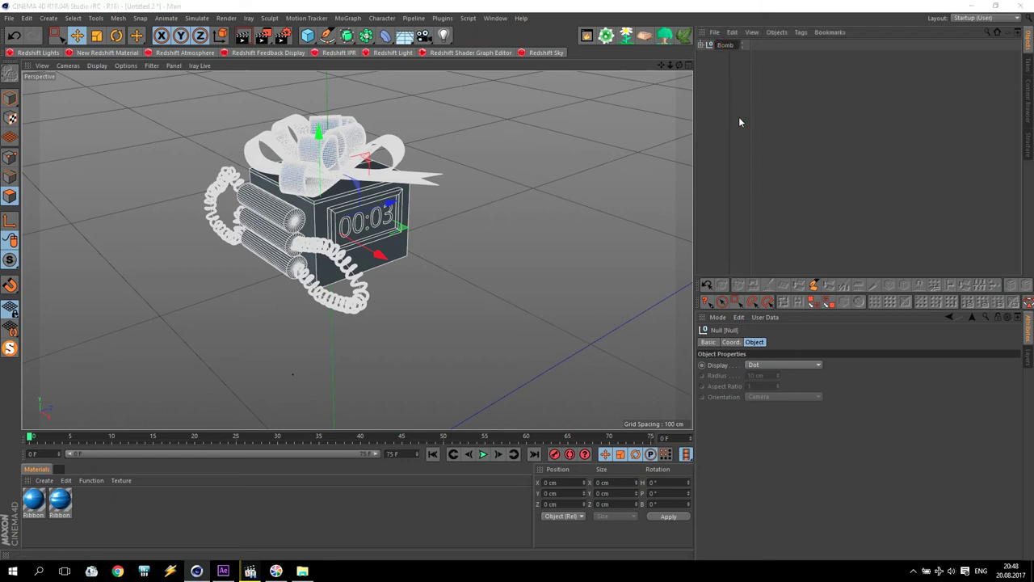
left_click(719, 97)
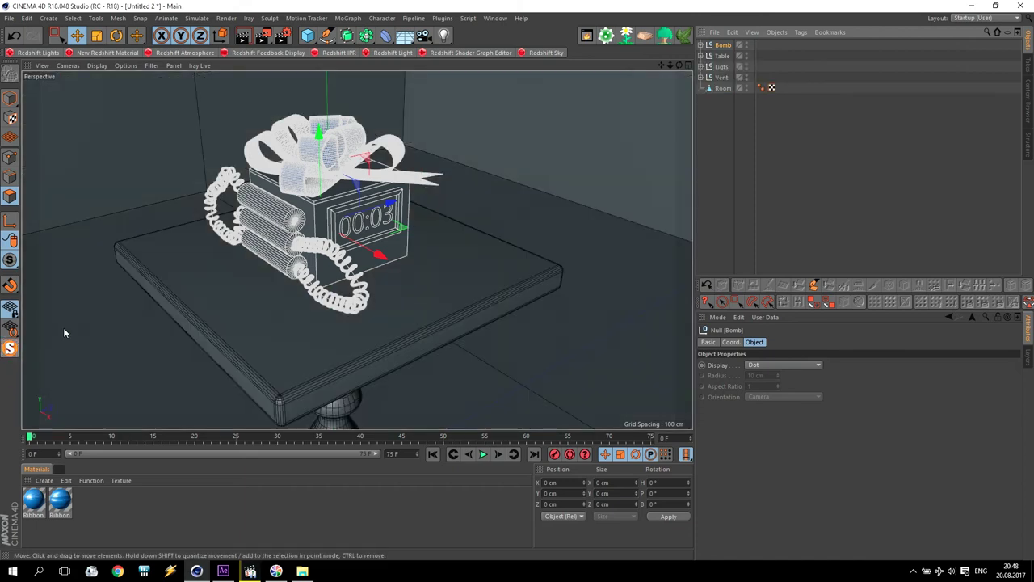
Delete both Ribbon materials from the scene.
scroll(246, 274, "down", 10)
left_click_drag(362, 374, 331, 369, "alt")
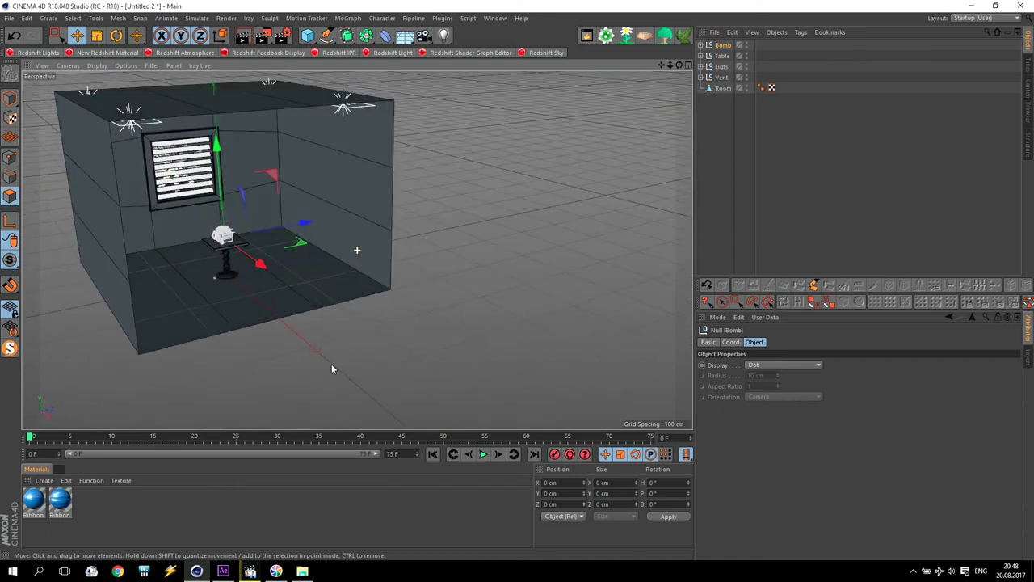
right_click_drag(102, 285, 355, 154, "alt")
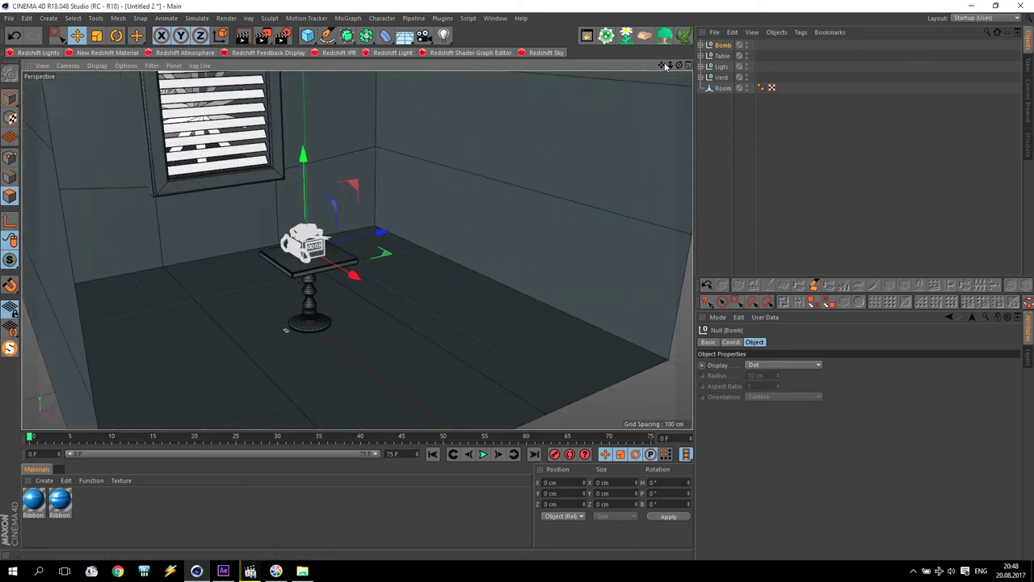
left_click_drag(660, 67, 663, 67)
left_click_drag(418, 308, 406, 306, "alt")
left_click_drag(155, 540, 12, 494)
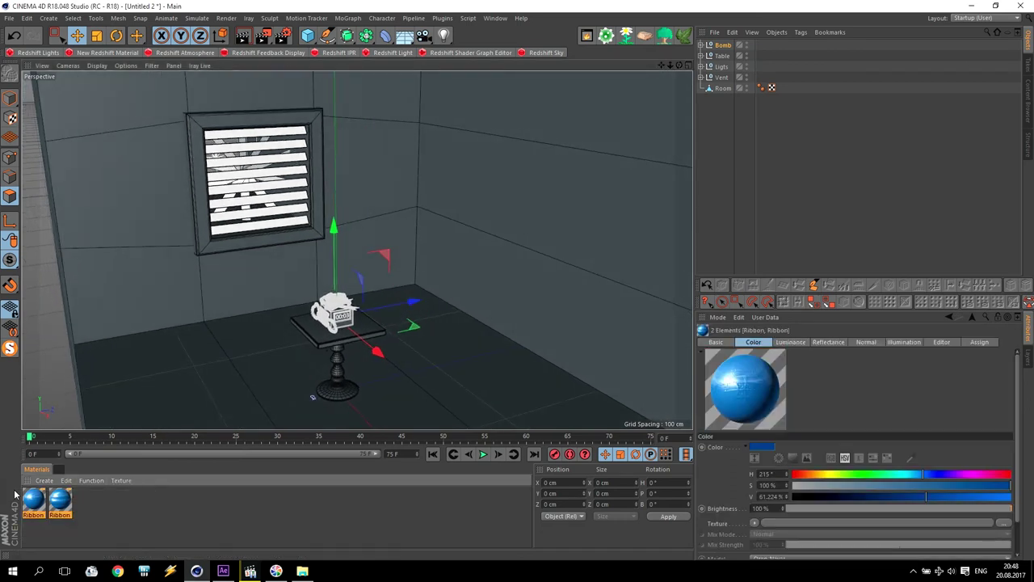
key("Delete")
Frame the vent and the bomb table inside the room and create a new Redshift Material.
scroll(328, 255, "up", 2)
scroll(330, 255, "up", 1)
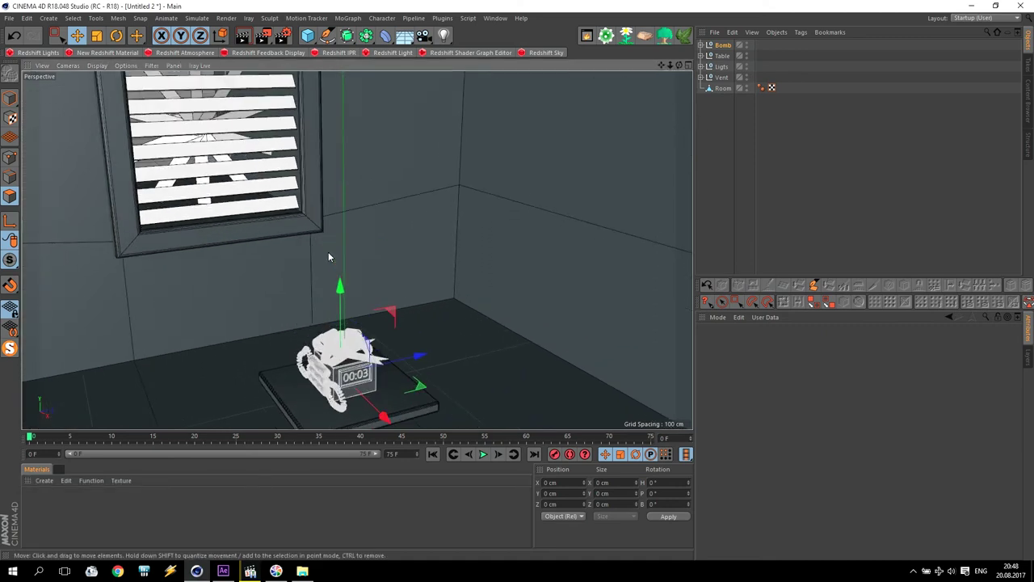
scroll(345, 250, "down", 4)
middle_click_drag(345, 219, 371, 276, "alt")
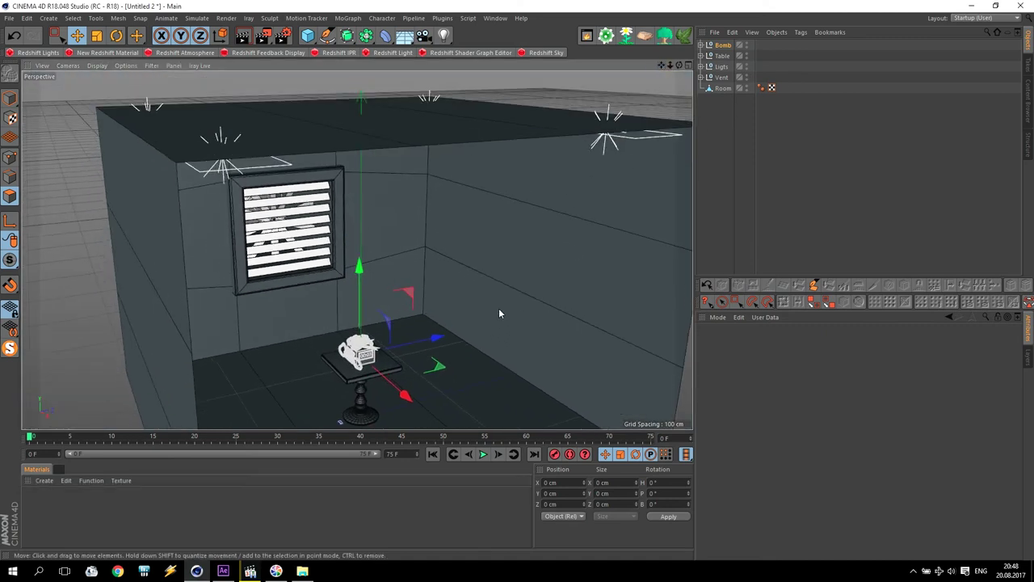
left_click_drag(501, 312, 445, 337, "alt")
scroll(343, 325, "up", 2)
scroll(341, 324, "up", 1)
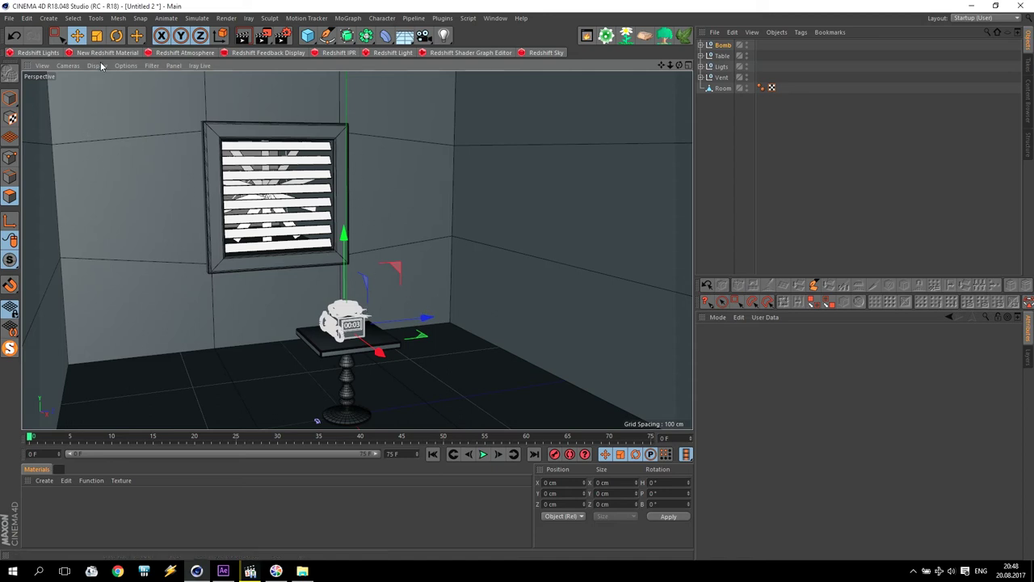
left_click(44, 481)
mouse_move(63, 403)
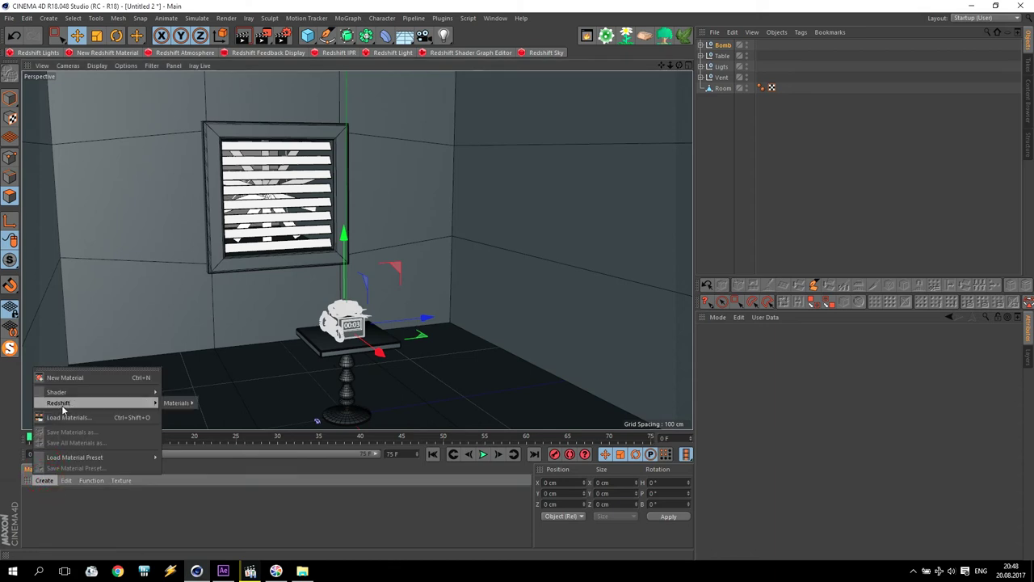
mouse_move(171, 407)
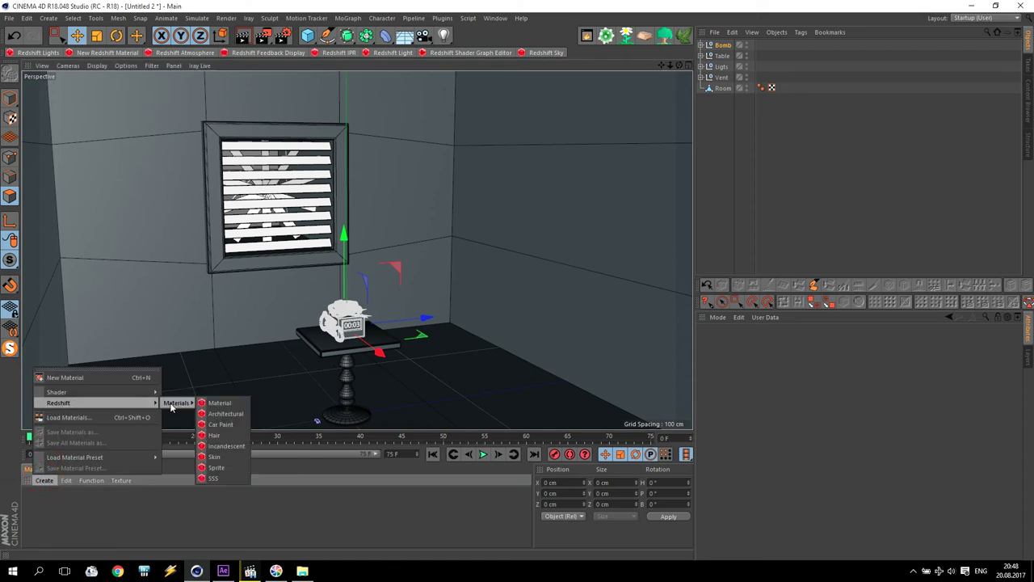
left_click(230, 403)
In the RS Material's shader graph, set the diffuse color to black and the reflection roughness to 0.4.
double_click(33, 496)
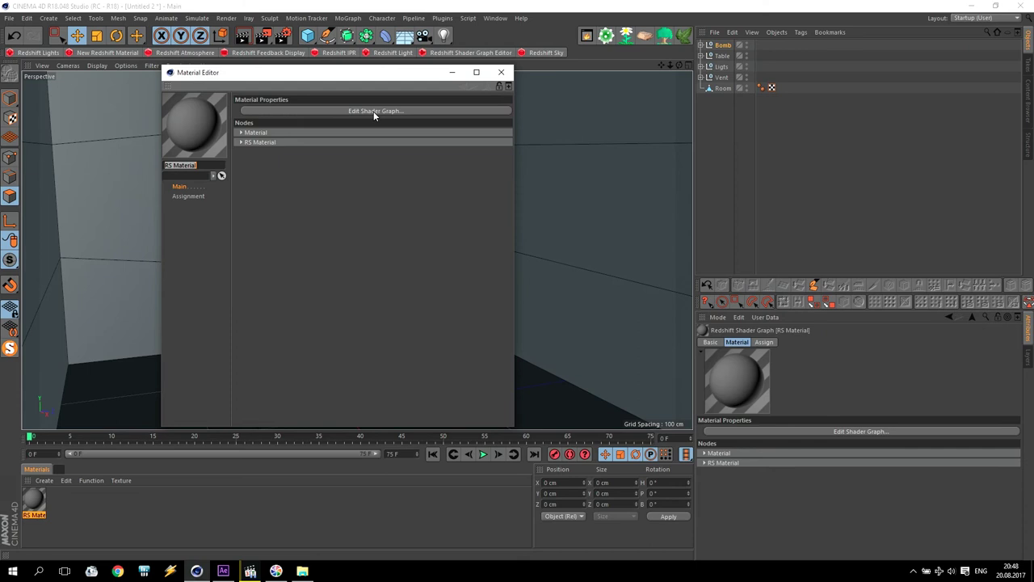
left_click(373, 111)
left_click(236, 223)
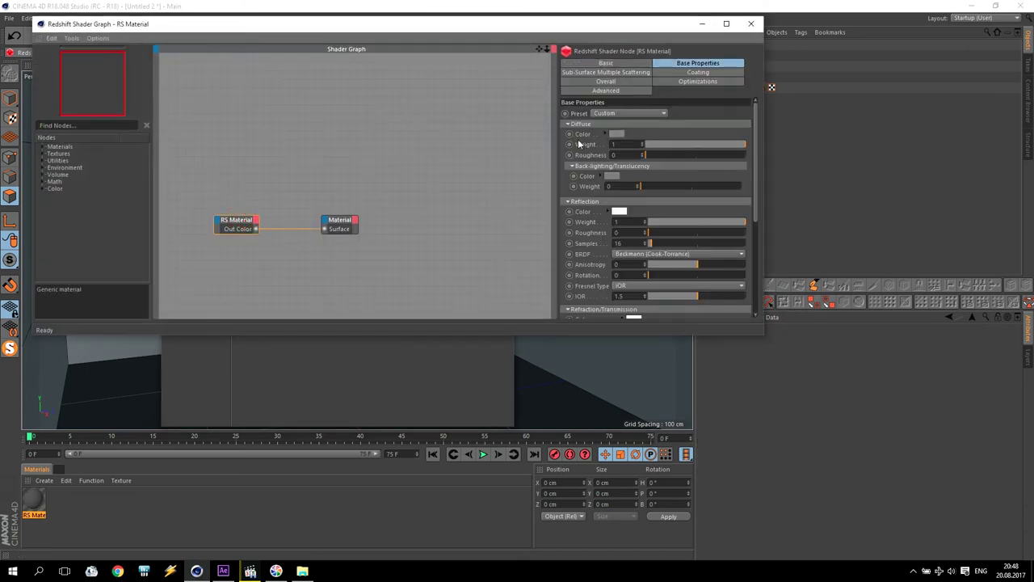
left_click(617, 133)
left_click_drag(618, 154, 491, 167)
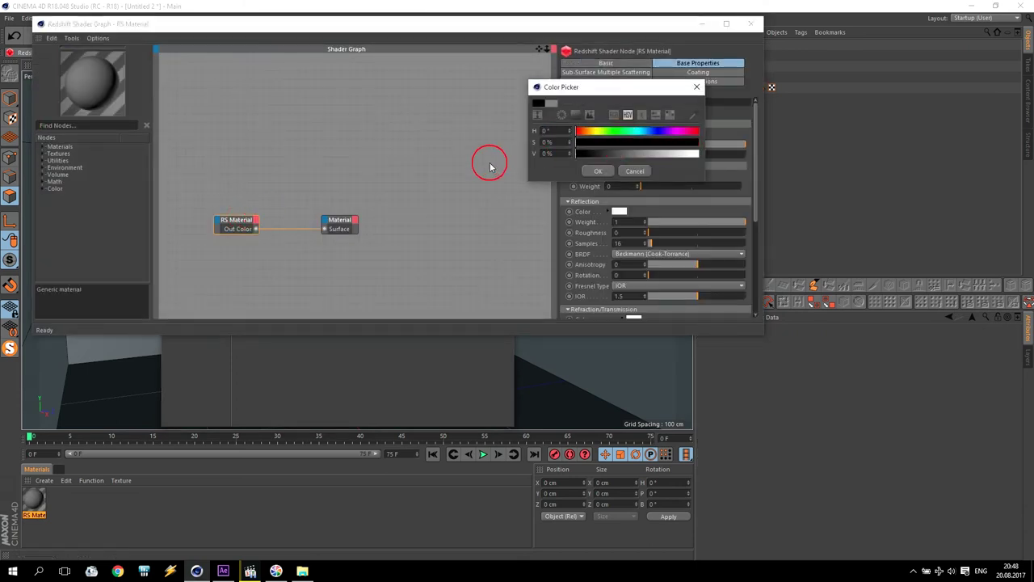
left_click(598, 171)
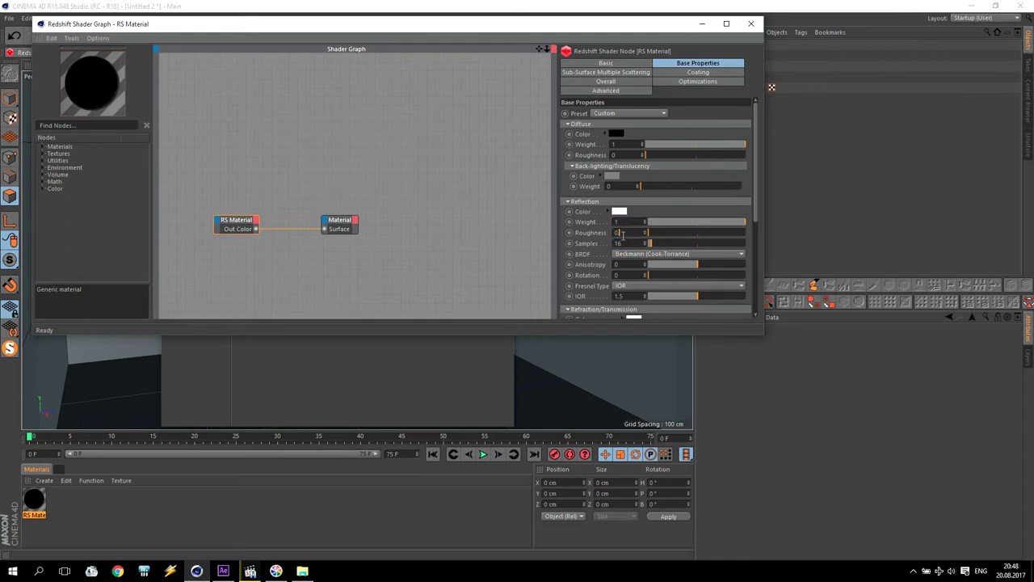
type("4")
key("Return")
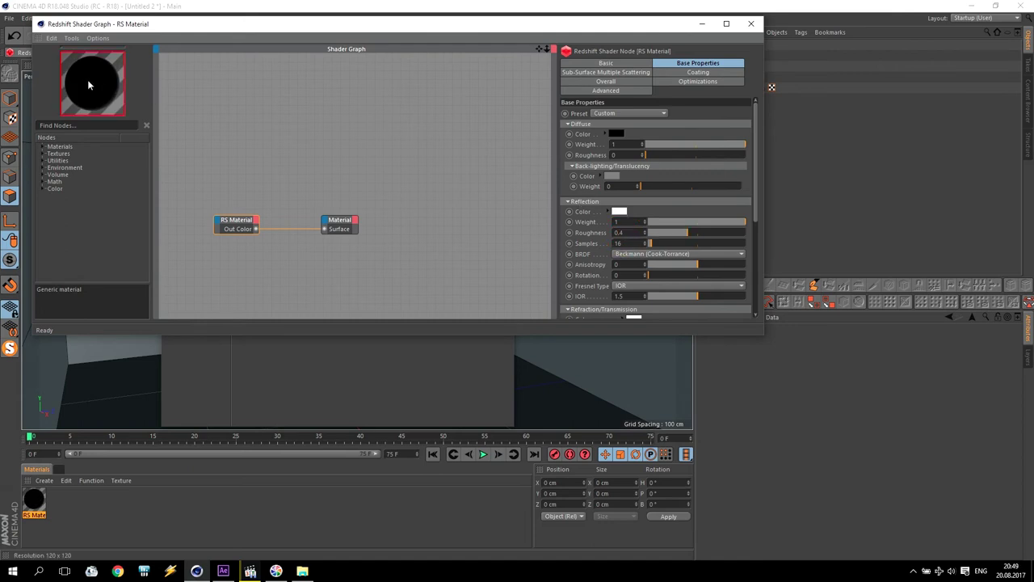
left_click(750, 23)
left_click(500, 73)
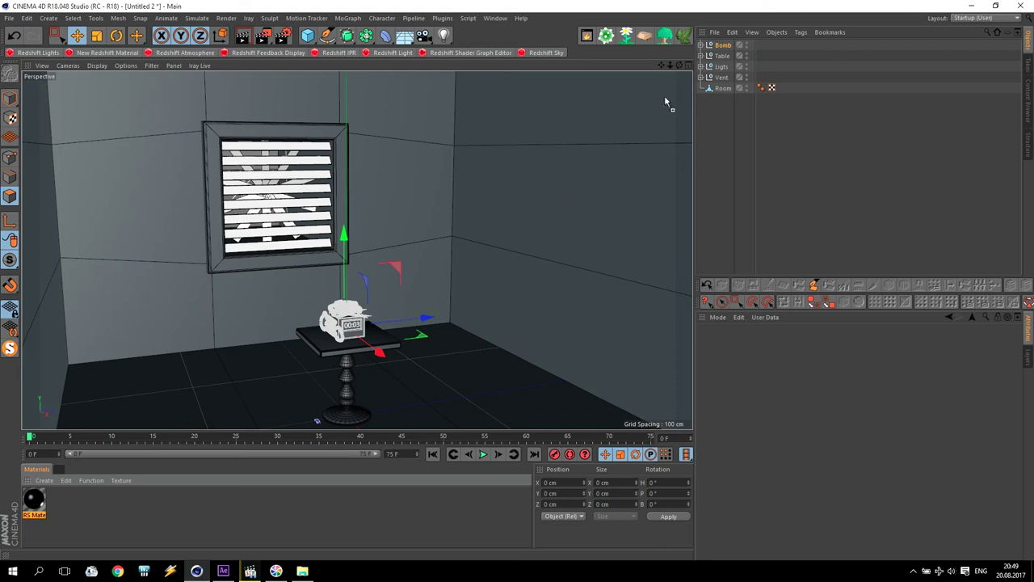
Apply the black RS Material to the Vent group and check it with a test render in the Picture Viewer.
left_click_drag(723, 81, 724, 77)
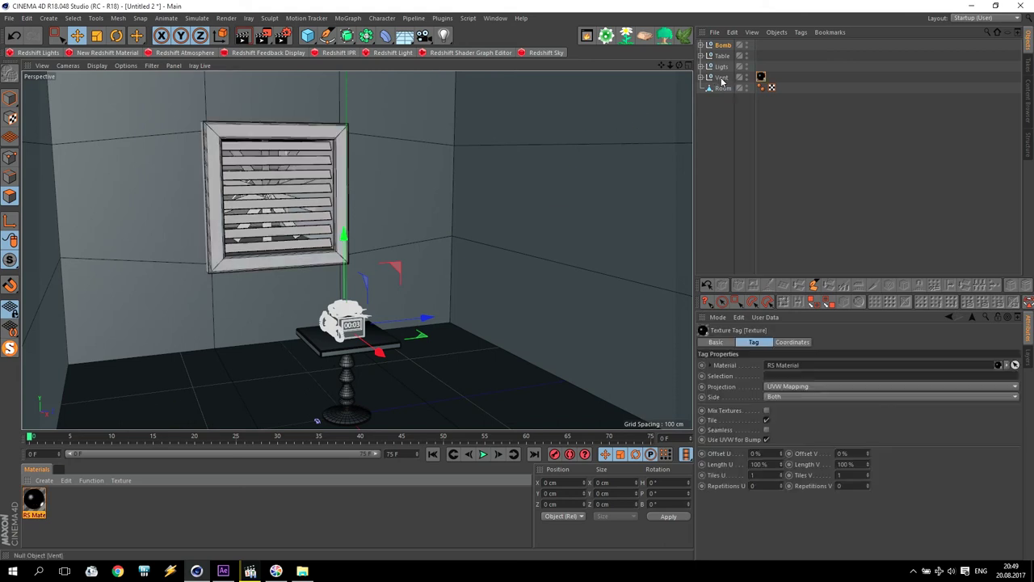
left_click(267, 38)
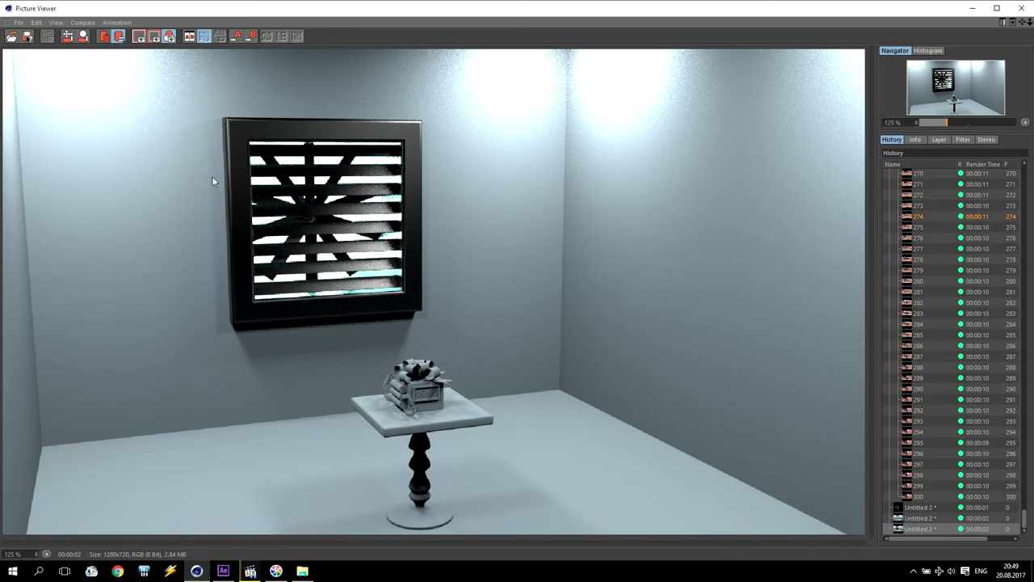
left_click(1021, 7)
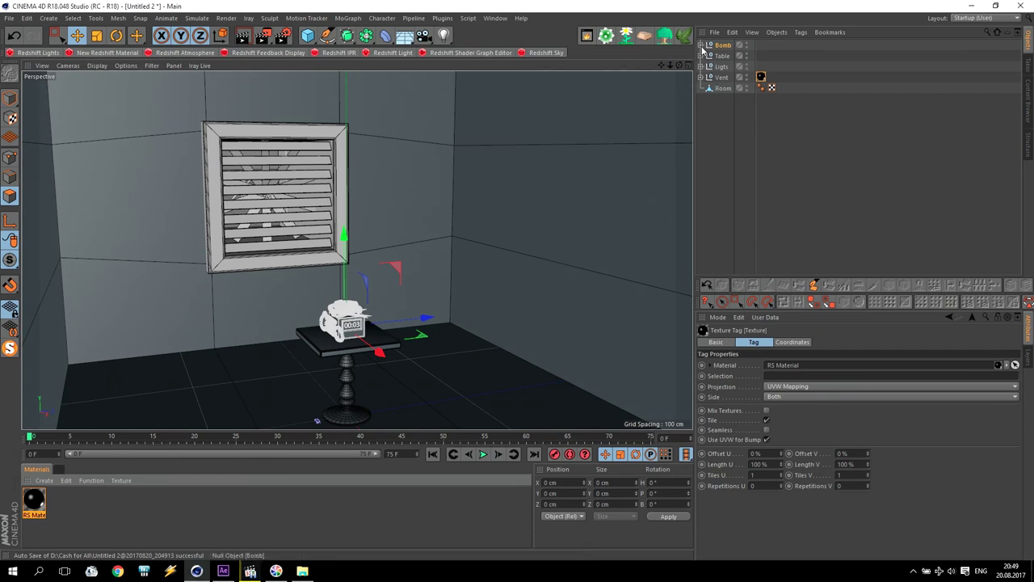
Apply the black RS Material to the 00:03 text's Extrude generator inside the nested Bomb group.
left_click(700, 45)
left_click(707, 57)
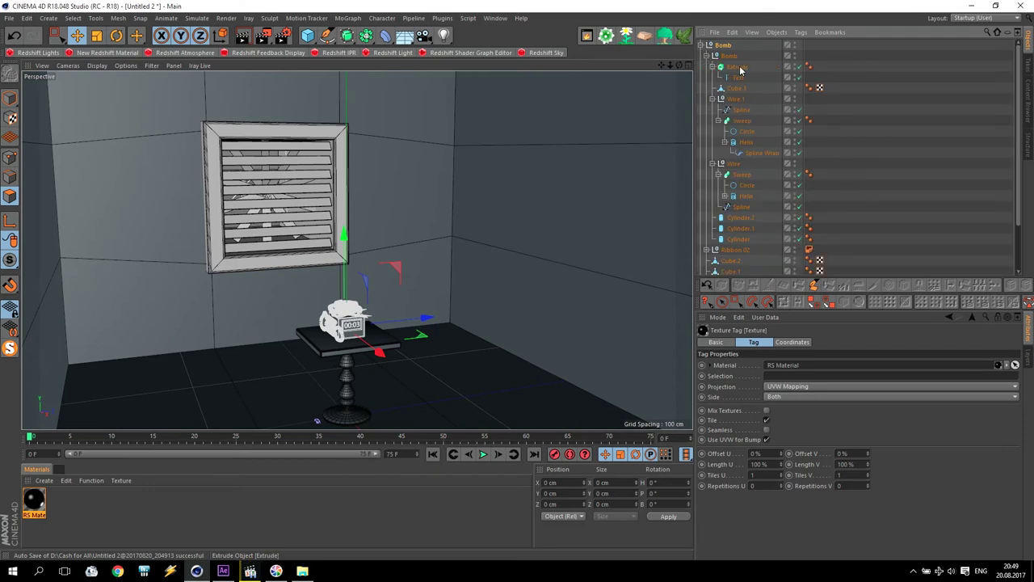
left_click(740, 68)
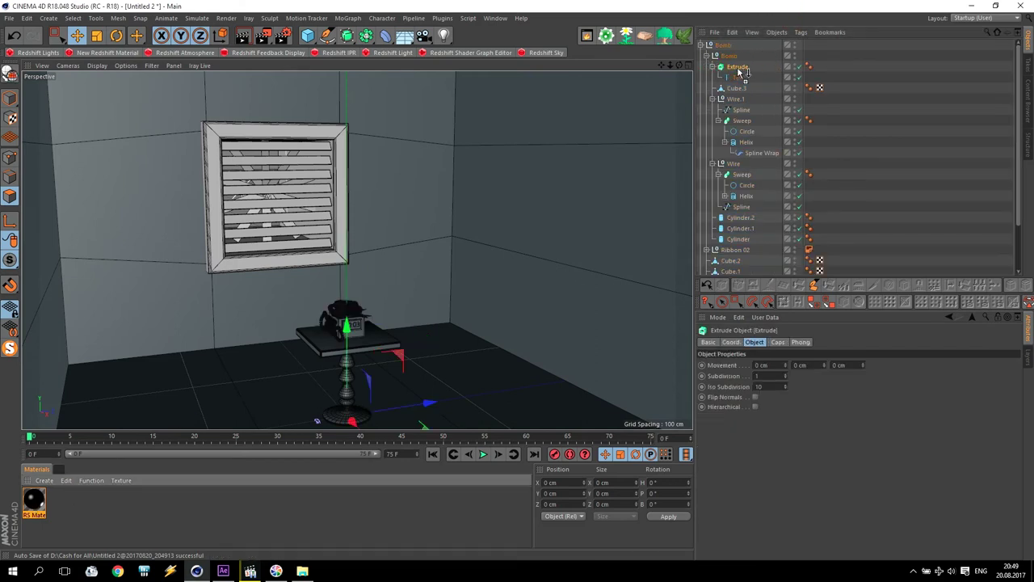
left_click(819, 67)
Create a new Redshift Incandescent material for the bomb's timer digits.
scroll(346, 333, "up", 3)
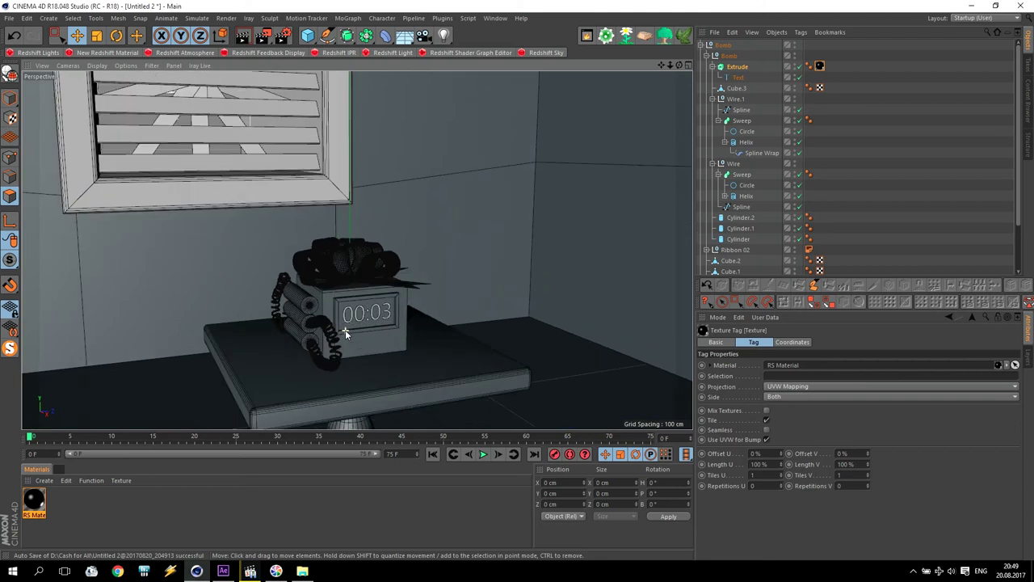
scroll(346, 334, "up", 1)
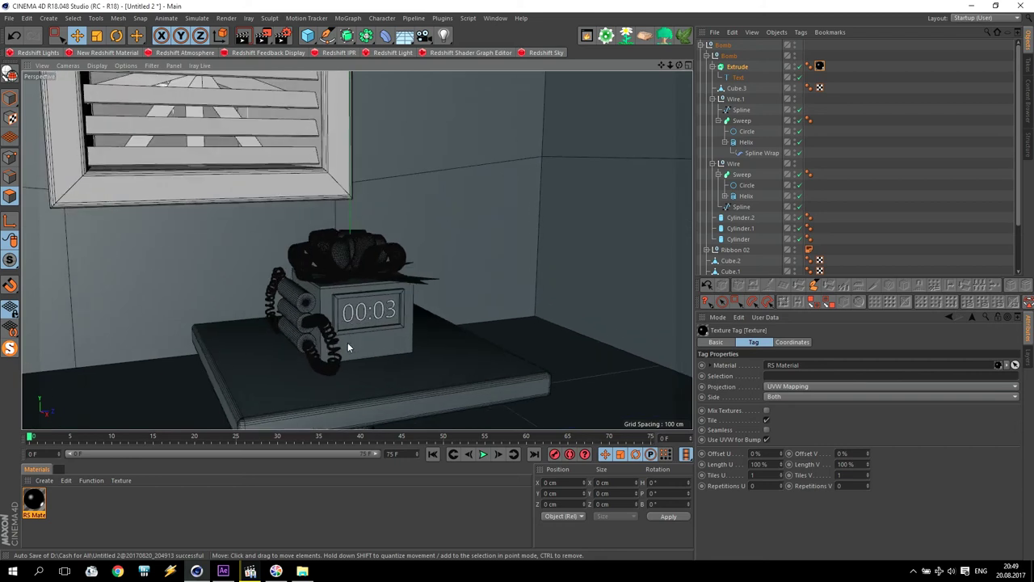
left_click(43, 480)
mouse_move(71, 404)
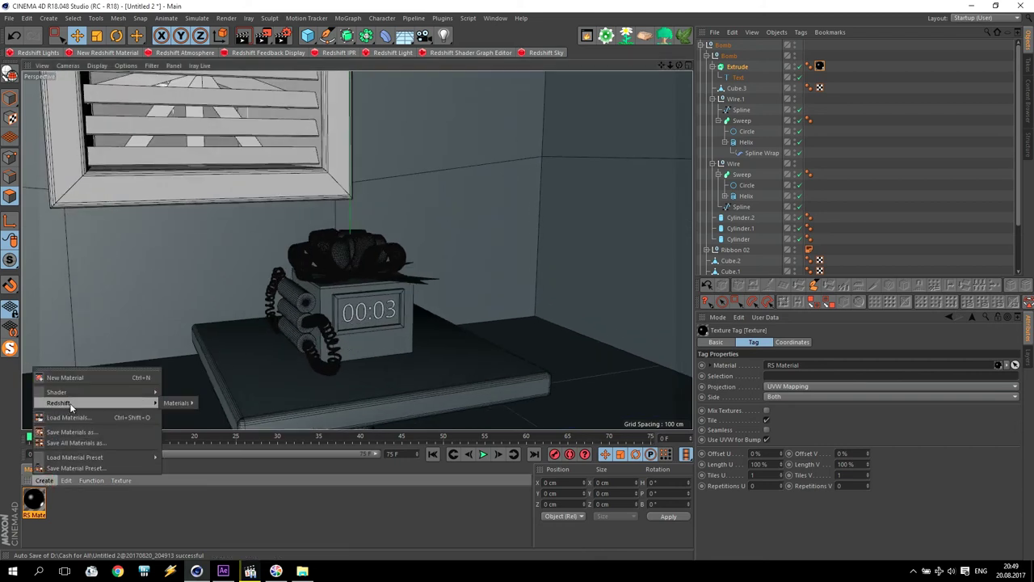
mouse_move(170, 408)
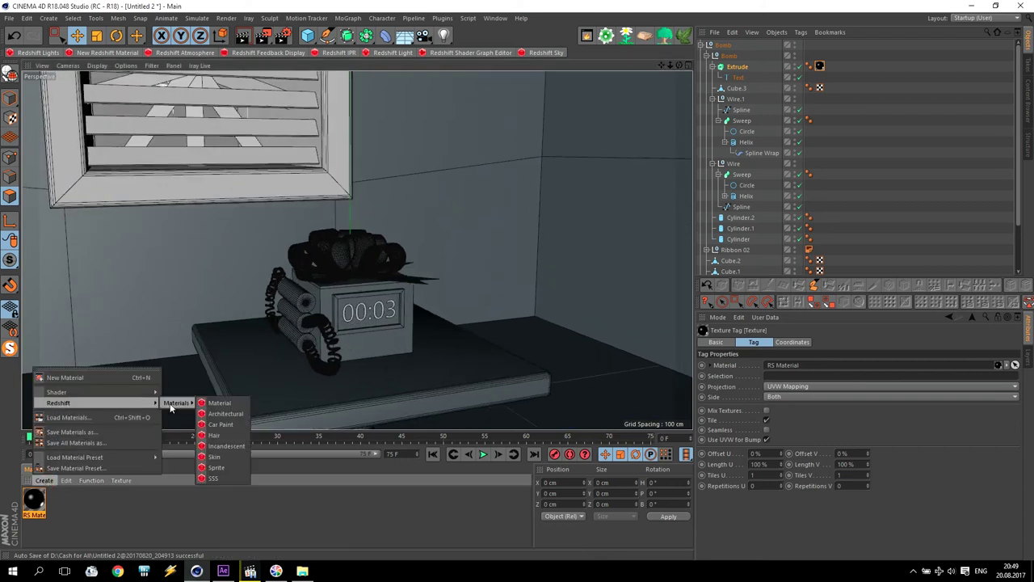
left_click(226, 446)
In the RS Incandescent material's shader graph, set the illumination color to bright green.
double_click(34, 501)
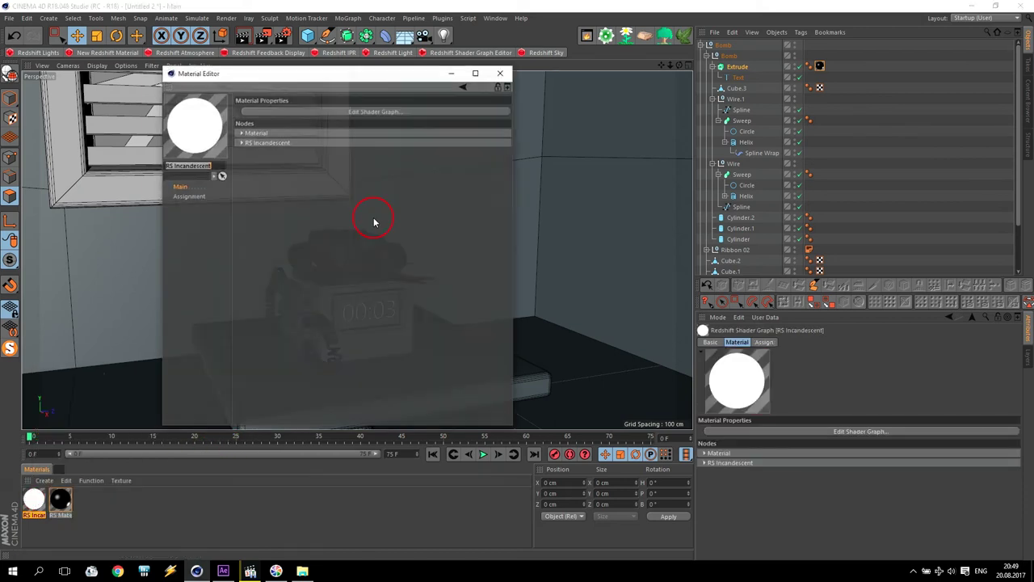
left_click(395, 107)
left_click(252, 220)
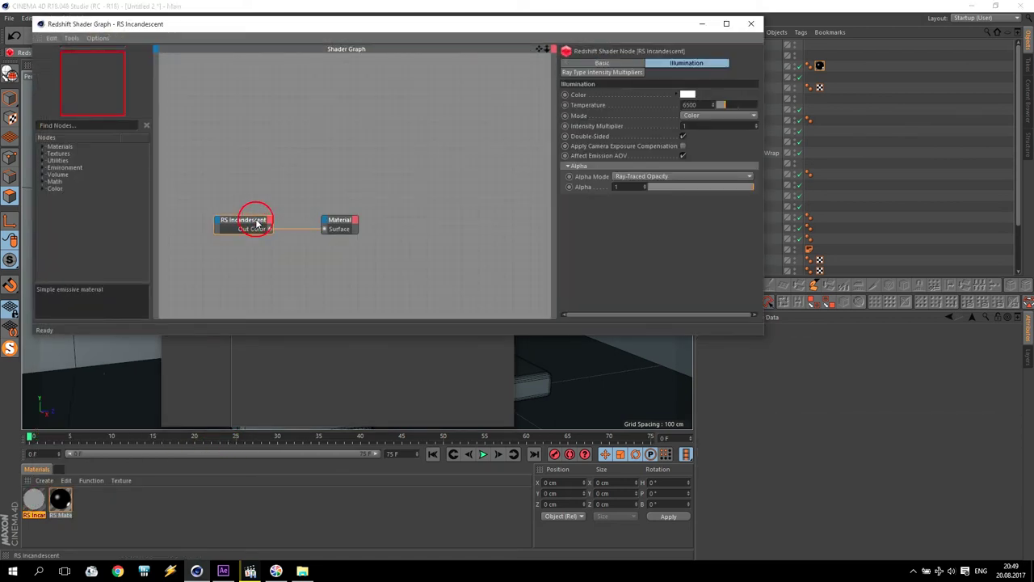
left_click(686, 97)
left_click(700, 92)
left_click_drag(737, 104, 880, 101)
left_click(681, 132)
left_click(751, 24)
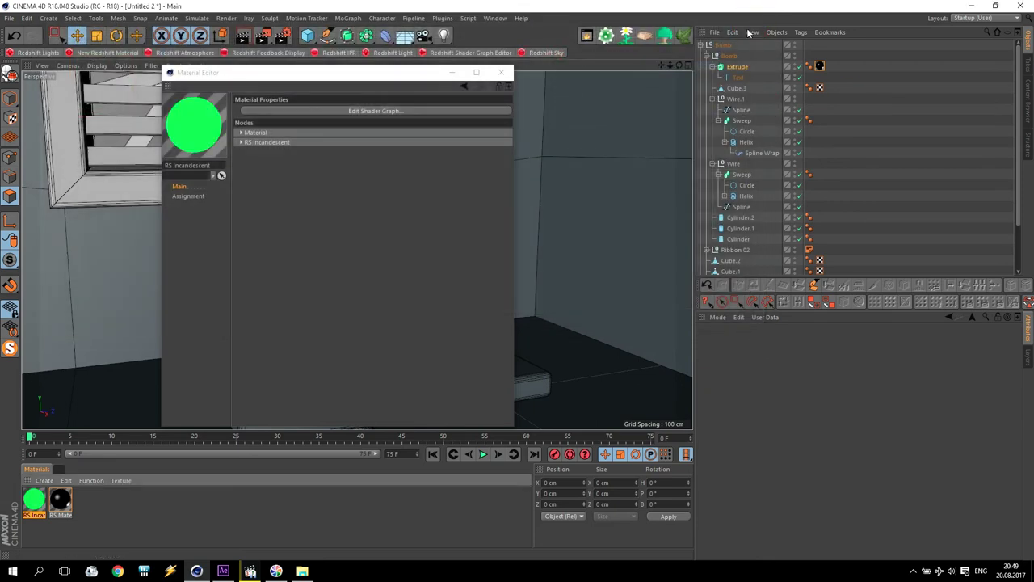
left_click(503, 72)
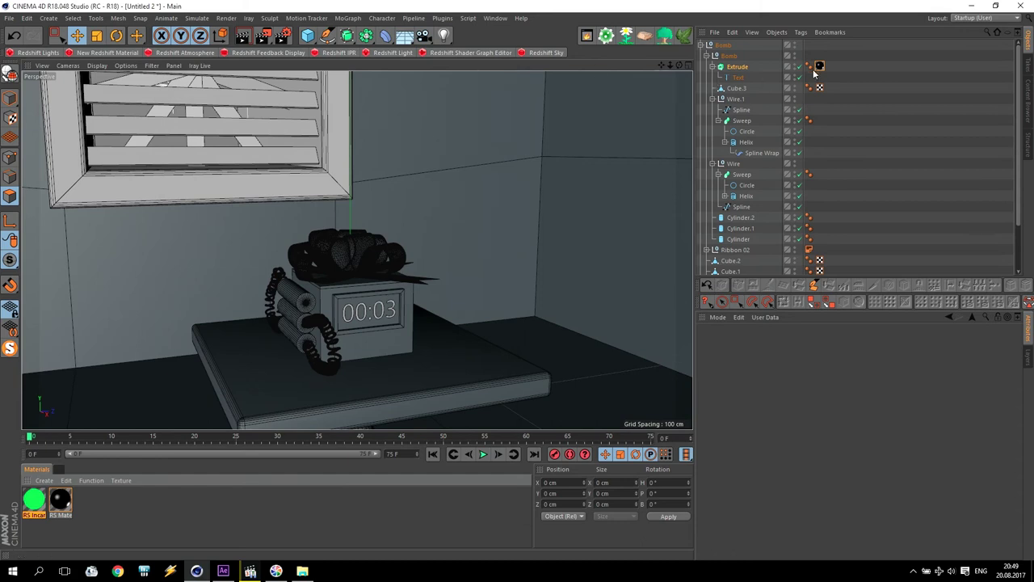
Move the black material from the text's Extrude to Cube.3, put green RS Incandescent on the Extrude, and check with a test render.
left_click_drag(832, 93, 829, 89)
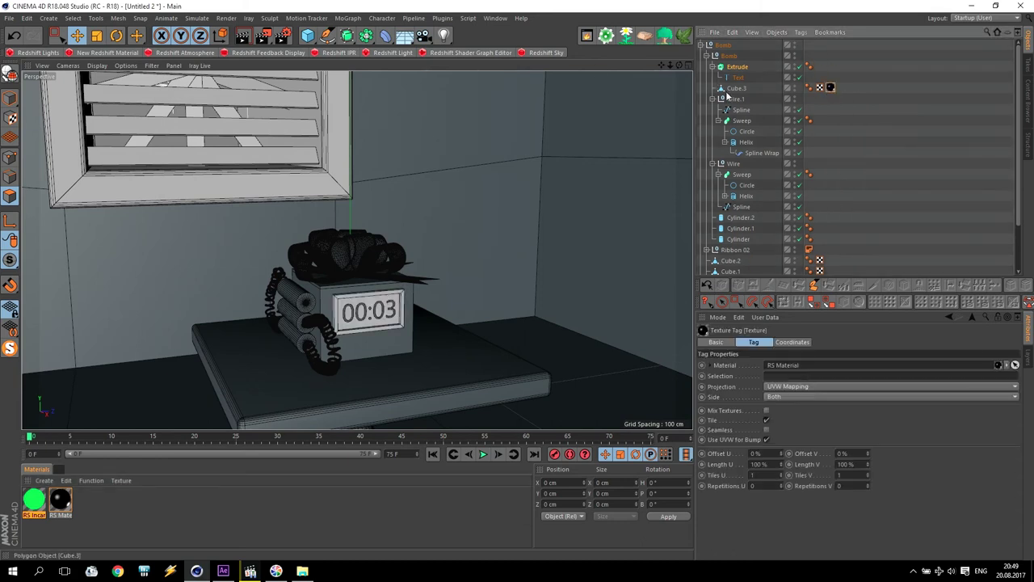
left_click_drag(32, 502, 744, 71)
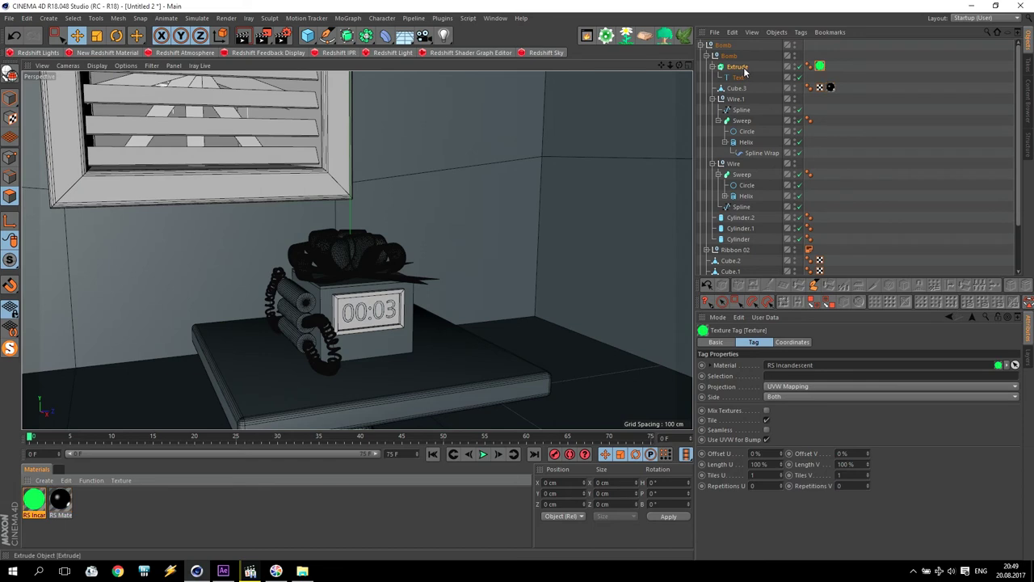
left_click(263, 36)
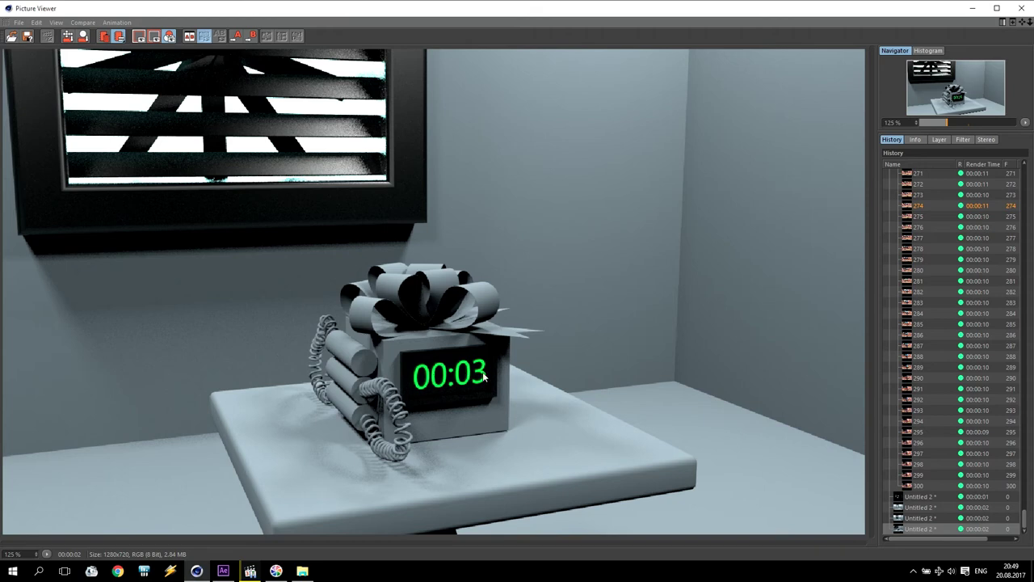
left_click(1021, 7)
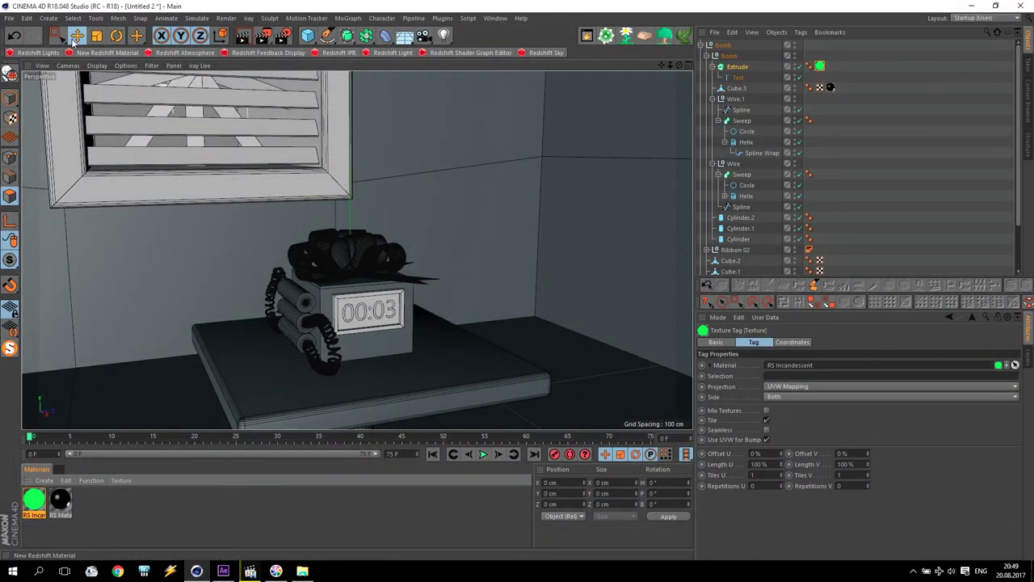
Create another Redshift Material with a dark red diffuse color (H 0°, S 100%, V 50%) and a reflection roughness of 0.4.
left_click(107, 52)
double_click(34, 500)
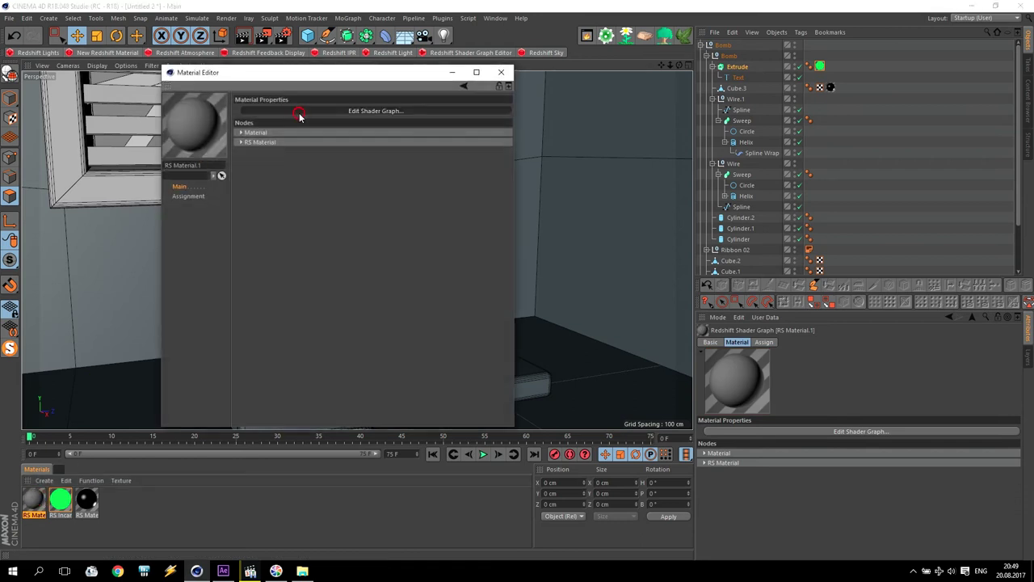
left_click(300, 112)
left_click(237, 221)
left_click(616, 134)
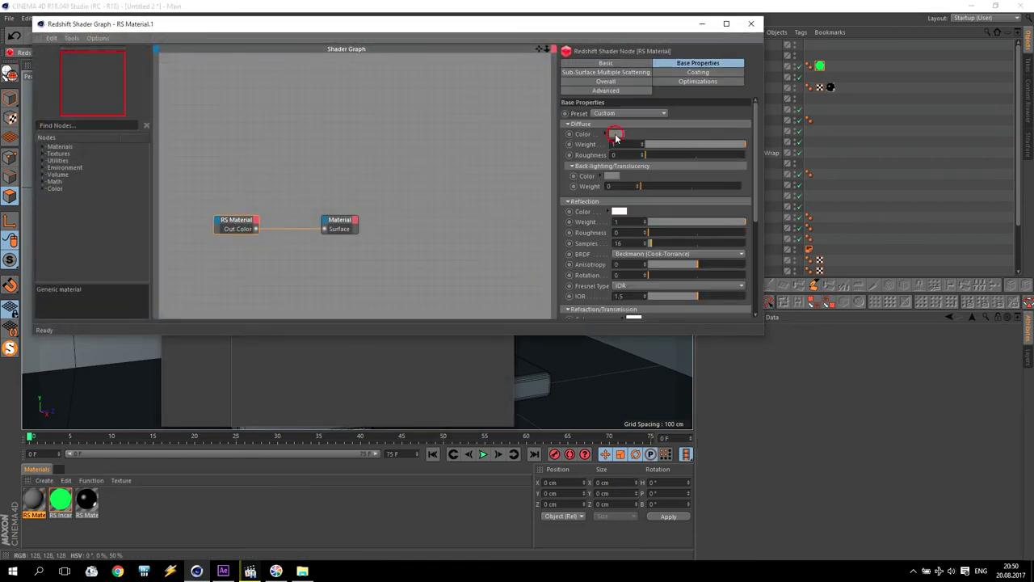
left_click(792, 136)
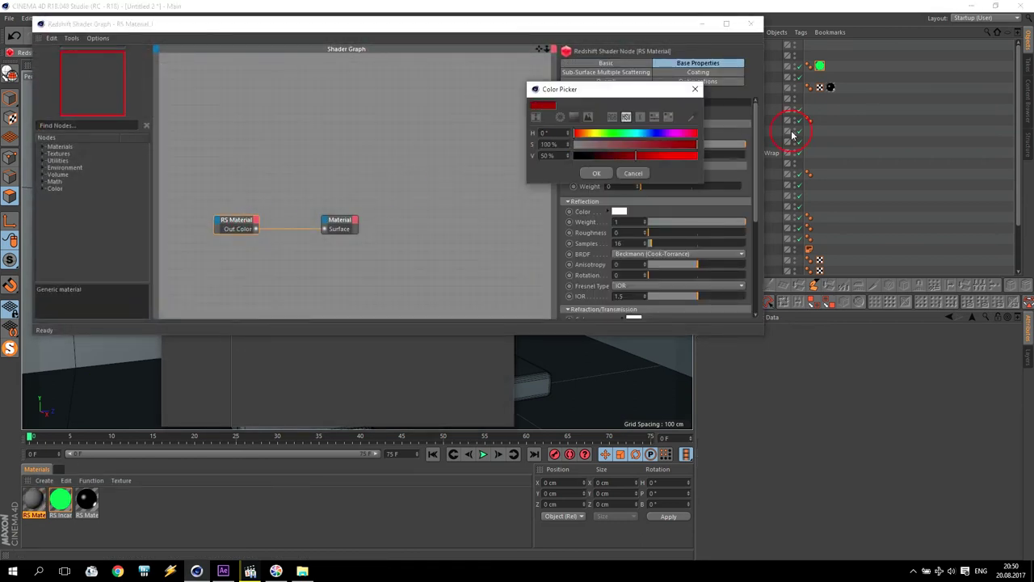
left_click(596, 173)
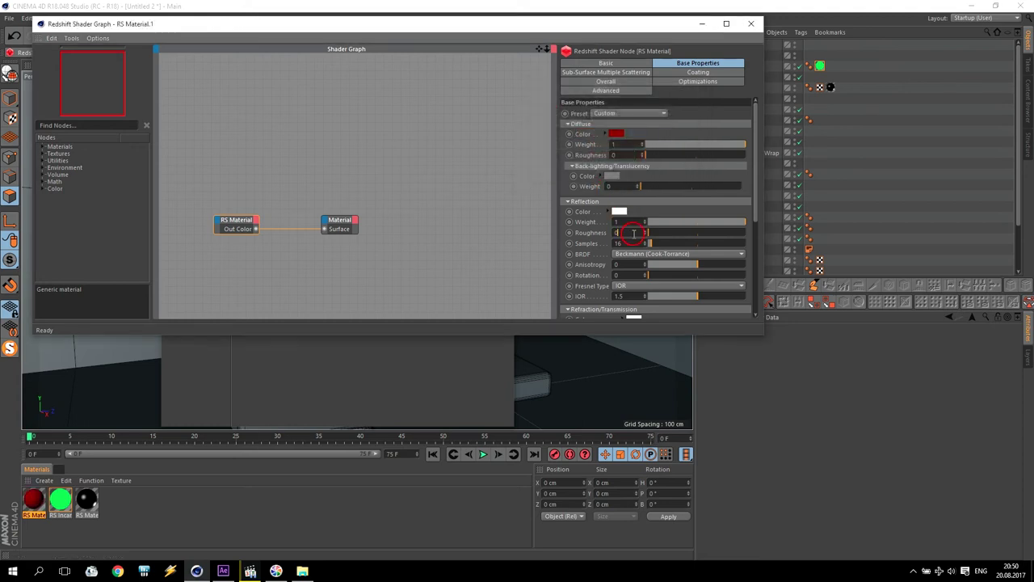
left_click(634, 234)
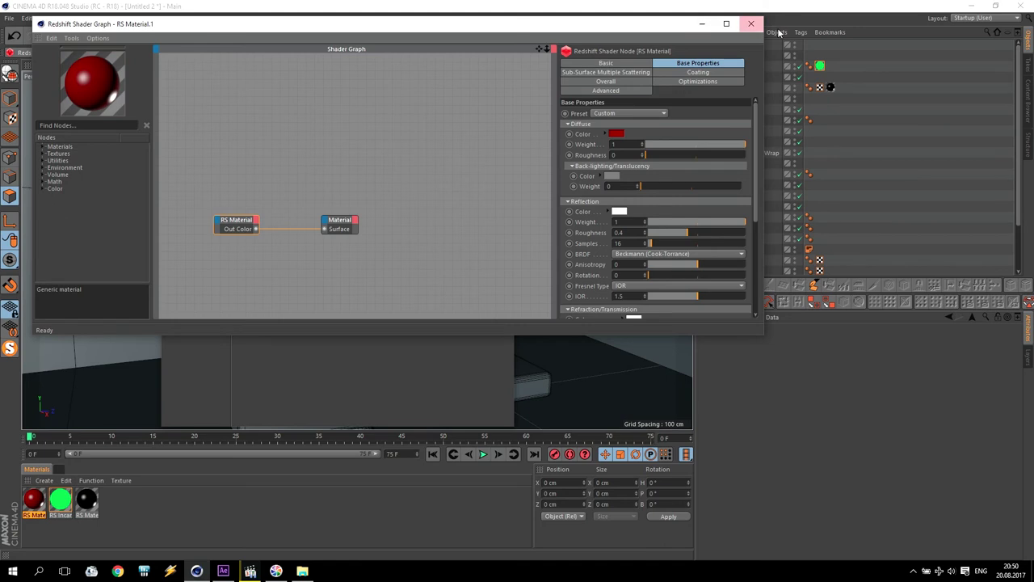
left_click(751, 23)
Apply the dark red material to Cylinder, Cylinder.1 and Cylinder.2 together.
left_click(741, 218)
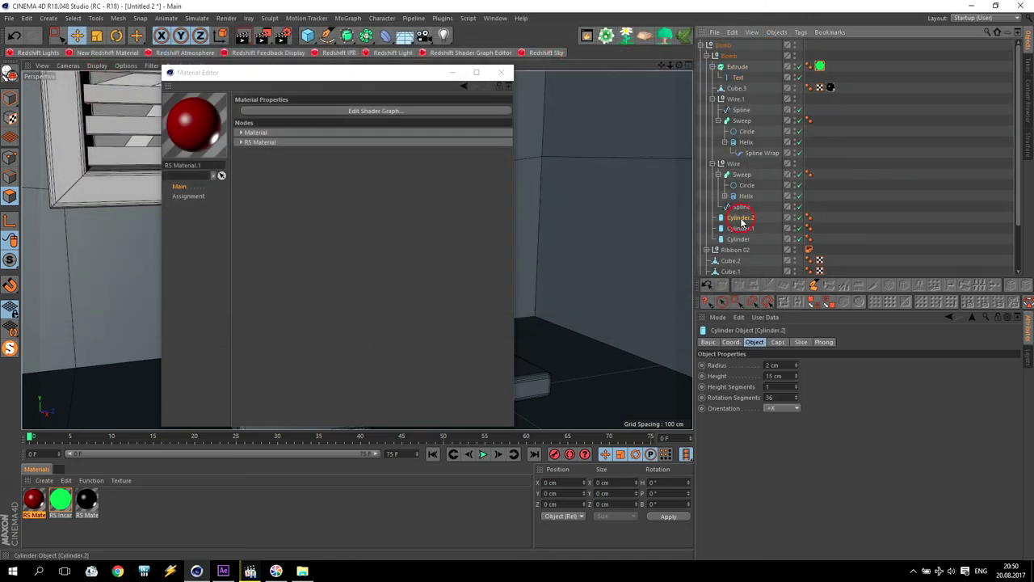
left_click(739, 239, "shift")
left_click(501, 71)
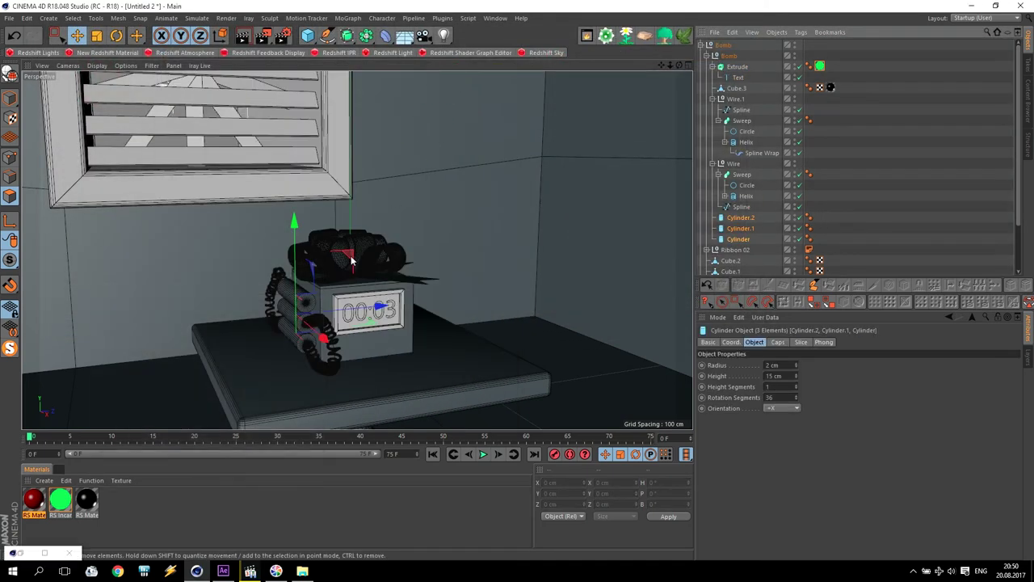
left_click(295, 300)
left_click_drag(35, 494, 287, 295)
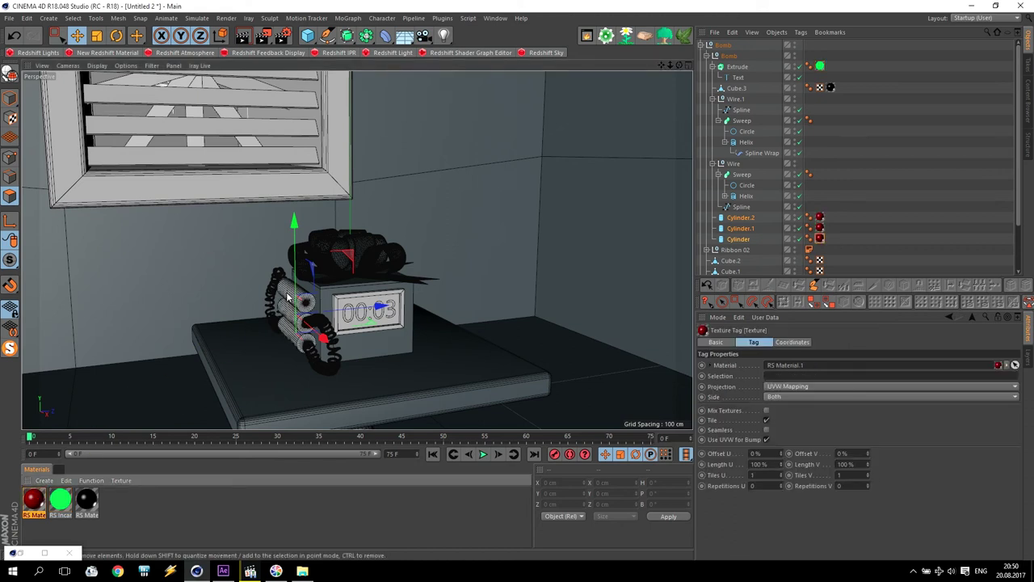
Make two copies of the dark red material for the coiled wires.
scroll(246, 347, "up", 4)
scroll(243, 336, "up", 2)
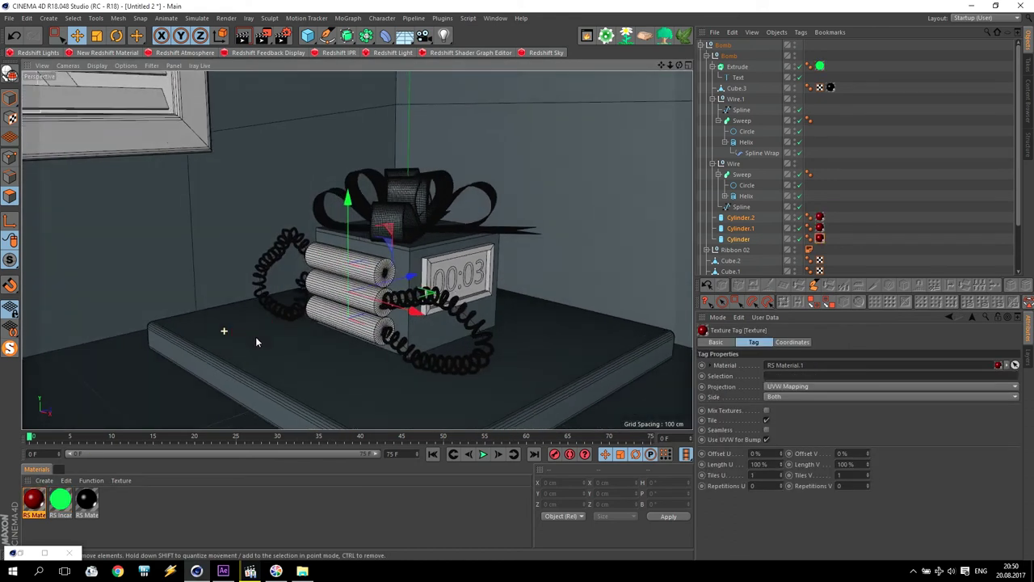
scroll(315, 303, "up", 4)
left_click_drag(36, 499, 74, 504, "ctrl")
Set the first copied material's diffuse color to pure blue with H 236°, S 100% and V 100%.
double_click(64, 501)
left_click(312, 111)
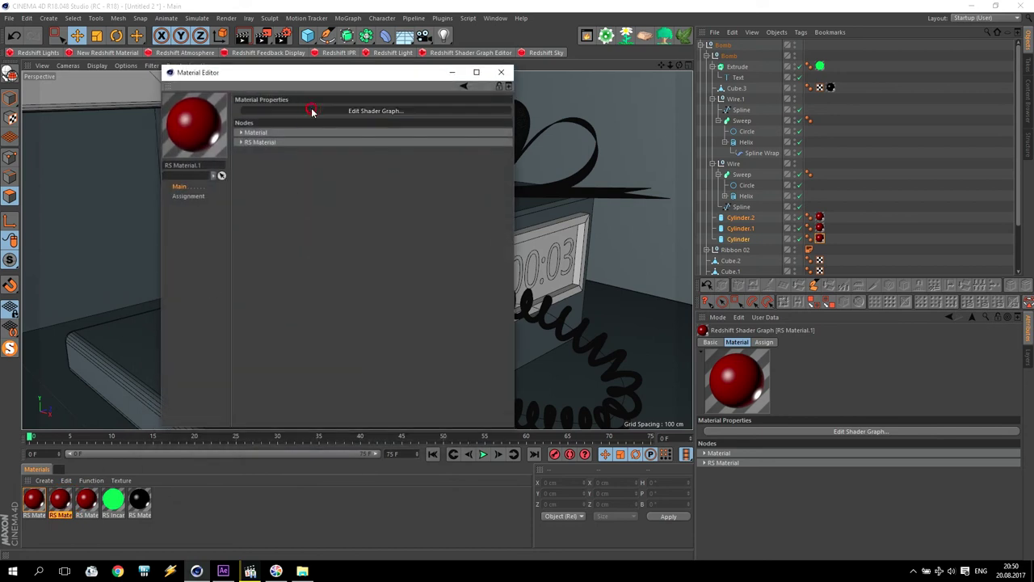
left_click(312, 112)
left_click(241, 220)
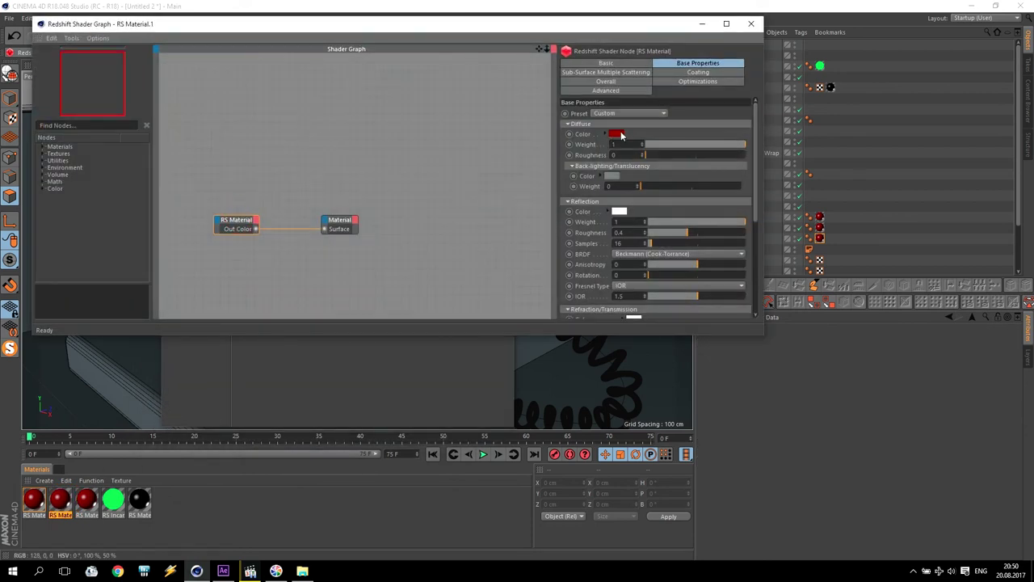
left_click(618, 134)
left_click_drag(670, 134, 659, 133)
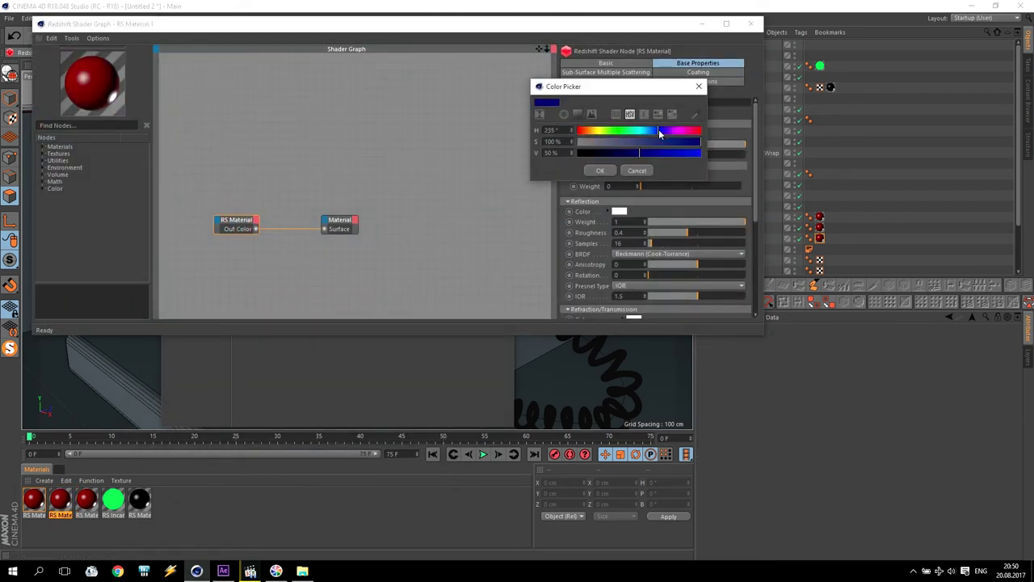
left_click(678, 155)
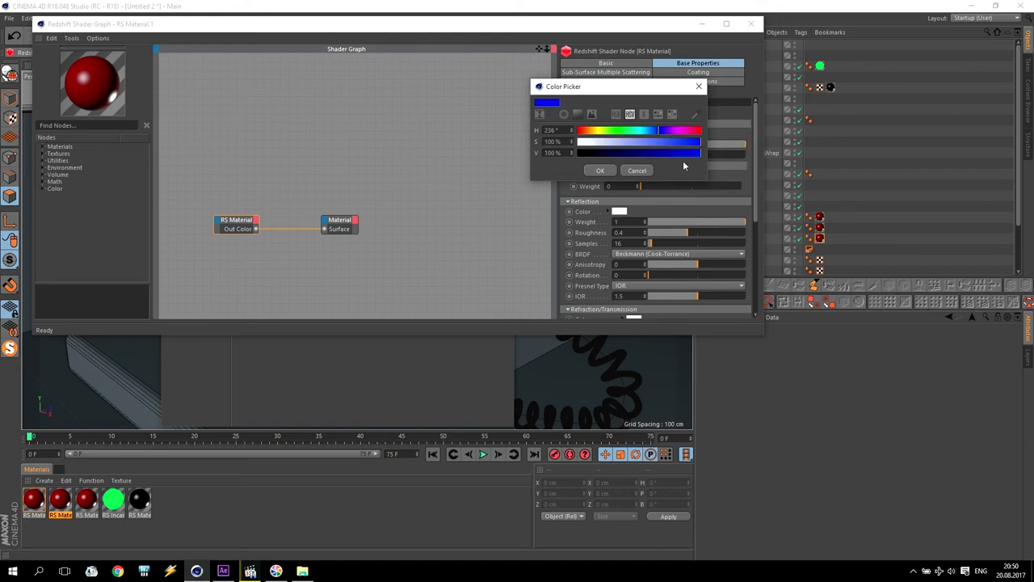
left_click(601, 171)
left_click(751, 25)
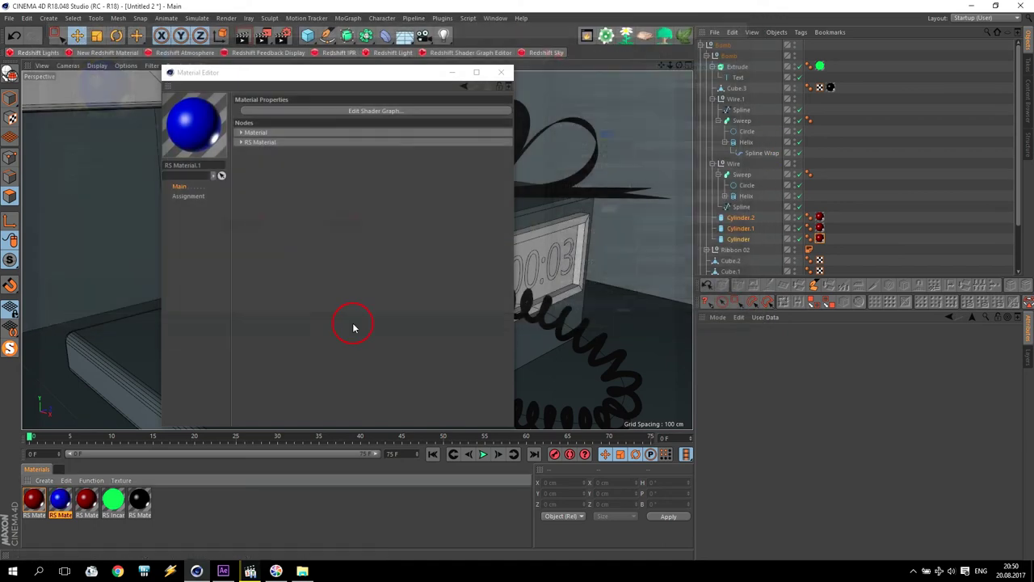
Brighten the second copied material's diffuse color to full red with V 100%.
left_click(406, 112)
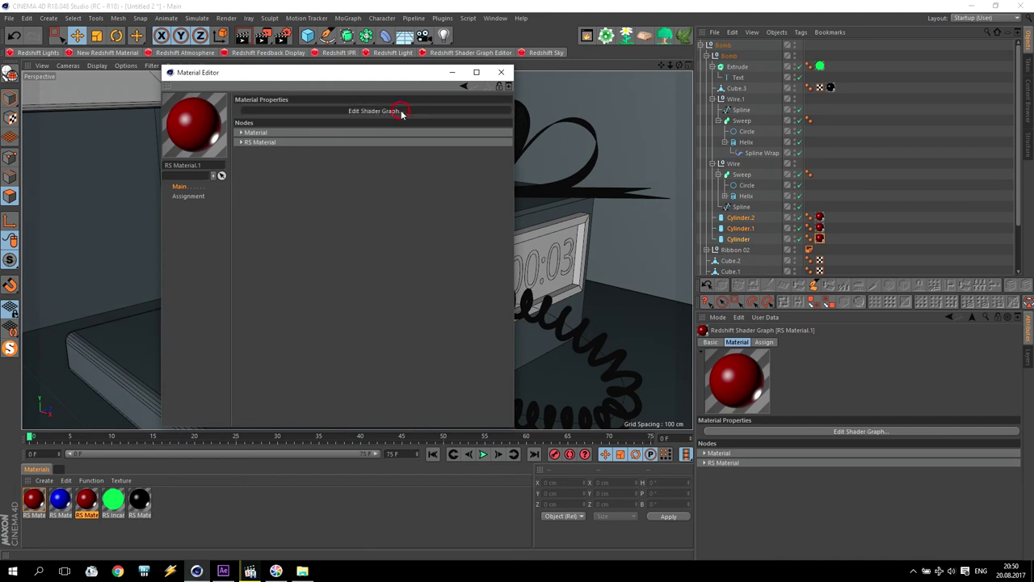
left_click(619, 134)
left_click(658, 158)
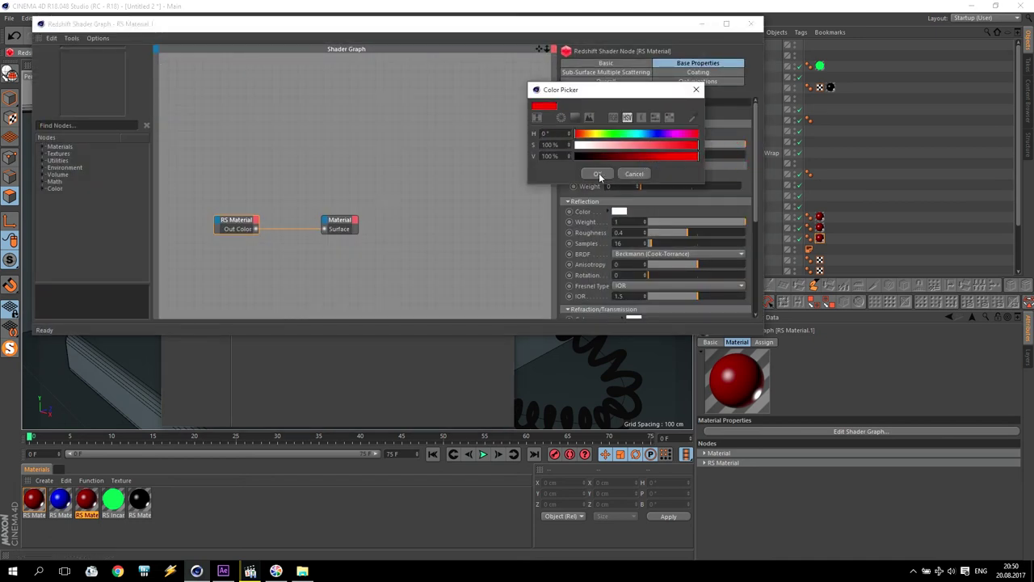
left_click(598, 174)
left_click(753, 25)
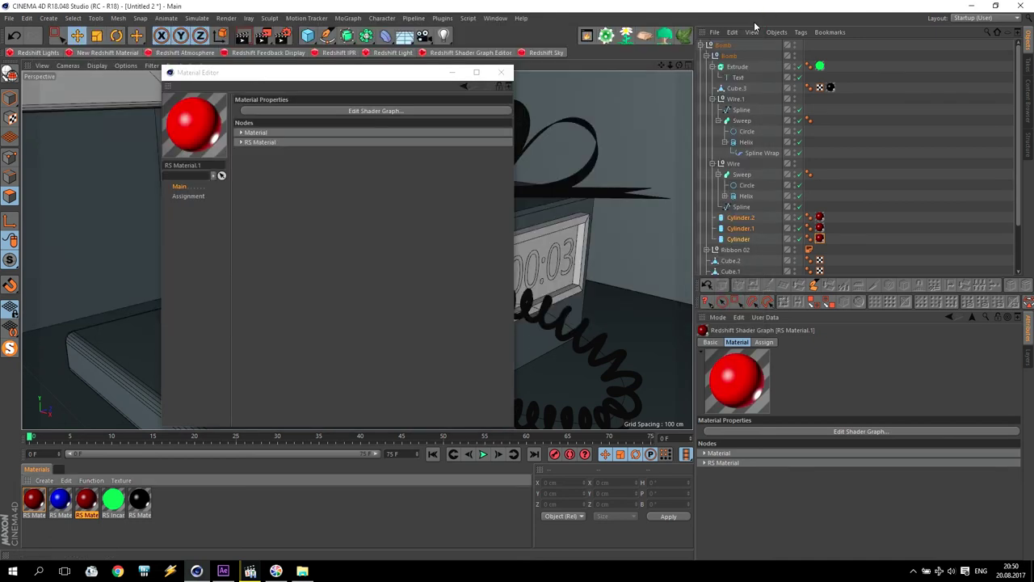
left_click(507, 73)
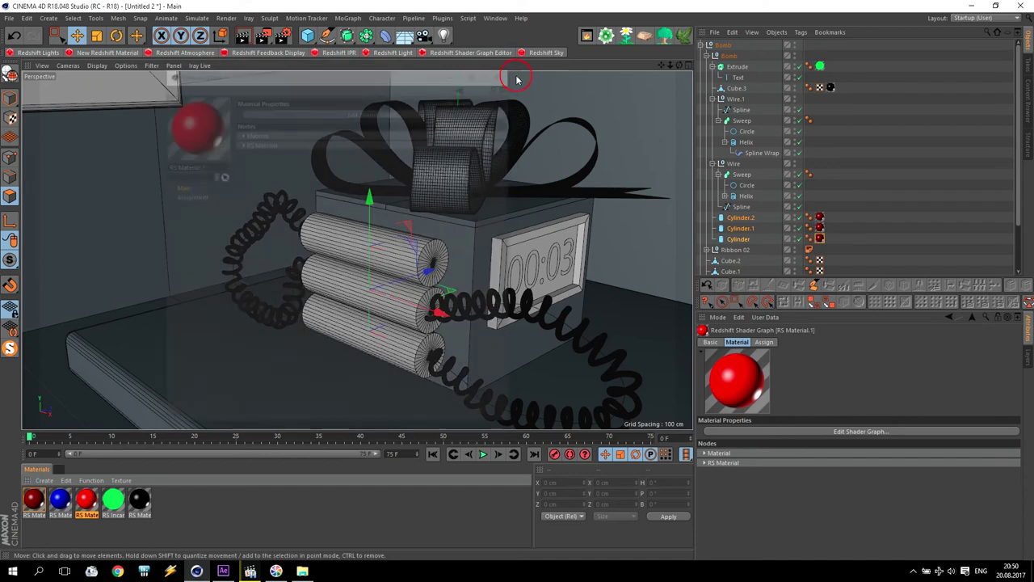
Collapse both wire groups, then apply the blue material to Wire and the bright red material to Wire.1.
left_click(713, 98)
left_click(713, 109)
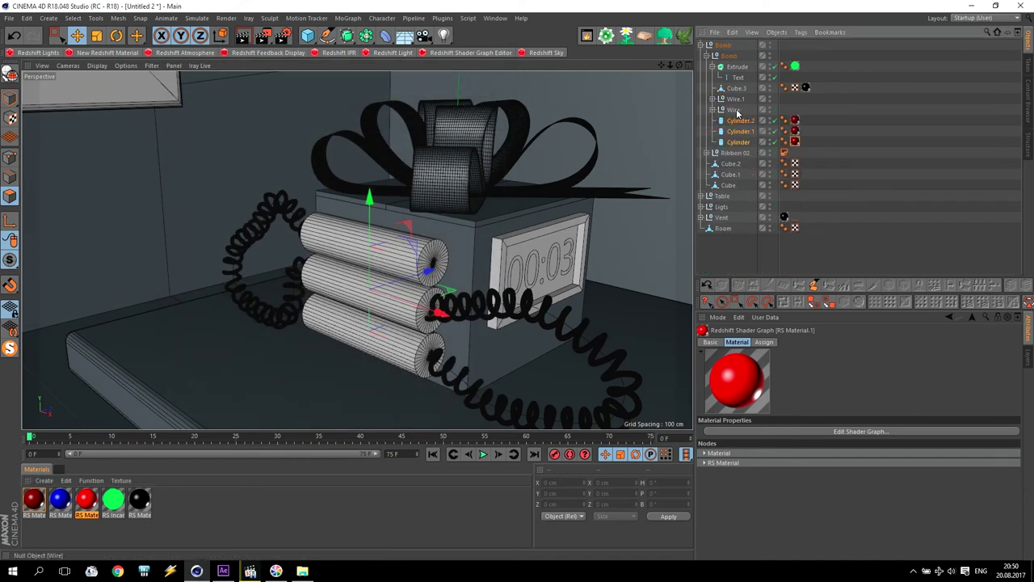
left_click(735, 110)
left_click_drag(737, 115, 745, 99)
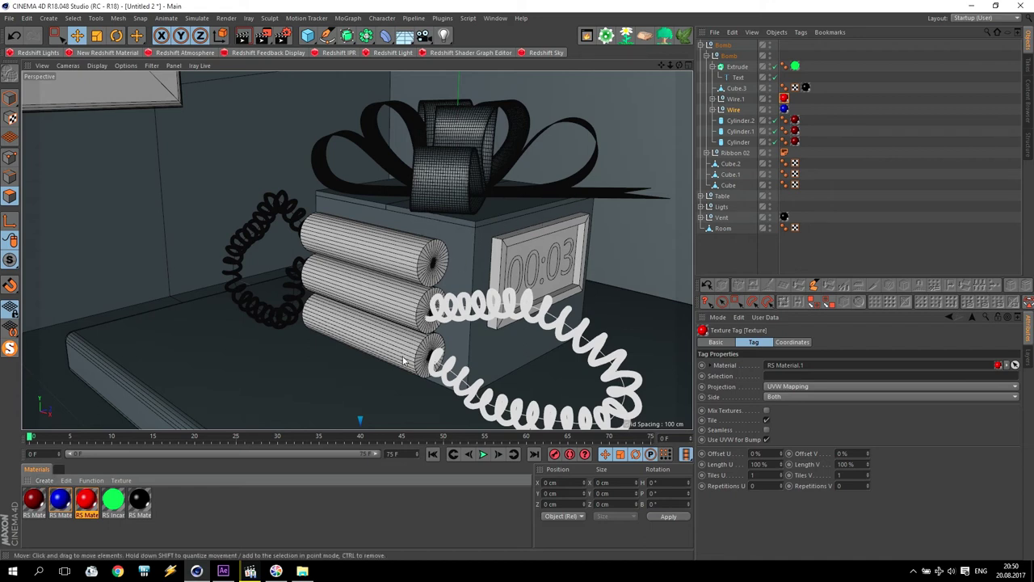
Create a new Redshift Car Paint material.
left_click(45, 481)
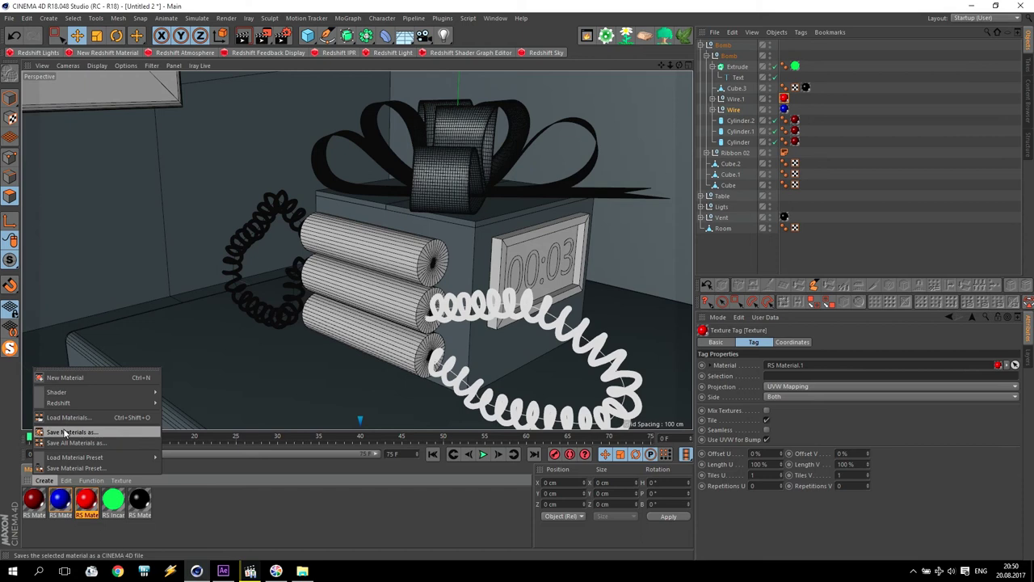
mouse_move(68, 406)
mouse_move(178, 404)
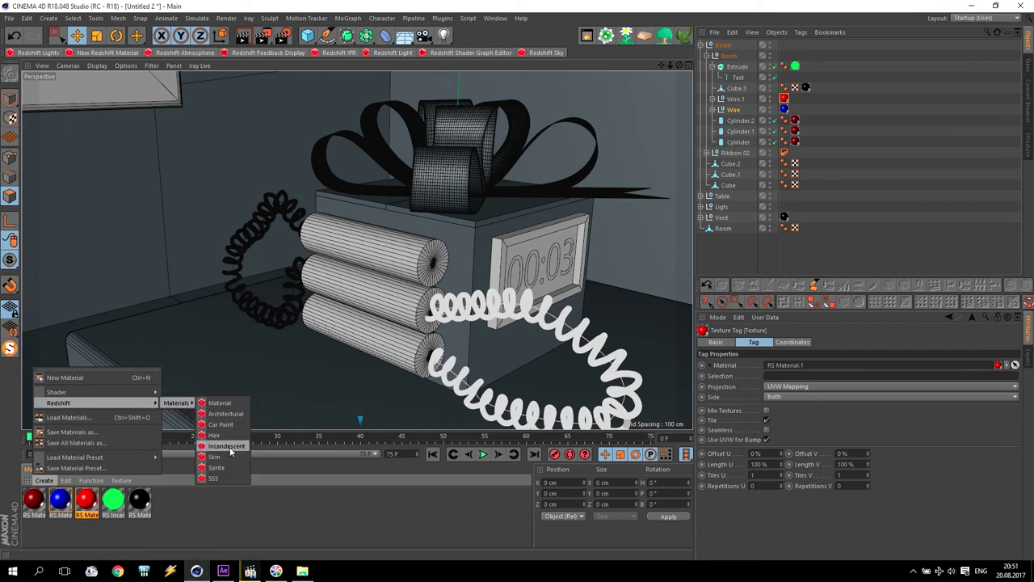
left_click(232, 425)
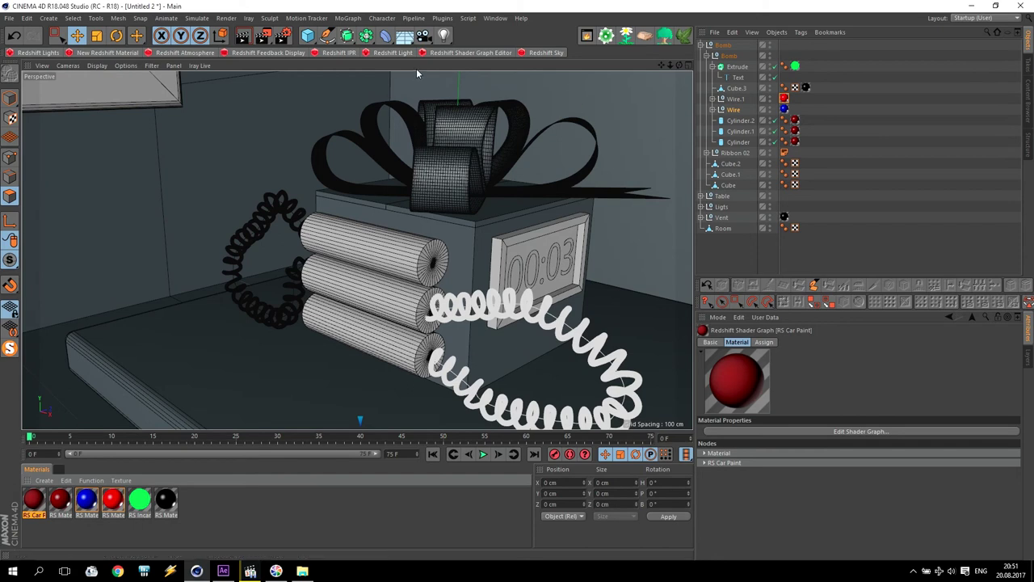
Apply the RS Car Paint material to the gift box parts Cube.2, Cube.1 and Cube.
left_click(736, 153)
left_click(732, 164)
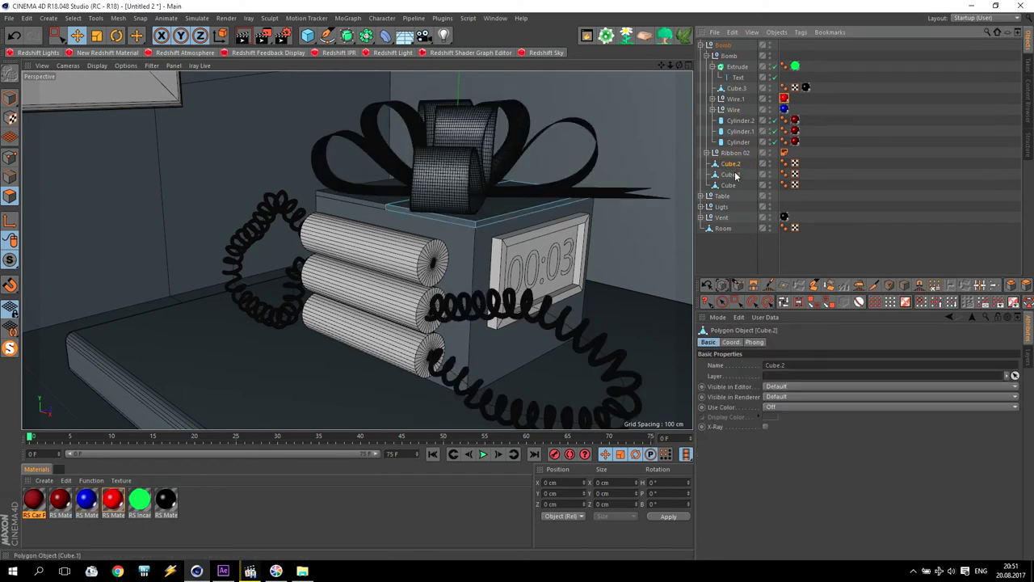
left_click(730, 187, "shift")
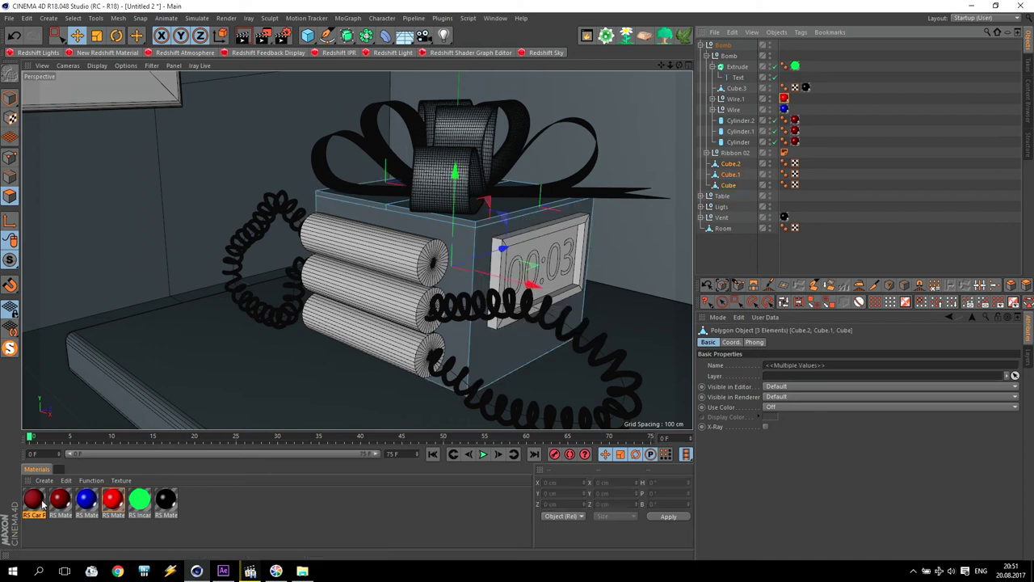
left_click_drag(36, 505, 330, 345)
left_click_drag(463, 243, 465, 244)
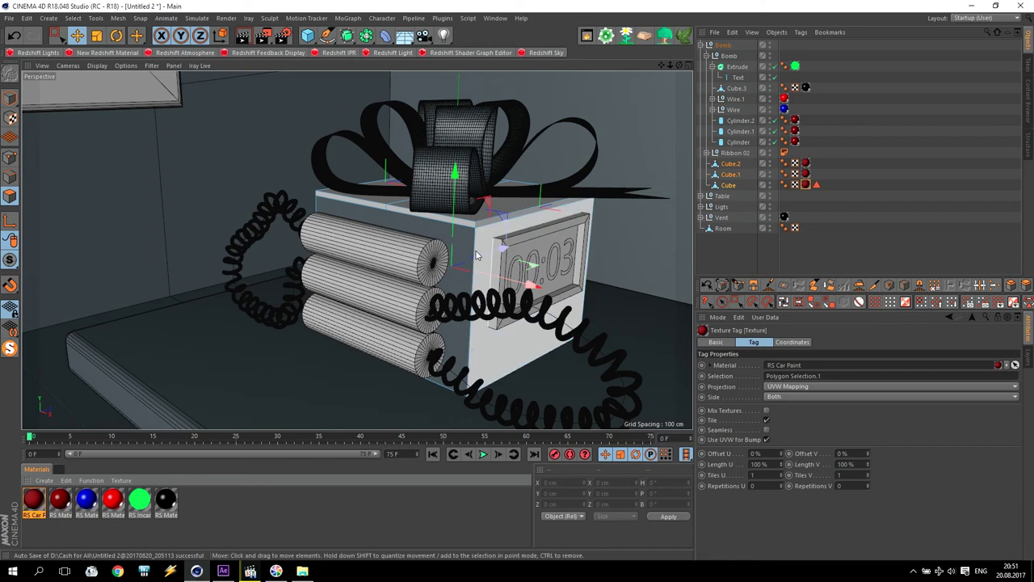
Delete Cube's polygon selection and texture tag, then reapply RS Car Paint to the whole Cube object in model mode.
left_click(826, 184)
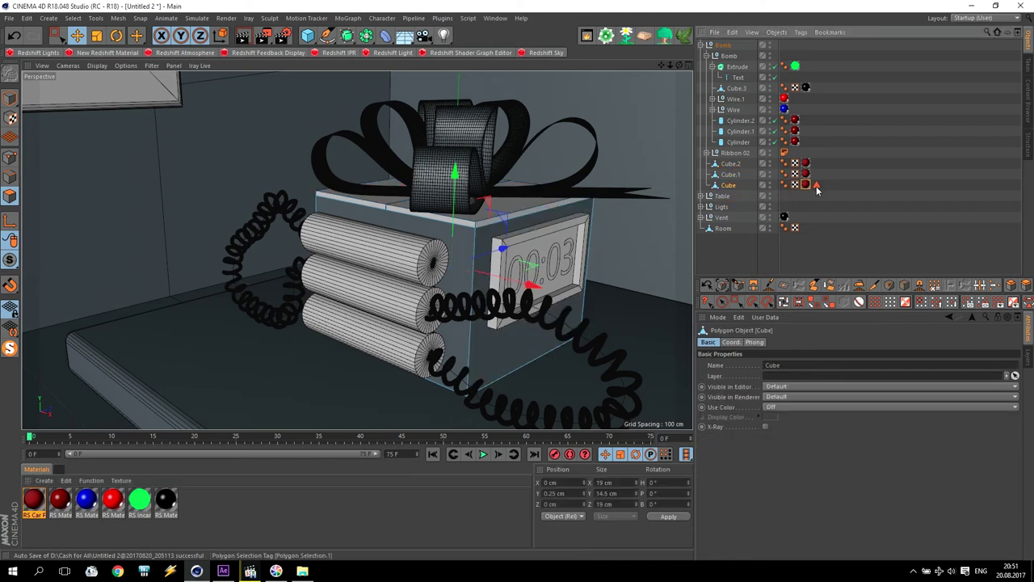
left_click(816, 184)
key("Delete")
left_click(806, 186)
key("Delete")
left_click(729, 187)
left_click(9, 97)
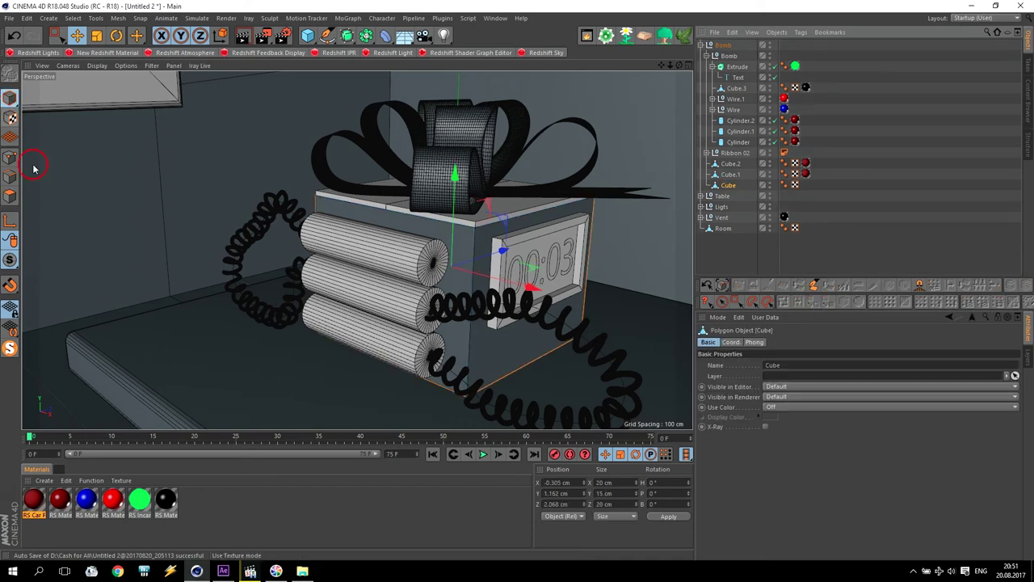
left_click_drag(34, 499, 470, 255)
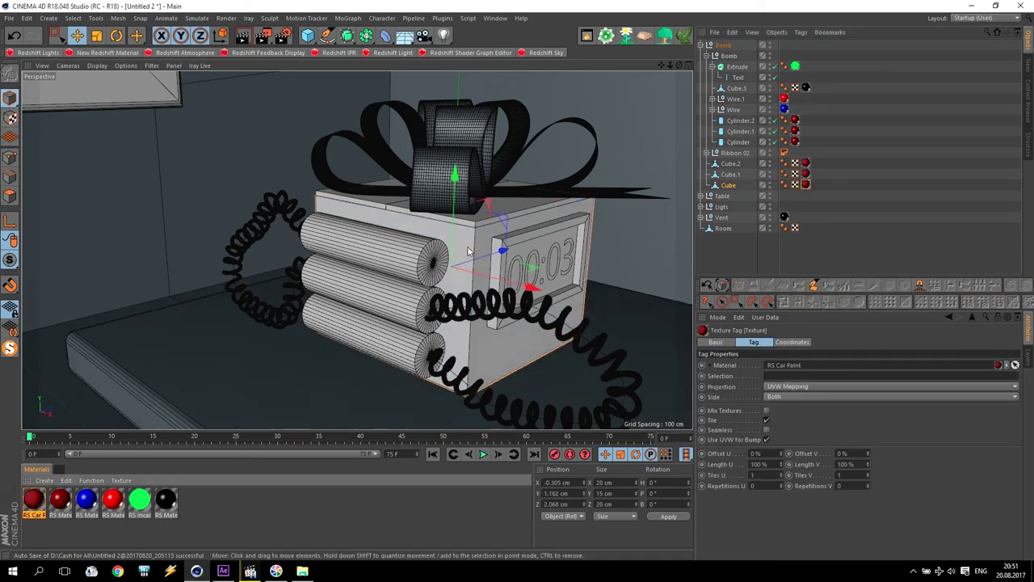
Start a Redshift IPR render and frame the gift box bomb in the preview to check its materials.
left_click(339, 53)
left_click(31, 85)
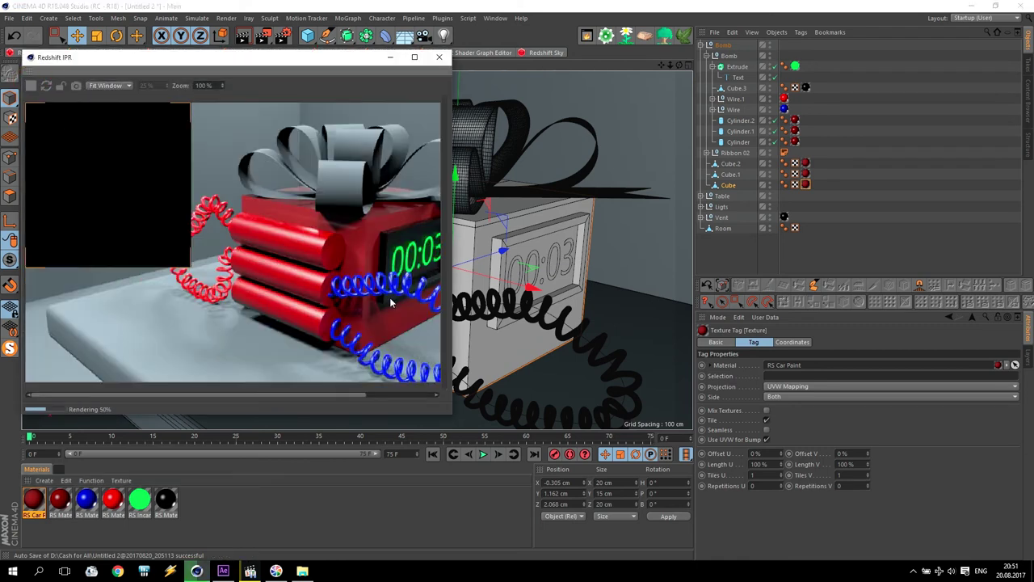
left_click_drag(215, 396, 288, 396)
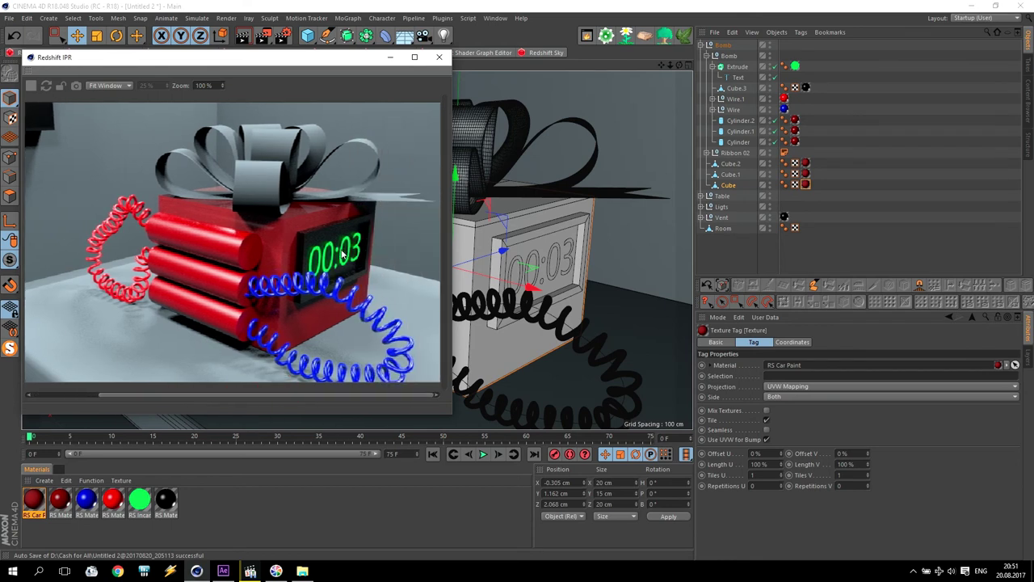
Open the RS Car Paint shader graph, place it beside the render preview and show the RS Car Paint node's settings.
double_click(35, 500)
left_click_drag(300, 75, 750, 75)
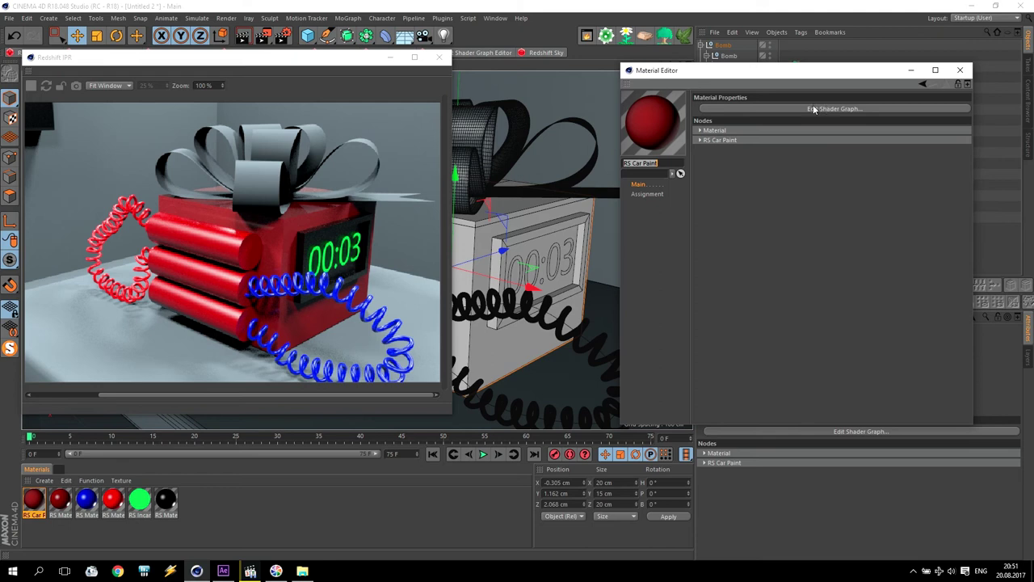
left_click(785, 108)
left_click_drag(578, 45, 841, 250)
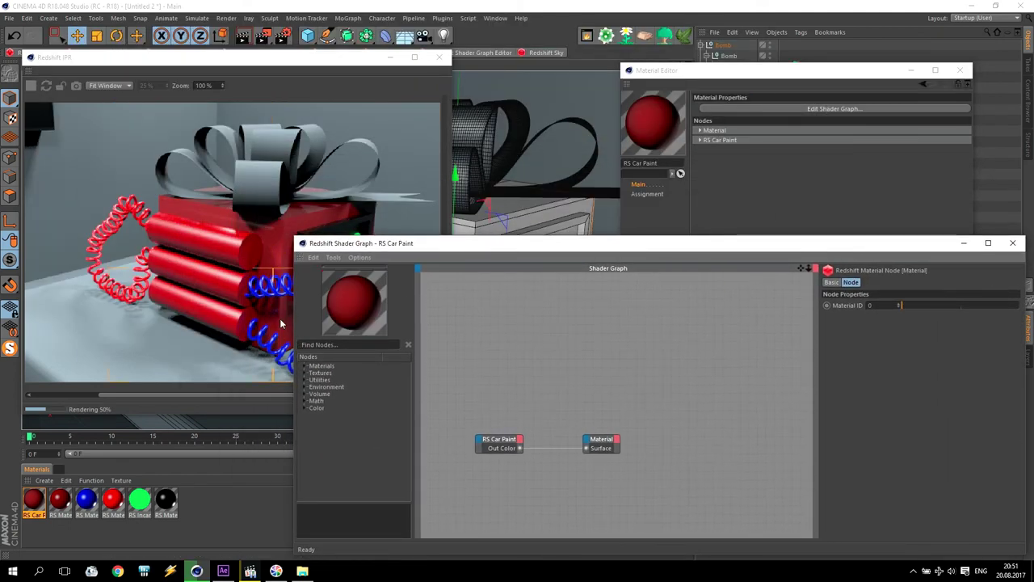
left_click_drag(291, 318, 446, 313)
left_click_drag(659, 240, 642, 174)
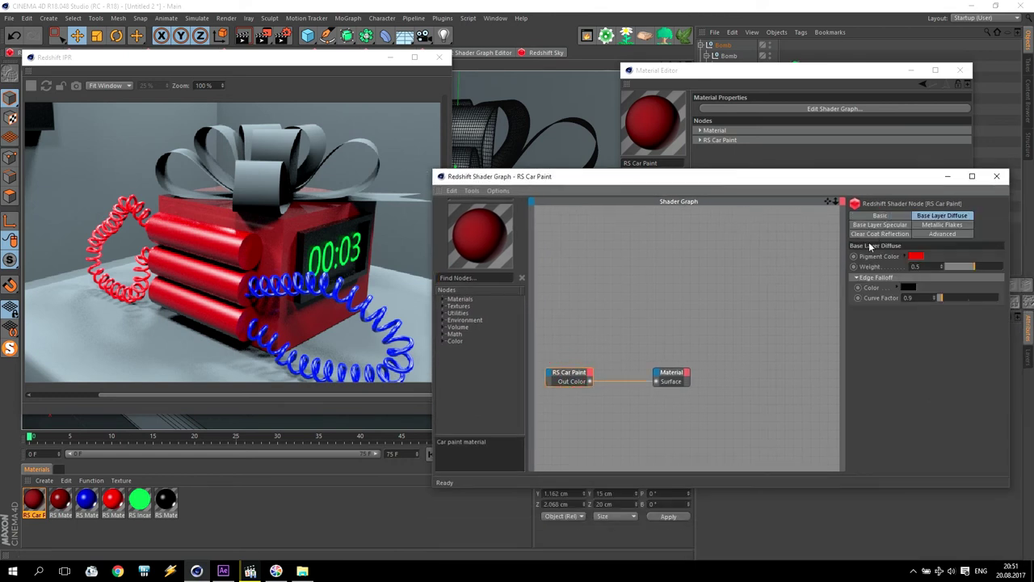
Set the Scale of the car paint's metallic flakes to 1, widening the settings area for editing.
left_click(934, 226)
left_click_drag(846, 277, 713, 291)
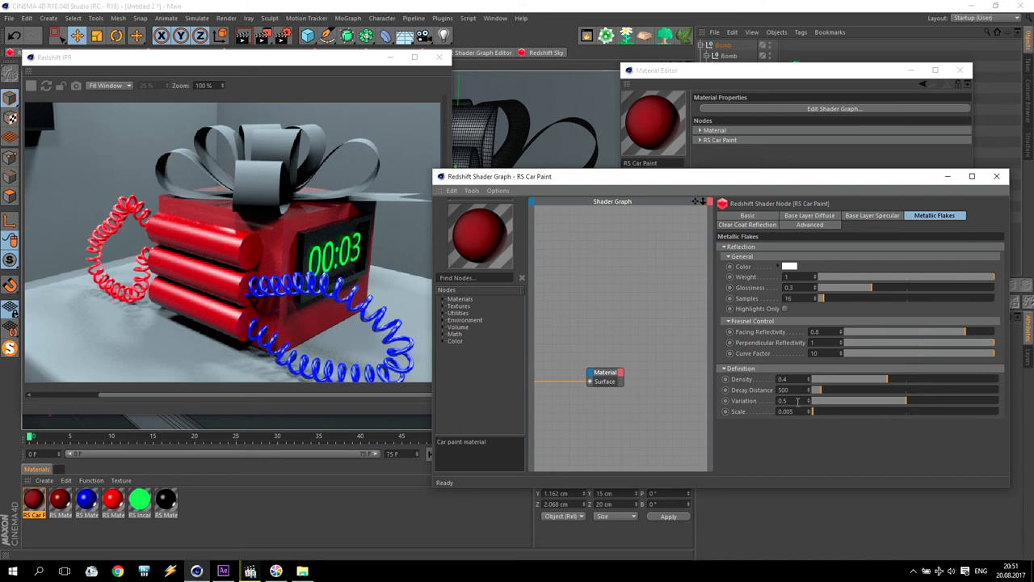
left_click_drag(886, 410, 926, 411)
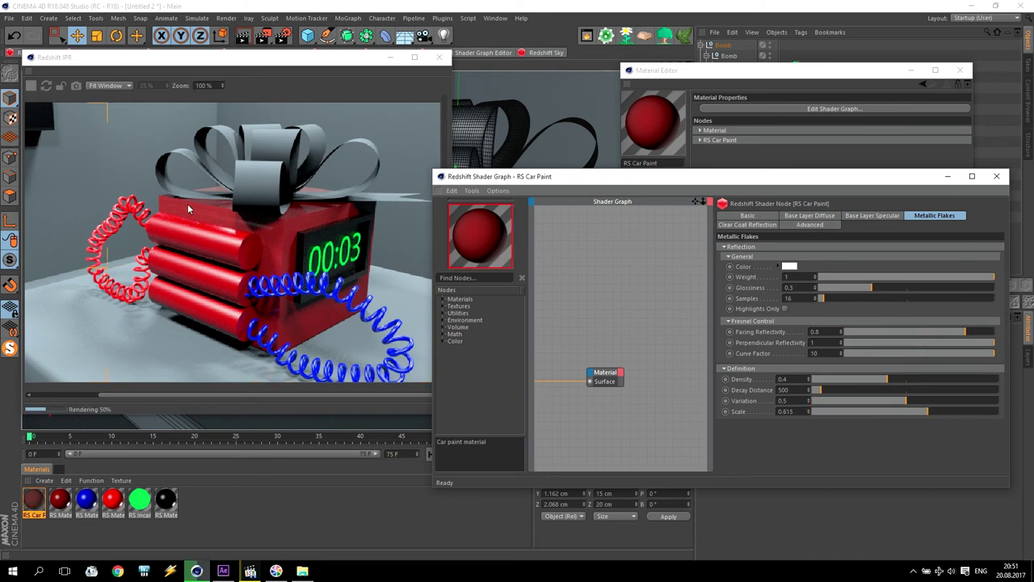
left_click_drag(928, 410, 961, 411)
left_click(785, 411)
type("1")
key("Return")
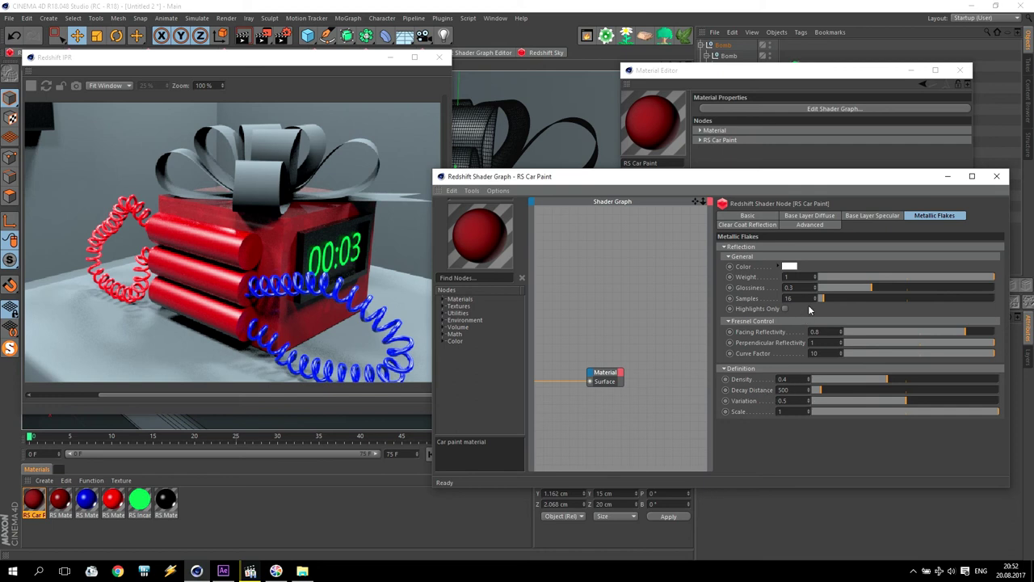
Set the metallic flakes' Glossiness, Density and Variation to 1.
left_click_drag(893, 293, 1005, 288)
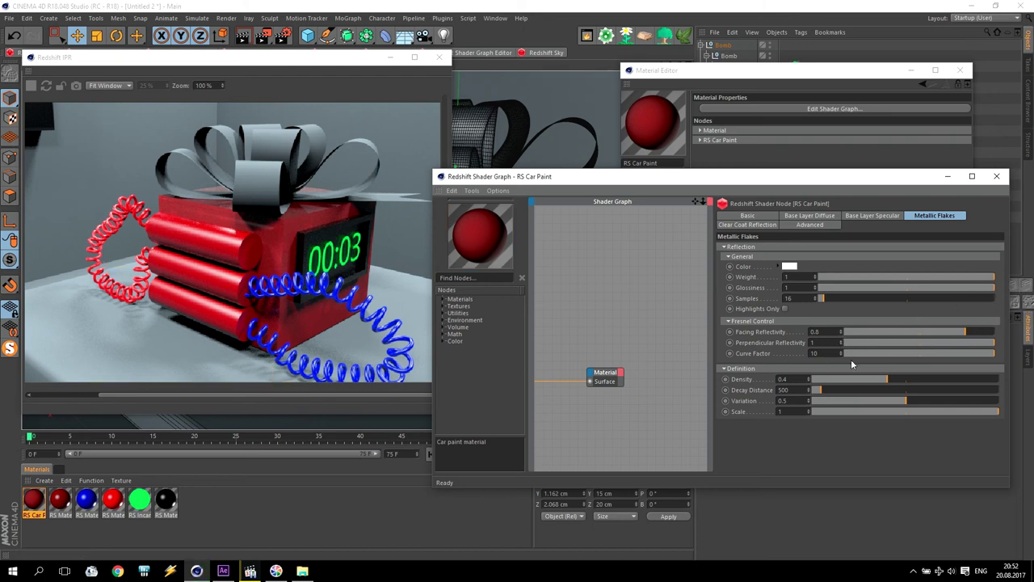
left_click_drag(870, 380, 1002, 385)
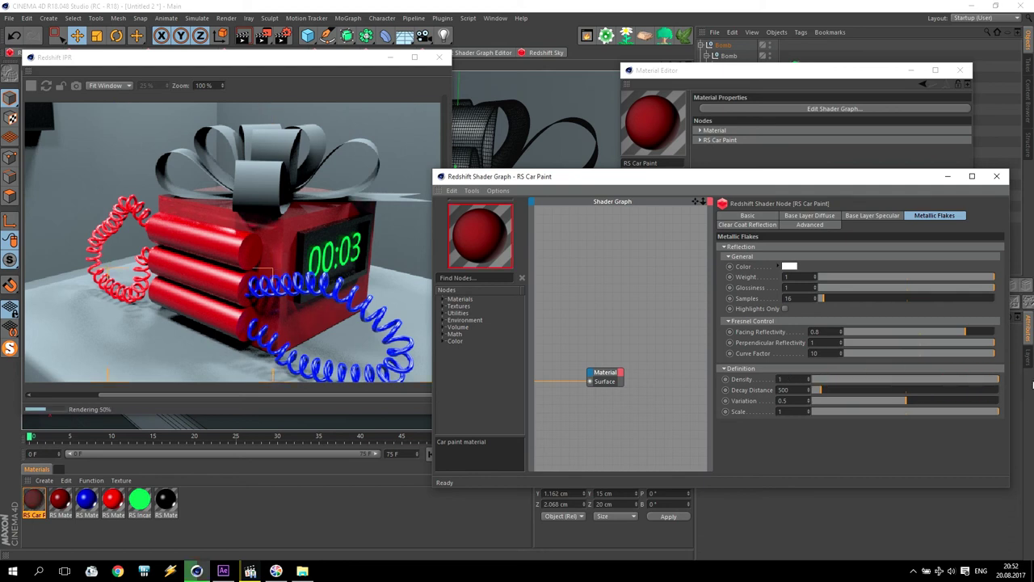
left_click_drag(907, 401, 1033, 401)
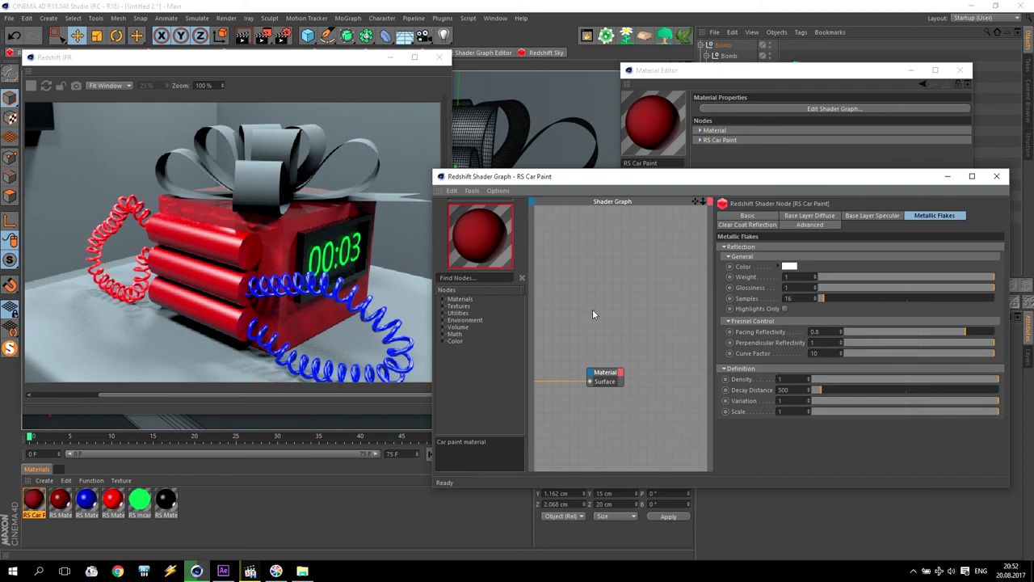
Set the car paint's base layer specular color to cyan with H 193°, S 100% and V 100%.
scroll(259, 220, "up", 2)
scroll(422, 211, "down", 2)
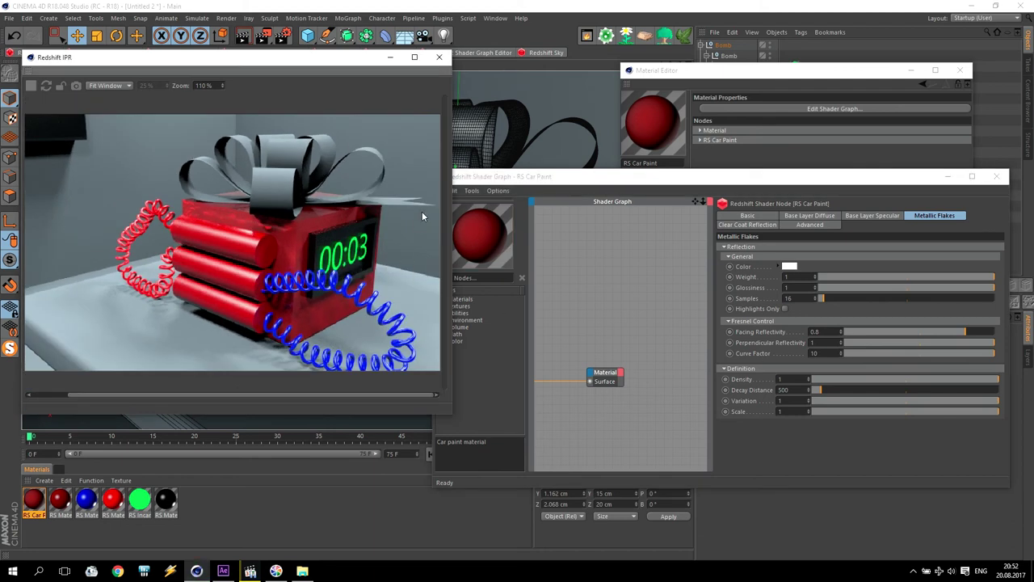
left_click(496, 162)
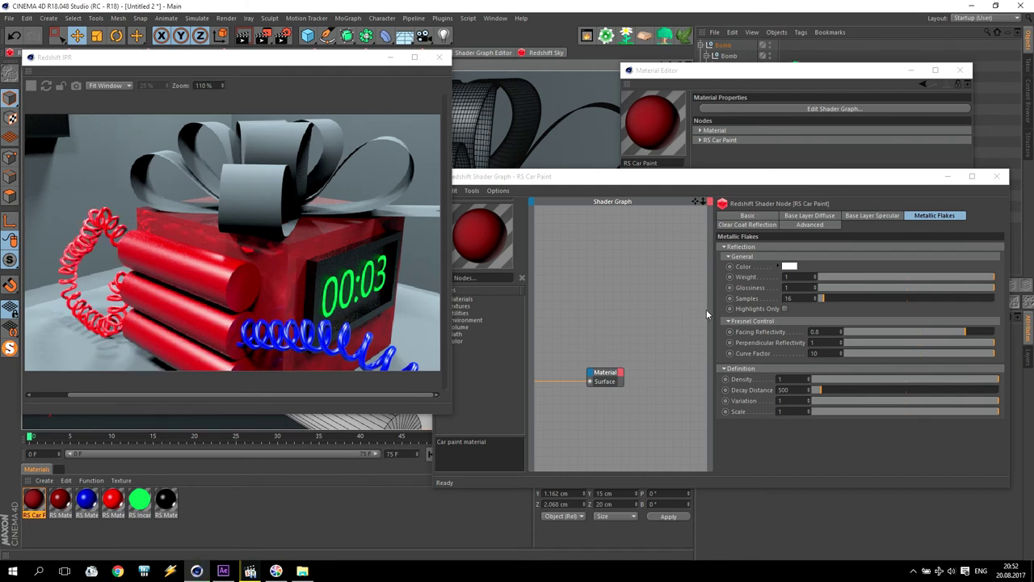
left_click(698, 200)
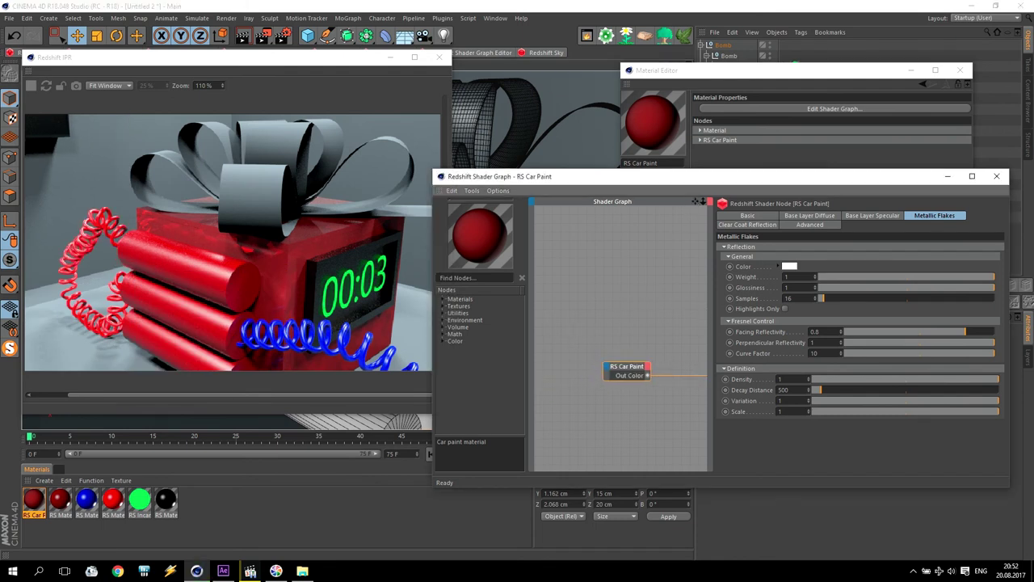
left_click(870, 216)
left_click(786, 257)
left_click(820, 257)
left_click_drag(836, 268, 893, 270)
left_click(814, 259)
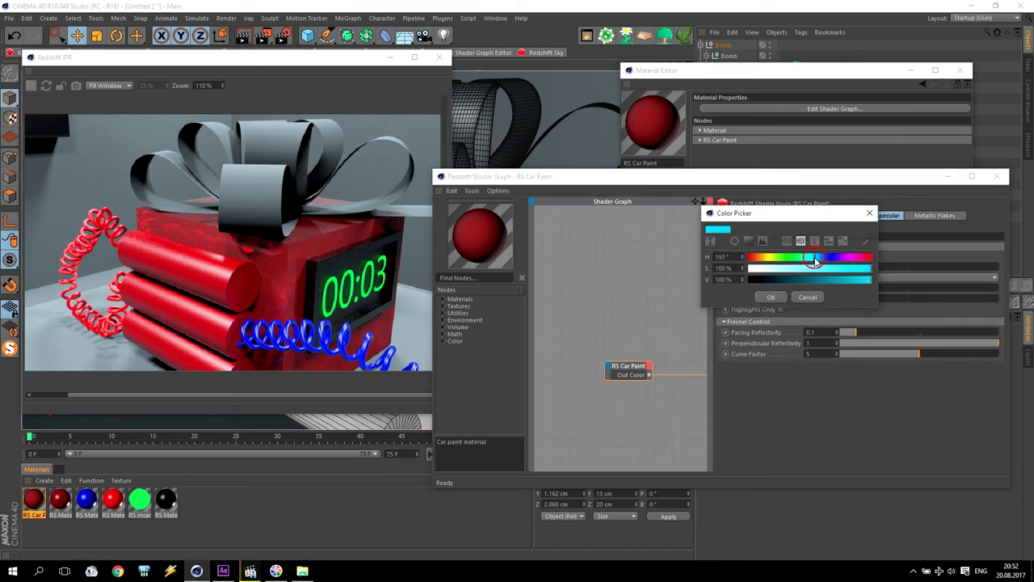
left_click(770, 296)
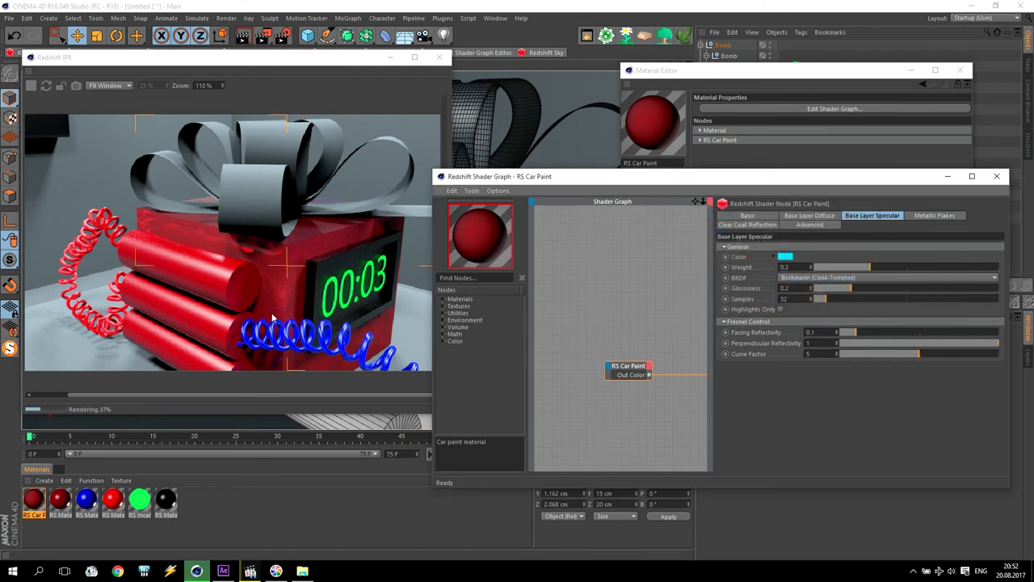
Set the base layer diffuse pigment color to a full-brightness cyan with H 194° and S 100%, then close the material windows.
left_click(805, 216)
left_click(788, 245)
left_click(805, 251)
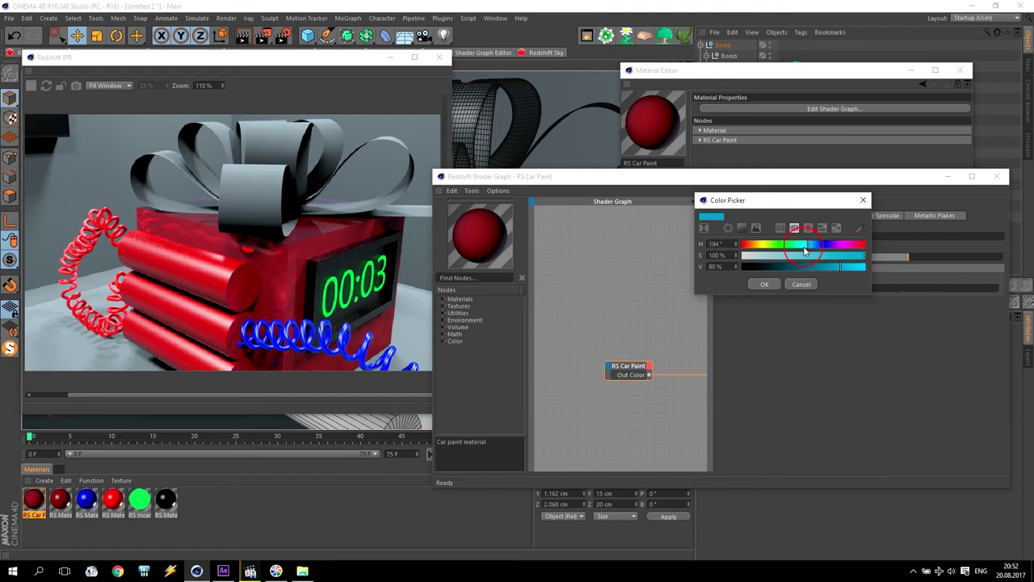
left_click_drag(840, 266, 892, 269)
left_click(753, 282)
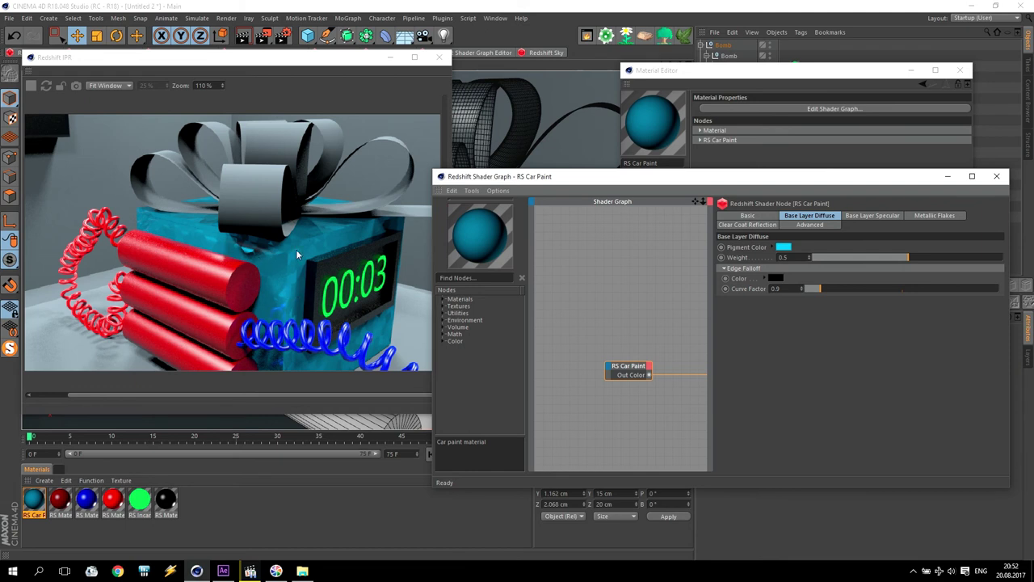
left_click(996, 175)
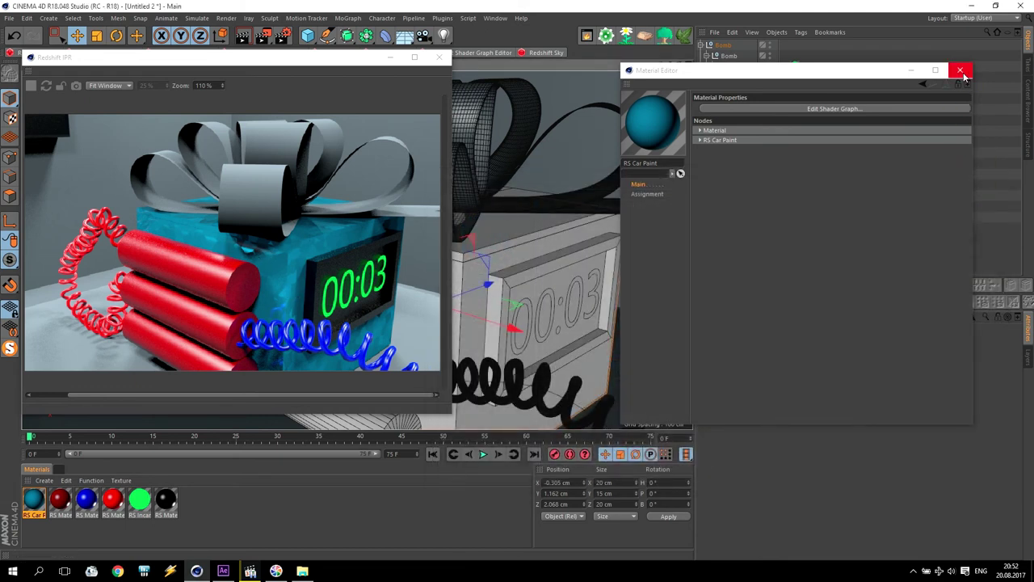
left_click(961, 72)
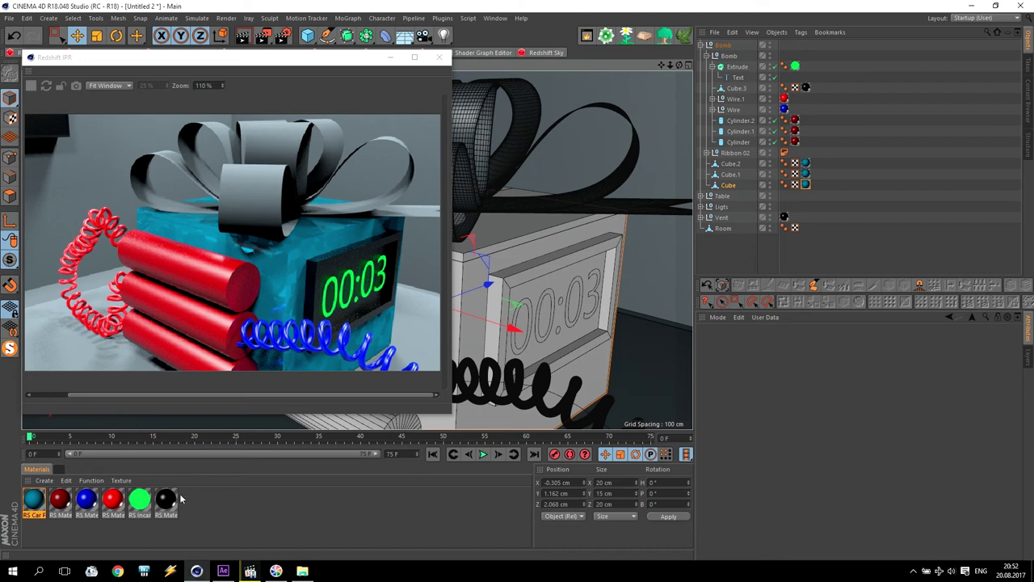
Duplicate the bright red material and set the copy's reflection roughness to 0.2.
left_click(114, 506)
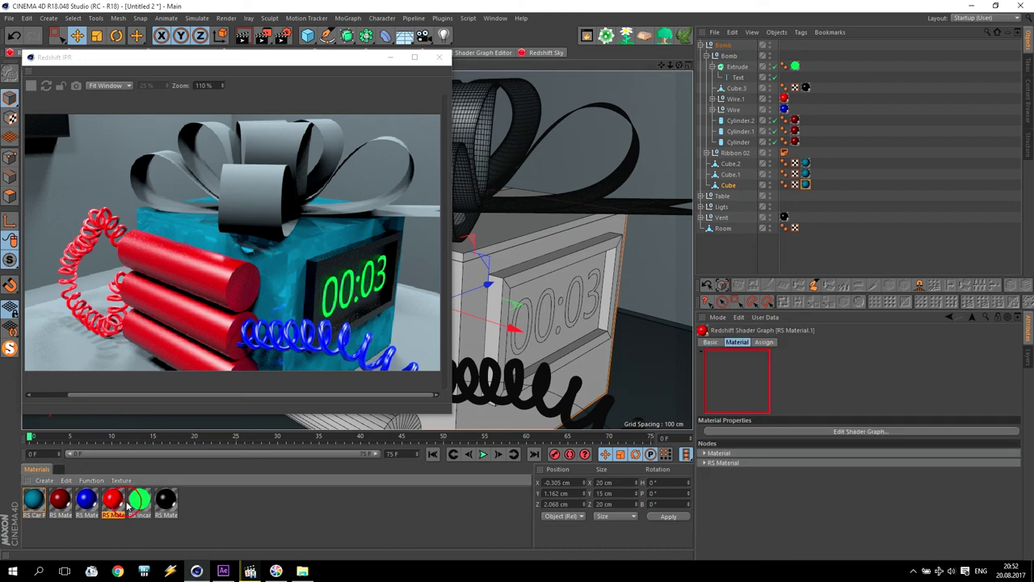
left_click_drag(113, 500, 139, 501)
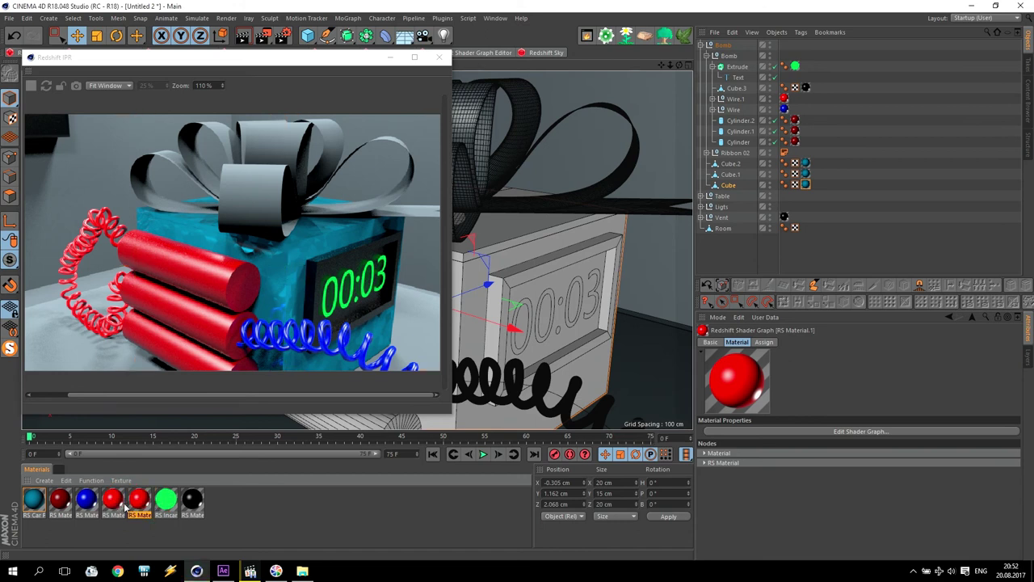
double_click(138, 501)
left_click(397, 116)
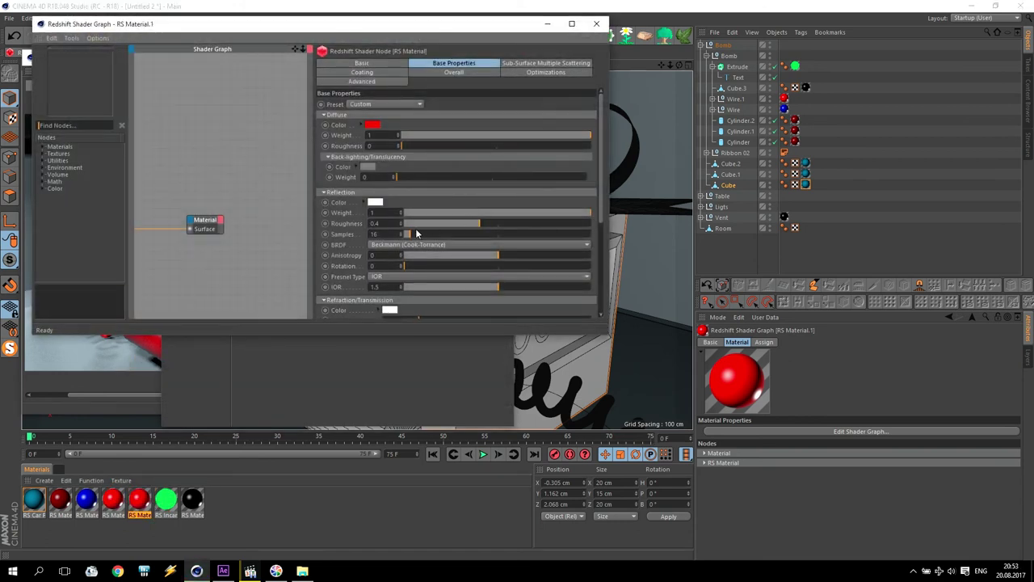
key("Return")
Change the copied material's diffuse color to bright cyan and close its editing windows.
left_click(373, 124)
left_click_drag(417, 126, 399, 122)
left_click(357, 162)
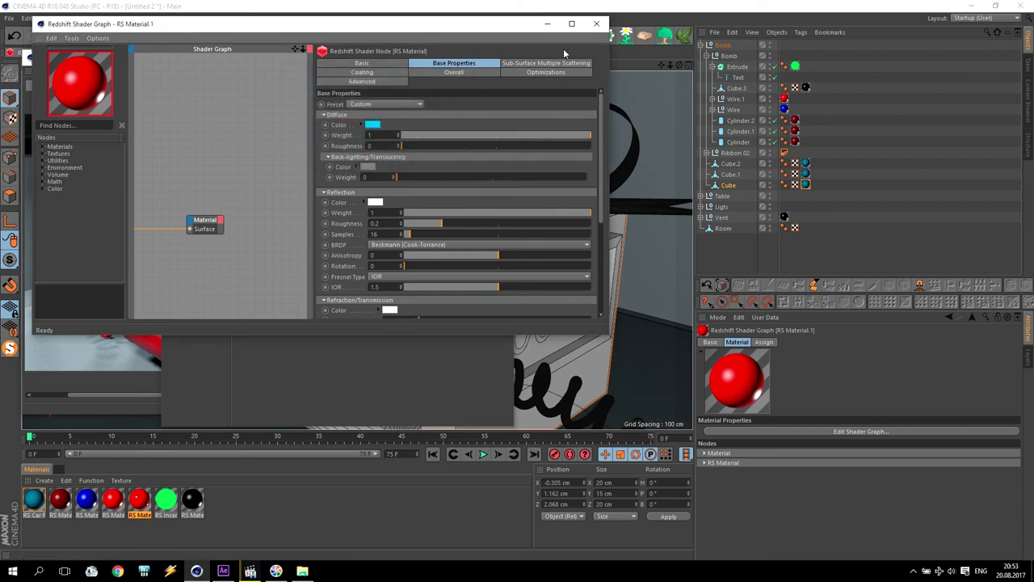
left_click(596, 23)
left_click(496, 73)
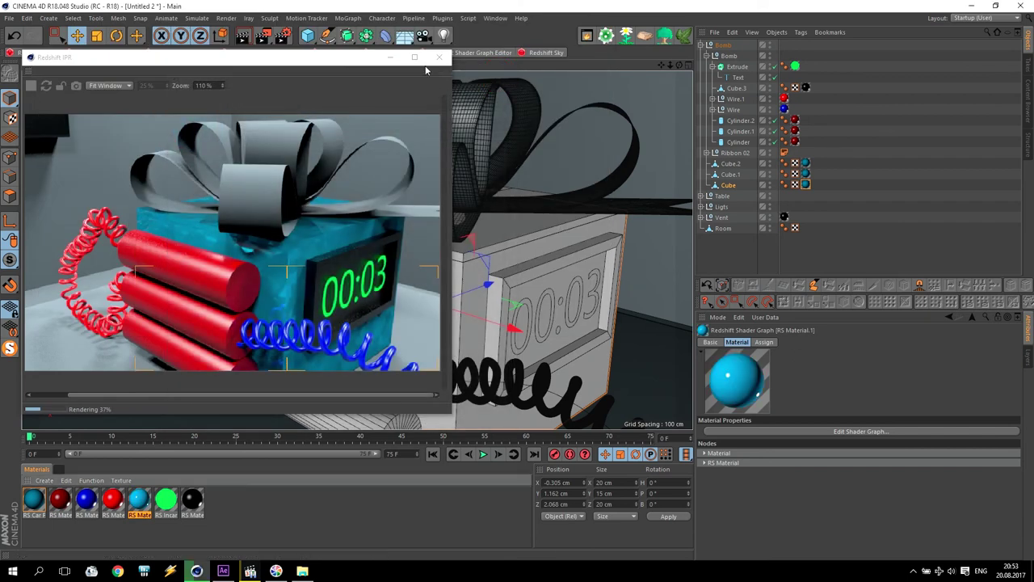
Expand the Ribbon 02 group and apply the new cyan material to it.
left_click(708, 154)
left_click(733, 153)
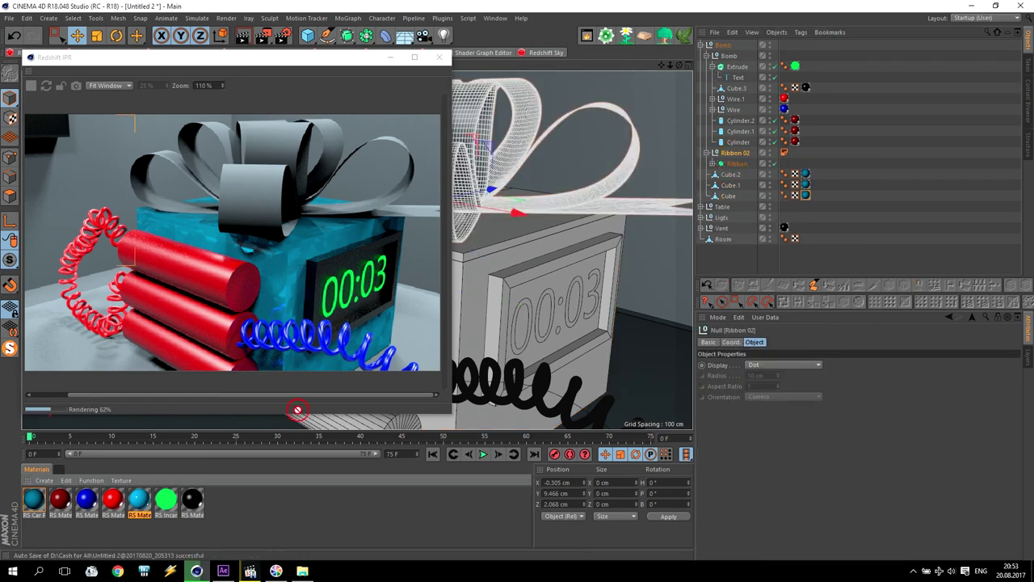
left_click_drag(732, 155, 734, 154)
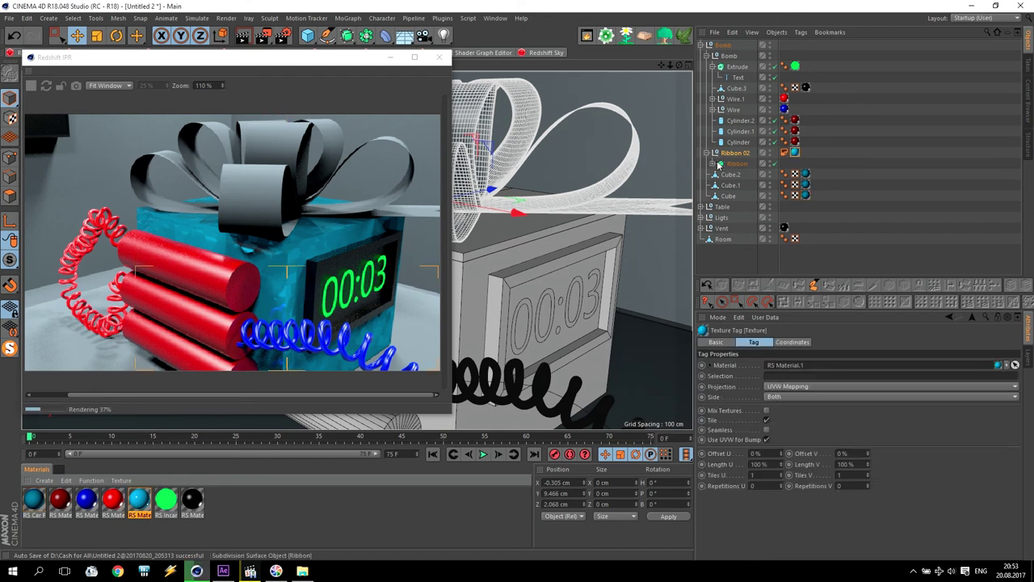
Move the cyan material tag from Ribbon 02 to its Loft object and delete the Loft's missing-material and polygon selection tags.
left_click(712, 164)
left_click(818, 173)
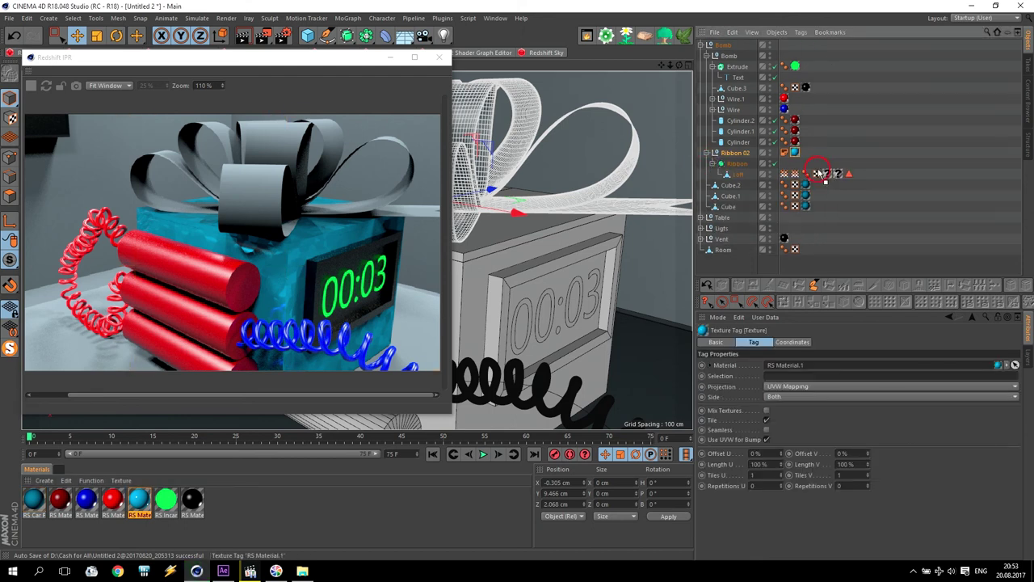
left_click_drag(829, 175, 827, 175)
left_click(827, 174)
key("Delete")
left_click(840, 174)
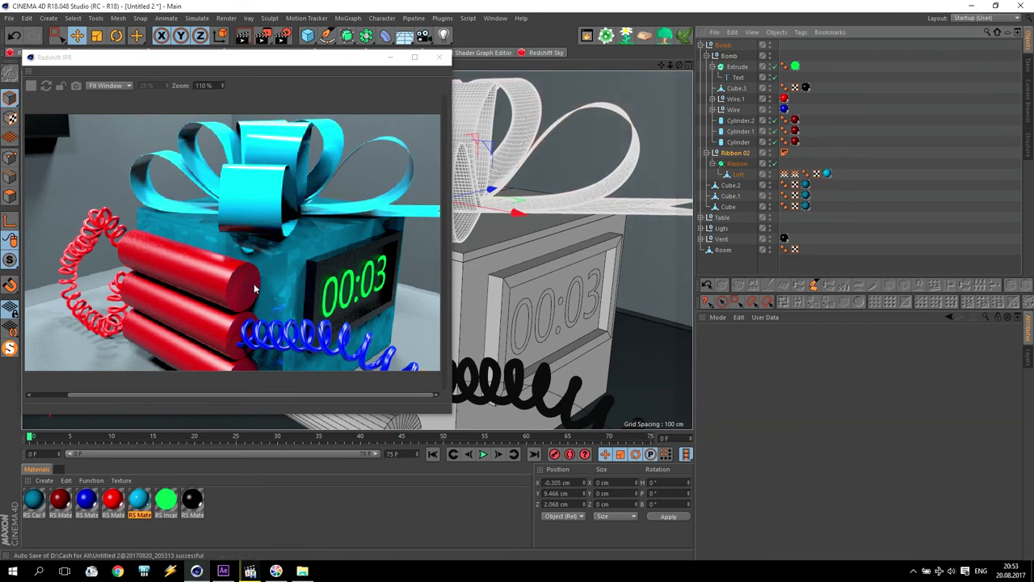
Close the test render, create a new Redshift material and open its shader graph in a wider window.
scroll(253, 289, "down", 2)
left_click(438, 57)
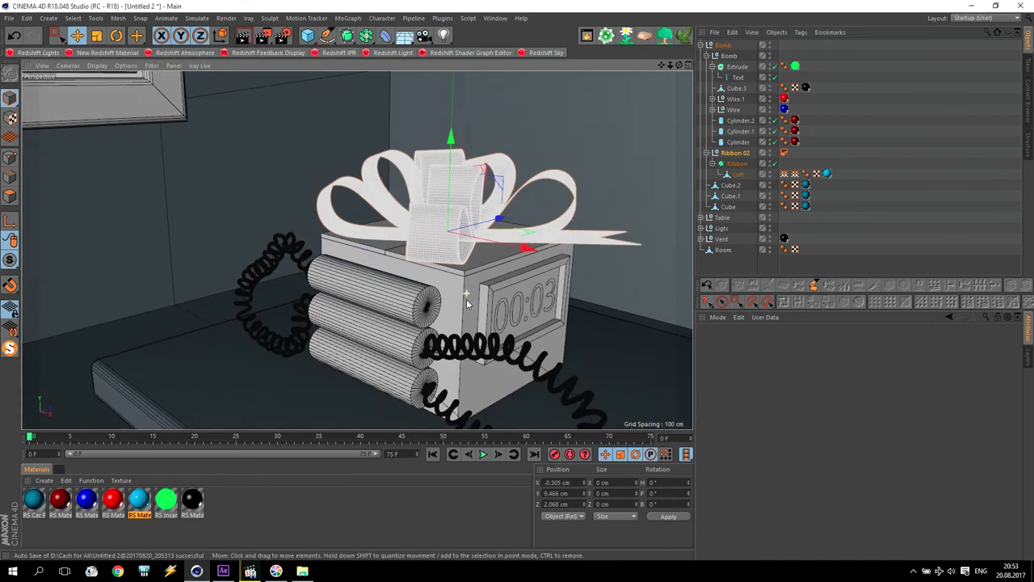
scroll(467, 304, "down", 3)
left_click_drag(679, 65, 642, 27)
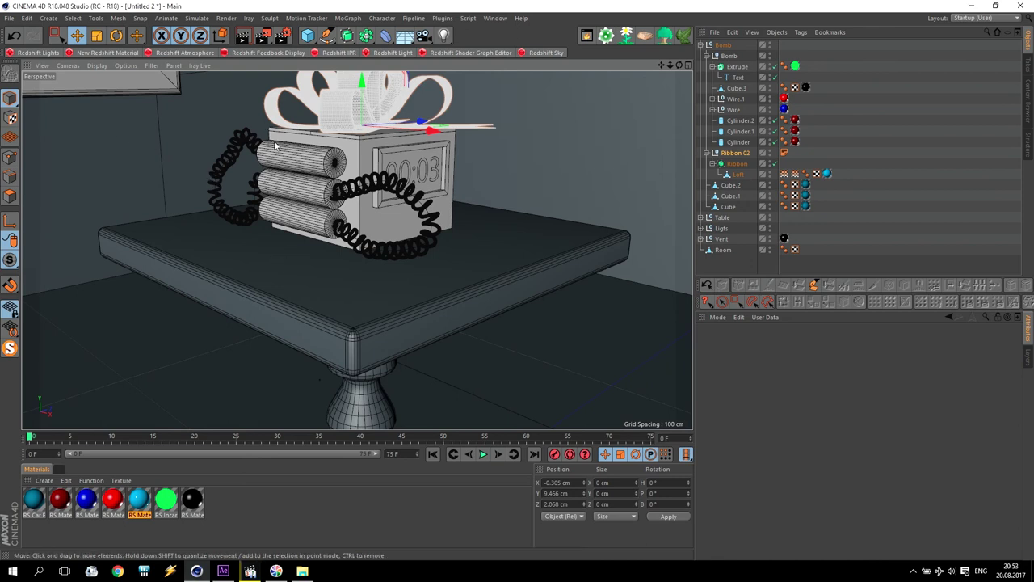
left_click(97, 54)
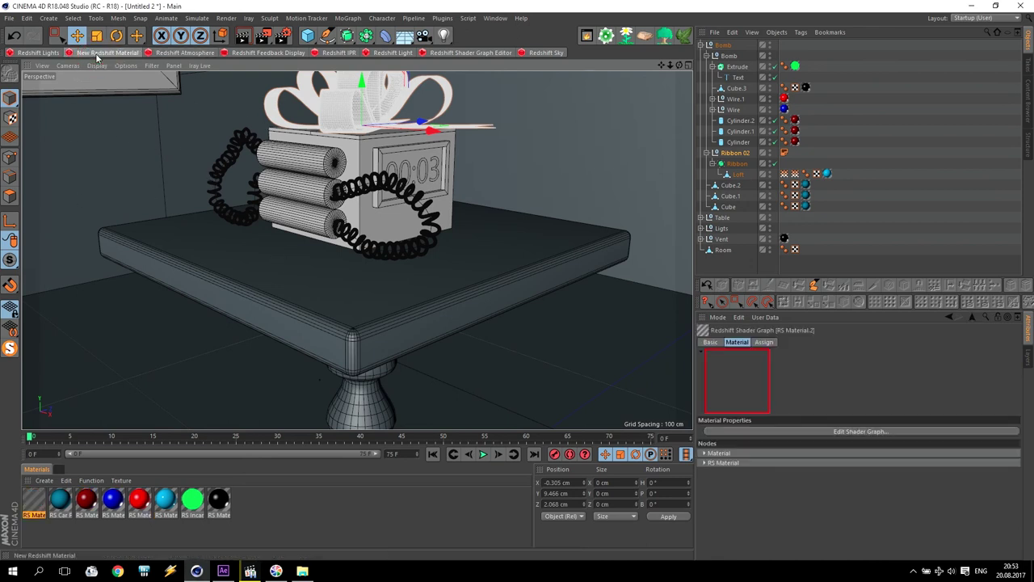
double_click(34, 500)
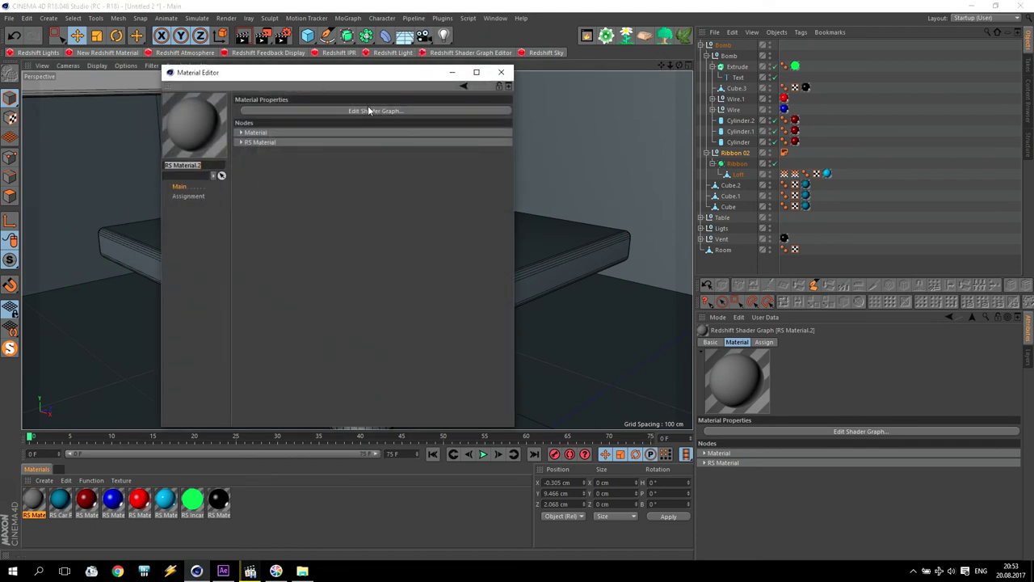
left_click(369, 111)
left_click(215, 220)
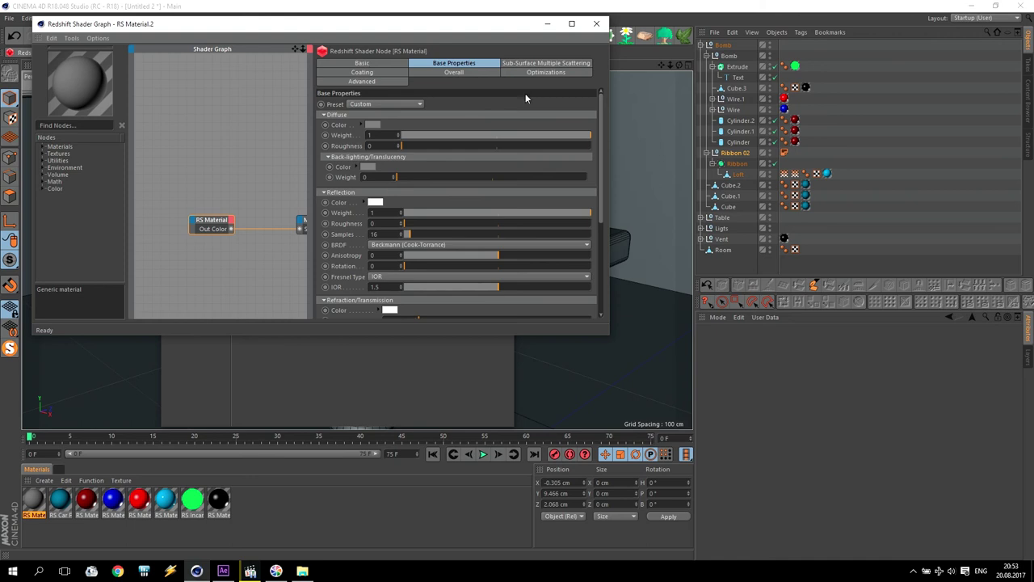
left_click_drag(610, 102, 926, 117)
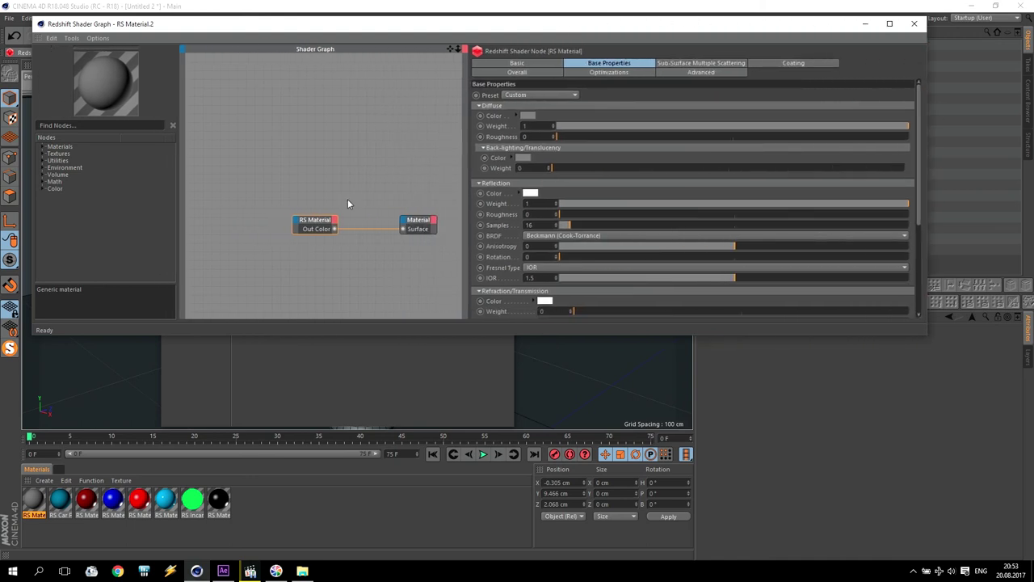
Add a Texture node to the shader graph and load the image wood_1_62.jpg from the Desktop into it.
left_click(43, 153)
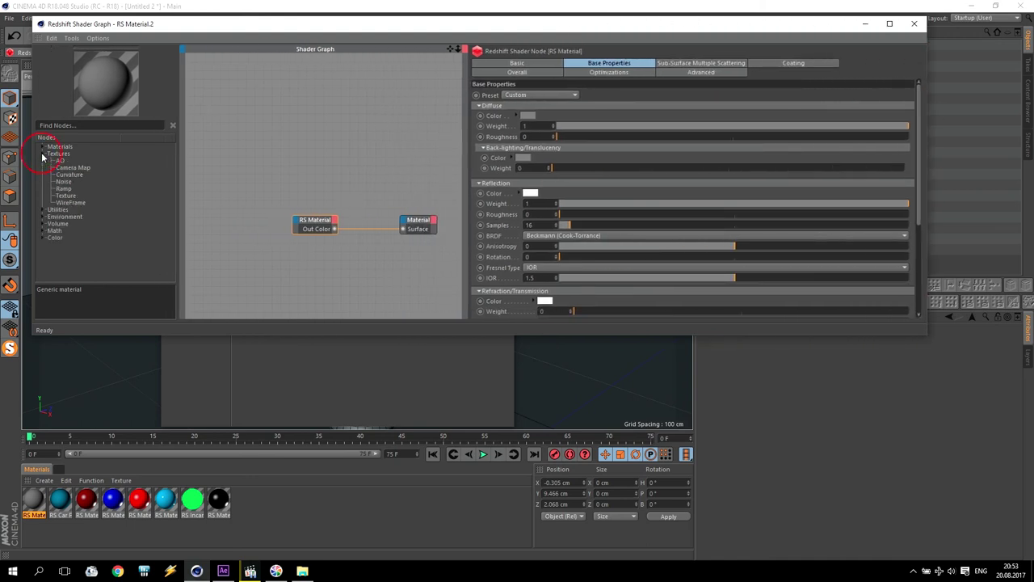
left_click(90, 198)
left_click_drag(124, 177, 244, 141)
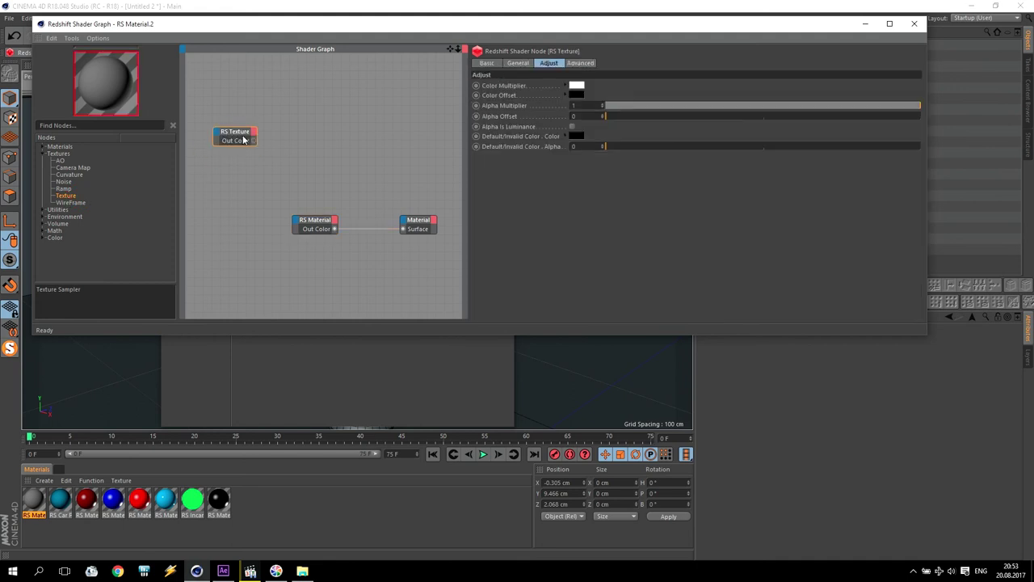
left_click(518, 63)
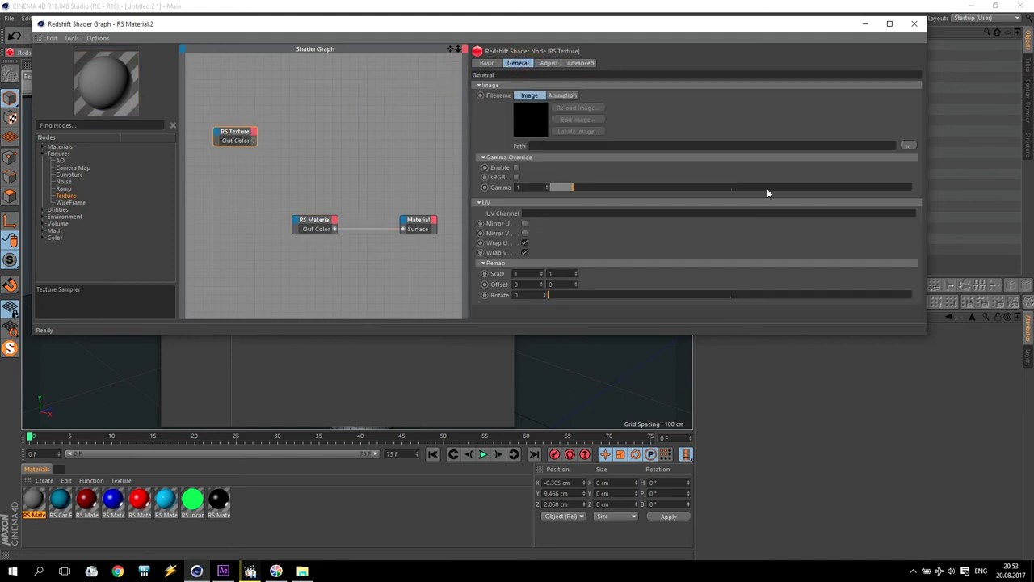
left_click(908, 145)
left_click(87, 117)
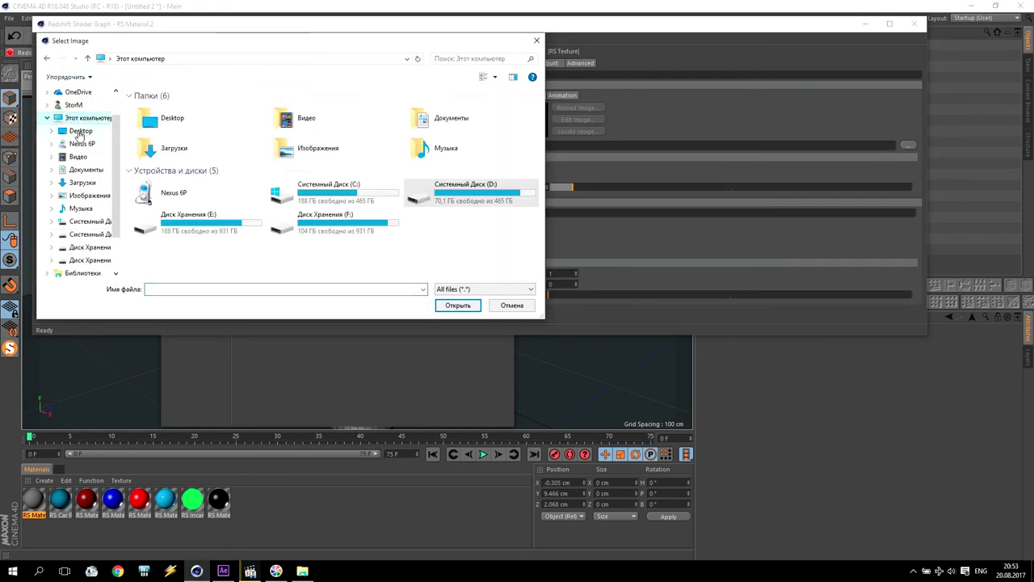
left_click(80, 130)
left_click(382, 201)
left_click(455, 305)
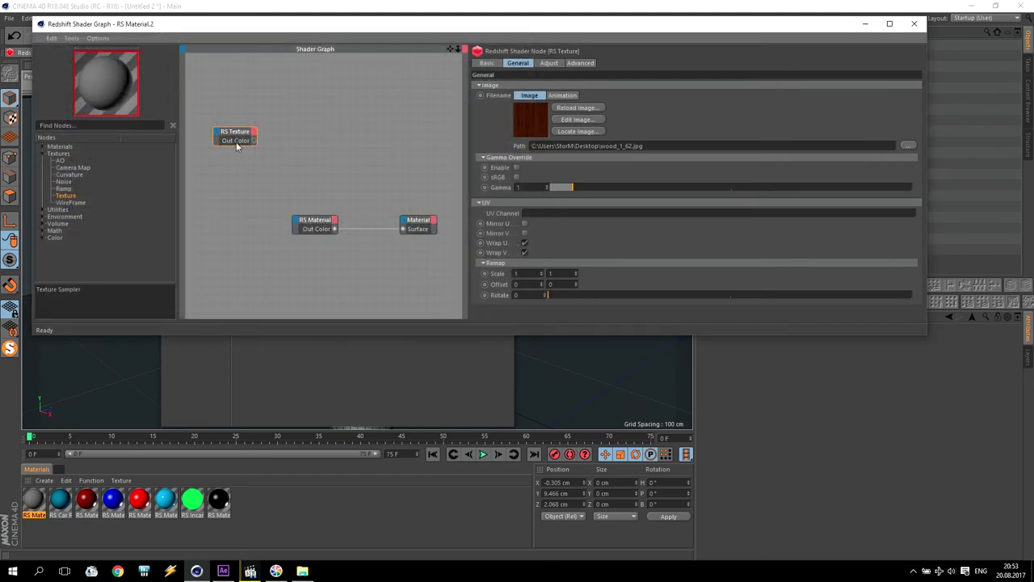
Connect the Texture node's color output to the RS Material's Diffuse Color input.
mouse_move(234, 132)
left_mouse_down()
mouse_move(217, 152)
mouse_move(294, 220)
left_mouse_up()
mouse_move(314, 227)
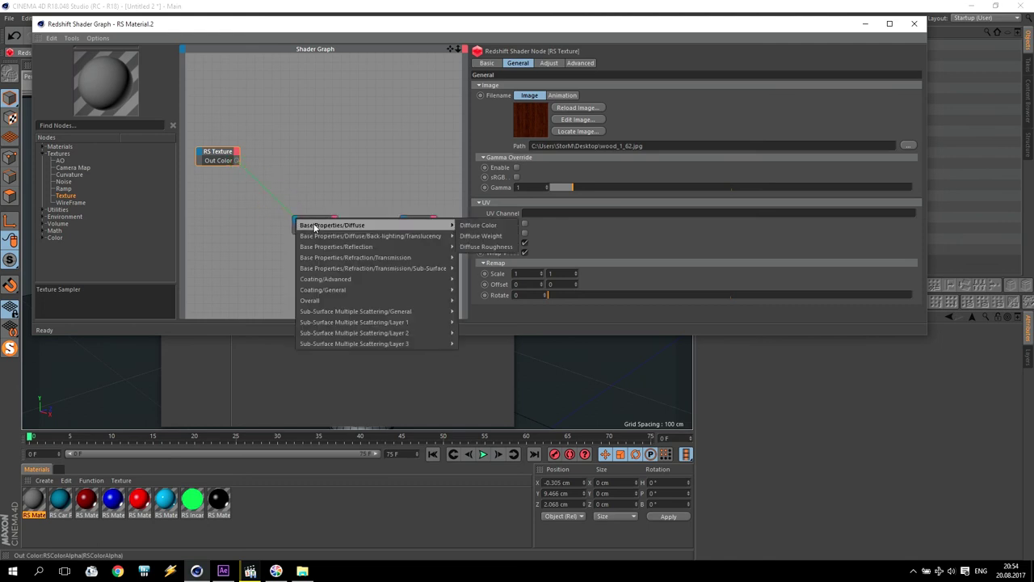
left_click(479, 225)
left_click_drag(203, 27, 293, 250)
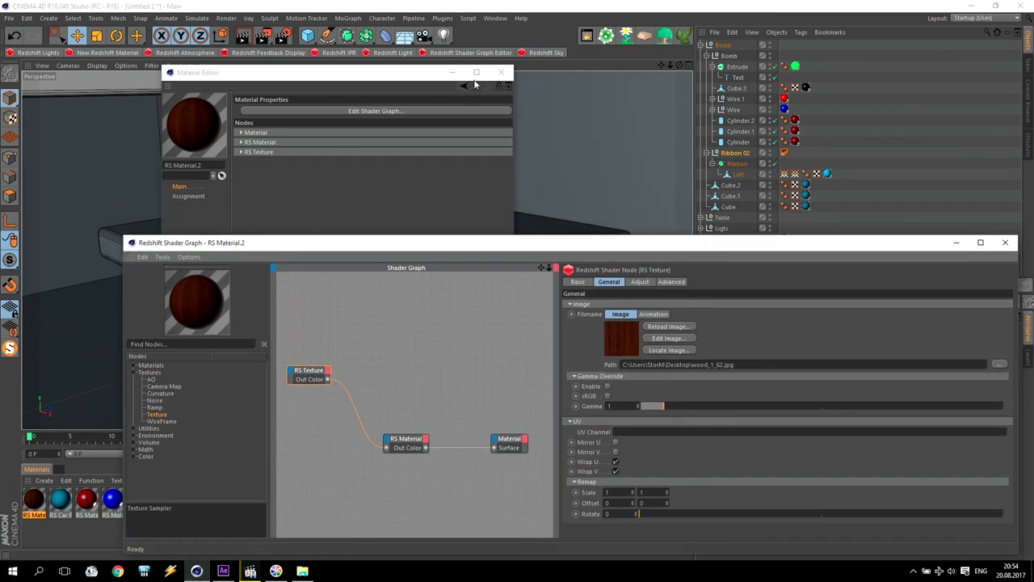
Close the Material Editor and start a live Redshift IPR render of the table view.
left_click(500, 72)
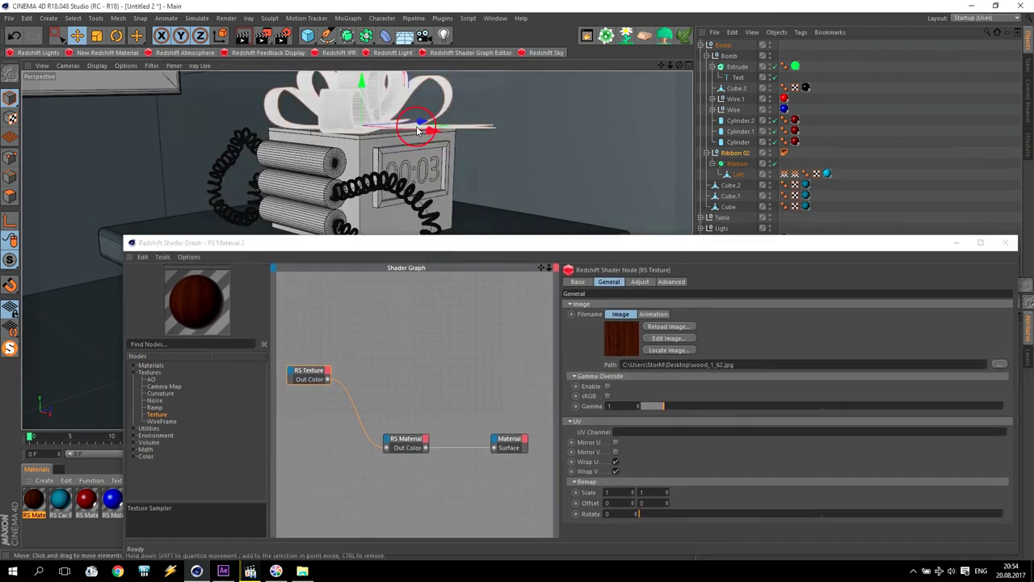
left_click(339, 53)
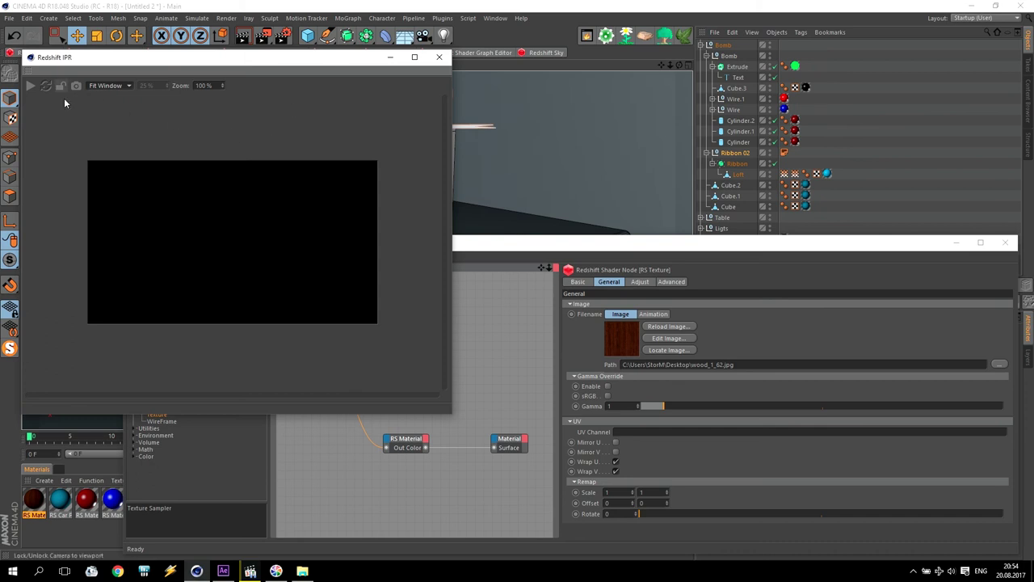
left_click(30, 85)
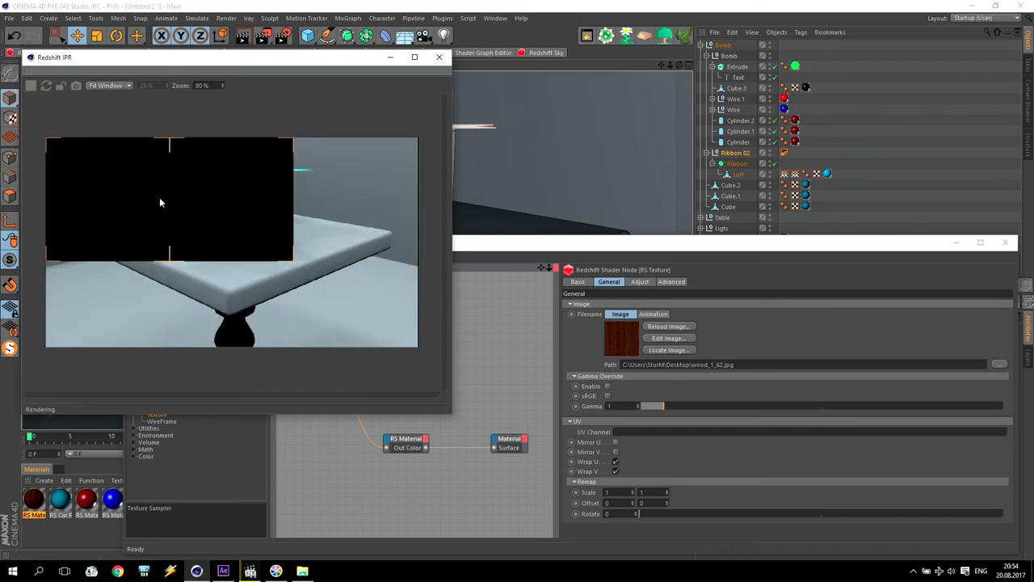
left_click_drag(221, 58, 202, 14)
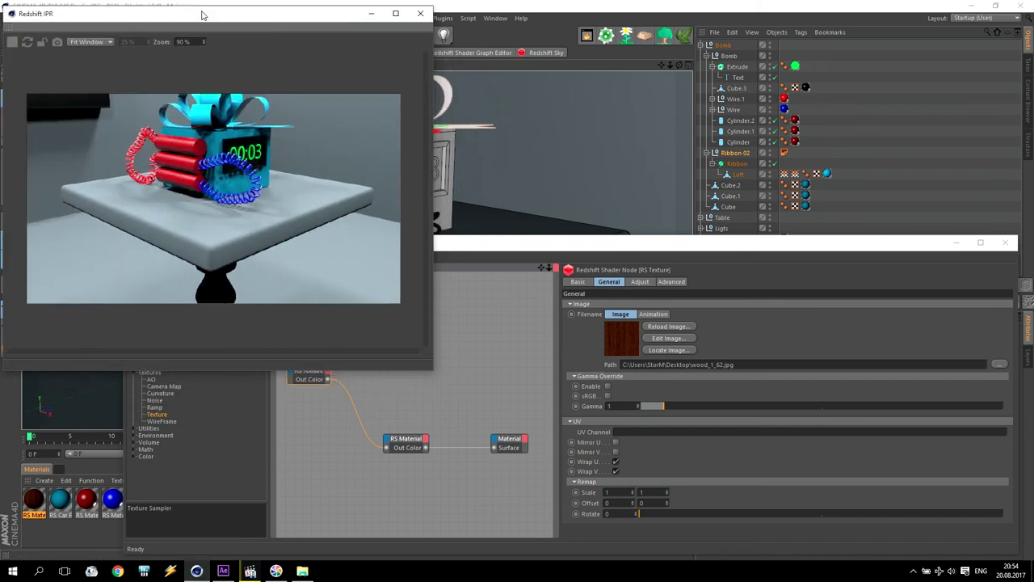
Apply the wood material to the Table group and set its texture projection to Cubic.
left_click(39, 503)
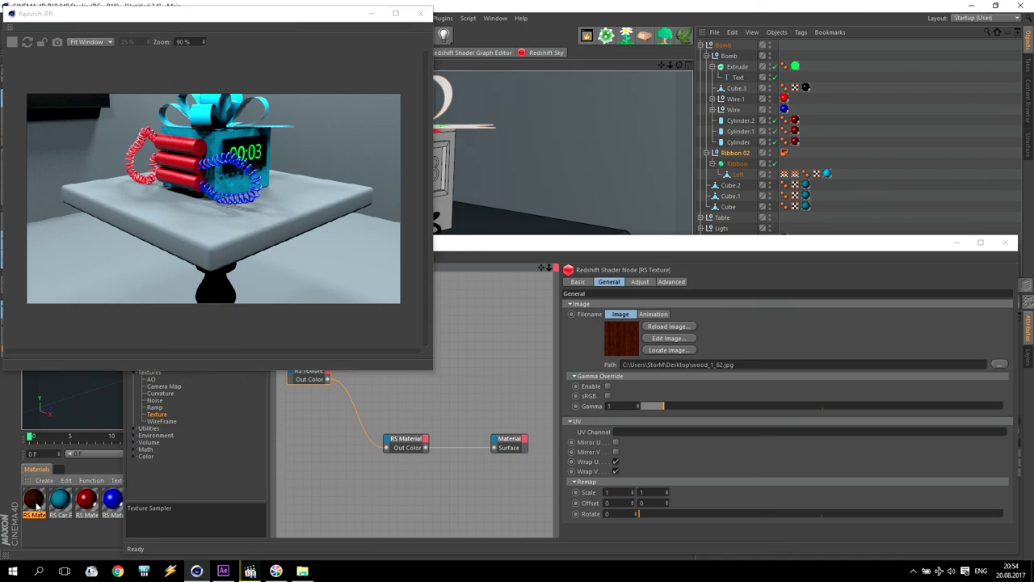
left_click_drag(37, 501, 723, 218)
left_click(958, 244)
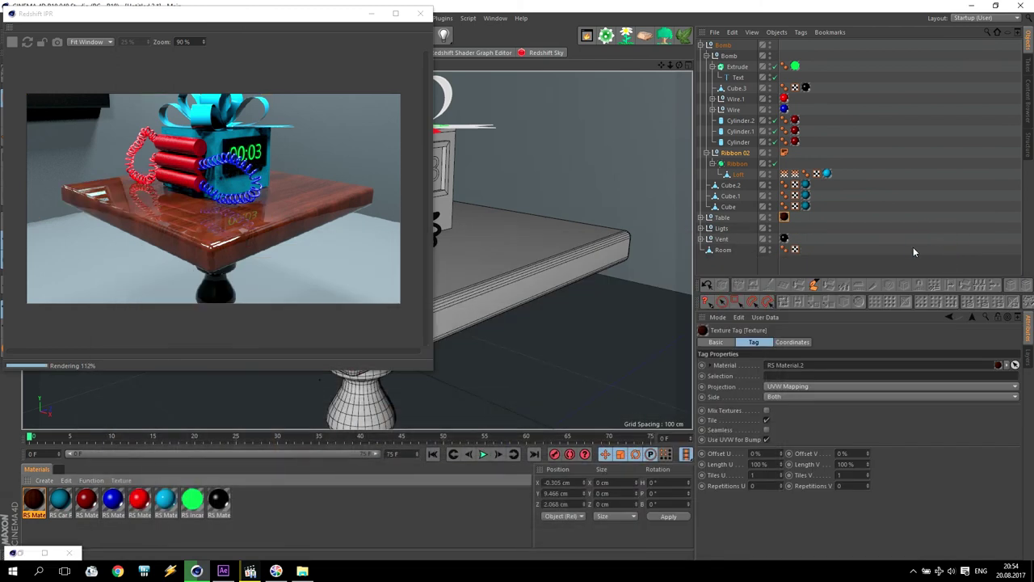
left_click(800, 387)
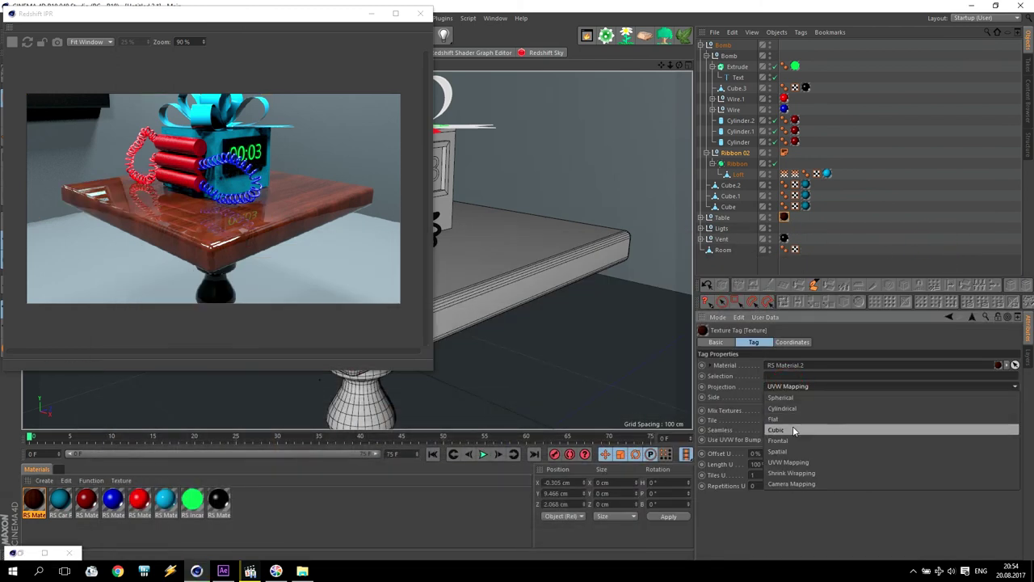
left_click(792, 429)
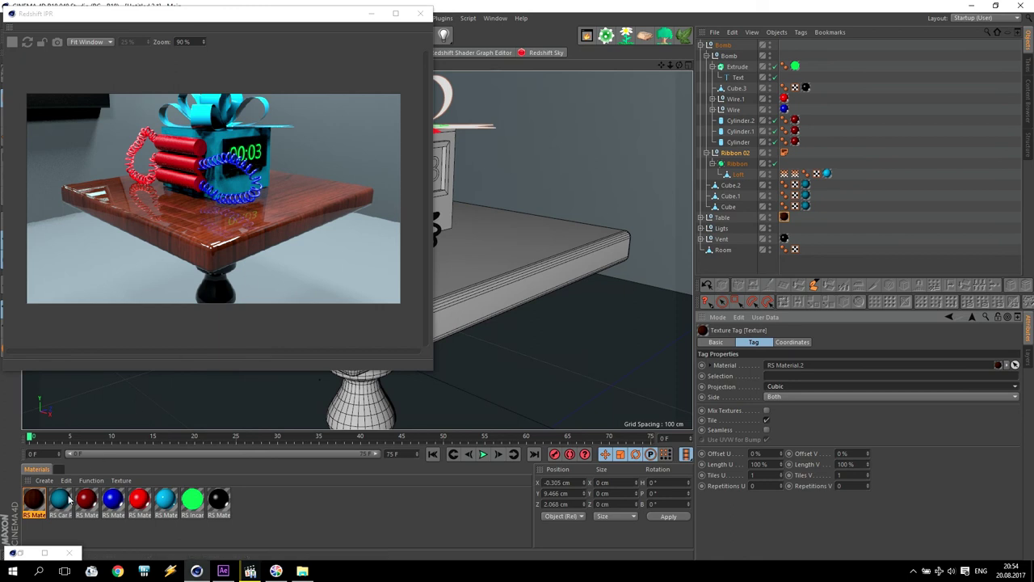
Add Color Correct and Bump Map nodes to the wood shader graph and set the Color Correct's saturation scale to 0.
left_click(19, 553)
left_click_drag(306, 243, 317, 248)
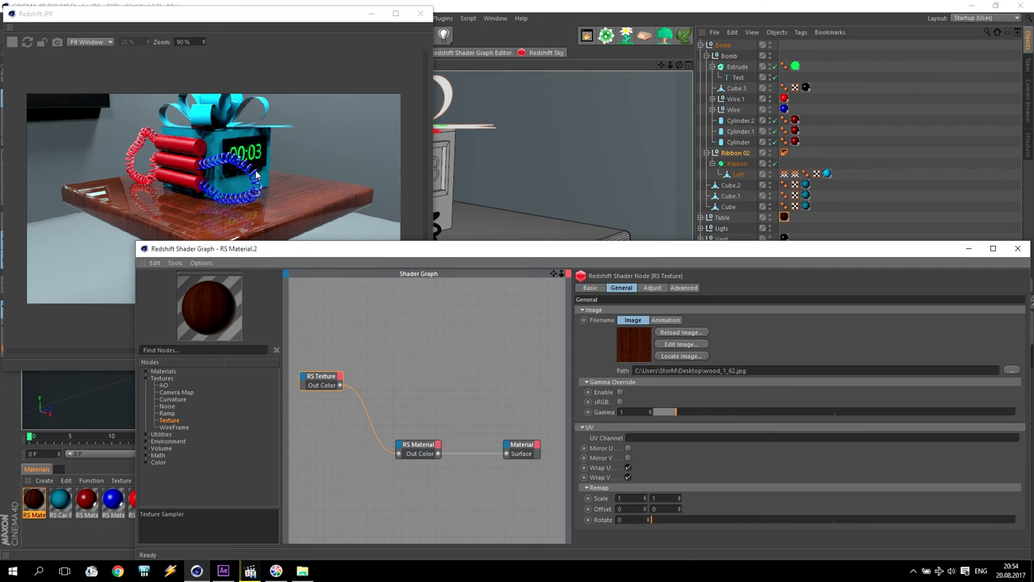
left_click(146, 463)
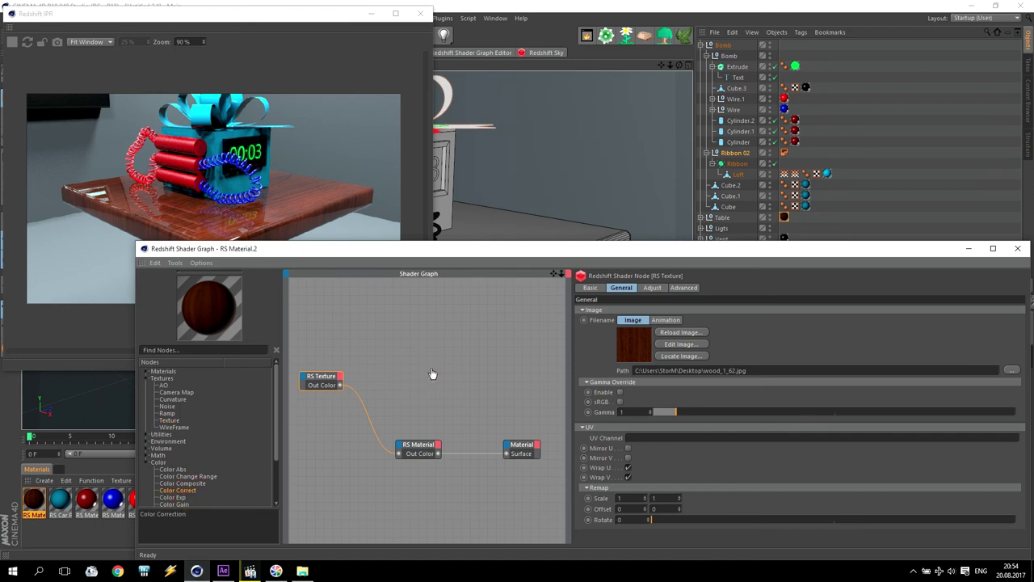
left_click_drag(412, 367, 404, 347)
left_click(146, 434)
left_click_drag(173, 448, 503, 353)
left_click(422, 348)
left_click_drag(711, 363, 669, 364)
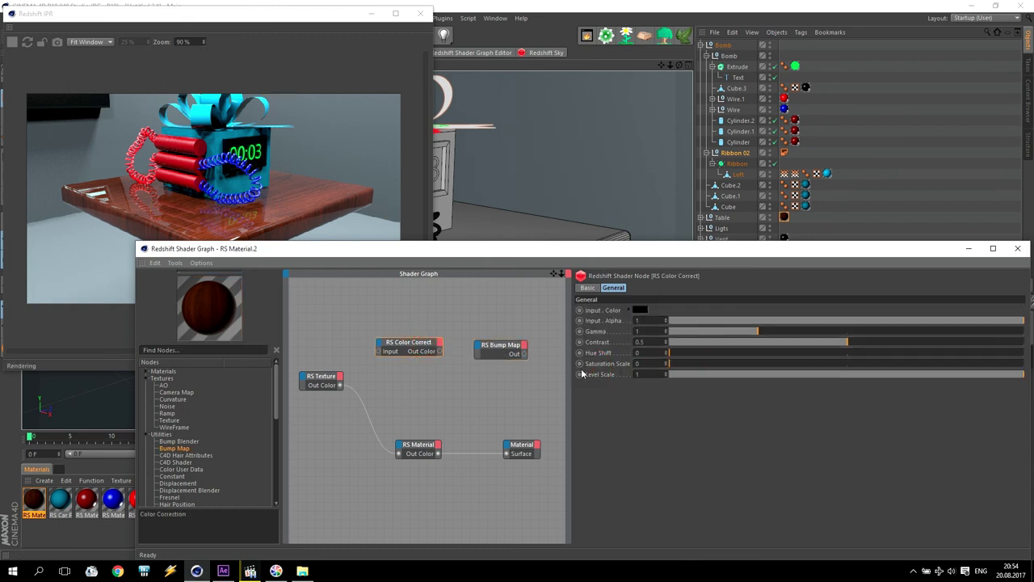
Link the wood texture through Color Correct and Bump Map into the RS Material's Bump Input.
left_click_drag(339, 385, 404, 450)
left_click(523, 358)
mouse_move(494, 513)
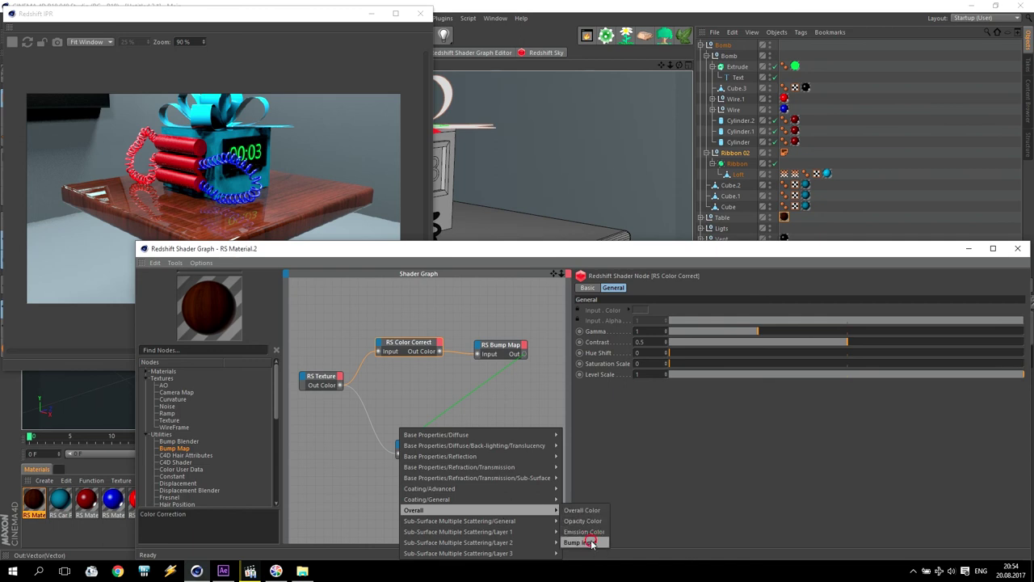
left_click(593, 544)
left_click(426, 502)
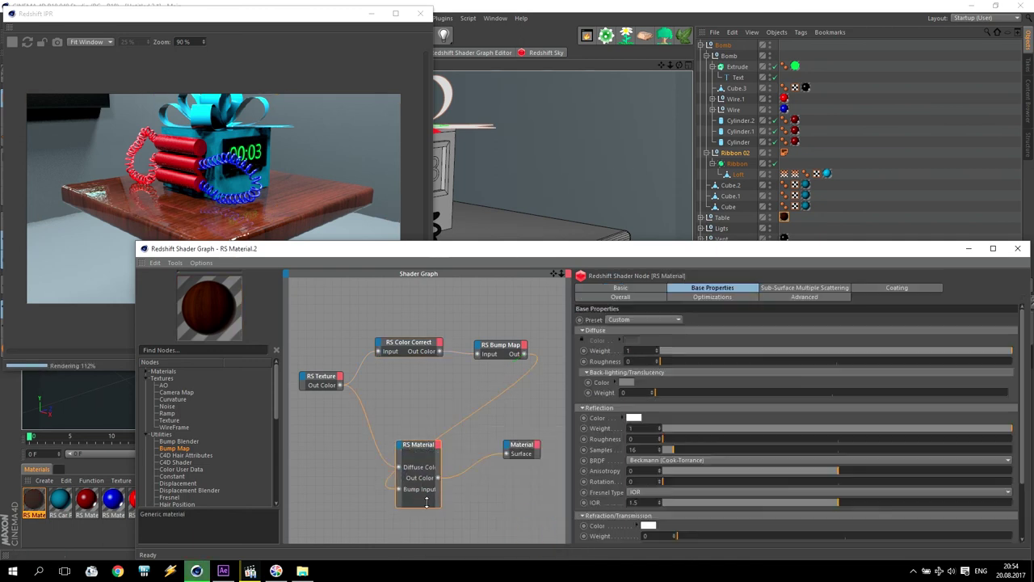
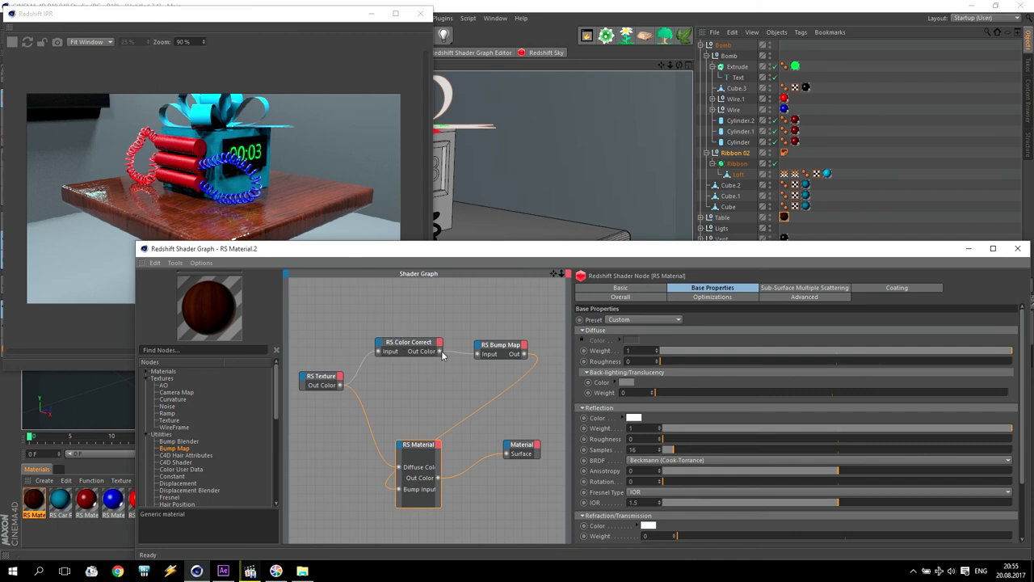
Connect the Color Correct output to the RS Material's Refl Weight input.
left_click(399, 450)
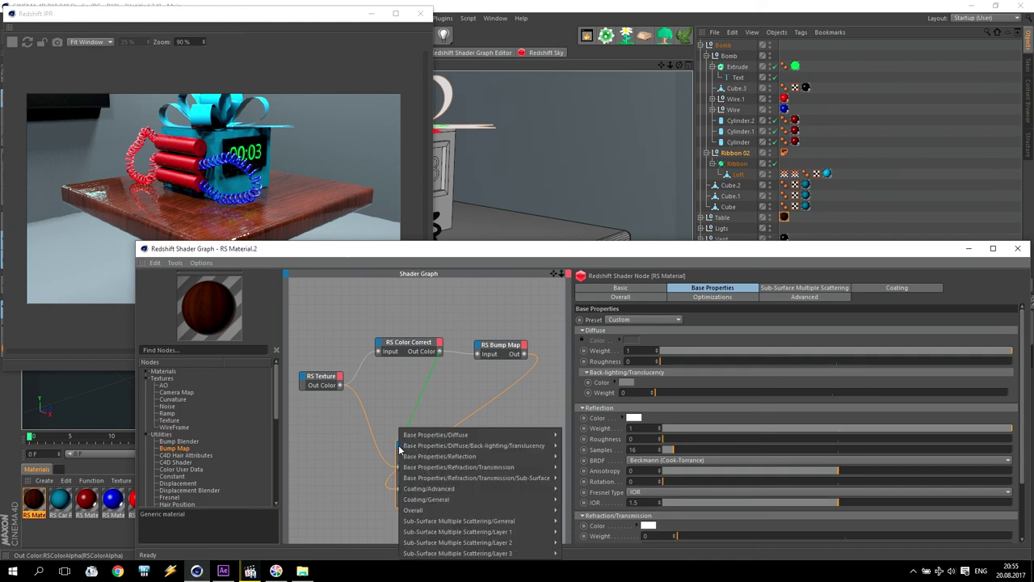
mouse_move(409, 459)
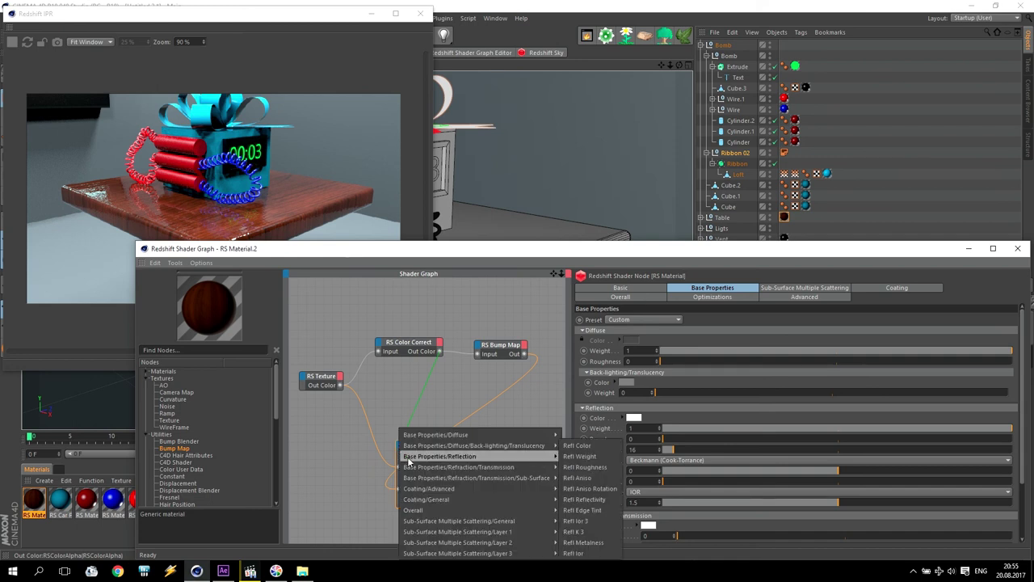
left_click(578, 457)
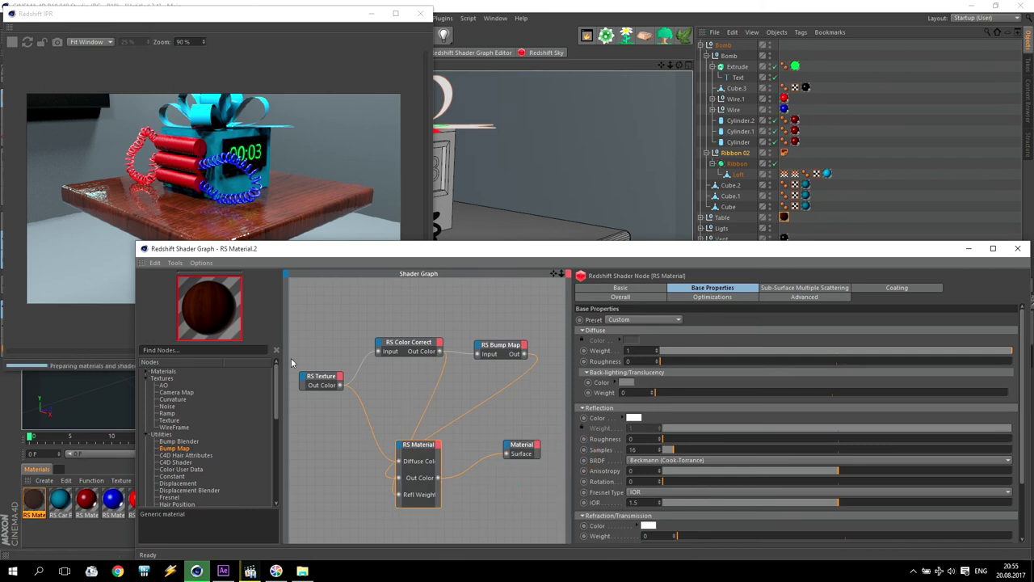
left_click_drag(232, 253, 216, 301)
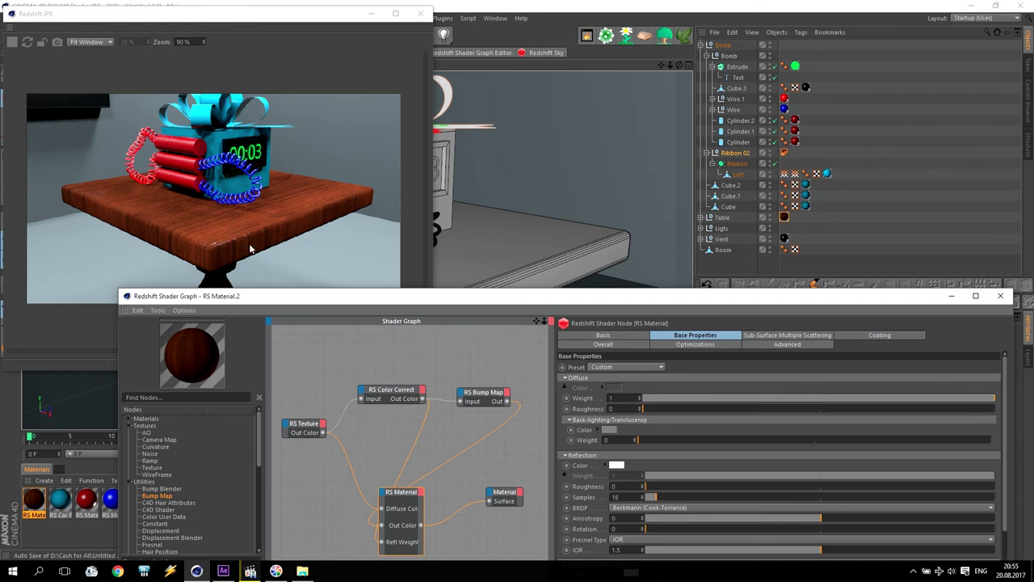
Set the wood RS Material's reflection roughness to 0.5.
left_click(396, 489)
type(".1")
key("Return")
type(".5")
key("Return")
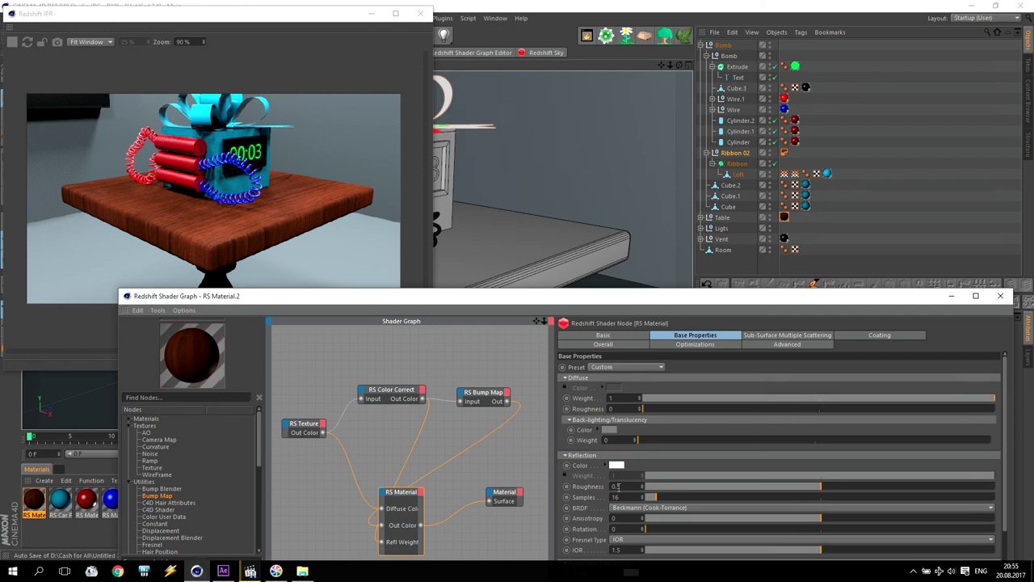
Set the Bump Map node's height scale to 0.2 and check the wood grain in the live render.
left_click(391, 391)
left_click(489, 395)
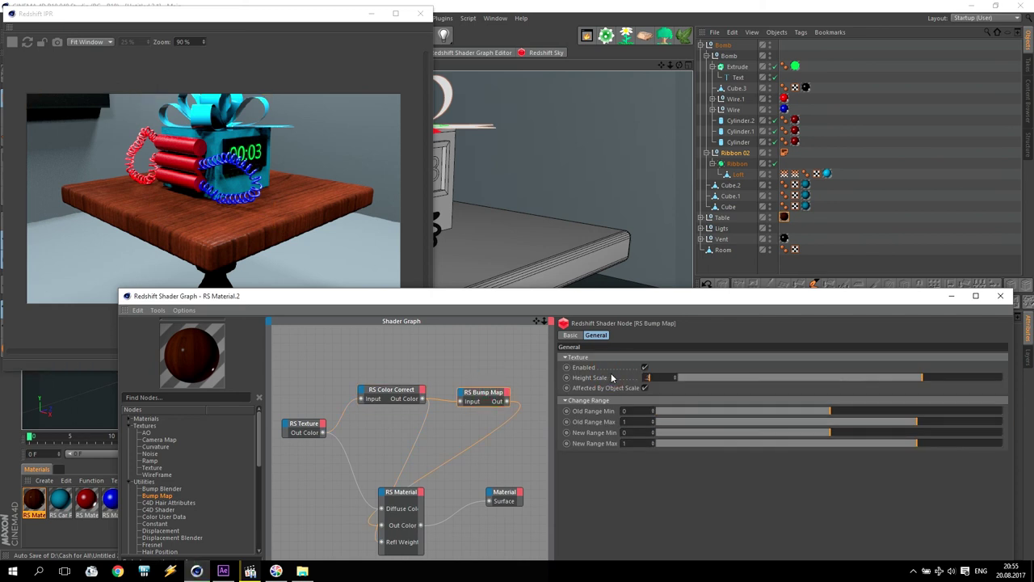
type("0.2")
key("Return")
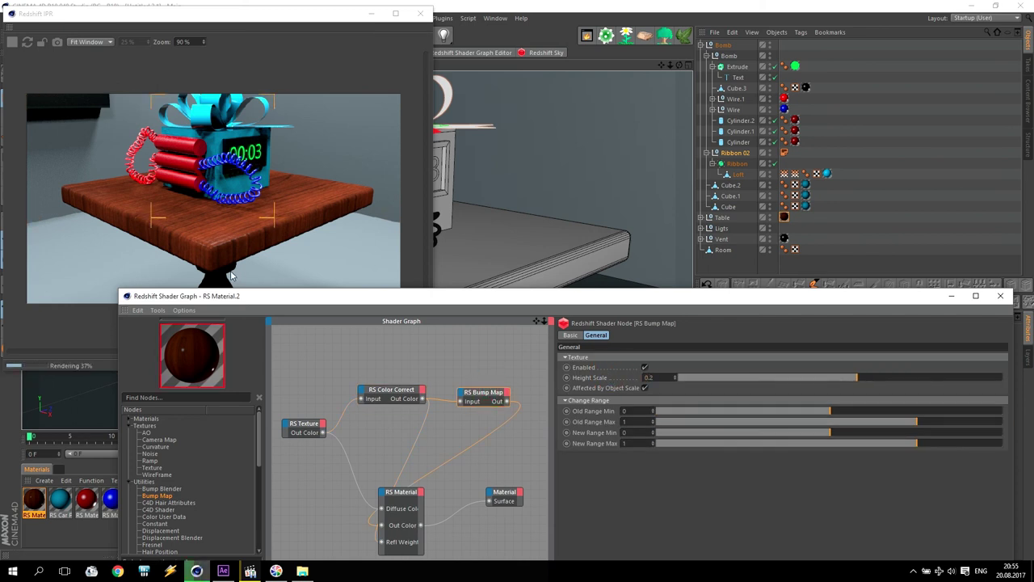
left_click(230, 276)
scroll(233, 258, "up", 4)
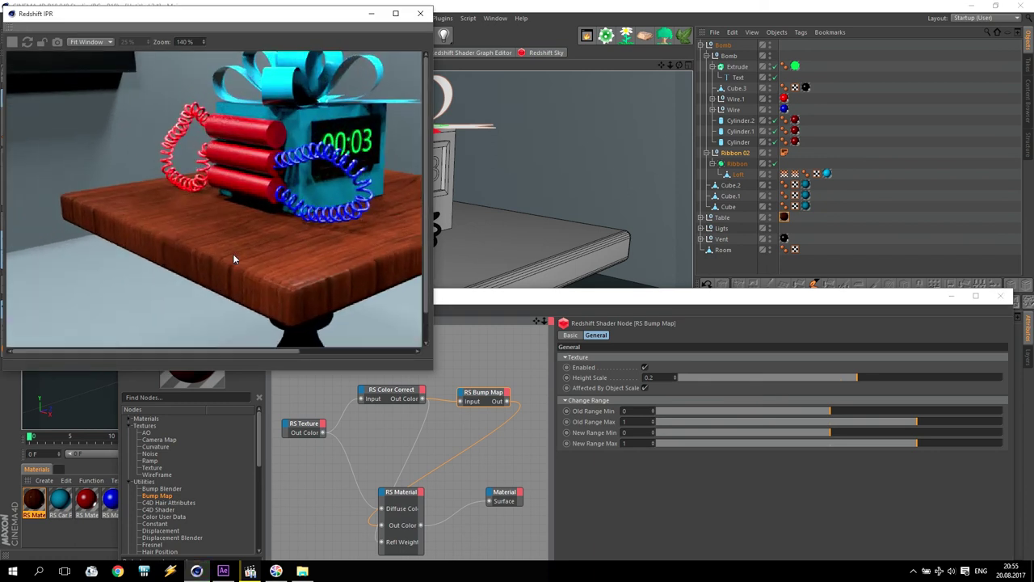
Check the whole table in the live render, then close the shader graph and render windows.
scroll(296, 270, "down", 4)
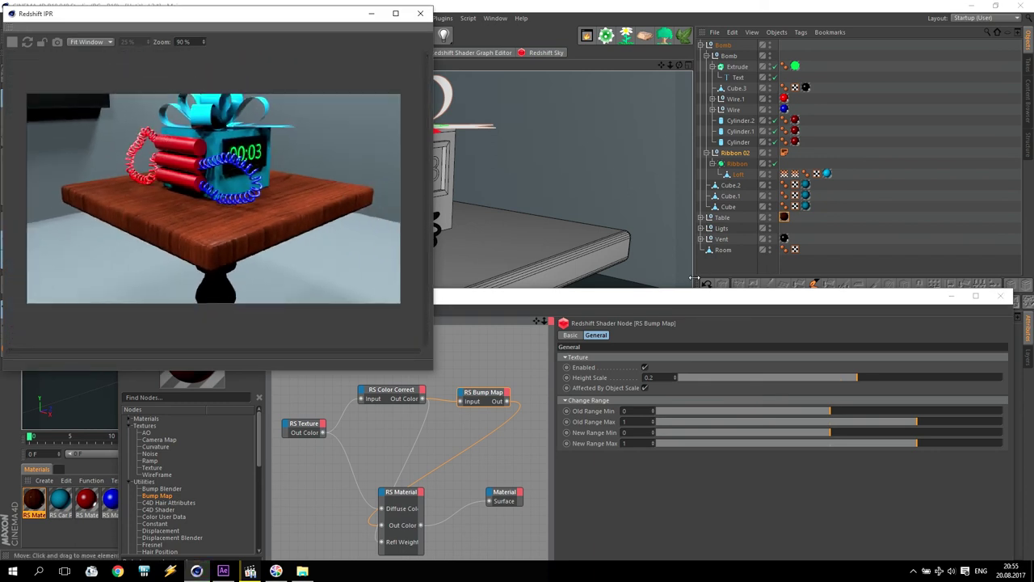
left_click(1000, 295)
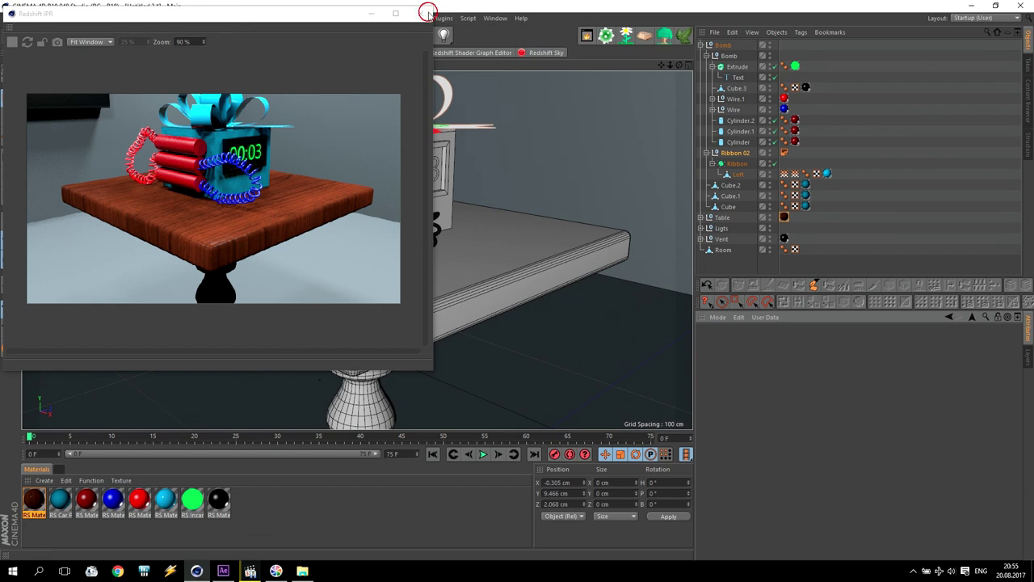
left_click(420, 14)
Frame the whole room from its open side, with the ceiling lights, vent, table and floor all in view.
scroll(302, 365, "down", 8)
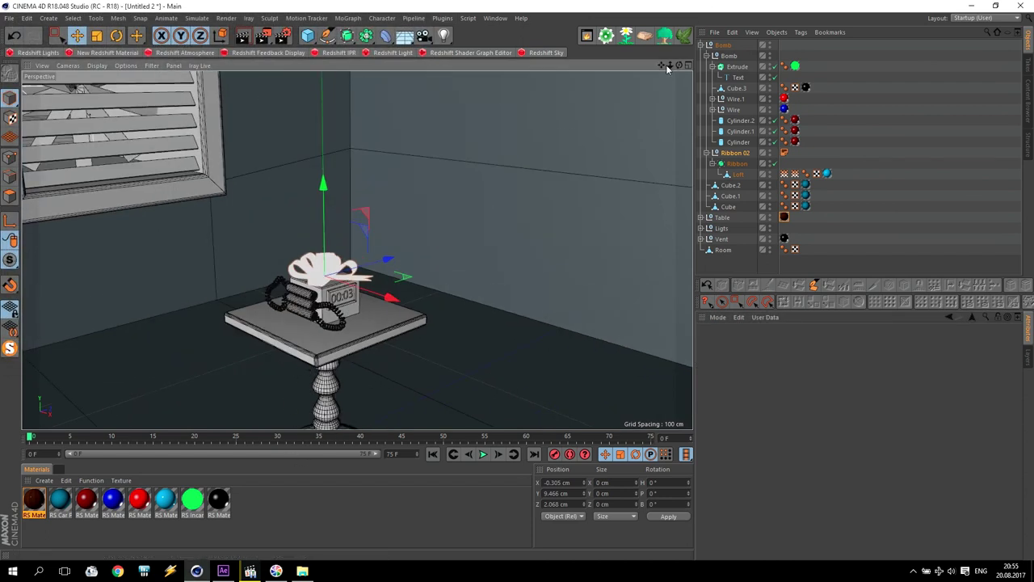
left_click_drag(661, 66, 357, 251)
scroll(428, 191, "down", 3)
scroll(457, 172, "up", 1)
mouse_move(611, 184)
left_mouse_down("alt")
mouse_move(581, 202)
mouse_move(568, 186)
left_mouse_up("alt")
mouse_move(661, 66)
left_mouse_down()
mouse_move(697, 149)
mouse_move(709, 231)
left_mouse_up()
left_click_drag(517, 201, 467, 201, "alt")
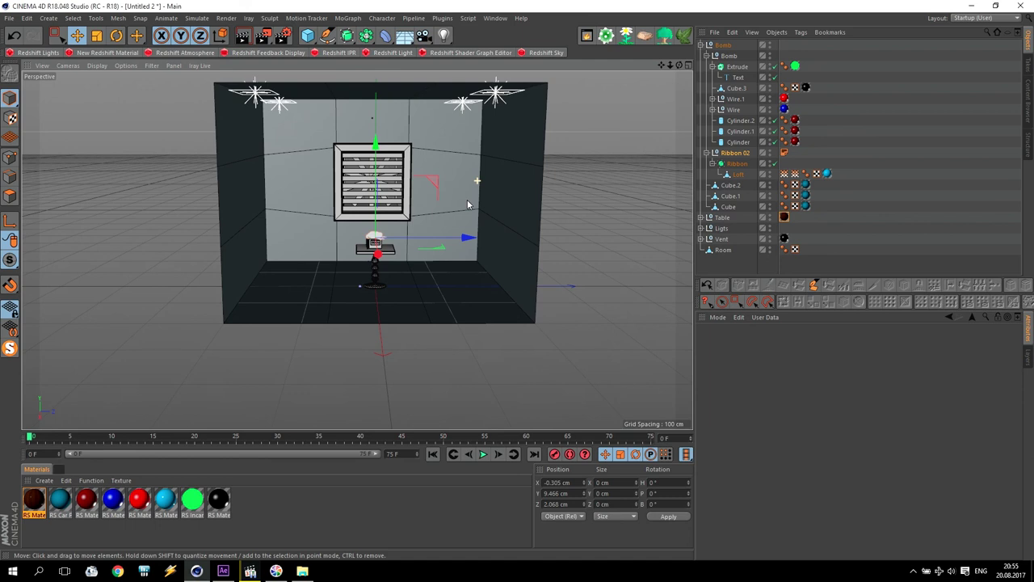
left_click_drag(662, 65, 640, 126)
left_click_drag(466, 204, 465, 194, "alt")
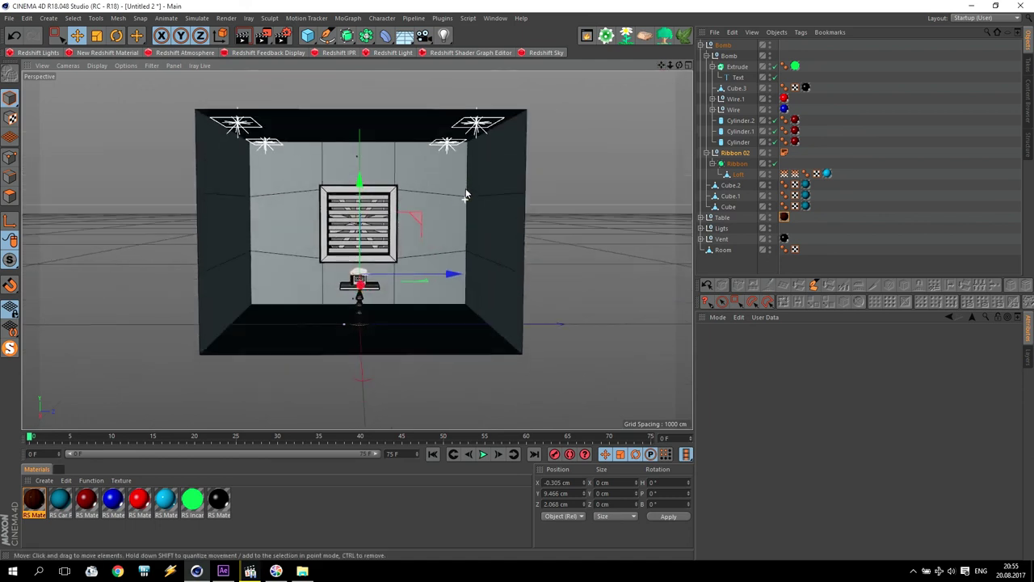
scroll(360, 215, "up", 2)
Duplicate the dark wood material and replace the copy's texture image with laminat_render911.ru_022.jpg.
left_click_drag(34, 502, 65, 503, "ctrl")
double_click(60, 499)
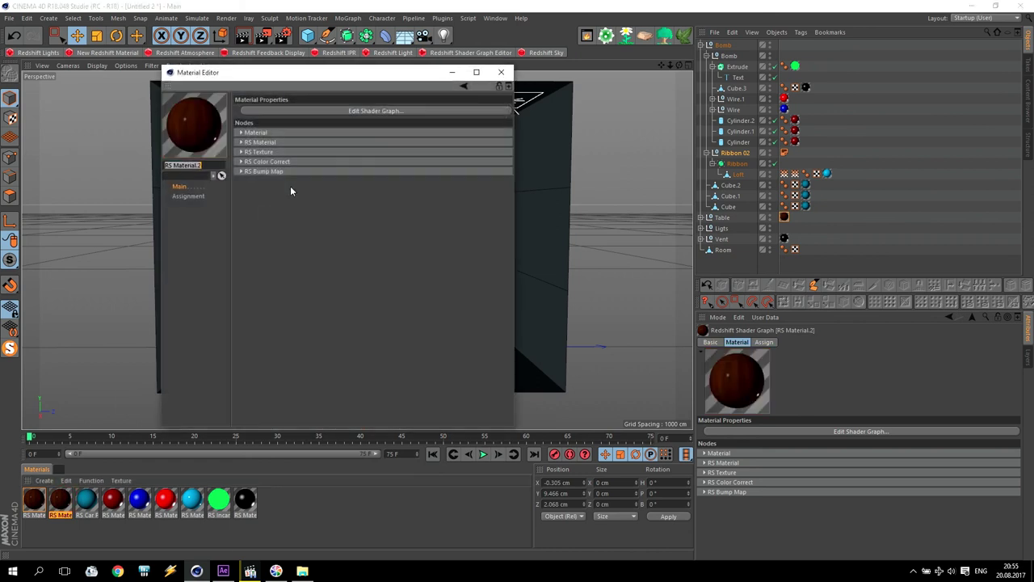
left_click(323, 107)
left_click(212, 159)
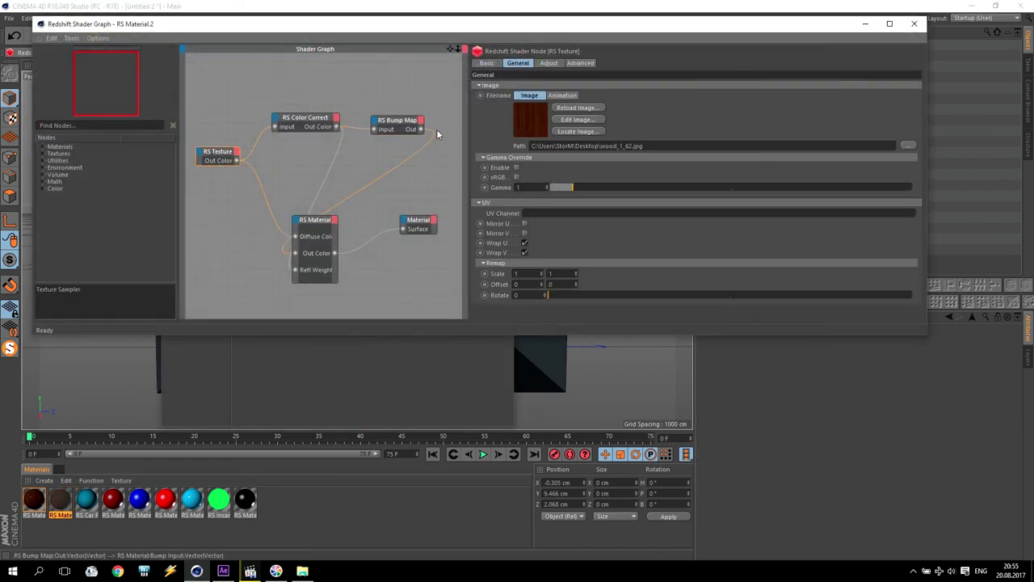
left_click(908, 145)
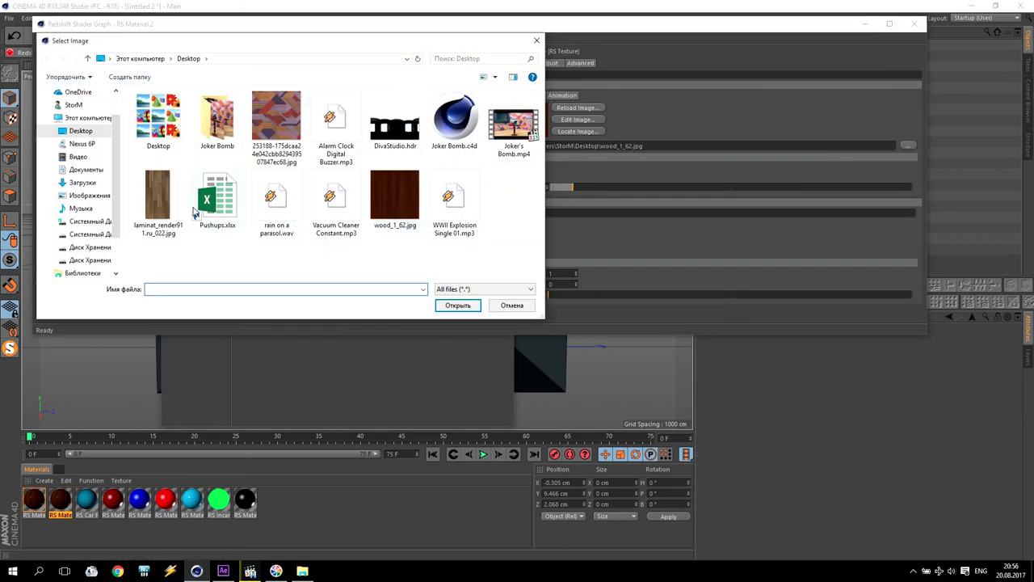
left_click(157, 208)
left_click(459, 306)
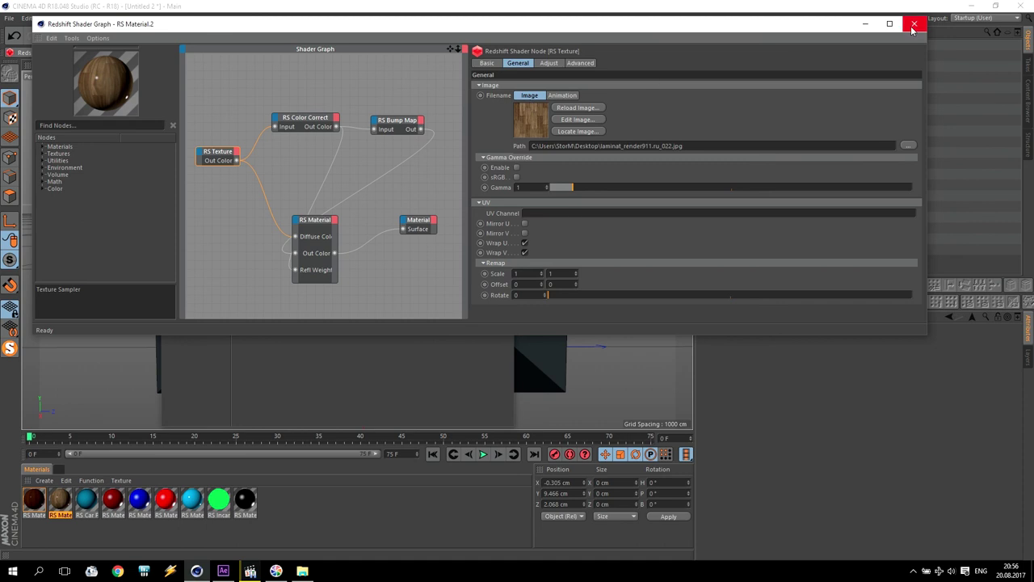
Set the laminate material's Bump Map height scale to 1 and close its editors.
left_click(459, 119)
type("1")
key("Return")
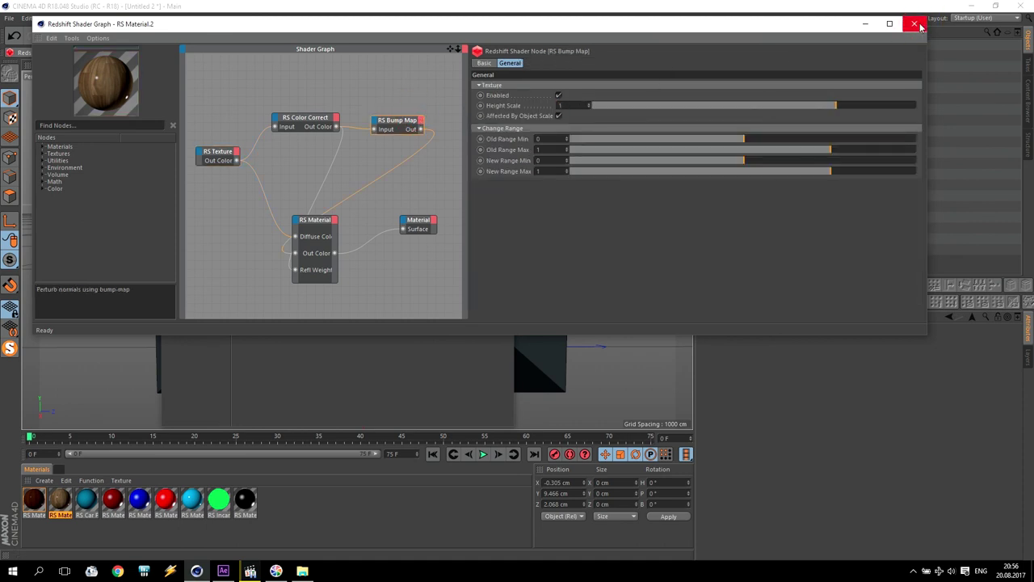
left_click(914, 25)
left_click(507, 72)
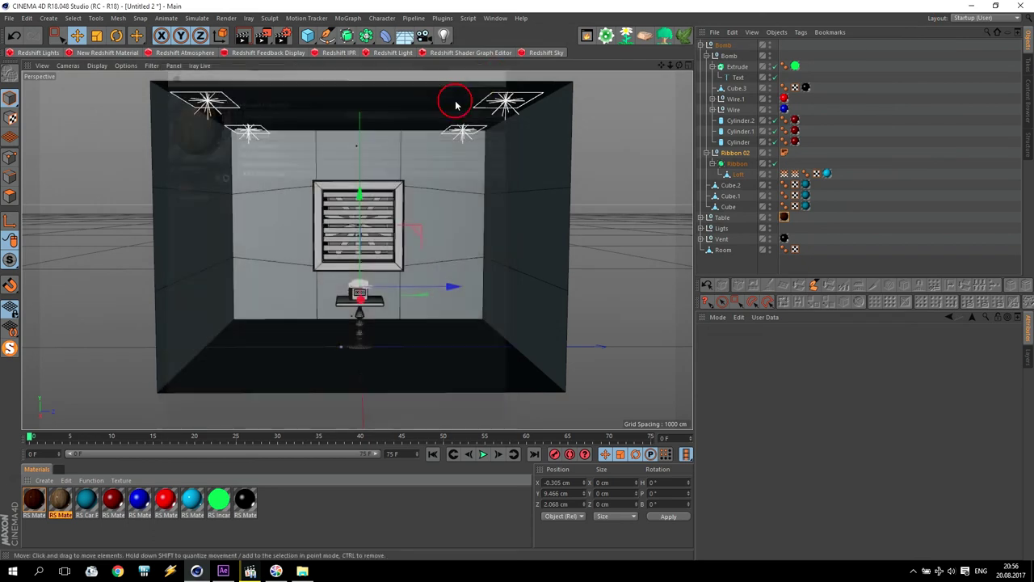
Duplicate the laminate material and load the 253188 patterned JPG from the Desktop as the copy's texture image.
double_click(66, 505)
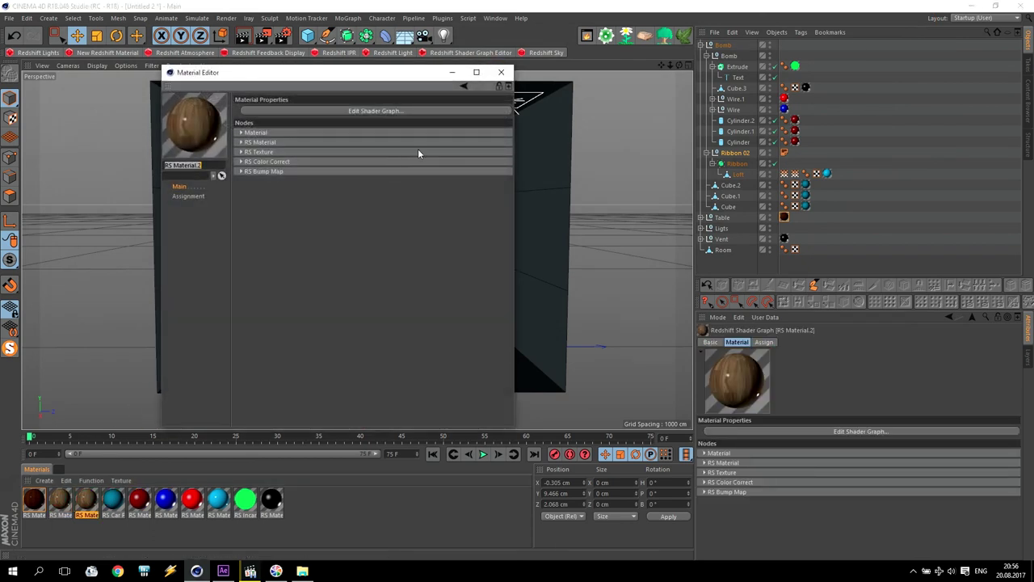
left_click(421, 111)
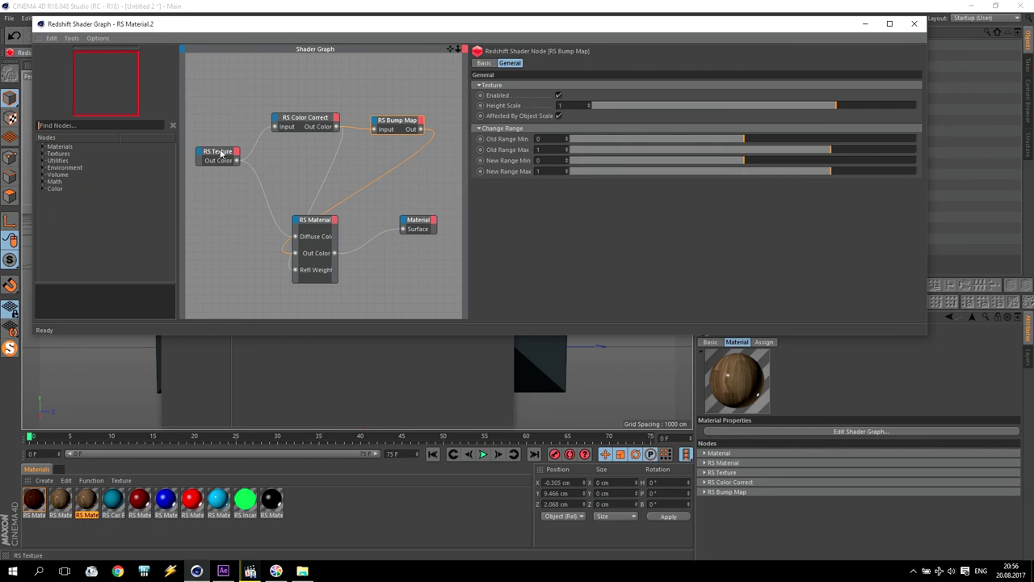
left_click(221, 153)
left_click(908, 145)
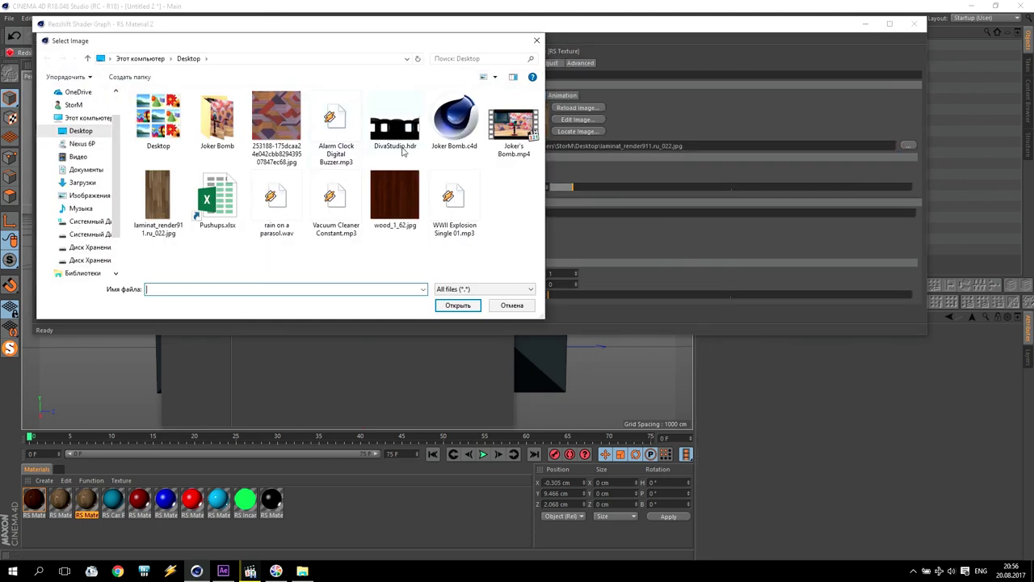
left_click(277, 121)
left_click(449, 304)
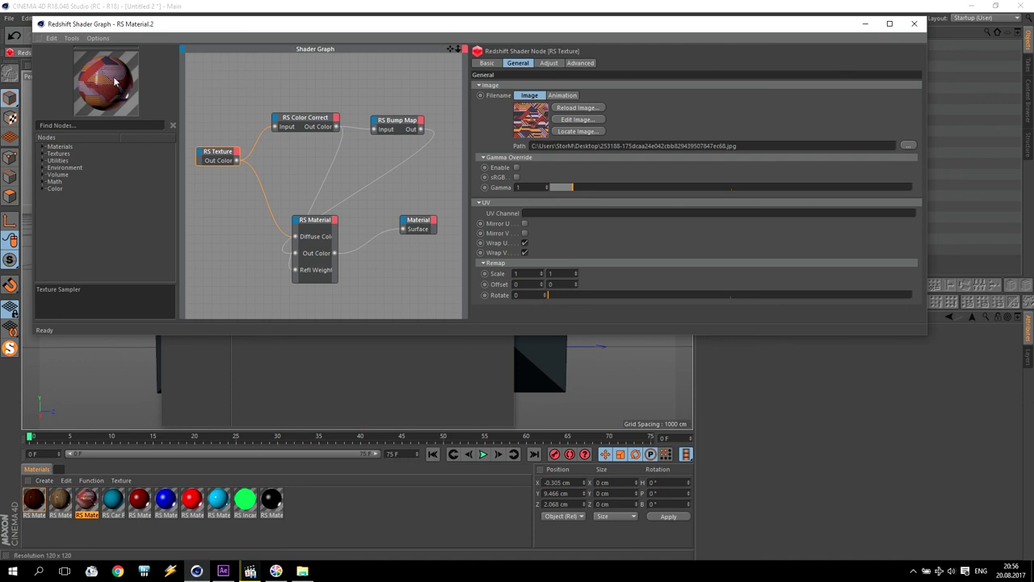
Try the patterned material without the Color Correct link to Refl Weight, then reconnect it and close the graph.
double_click(331, 167)
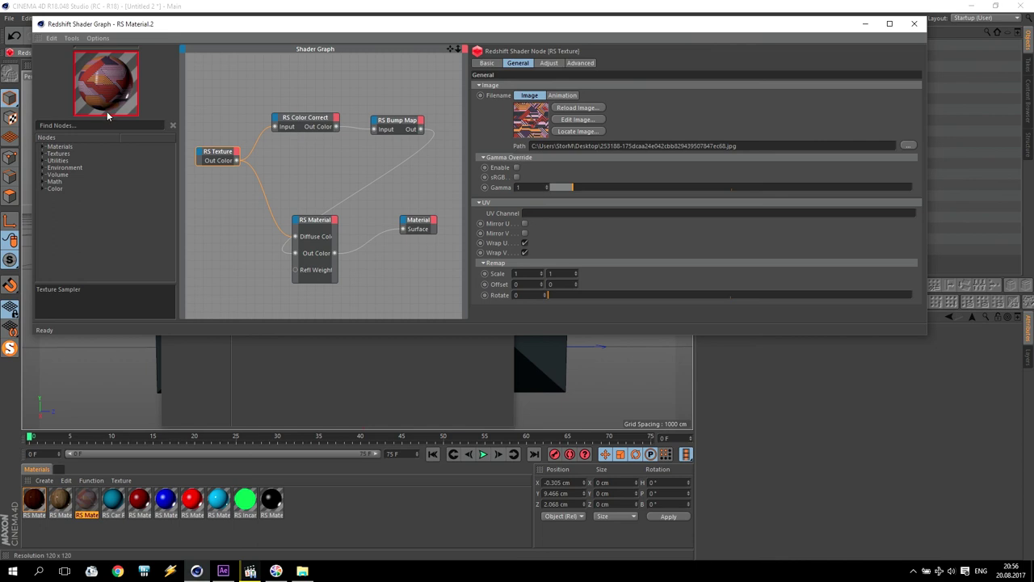
left_click_drag(336, 127, 295, 270)
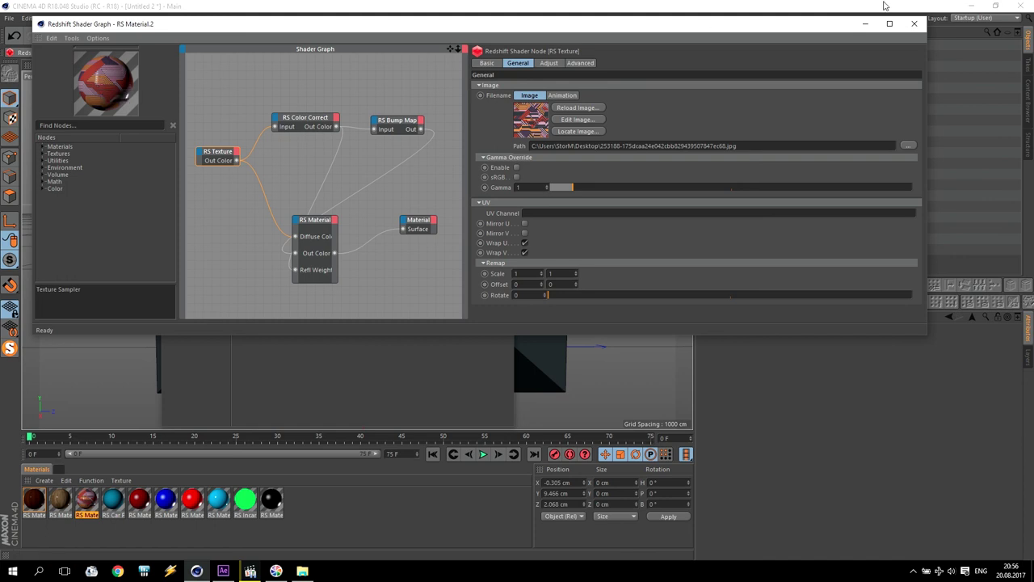
left_click(915, 24)
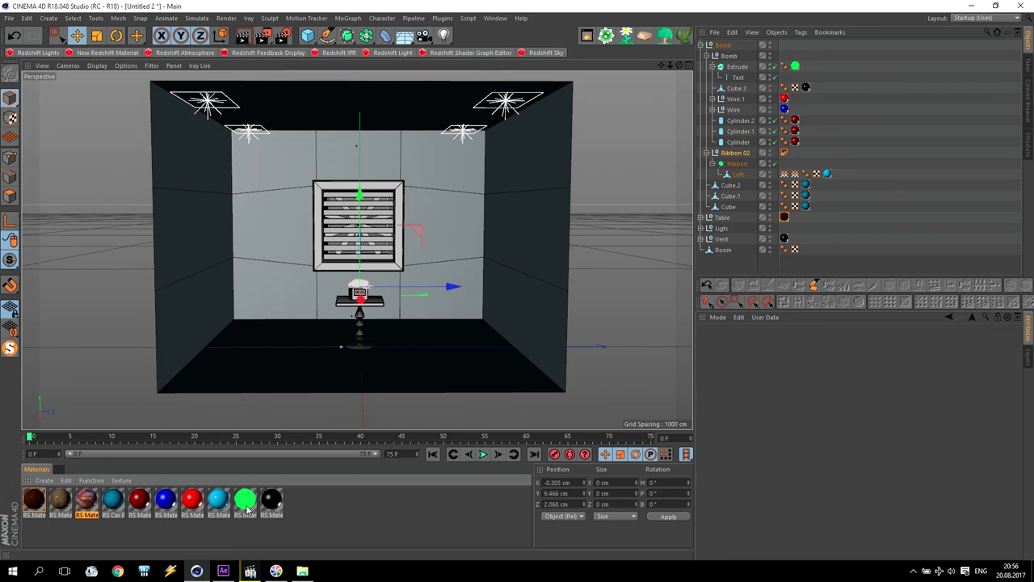
Duplicate the light blue material and give the copy a white diffuse color (saturation 0%) and a reflection weight of 0.
left_click_drag(218, 505, 114, 505, "ctrl")
double_click(113, 501)
left_click(337, 110)
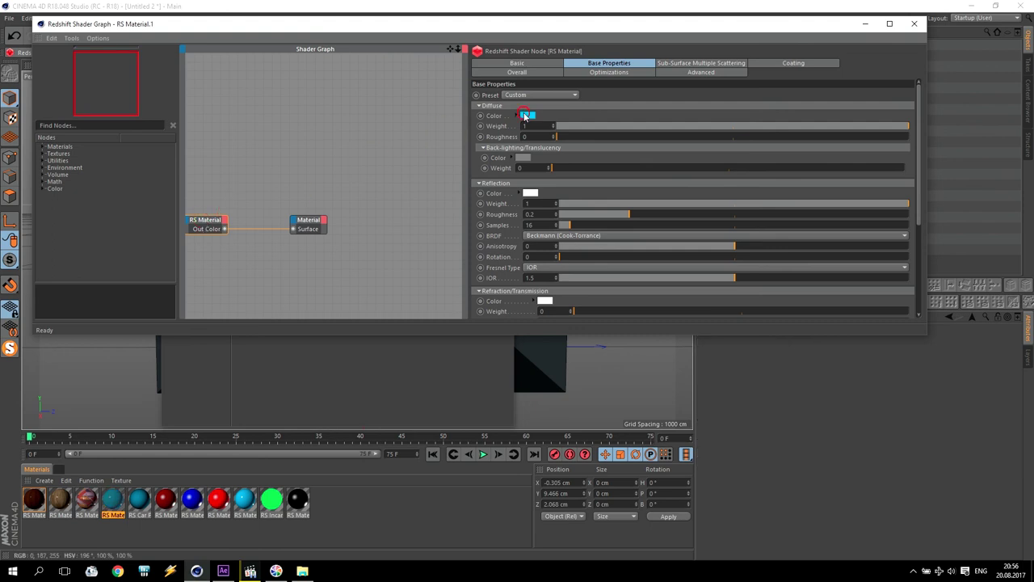
left_click(527, 116)
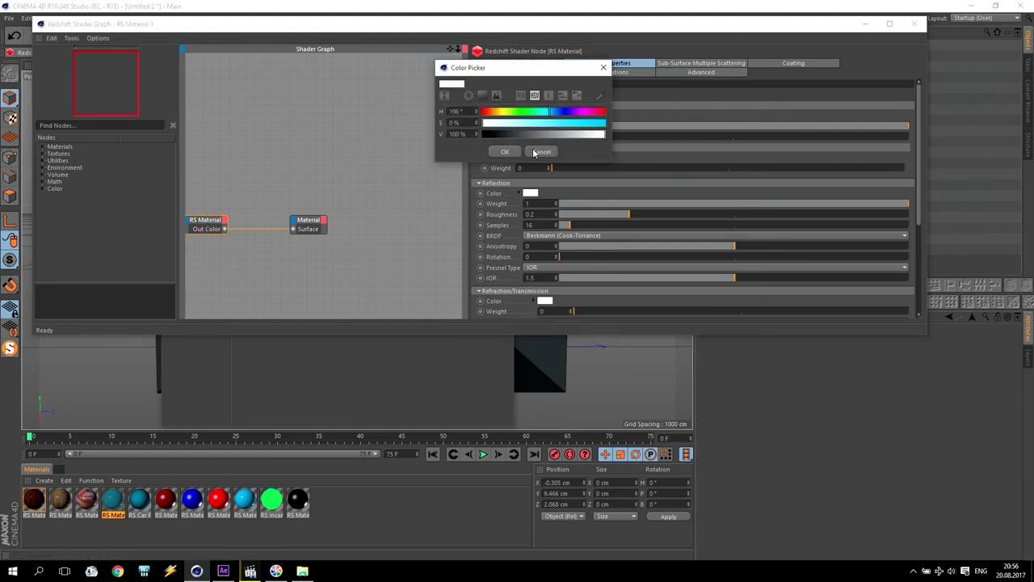
left_click(539, 152)
left_click_drag(598, 203, 388, 204)
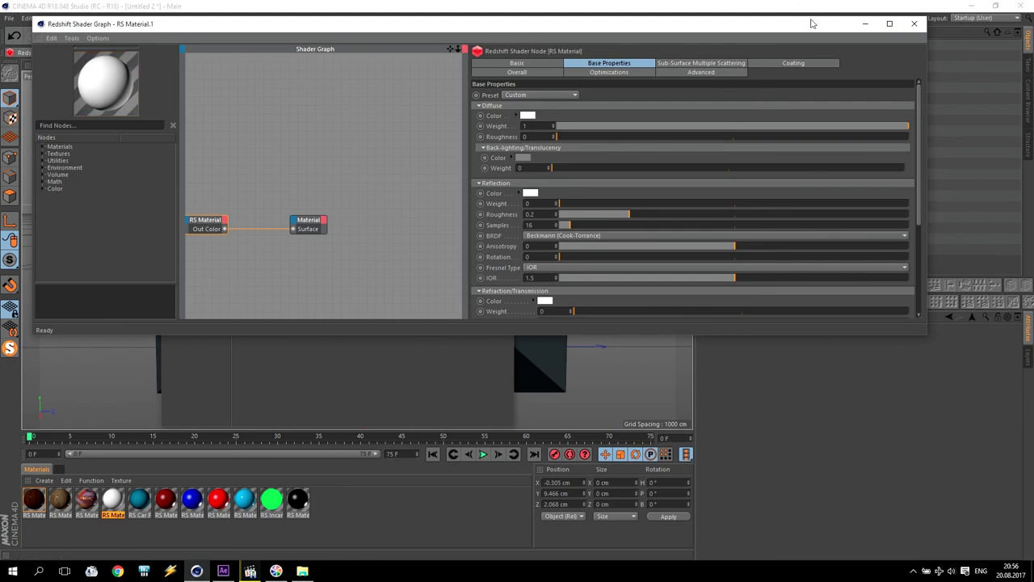
left_click(914, 23)
left_click(501, 72)
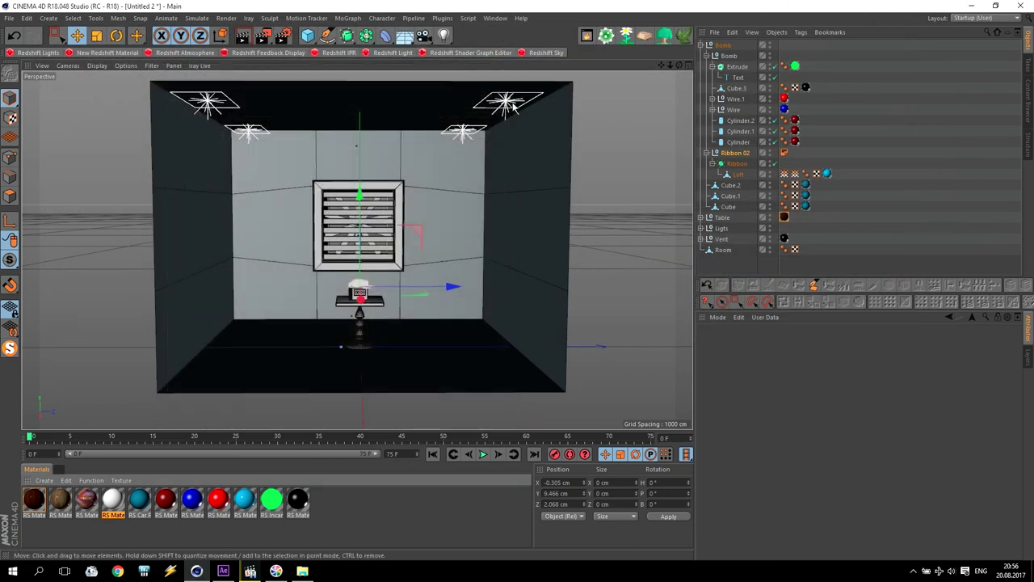
Select the three ceiling polygons of the Room object and assign the white material to them.
left_click(723, 250)
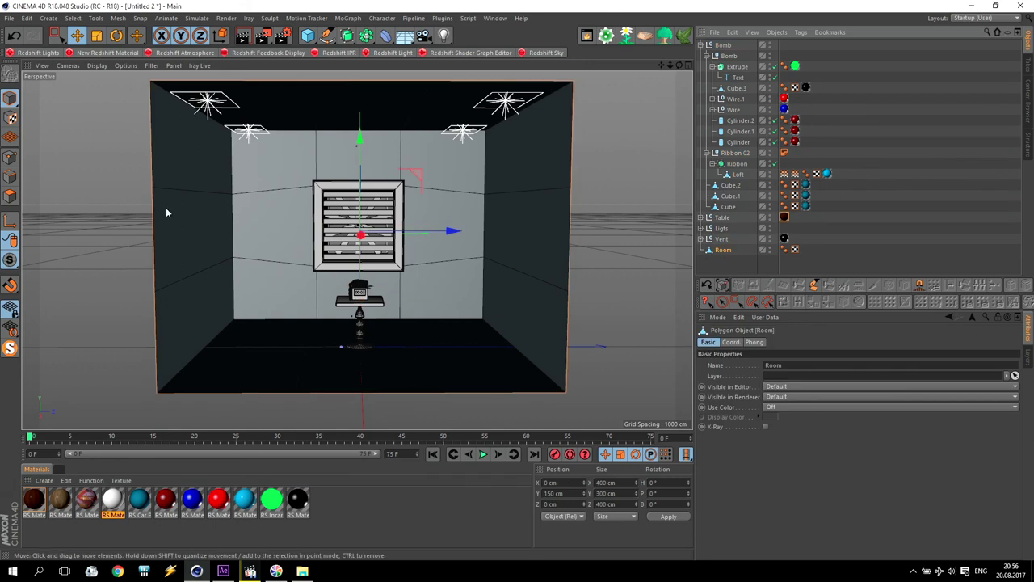
left_click(8, 199)
left_click(275, 107)
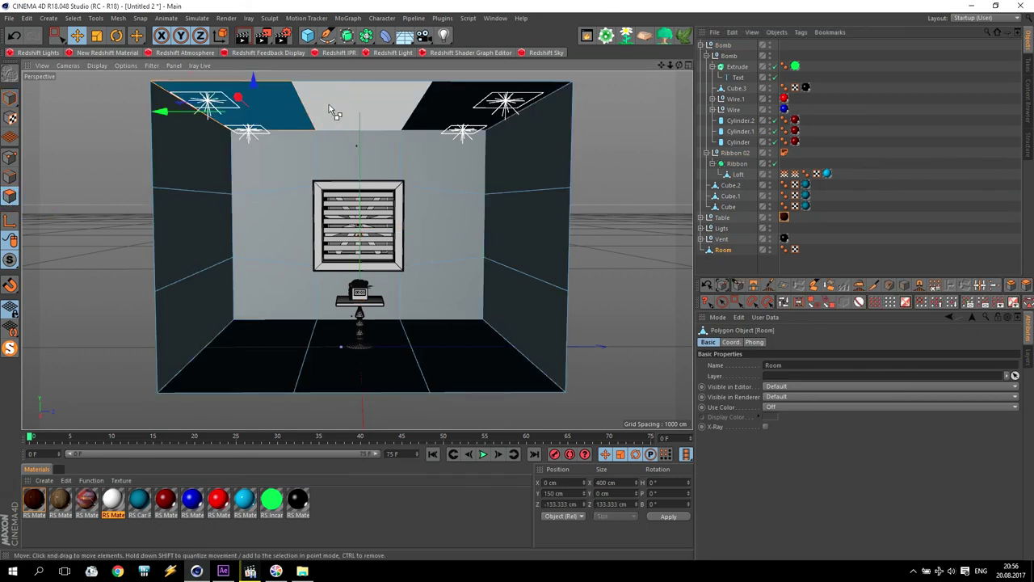
left_click(329, 104, "shift")
left_click(485, 105, "shift")
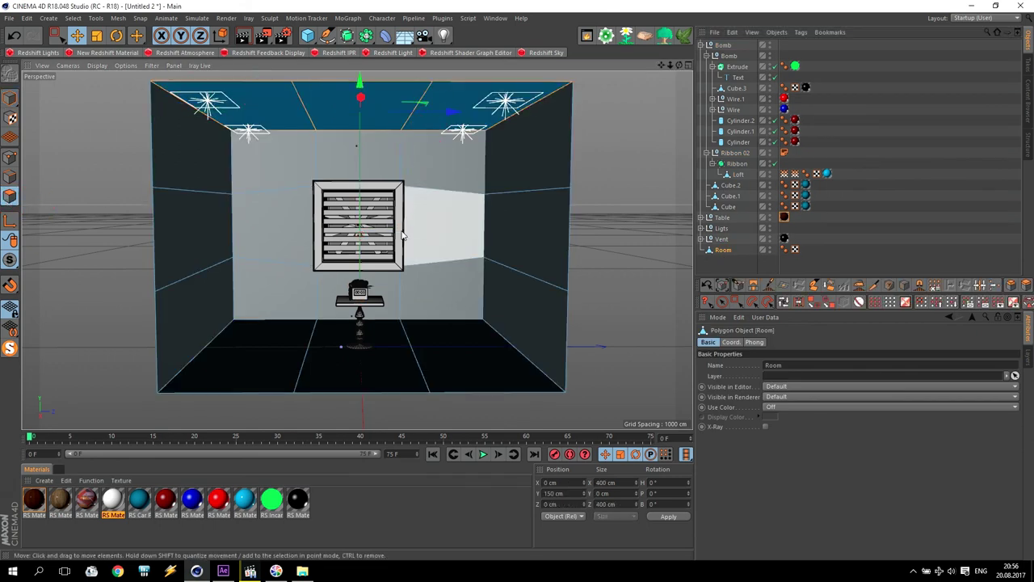
left_click(114, 502)
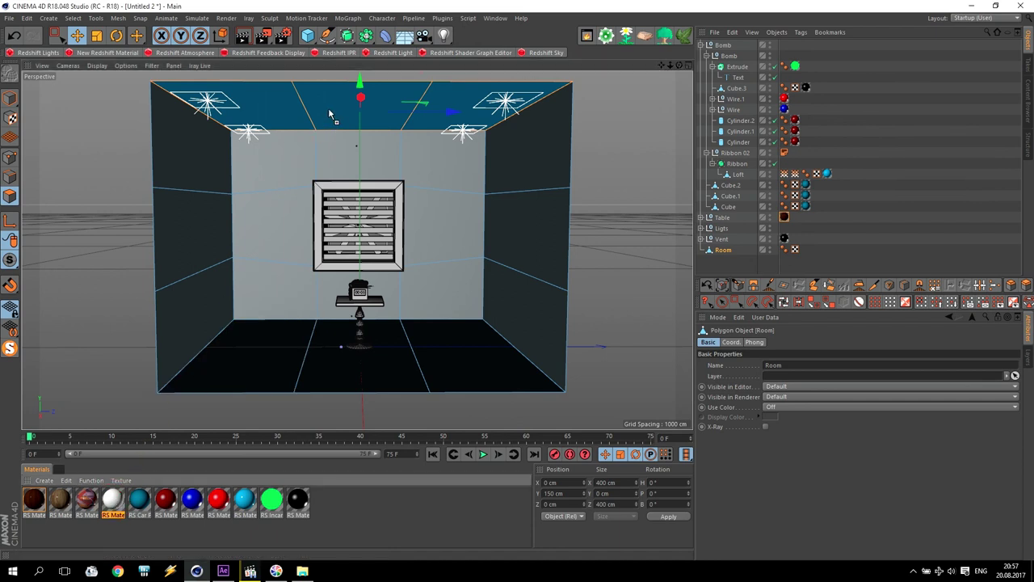
left_click_drag(329, 114, 331, 115)
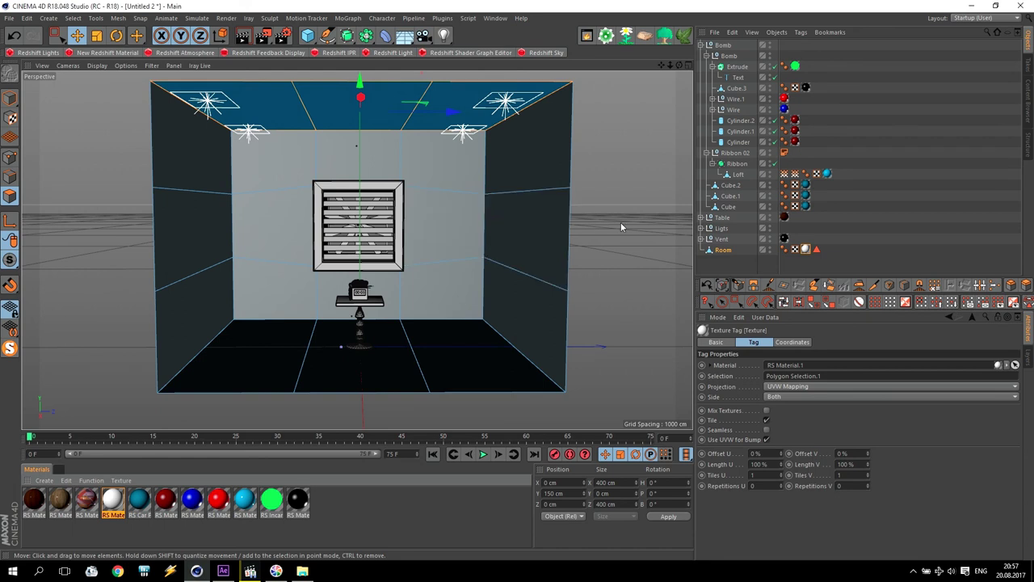
Select the room's three floor polygons and assign the laminate material to them.
left_click(239, 344)
left_click(359, 372, "shift")
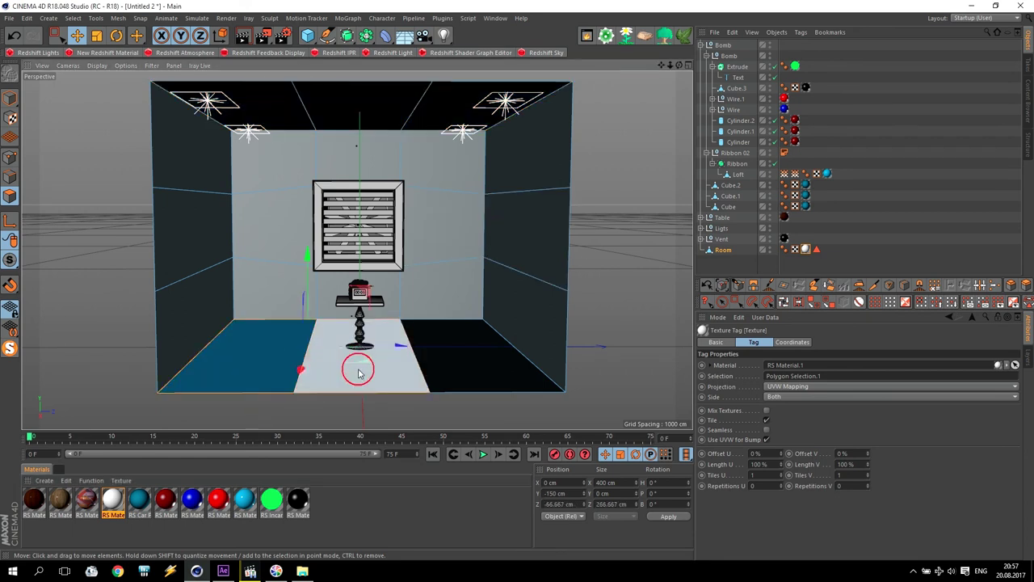
left_click(492, 376, "shift")
left_click(61, 502)
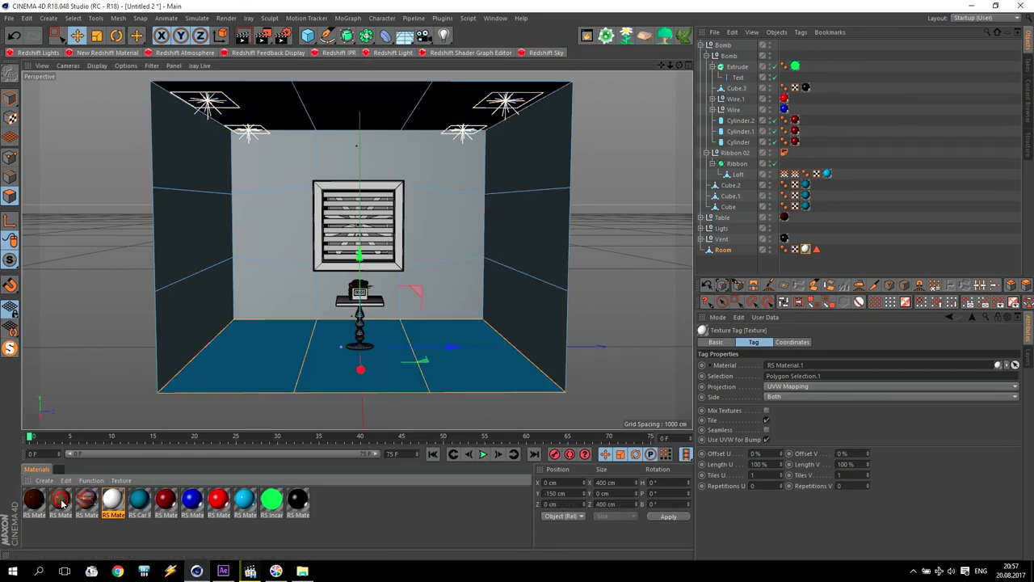
left_click_drag(241, 379, 241, 376)
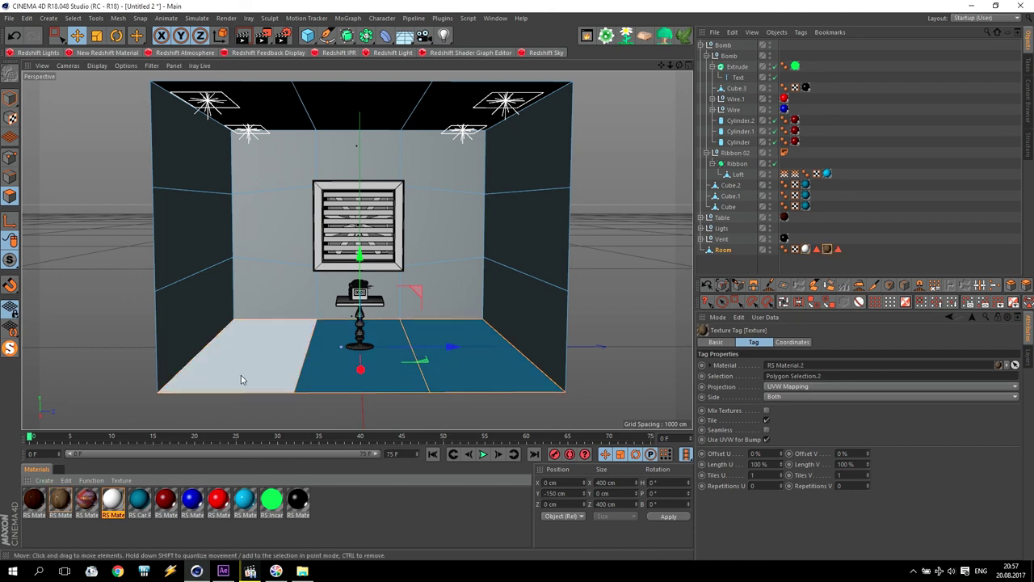
Select all polygons of the room's side and back walls and assign the patterned material to them.
left_click(215, 320)
left_click(180, 234, "shift")
left_click(203, 157, "shift")
left_click(263, 166, "shift")
left_click(429, 165, "shift")
left_click(531, 166, "shift")
left_click(536, 221, "shift")
left_click(526, 282, "shift")
left_click(463, 294, "shift")
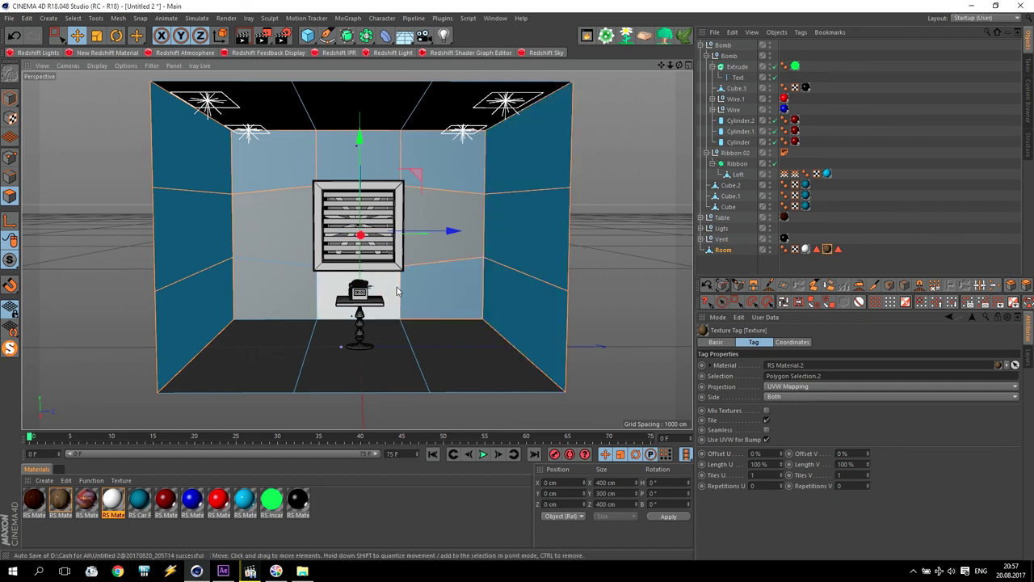
left_click(293, 279, "shift")
left_click(282, 234, "shift")
left_click(462, 206, "shift")
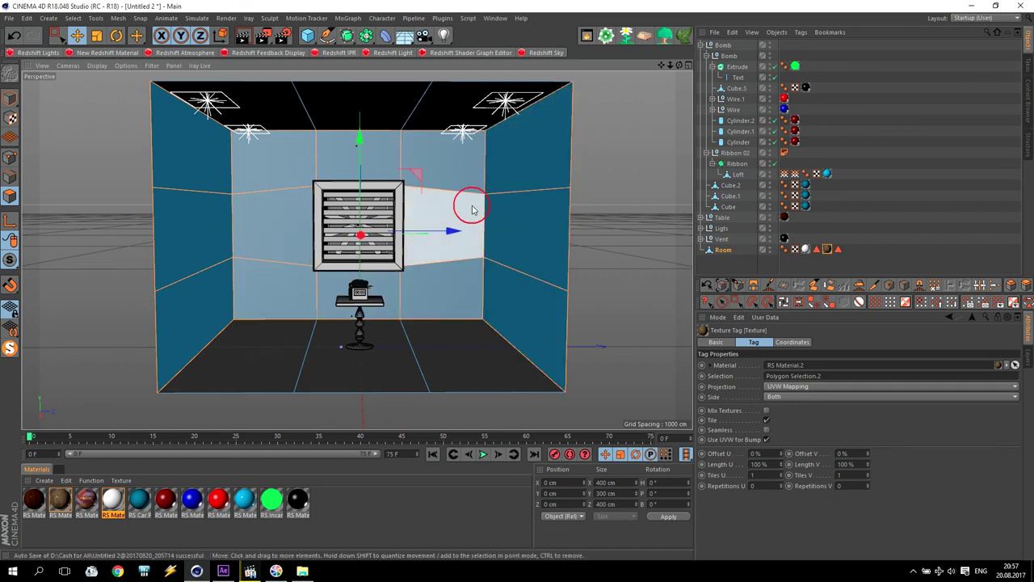
left_click(87, 502)
left_click_drag(191, 332, 188, 304)
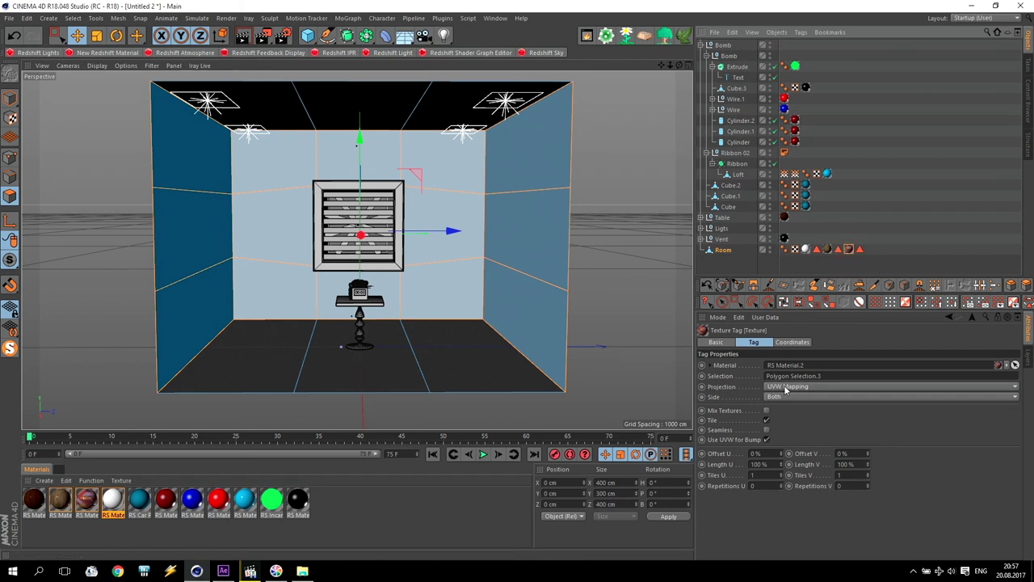
Set the projection of the Room object's wall and floor texture tags to Cubic.
left_click(785, 388)
left_click(782, 429)
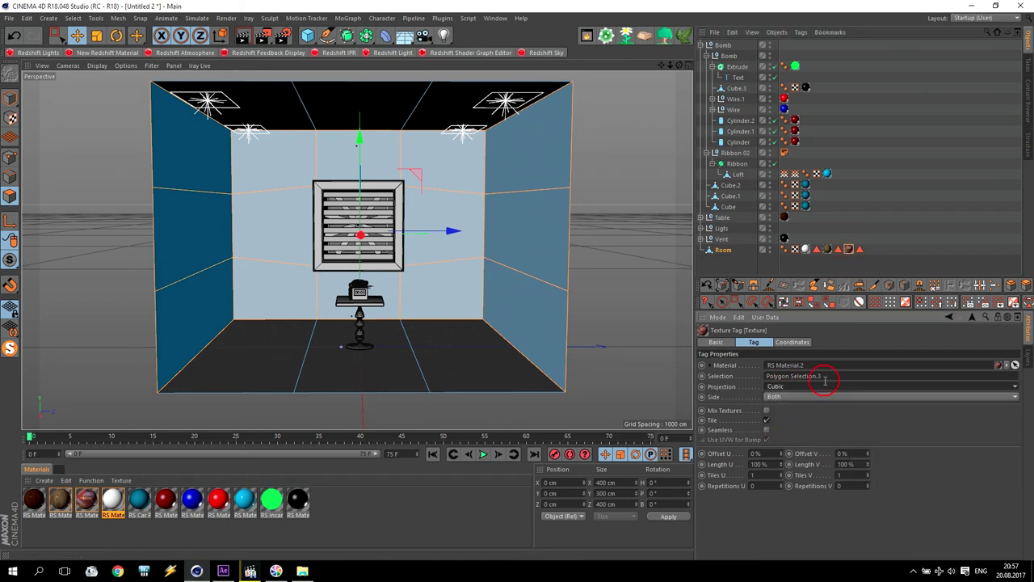
left_click(827, 250)
left_click(790, 391)
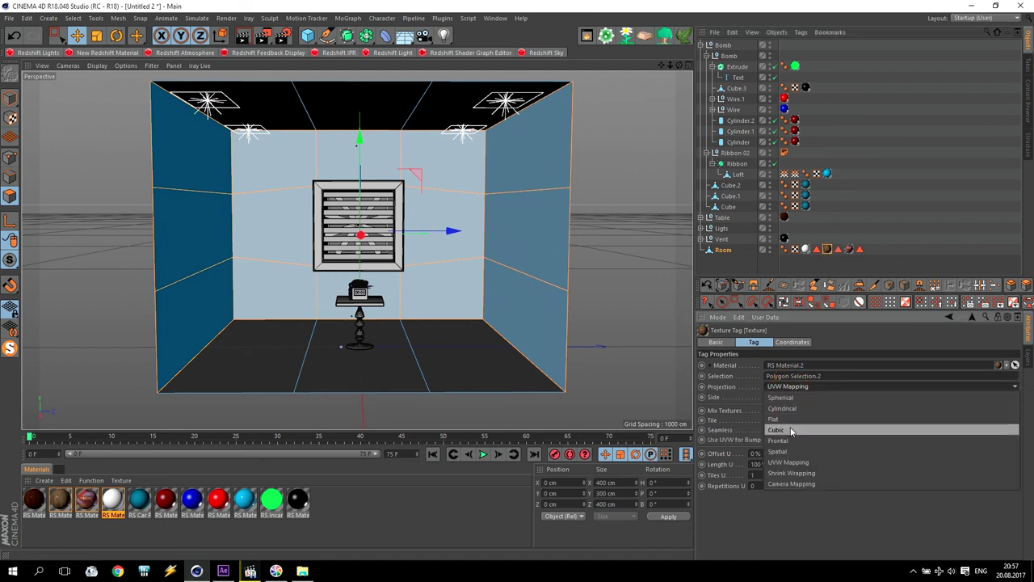
left_click(792, 428)
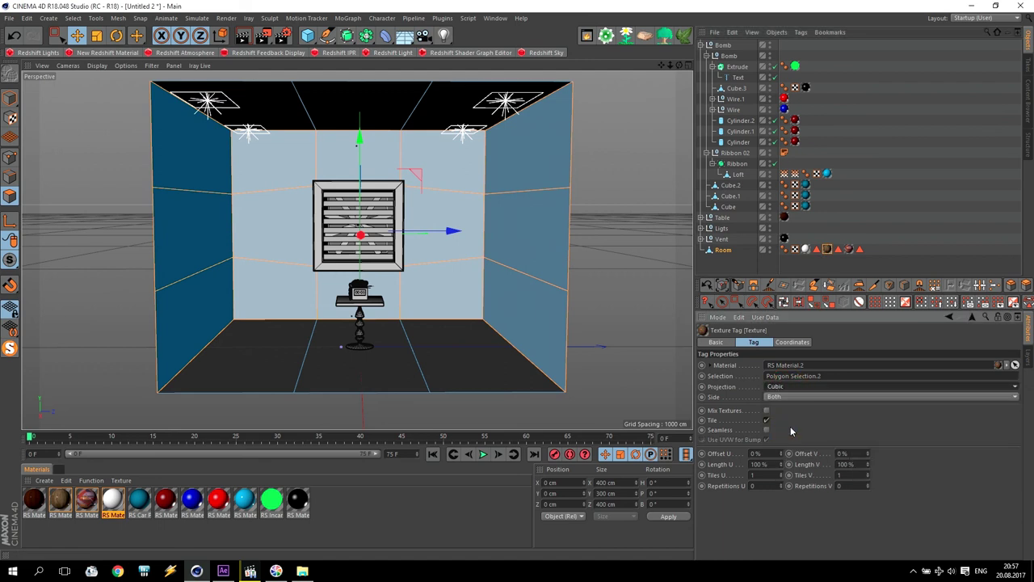
Start a Redshift IPR preview of the textured room in an enlarged window.
left_click(330, 55)
left_click_drag(433, 371, 672, 425)
left_click(11, 41)
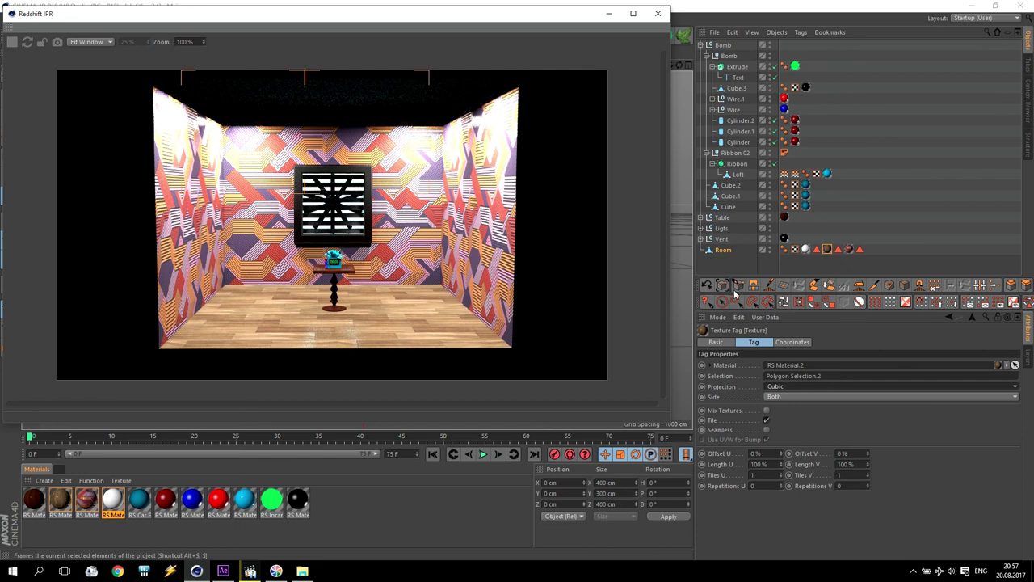
Set the floor laminate texture tag's Length U to 50% and close the IPR preview.
left_click(828, 251)
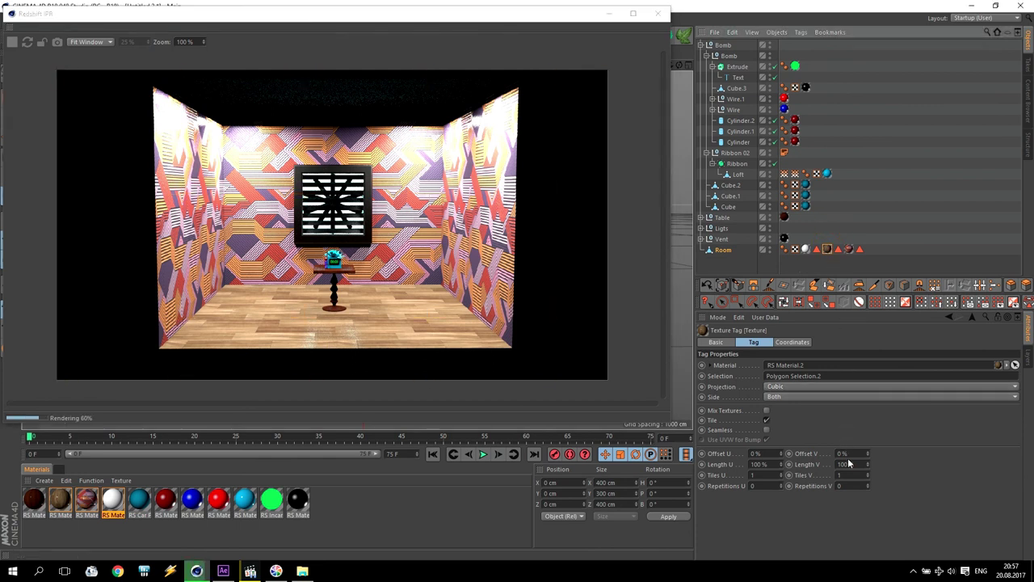
left_click_drag(860, 464, 759, 455)
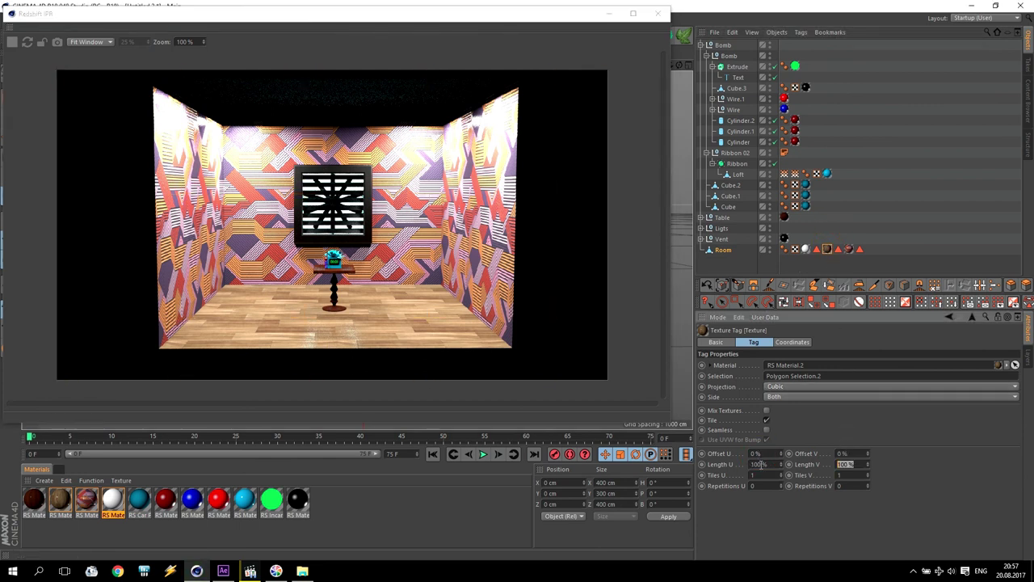
type("50")
key("Return")
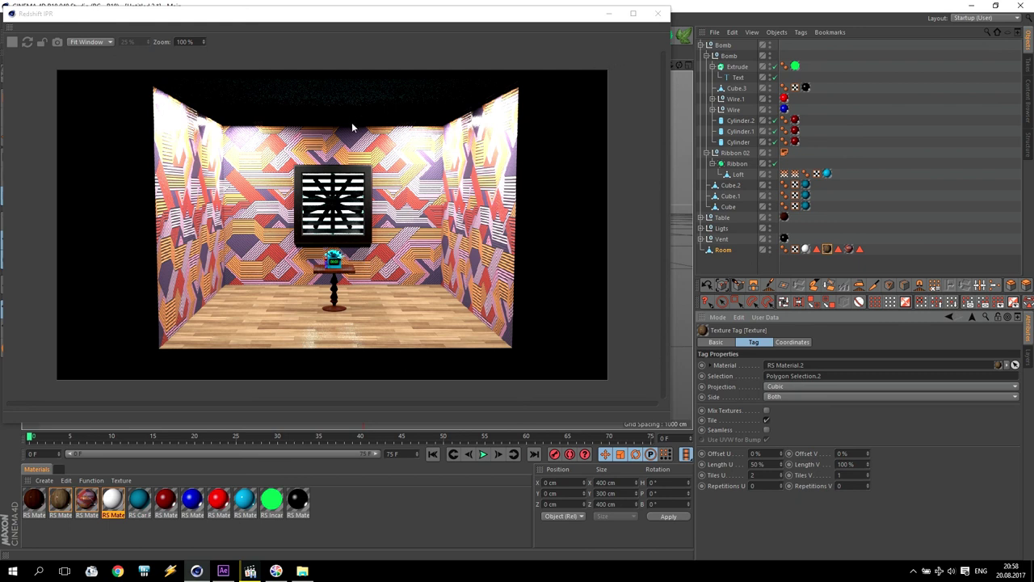
left_click(659, 14)
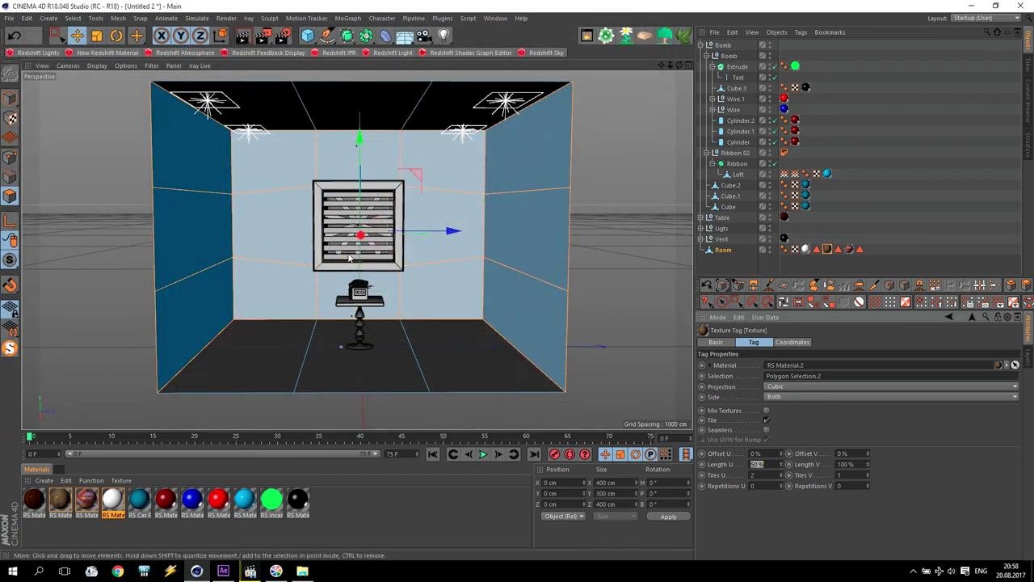
Deselect the room's polygons, return to model mode, and test-render a close-up of the bomb on the table in the Picture Viewer.
left_click(601, 164)
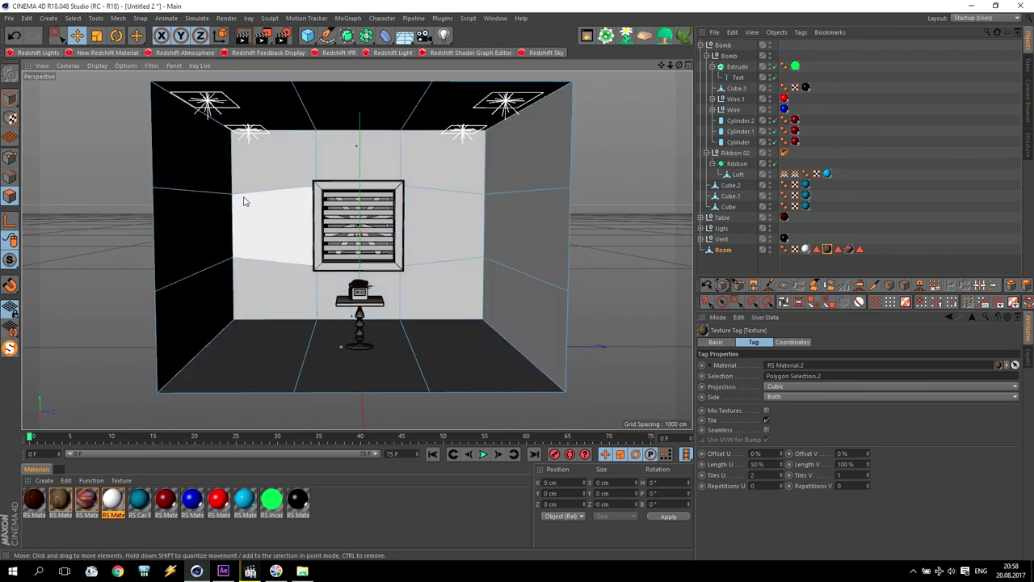
left_click(10, 100)
scroll(309, 316, "up", 4)
left_click_drag(325, 306, 365, 321, "alt")
left_click_drag(358, 248, 281, 250, "alt")
scroll(441, 271, "up", 1)
scroll(440, 271, "up", 3)
left_click_drag(413, 302, 424, 290, "alt")
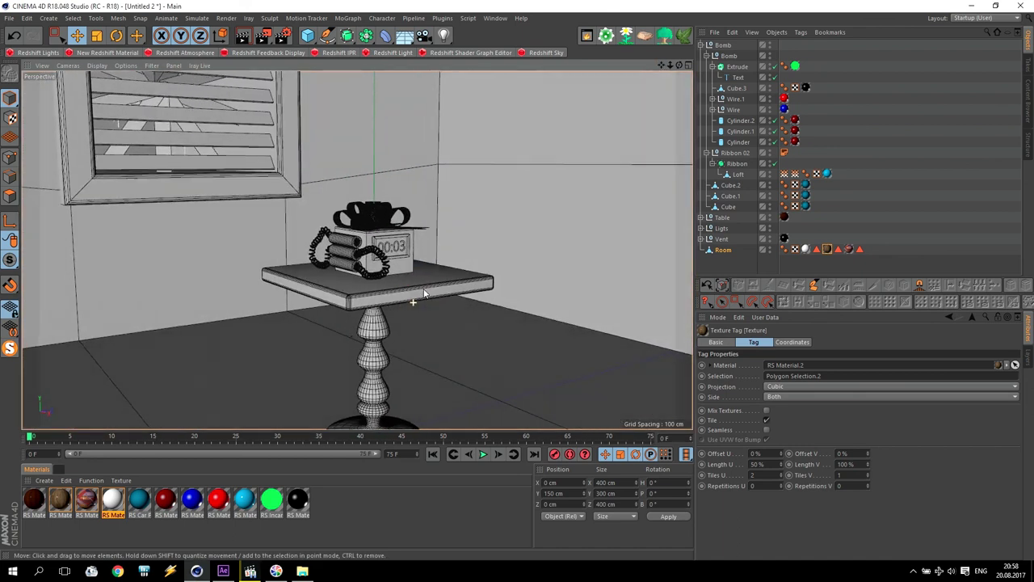
left_click(261, 35)
scroll(504, 293, "down", 1)
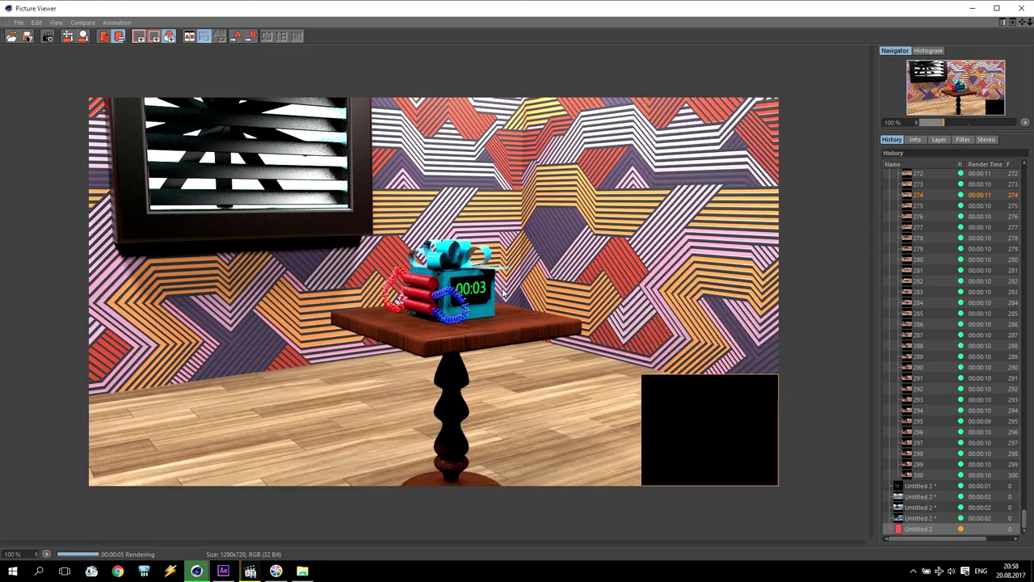
left_click(1022, 7)
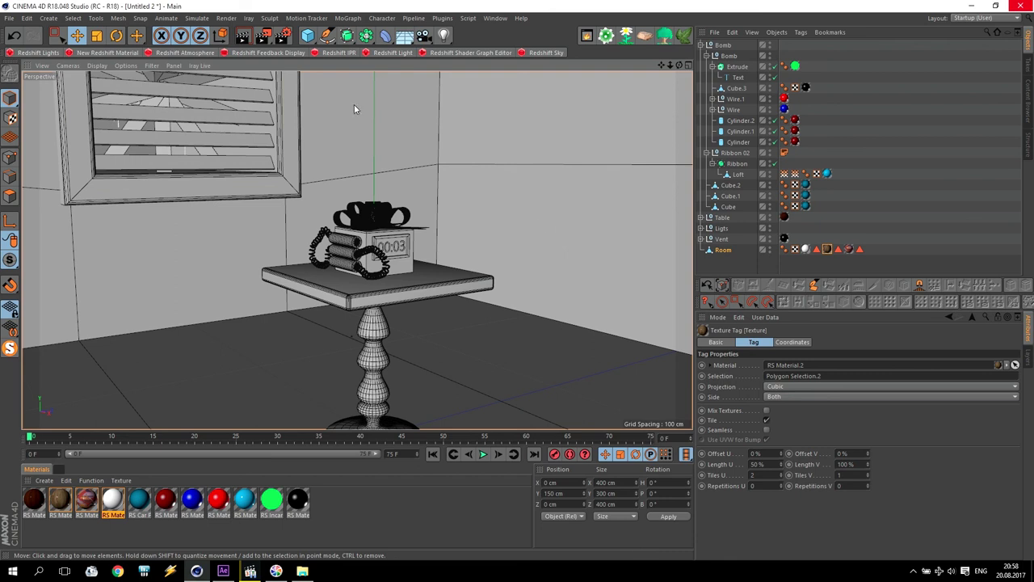
left_click(196, 18)
mouse_move(210, 63)
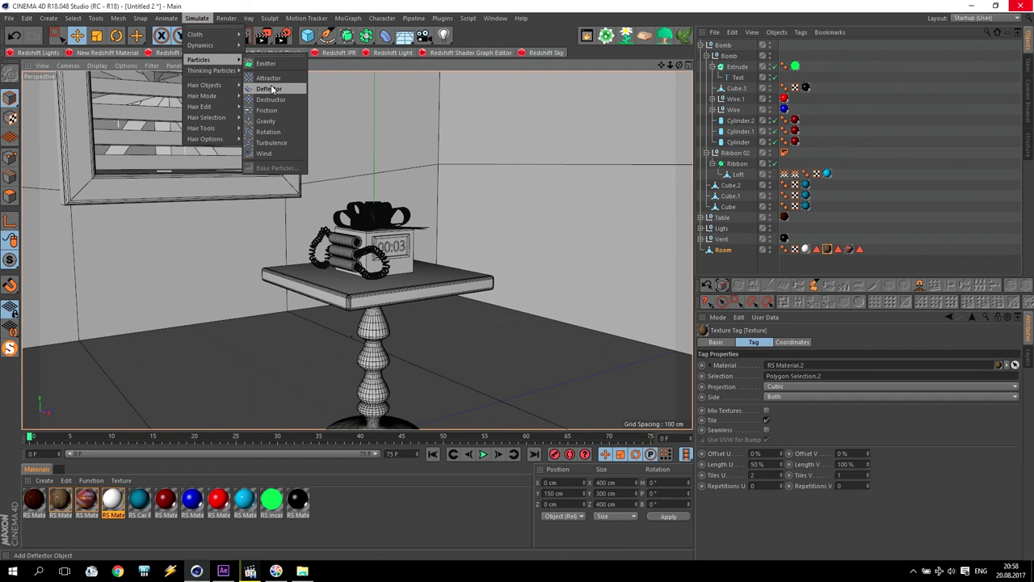
Switch to the media player, play the reference video Joker's Bomb.mp4, and return to Cinema 4D.
left_click(249, 570)
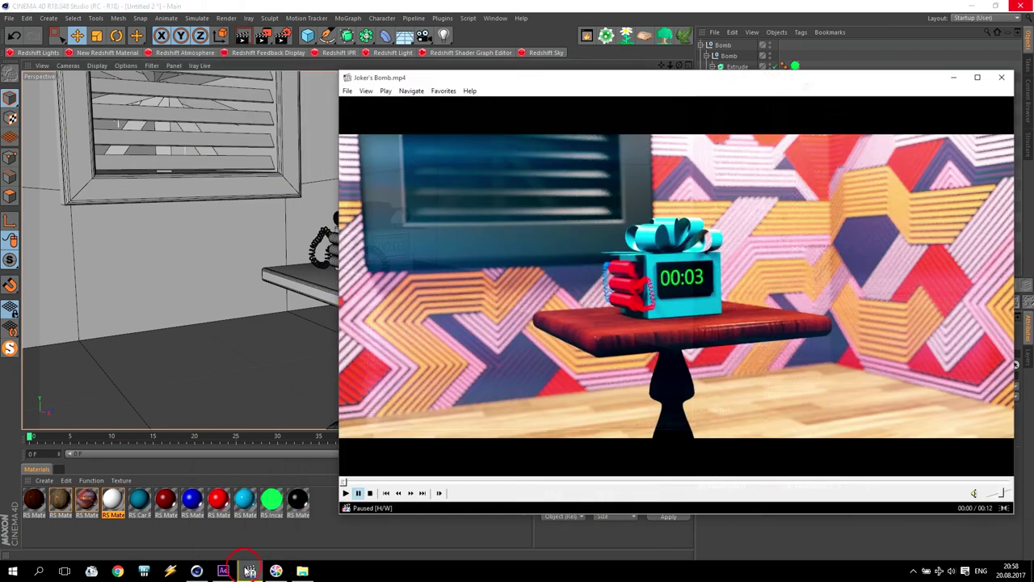
left_click(549, 321)
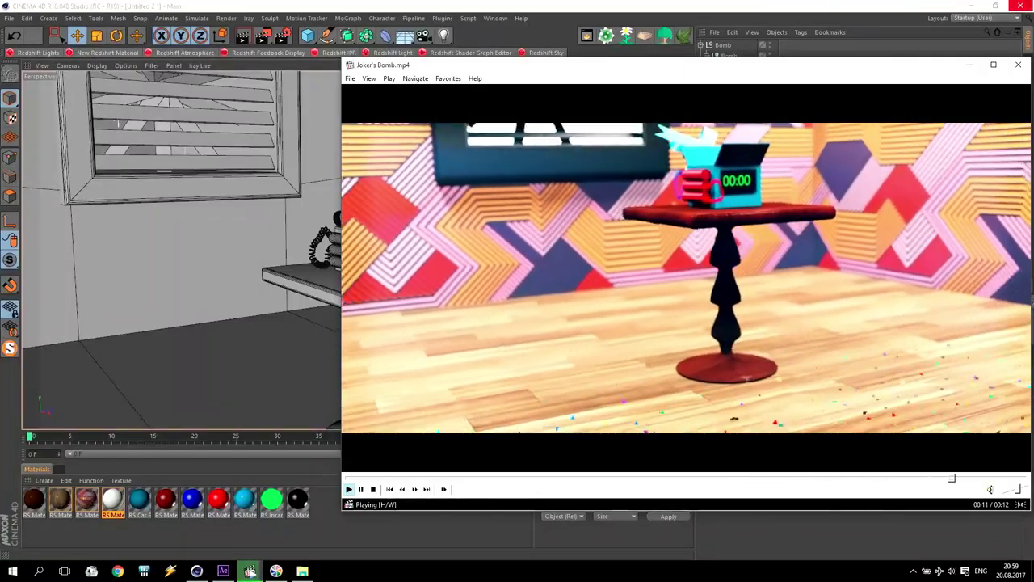
left_click(841, 130)
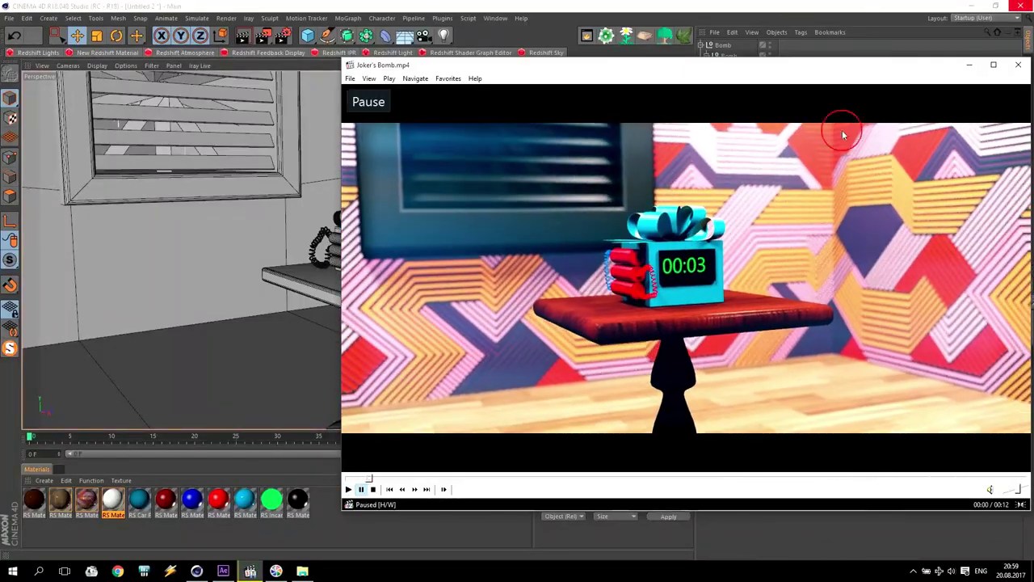
left_click(969, 65)
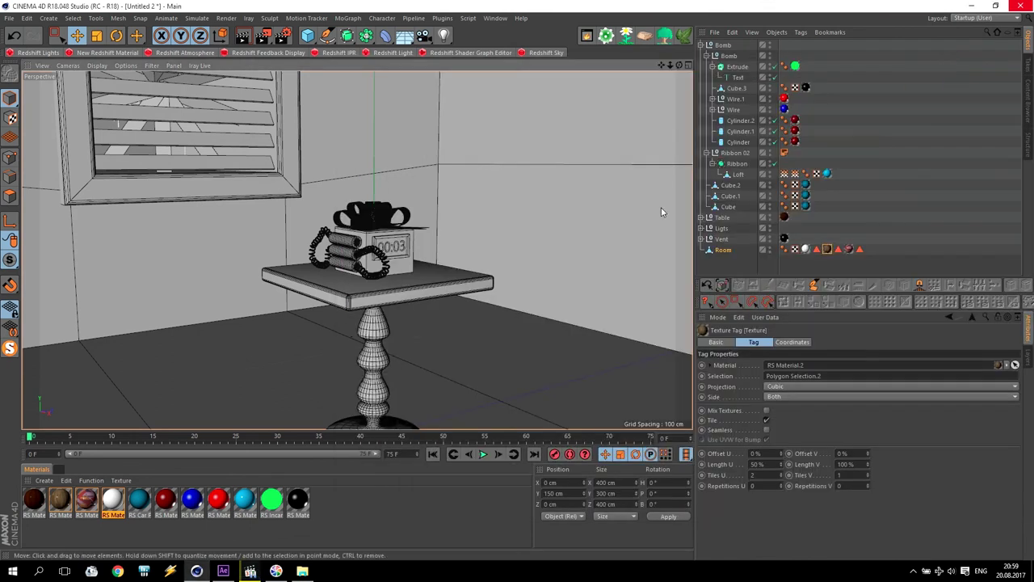